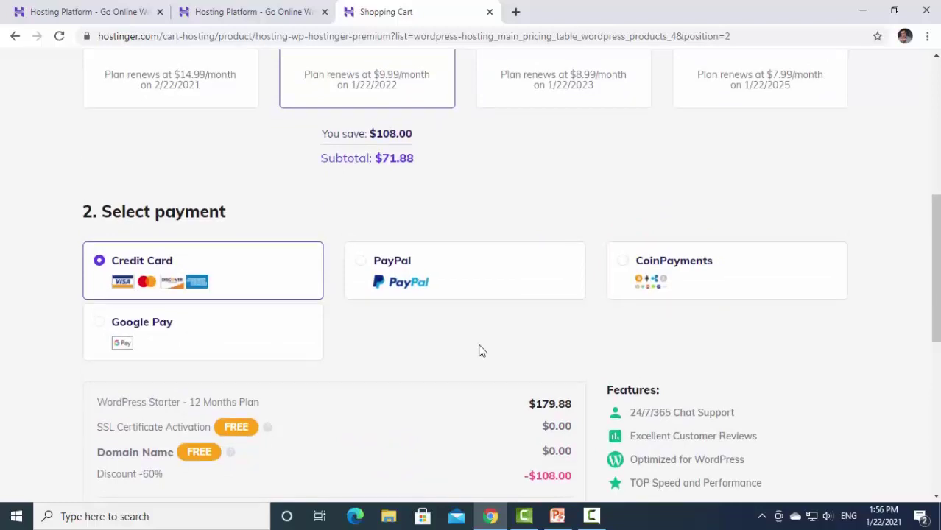
# Highlight the word 'Host' on the website-steps presentation slide.
pyautogui.scroll(5, 479, 350)
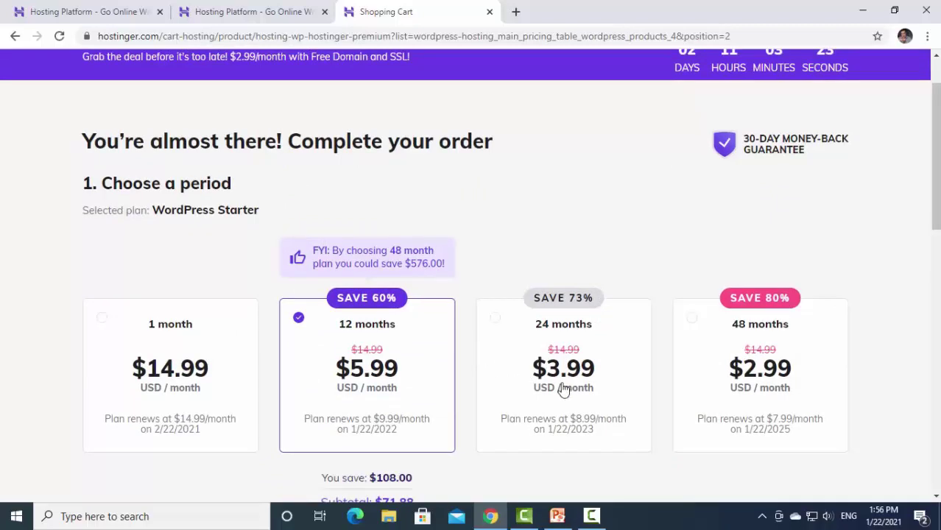
pyautogui.click(557, 515)
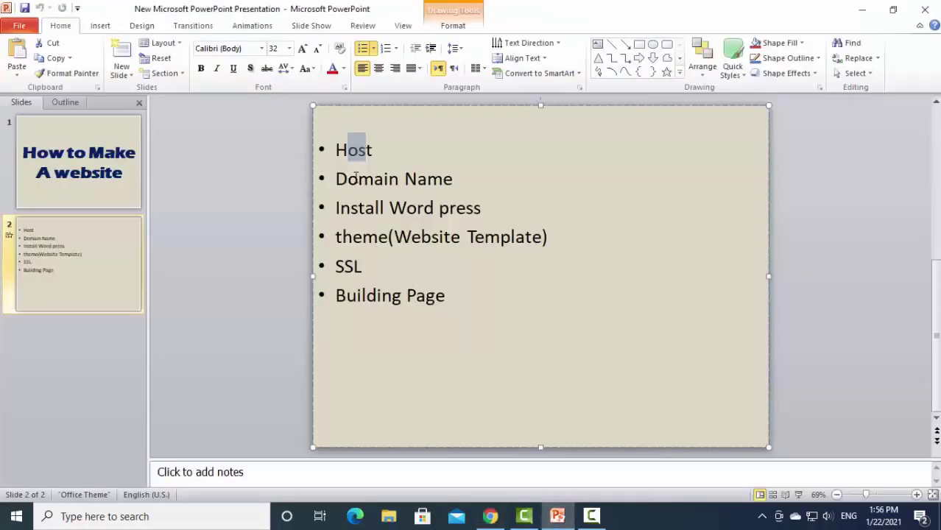
pyautogui.click(338, 150)
pyautogui.moveTo(334, 149); pyautogui.dragTo(375, 151)
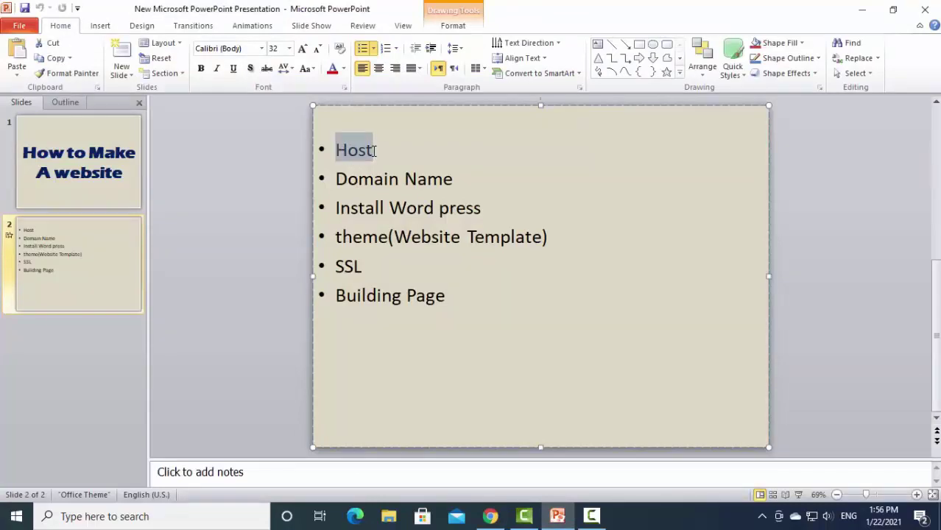
# Return to the browser's Hostinger tabs and bring up the Hostinger account login page.
pyautogui.click(489, 516)
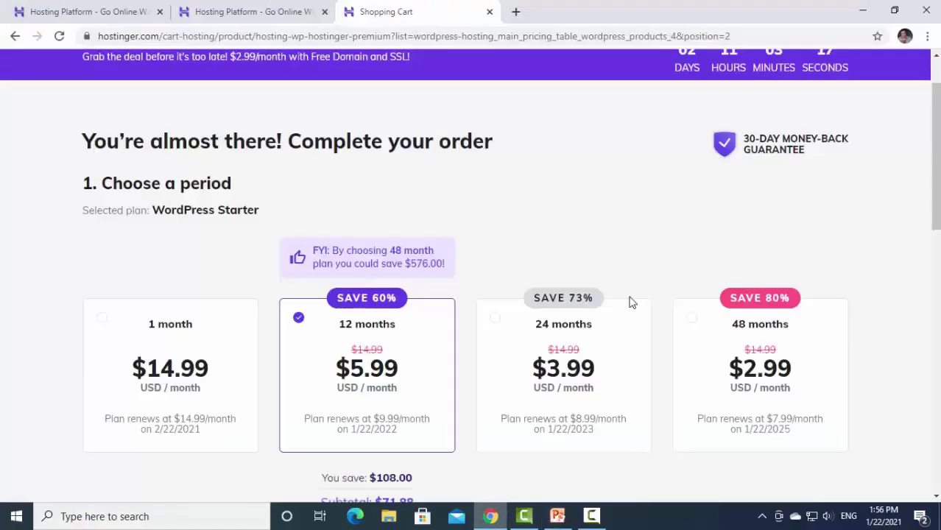
pyautogui.click(122, 11)
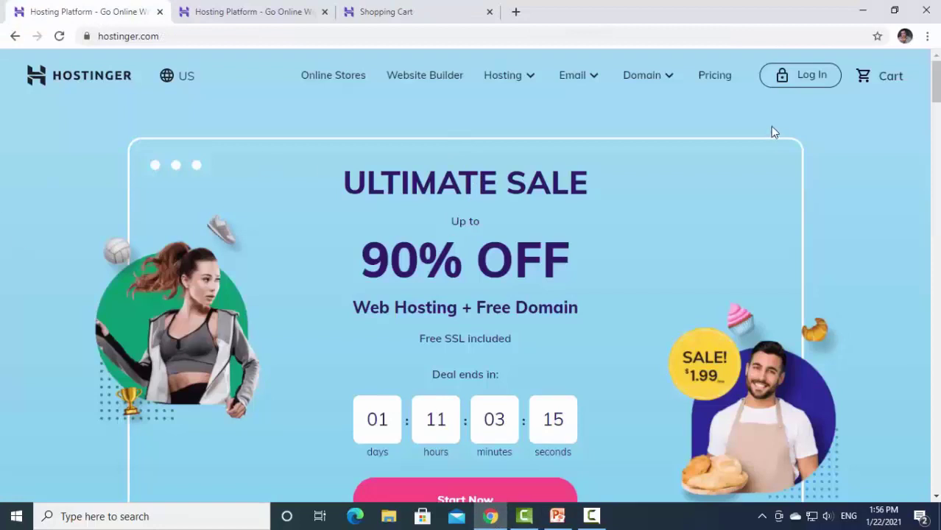
pyautogui.click(251, 11)
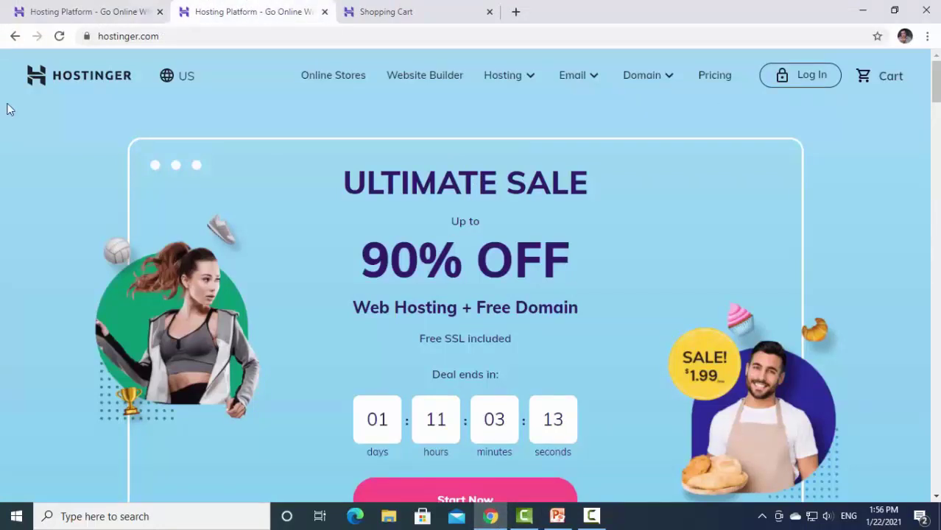
pyautogui.click(806, 82)
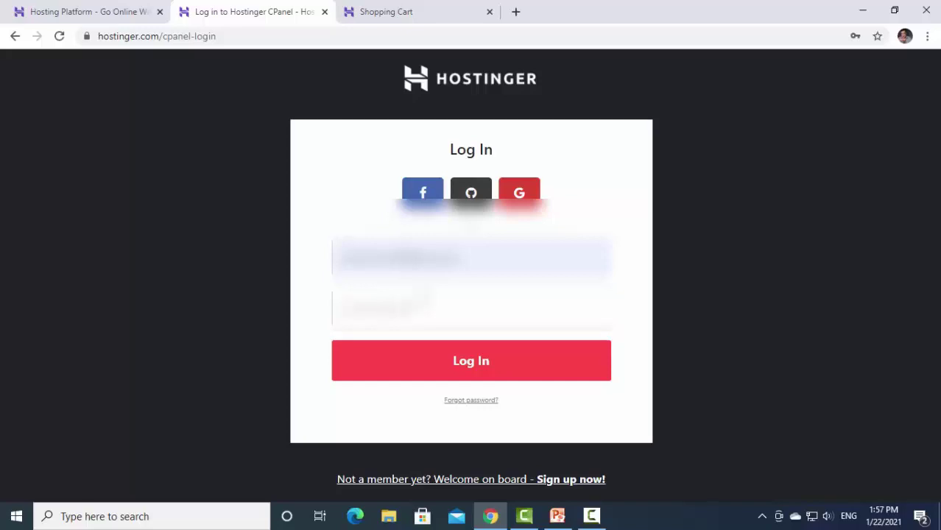
# Log in to hPanel, review the owned domains, and open the Domain Checker for a new domain.
pyautogui.press('Return')
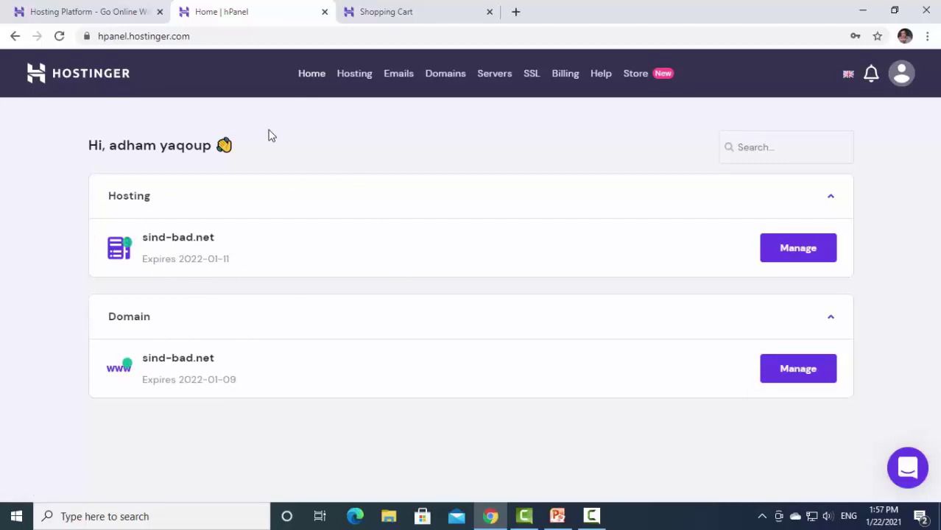
pyautogui.click(455, 79)
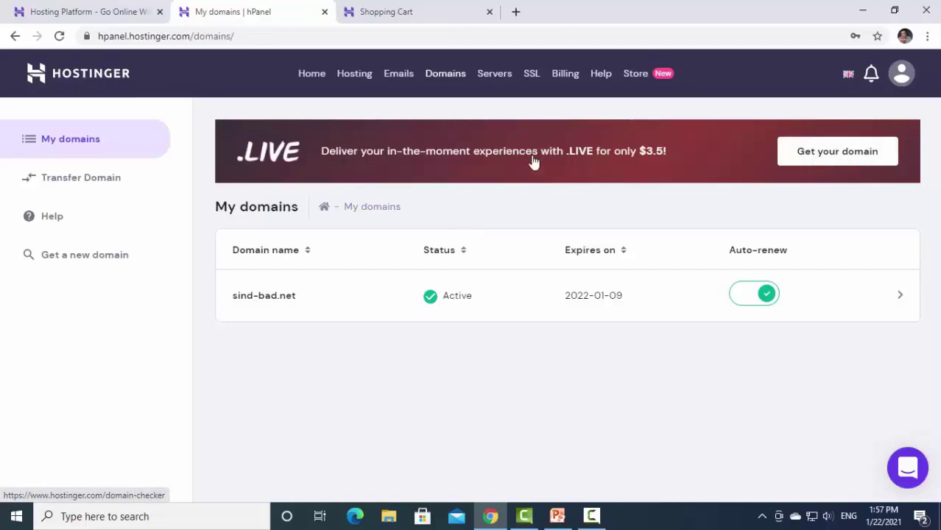
pyautogui.click(87, 264)
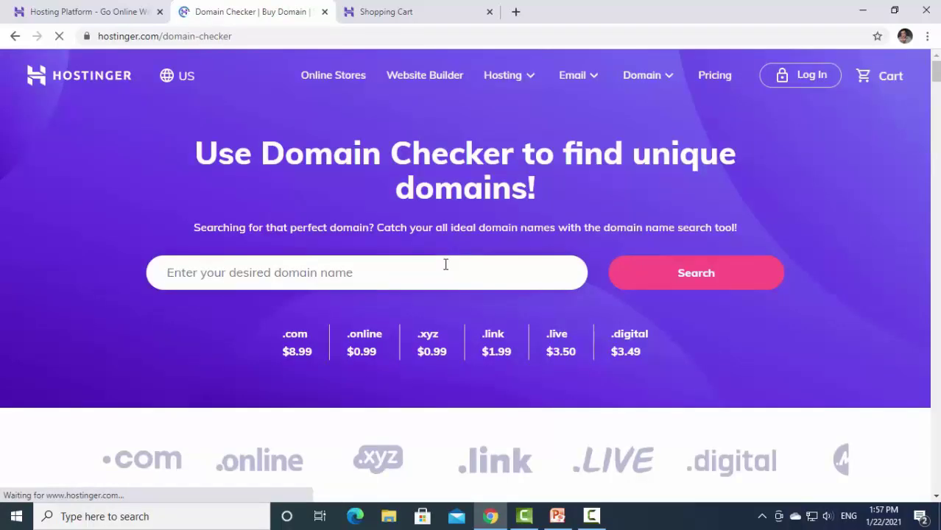
# Search 'adhamyouse' (.com taken), then 'adhamyouseegy', which is available at $8.99/yr.
pyautogui.write('adham')
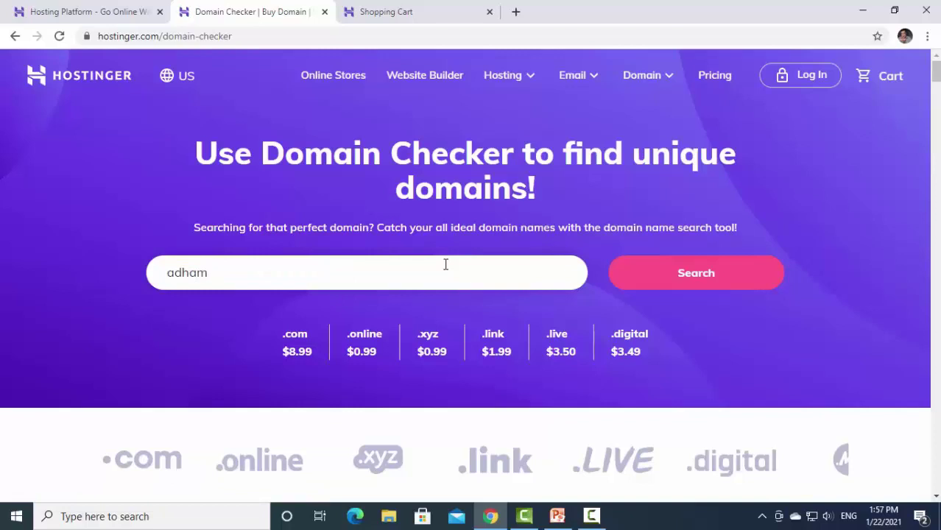
pyautogui.write('yousef')
pyautogui.click(678, 276)
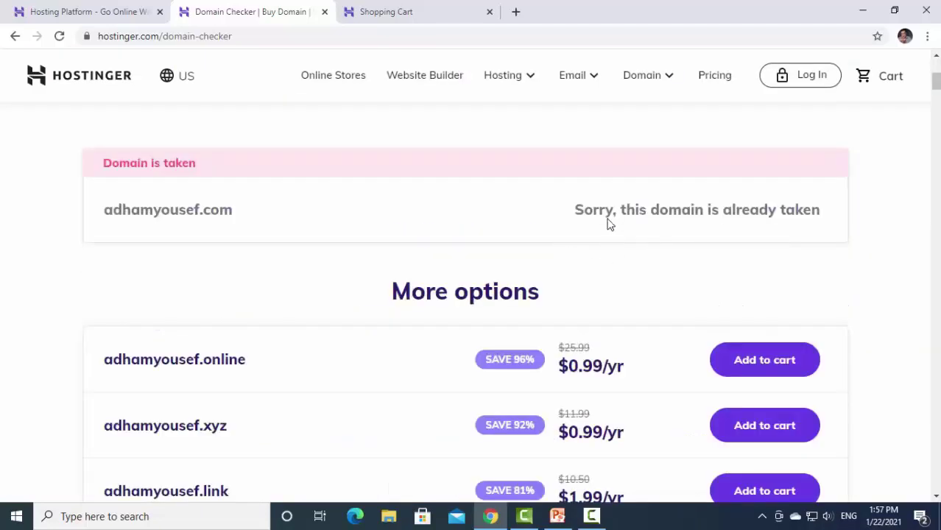
pyautogui.scroll(3, 271, 315)
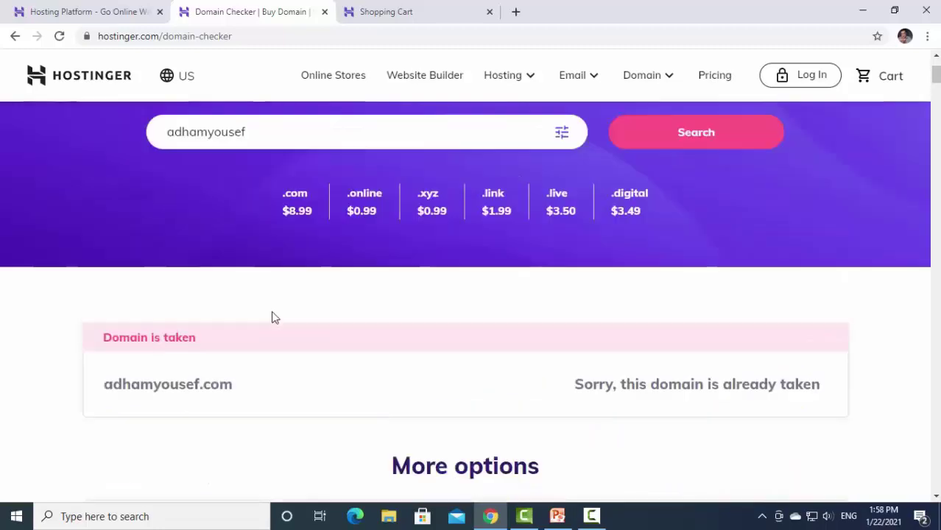
pyautogui.click(257, 171)
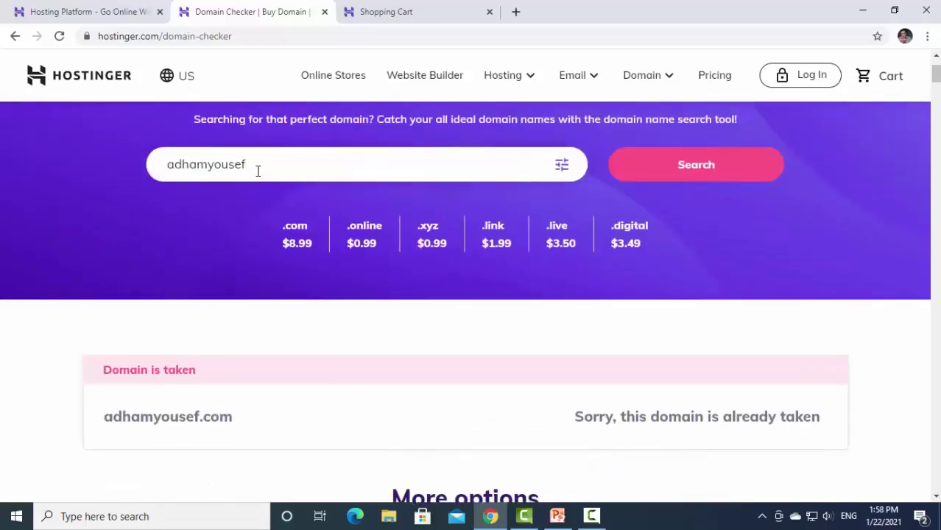
pyautogui.write('egy')
pyautogui.click(692, 162)
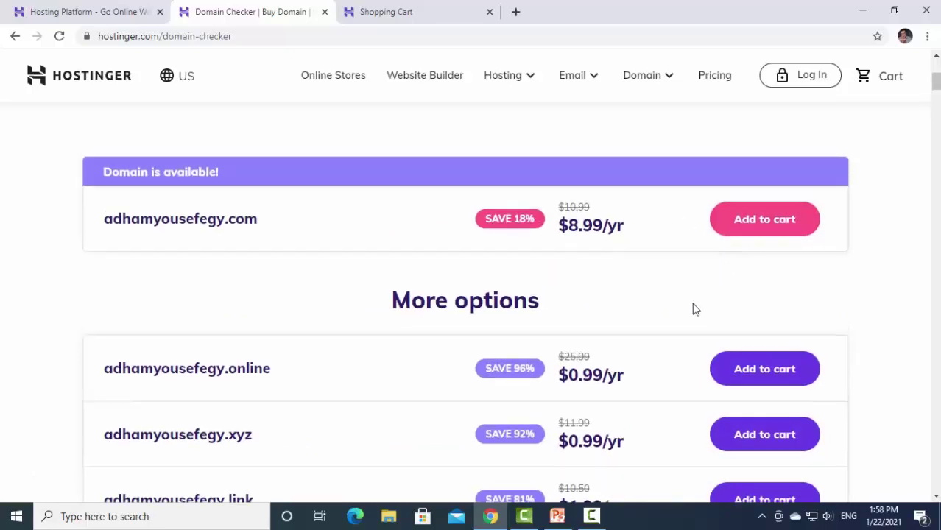
pyautogui.scroll(4, 693, 308)
pyautogui.scroll(-2, 698, 303)
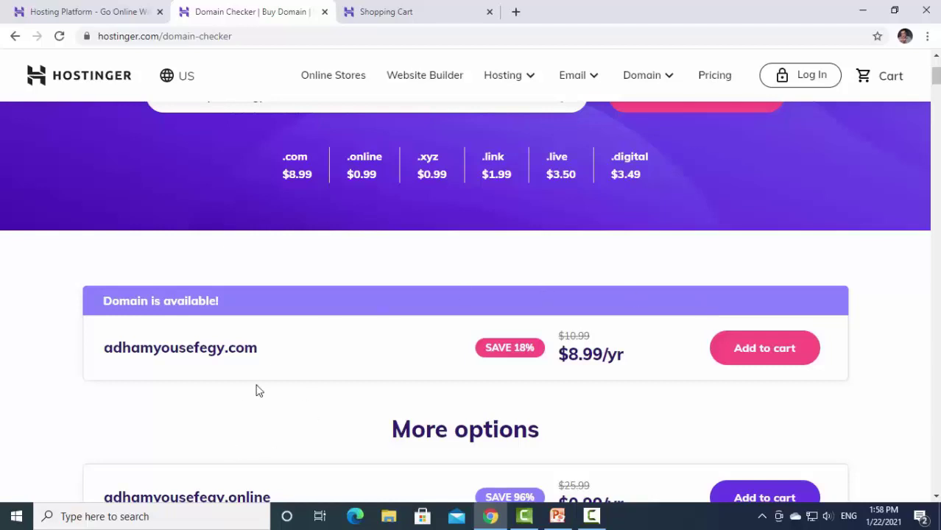
# Highlight the second WordPress plan's 100 Websites, storage, Free Email and Free Domain ($8.99) features.
pyautogui.click(445, 11)
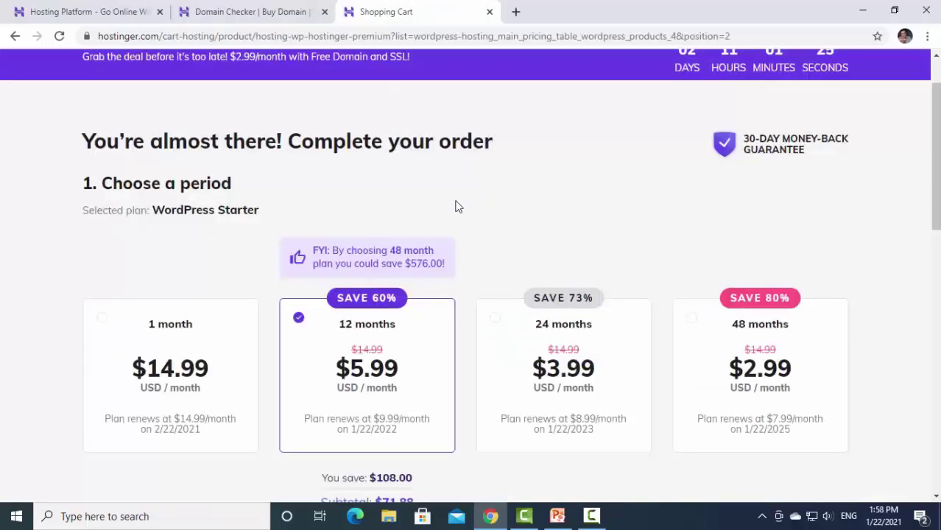
pyautogui.click(15, 35)
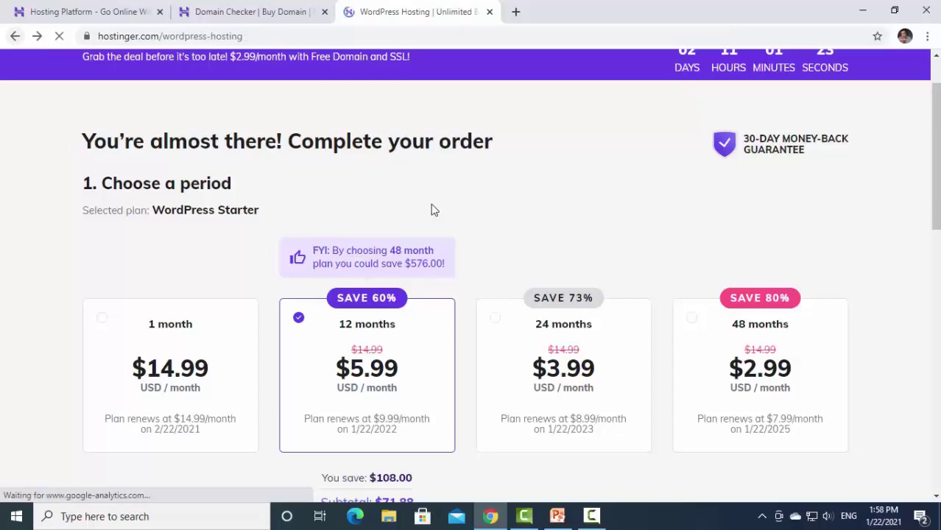
pyautogui.scroll(-3, 548, 308)
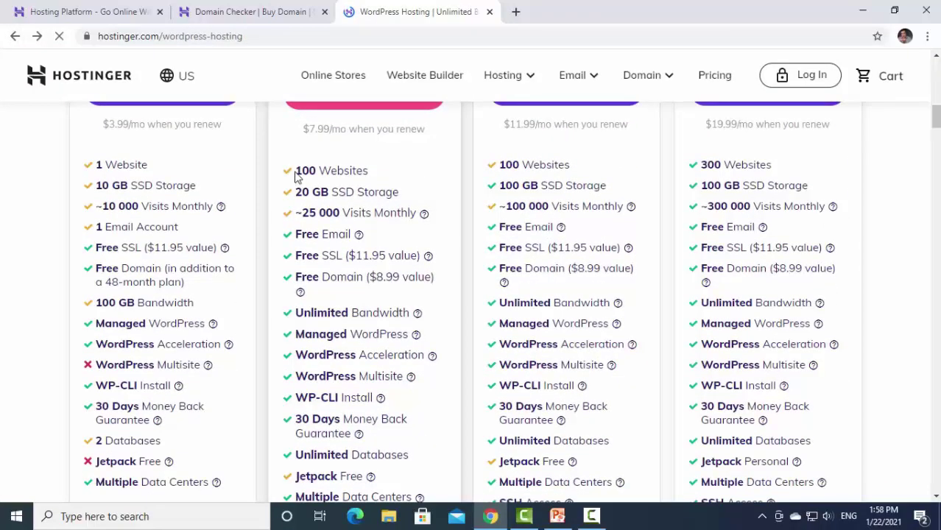
pyautogui.moveTo(296, 170); pyautogui.dragTo(375, 193)
pyautogui.moveTo(317, 212); pyautogui.dragTo(360, 217)
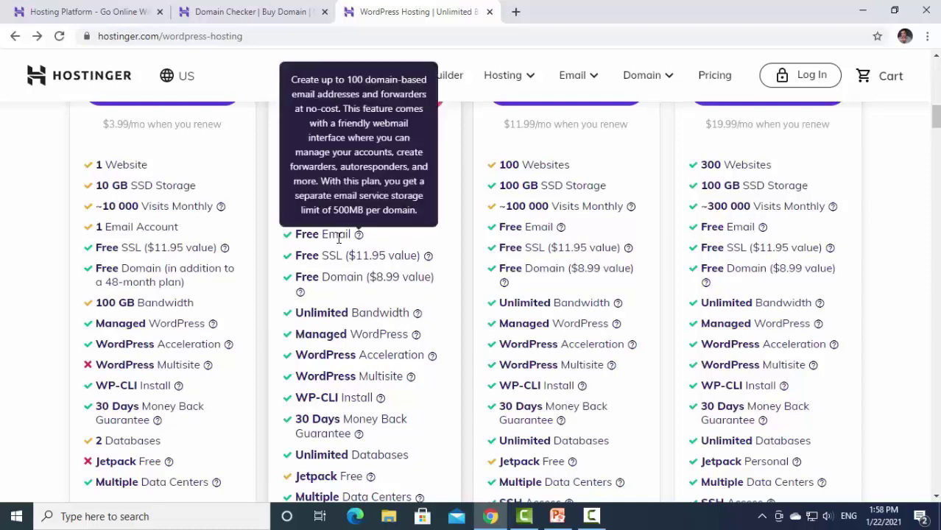
pyautogui.moveTo(344, 234); pyautogui.dragTo(352, 234)
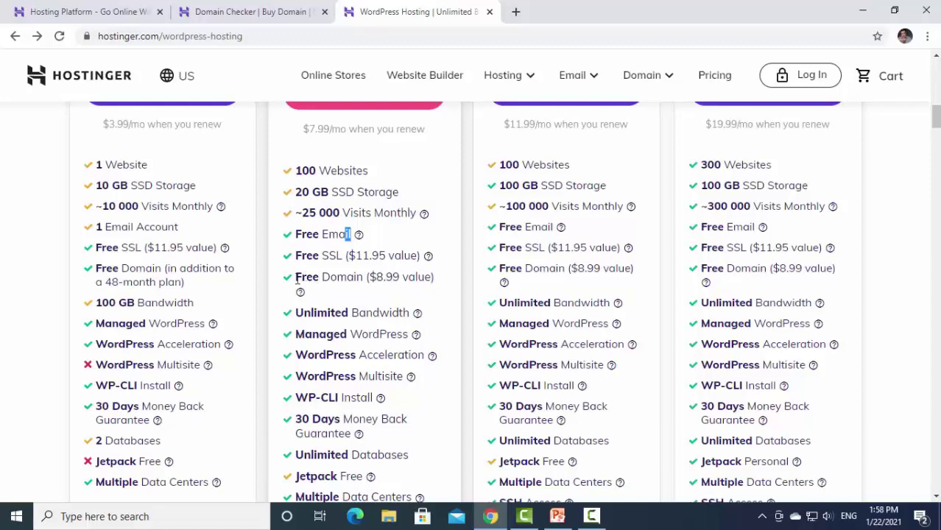
pyautogui.moveTo(296, 277); pyautogui.dragTo(439, 286)
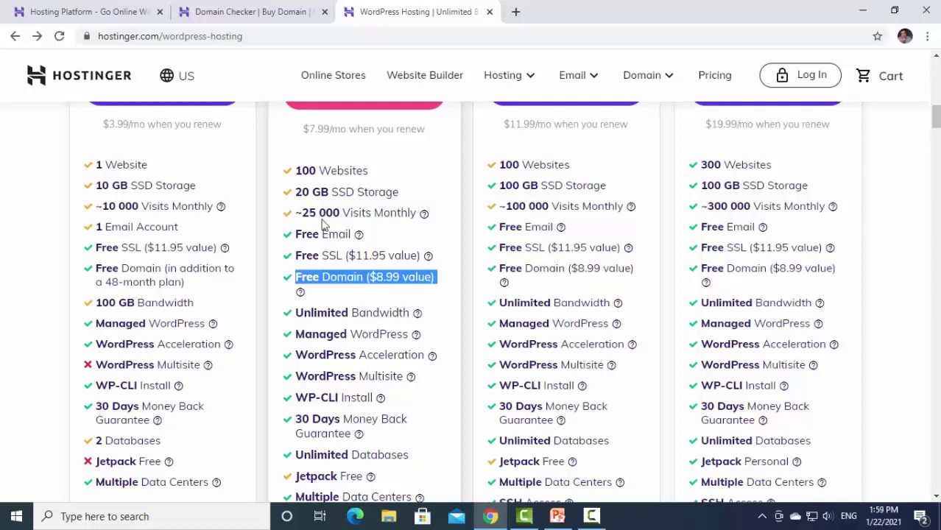
pyautogui.click(44, 11)
pyautogui.click(262, 12)
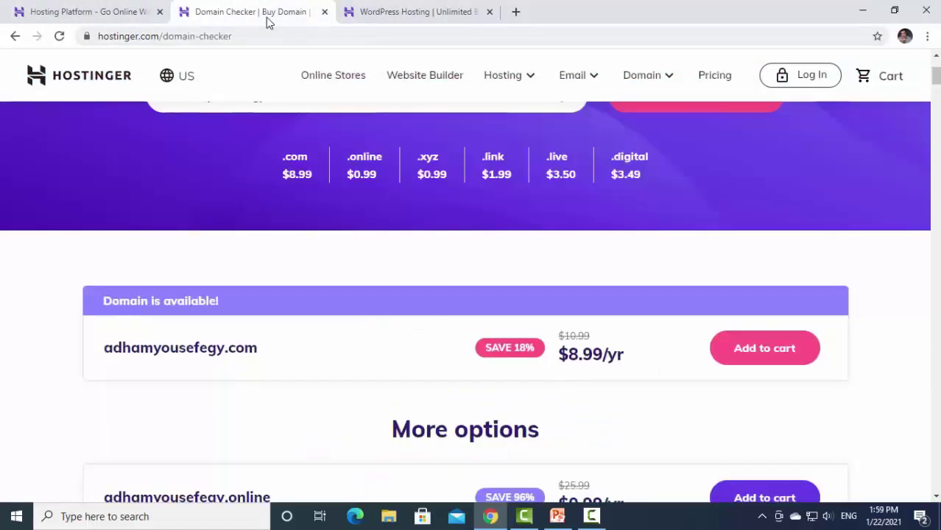
# Scroll through the WordPress hosting plan features, highlighting Managed WordPress.
pyautogui.scroll(3, 231, 290)
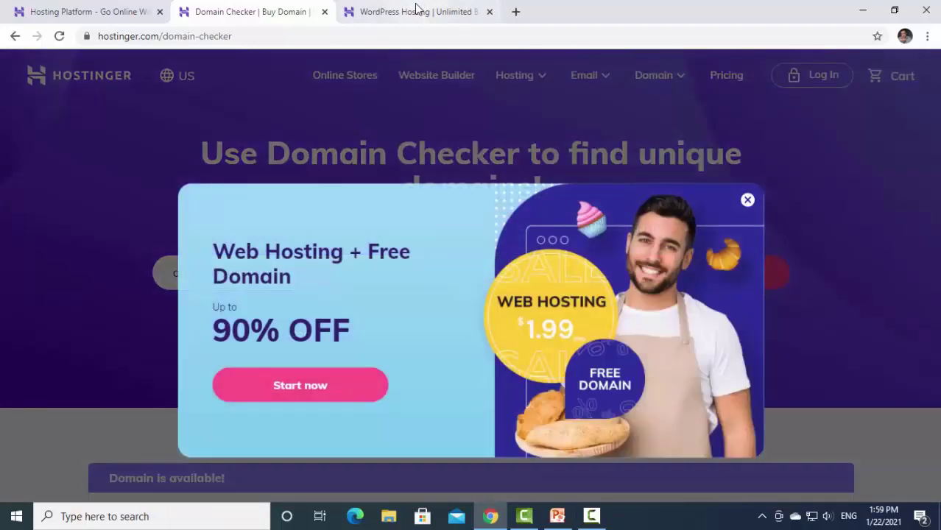
pyautogui.click(416, 11)
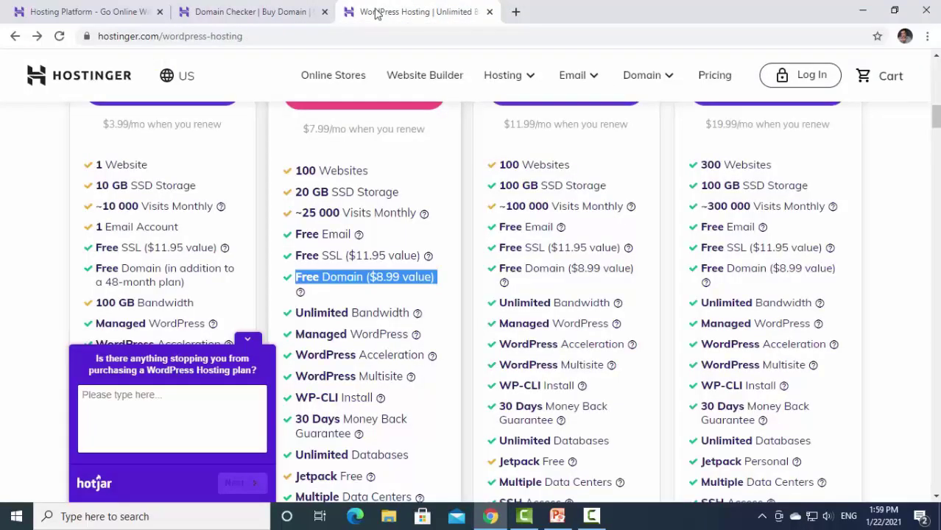
pyautogui.scroll(-3, 433, 328)
pyautogui.scroll(1, 345, 214)
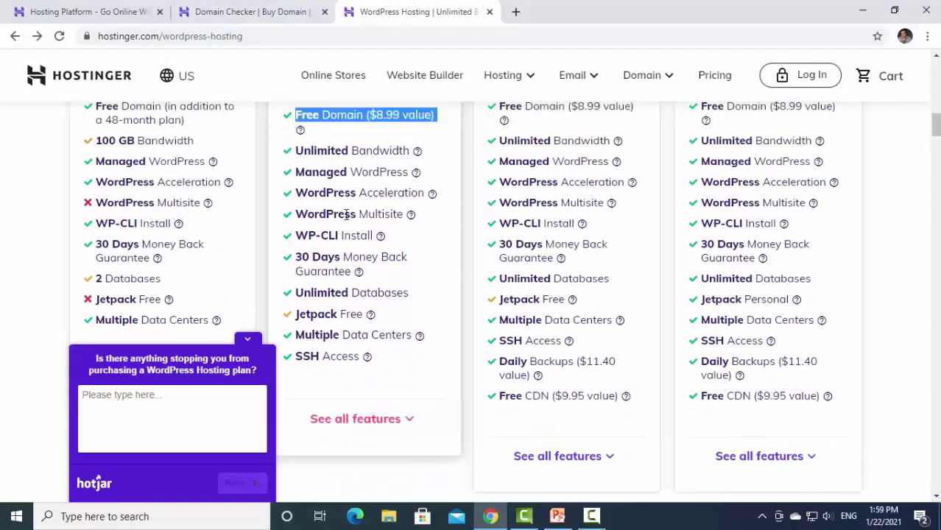
pyautogui.scroll(1, 345, 215)
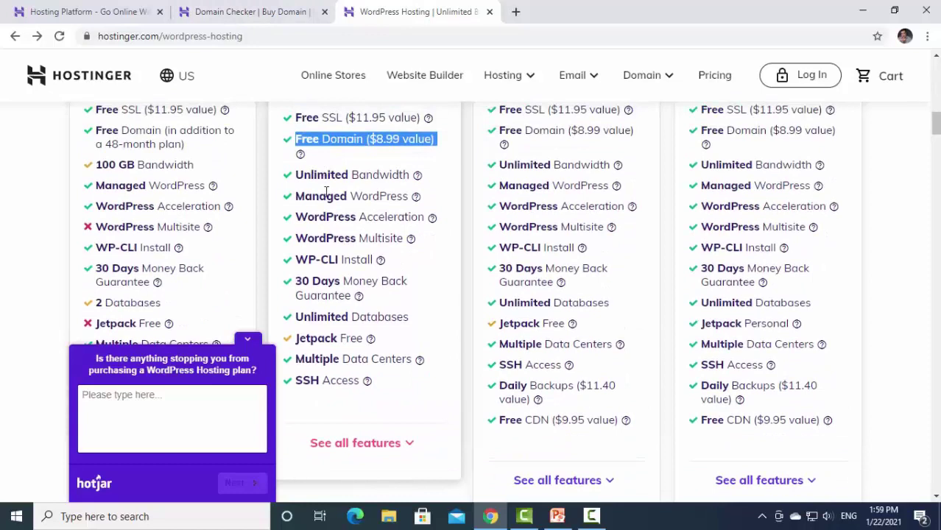
pyautogui.moveTo(366, 175); pyautogui.dragTo(384, 199)
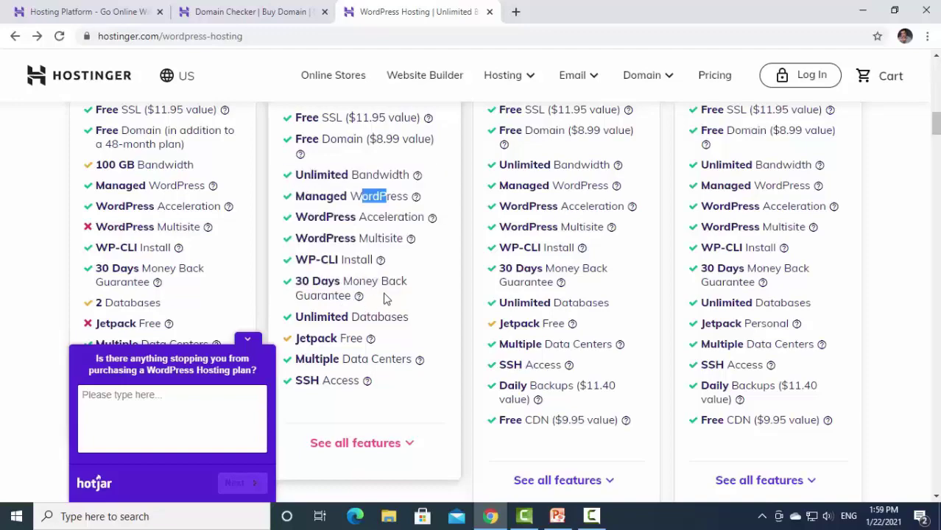
pyautogui.scroll(-1, 384, 298)
pyautogui.scroll(-1, 383, 298)
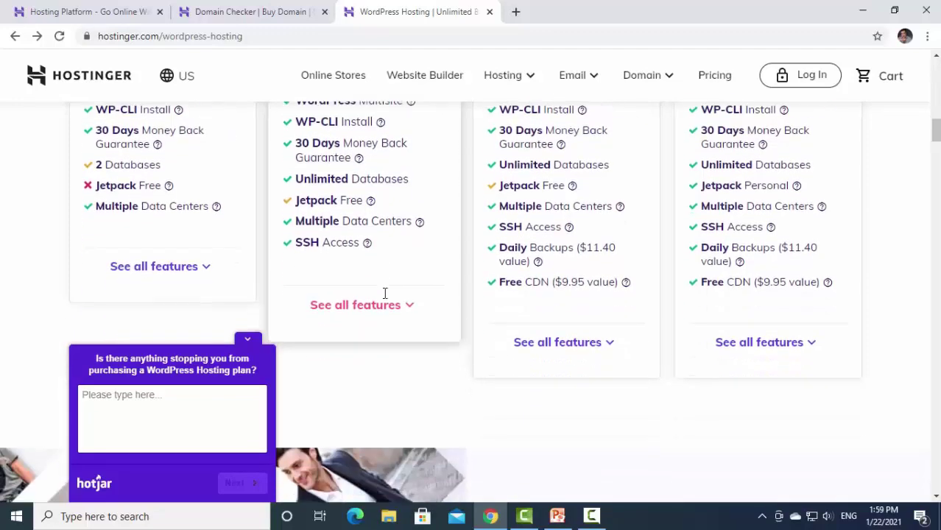
pyautogui.scroll(4, 456, 294)
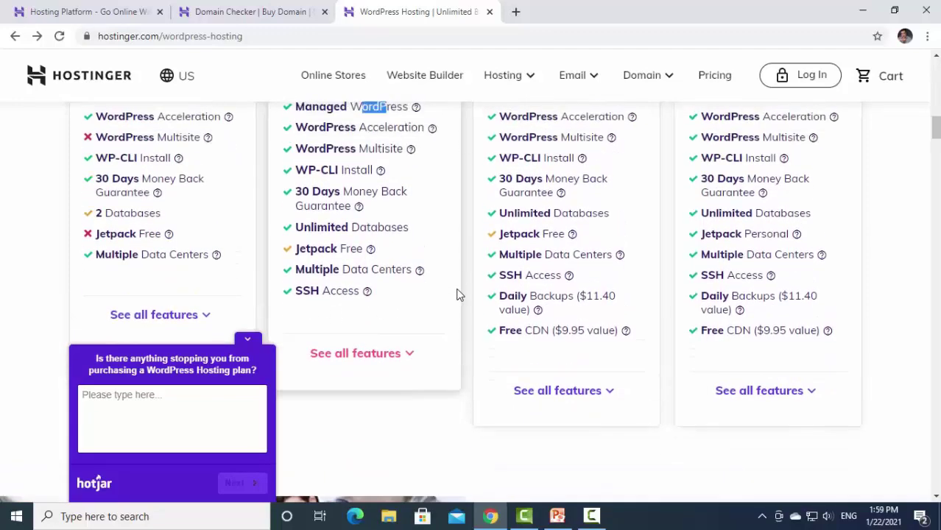
pyautogui.scroll(2, 457, 295)
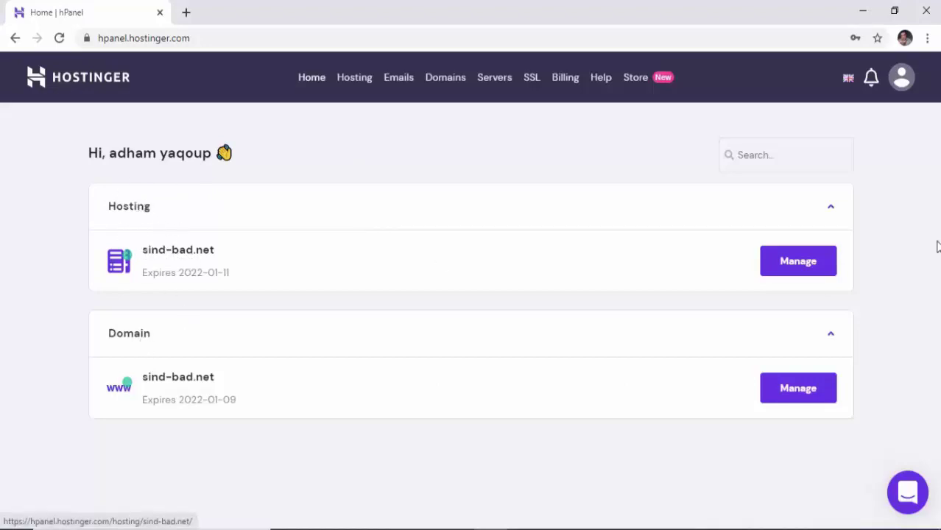
# Search Google for 'hostinger'.
pyautogui.click(810, 271)
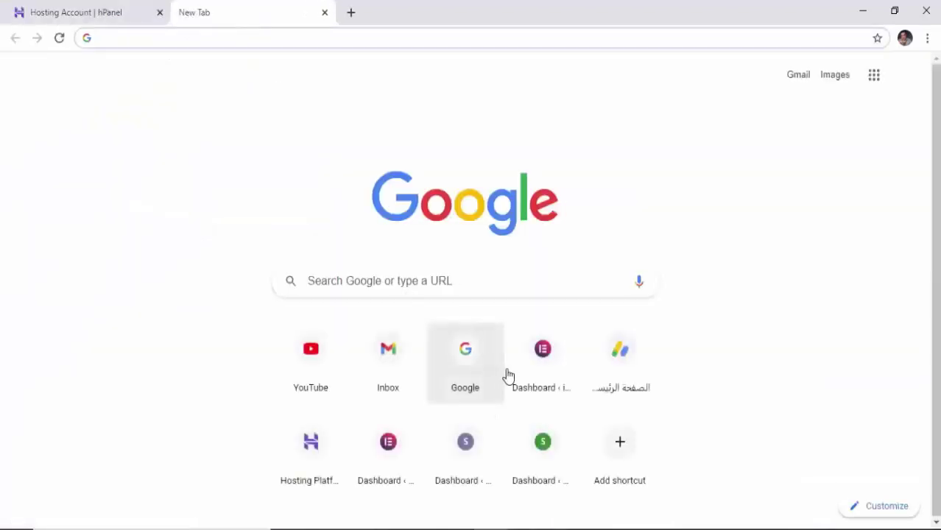
pyautogui.click(485, 369)
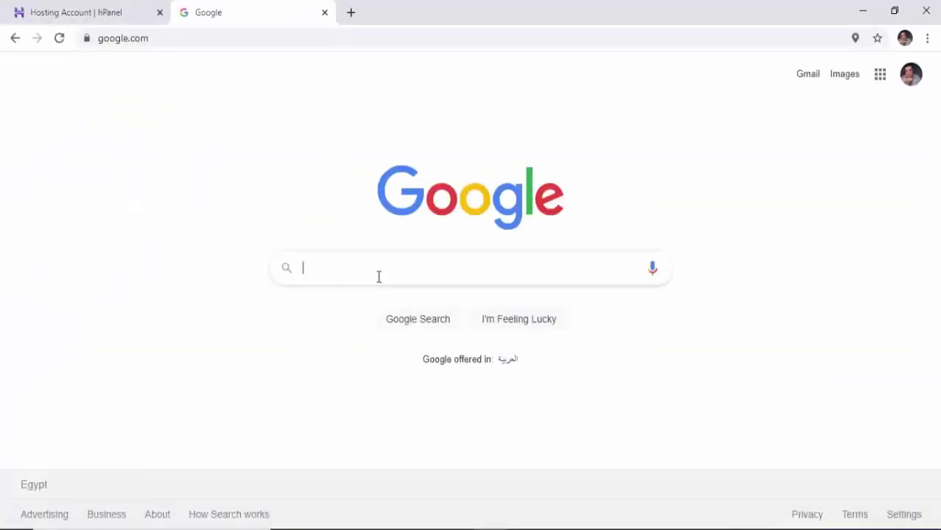
pyautogui.click(377, 277)
pyautogui.click(367, 299)
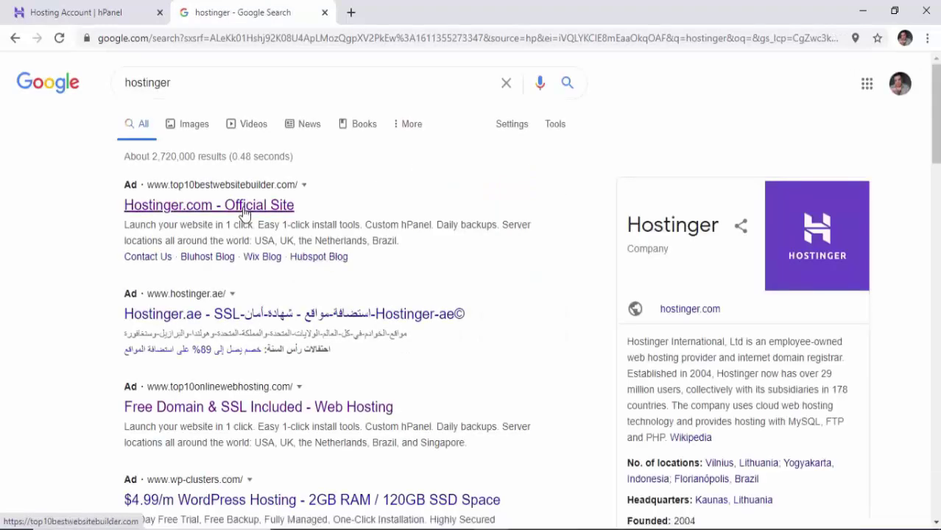
# Skip the sponsored ad and open the organic hostinger.com homepage result.
pyautogui.click(275, 207)
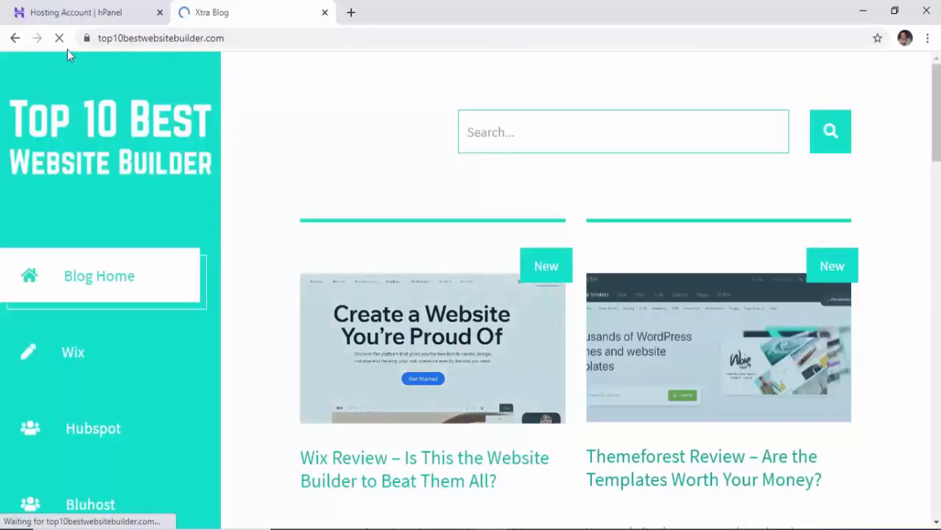
pyautogui.click(16, 37)
pyautogui.scroll(-2, 497, 311)
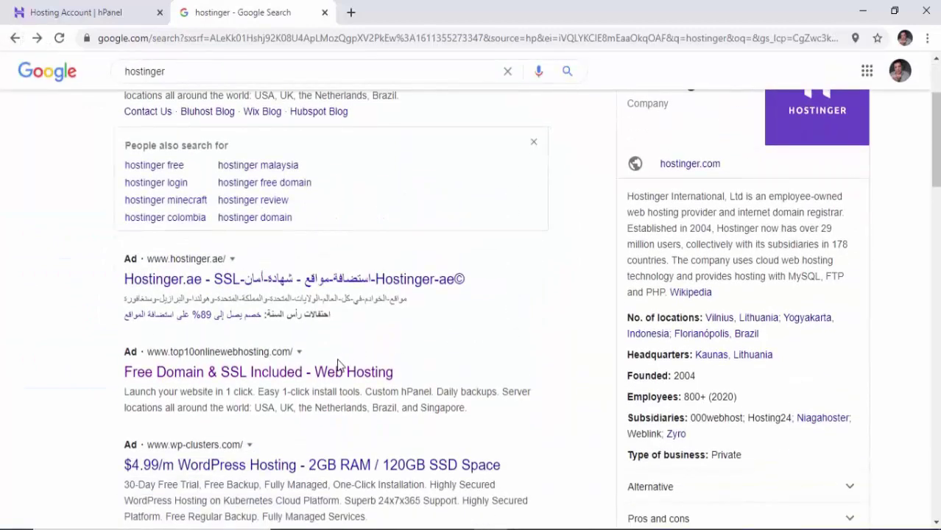
pyautogui.scroll(-2, 340, 364)
pyautogui.scroll(-2, 339, 366)
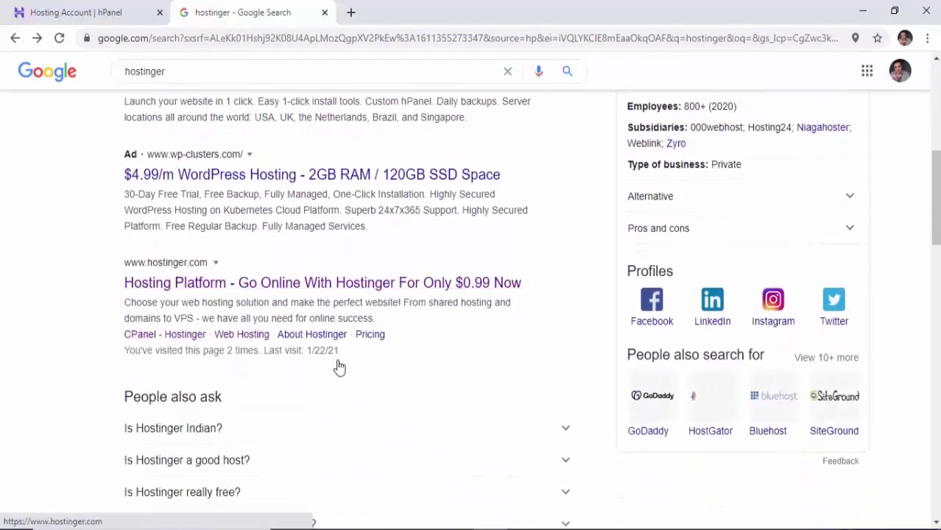
pyautogui.click(265, 287)
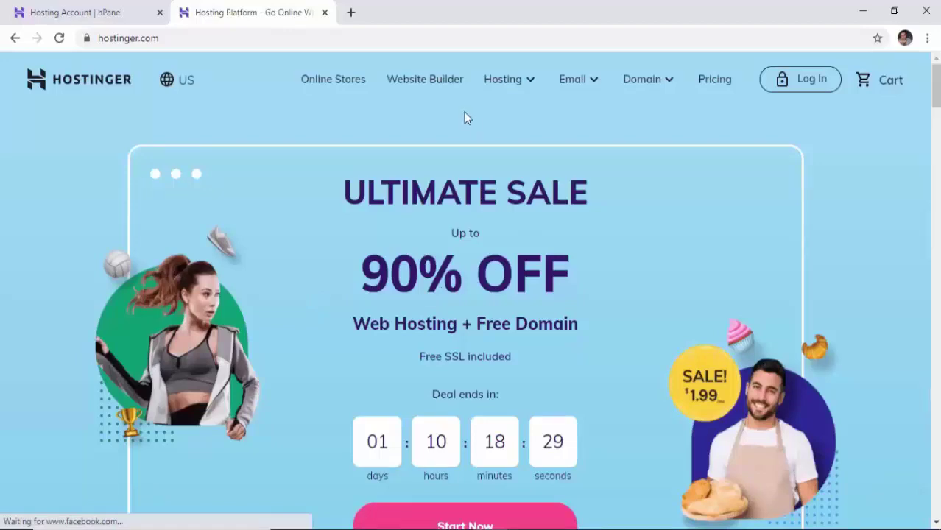
# Show the WordPress hosting plans with all features expanded and scroll through the lists.
pyautogui.scroll(-5, 498, 101)
pyautogui.scroll(-4, 460, 343)
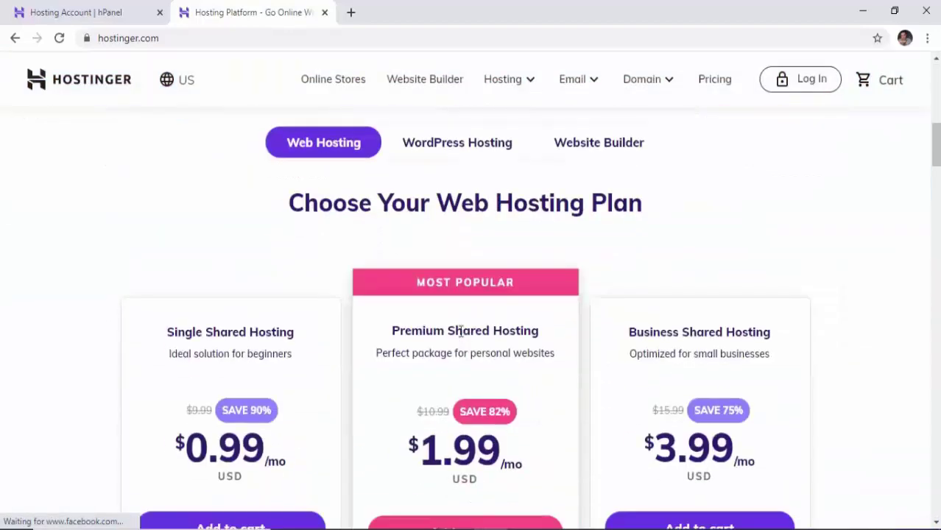
pyautogui.click(446, 145)
pyautogui.scroll(-1, 478, 184)
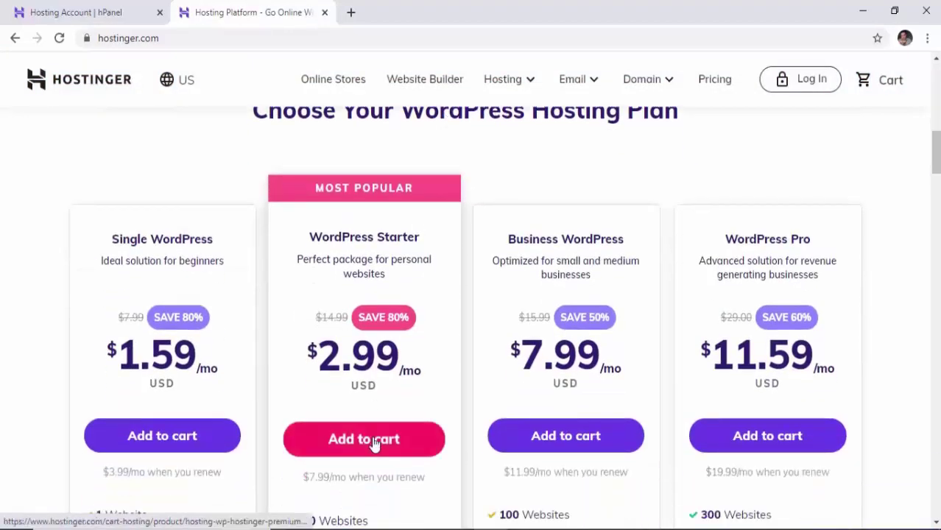
pyautogui.scroll(-2, 378, 418)
pyautogui.scroll(-7, 379, 399)
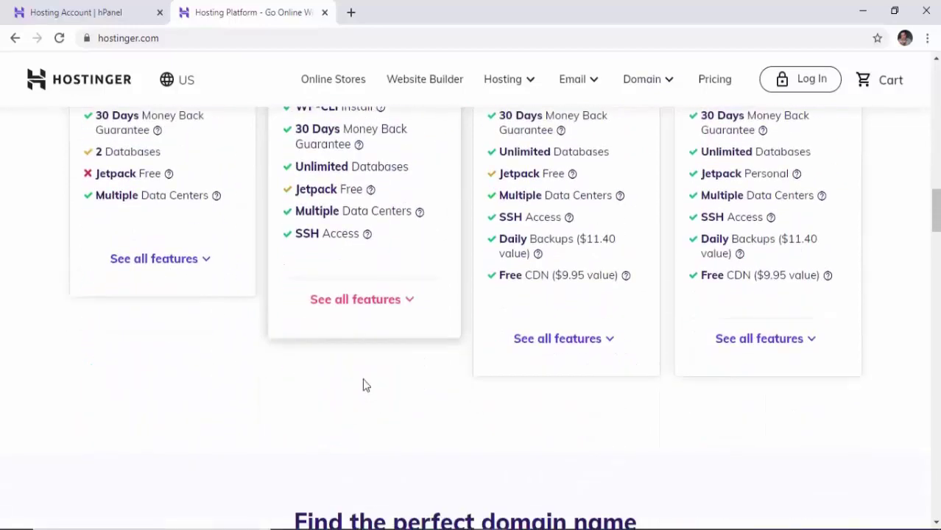
pyautogui.click(336, 300)
pyautogui.scroll(8, 346, 311)
pyautogui.scroll(-6, 350, 317)
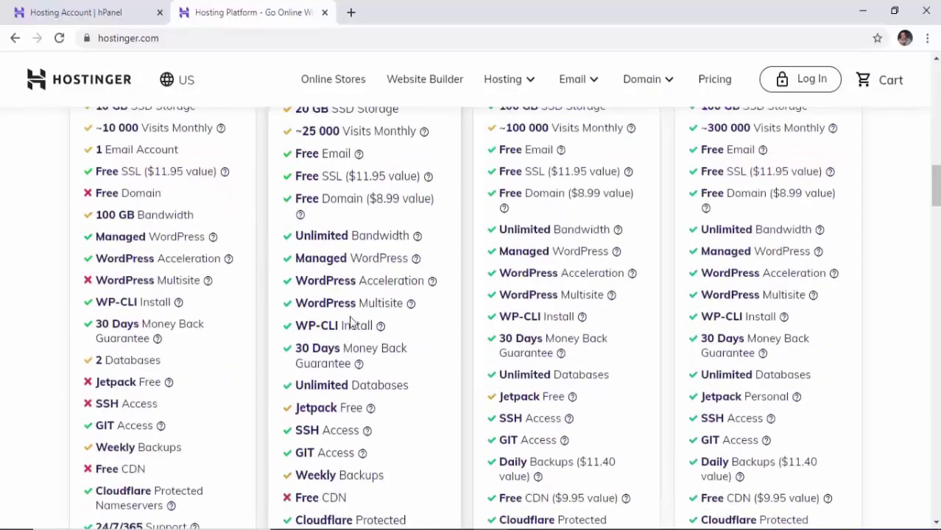
pyautogui.scroll(-1, 381, 311)
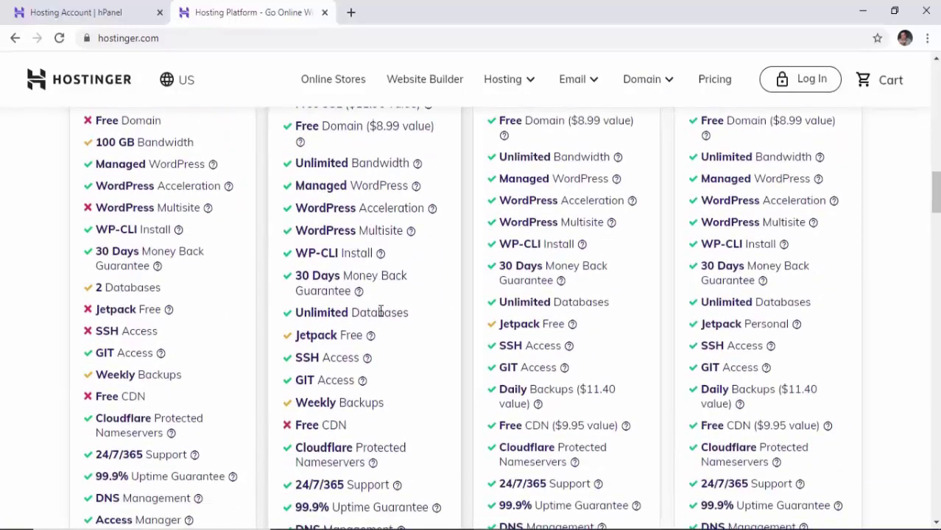
pyautogui.scroll(-2, 380, 310)
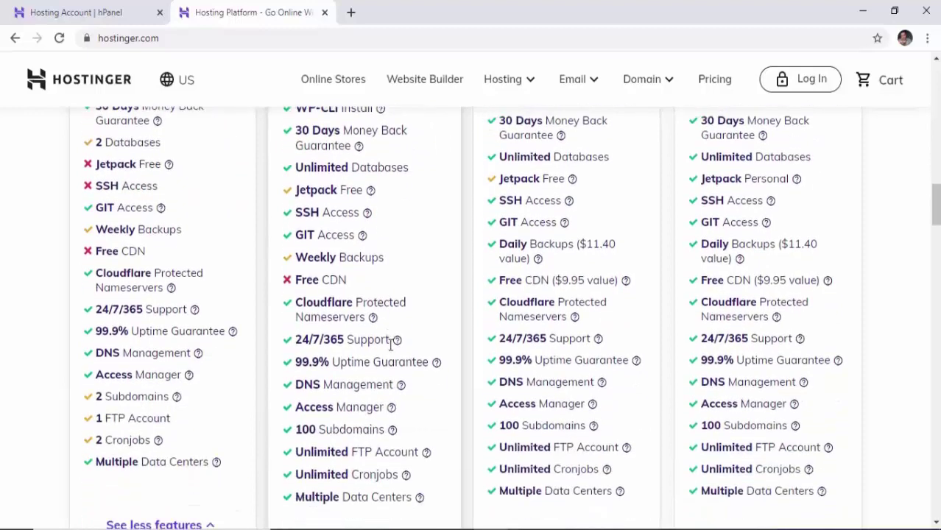
pyautogui.scroll(-1, 390, 354)
pyautogui.scroll(2, 390, 353)
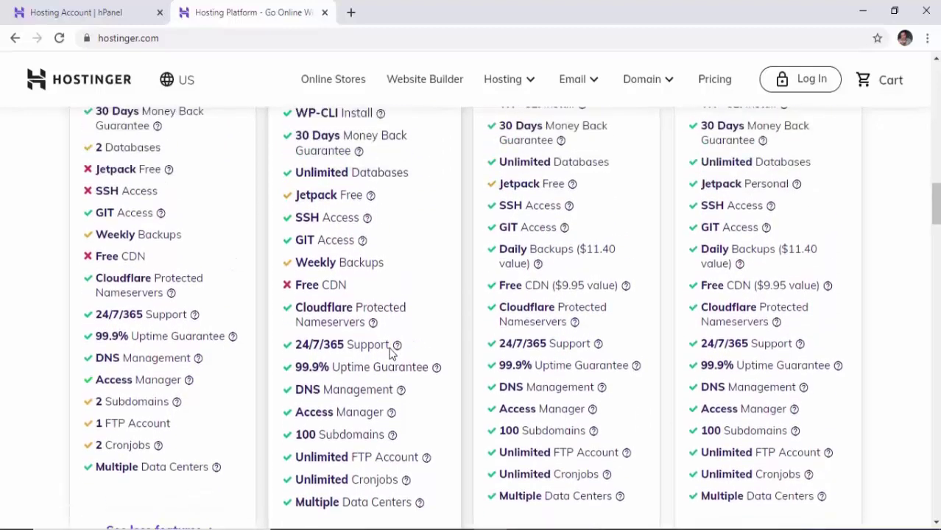
pyautogui.scroll(2, 390, 354)
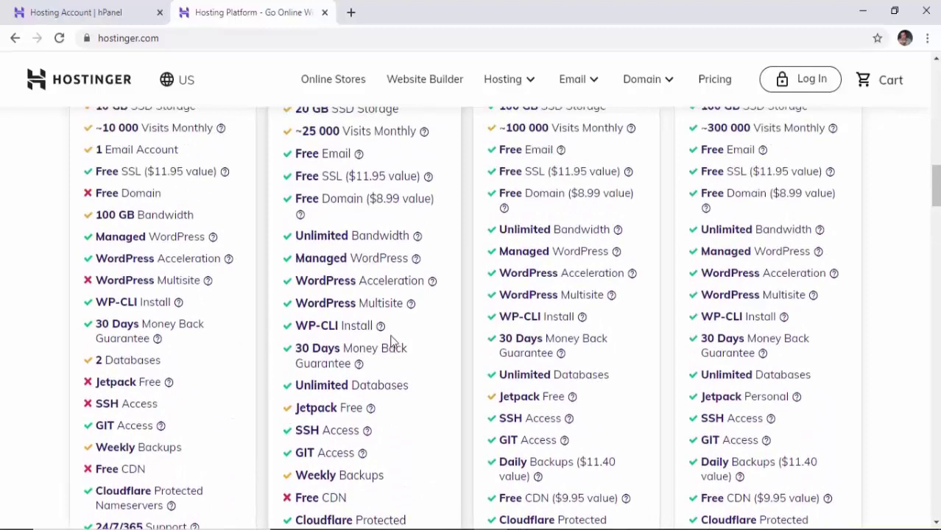
pyautogui.scroll(1, 390, 340)
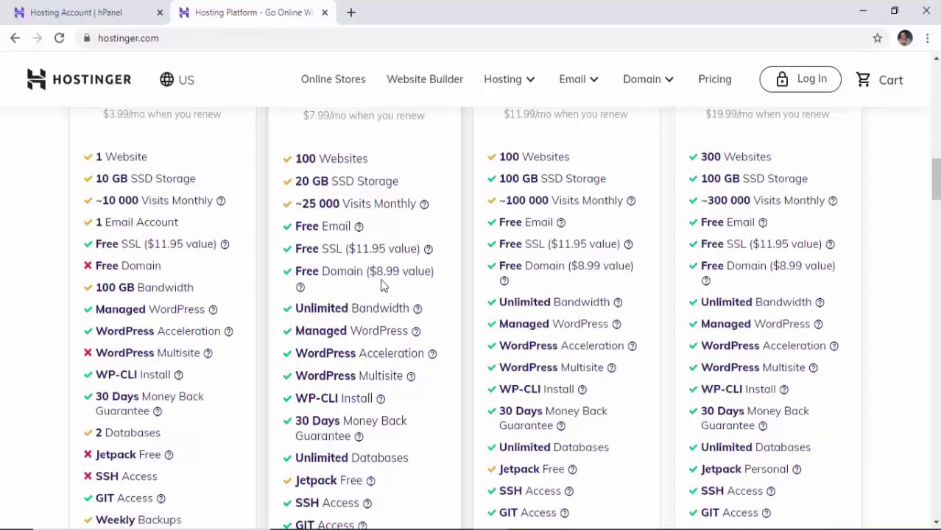
# Highlight the second plan's Free Domain and 100 Subdomains features, then return to hPanel.
pyautogui.moveTo(346, 269); pyautogui.dragTo(364, 270)
pyautogui.scroll(-2, 371, 337)
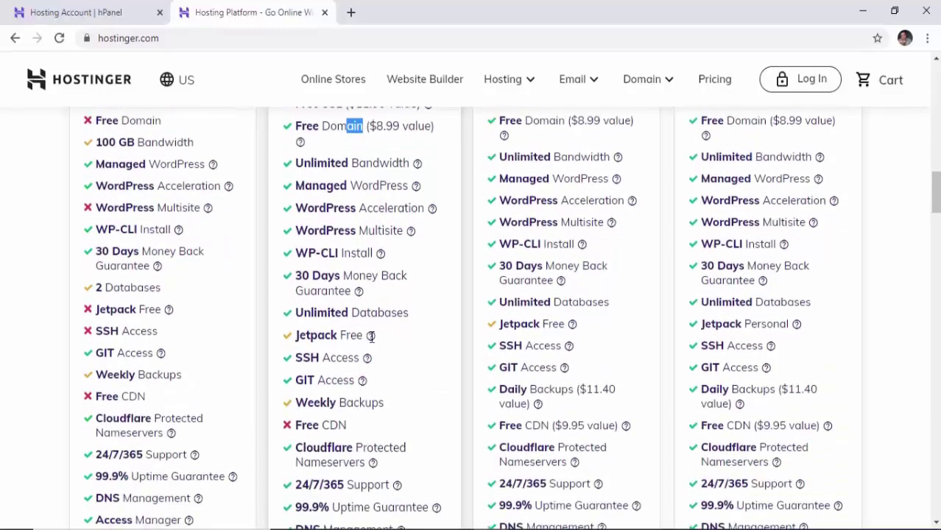
pyautogui.moveTo(372, 337)
pyautogui.scroll(-2, 456, 359)
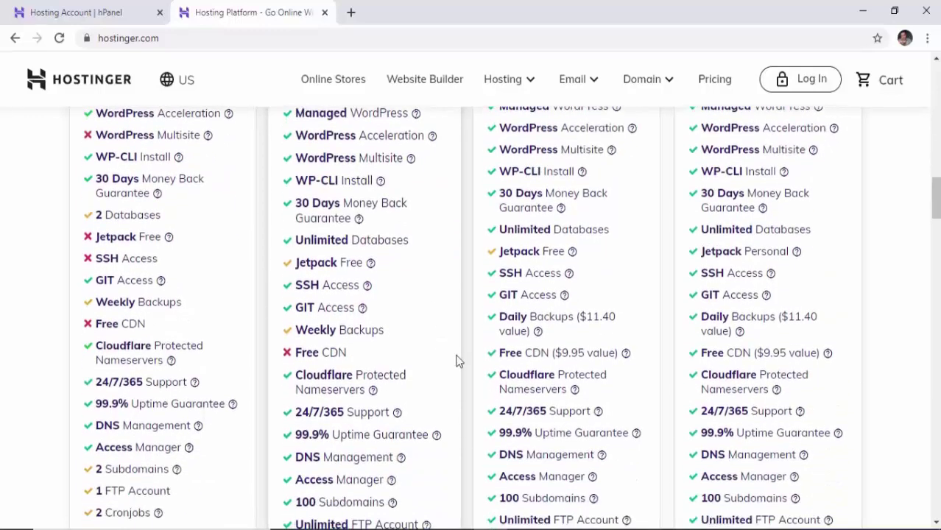
pyautogui.scroll(-1, 456, 360)
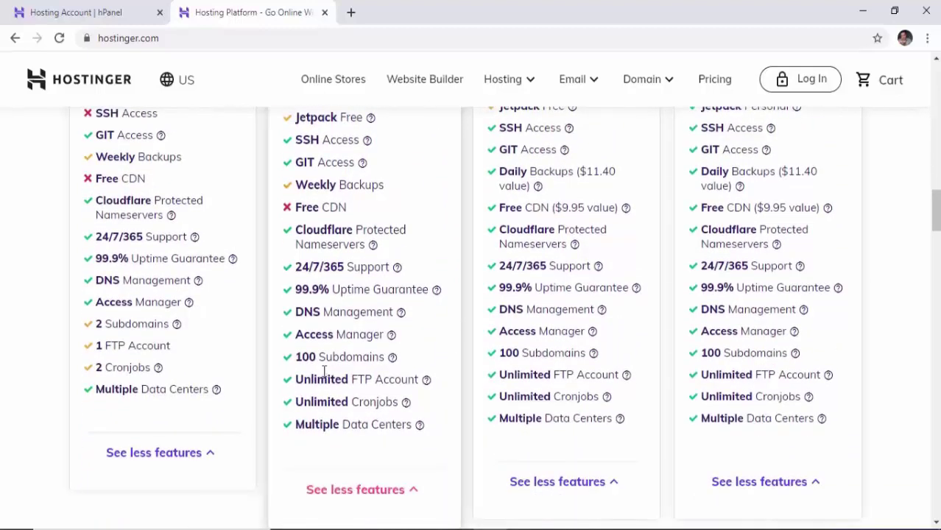
pyautogui.moveTo(316, 357); pyautogui.dragTo(298, 355)
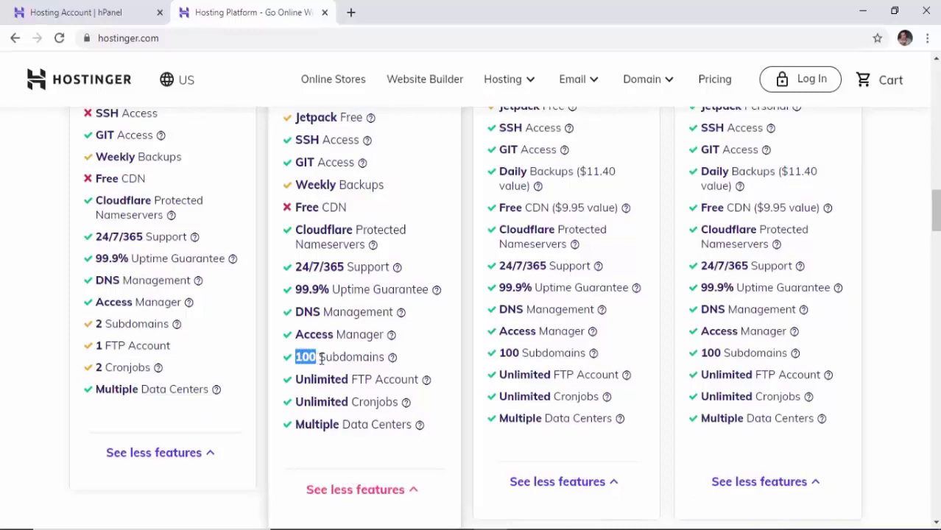
pyautogui.scroll(6, 366, 359)
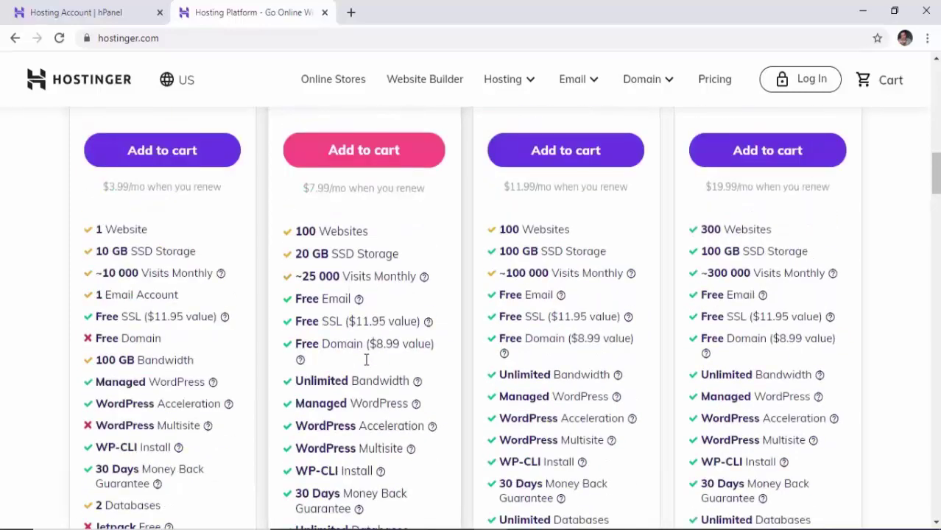
pyautogui.click(80, 15)
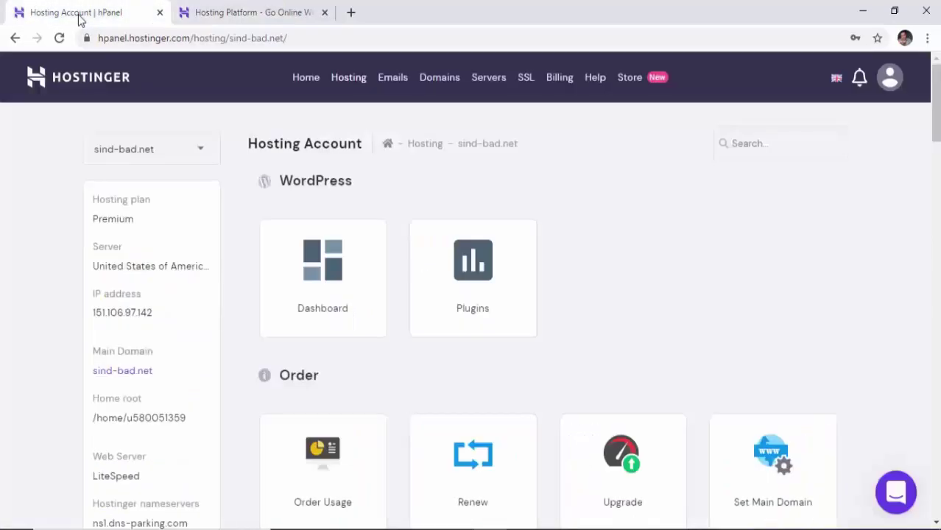
# Open the sind-bad.net hosting account from Home and scroll to the Domains section.
pyautogui.click(82, 86)
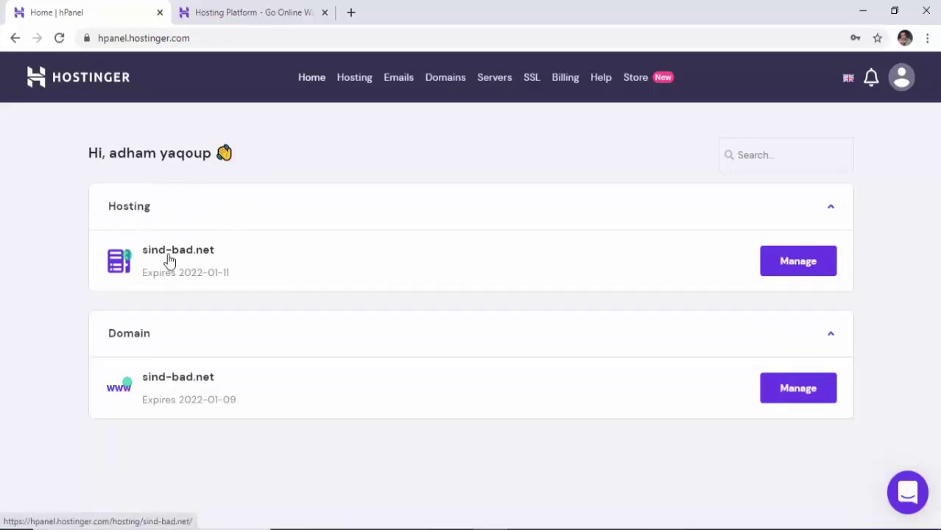
pyautogui.click(809, 266)
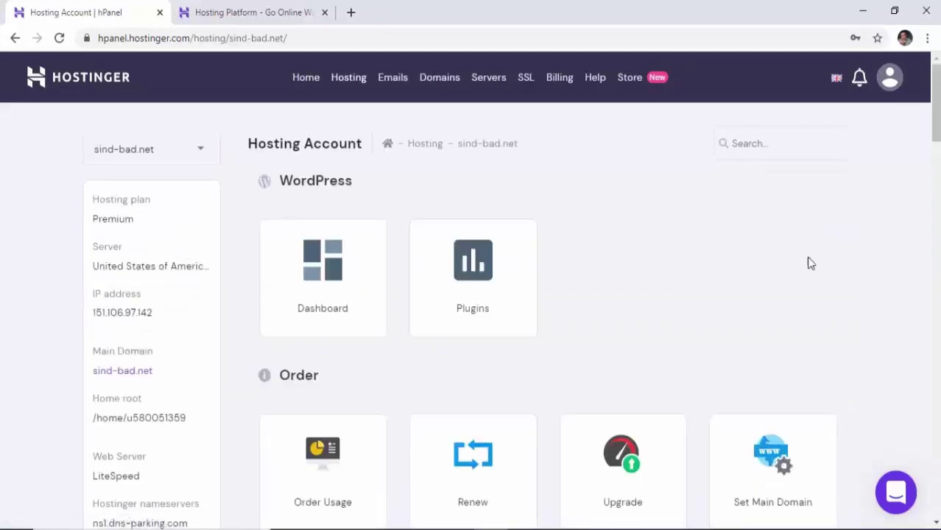
pyautogui.scroll(-6, 596, 324)
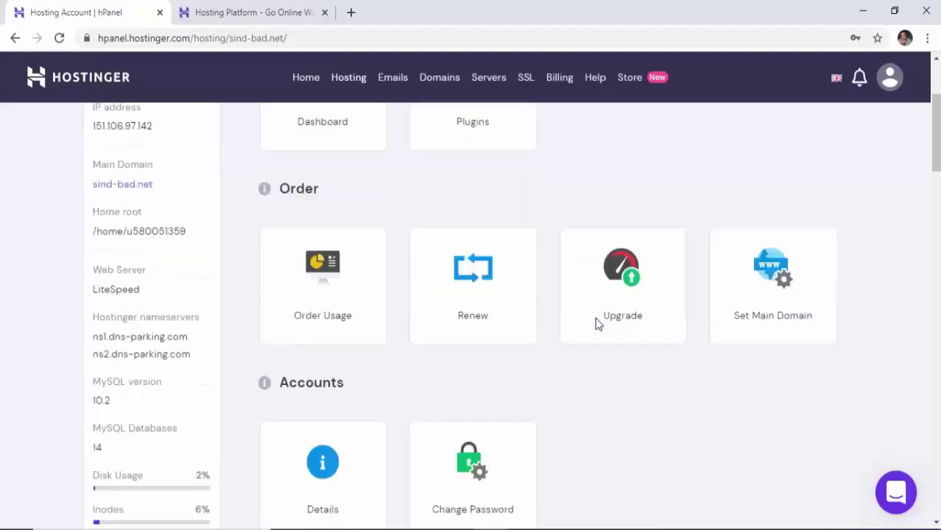
pyautogui.scroll(-6, 390, 341)
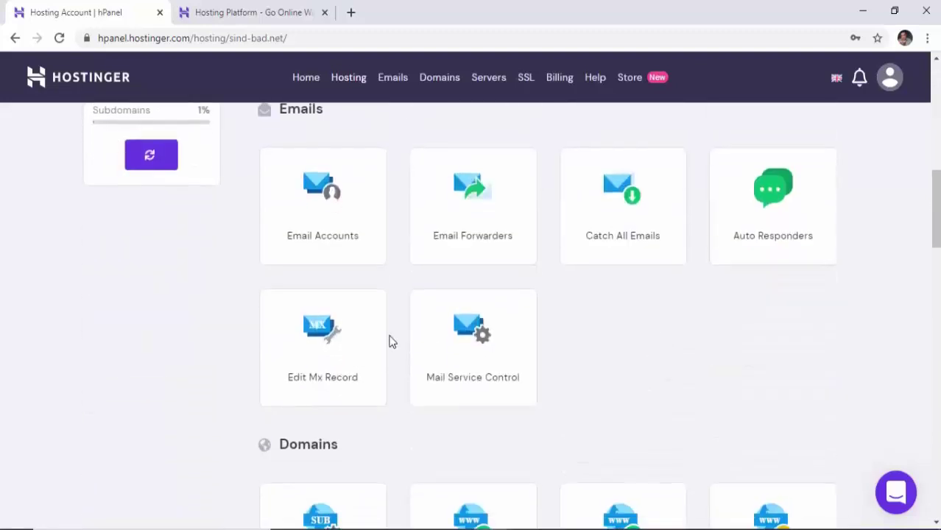
pyautogui.moveTo(347, 234); pyautogui.dragTo(237, 230)
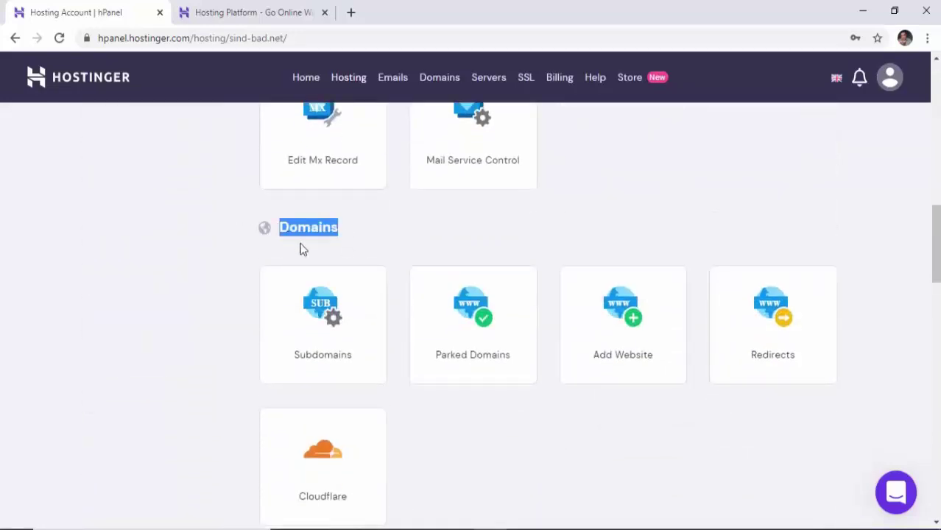
pyautogui.click(182, 279)
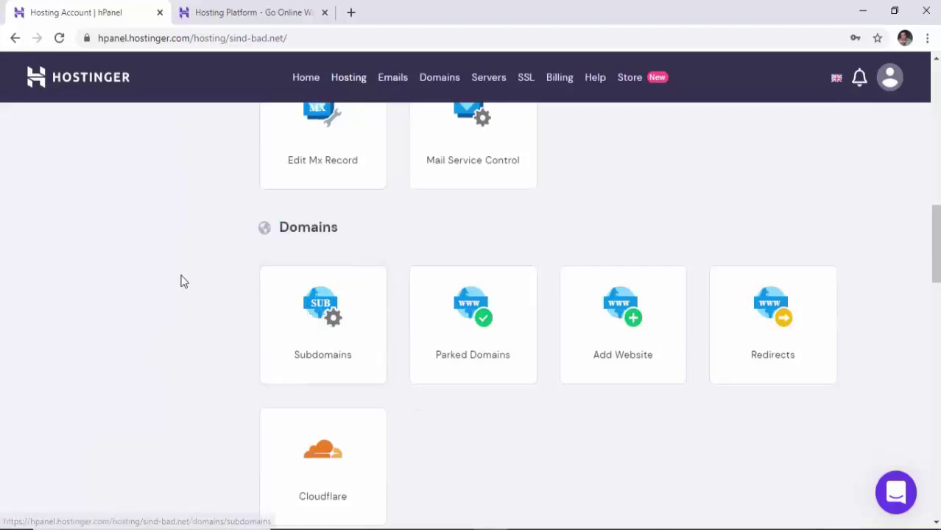
# Reopen the sind-bad.net hosting account and bring the Domains tools into view again.
pyautogui.click(75, 83)
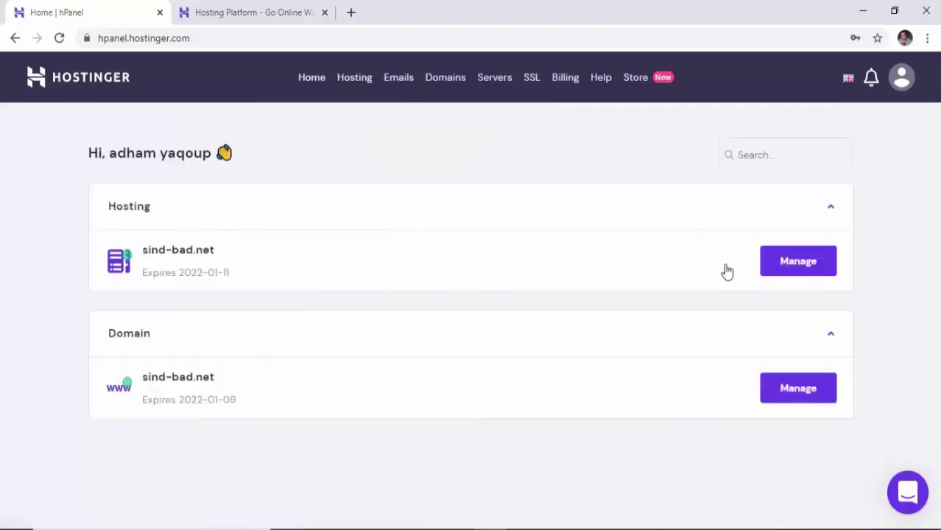
pyautogui.click(788, 262)
pyautogui.scroll(-5, 391, 254)
pyautogui.scroll(-8, 391, 254)
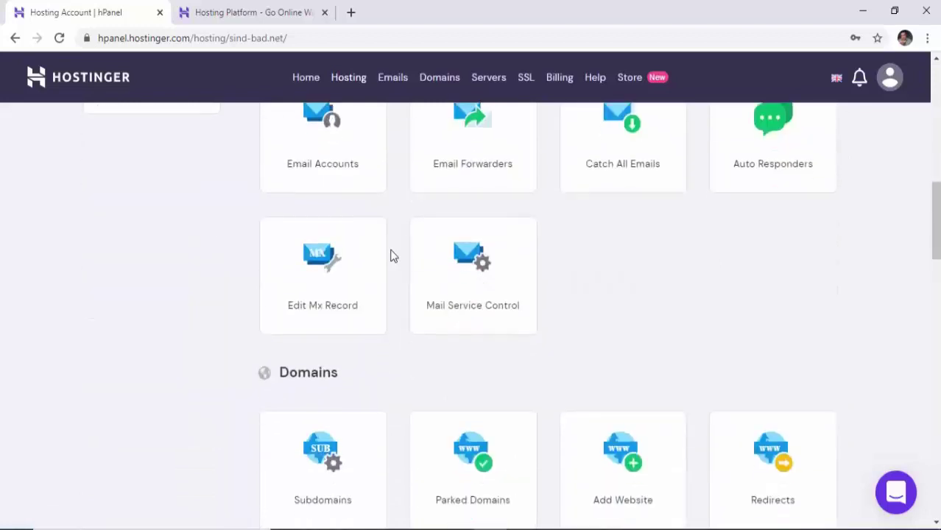
pyautogui.scroll(2, 391, 254)
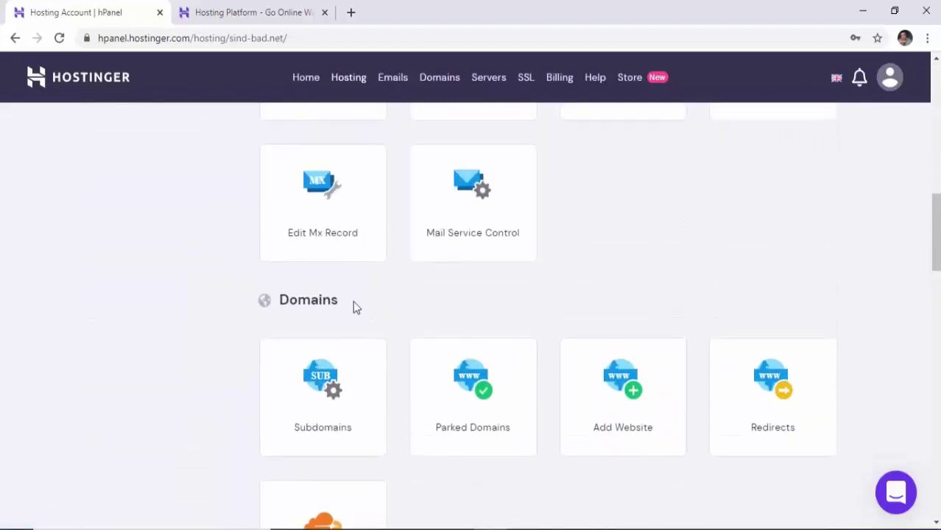
pyautogui.moveTo(353, 302); pyautogui.dragTo(264, 300)
pyautogui.scroll(-3, 276, 310)
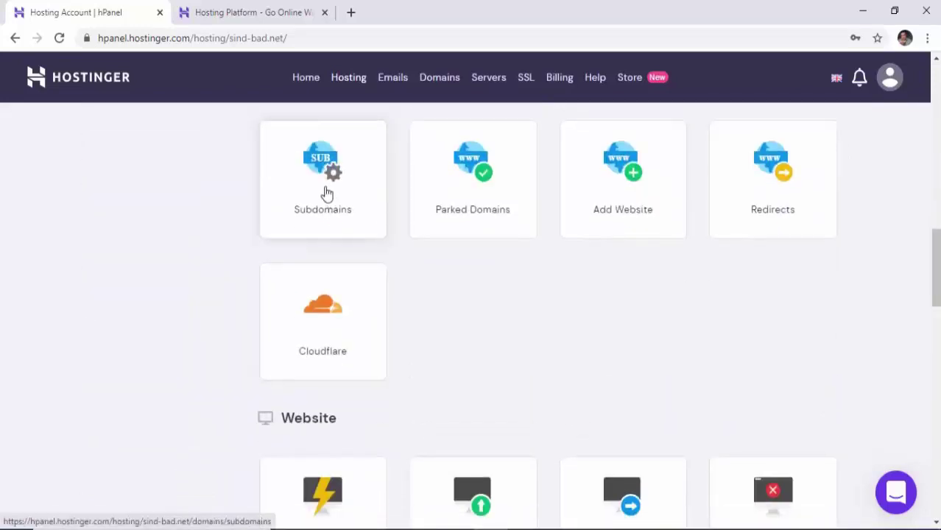
# Create the subdomain 'matgar' under sind-bad.net, confirm it is listed, then go to Home.
pyautogui.click(326, 196)
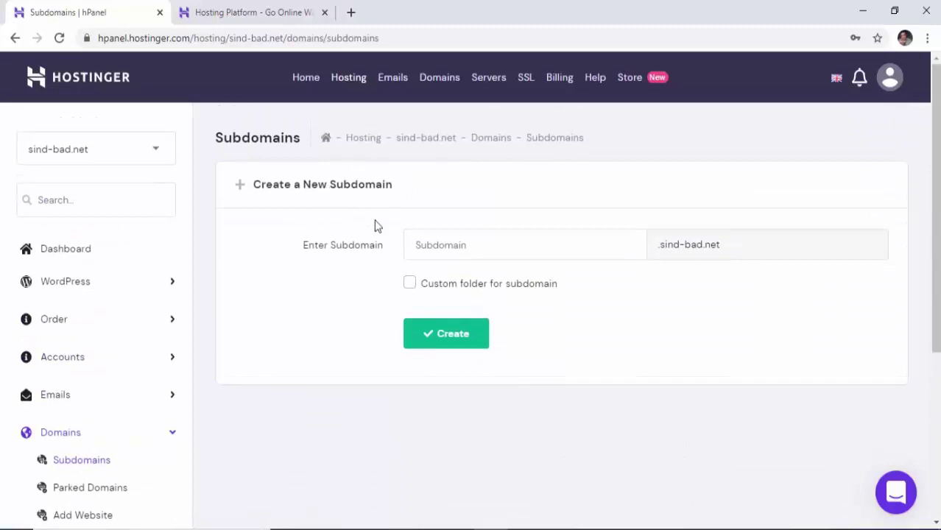
pyautogui.click(443, 248)
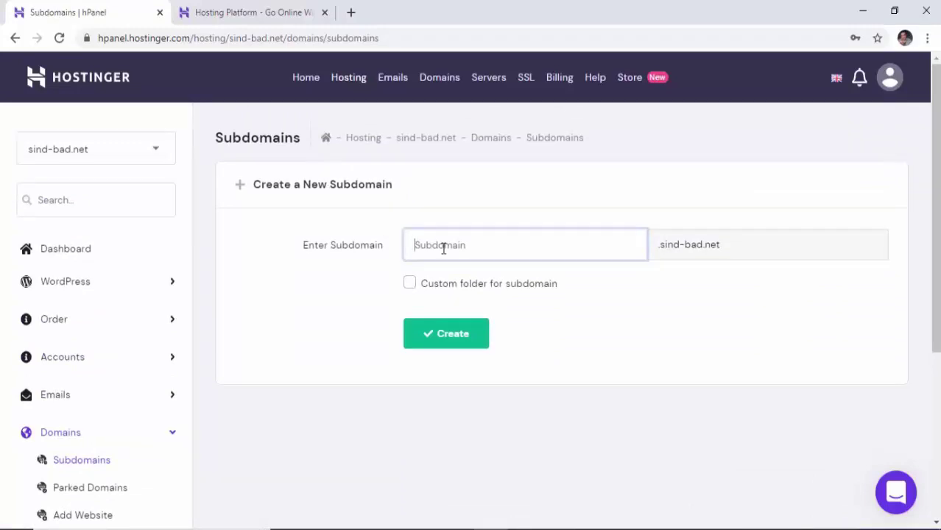
pyautogui.write('matgar')
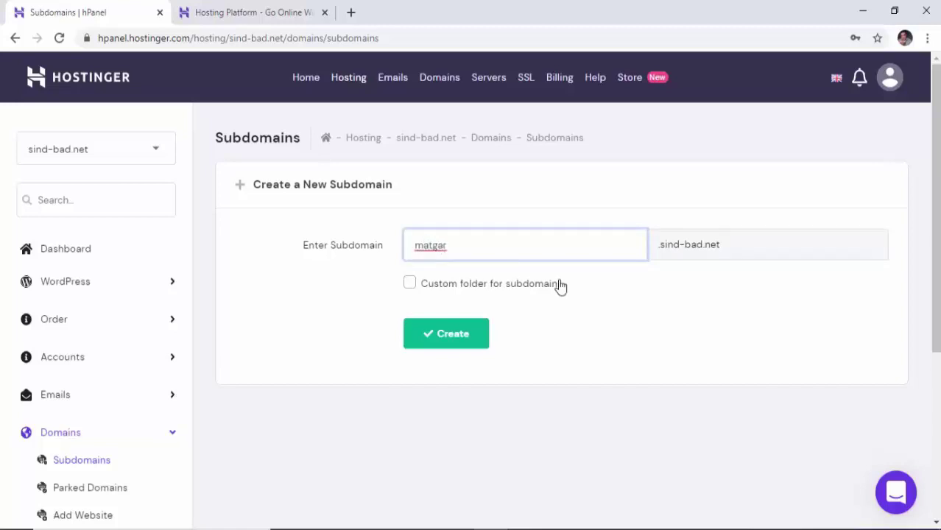
pyautogui.click(469, 343)
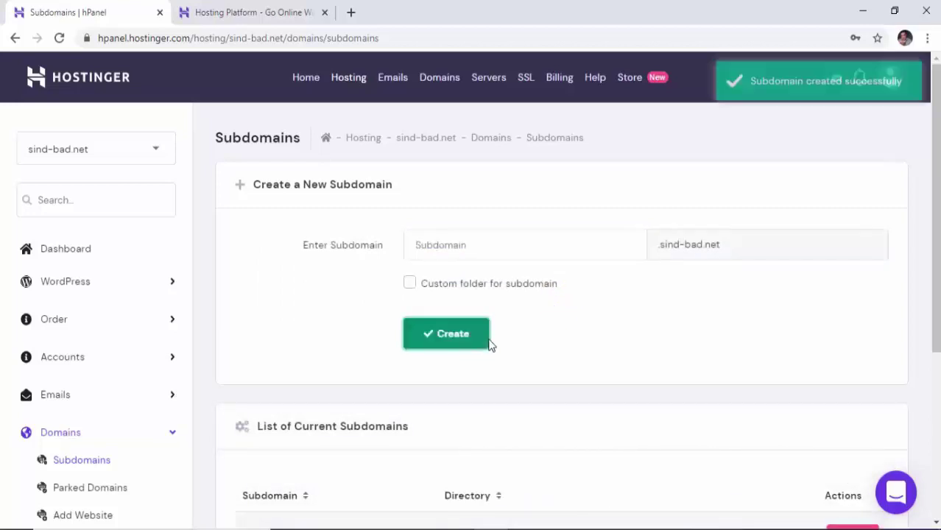
pyautogui.scroll(-4, 521, 338)
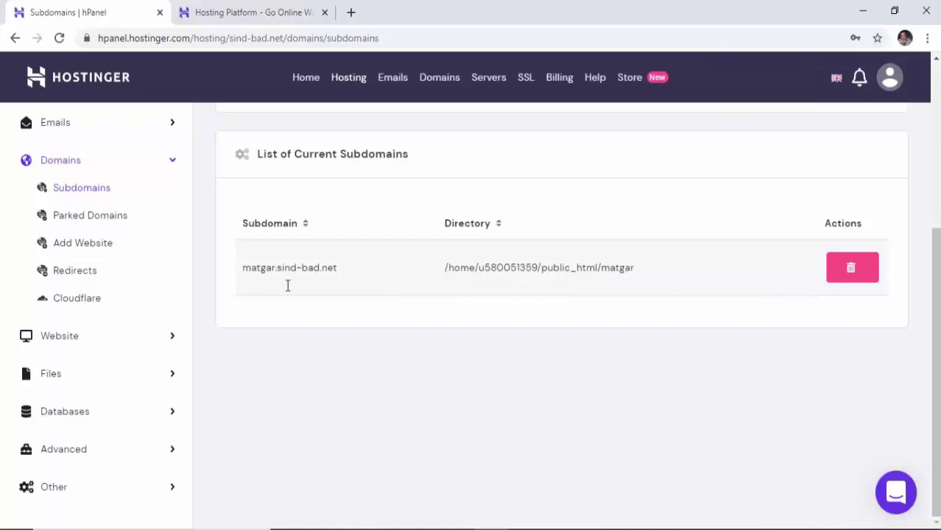
pyautogui.scroll(3, 524, 287)
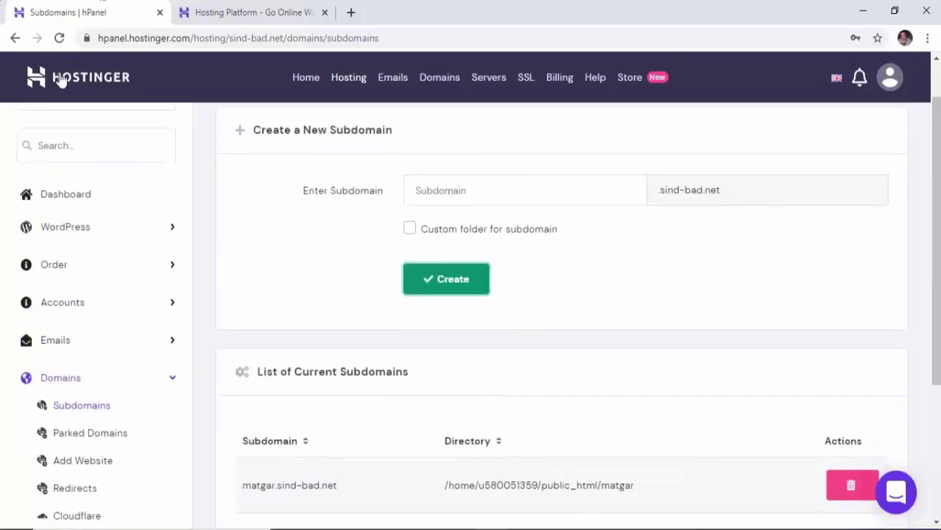
pyautogui.click(97, 78)
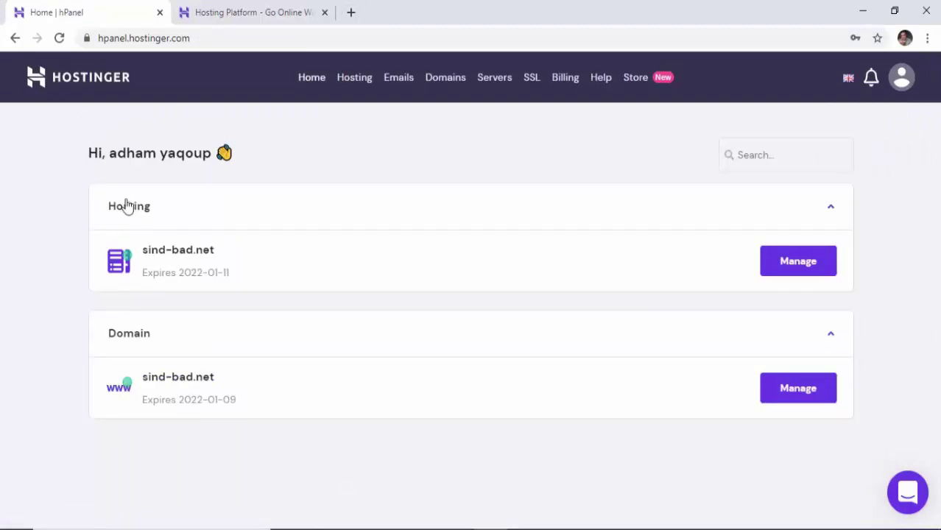
# Manage the sind-bad.net hosting plan and open Auto Installer from the Website section.
pyautogui.click(794, 261)
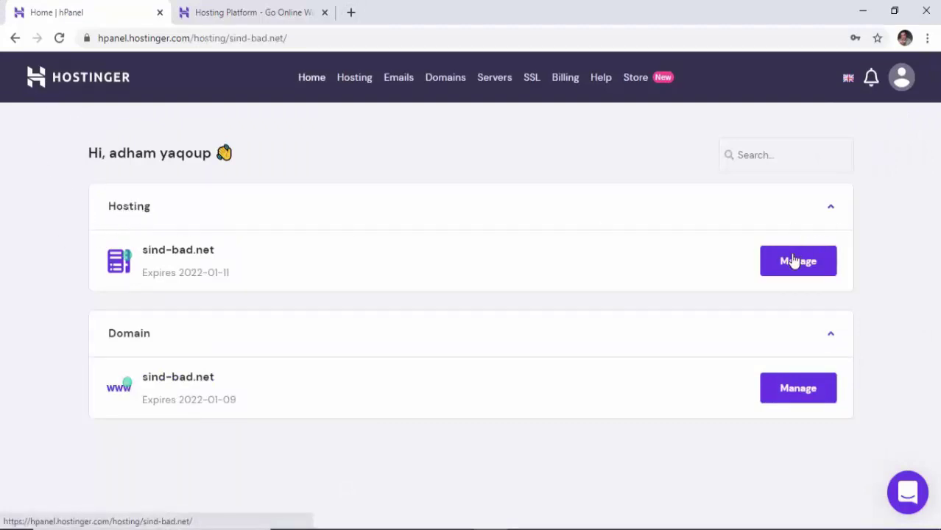
pyautogui.scroll(-8, 482, 241)
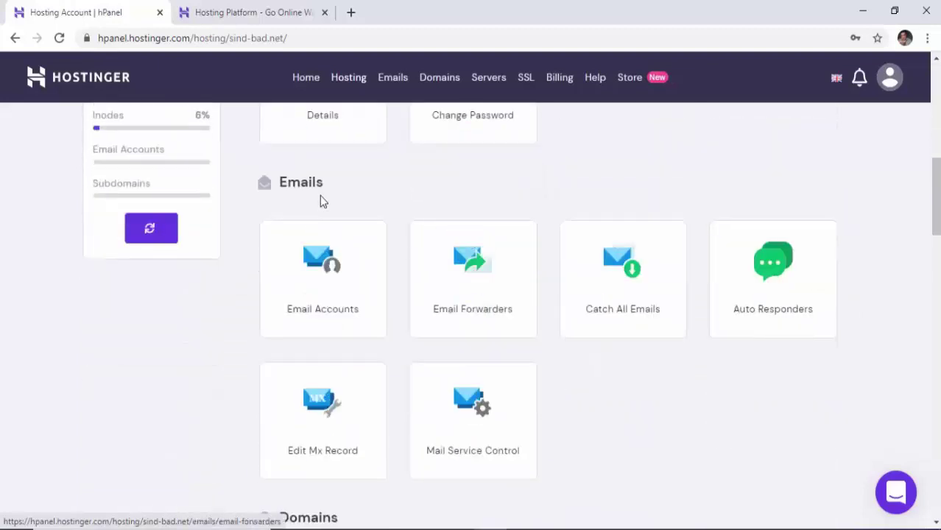
pyautogui.scroll(-4, 321, 202)
pyautogui.moveTo(357, 232); pyautogui.dragTo(246, 231)
pyautogui.scroll(-3, 247, 237)
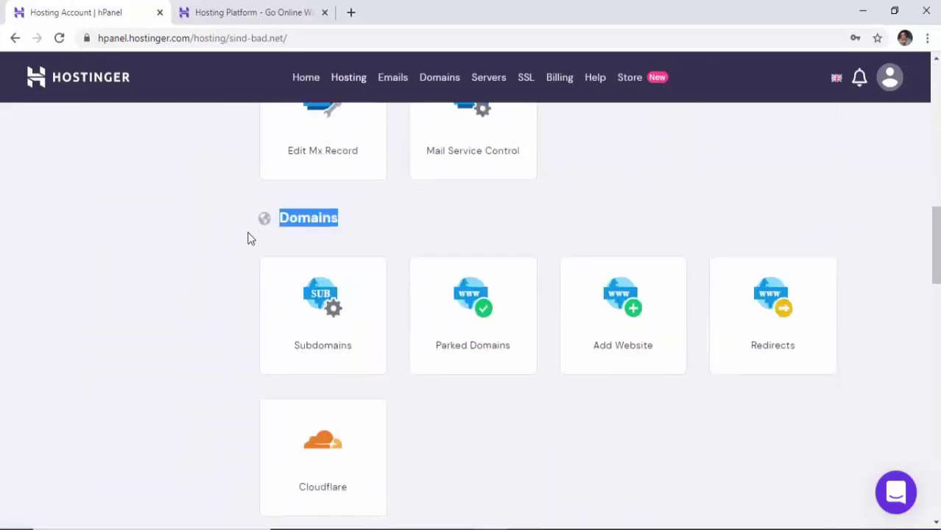
pyautogui.scroll(-4, 247, 237)
pyautogui.scroll(2, 273, 246)
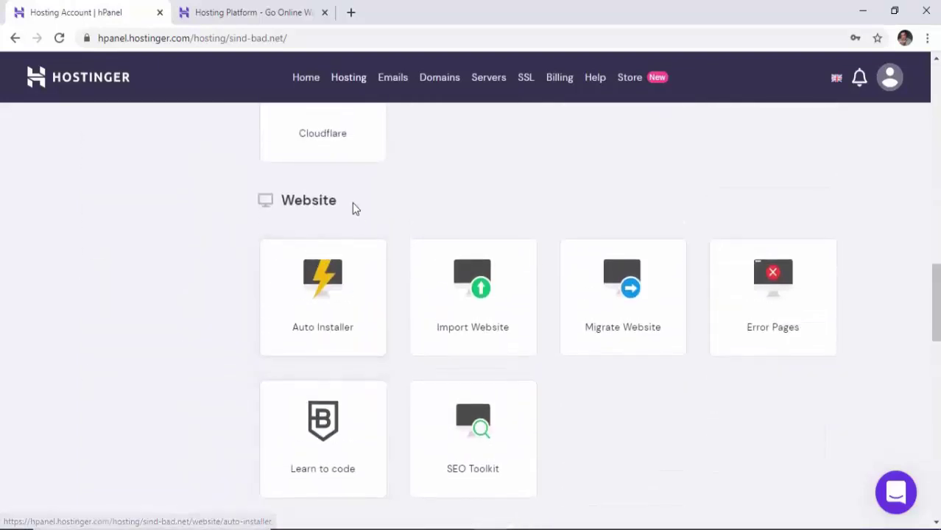
pyautogui.moveTo(352, 204); pyautogui.dragTo(284, 209)
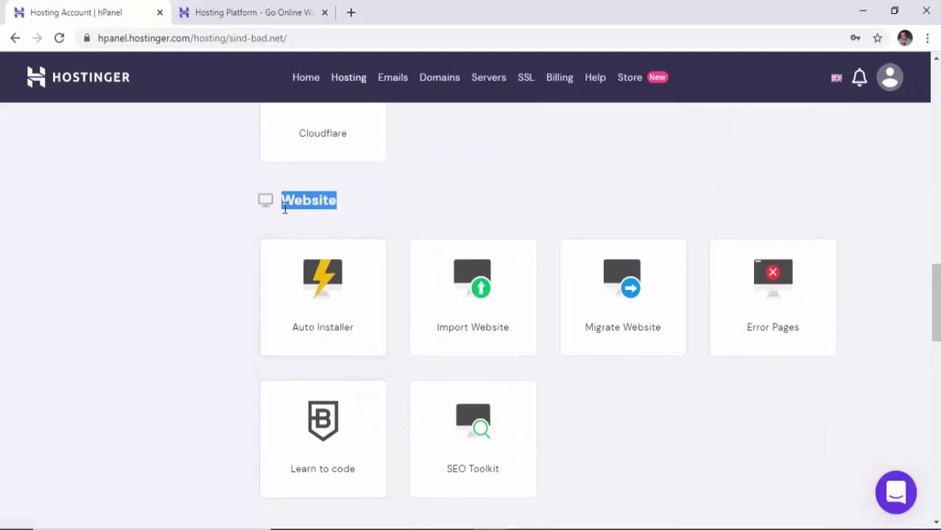
pyautogui.click(329, 296)
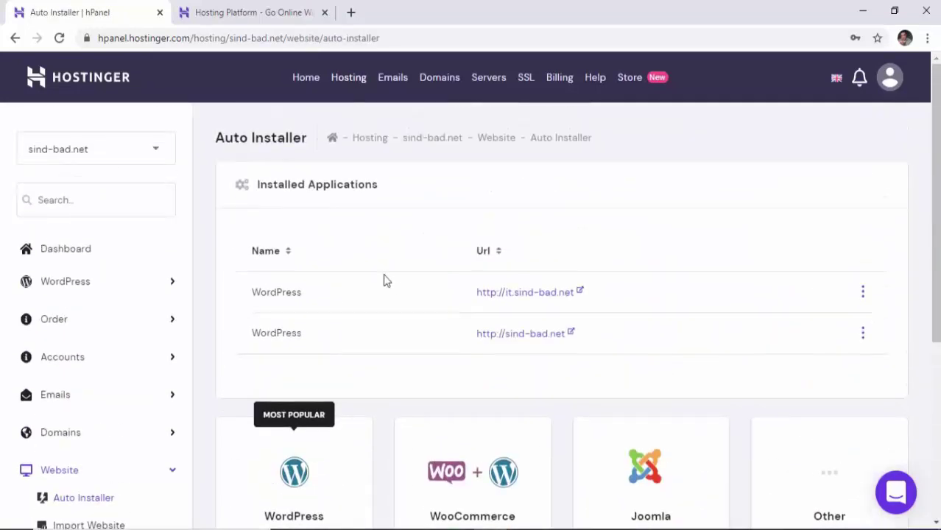
pyautogui.scroll(-3, 437, 287)
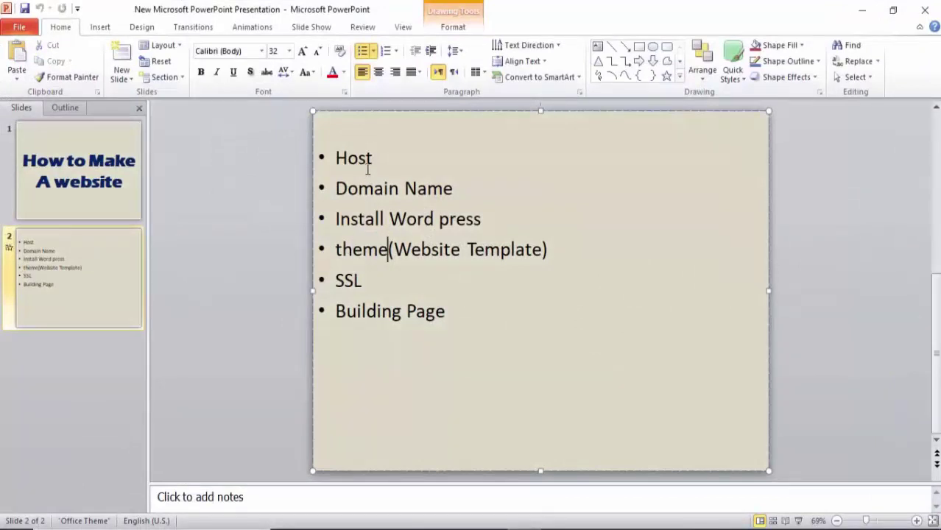
pyautogui.moveTo(375, 160); pyautogui.dragTo(329, 162)
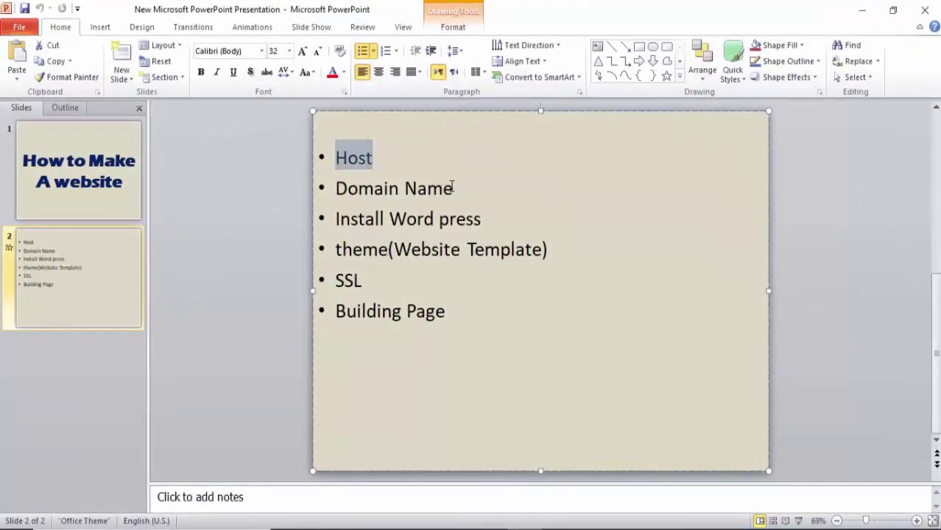
pyautogui.moveTo(459, 189); pyautogui.dragTo(352, 196)
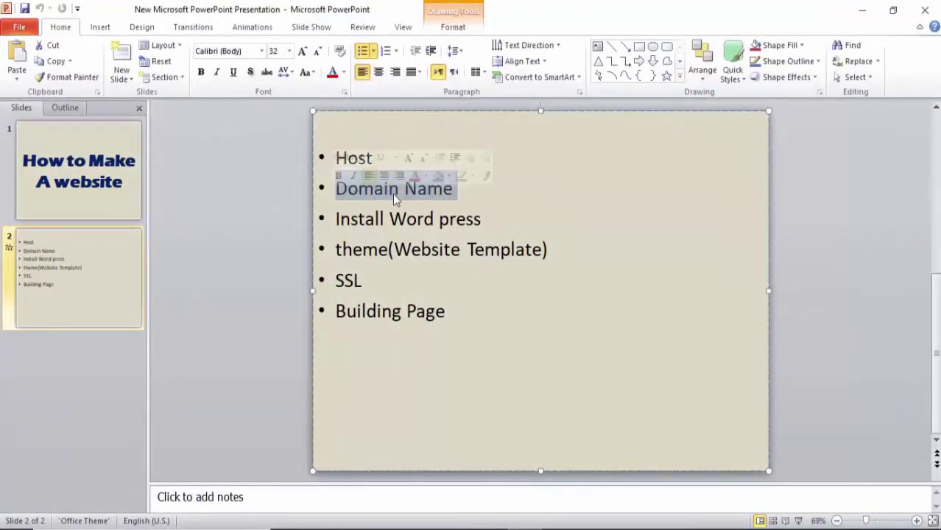
pyautogui.moveTo(485, 219); pyautogui.dragTo(355, 227)
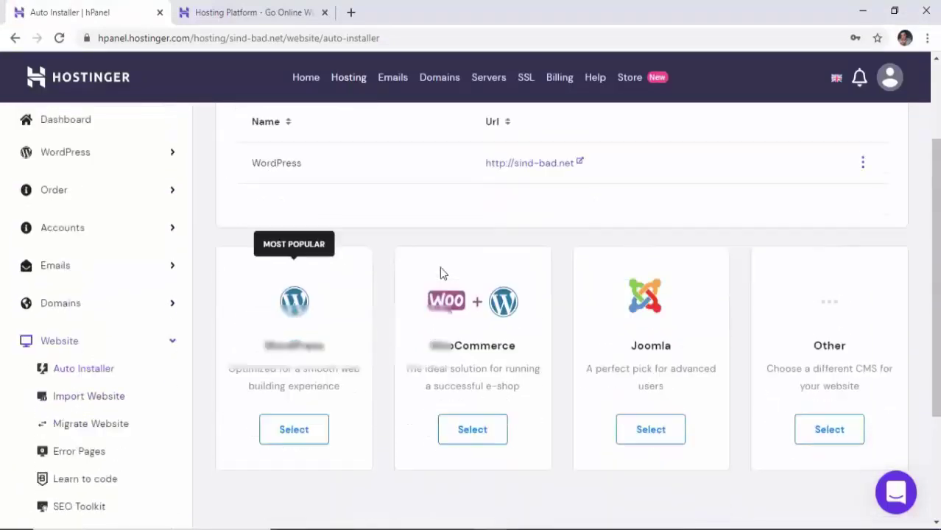
# Start a new WordPress installation and select matgar.sind-bad.net as its domain.
pyautogui.scroll(-1, 439, 267)
pyautogui.click(292, 338)
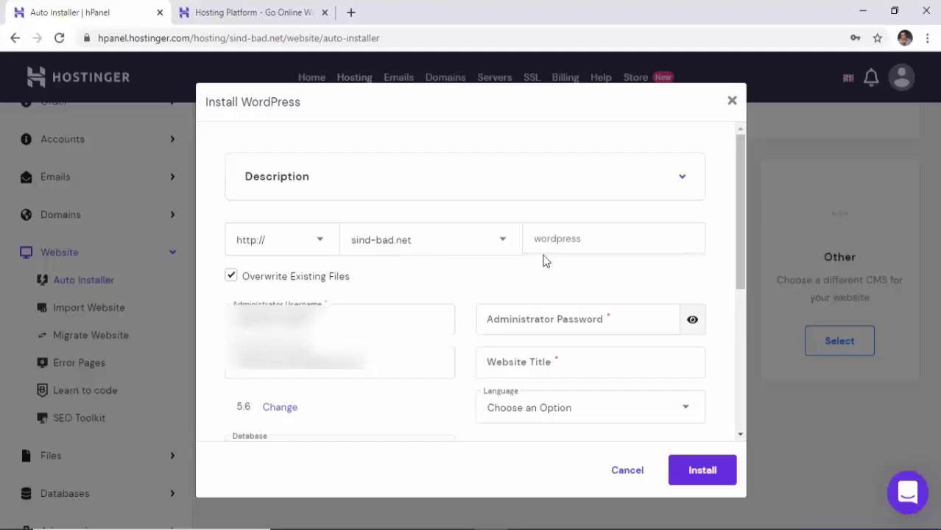
pyautogui.click(502, 249)
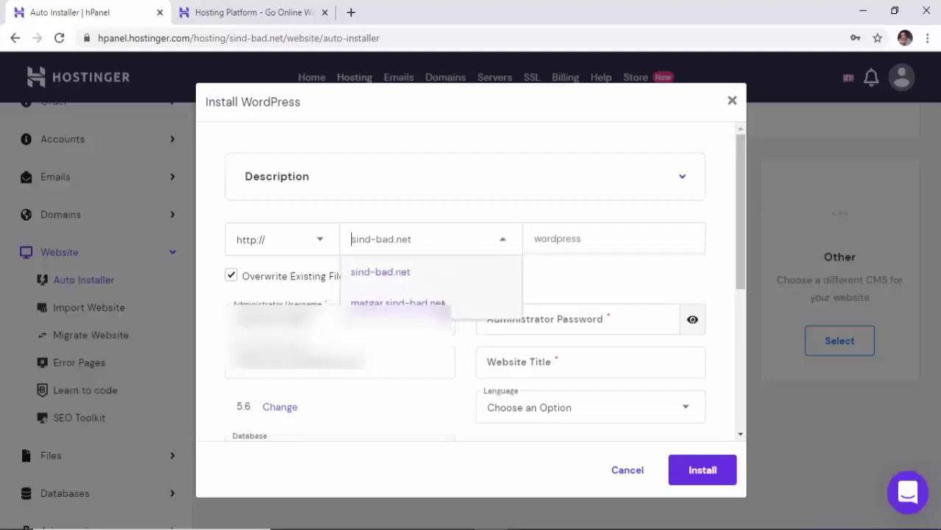
pyautogui.click(442, 304)
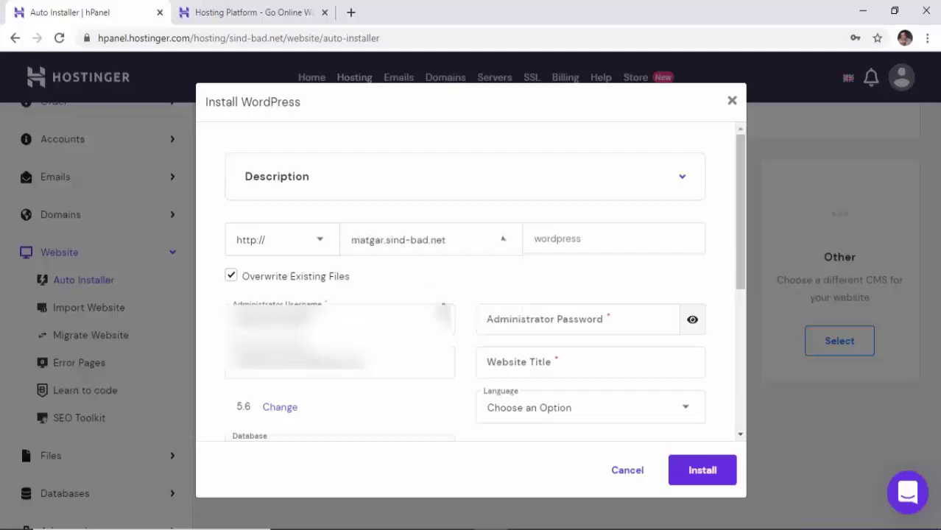
pyautogui.click(502, 248)
pyautogui.click(502, 247)
pyautogui.click(501, 243)
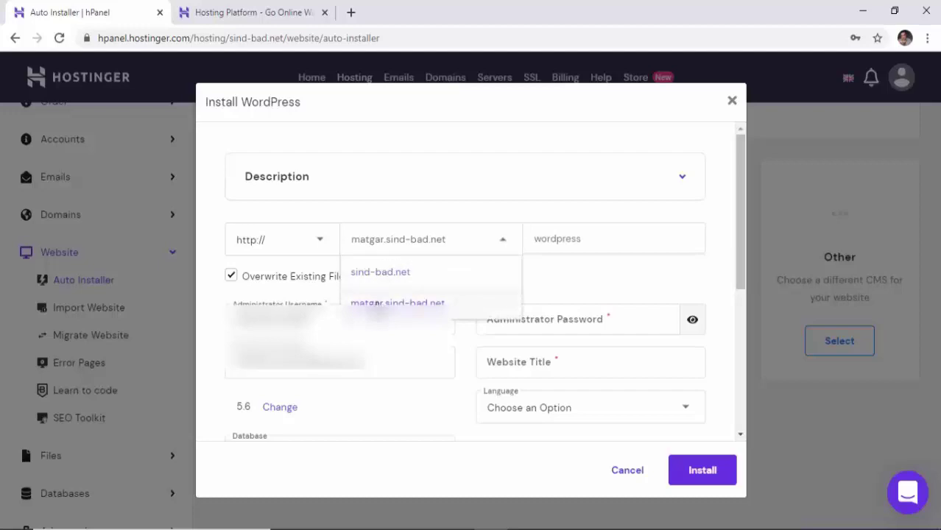
pyautogui.click(379, 305)
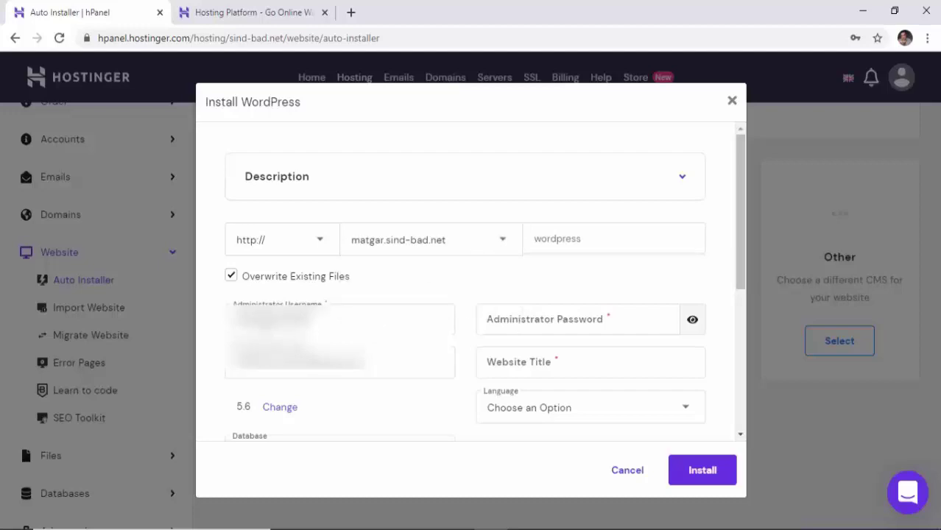
# Enter an admin password, website title 'matgar' and English language, then install.
pyautogui.click(570, 321)
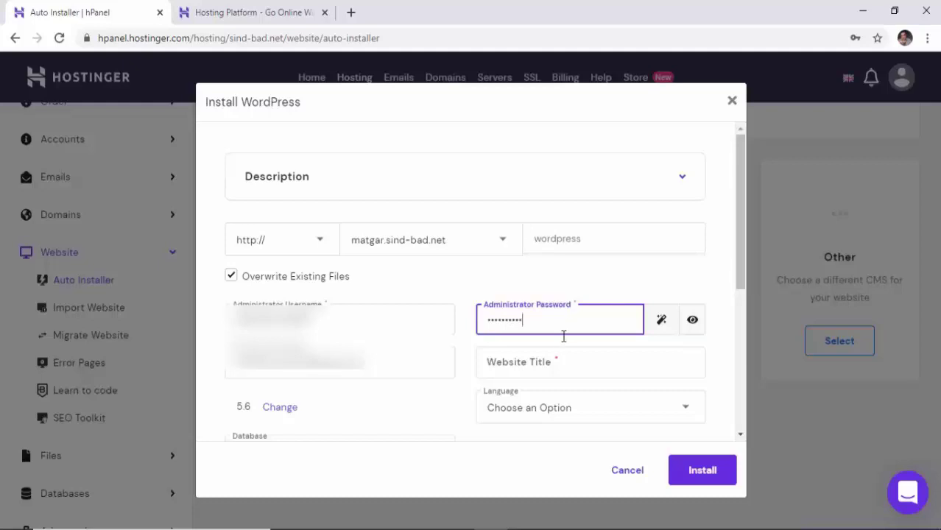
pyautogui.click(552, 368)
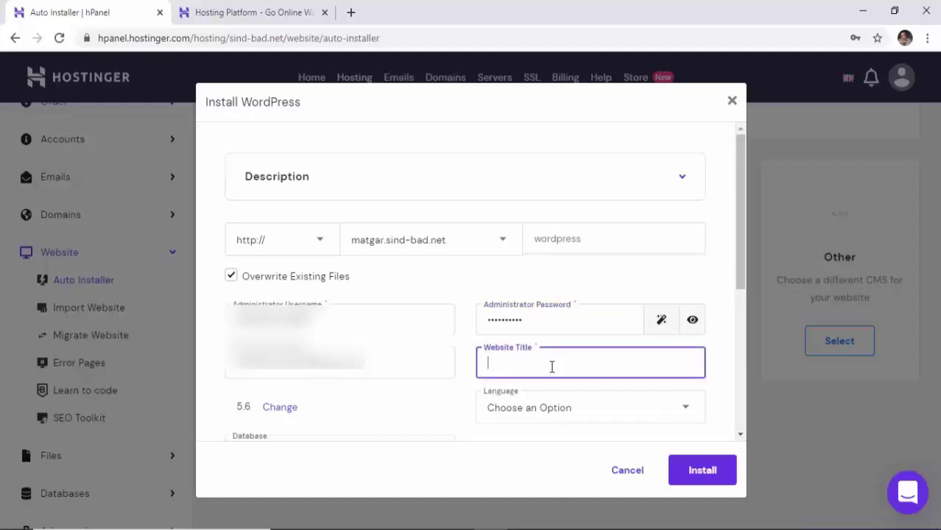
pyautogui.write('matga')
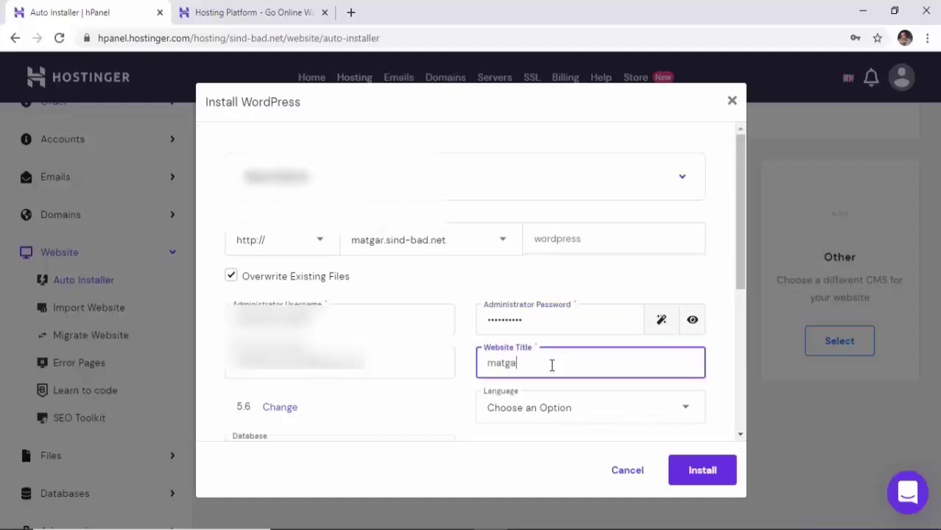
pyautogui.write('r')
pyautogui.scroll(-4, 718, 346)
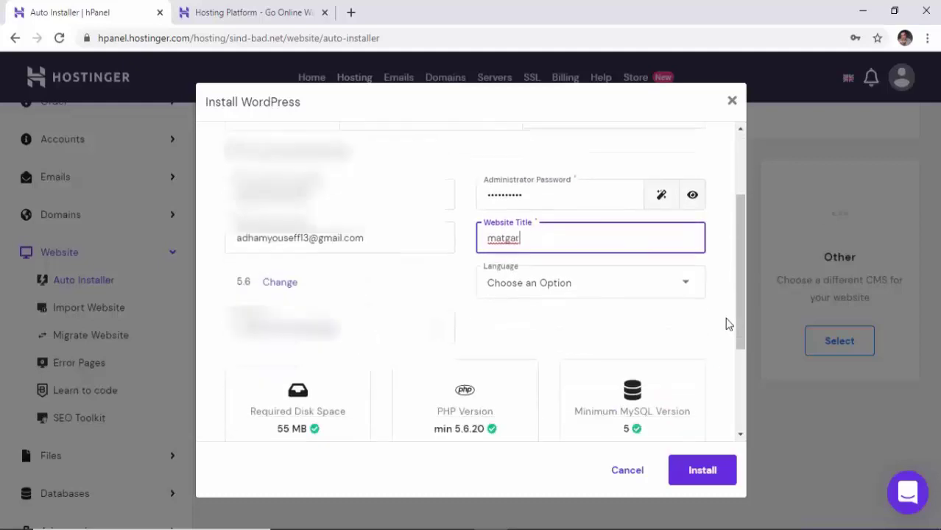
pyautogui.click(686, 265)
pyautogui.scroll(-3, 548, 362)
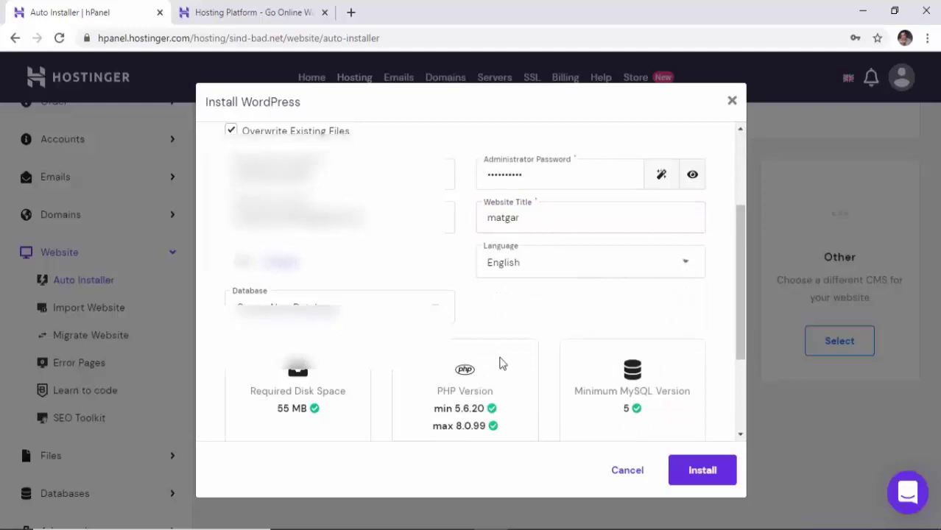
pyautogui.click(703, 468)
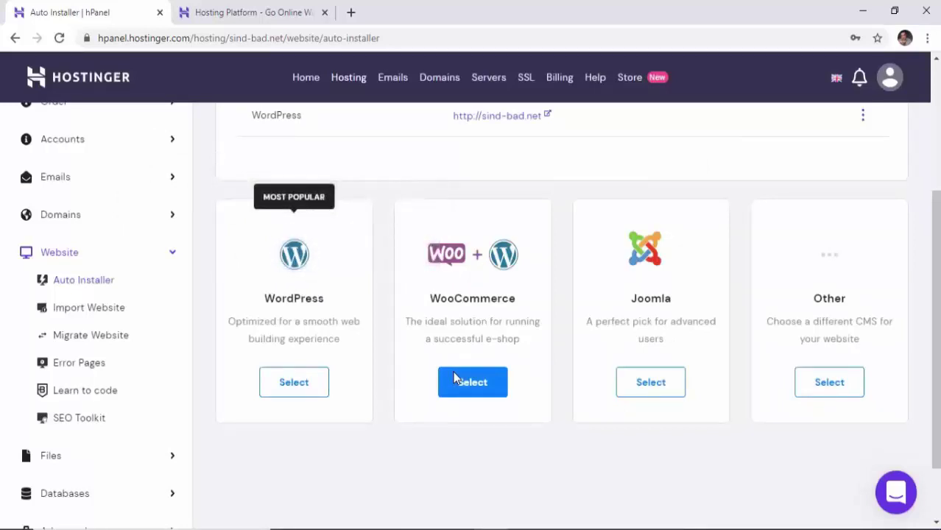
pyautogui.scroll(2, 322, 298)
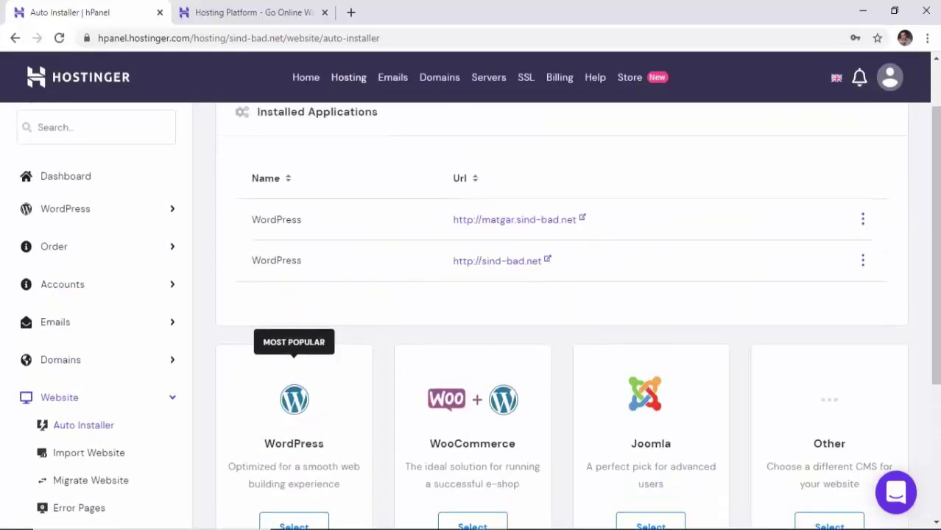
pyautogui.click(92, 82)
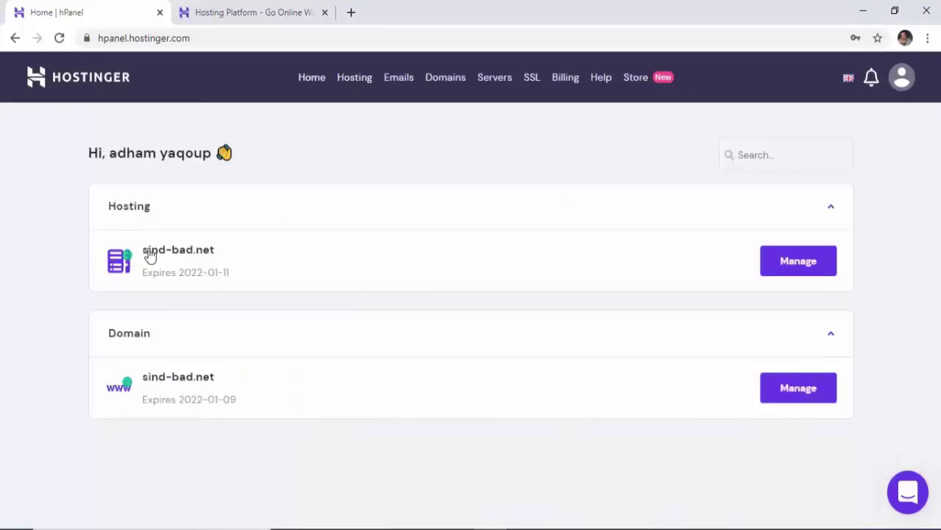
pyautogui.click(813, 270)
pyautogui.scroll(-9, 355, 245)
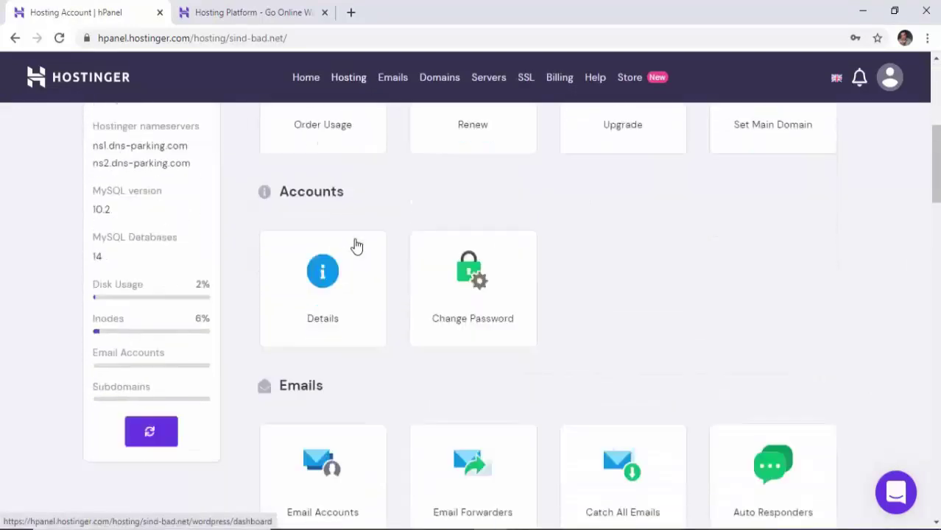
pyautogui.scroll(-4, 352, 250)
pyautogui.scroll(-4, 328, 324)
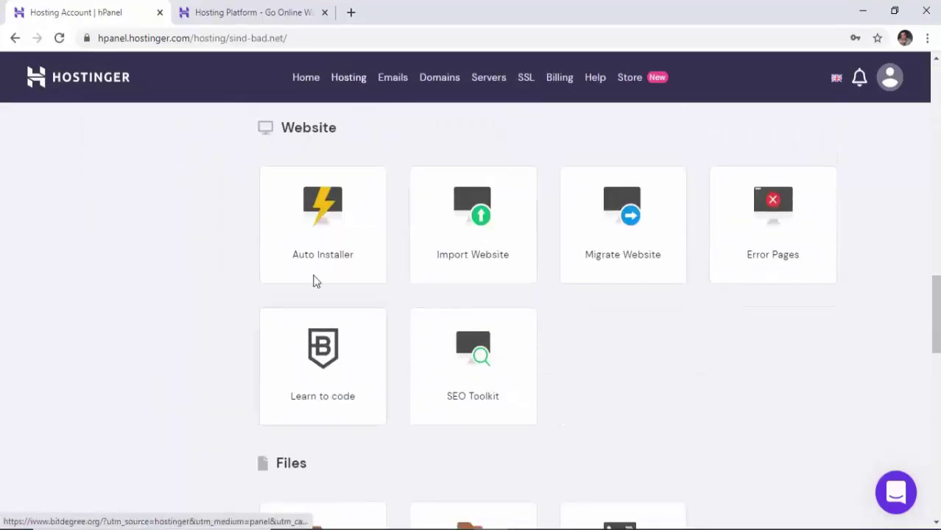
pyautogui.click(332, 232)
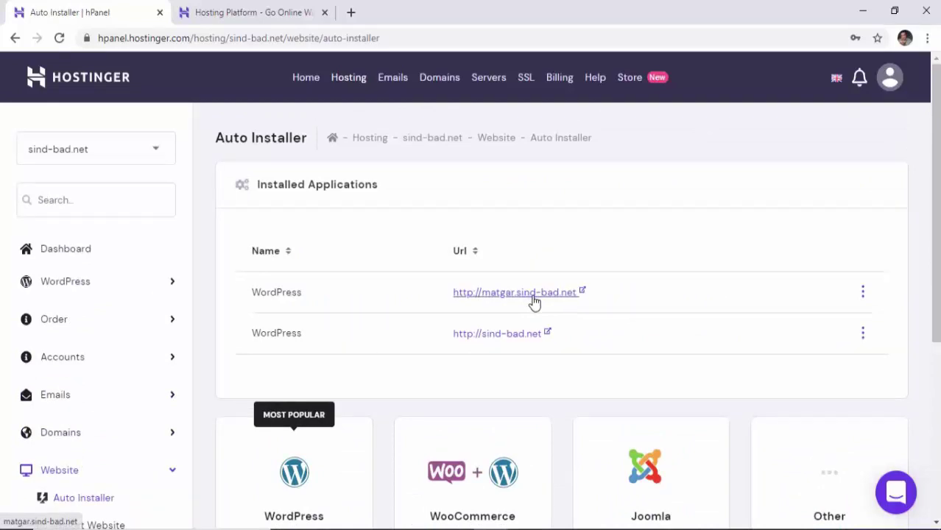
pyautogui.click(534, 303)
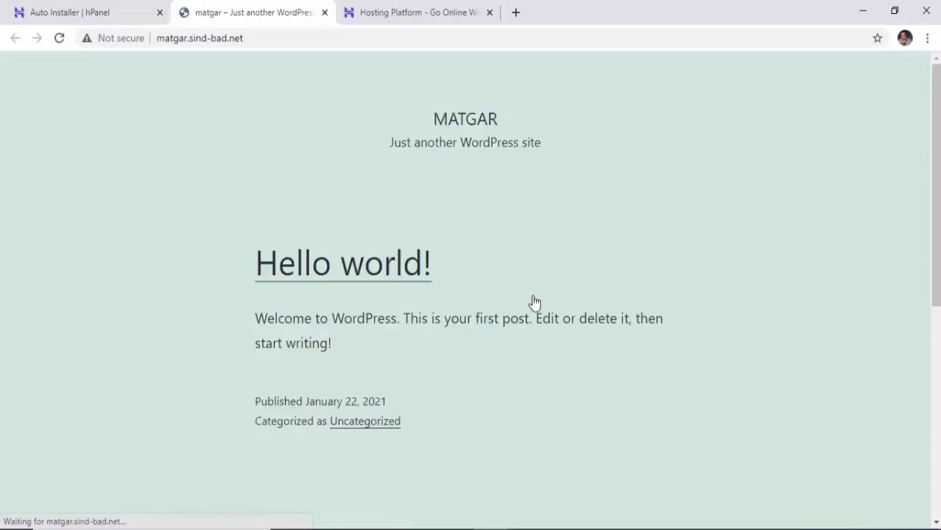
# Append /wp-admin/ to the matgar.sind-bad.net address to load the login page.
pyautogui.scroll(-5, 535, 284)
pyautogui.scroll(5, 537, 282)
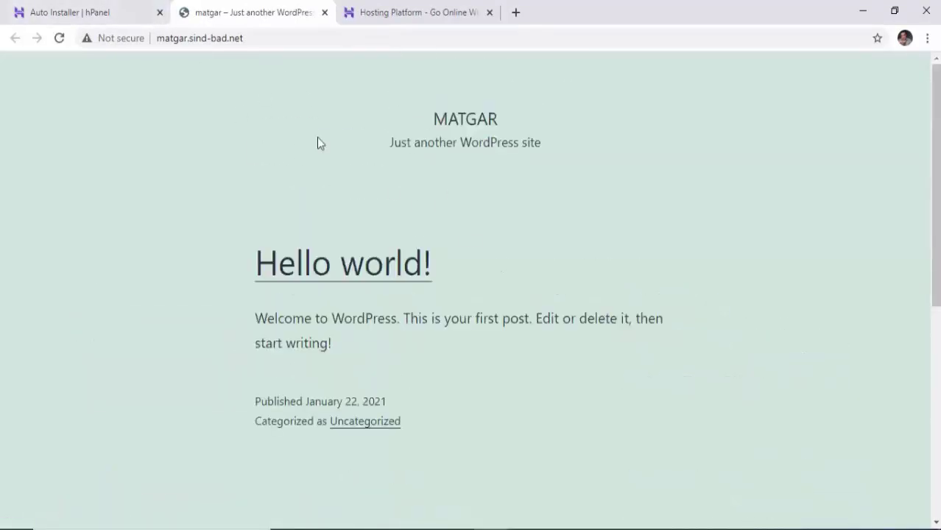
pyautogui.click(264, 35)
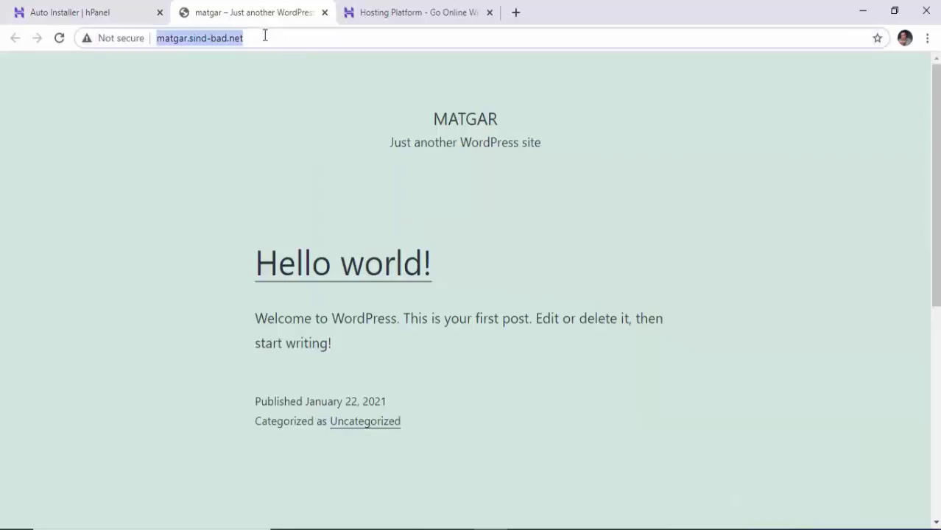
pyautogui.click(265, 35)
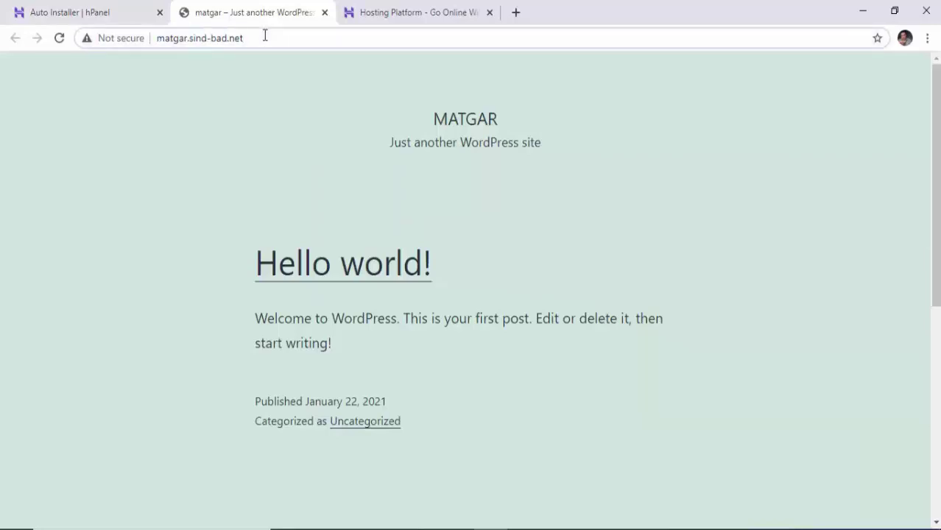
pyautogui.write('/')
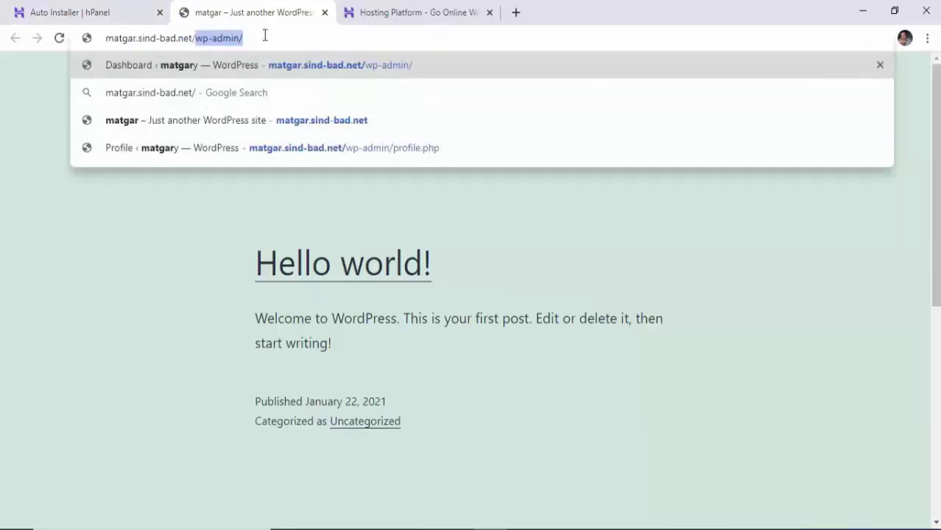
pyautogui.write('w')
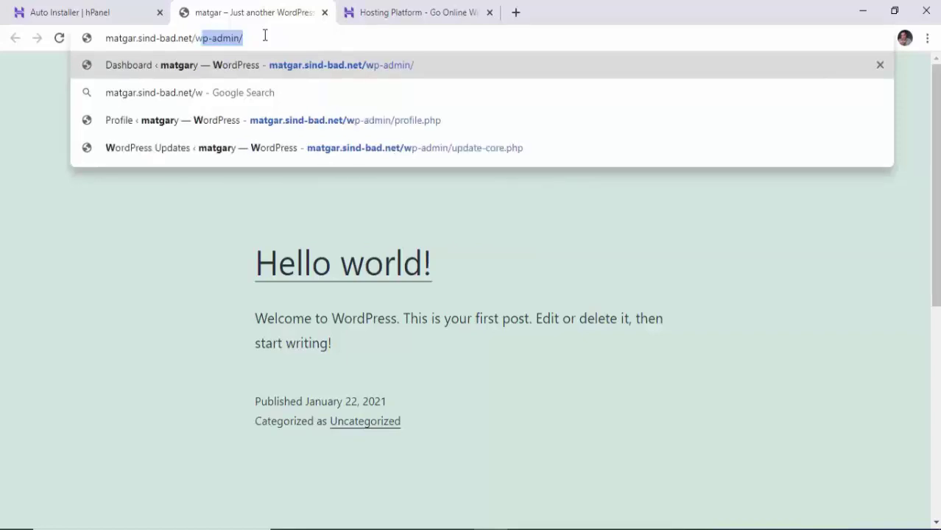
pyautogui.write('p-')
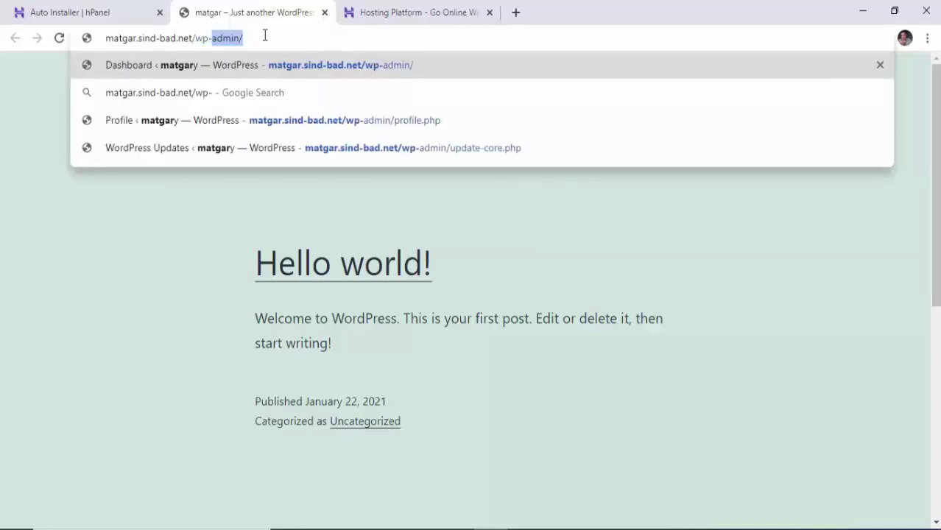
pyautogui.write('admin')
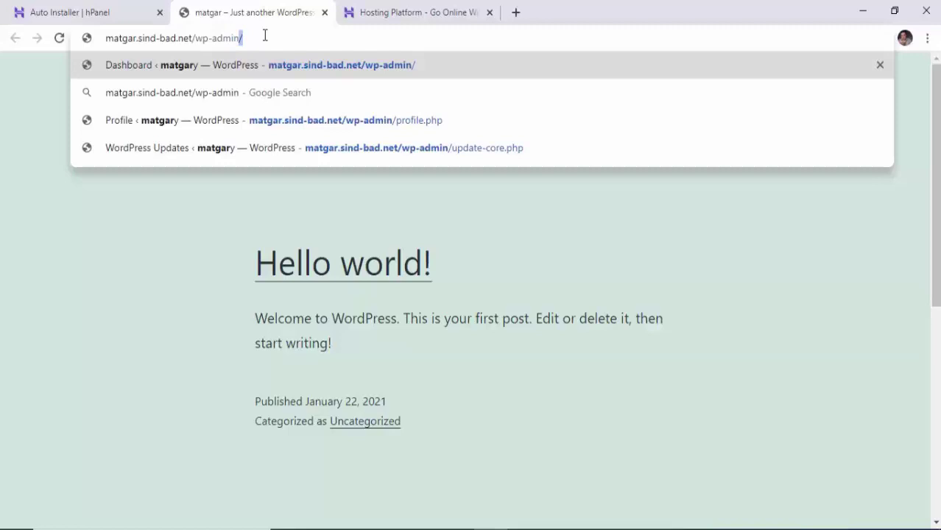
pyautogui.write('/')
pyautogui.press('Return')
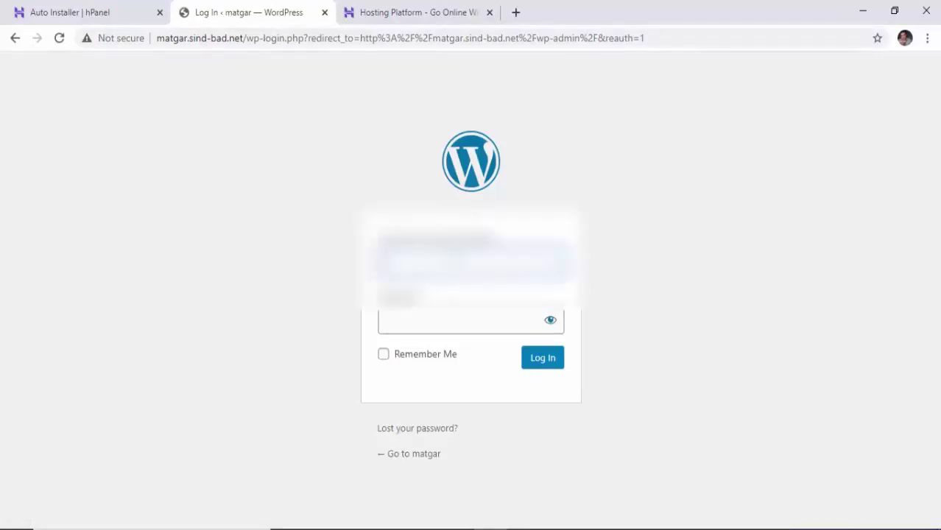
# Log in to the matgar.sind-bad.net admin with the account password.
pyautogui.click(451, 316)
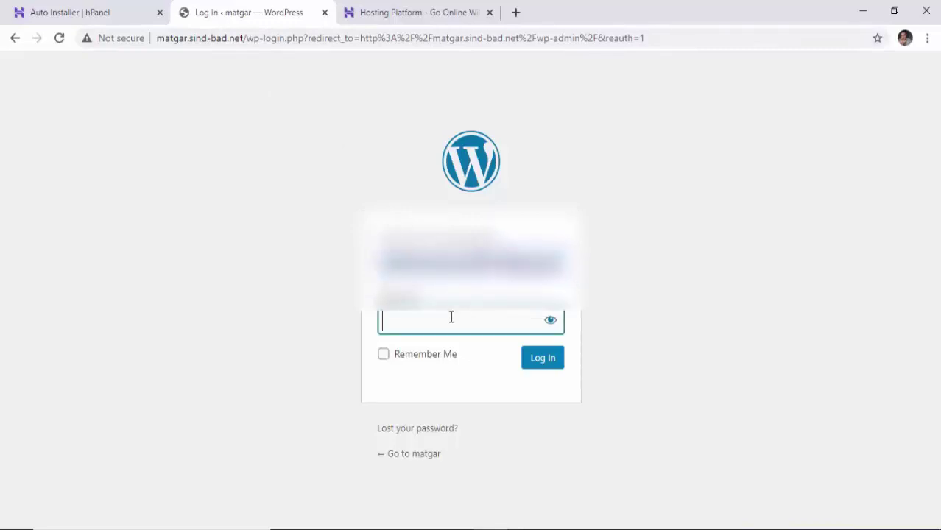
pyautogui.write('•••••••')
pyautogui.press('Return')
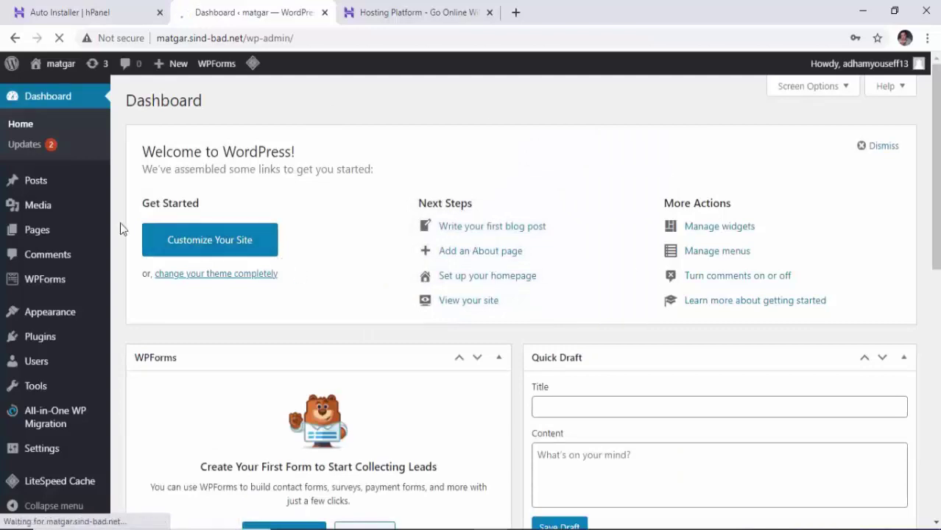
# On the Updates page, select all plugins, update Akismet Anti-Spam to 4.1.8, and reload.
pyautogui.moveTo(47, 218)
pyautogui.scroll(-5, 47, 218)
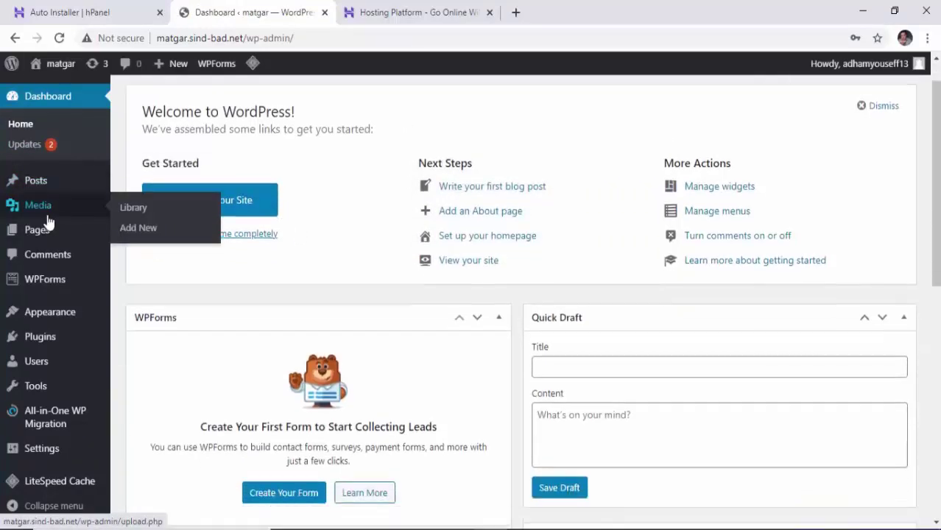
pyautogui.scroll(5, 46, 216)
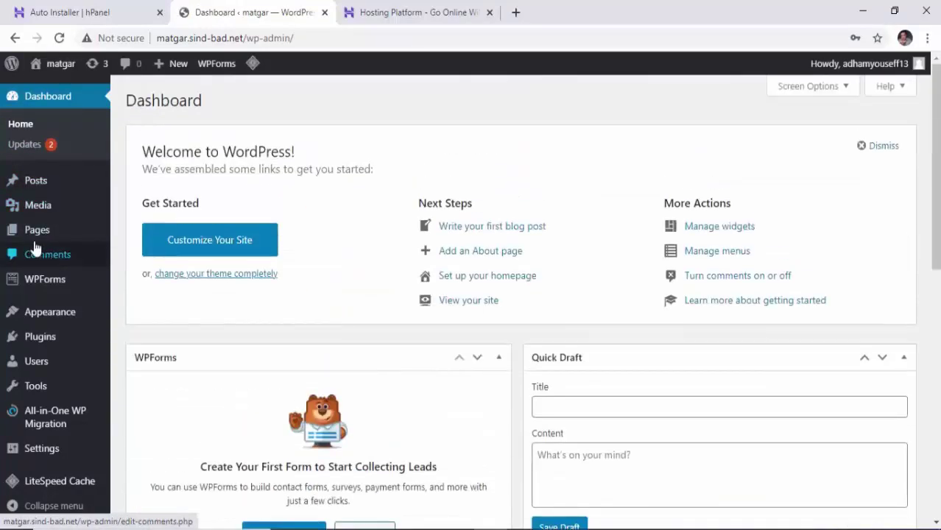
pyautogui.click(22, 147)
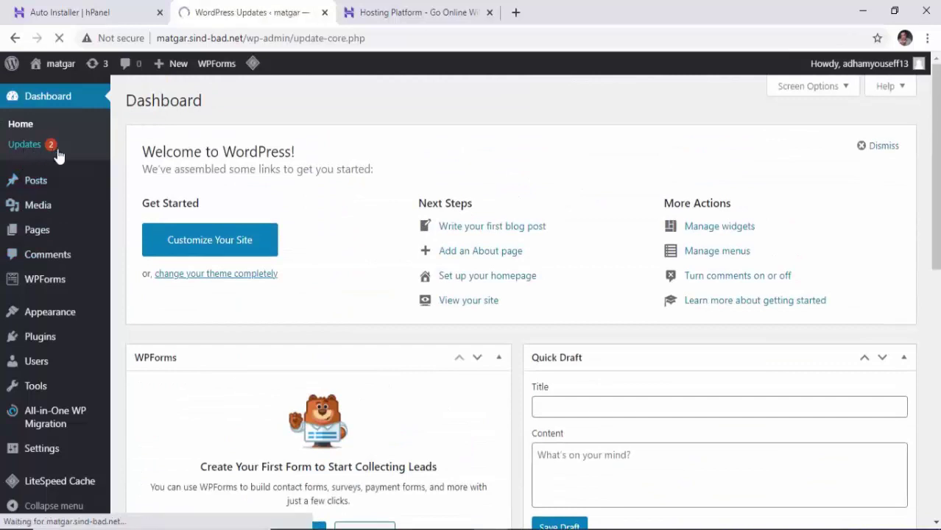
pyautogui.scroll(-5, 242, 199)
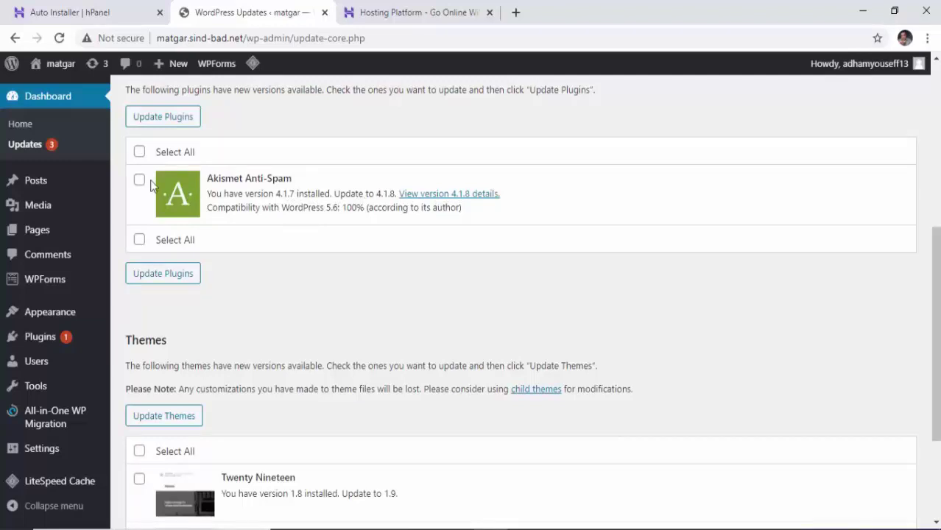
pyautogui.click(139, 152)
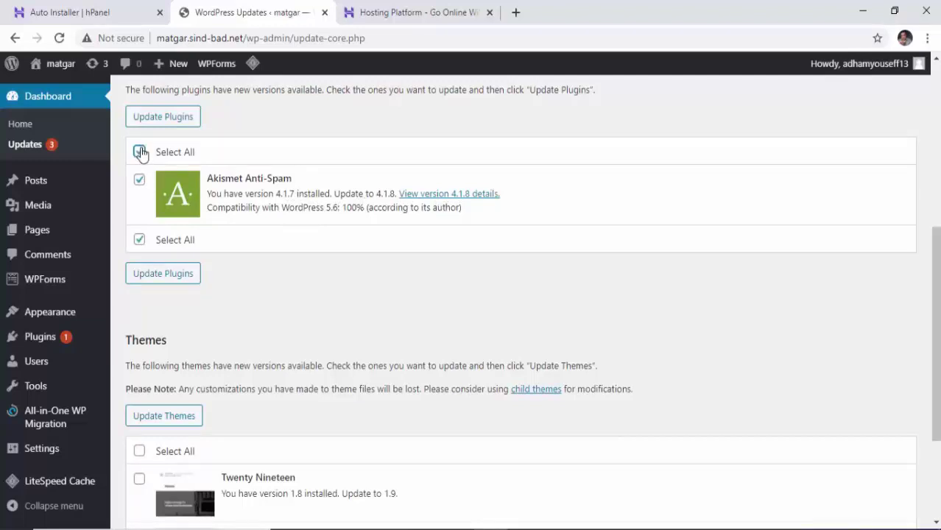
pyautogui.click(171, 274)
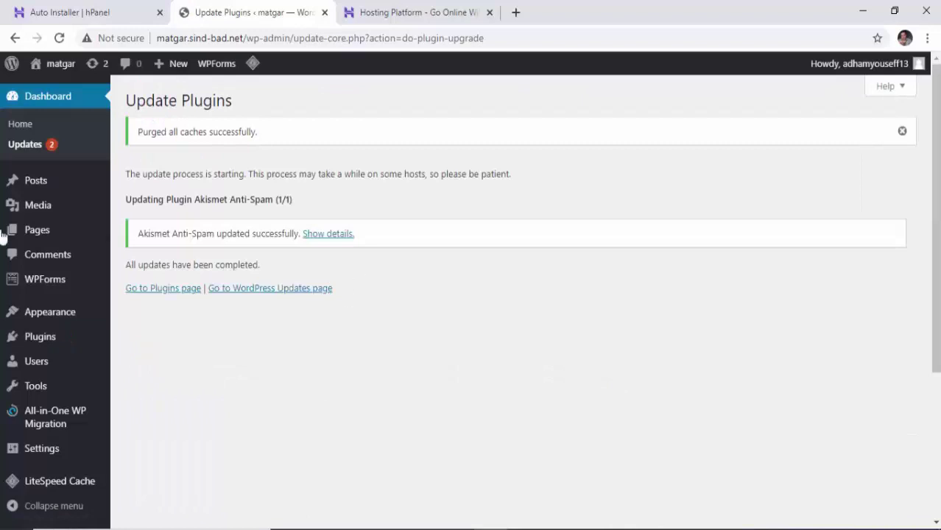
pyautogui.click(59, 38)
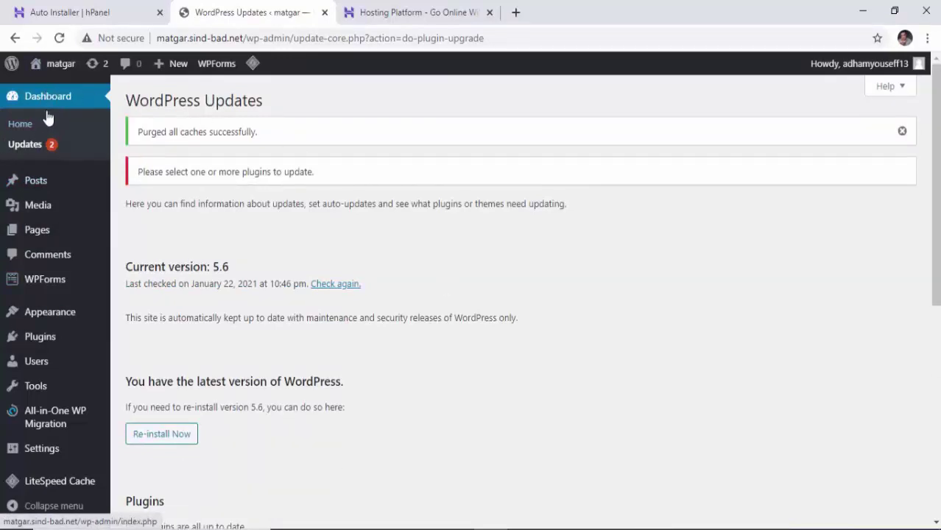
# View the Sample Page on the live site from Pages, then return to the Dashboard.
pyautogui.moveTo(35, 183)
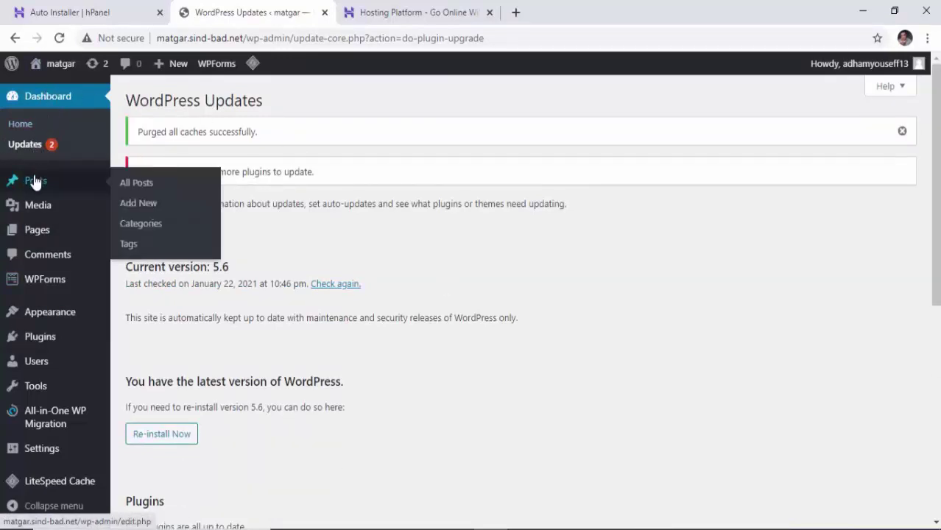
pyautogui.moveTo(40, 212)
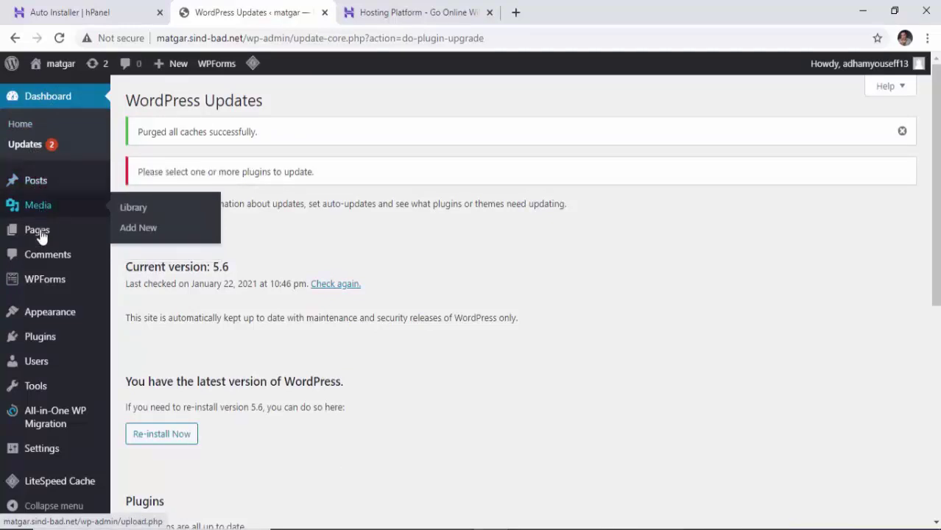
pyautogui.click(41, 235)
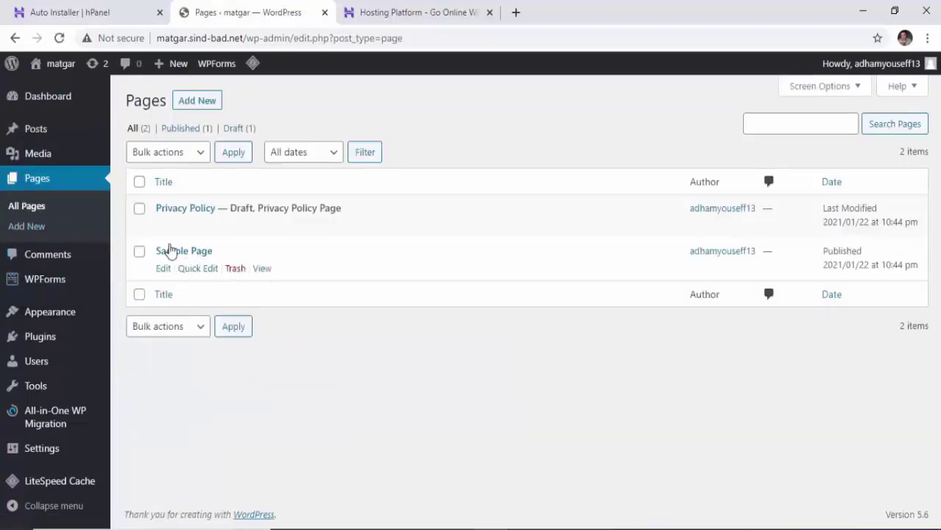
pyautogui.click(263, 268)
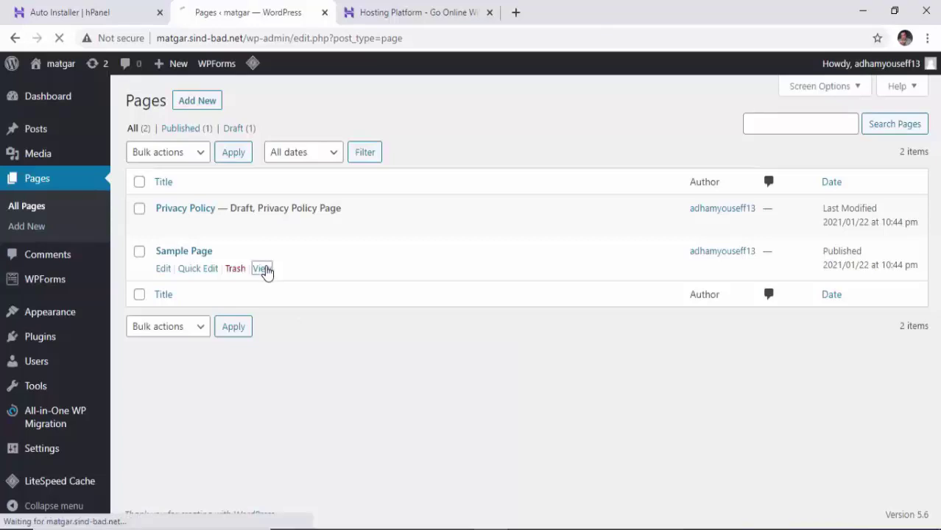
pyautogui.scroll(-5, 368, 257)
pyautogui.scroll(-6, 368, 257)
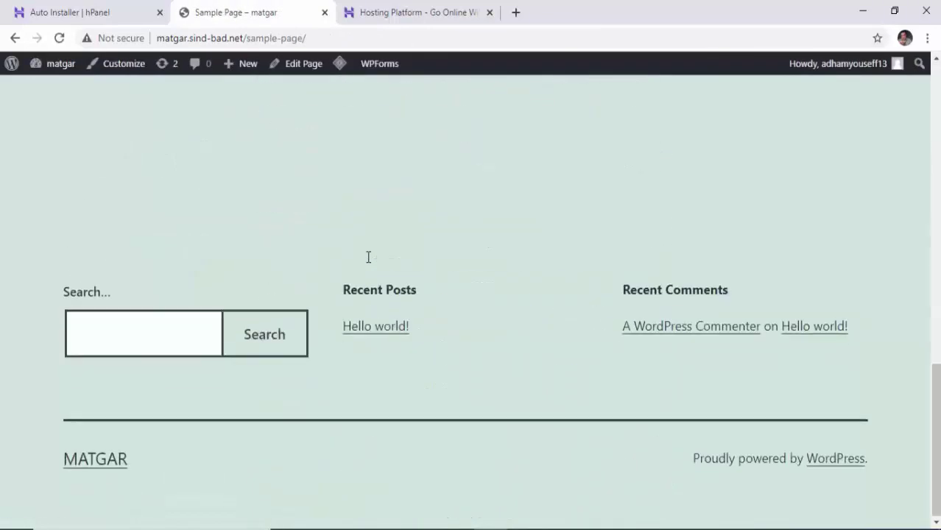
pyautogui.scroll(15, 368, 256)
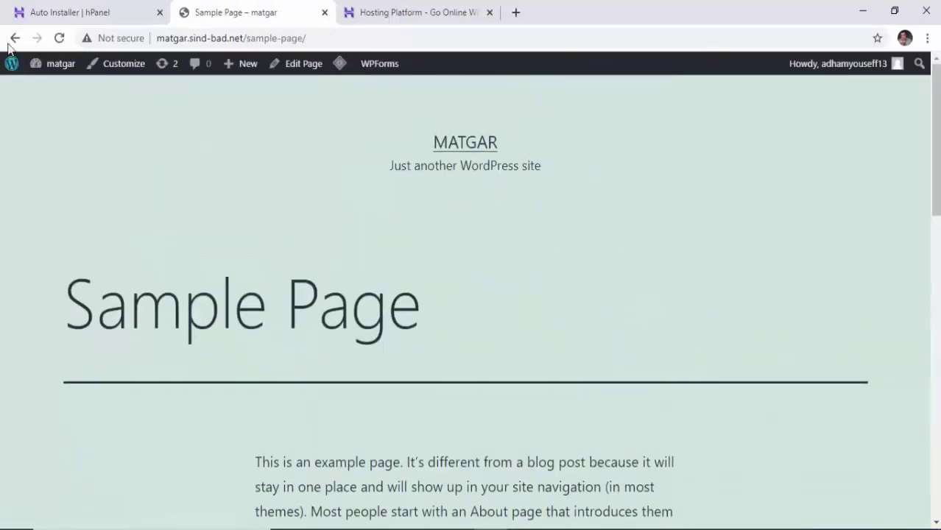
pyautogui.click(15, 38)
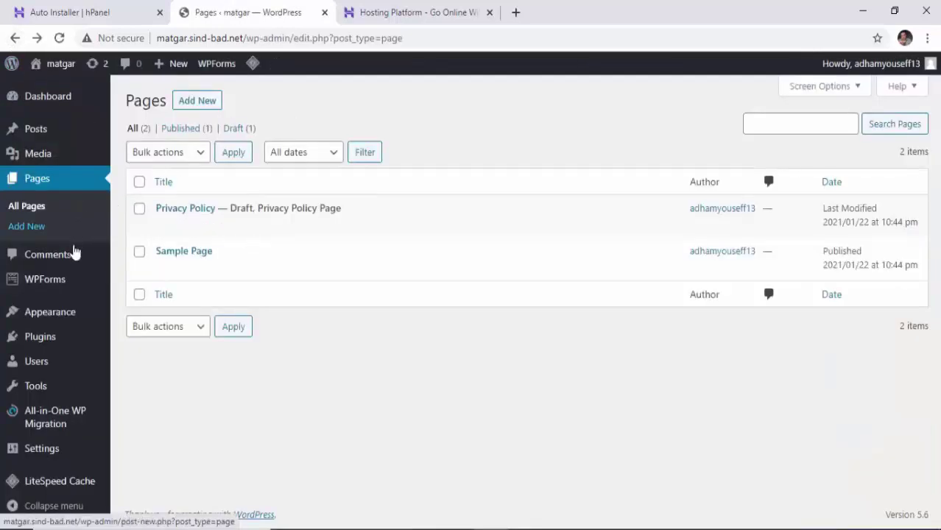
pyautogui.moveTo(70, 287)
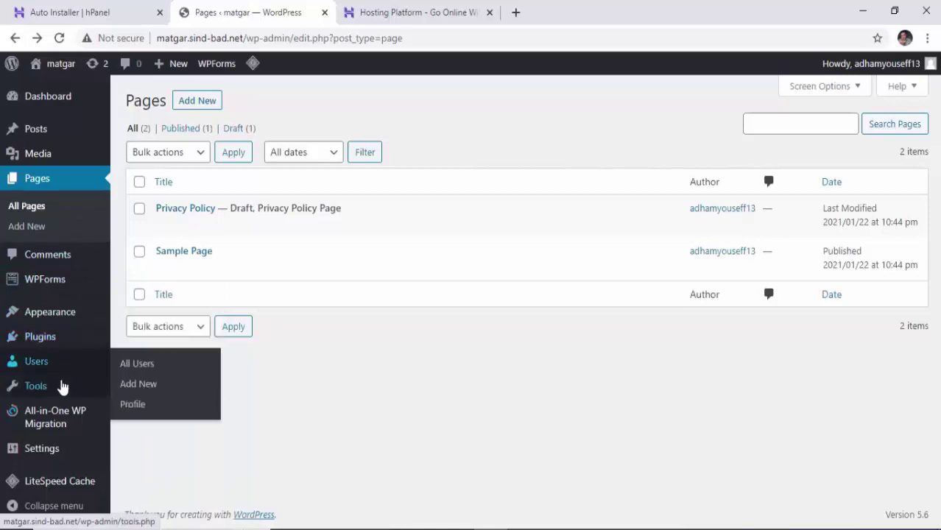
pyautogui.moveTo(52, 372)
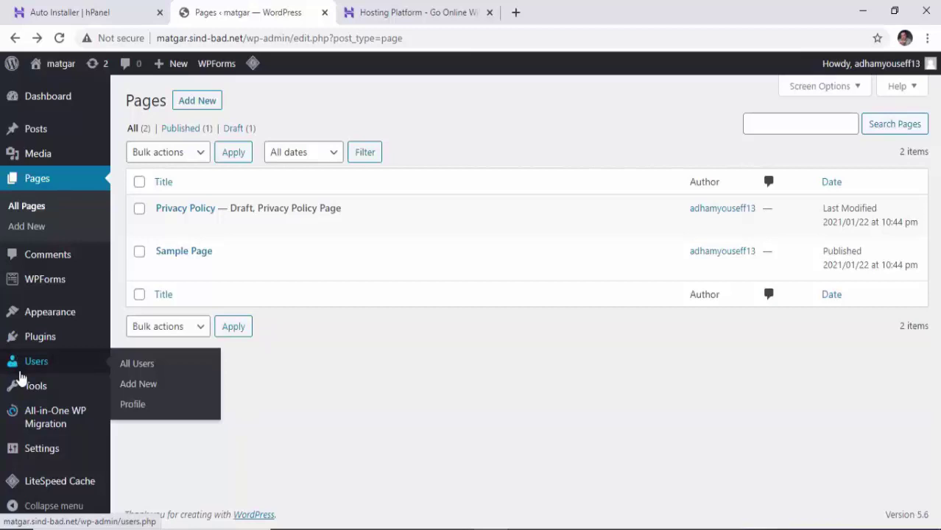
pyautogui.click(37, 111)
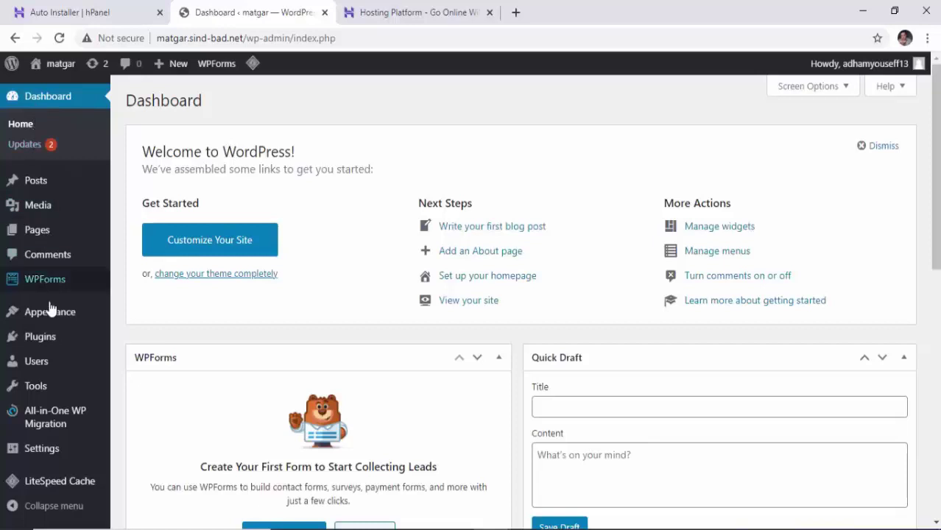
# Open Appearance > Themes, mark the theme bullet on the PowerPoint slide, and minimize PowerPoint.
pyautogui.moveTo(50, 309)
pyautogui.click(146, 317)
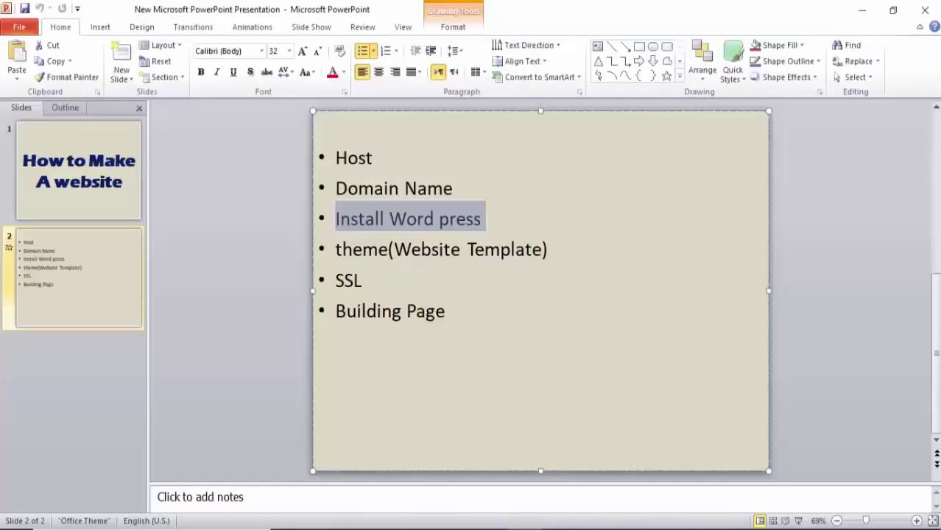
pyautogui.moveTo(361, 250); pyautogui.dragTo(499, 251)
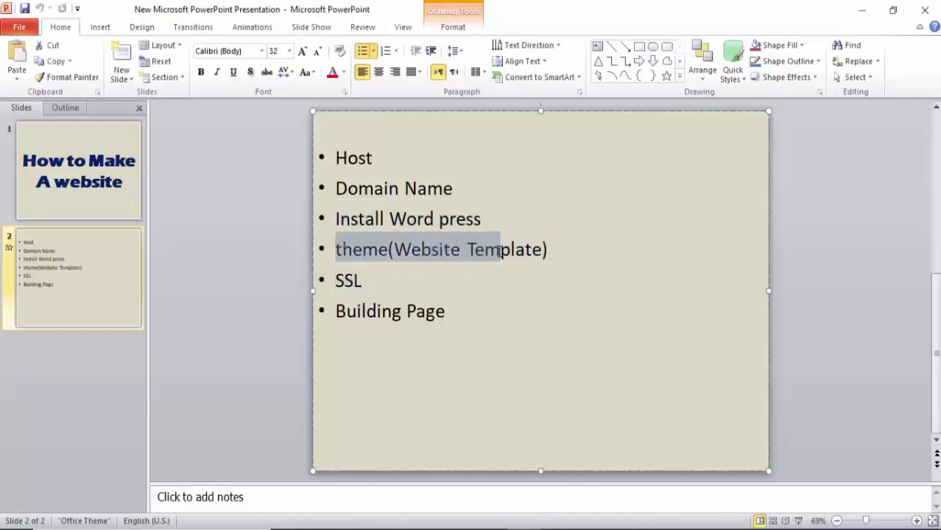
pyautogui.click(861, 9)
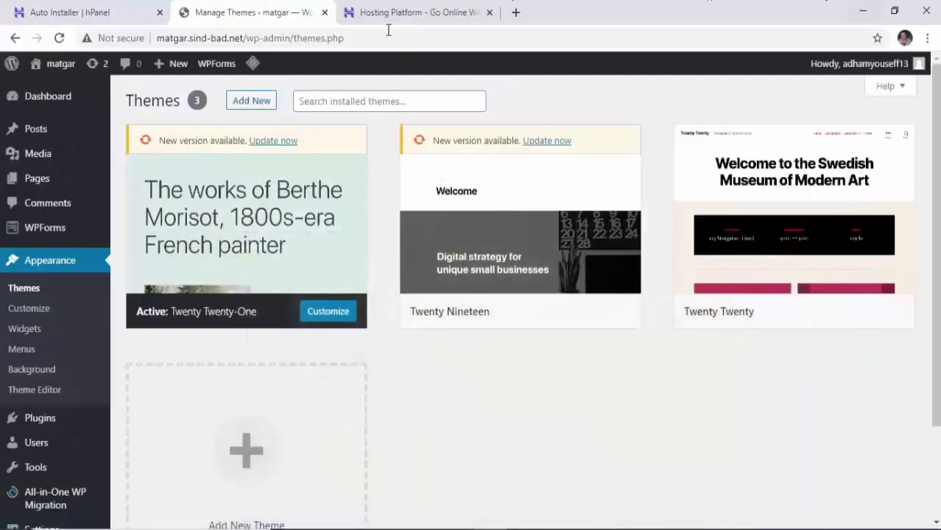
pyautogui.click(450, 18)
pyautogui.scroll(15, 637, 309)
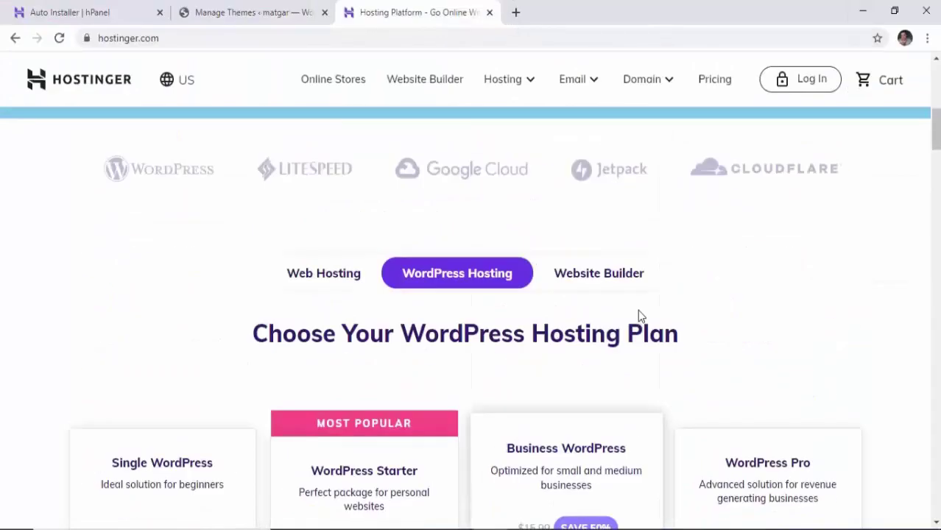
pyautogui.click(103, 81)
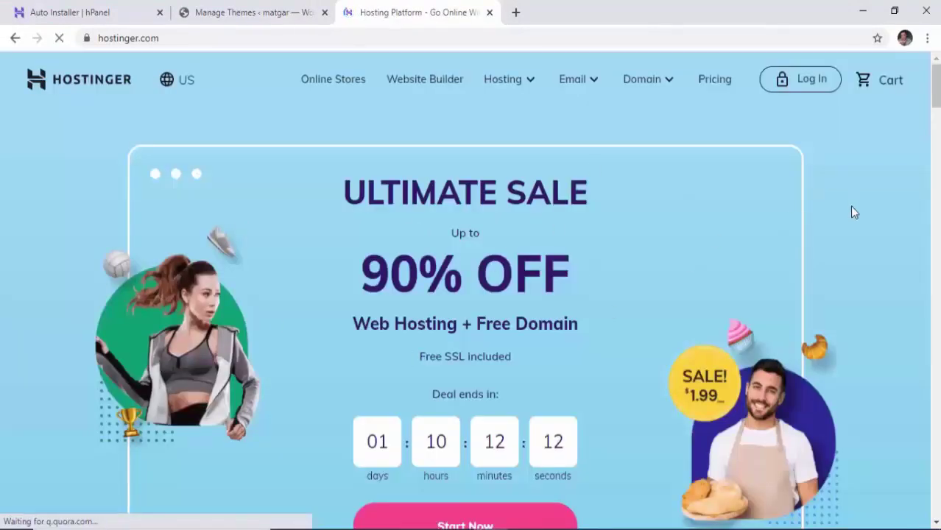
pyautogui.scroll(-15, 707, 212)
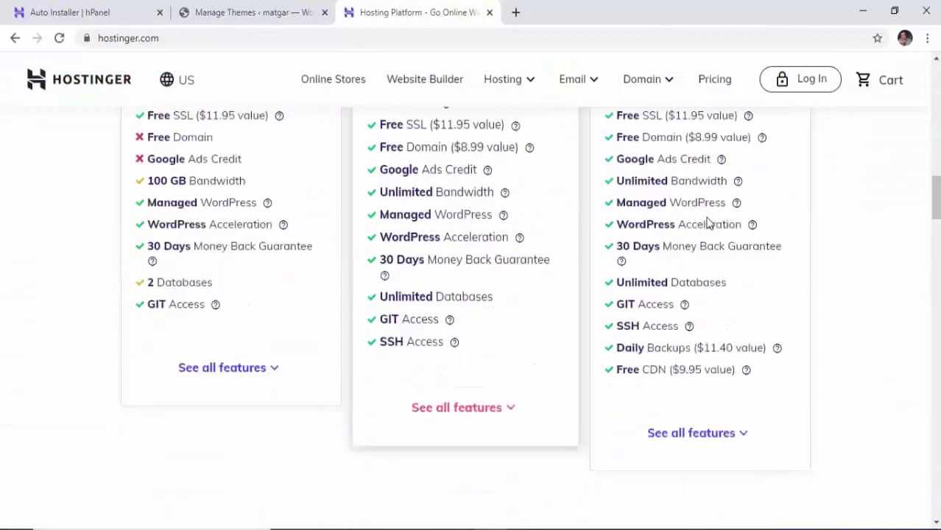
pyautogui.scroll(4, 707, 216)
pyautogui.click(259, 12)
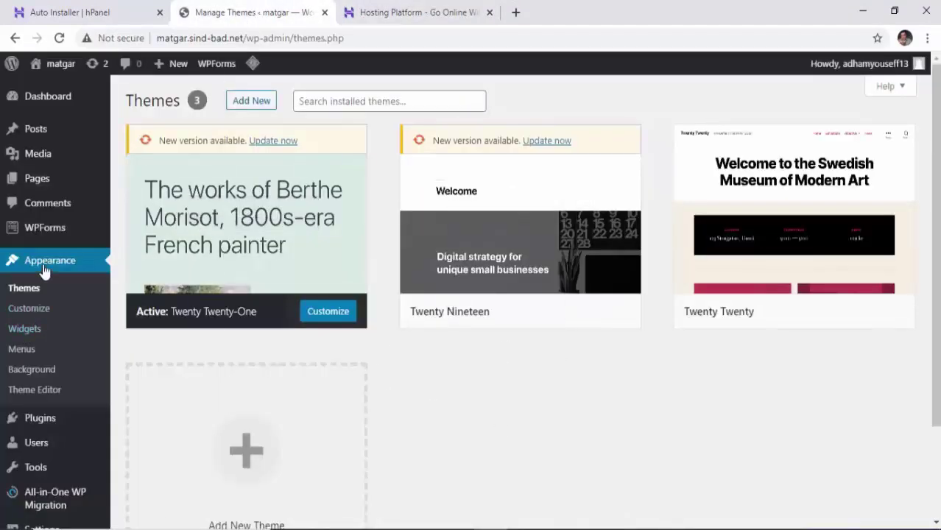
# From Appearance > Themes > Add New, search themes for 'oceanwp'.
pyautogui.click(31, 189)
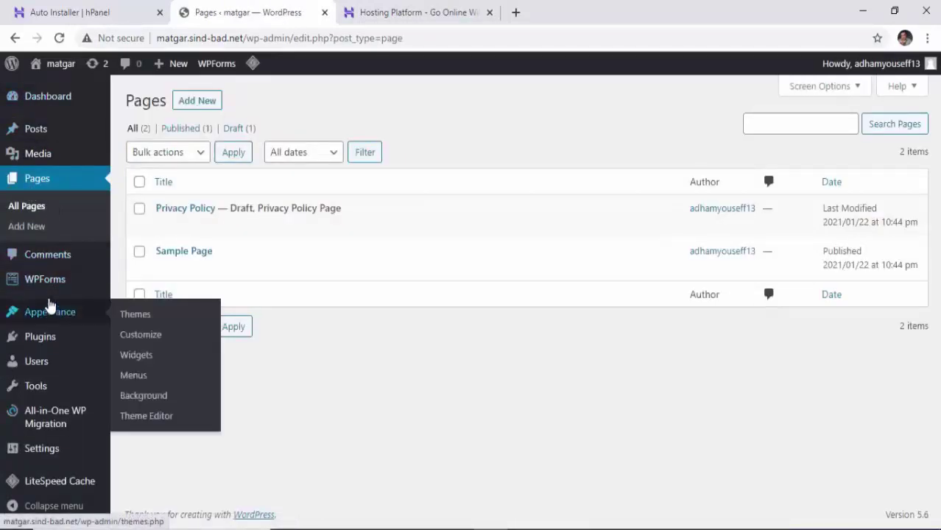
pyautogui.moveTo(53, 322)
pyautogui.click(139, 315)
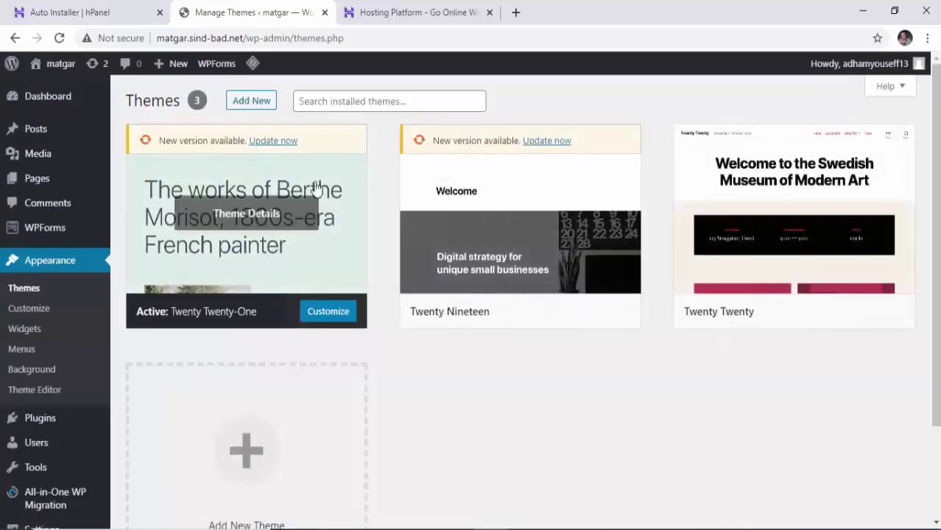
pyautogui.click(257, 101)
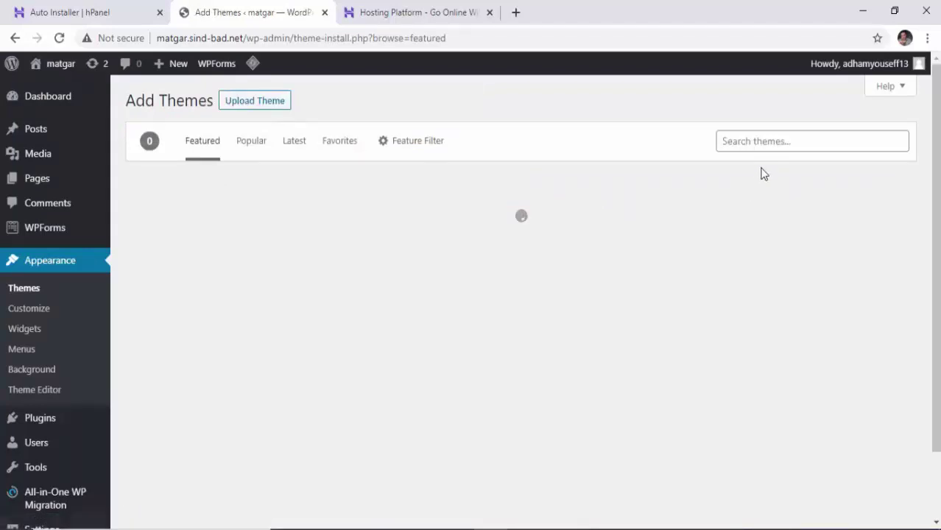
pyautogui.click(765, 142)
pyautogui.write('oc')
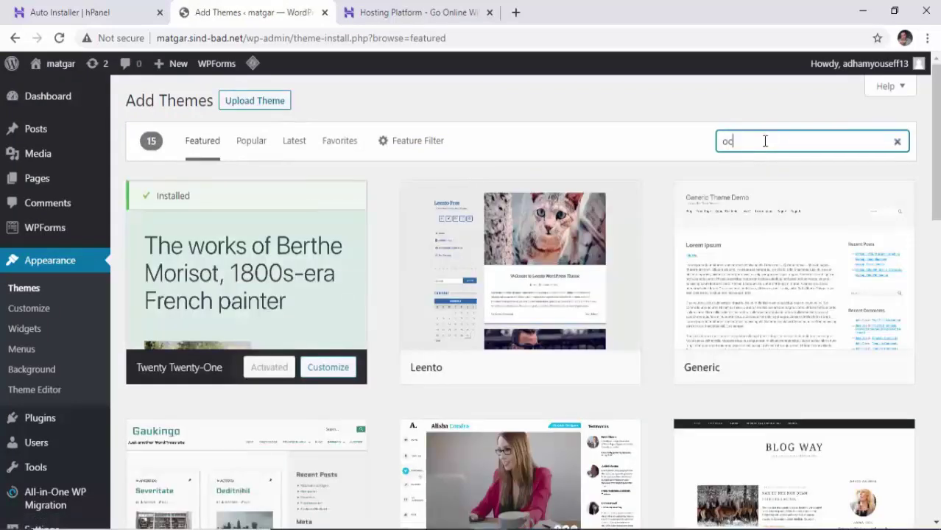
pyautogui.write('ean')
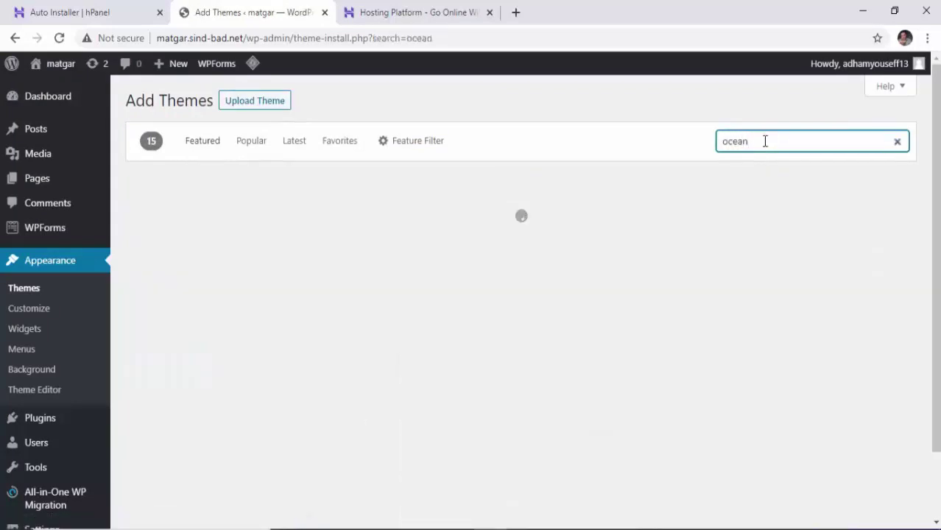
pyautogui.write('wp')
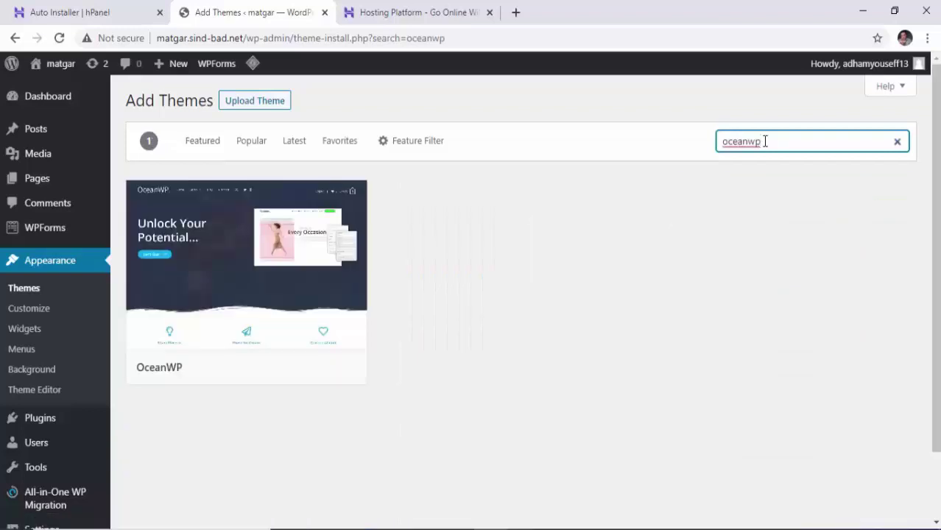
pyautogui.moveTo(320, 288)
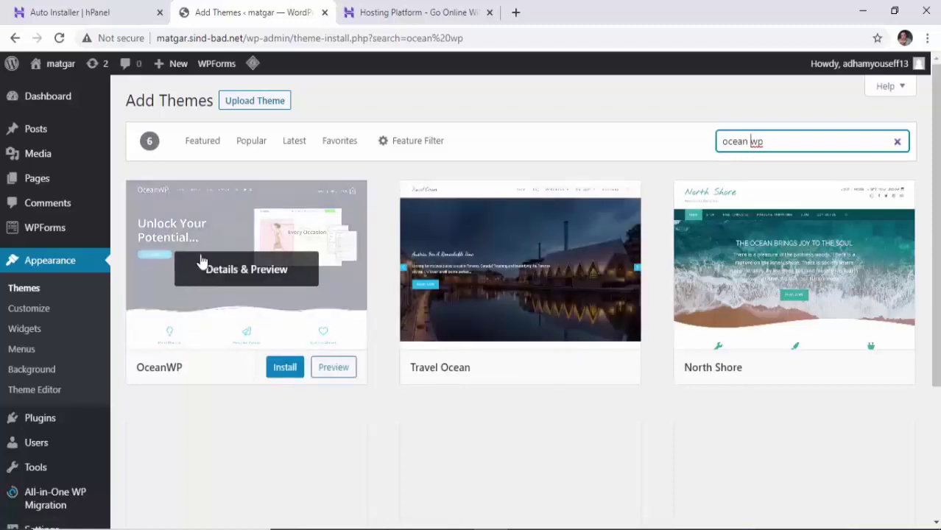
# Install the OceanWP theme from the search results and activate it.
pyautogui.click(284, 368)
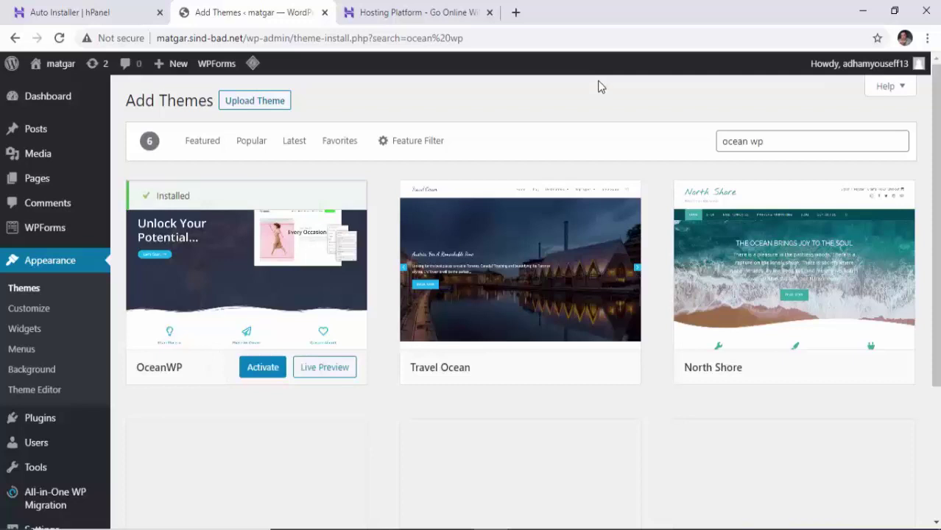
pyautogui.click(261, 368)
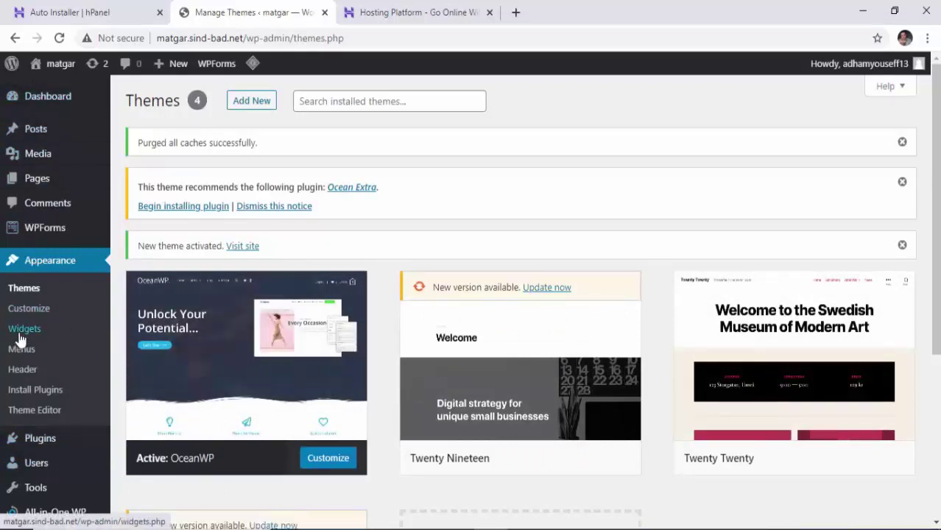
# Visit and reload the front page to confirm the OceanWP look, then go to the Dashboard.
pyautogui.moveTo(35, 71)
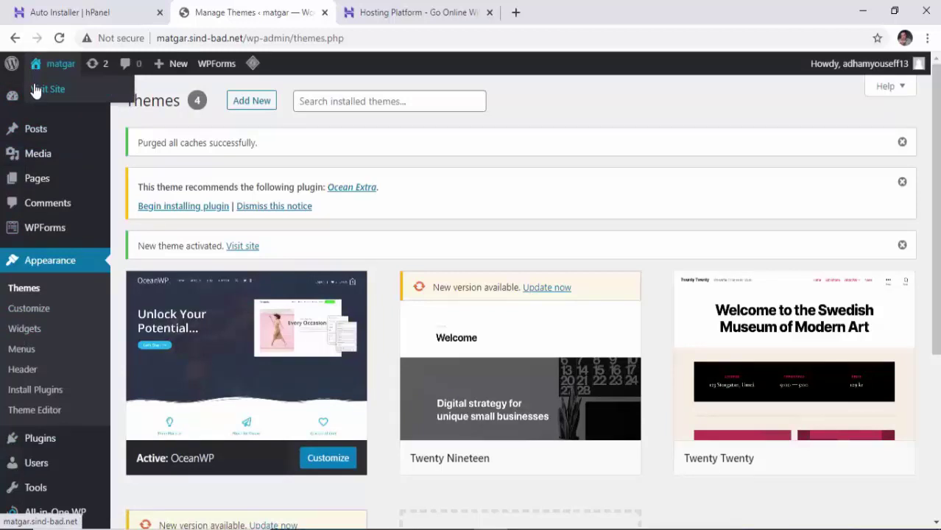
pyautogui.click(35, 88)
pyautogui.scroll(-10, 424, 352)
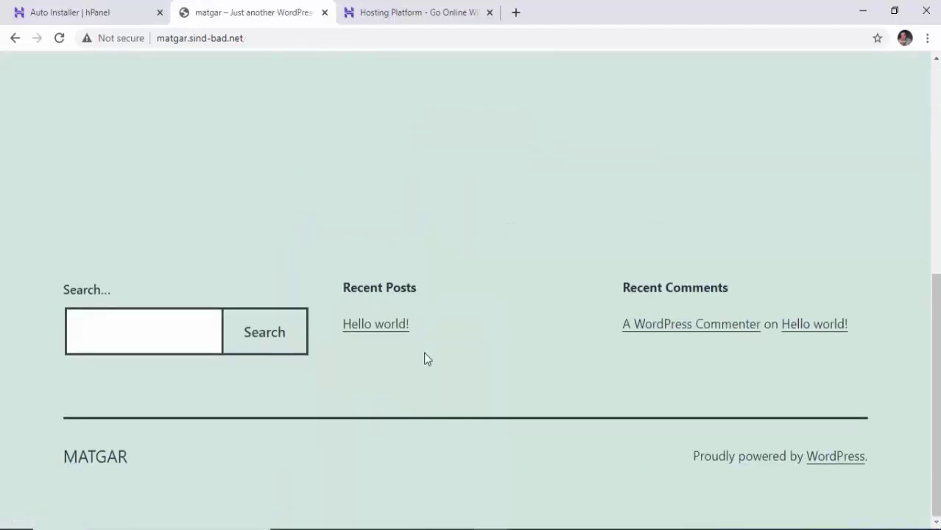
pyautogui.scroll(10, 424, 352)
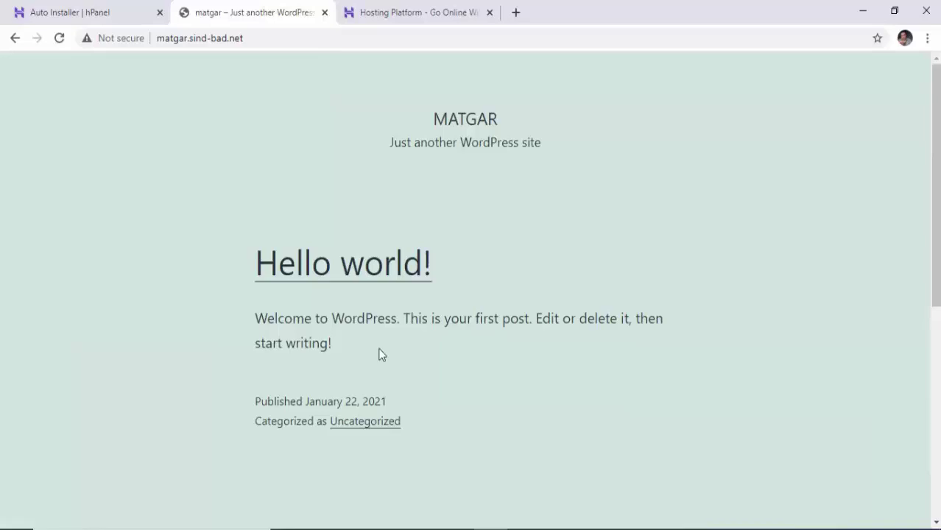
pyautogui.click(62, 41)
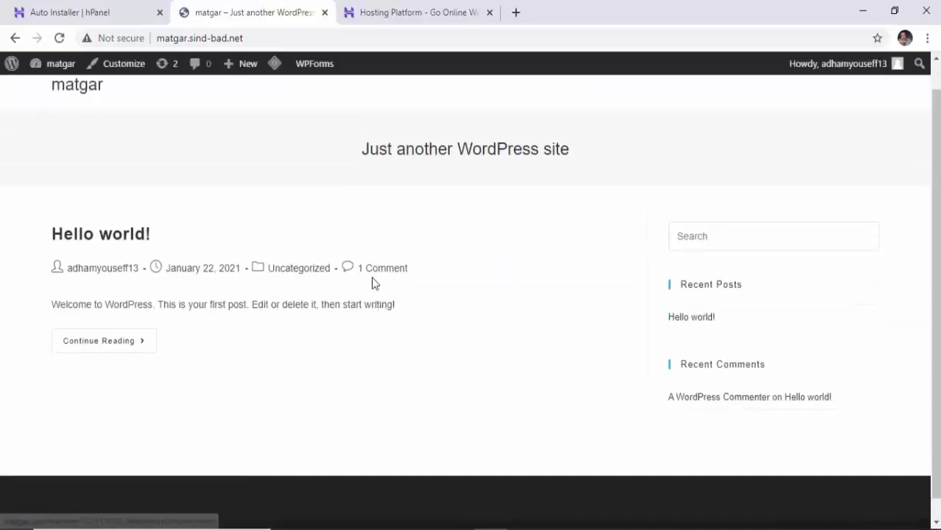
pyautogui.click(15, 37)
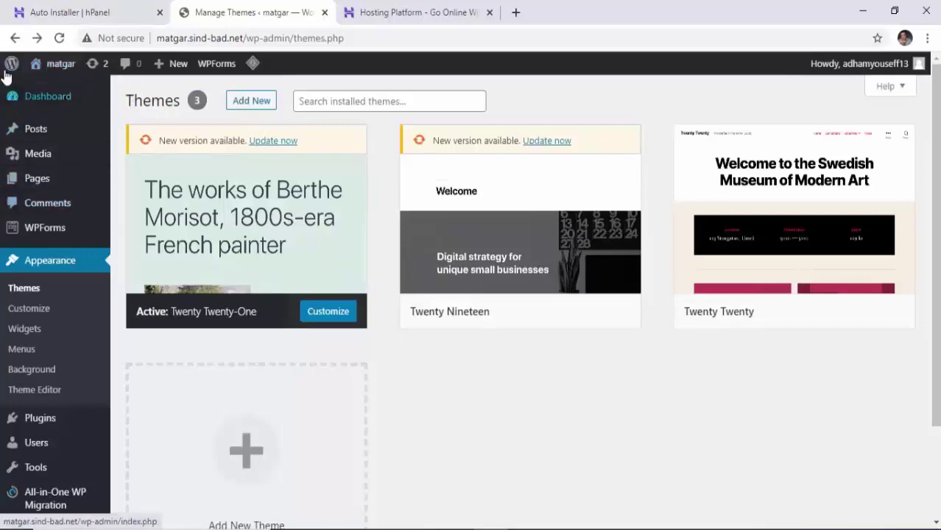
pyautogui.moveTo(10, 70)
pyautogui.moveTo(42, 66)
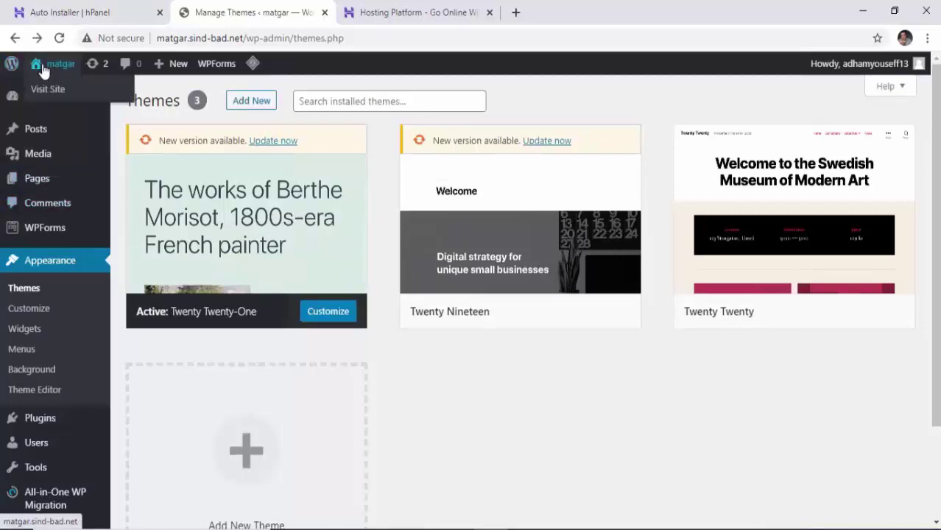
pyautogui.click(47, 91)
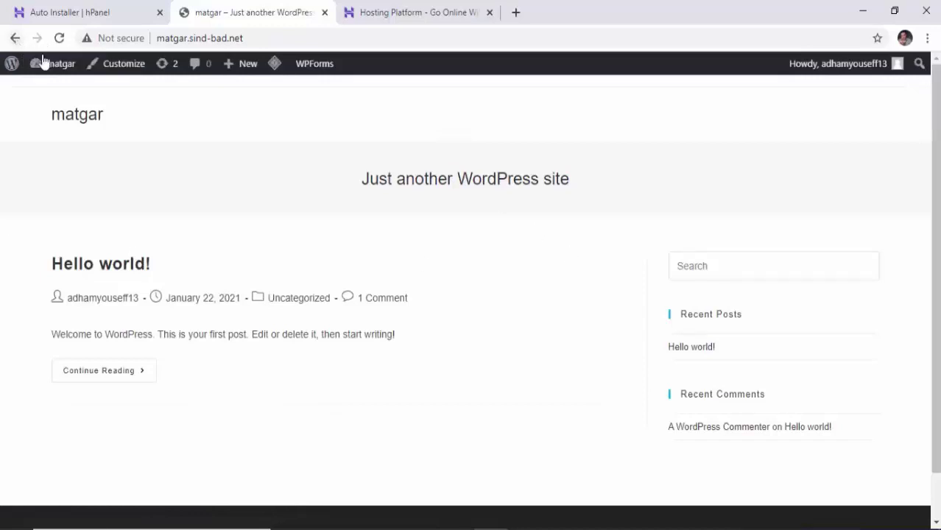
pyautogui.moveTo(53, 67)
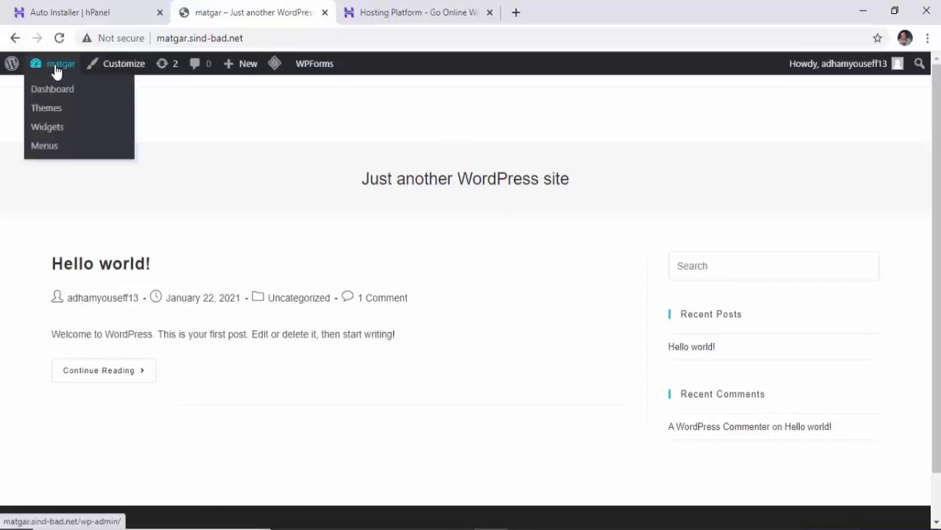
pyautogui.click(55, 91)
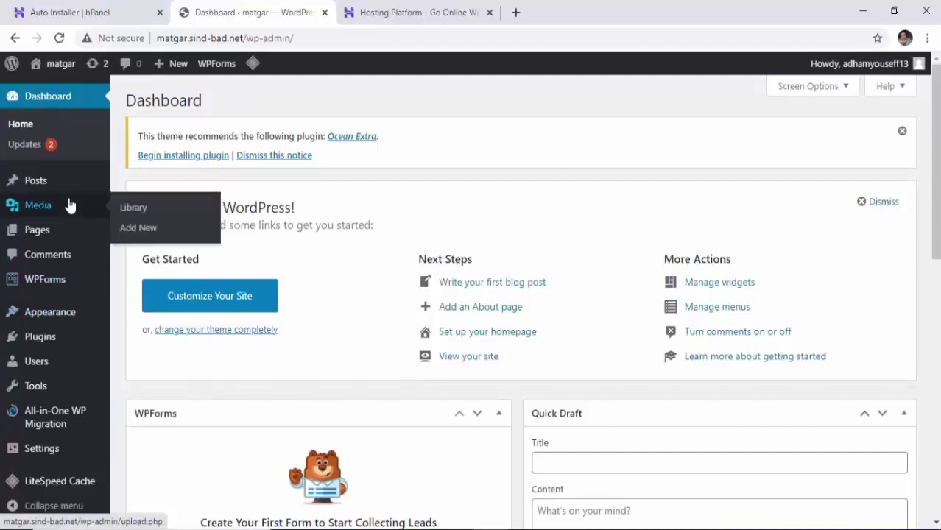
# Go to the Installed Plugins page and choose Add New.
pyautogui.click(45, 347)
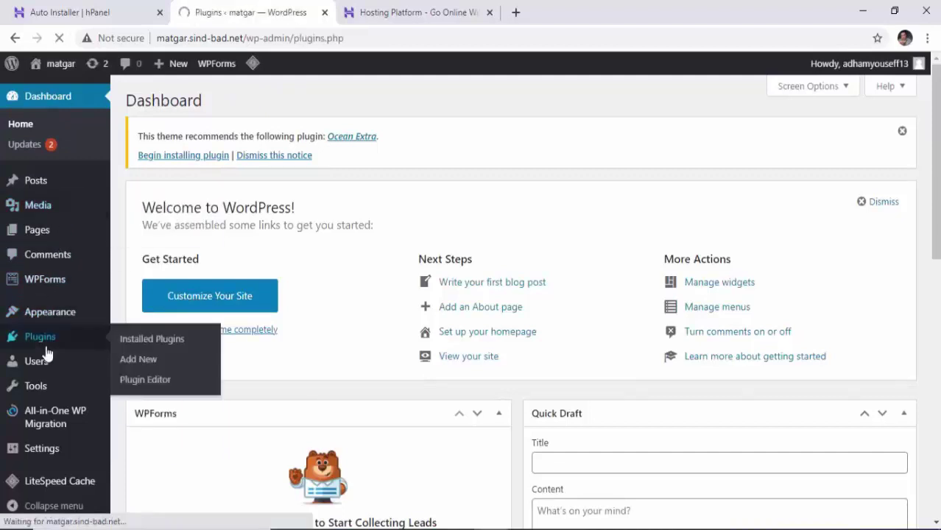
pyautogui.click(37, 129)
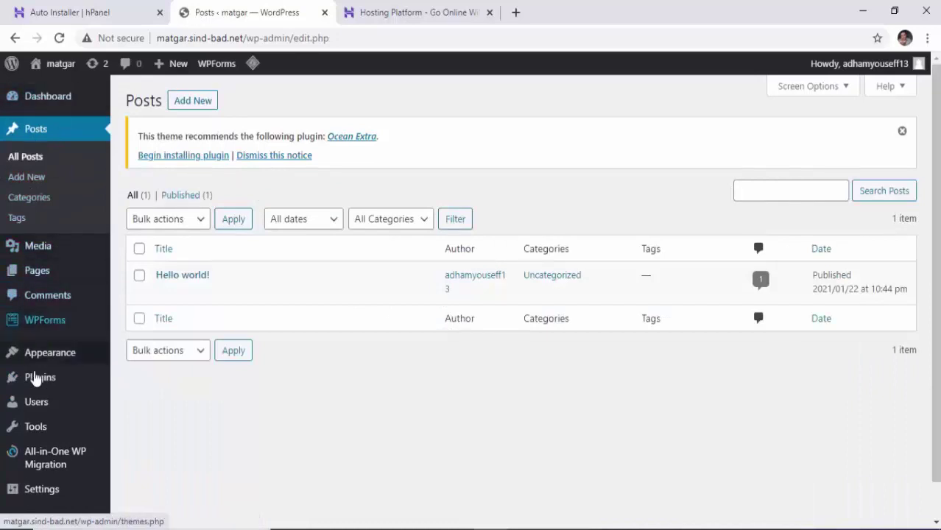
pyautogui.moveTo(42, 386)
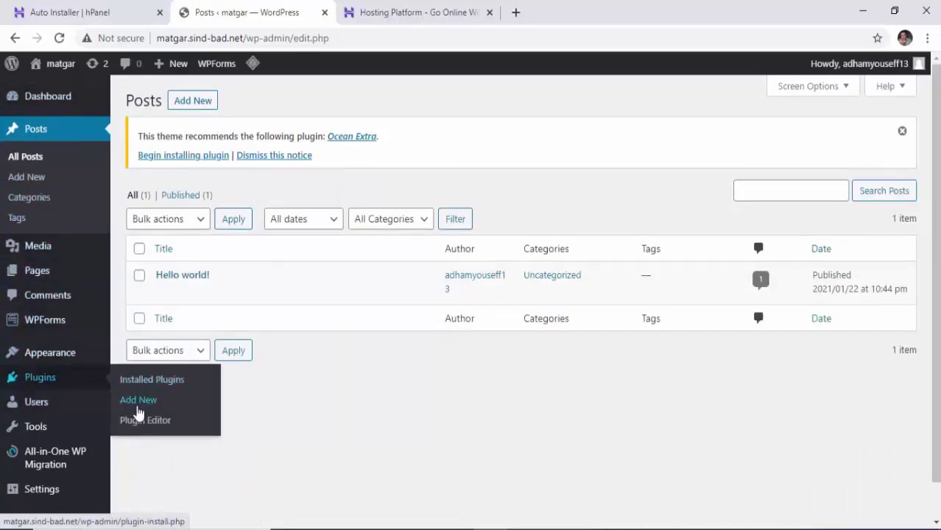
pyautogui.click(31, 384)
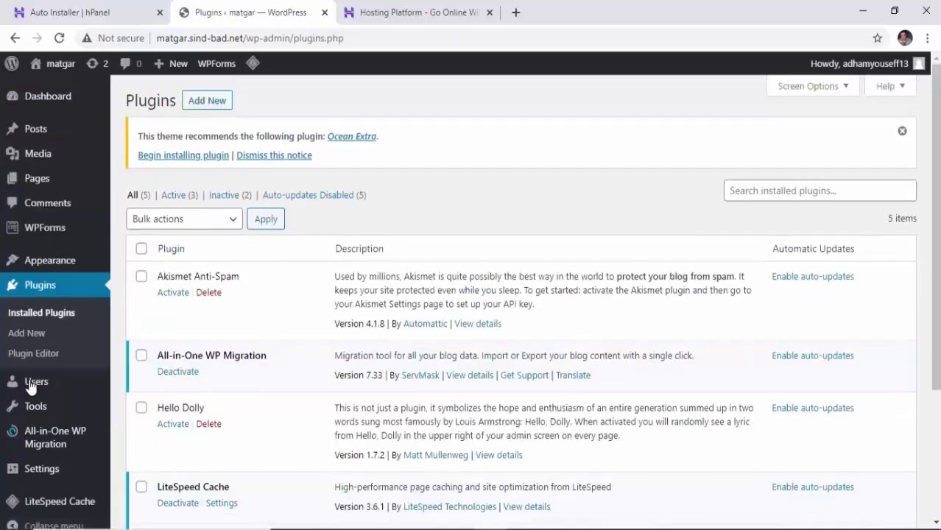
pyautogui.click(208, 104)
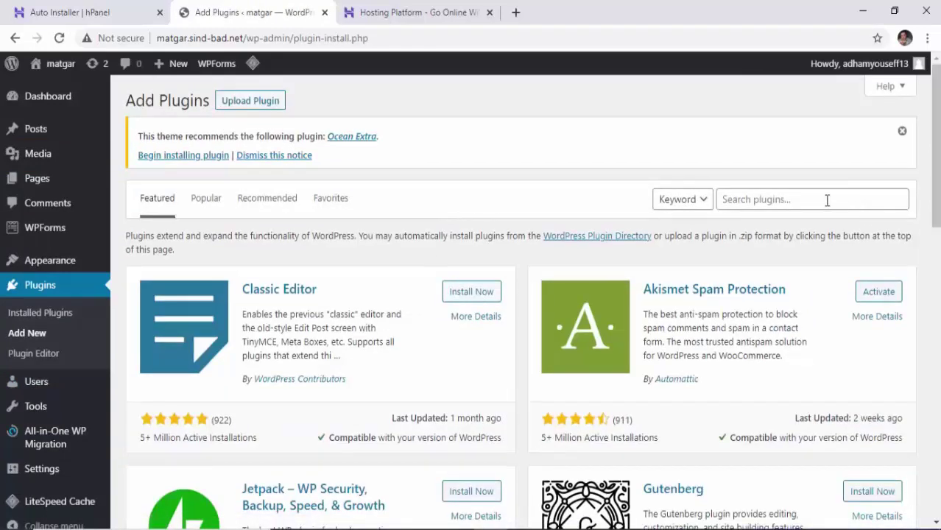
# Search plugins for 'ocean extras', then install and activate Ocean Extra.
pyautogui.click(812, 201)
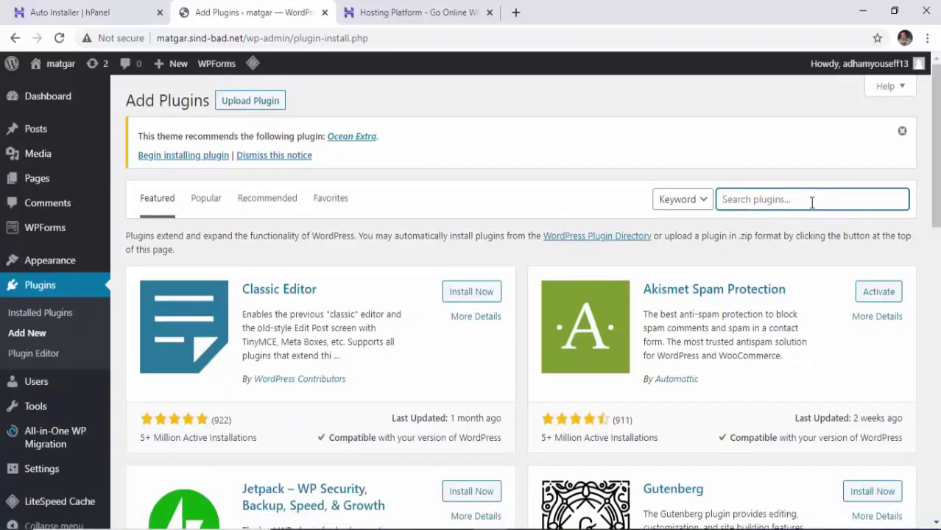
pyautogui.write('ocean')
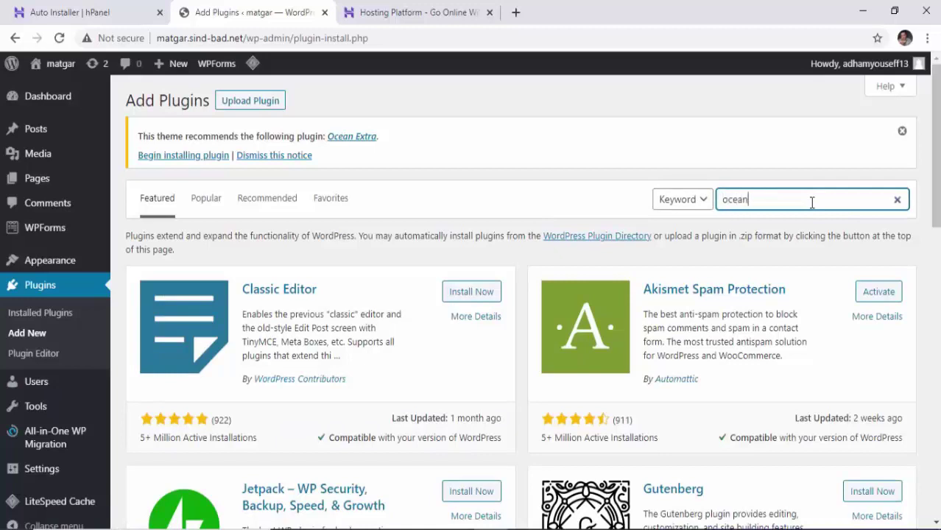
pyautogui.write(' extras')
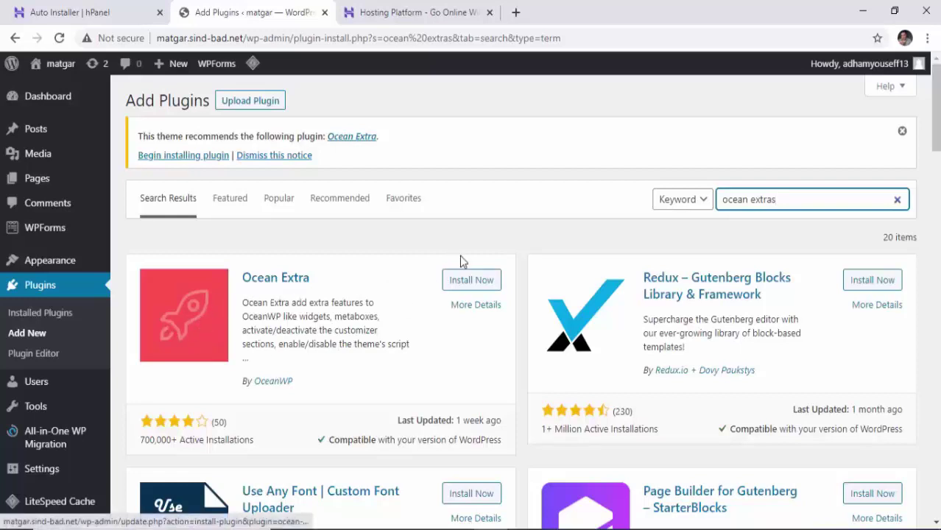
pyautogui.click(480, 281)
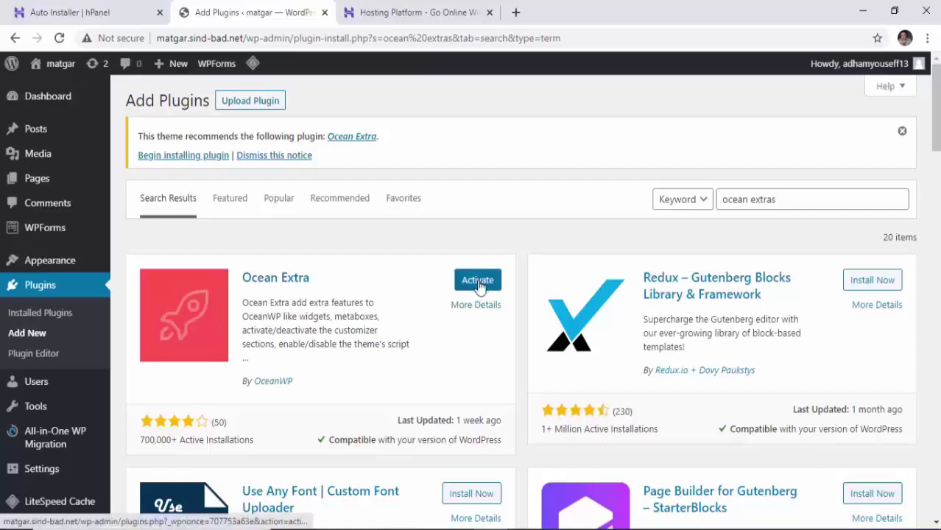
pyautogui.click(477, 280)
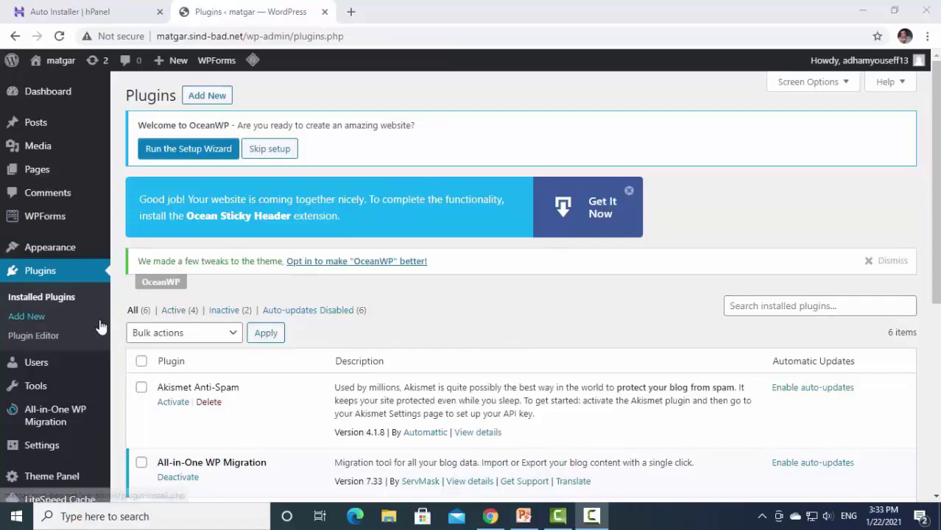
# Glance at the live site, then return to admin and list the Privacy Policy and Sample Page.
pyautogui.moveTo(58, 66)
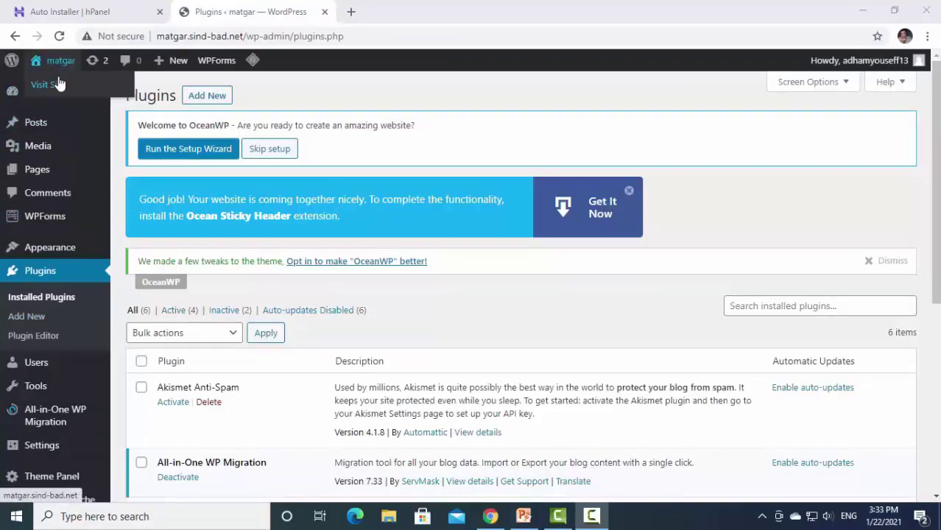
pyautogui.click(50, 85)
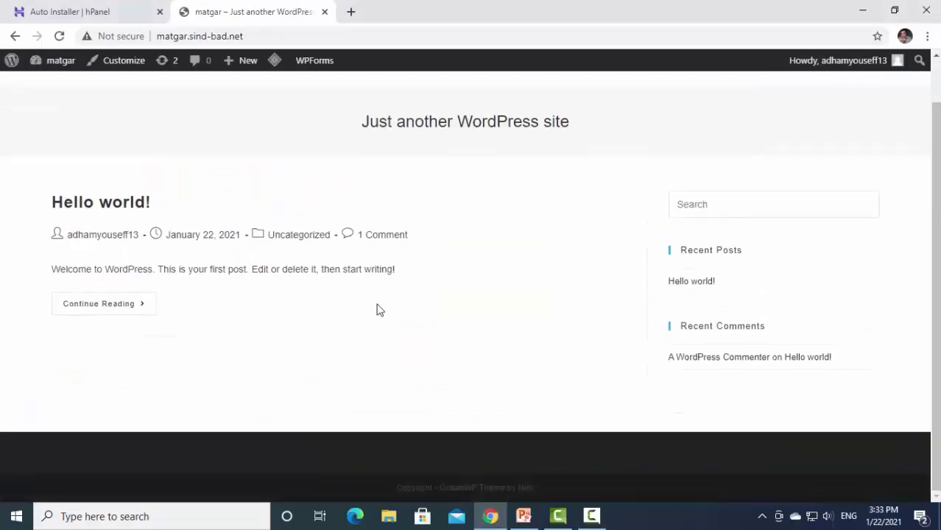
pyautogui.click(15, 36)
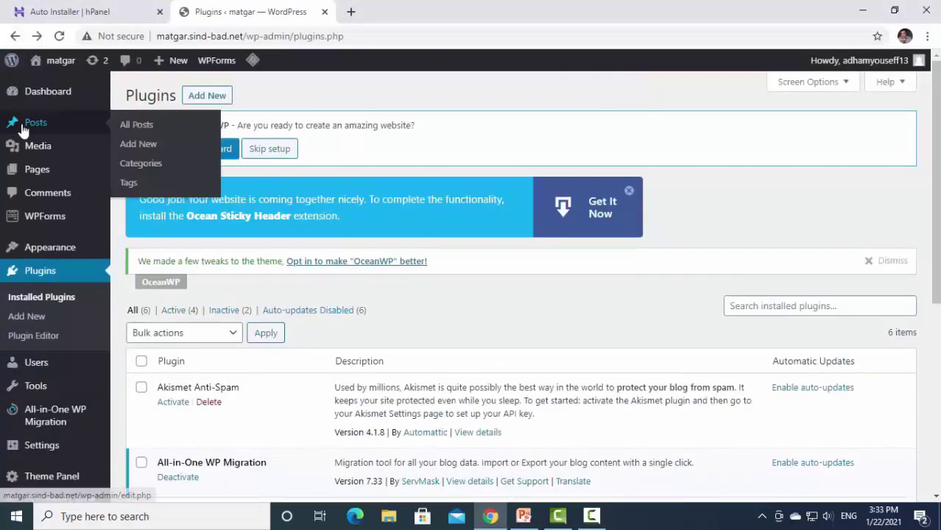
pyautogui.click(40, 171)
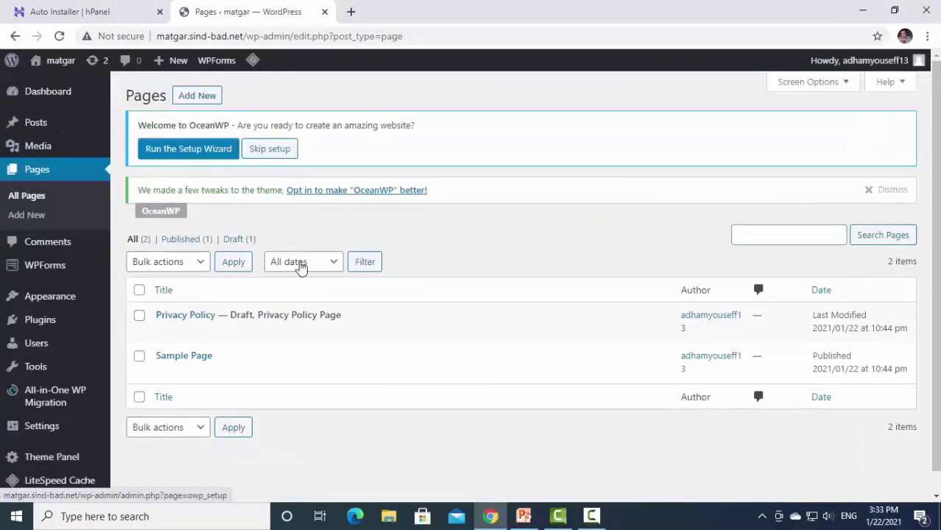
pyautogui.moveTo(162, 340)
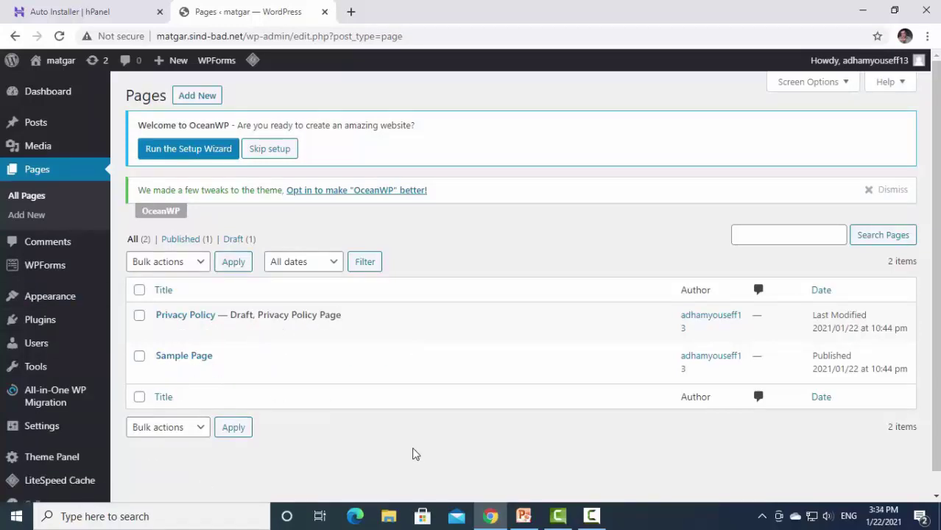
pyautogui.click(184, 358)
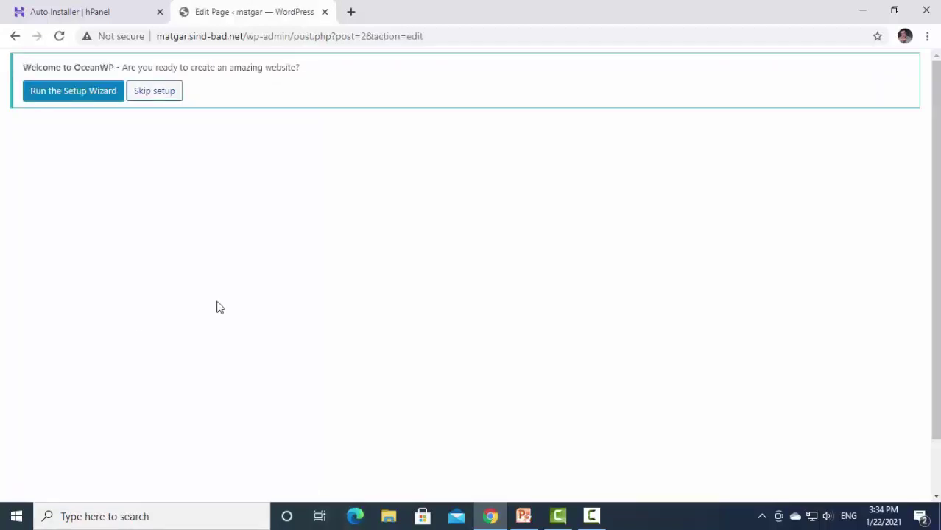
pyautogui.scroll(-8, 541, 301)
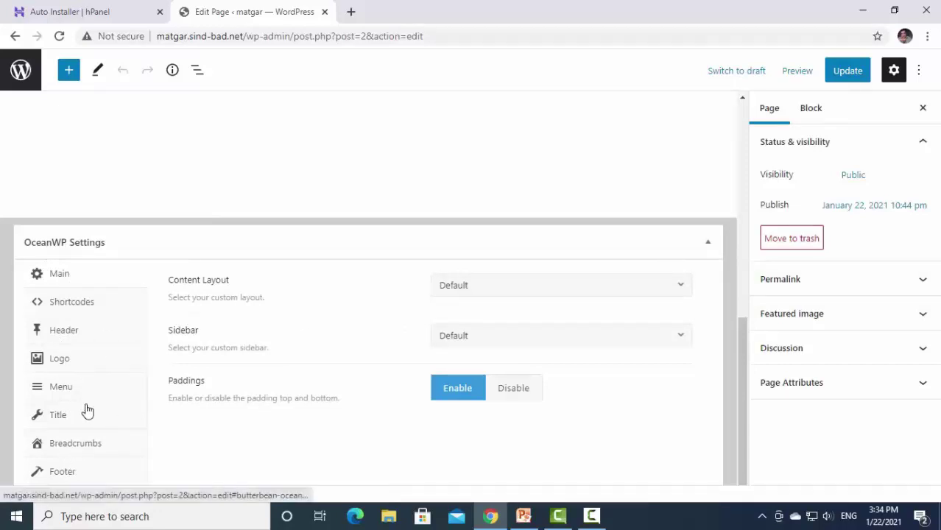
pyautogui.scroll(1, 87, 412)
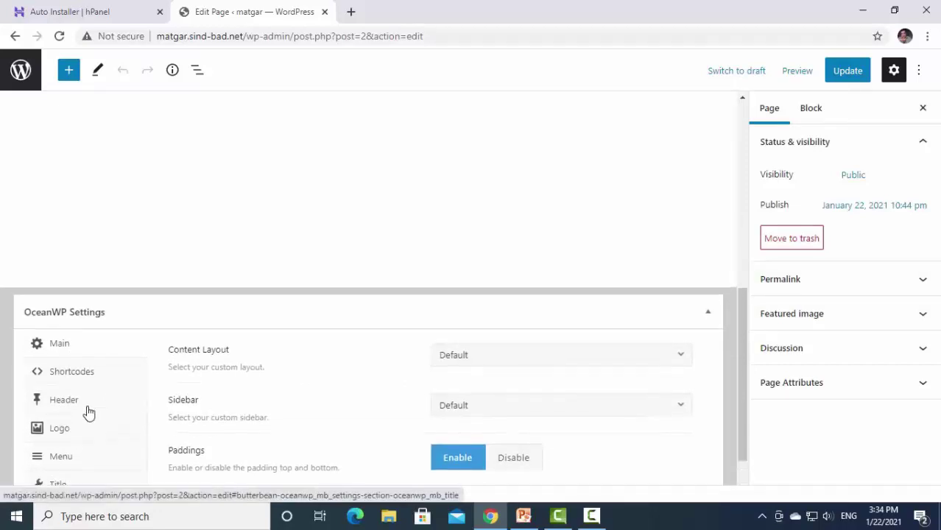
pyautogui.scroll(6, 88, 412)
pyautogui.scroll(-7, 87, 412)
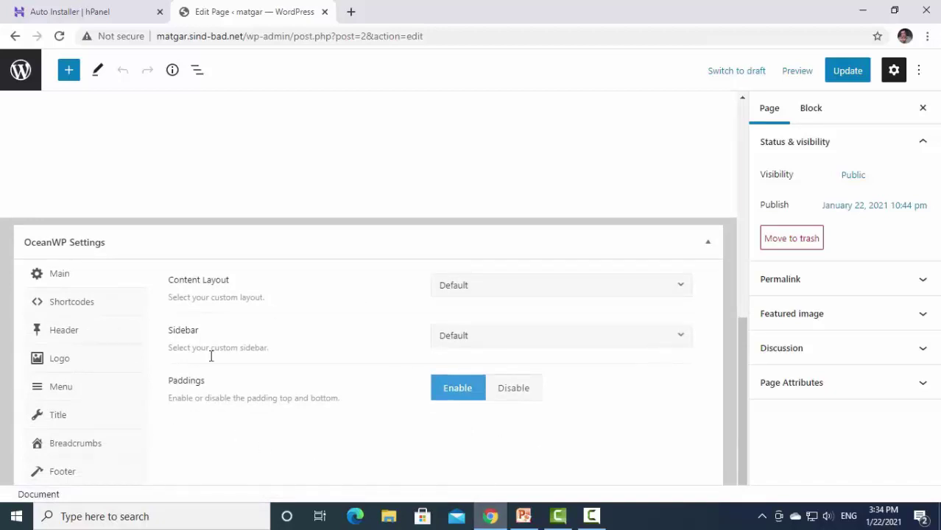
pyautogui.scroll(10, 292, 393)
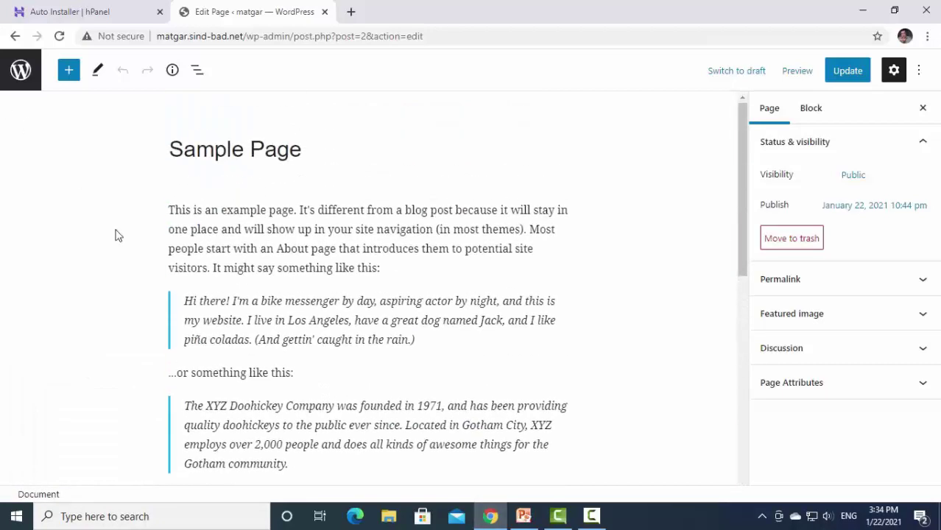
pyautogui.click(15, 36)
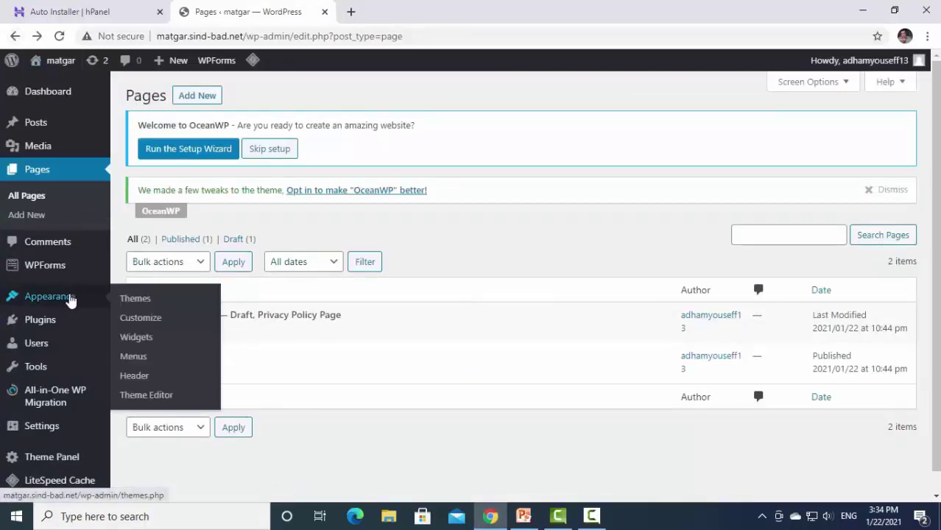
pyautogui.moveTo(50, 319)
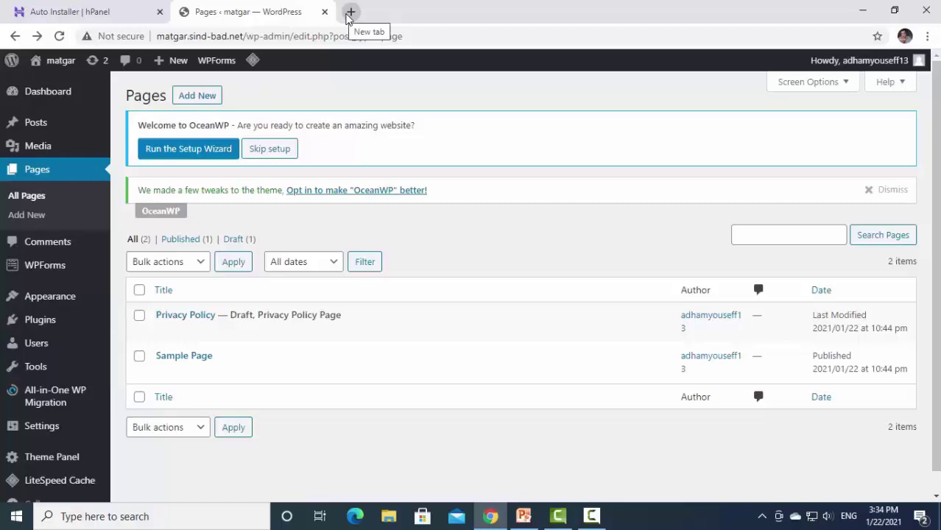
pyautogui.click(523, 516)
pyautogui.click(420, 254)
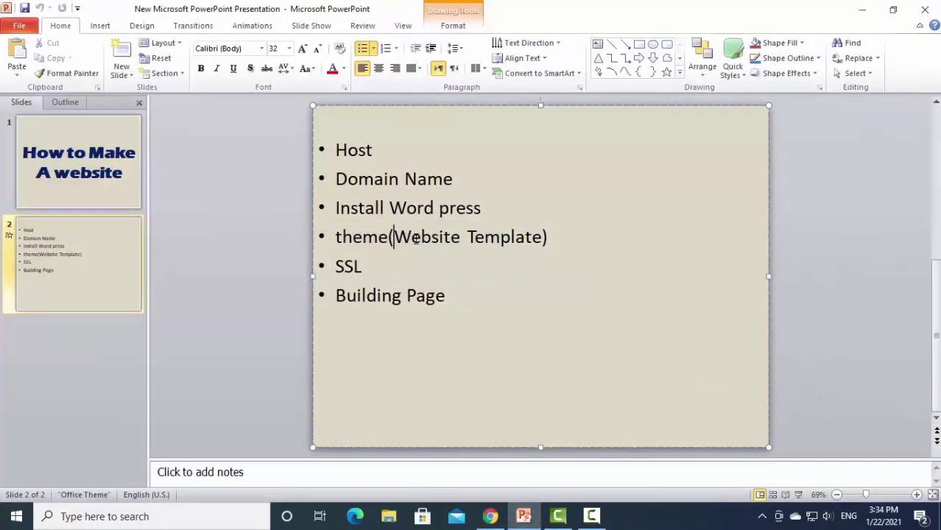
pyautogui.moveTo(390, 236); pyautogui.dragTo(536, 236)
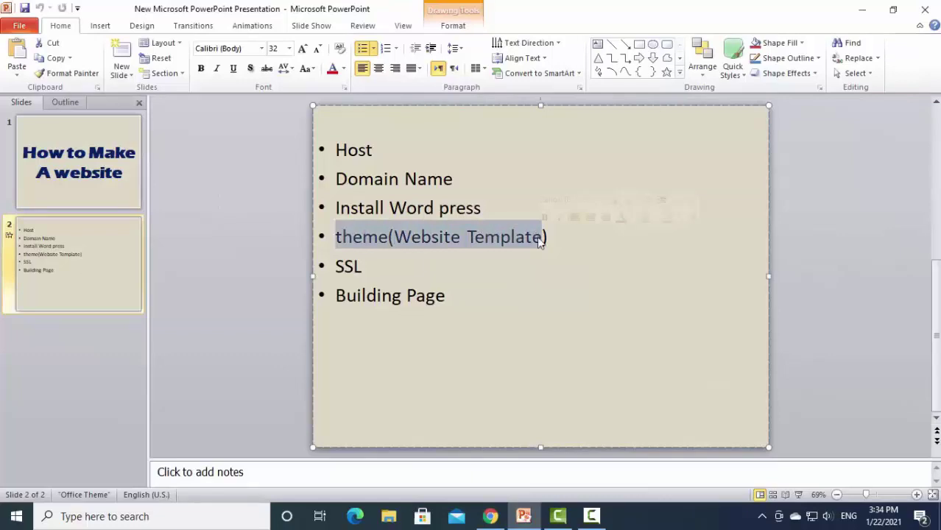
pyautogui.click(489, 516)
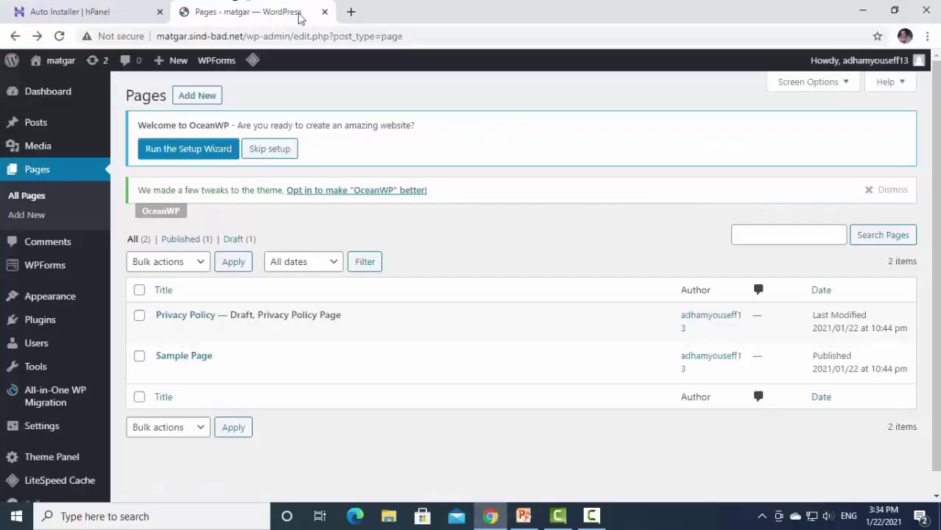
# In a new tab, search Google for 'themeforest' and open the ThemeForest site.
pyautogui.click(350, 12)
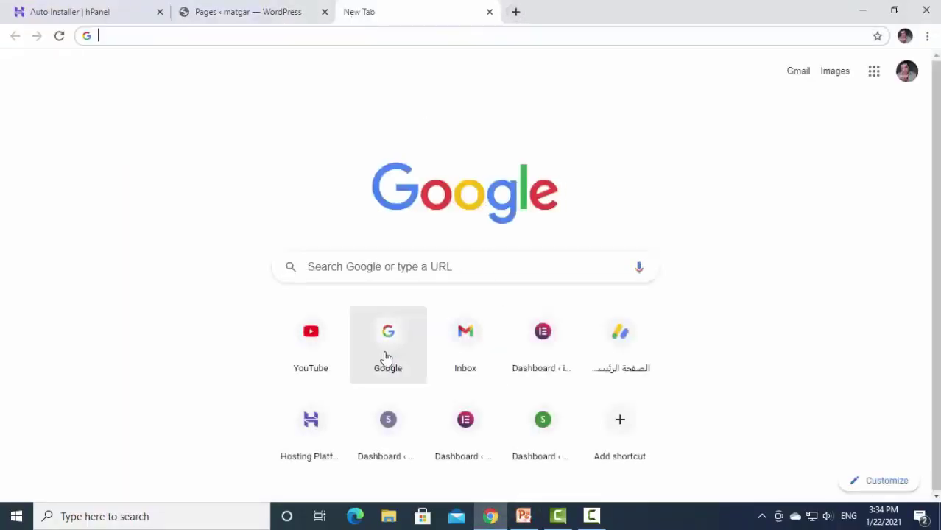
pyautogui.click(387, 357)
pyautogui.click(453, 252)
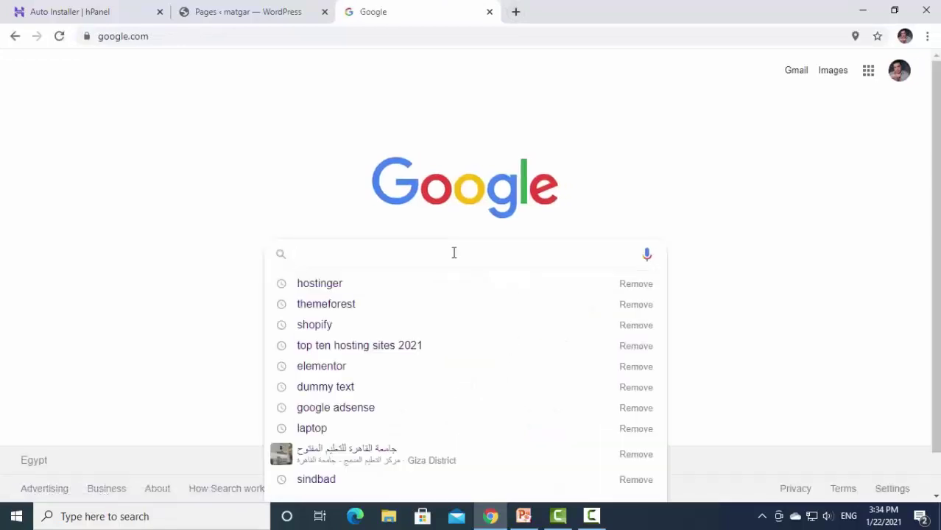
pyautogui.click(343, 304)
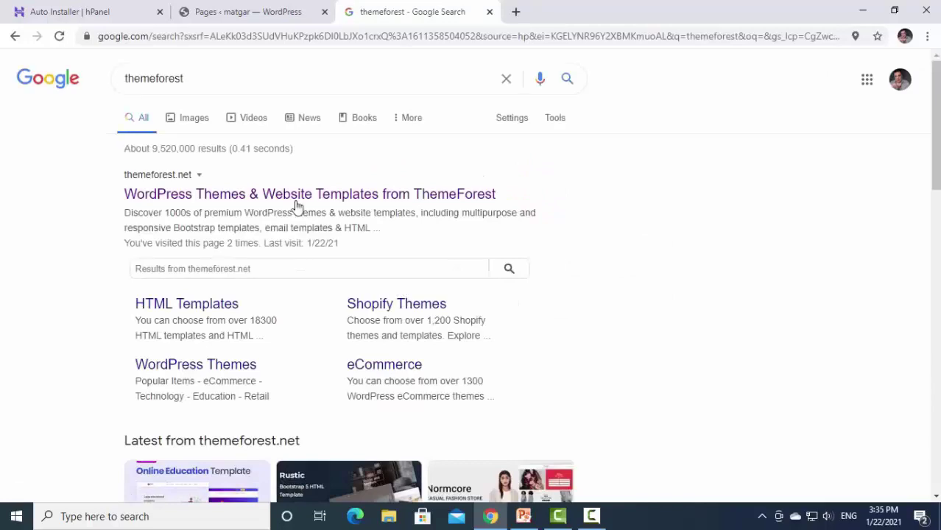
pyautogui.click(293, 199)
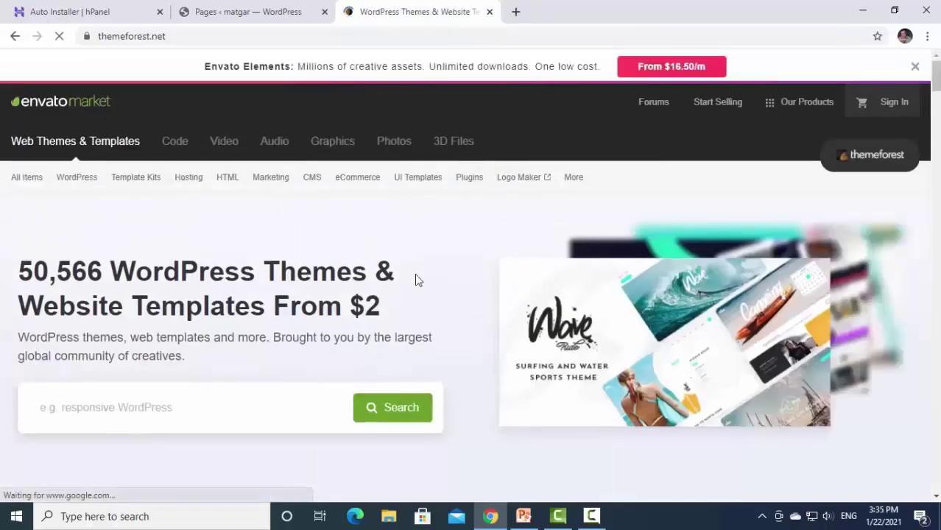
# Search ThemeForest for 'wordpress' using the homepage search suggestion.
pyautogui.scroll(-3, 416, 279)
pyautogui.scroll(-5, 229, 384)
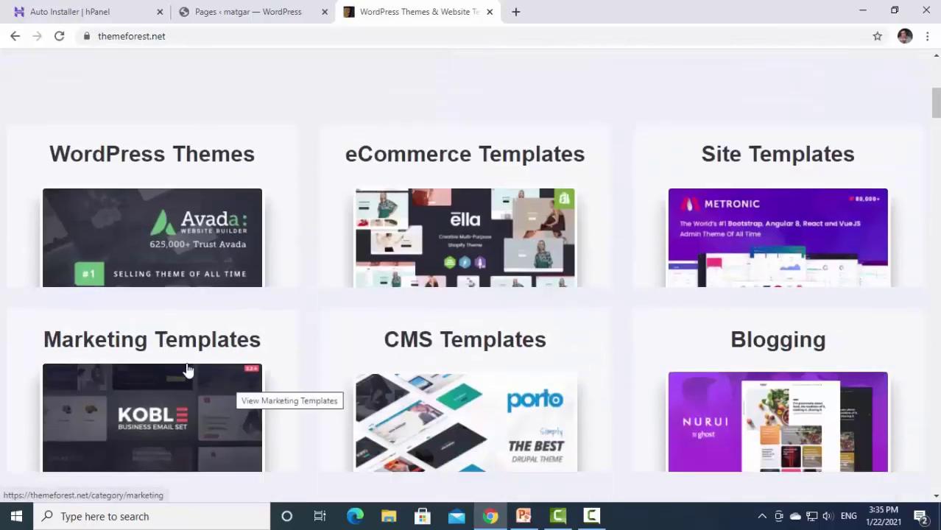
pyautogui.scroll(-3, 508, 350)
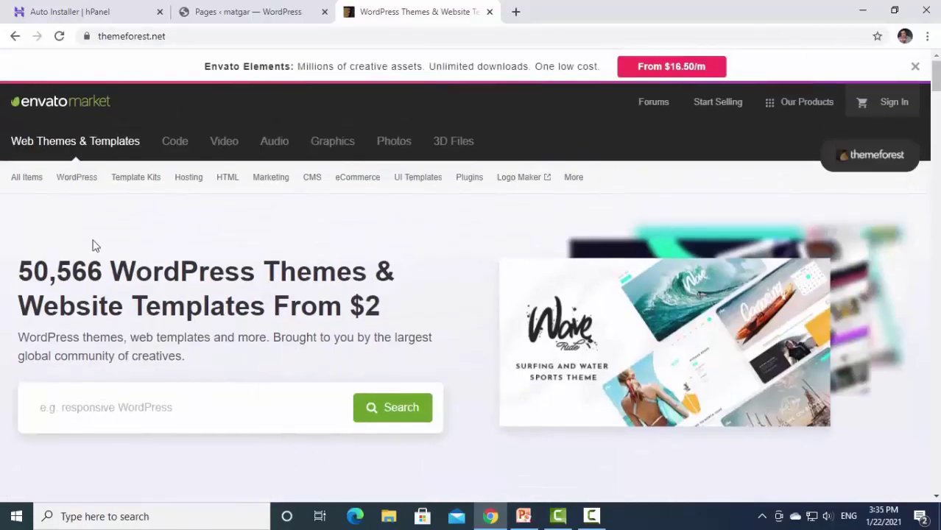
pyautogui.moveTo(74, 184)
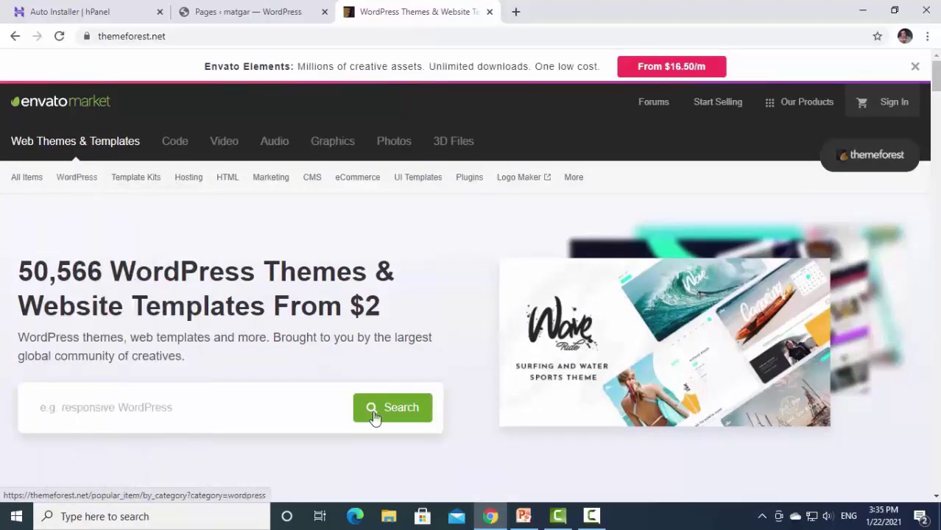
pyautogui.click(254, 407)
pyautogui.click(174, 444)
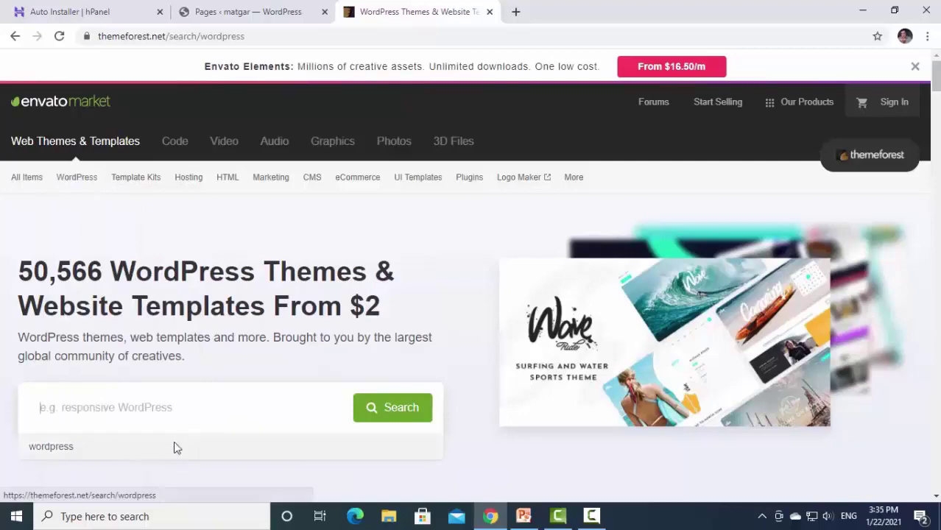
# Scroll through the 15,041 WordPress results, led by Avada ($60) and BeTheme ($59).
pyautogui.scroll(-7, 550, 381)
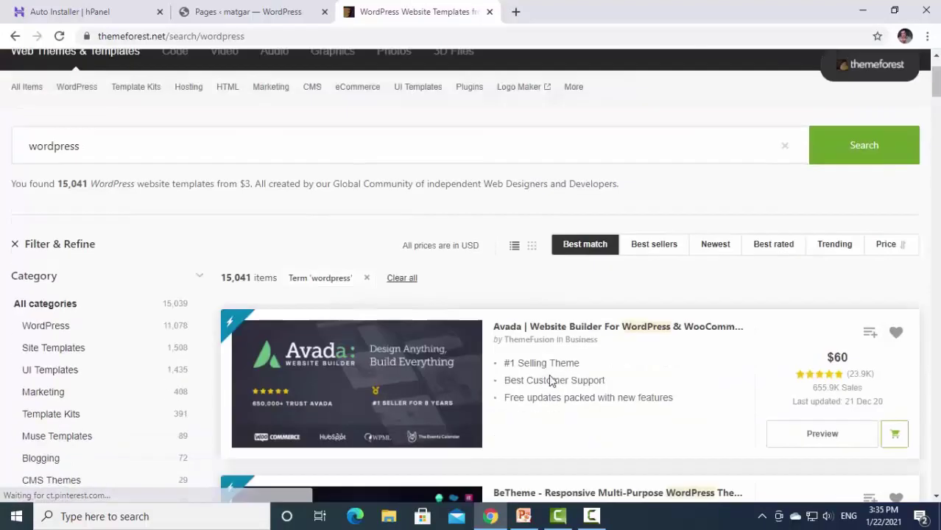
pyautogui.scroll(7, 824, 377)
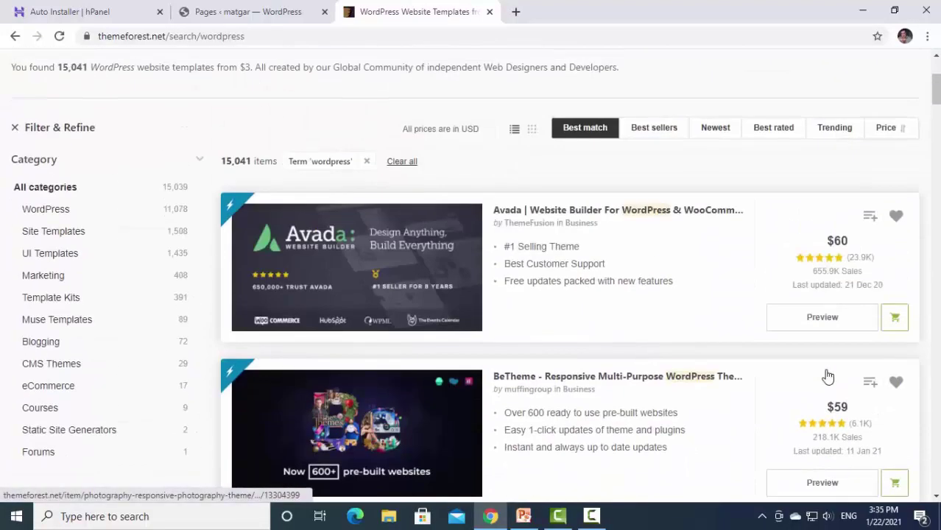
pyautogui.scroll(-6, 840, 294)
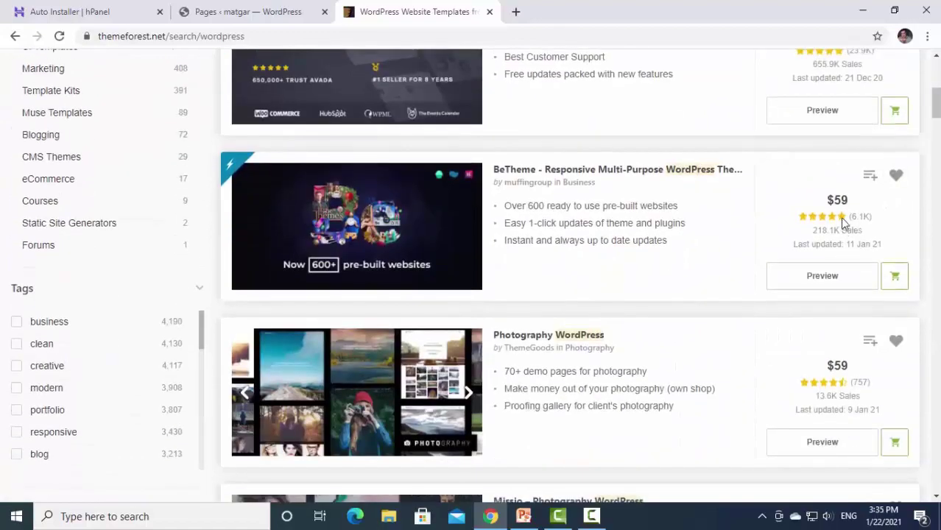
pyautogui.scroll(-2, 836, 372)
pyautogui.scroll(-7, 835, 376)
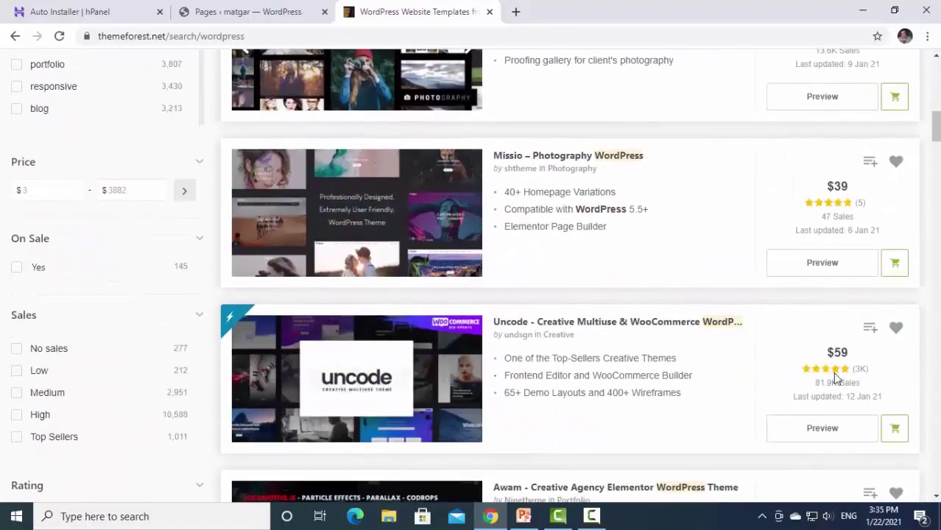
pyautogui.scroll(-4, 835, 375)
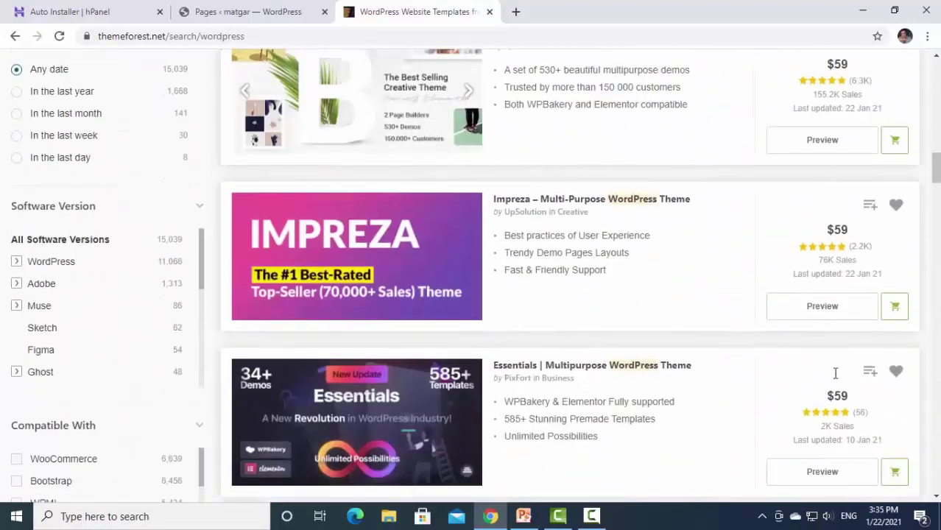
pyautogui.scroll(17, 835, 376)
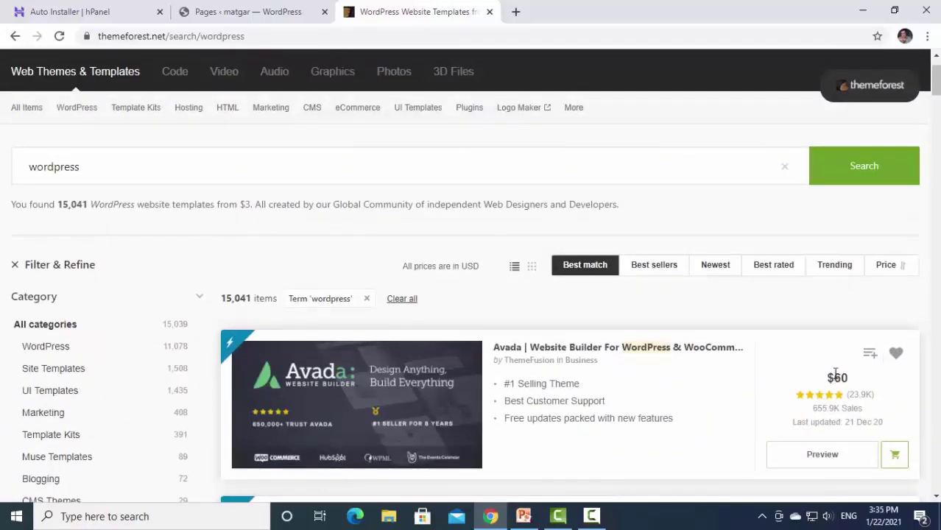
pyautogui.scroll(-3, 835, 377)
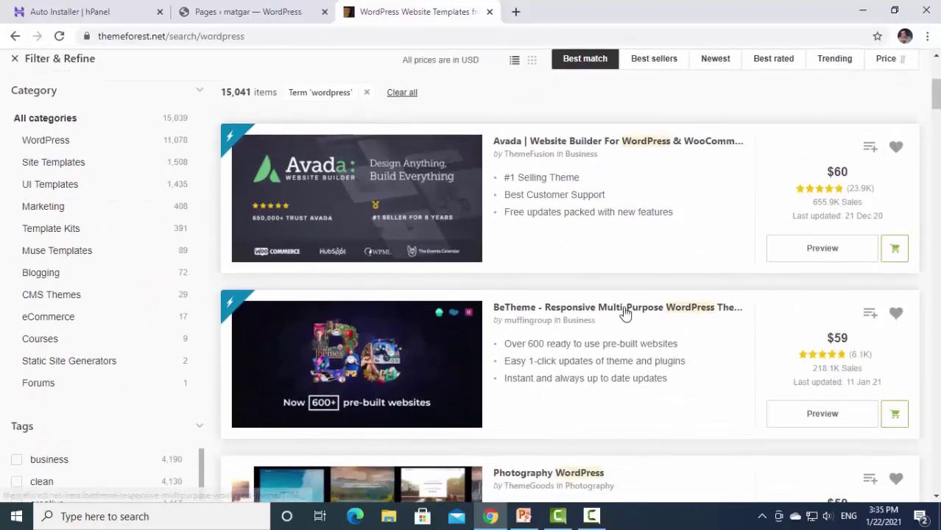
# Open BeTheme's product page and browse its full-screen live preview.
pyautogui.click(624, 309)
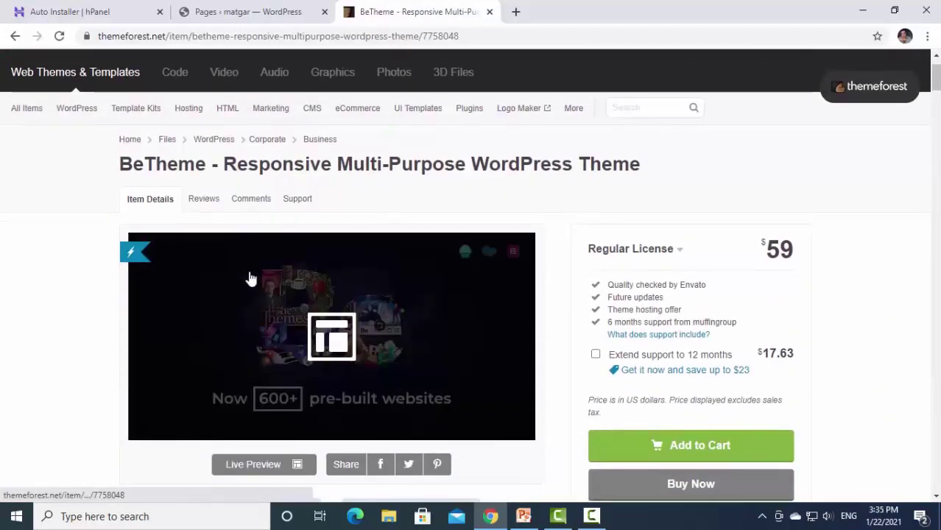
pyautogui.scroll(-1, 249, 331)
pyautogui.click(250, 397)
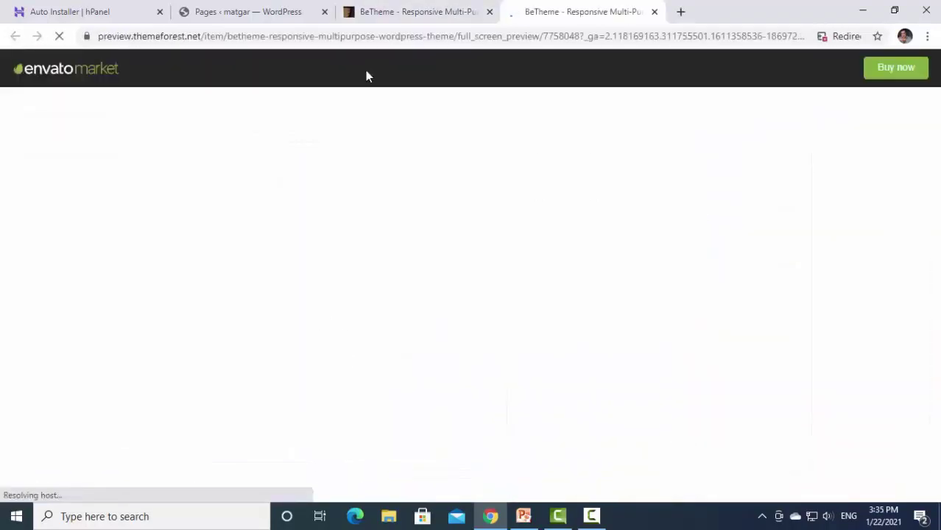
pyautogui.scroll(-1, 571, 200)
pyautogui.scroll(-15, 570, 199)
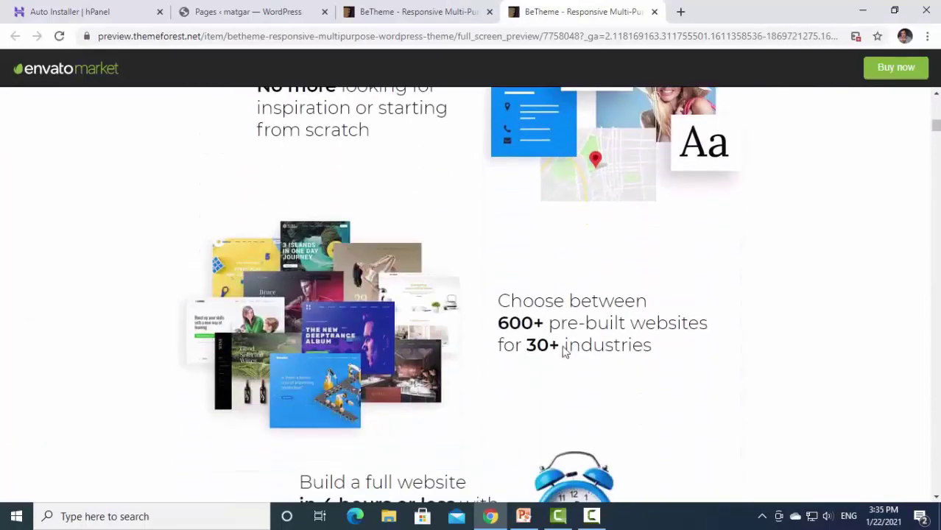
pyautogui.scroll(15, 615, 235)
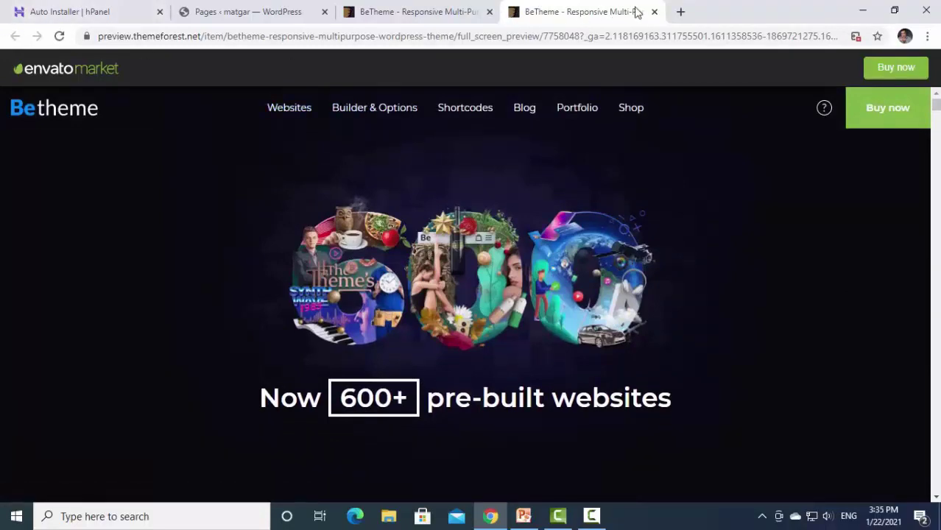
# Close the BeTheme preview and go back to the 'wordpress' search results.
pyautogui.click(652, 12)
pyautogui.click(13, 36)
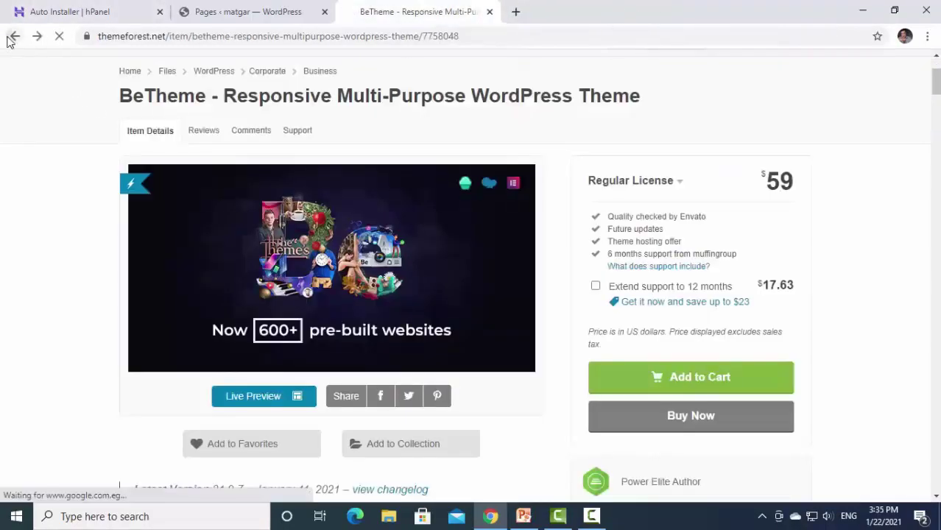
pyautogui.scroll(-5, 667, 282)
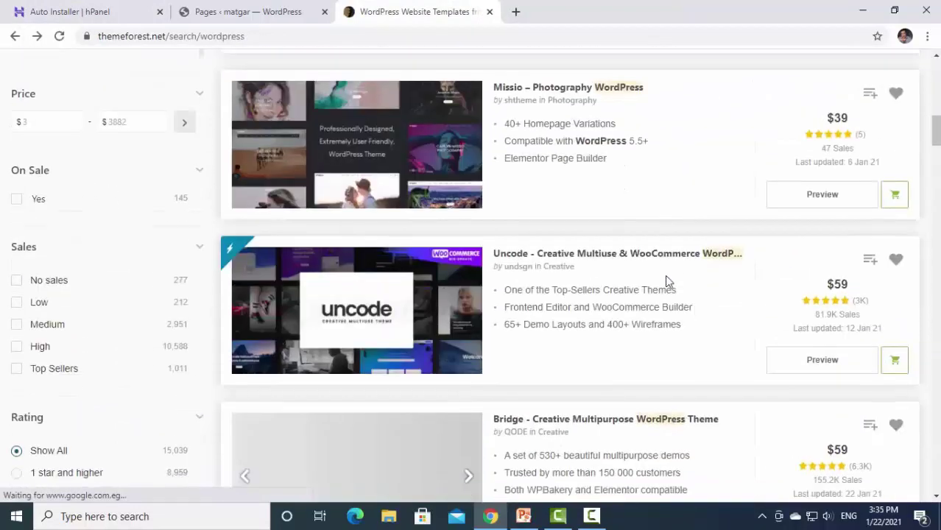
# Open the Missio photography theme's item page and launch its live preview.
pyautogui.scroll(1, 581, 233)
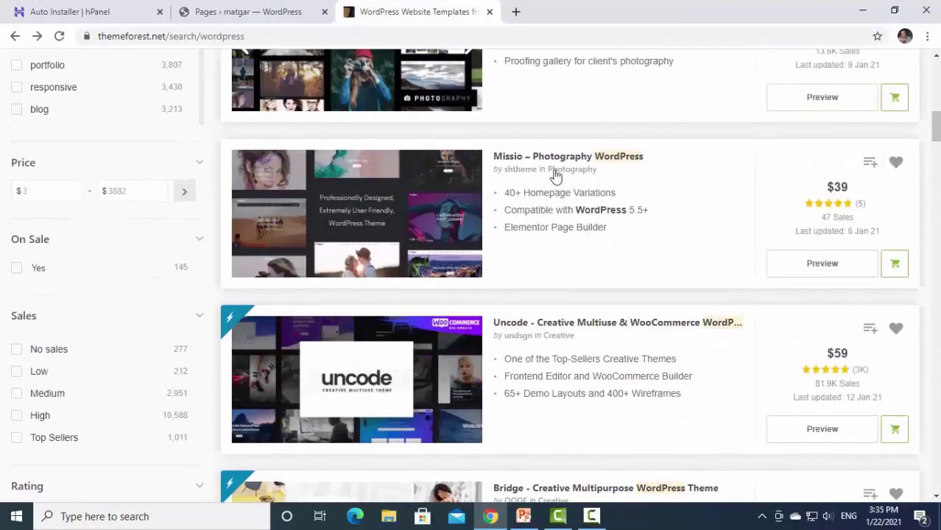
pyautogui.click(548, 160)
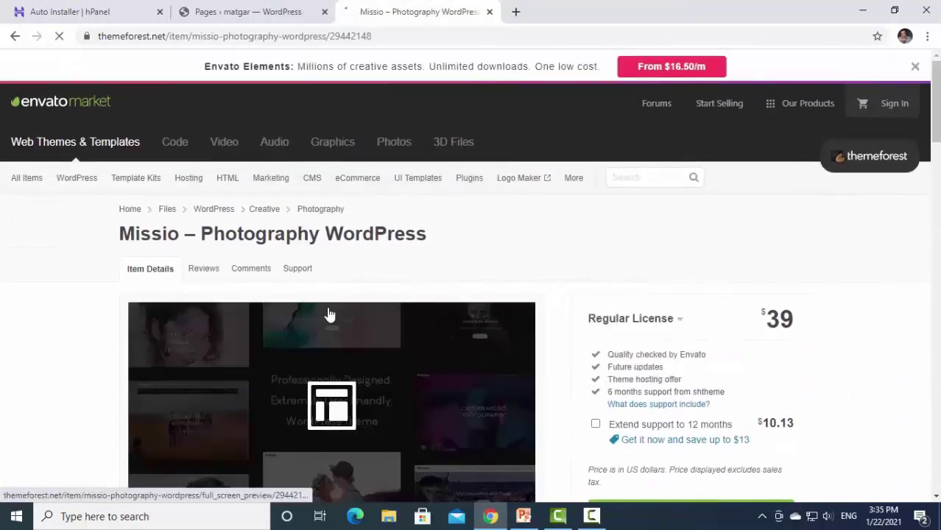
pyautogui.scroll(-4, 309, 320)
pyautogui.click(254, 268)
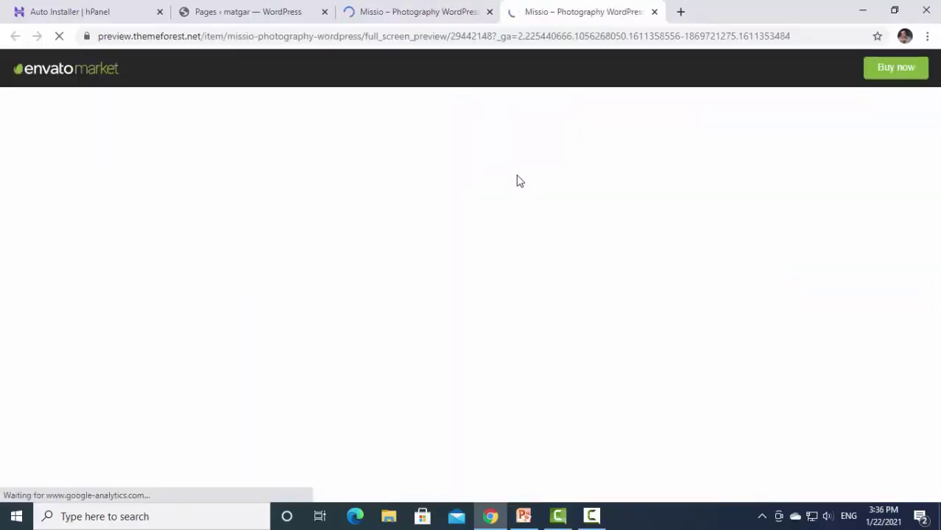
# In the Missio preview, scroll the demo grid and open the Home Page 6 demo.
pyautogui.click(420, 14)
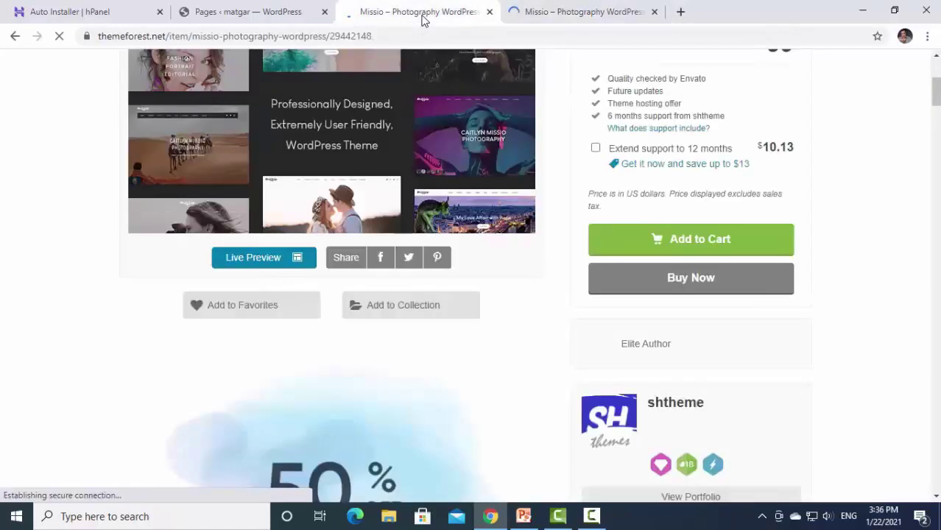
pyautogui.scroll(2, 786, 173)
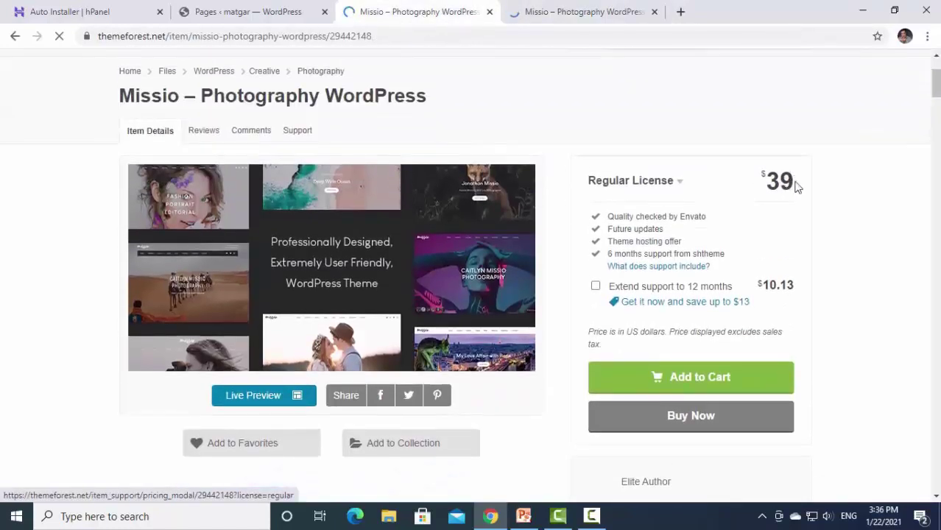
pyautogui.click(527, 12)
pyautogui.scroll(-8, 494, 239)
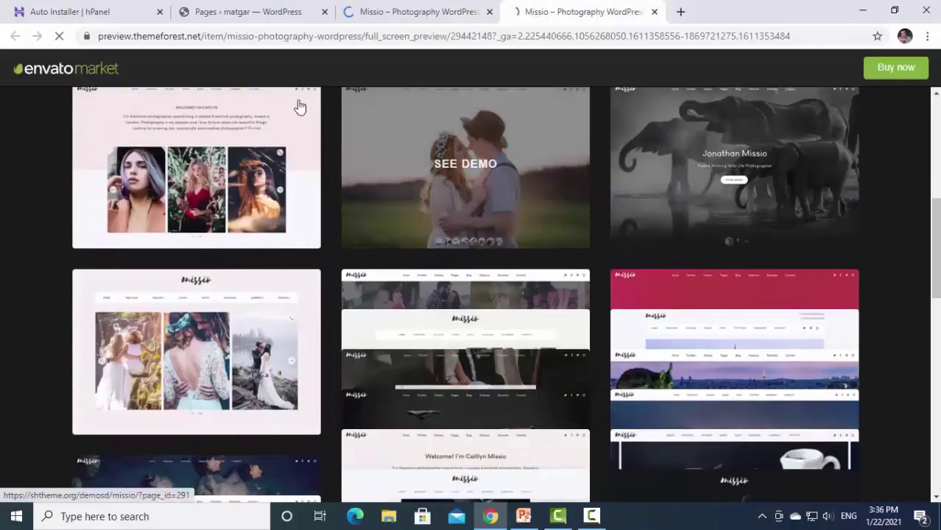
pyautogui.scroll(-3, 441, 294)
pyautogui.scroll(-6, 510, 291)
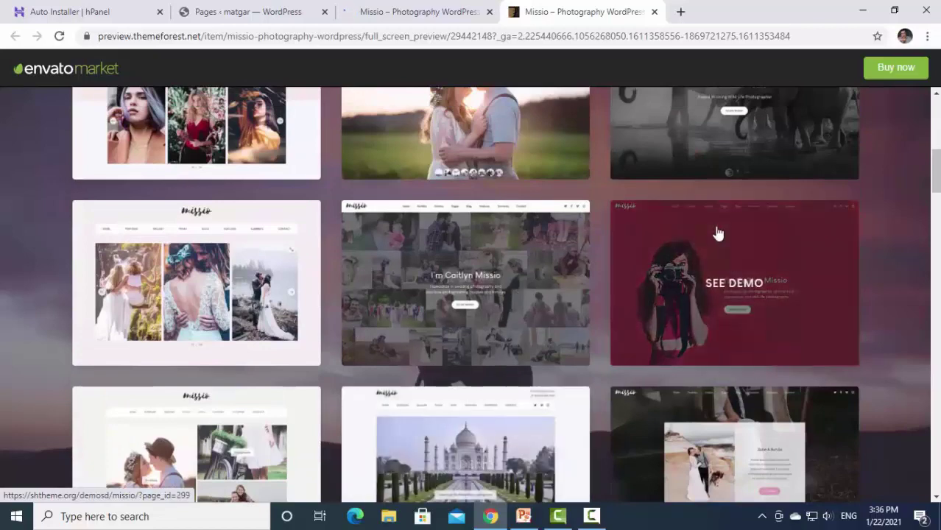
pyautogui.click(717, 233)
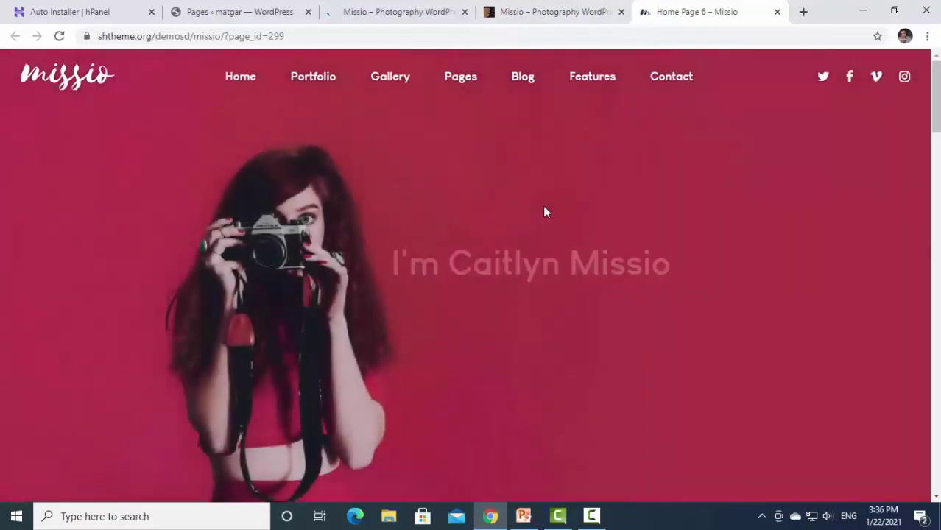
# Scroll through the Missio Home Page 6 demo, then return to the Missio item page tab.
pyautogui.scroll(-10, 511, 262)
pyautogui.scroll(-15, 511, 261)
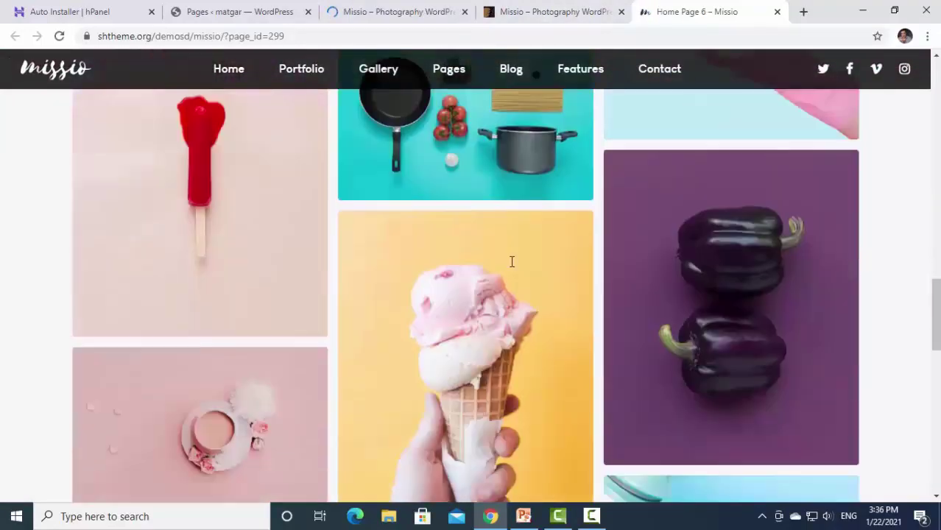
pyautogui.scroll(20, 511, 261)
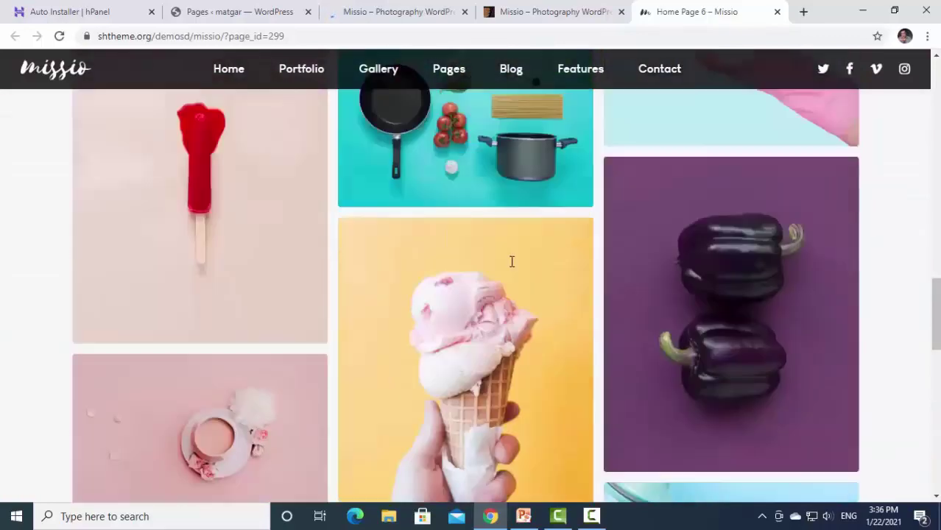
pyautogui.scroll(1, 511, 268)
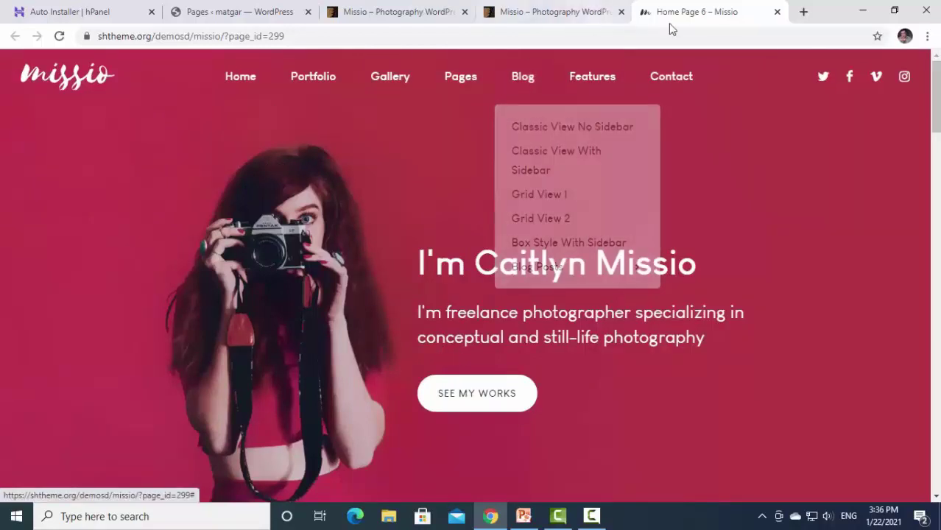
pyautogui.click(425, 13)
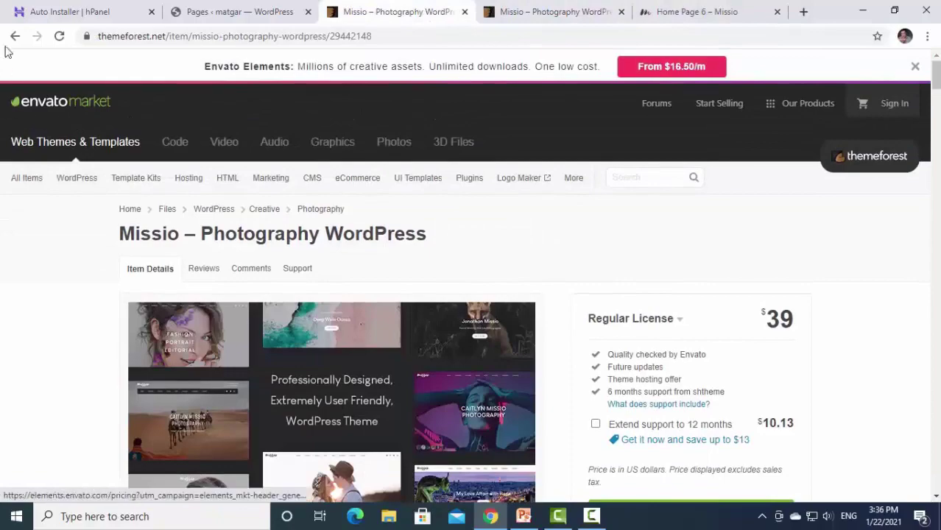
# Go back from Missio to themeforest.net/search/wordpress and scroll the results.
pyautogui.click(13, 36)
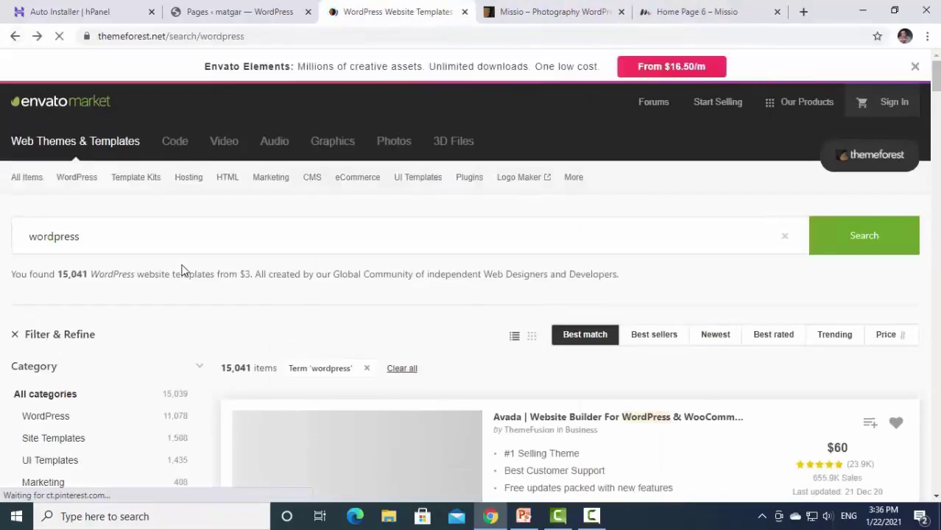
pyautogui.scroll(8, 622, 327)
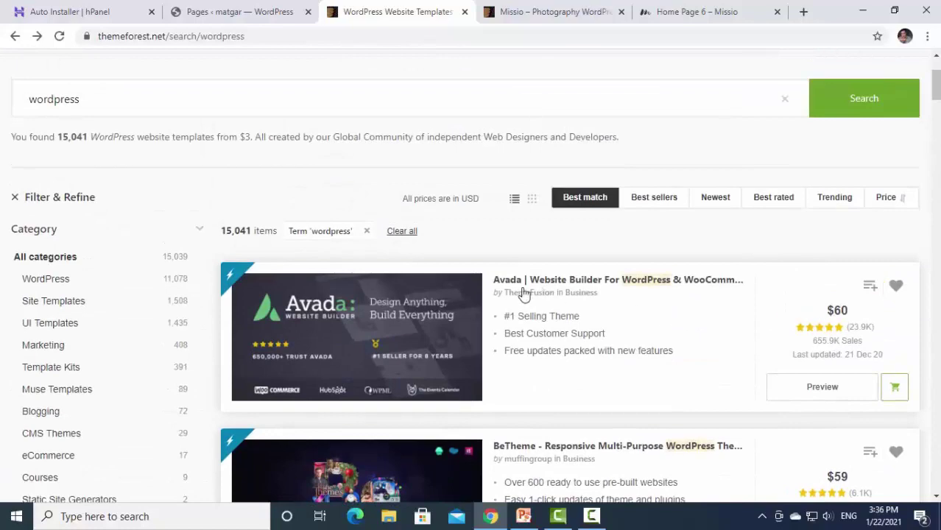
pyautogui.scroll(-5, 793, 335)
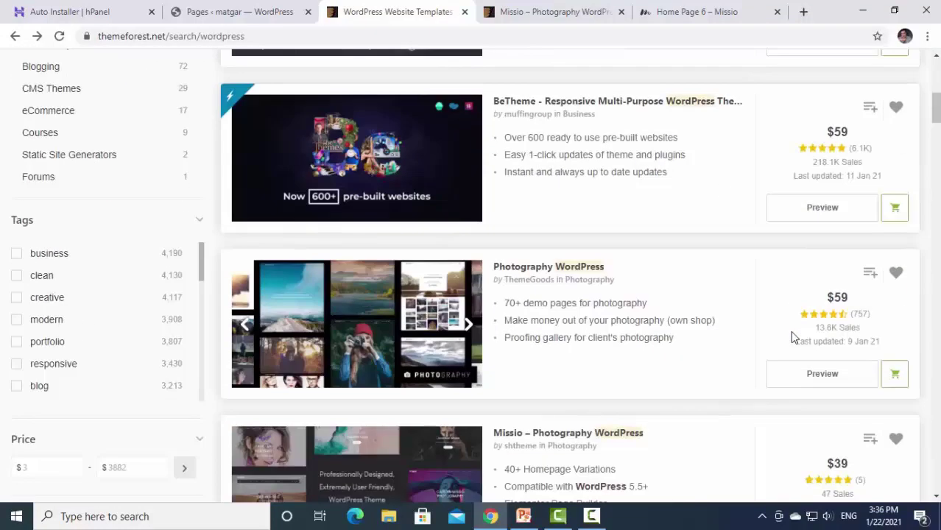
pyautogui.scroll(7, 792, 336)
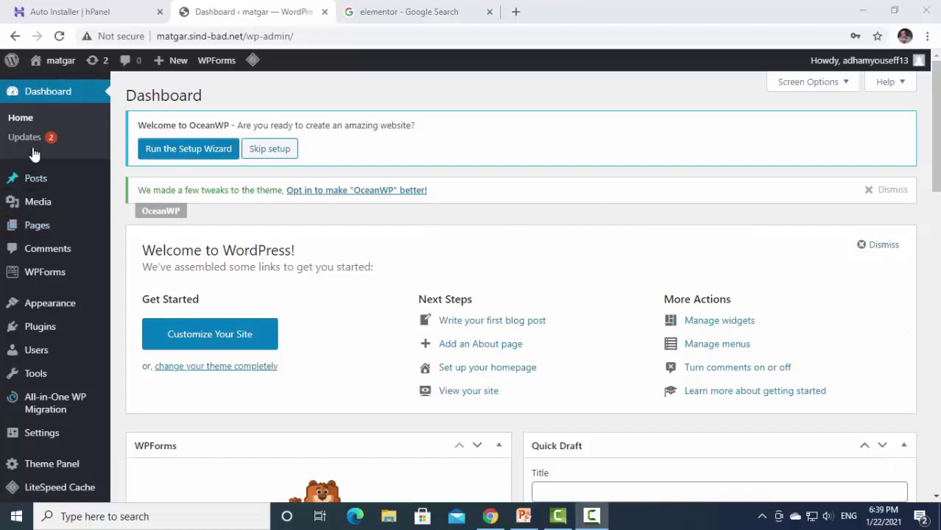
# Visit Plugins, Add New and WPForms, ending on Installed Plugins with 6 plugins (4 active).
pyautogui.moveTo(22, 341)
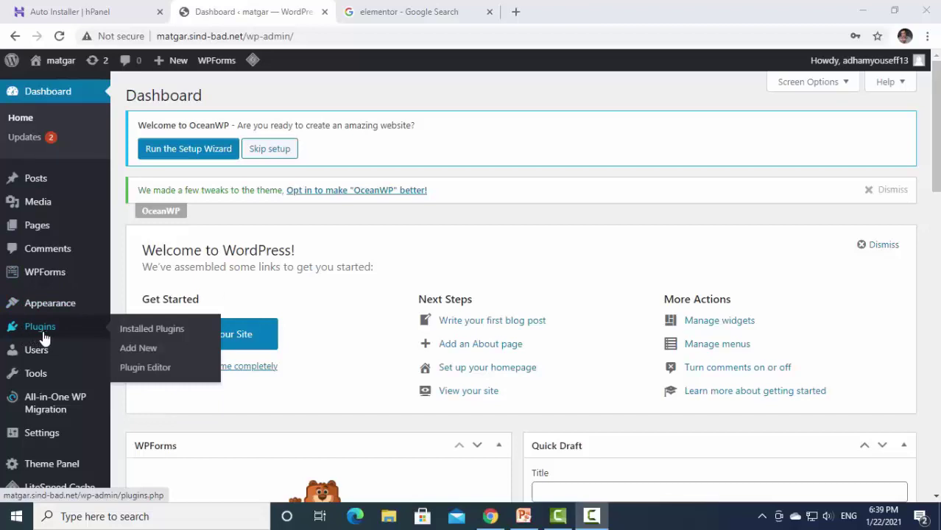
pyautogui.moveTo(47, 328)
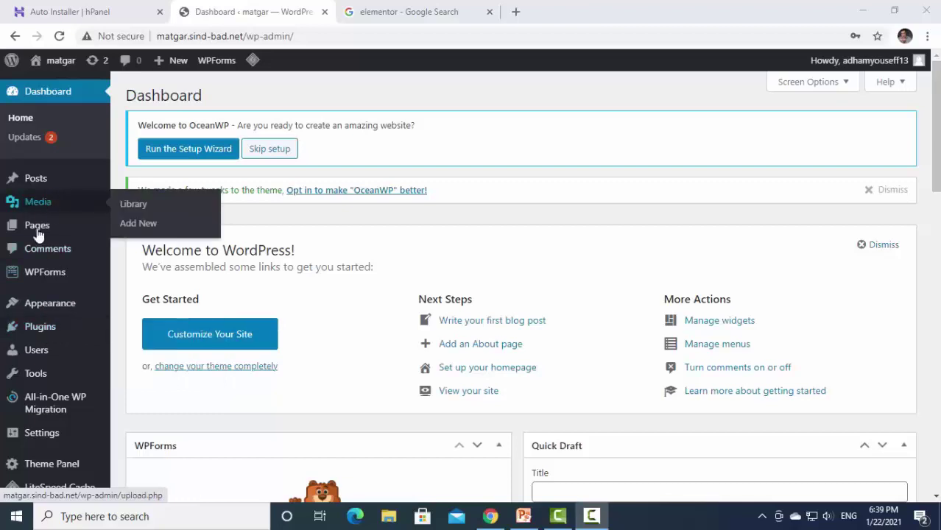
pyautogui.click(28, 335)
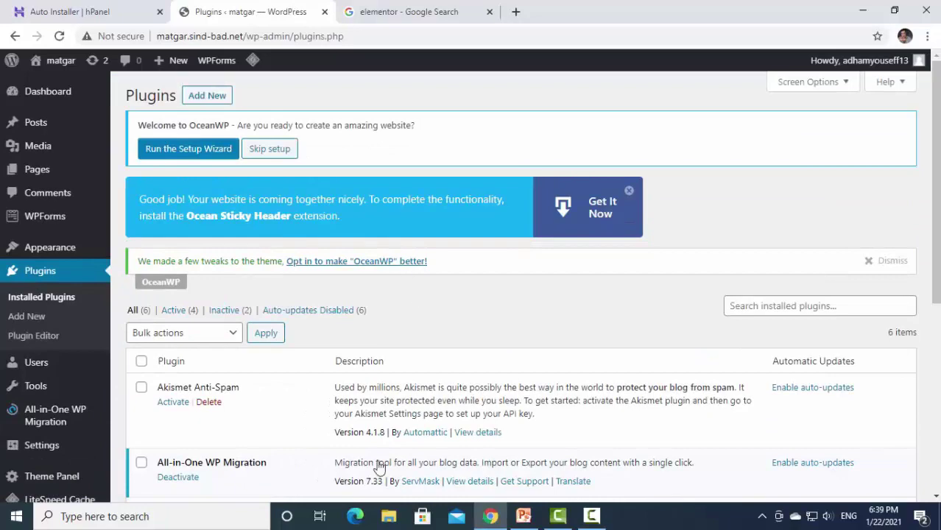
pyautogui.click(206, 94)
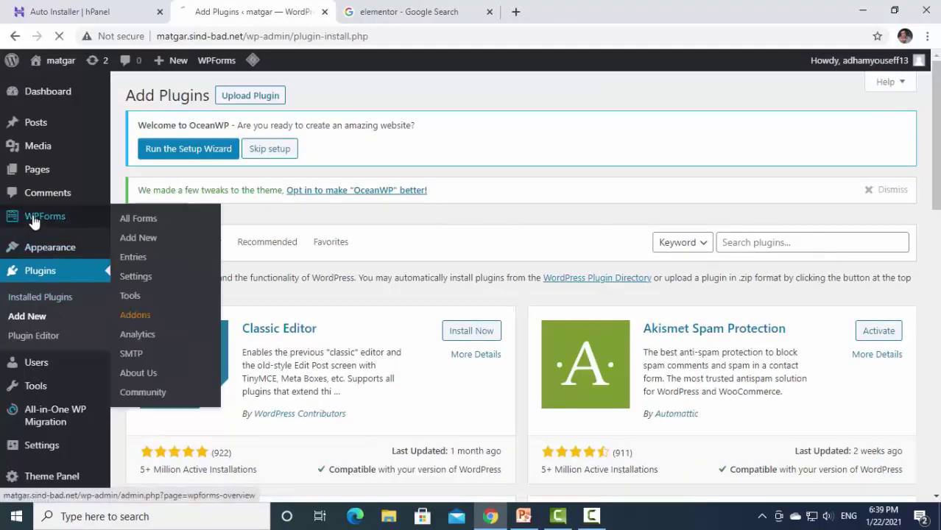
pyautogui.click(103, 229)
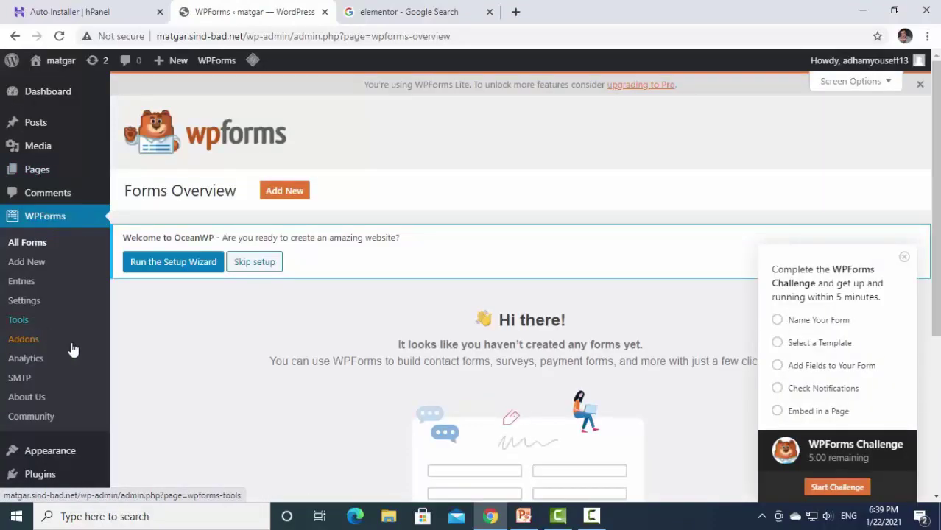
pyautogui.moveTo(46, 168)
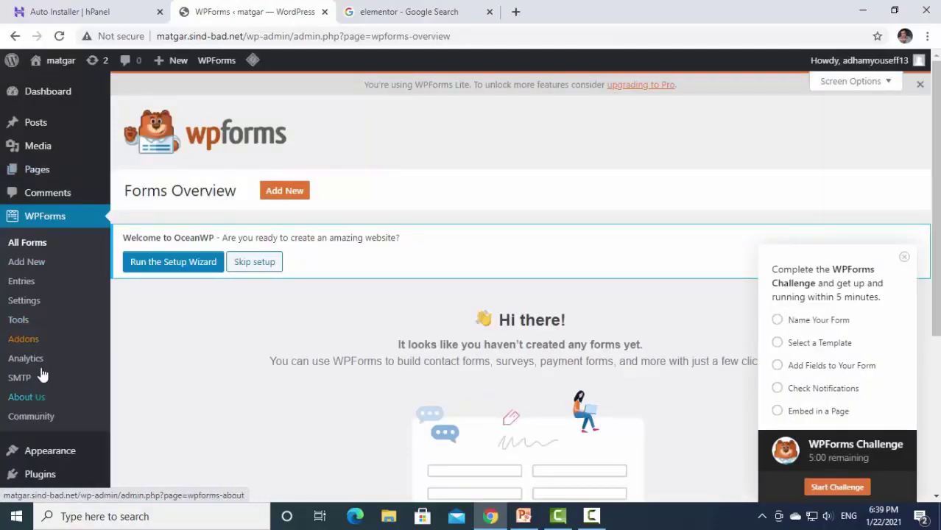
pyautogui.scroll(-1, 39, 284)
pyautogui.scroll(-1, 46, 401)
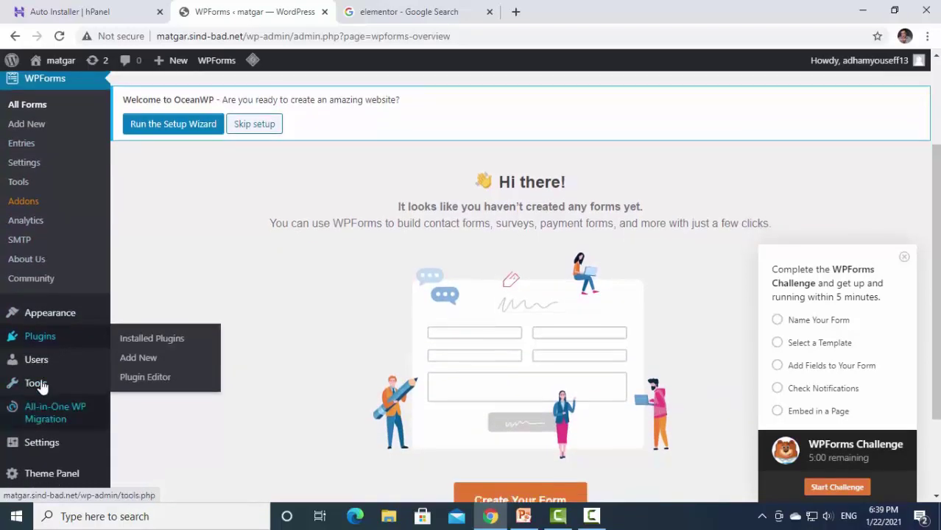
pyautogui.click(37, 341)
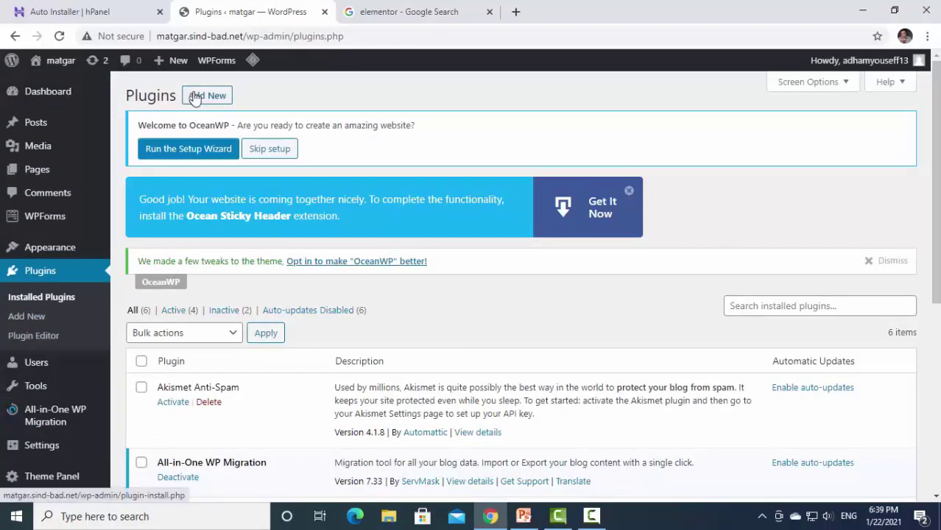
# On Add Plugins, enter a first misspelled Elementor search in the plugin directory.
pyautogui.click(194, 98)
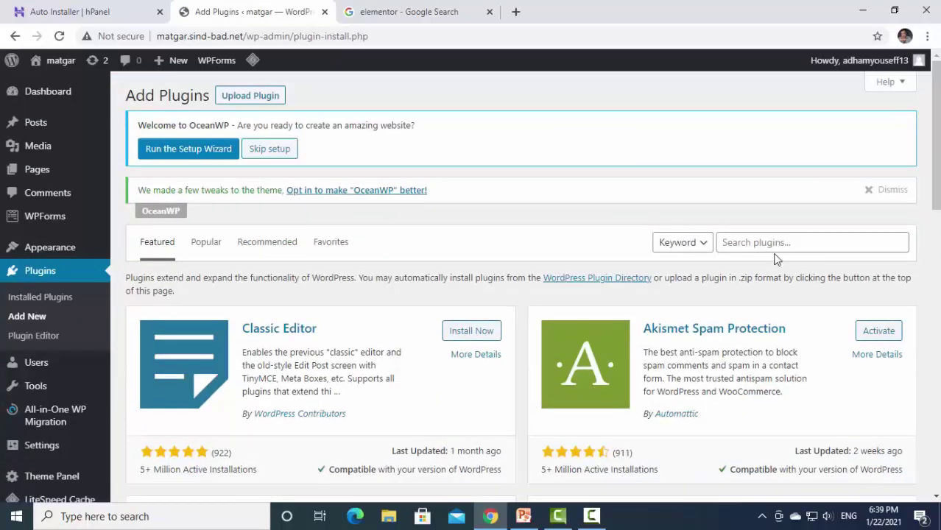
pyautogui.click(771, 243)
pyautogui.write('el')
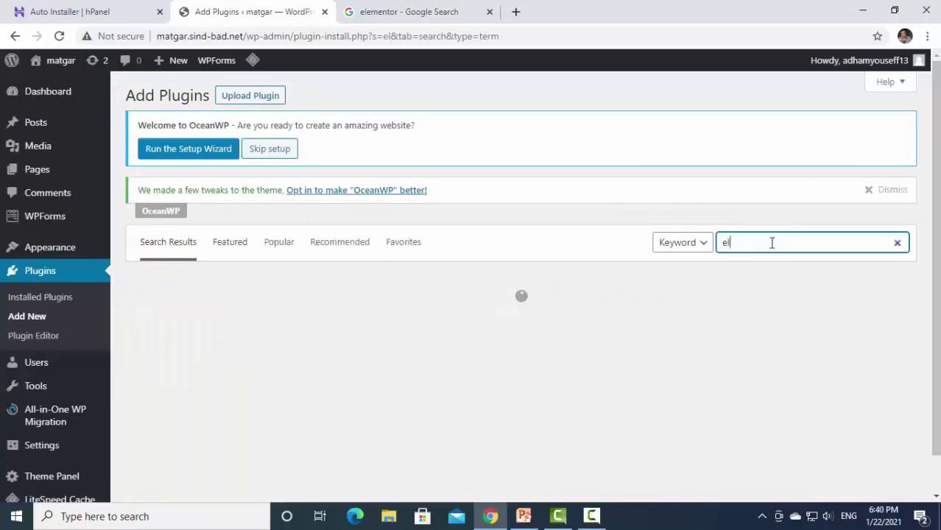
pyautogui.write('m')
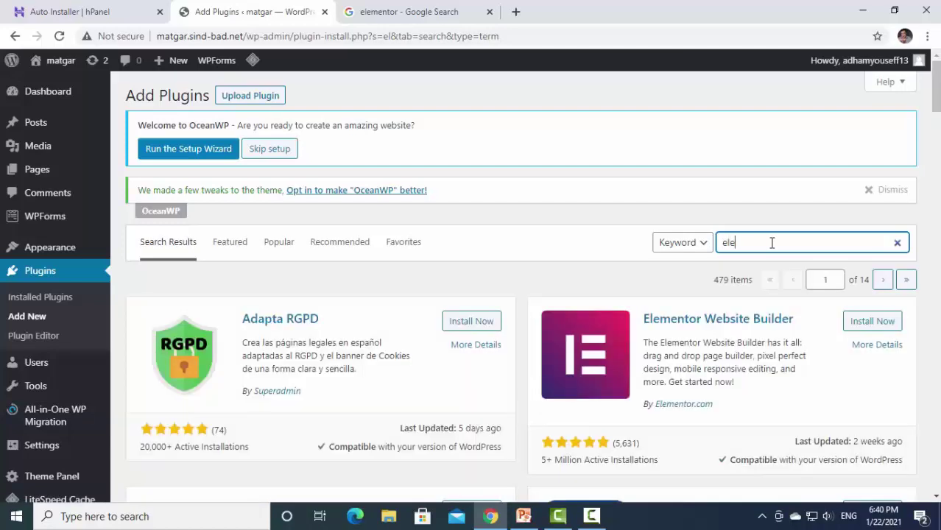
pyautogui.write('ment')
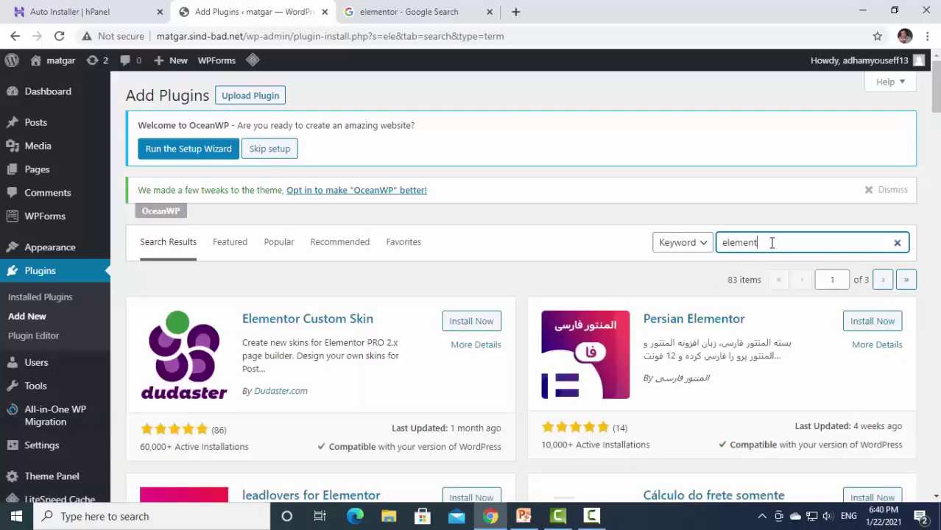
pyautogui.press('BackSpace')
pyautogui.write('ator')
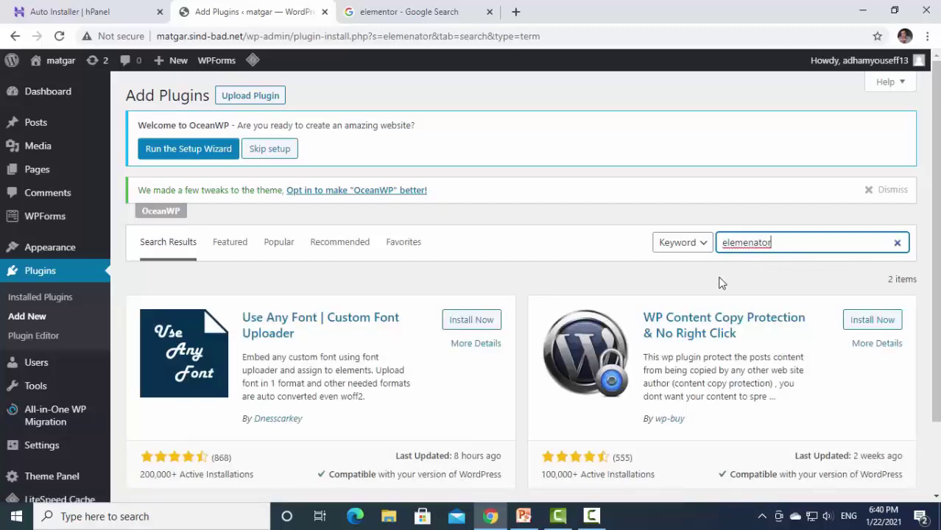
pyautogui.scroll(-2, 721, 283)
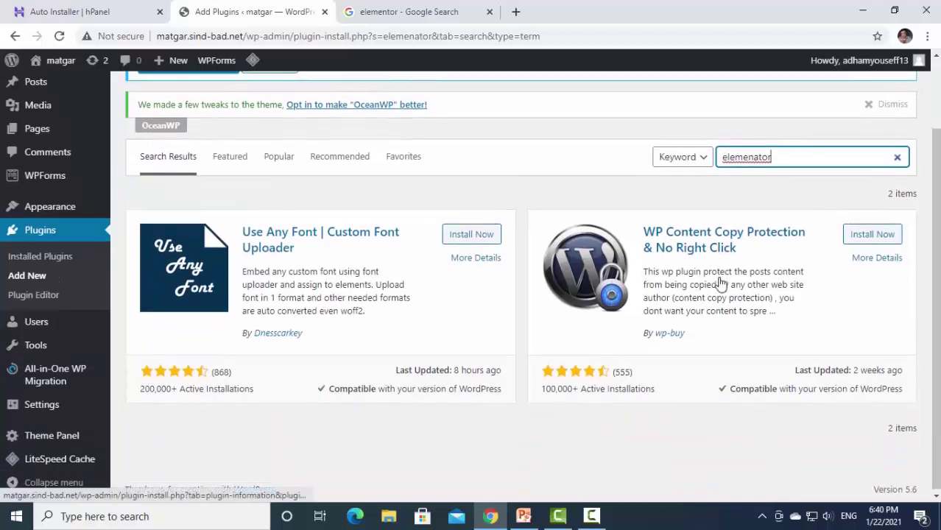
pyautogui.scroll(2, 720, 283)
# Retype the search as 'elemenator', then switch to the Google 'elementor' results tab.
pyautogui.press('BackSpace')
pyautogui.press('BackSpace')
pyautogui.press('BackSpace')
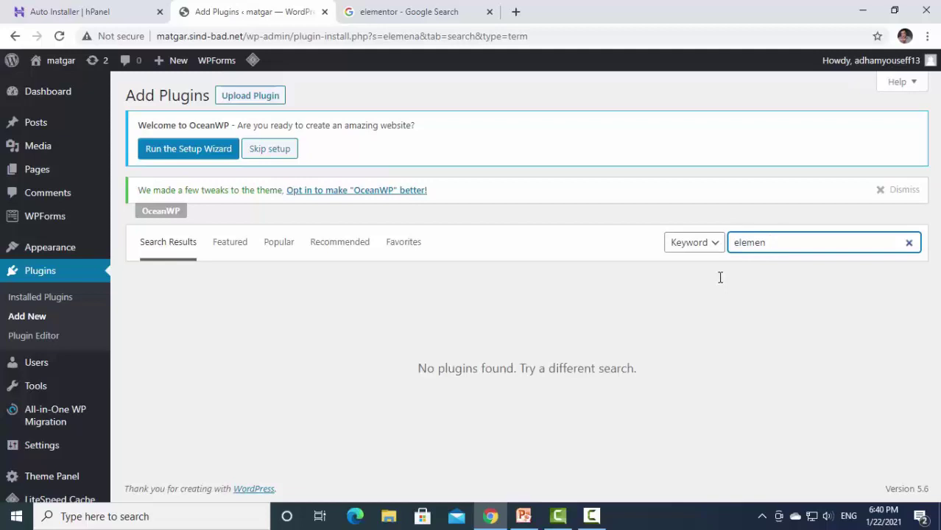
pyautogui.press('BackSpace')
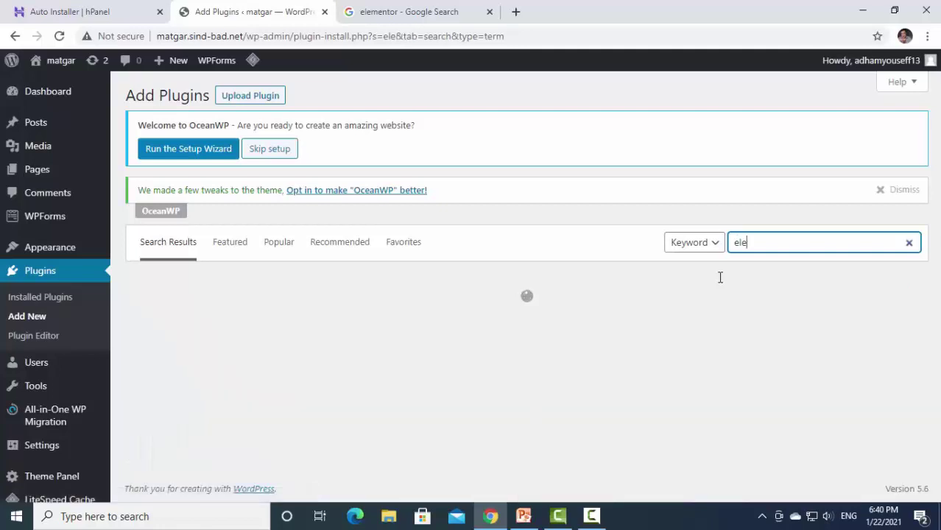
pyautogui.press('BackSpace')
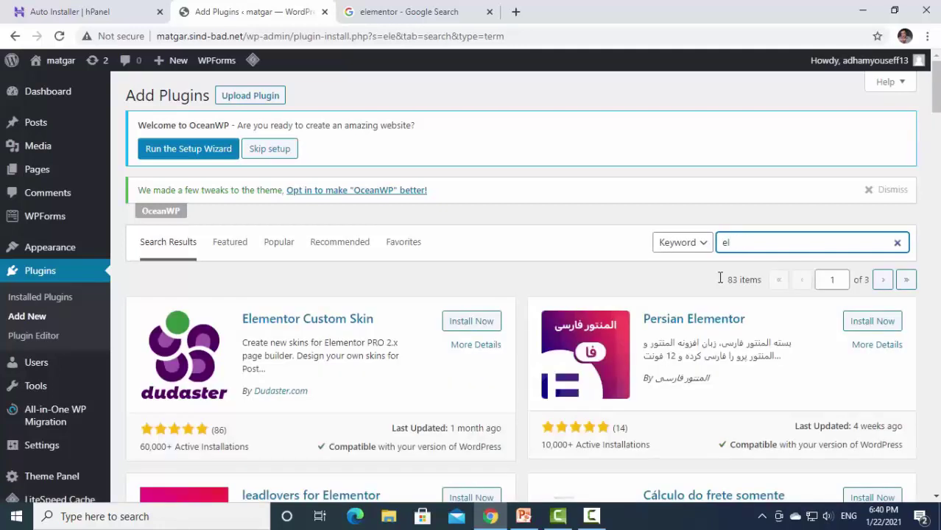
pyautogui.press('BackSpace')
pyautogui.press('BackSpace')
pyautogui.write('e')
pyautogui.write('lemen')
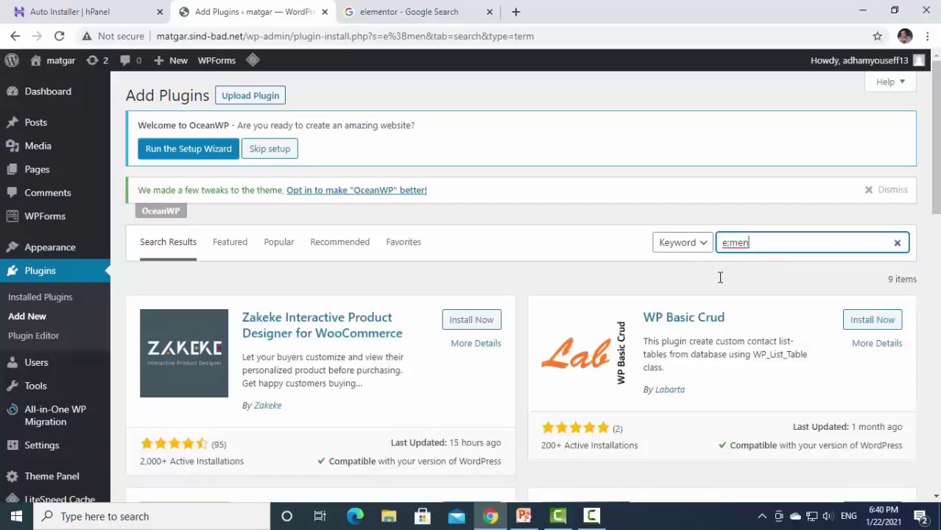
pyautogui.write('ato')
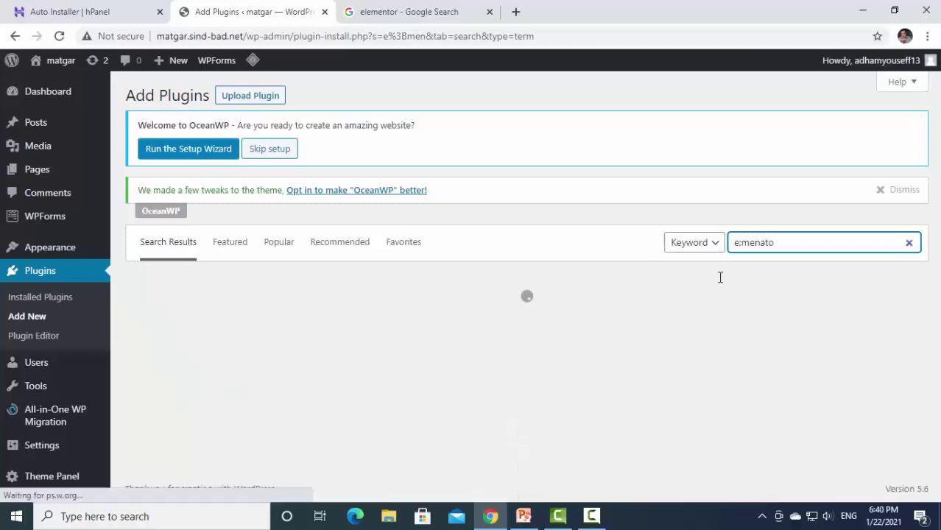
pyautogui.press('BackSpace')
pyautogui.press('BackSpace')
pyautogui.press('BackSpace')
pyautogui.press('BackSpace')
pyautogui.press('BackSpace')
pyautogui.press('BackSpace')
pyautogui.press('BackSpace')
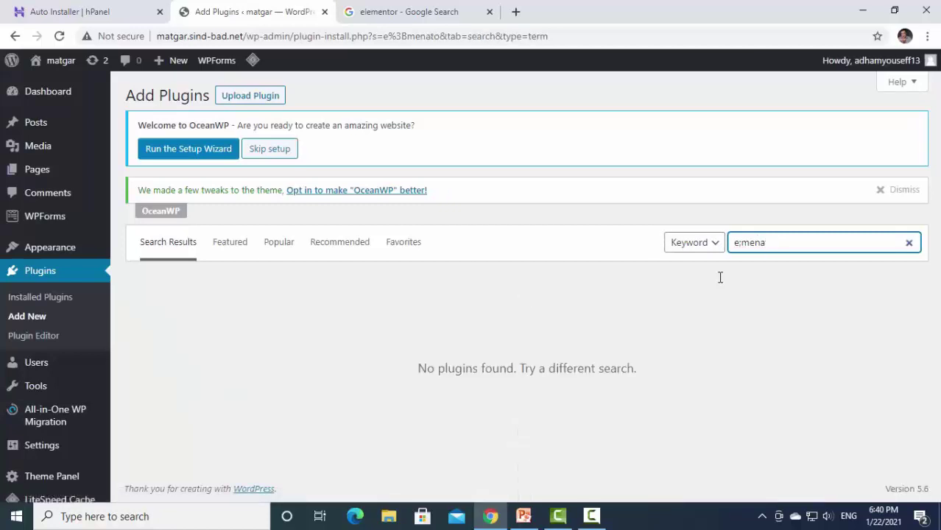
pyautogui.write('lemen')
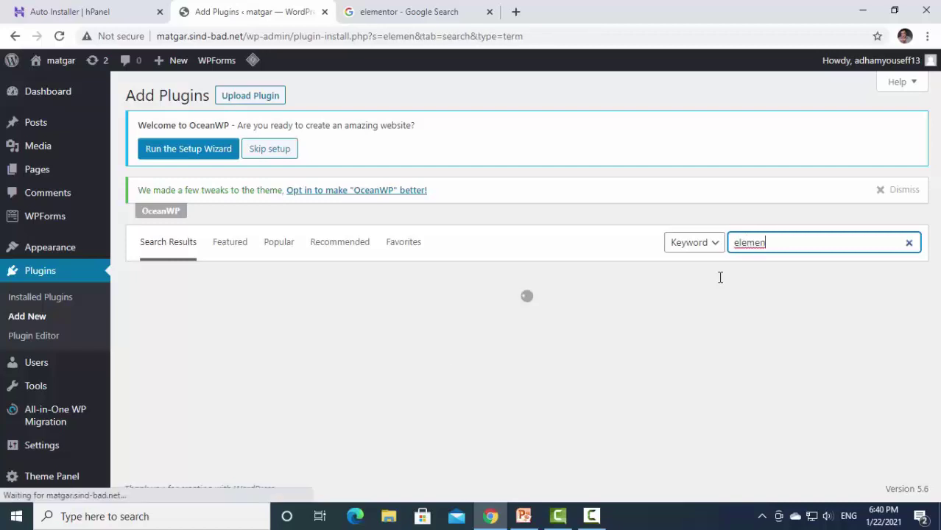
pyautogui.write('ator')
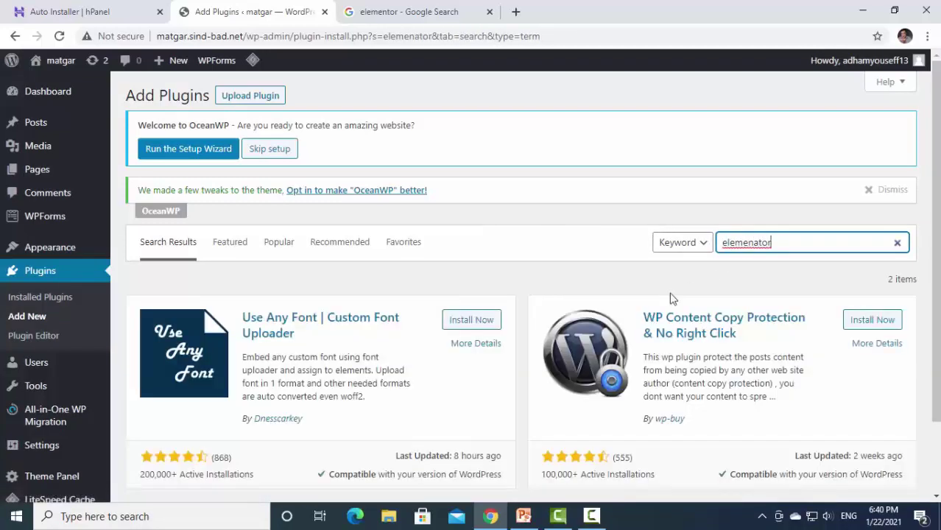
pyautogui.scroll(-2, 672, 294)
pyautogui.scroll(2, 727, 280)
pyautogui.press('BackSpace')
pyautogui.press('BackSpace')
pyautogui.press('BackSpace')
pyautogui.press('BackSpace')
pyautogui.press('BackSpace')
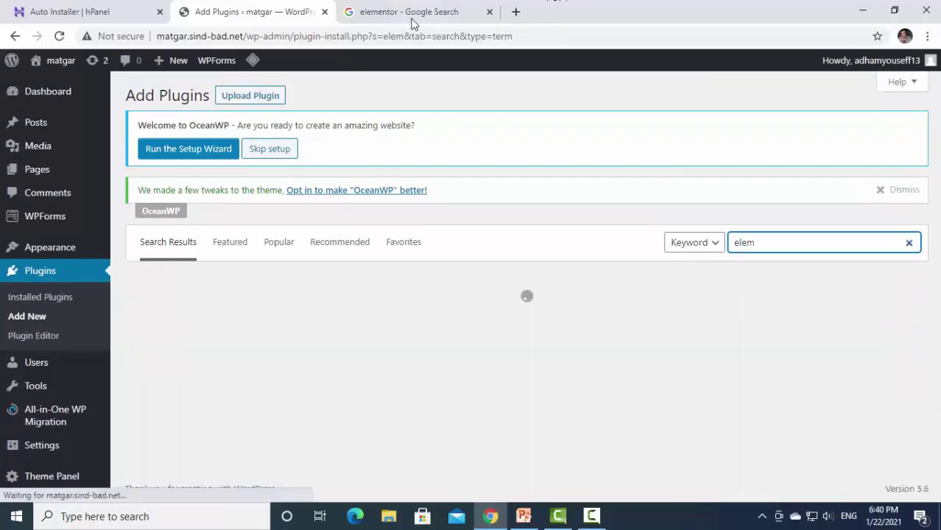
pyautogui.click(410, 16)
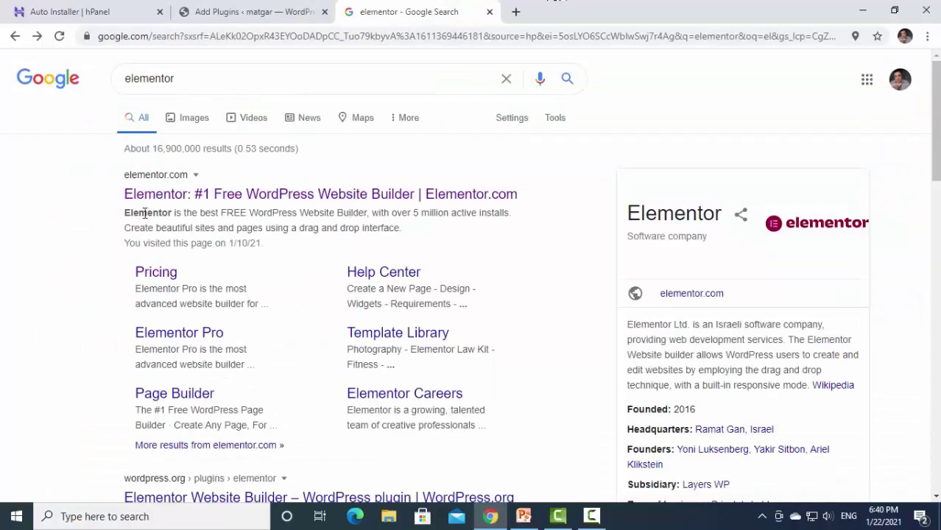
# Copy 'elementor' from Google and paste it over 'elem' in the plugin search.
pyautogui.moveTo(184, 81); pyautogui.dragTo(105, 80)
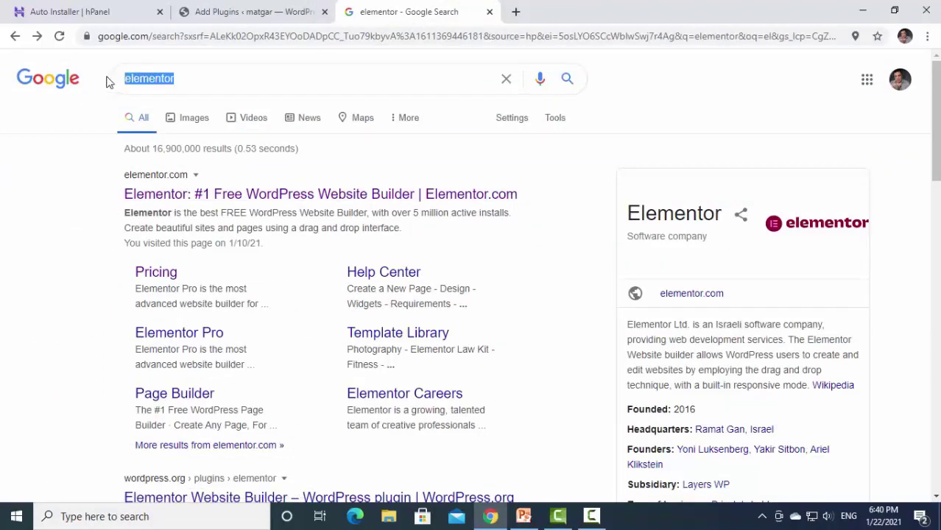
pyautogui.rightClick(121, 78)
pyautogui.click(163, 128)
pyautogui.click(221, 14)
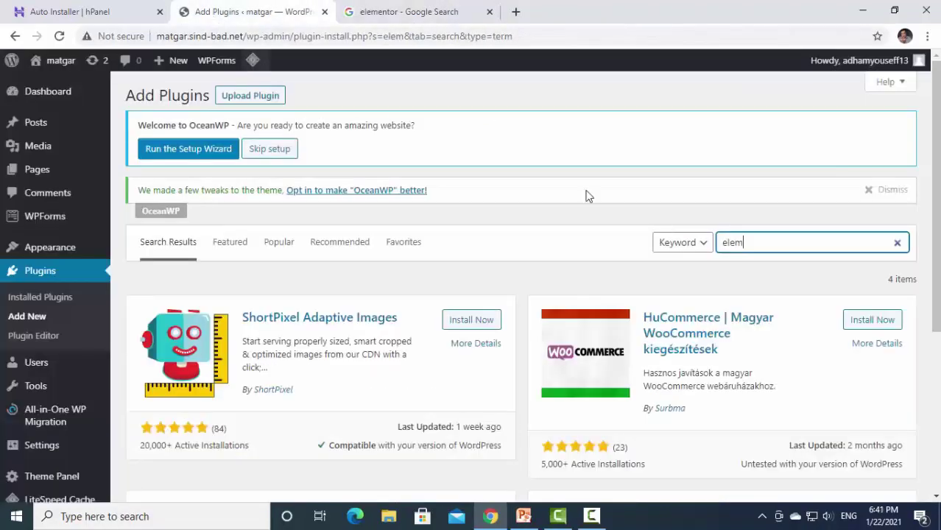
pyautogui.moveTo(758, 236); pyautogui.dragTo(712, 246)
pyautogui.rightClick(727, 243)
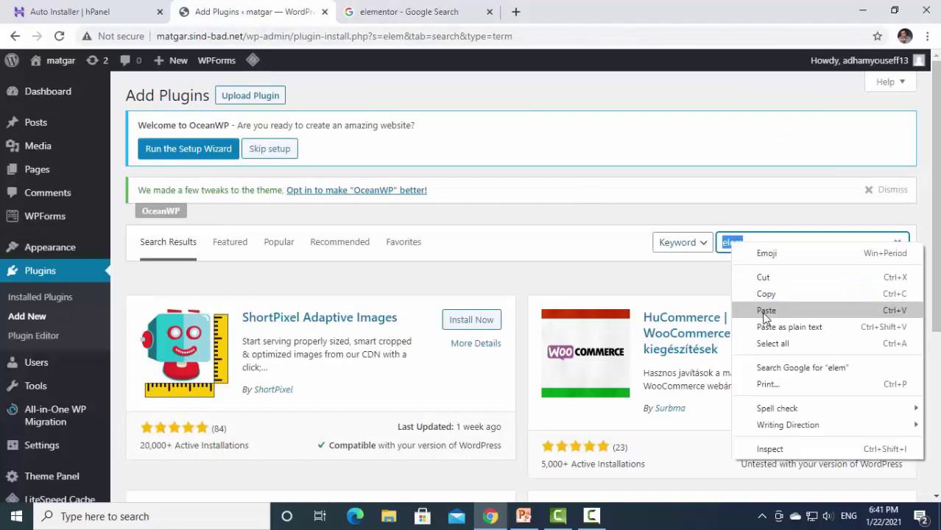
pyautogui.click(761, 314)
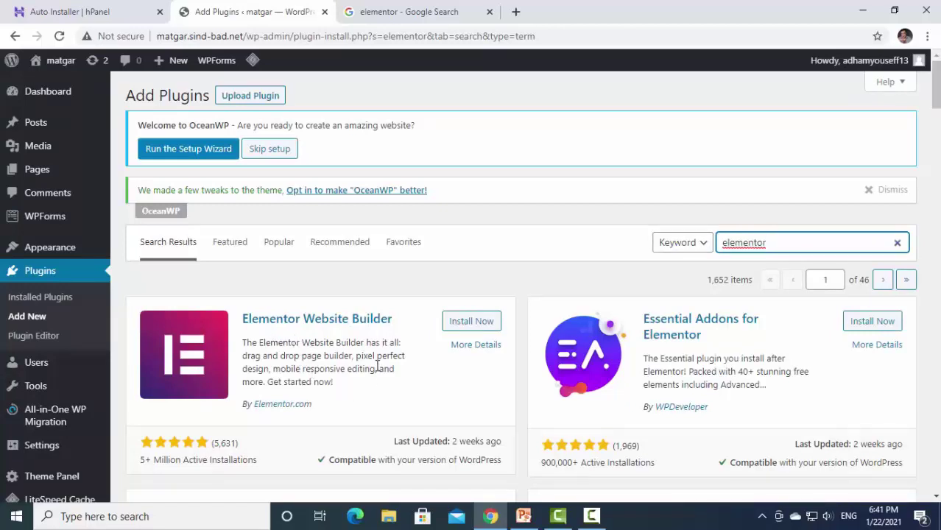
# Start installing Elementor Website Builder from its card in the 'elementor' search results.
pyautogui.scroll(-1, 377, 365)
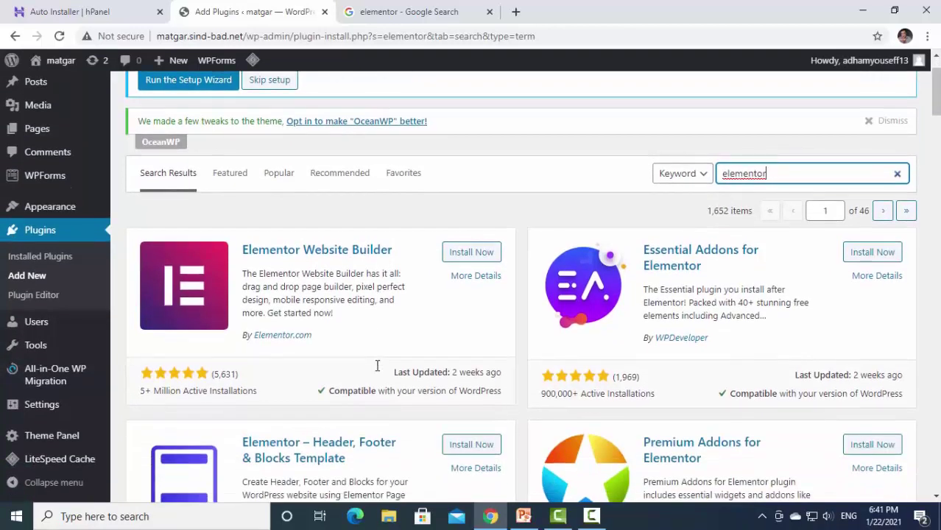
pyautogui.click(472, 253)
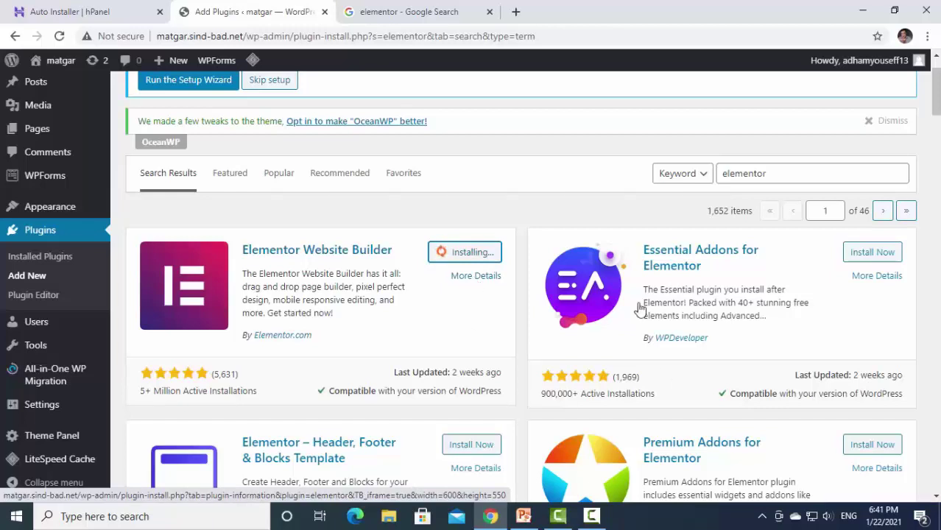
pyautogui.scroll(2, 434, 335)
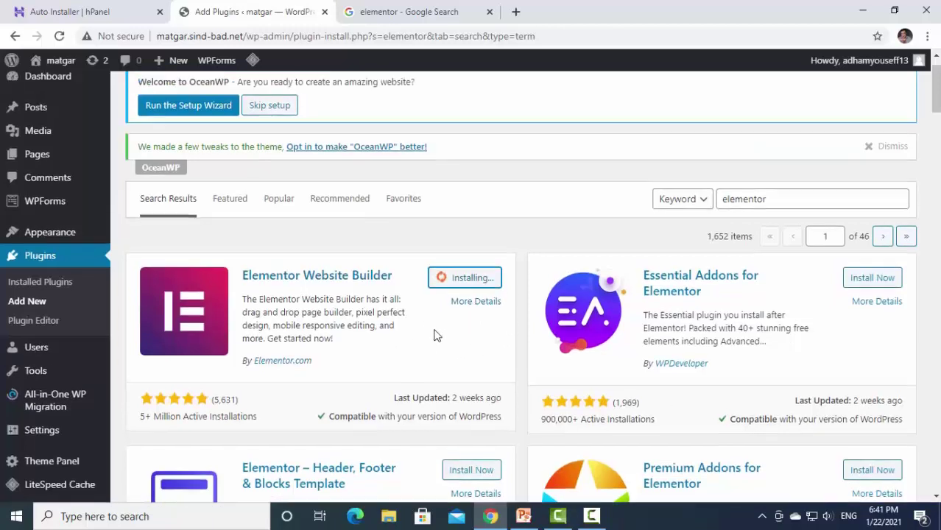
pyautogui.click(42, 179)
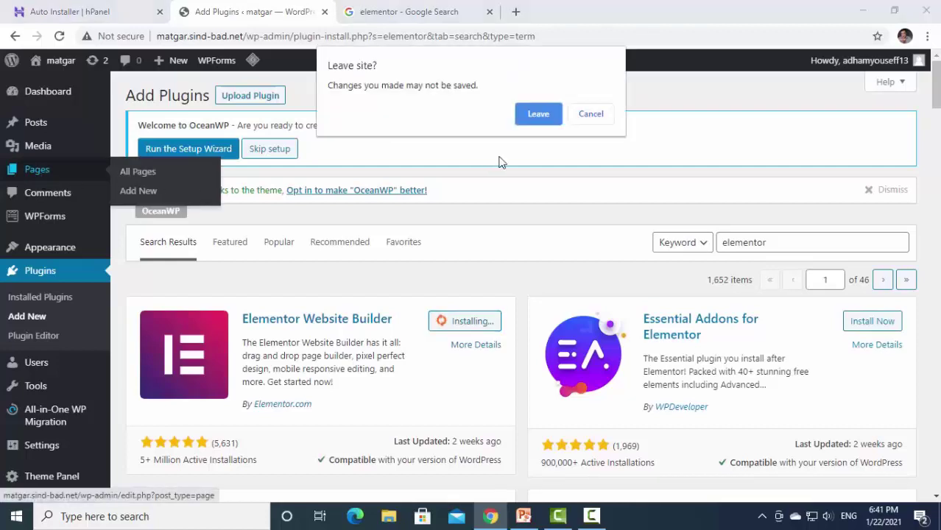
pyautogui.click(576, 118)
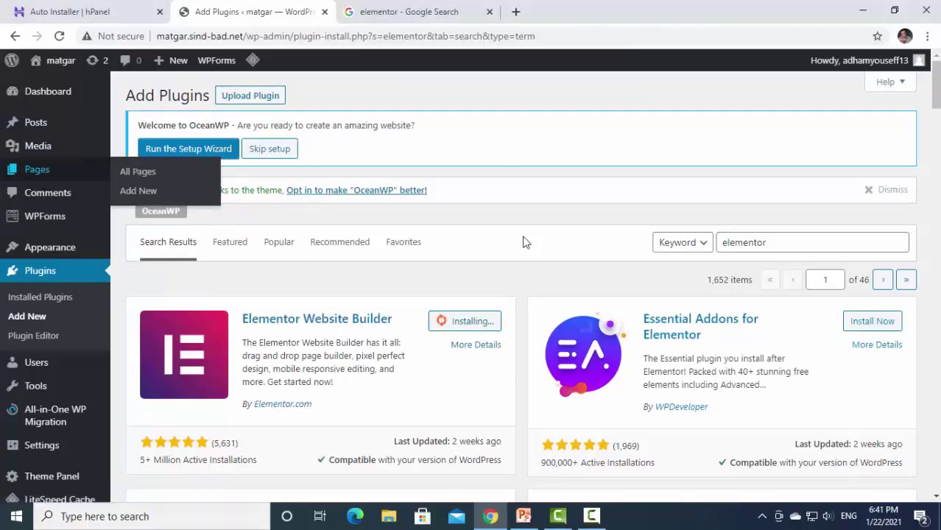
pyautogui.rightClick(65, 174)
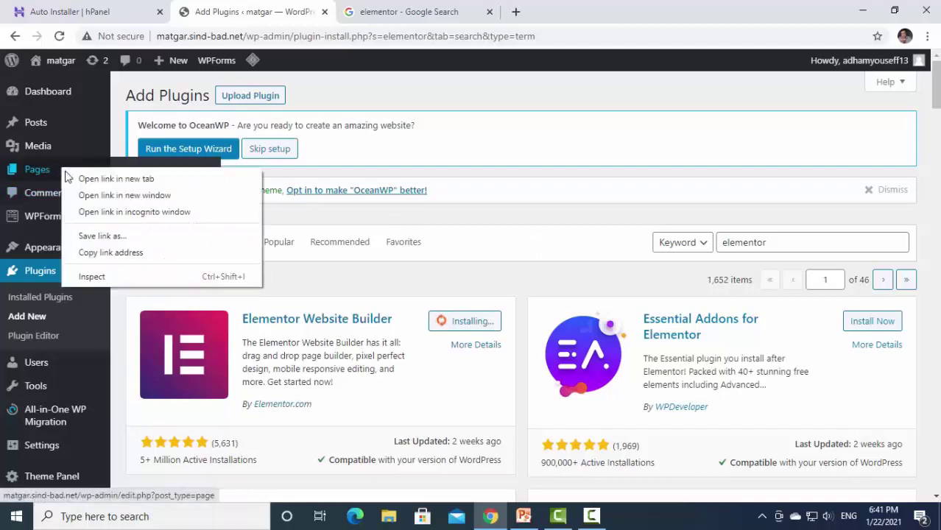
pyautogui.click(74, 179)
pyautogui.click(377, 11)
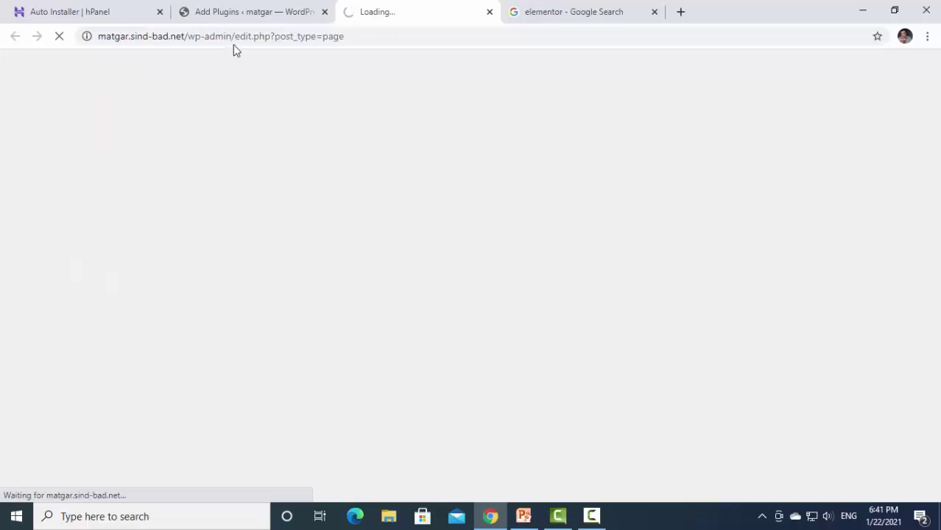
pyautogui.click(225, 11)
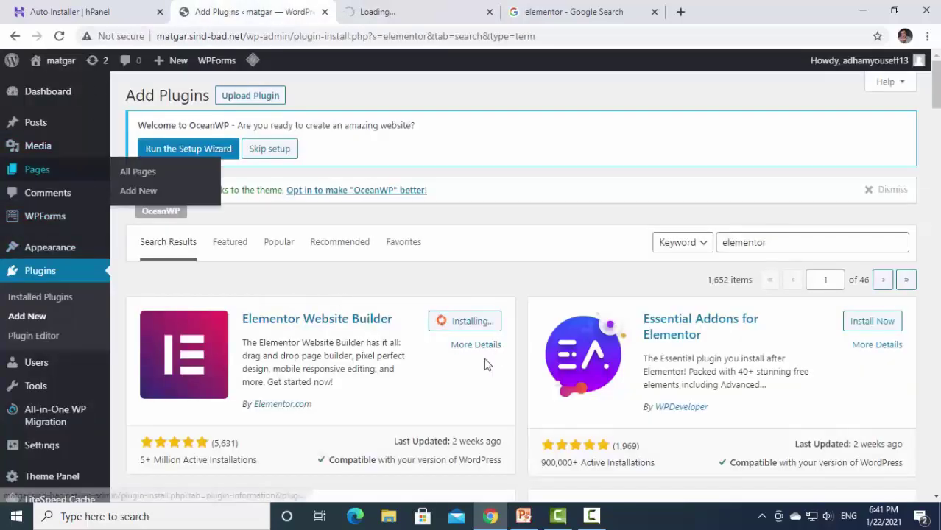
pyautogui.click(407, 14)
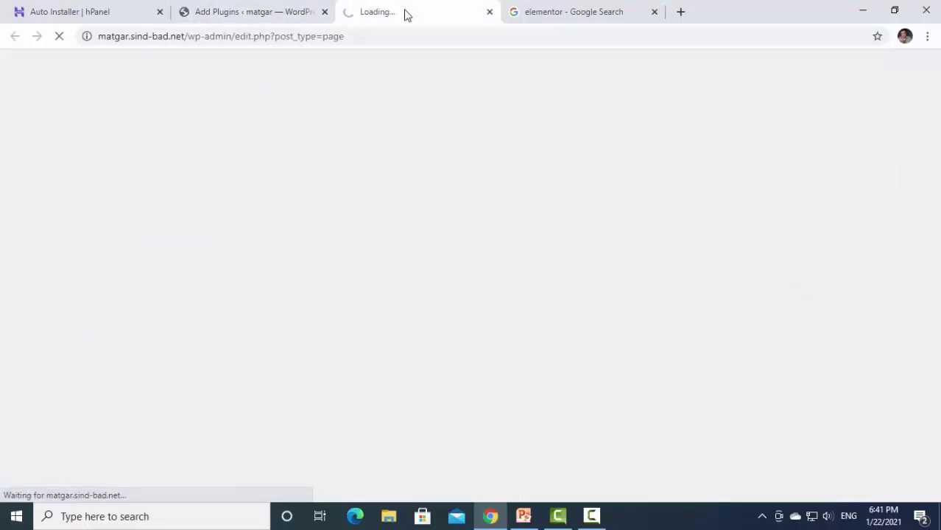
pyautogui.click(490, 12)
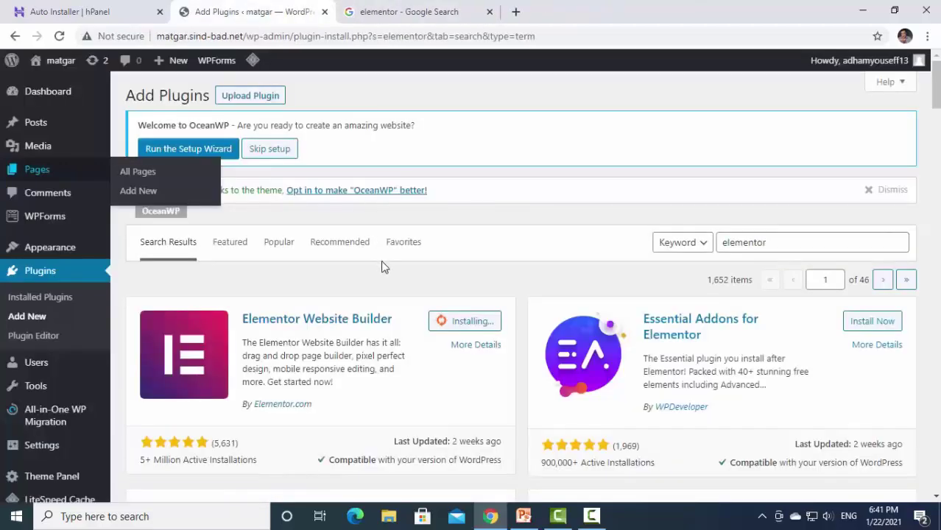
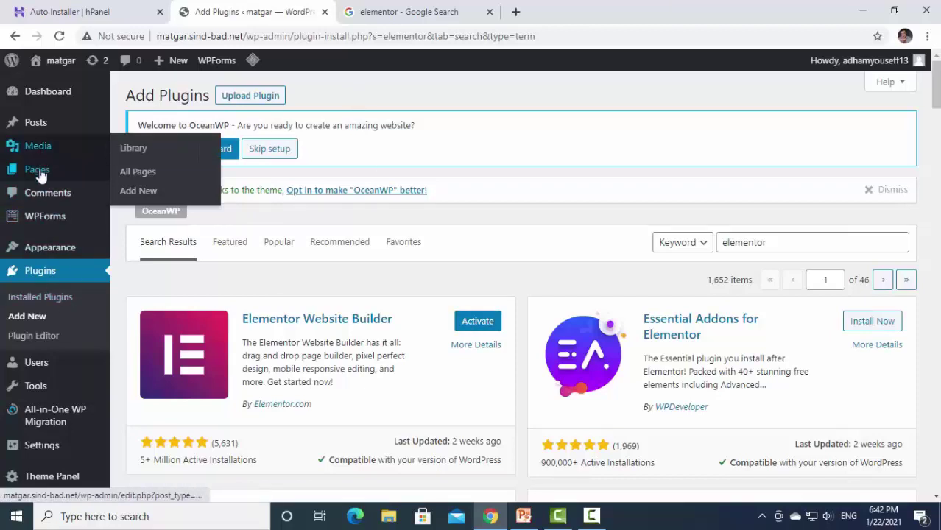
# Open Sample Page for editing in a new tab, then close it and return to the plugin results.
pyautogui.middleClick(128, 180)
pyautogui.click(413, 11)
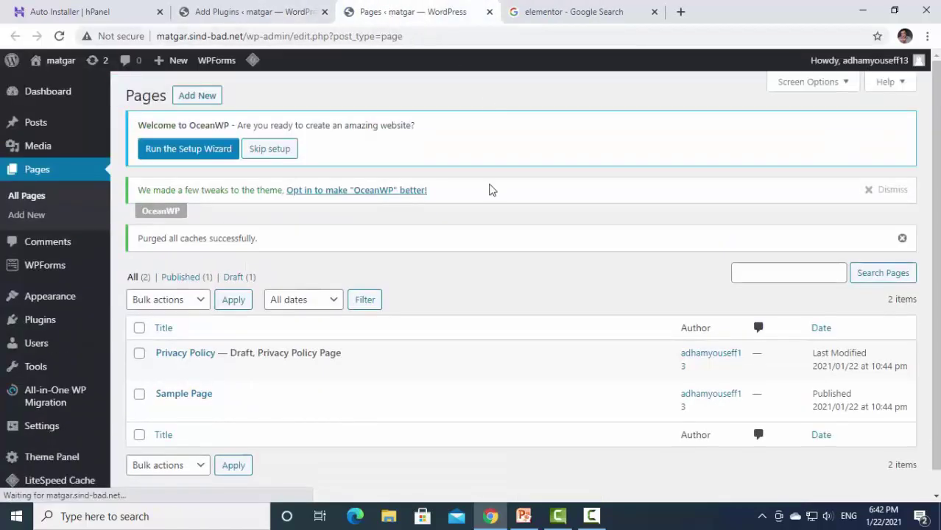
pyautogui.scroll(-1, 433, 260)
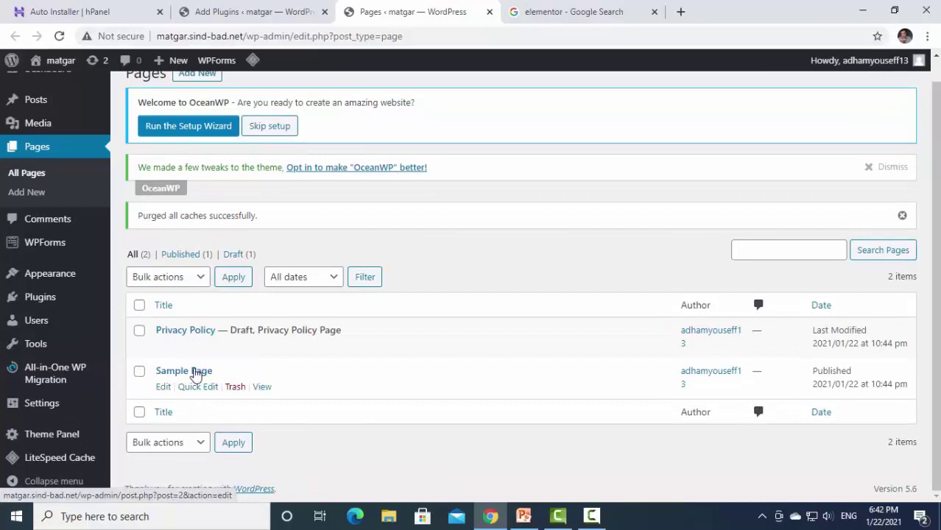
pyautogui.click(163, 387)
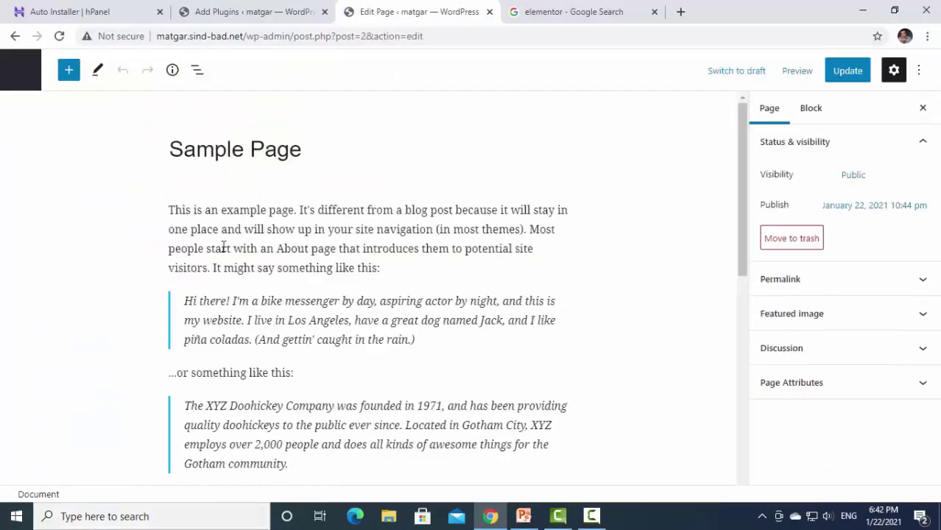
pyautogui.scroll(-10, 361, 267)
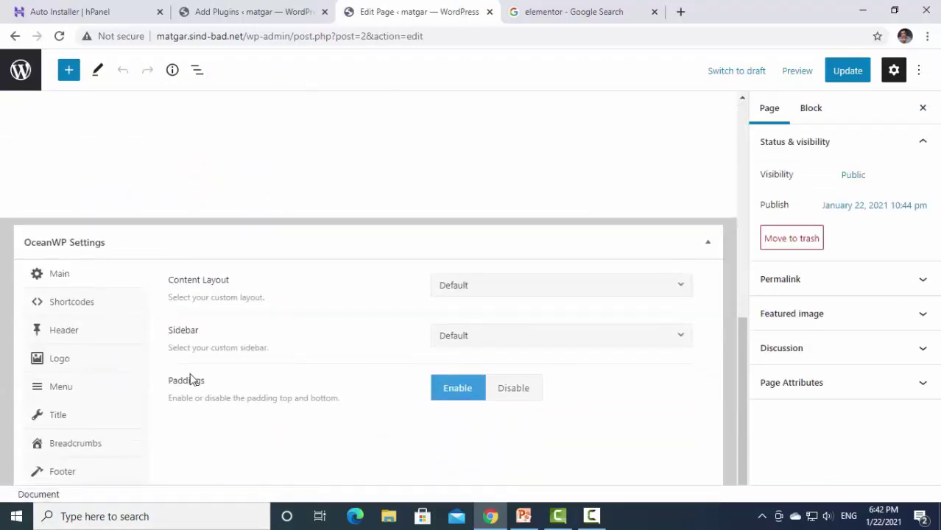
pyautogui.scroll(10, 193, 380)
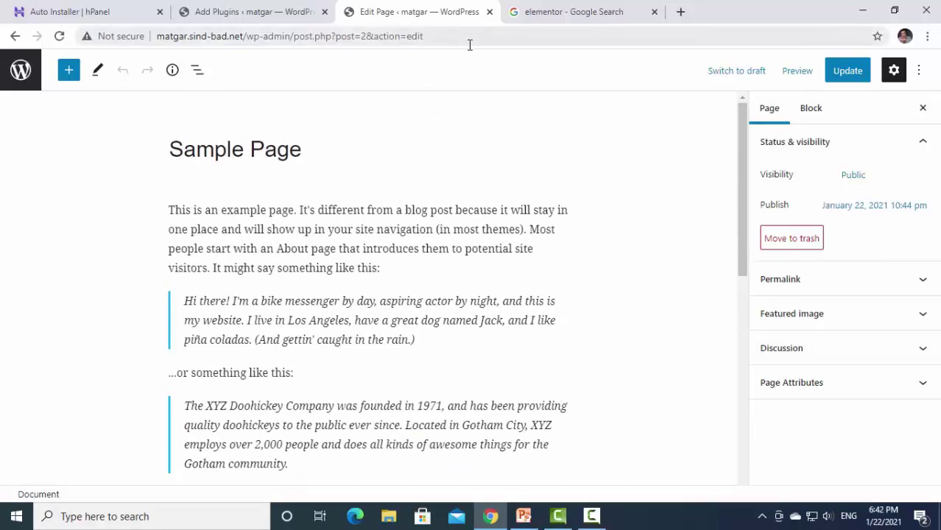
pyautogui.click(489, 11)
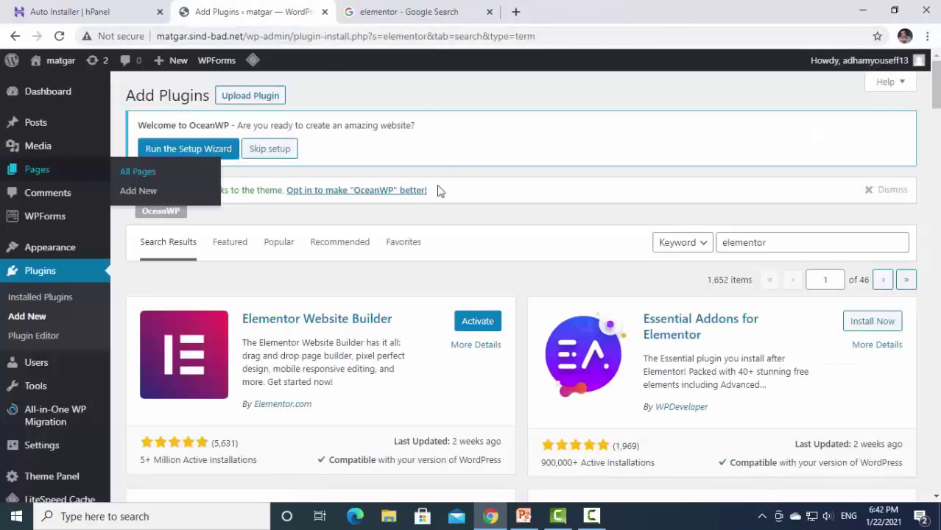
# Activate Elementor Website Builder, dismiss its Getting Started screen, and open Sample Page from Pages.
pyautogui.click(474, 324)
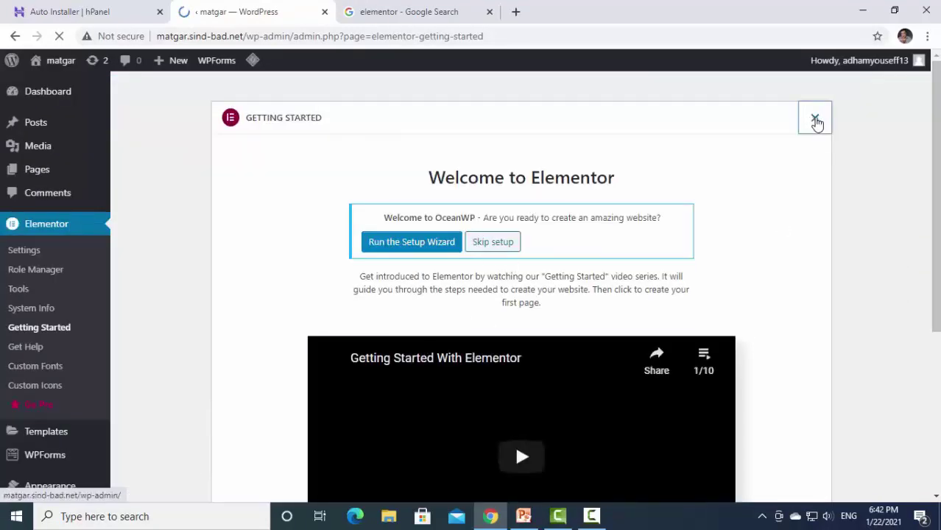
pyautogui.click(814, 120)
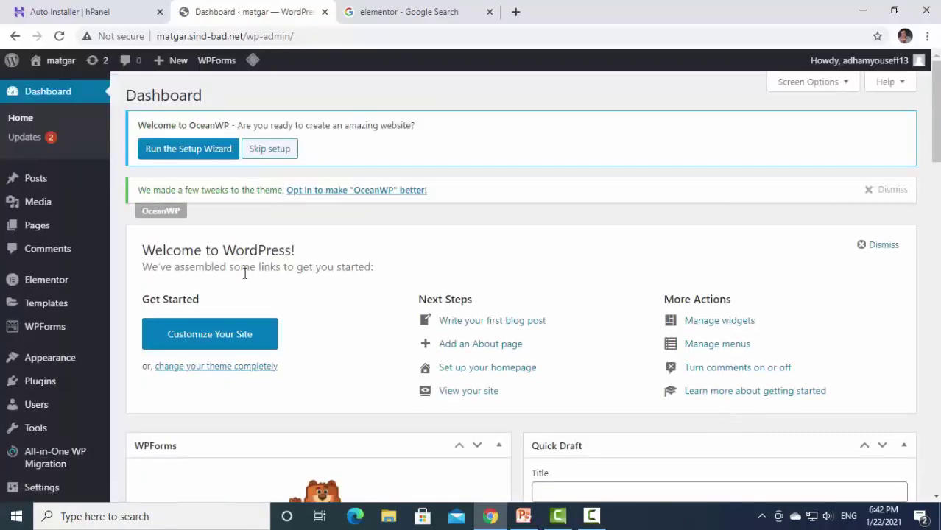
pyautogui.click(28, 230)
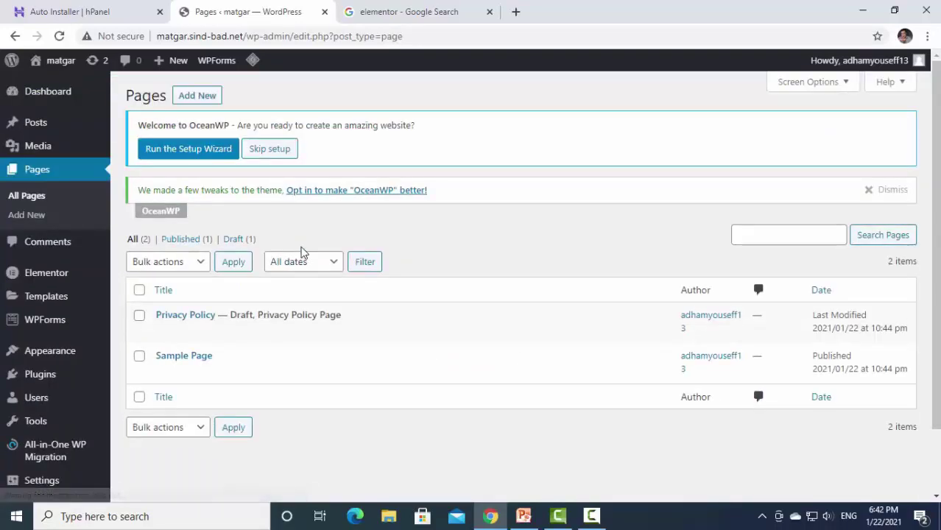
pyautogui.click(163, 371)
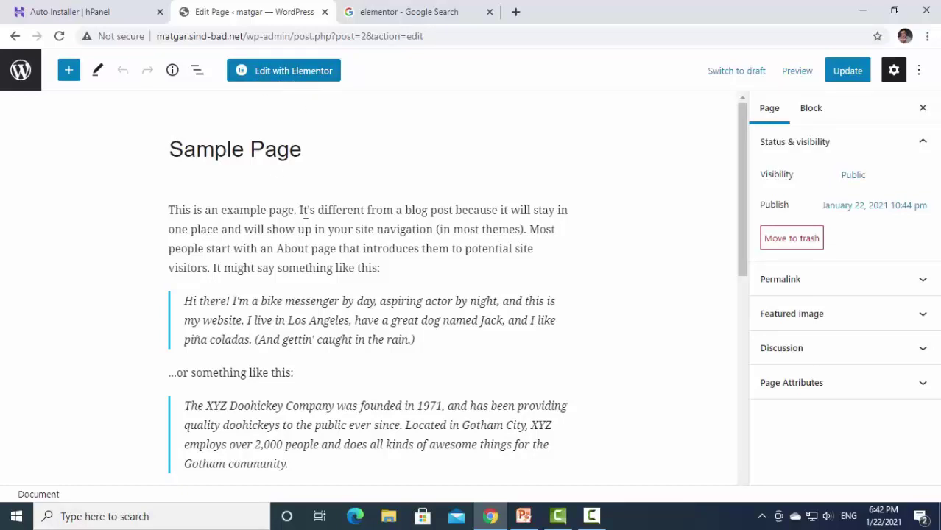
pyautogui.scroll(-3, 324, 265)
pyautogui.scroll(3, 317, 221)
# Load Sample Page into the Elementor editor.
pyautogui.click(308, 73)
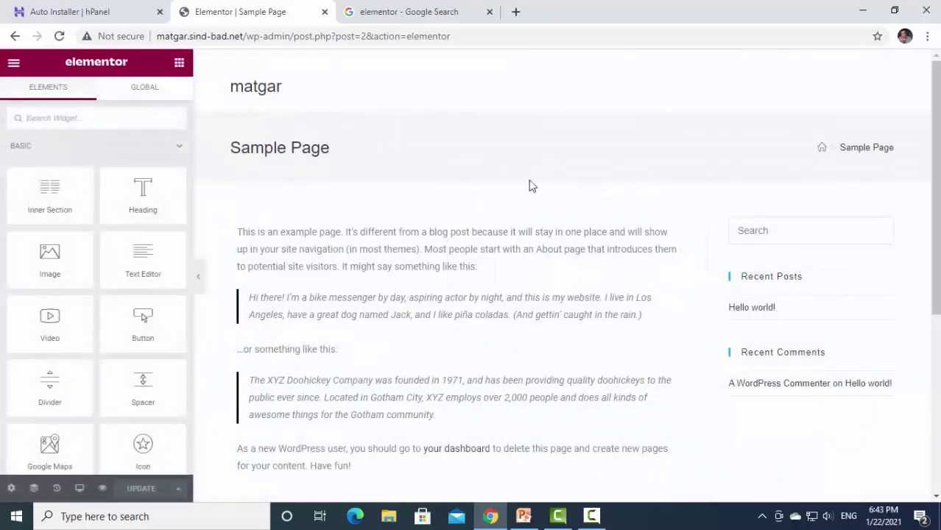
pyautogui.scroll(-5, 504, 296)
pyautogui.scroll(5, 504, 295)
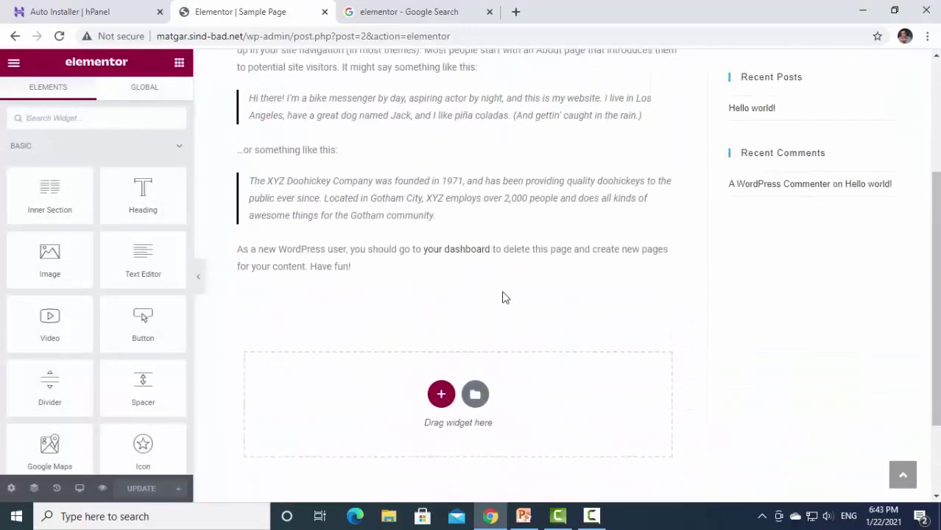
pyautogui.moveTo(343, 311); pyautogui.dragTo(237, 290)
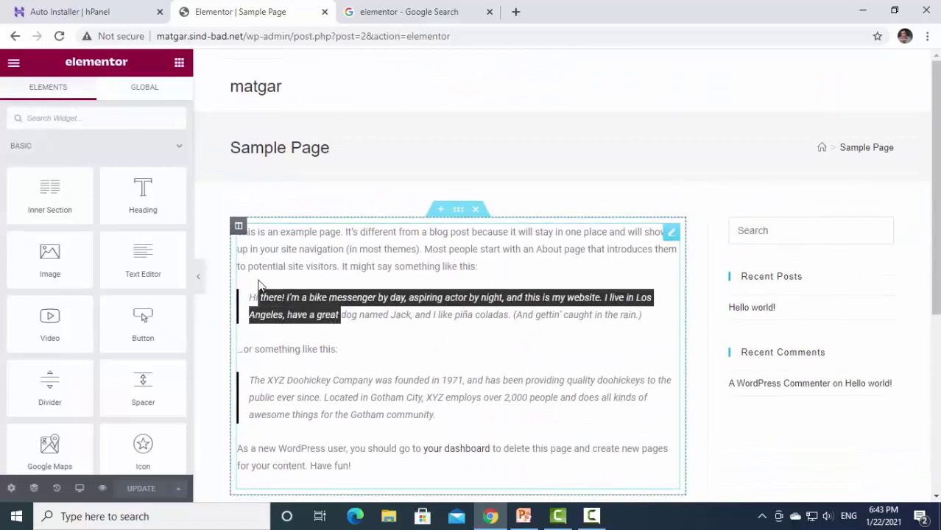
# Select the page's text widget, then go back twice to the WordPress Pages list.
pyautogui.click(315, 269)
pyautogui.scroll(-5, 371, 311)
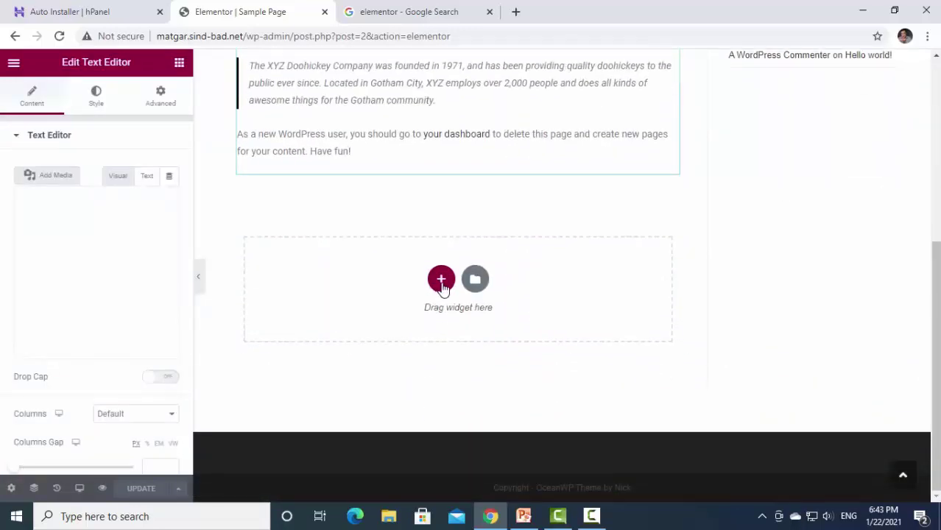
pyautogui.scroll(5, 549, 204)
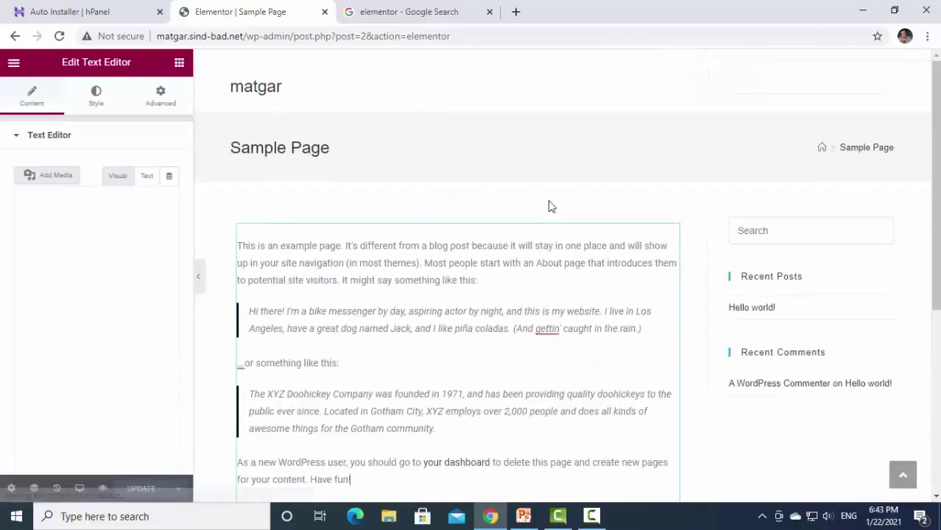
pyautogui.click(14, 36)
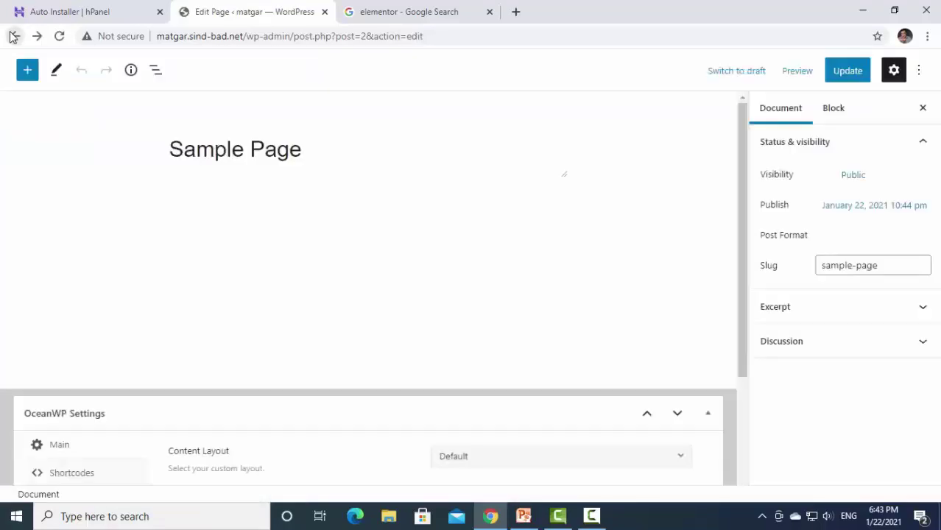
pyautogui.click(14, 36)
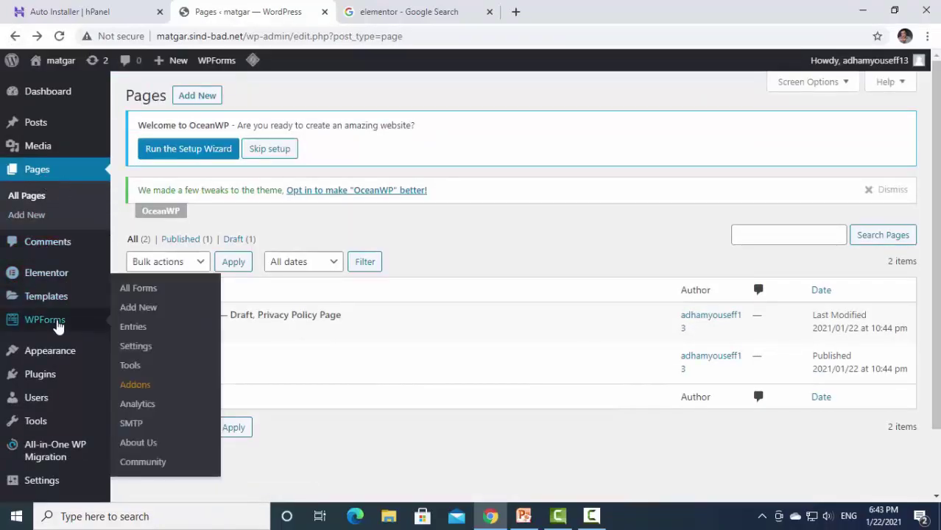
pyautogui.click(48, 375)
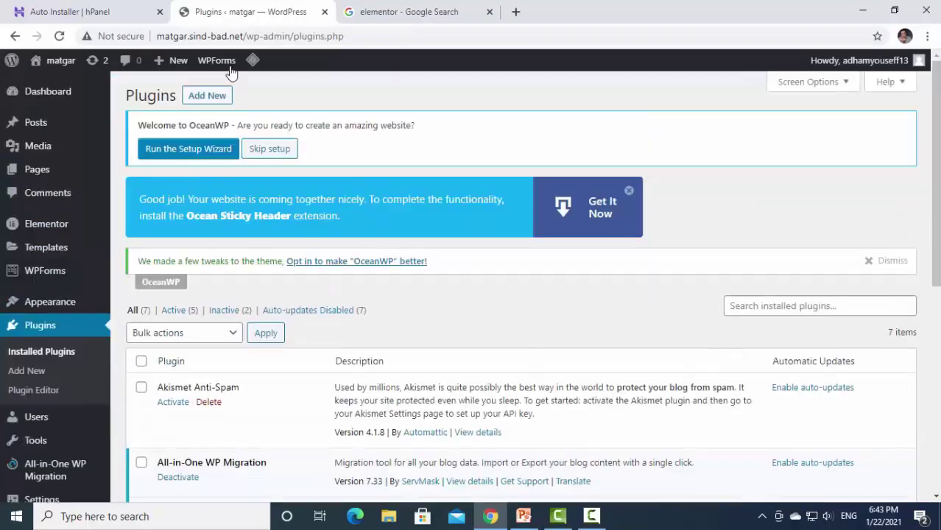
pyautogui.click(216, 95)
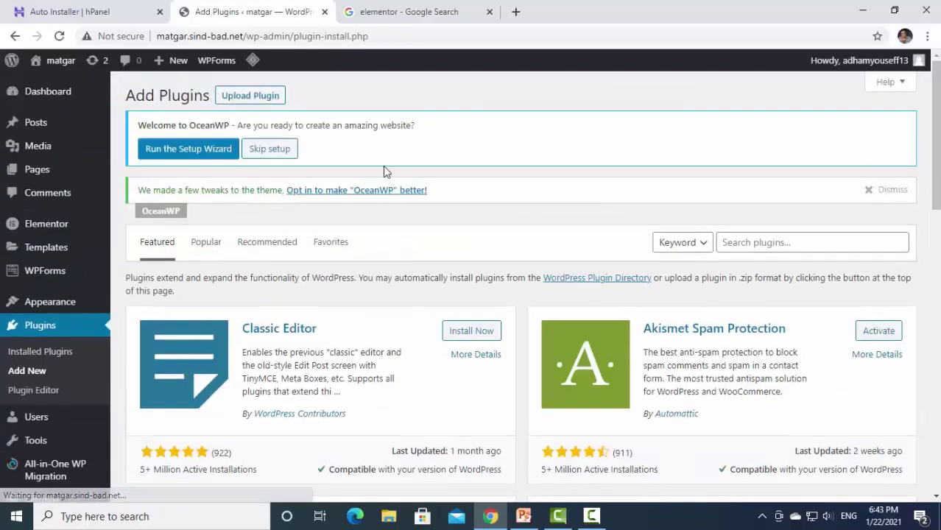
pyautogui.click(759, 242)
pyautogui.rightClick(762, 246)
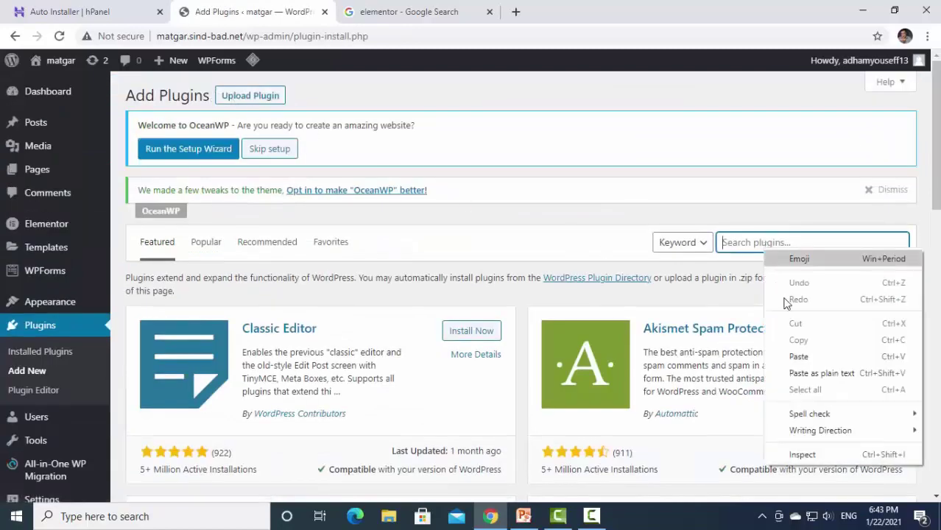
pyautogui.click(798, 357)
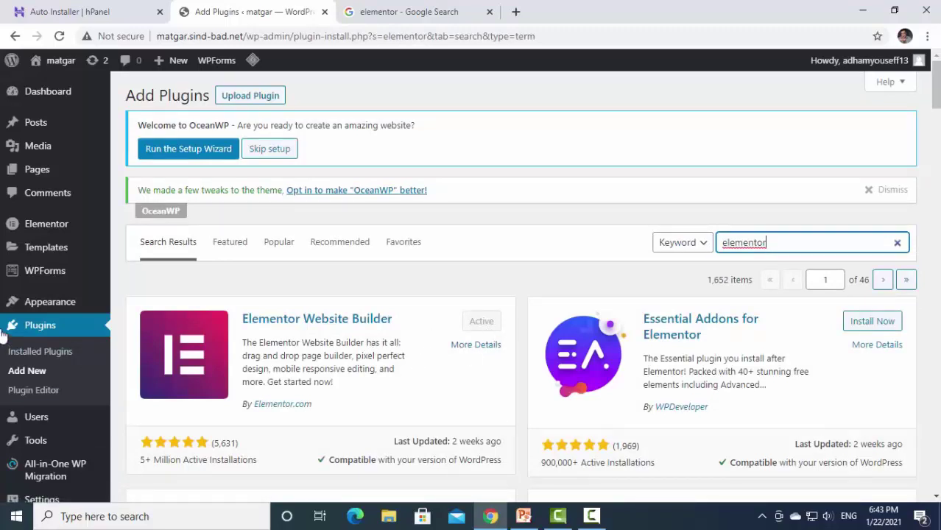
pyautogui.click(36, 182)
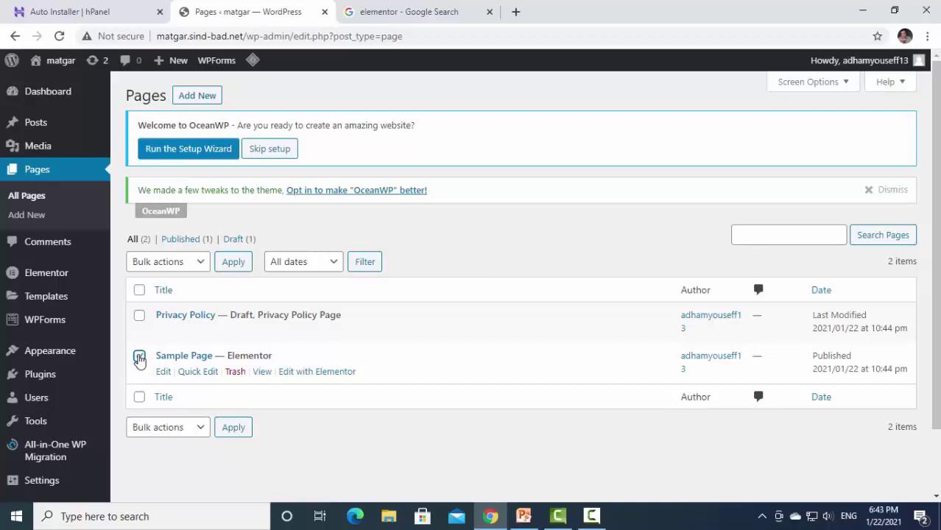
# Move Sample Page to the Trash with the Bulk actions menu.
pyautogui.click(139, 357)
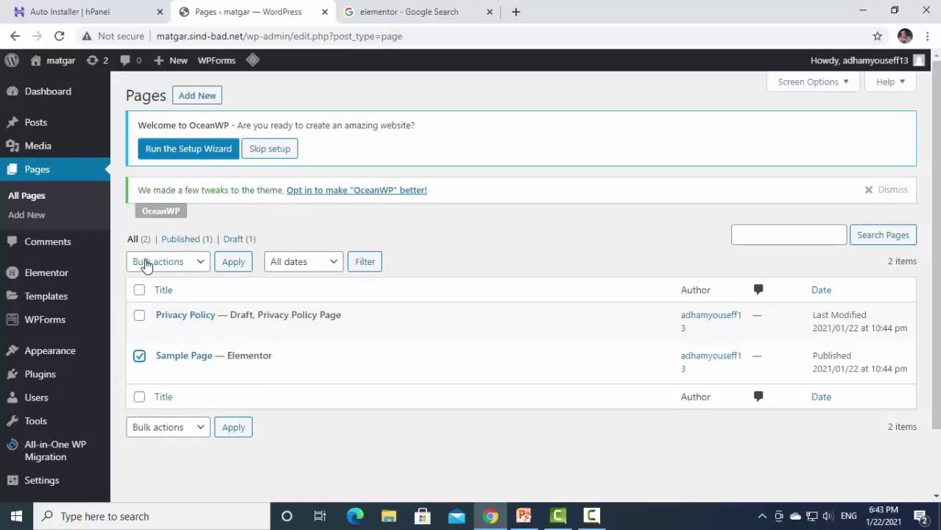
pyautogui.click(199, 265)
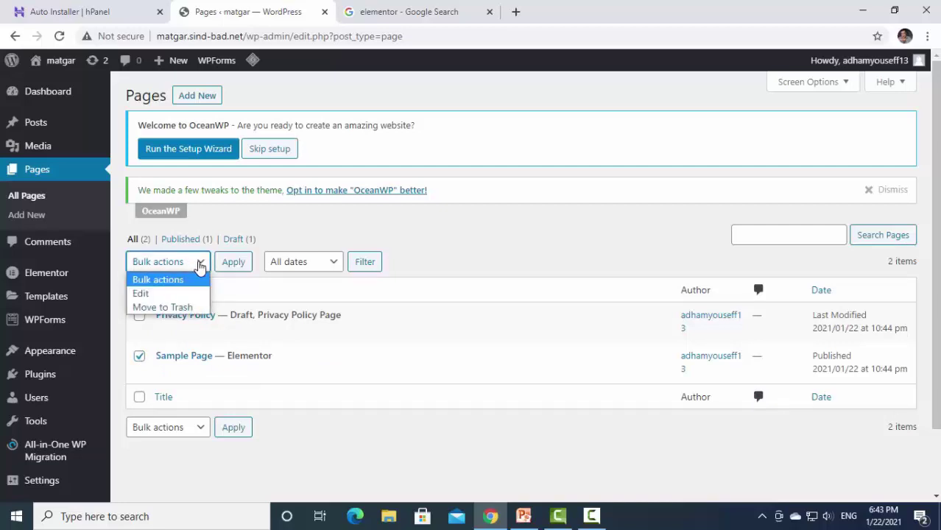
pyautogui.click(183, 308)
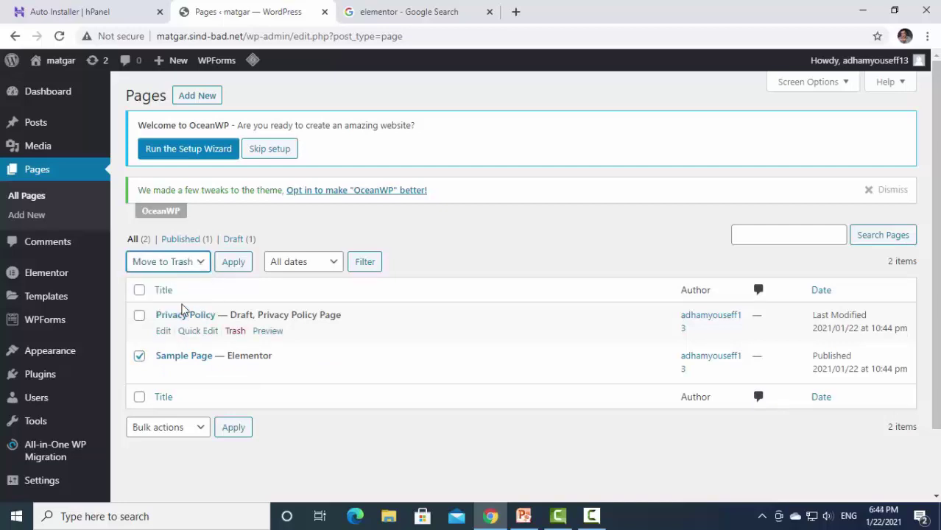
pyautogui.click(237, 266)
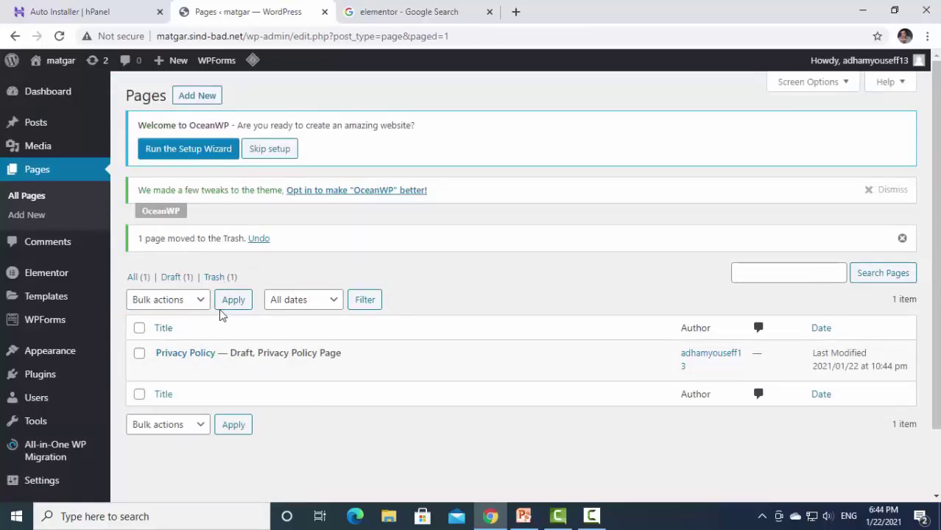
# Permanently delete Sample Page from the Trash and return to All Pages.
pyautogui.click(216, 276)
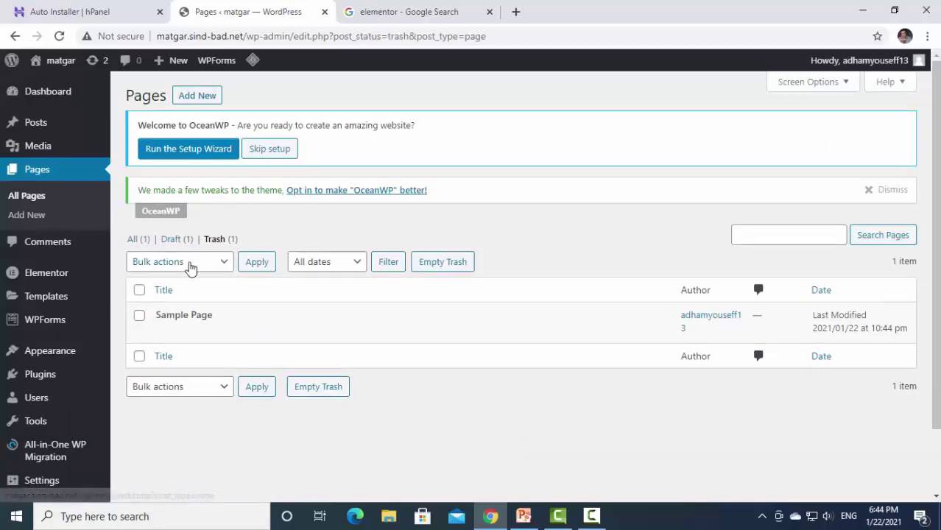
pyautogui.moveTo(244, 311)
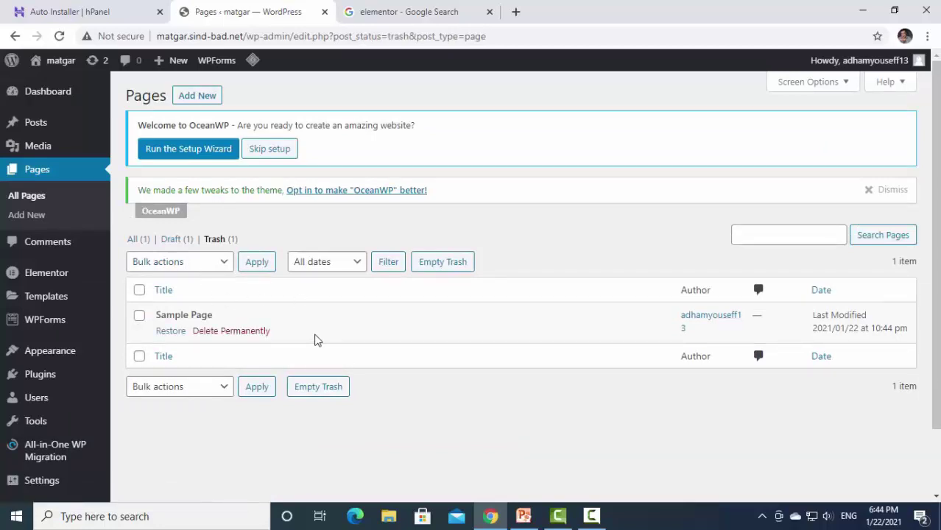
pyautogui.click(140, 316)
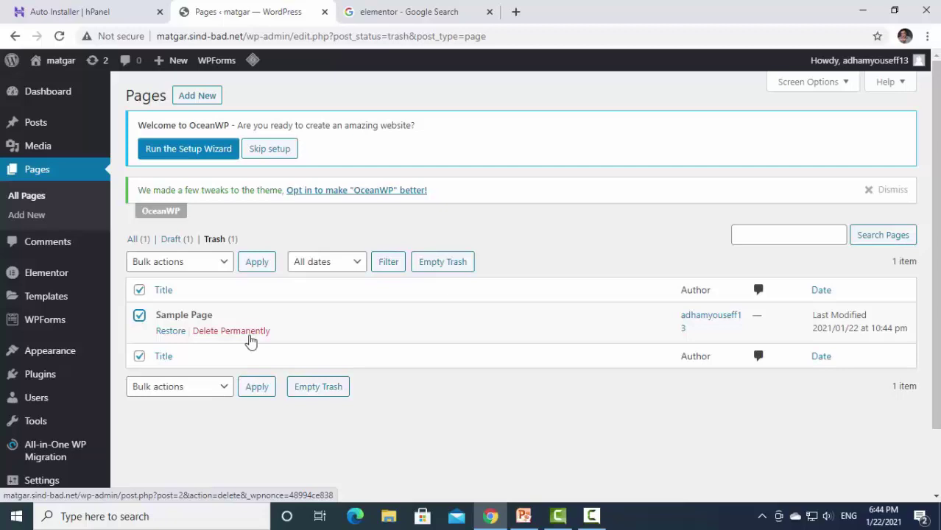
pyautogui.click(249, 332)
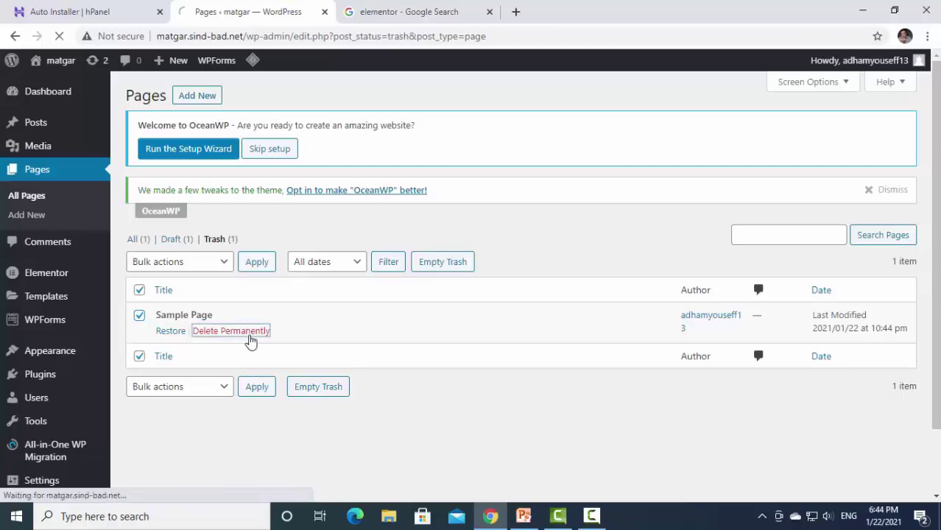
pyautogui.click(25, 195)
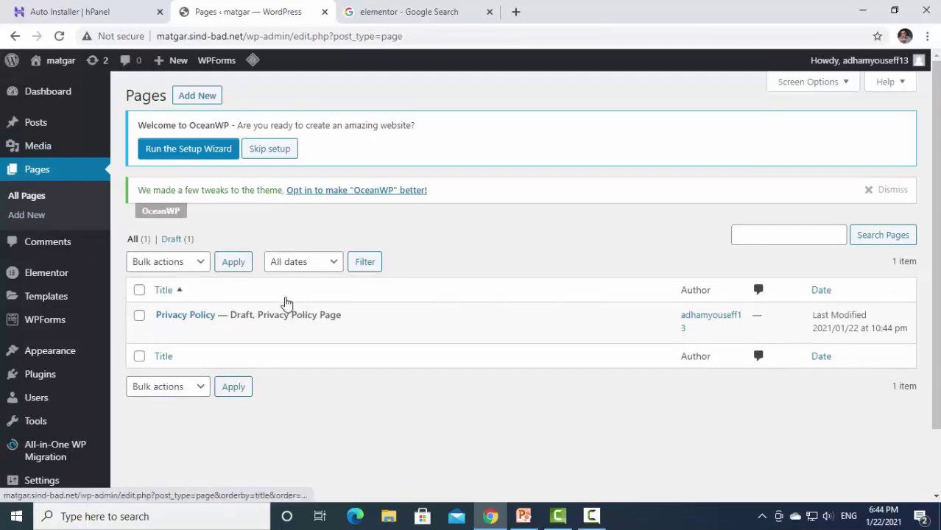
# Create a new page titled الصفحة الرئيسية, correcting the mistyped last letter.
pyautogui.moveTo(224, 327)
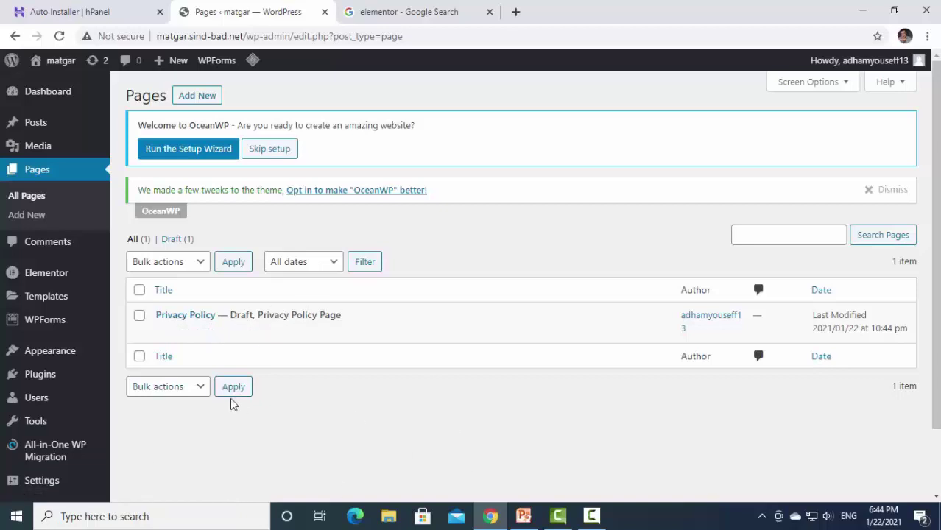
pyautogui.click(42, 179)
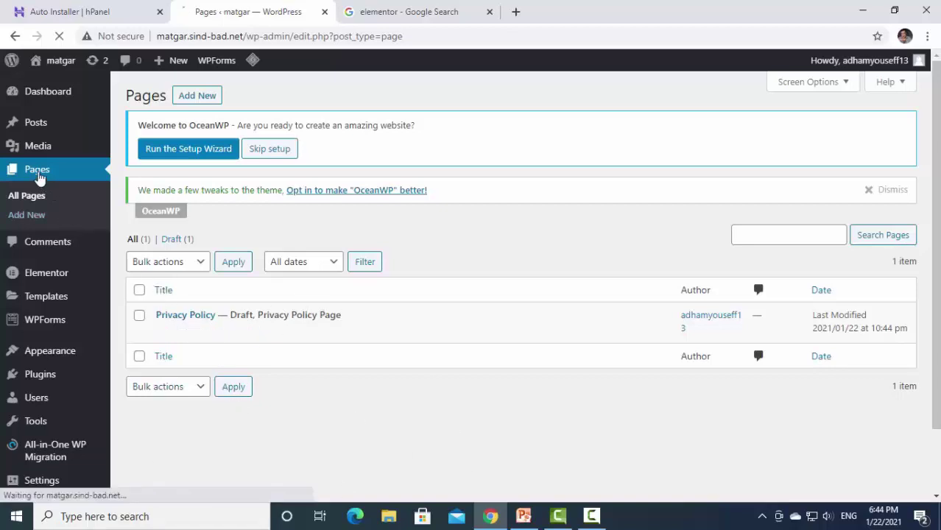
pyautogui.click(203, 96)
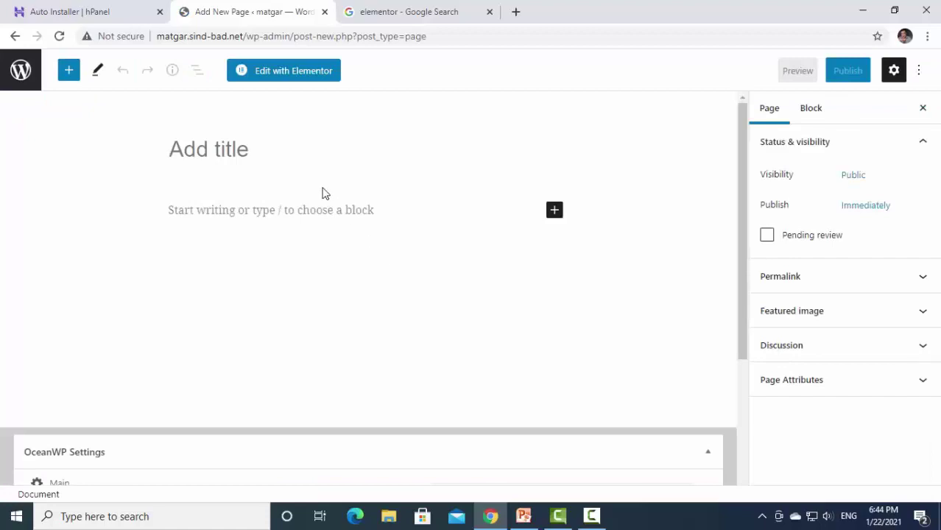
pyautogui.write('الصفحة')
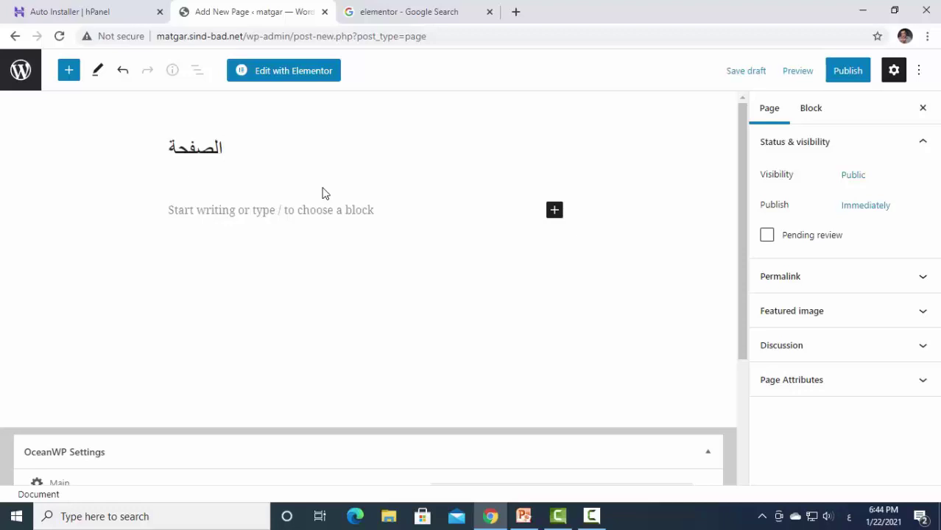
pyautogui.write(' الرئيسيى')
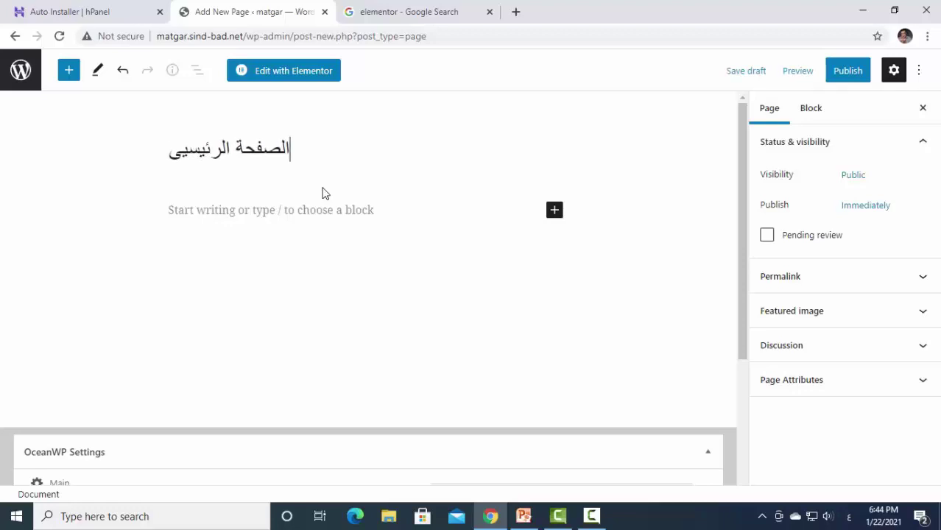
pyautogui.press('BackSpace')
pyautogui.write('ة')
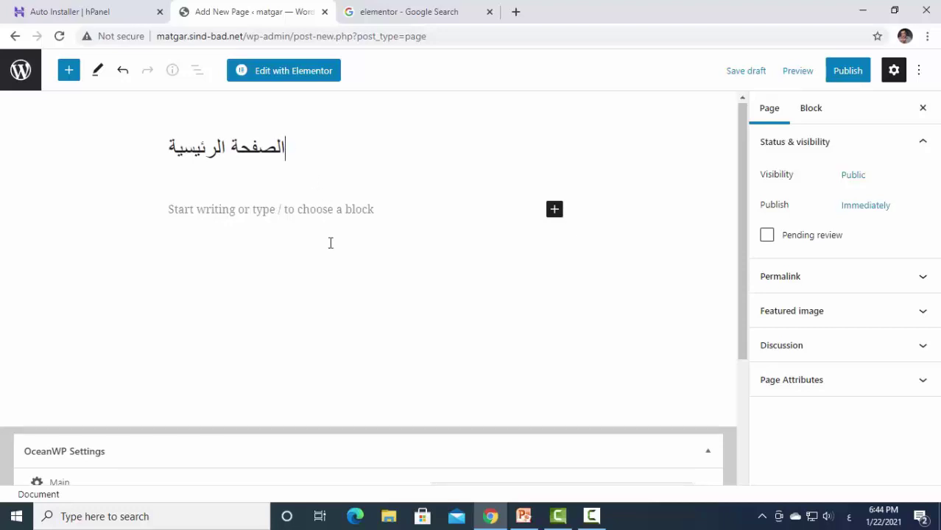
# In OceanWP settings, set Content Layout to 100% Full Width and Display Page Title to Disable.
pyautogui.scroll(-3, 329, 243)
pyautogui.scroll(1, 329, 243)
pyautogui.scroll(2, 329, 243)
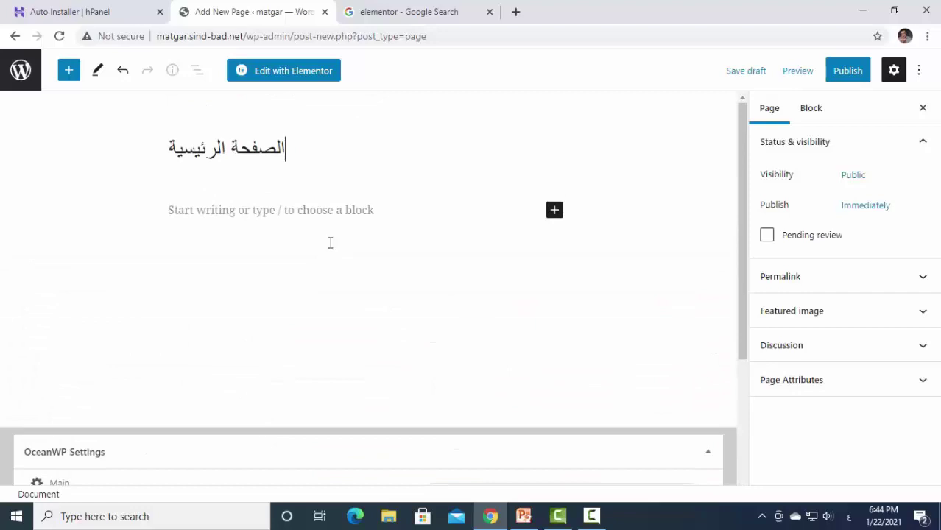
pyautogui.scroll(-3, 329, 243)
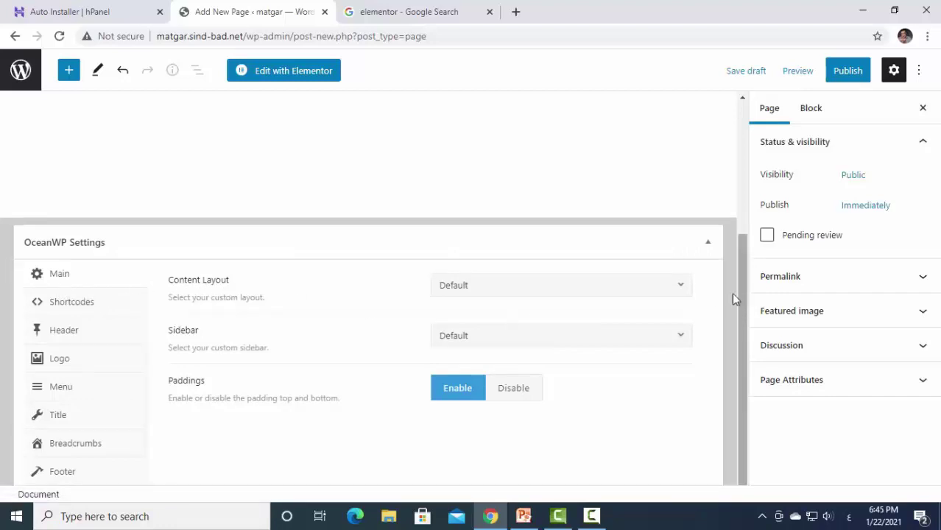
pyautogui.click(678, 291)
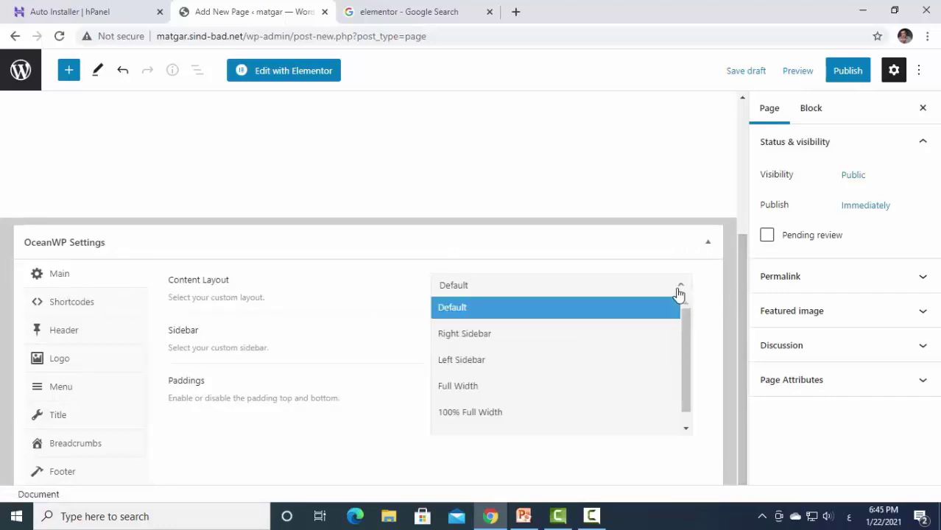
pyautogui.click(519, 417)
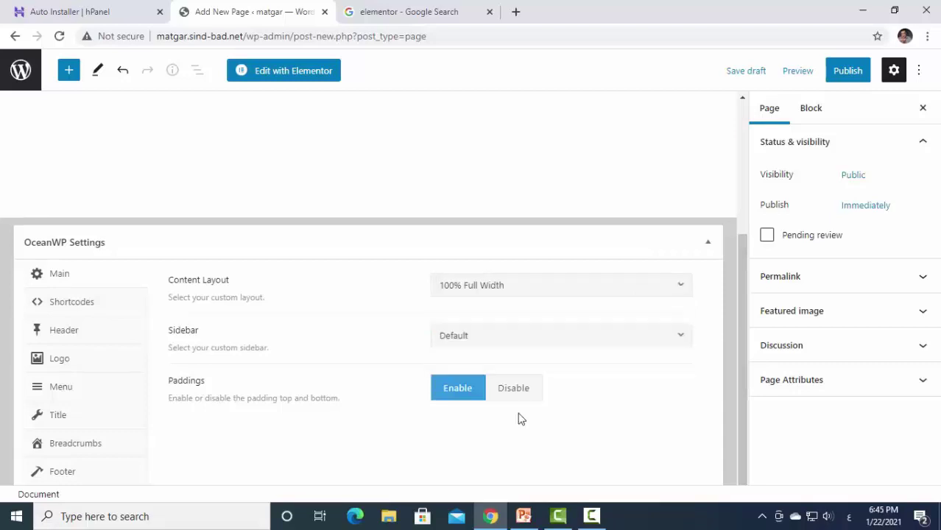
pyautogui.click(58, 423)
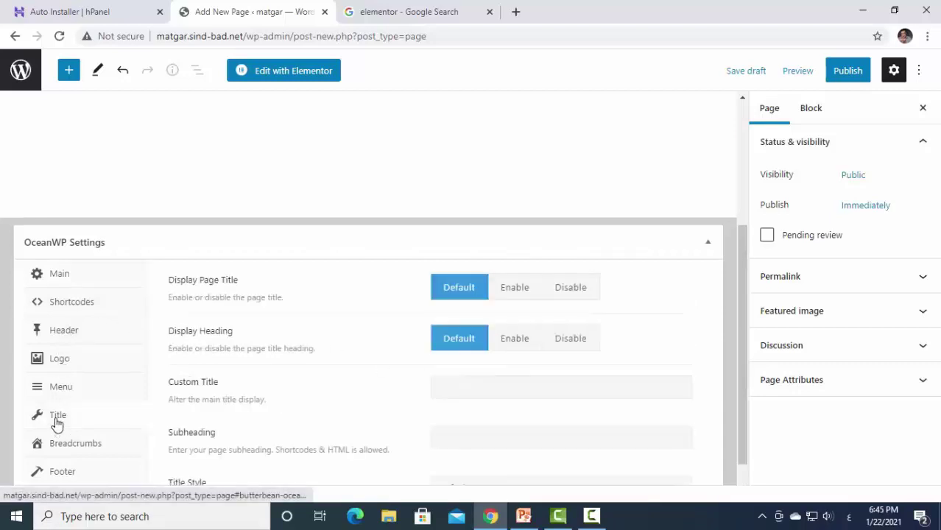
pyautogui.click(580, 290)
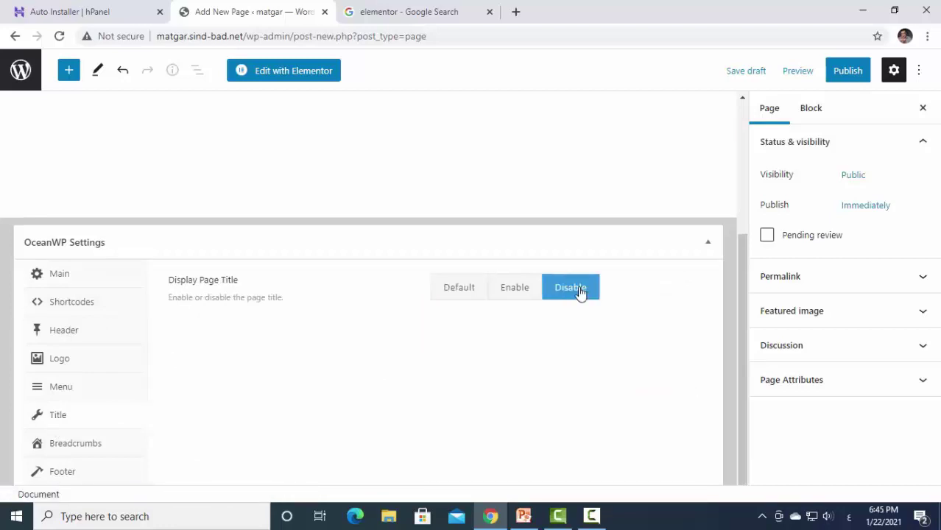
pyautogui.scroll(3, 403, 393)
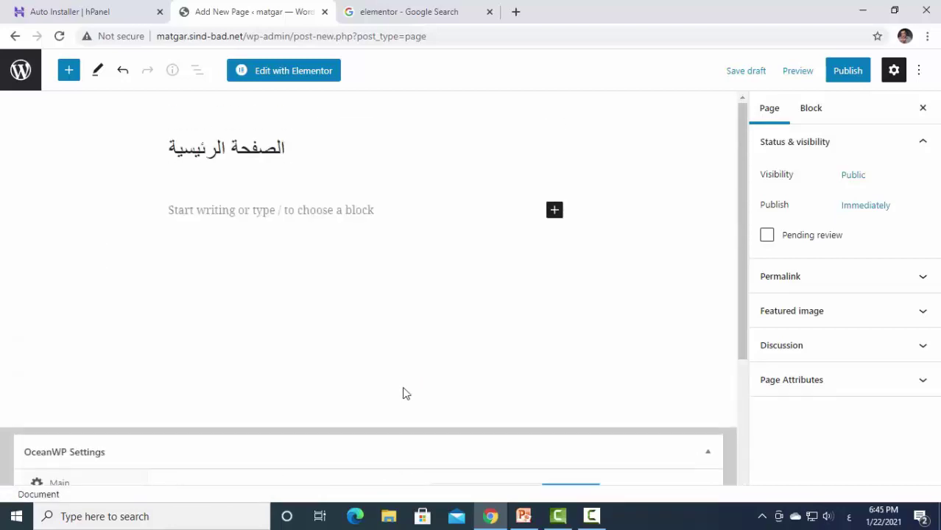
# Leave the unsaved page without saving and start a fresh new page from Pages.
pyautogui.click(15, 35)
pyautogui.click(545, 120)
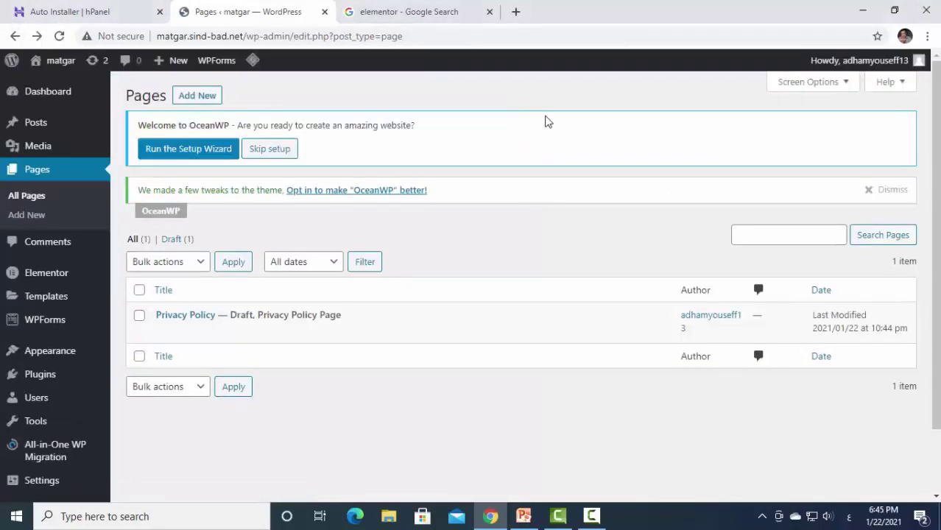
pyautogui.click(34, 379)
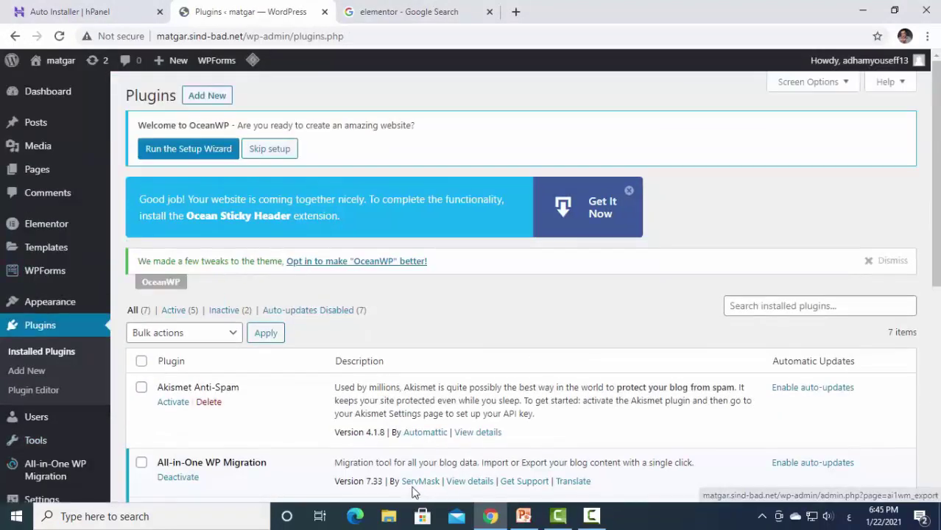
pyautogui.click(46, 174)
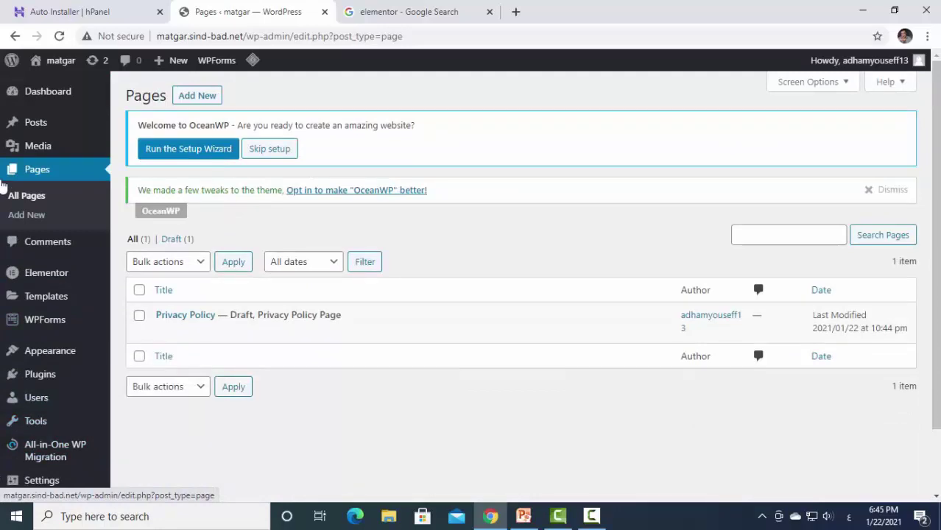
pyautogui.click(206, 99)
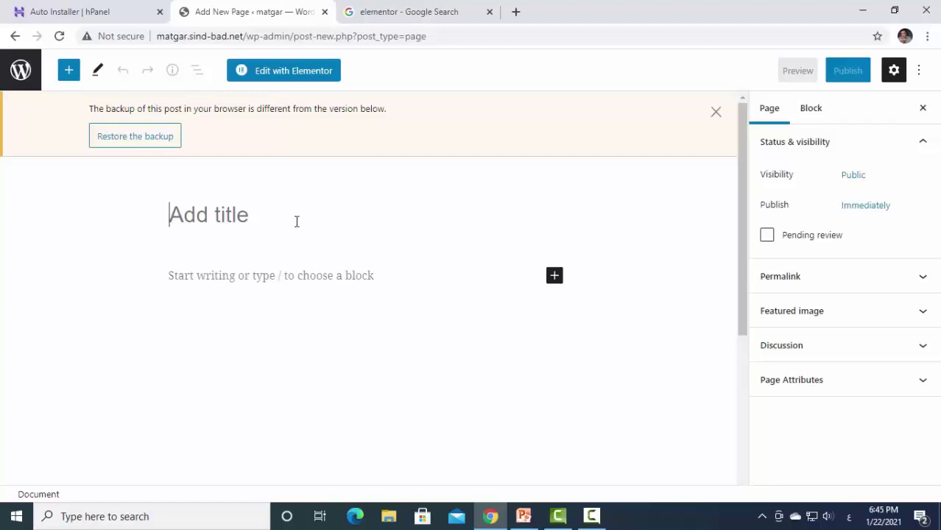
# Enter the Arabic title الصفحة الرئيسية for the new page.
pyautogui.write('الصفحة')
pyautogui.write('الرئيسية')
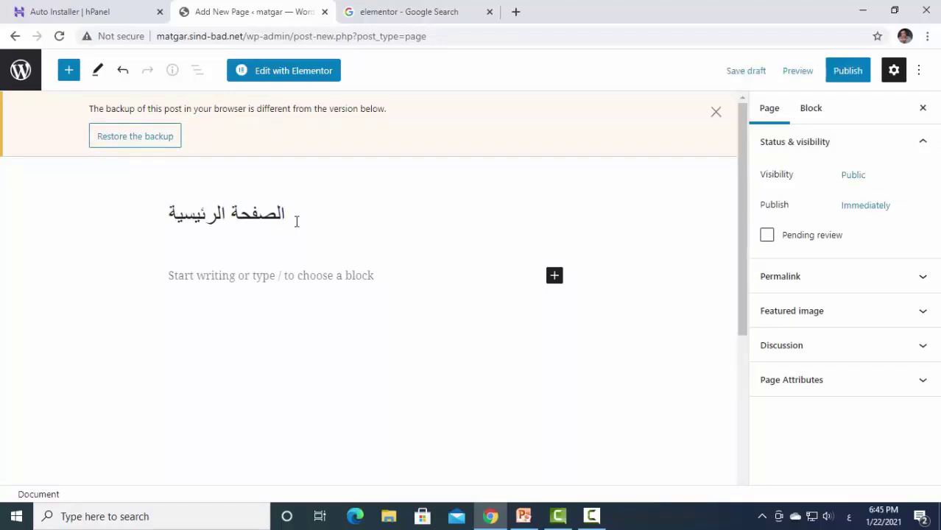
pyautogui.scroll(-5, 323, 243)
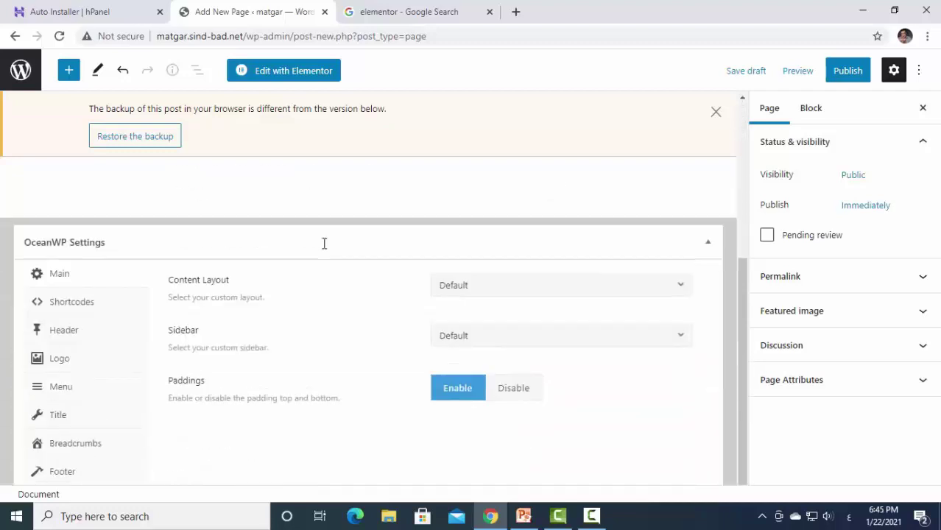
# In OceanWP Settings, set Content Layout to 100% Full Width and Display Page Title to Disable.
pyautogui.click(595, 288)
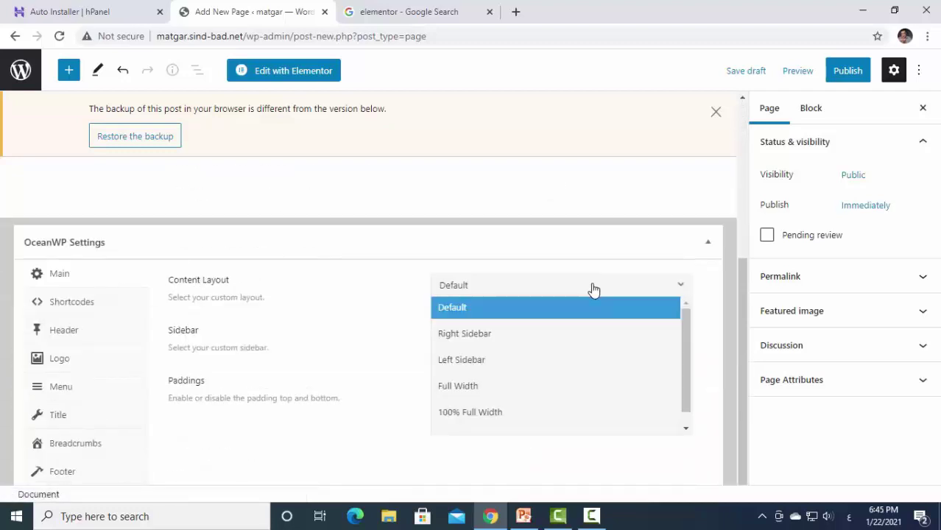
pyautogui.click(535, 412)
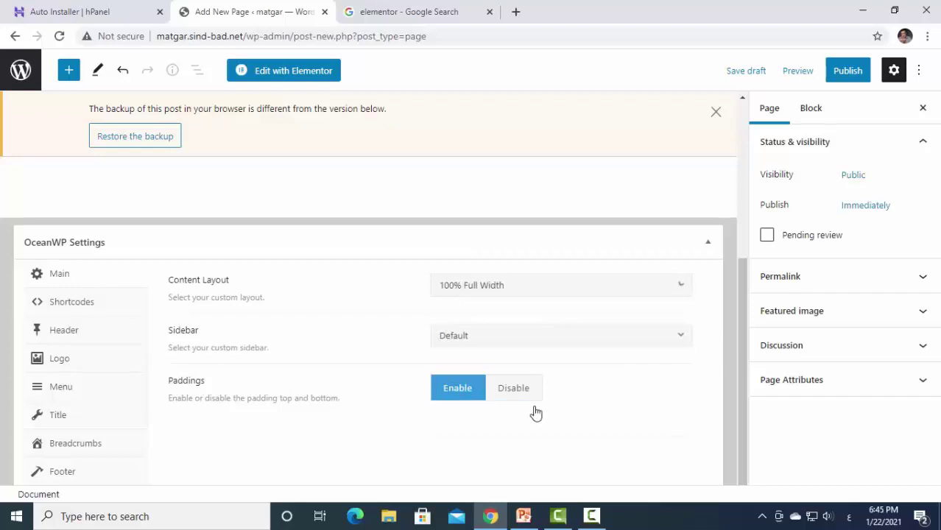
pyautogui.click(44, 416)
pyautogui.click(571, 288)
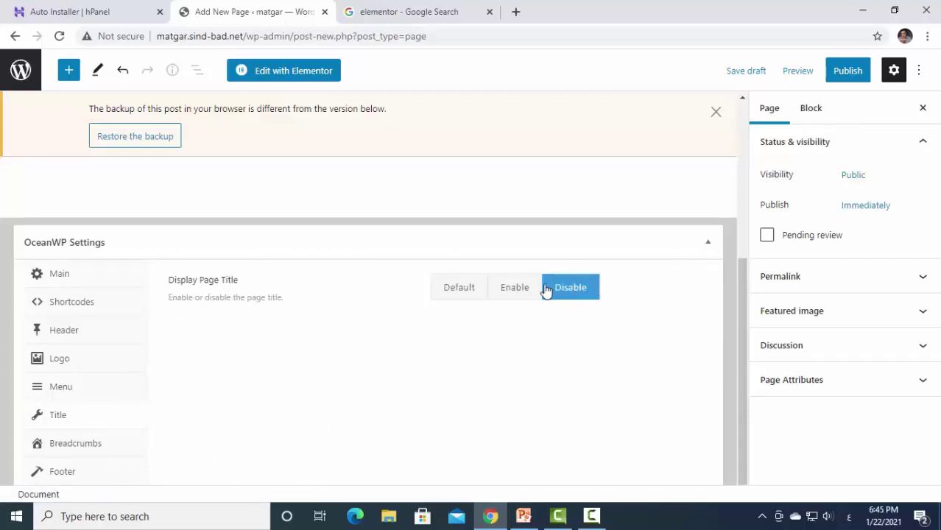
pyautogui.scroll(5, 316, 343)
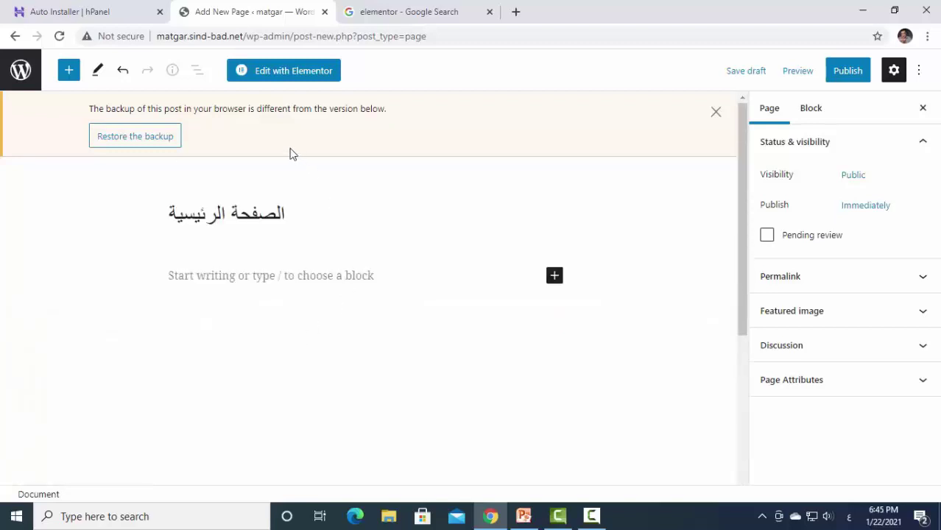
# Launch Elementor on the new page and open the template Library's Pages tab.
pyautogui.click(284, 71)
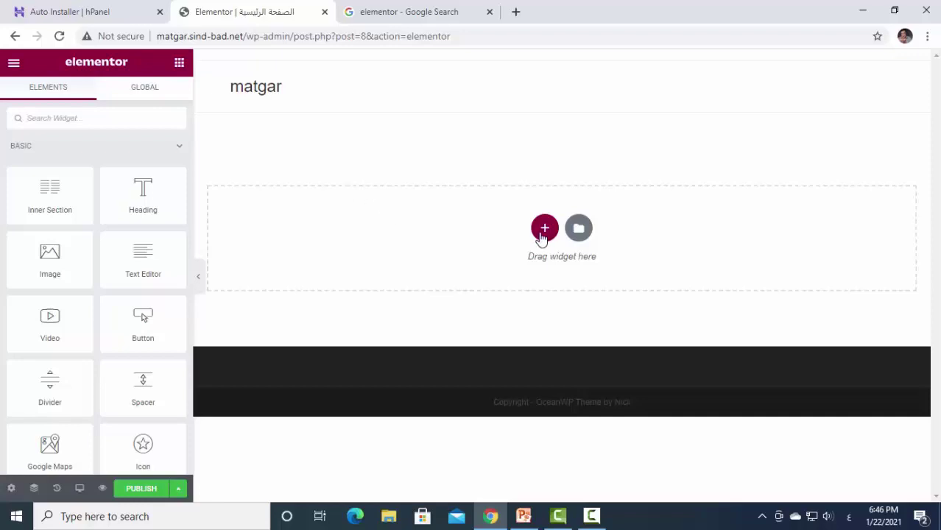
pyautogui.click(578, 229)
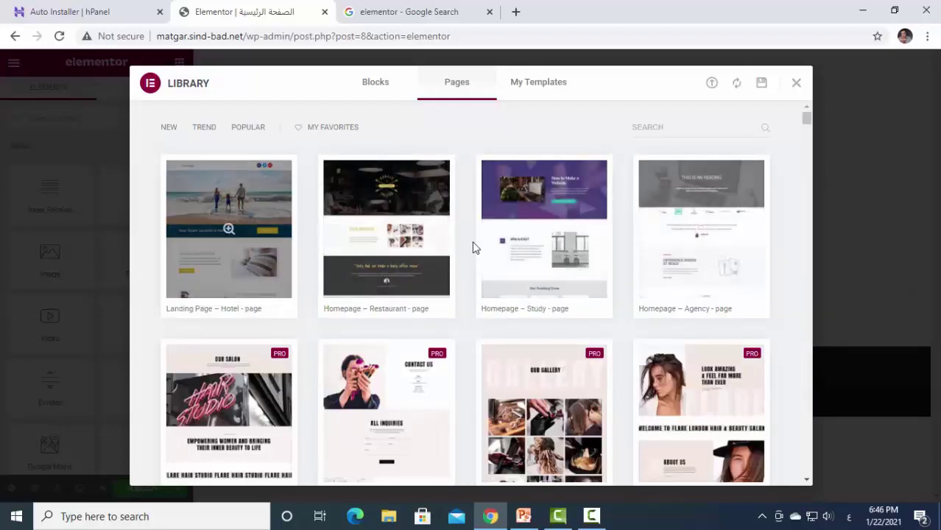
# Scroll through the Pages templates in the Elementor library.
pyautogui.scroll(-2, 545, 413)
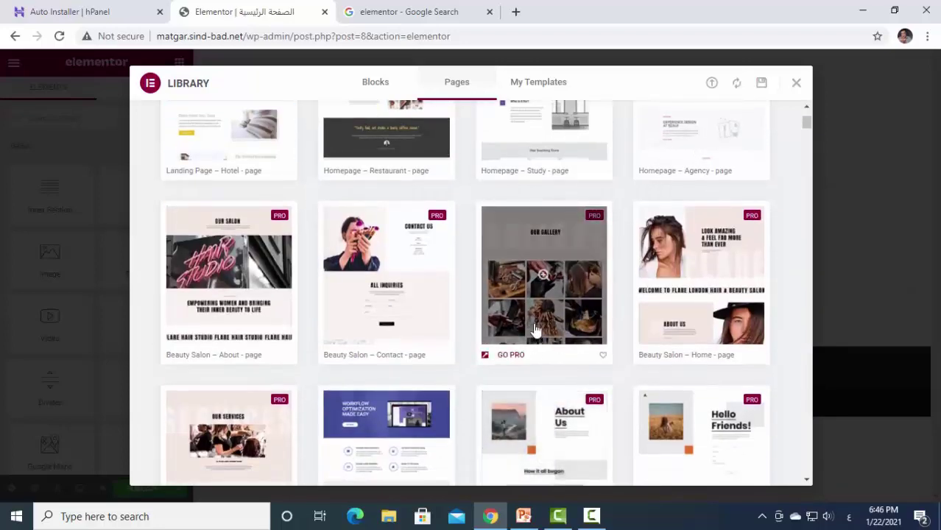
pyautogui.scroll(2, 214, 280)
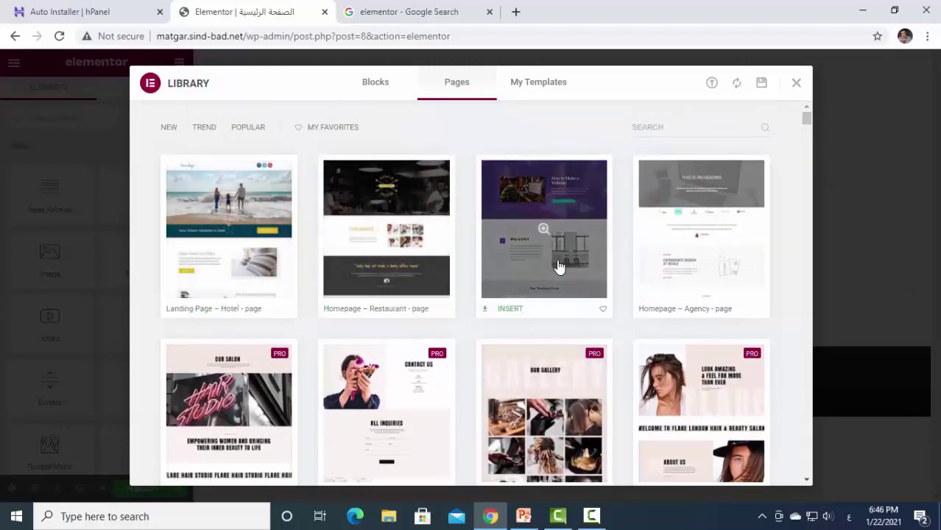
pyautogui.scroll(-2, 687, 257)
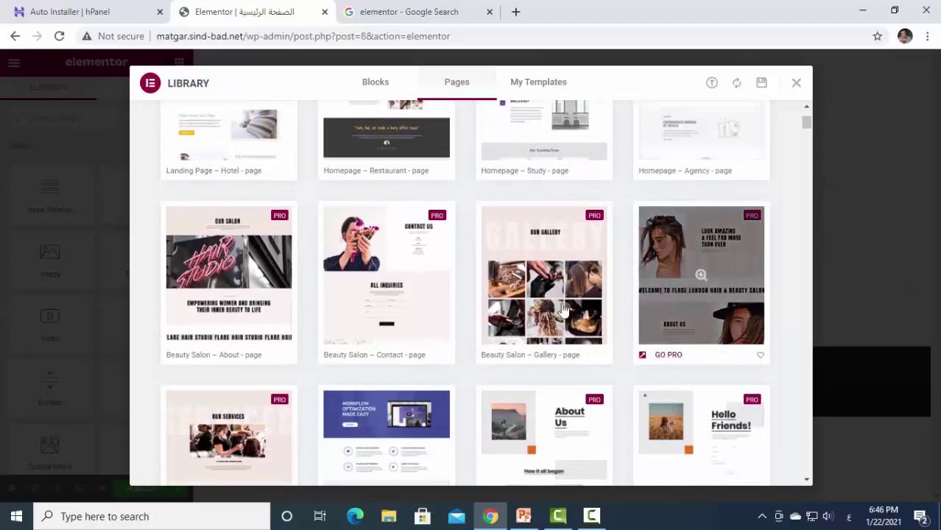
pyautogui.scroll(-3, 243, 345)
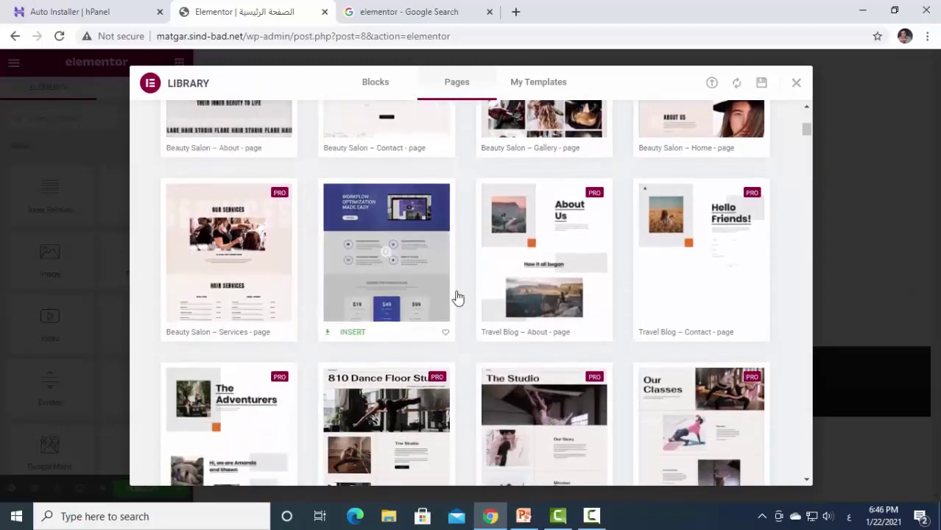
pyautogui.scroll(-3, 703, 354)
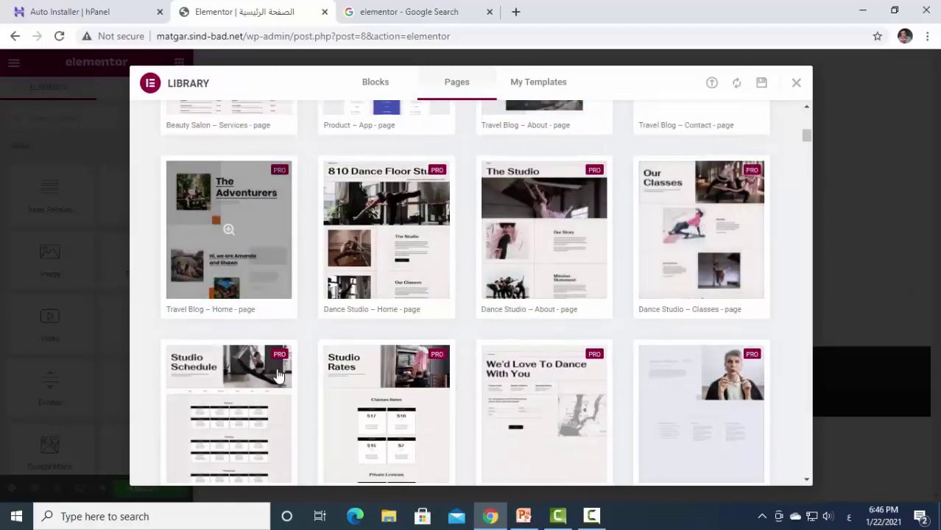
pyautogui.scroll(6, 531, 357)
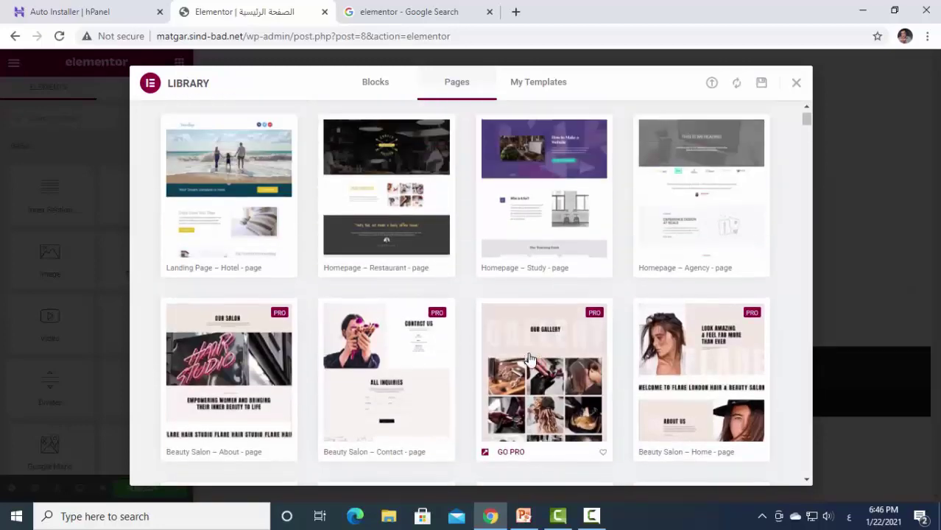
pyautogui.scroll(1, 529, 358)
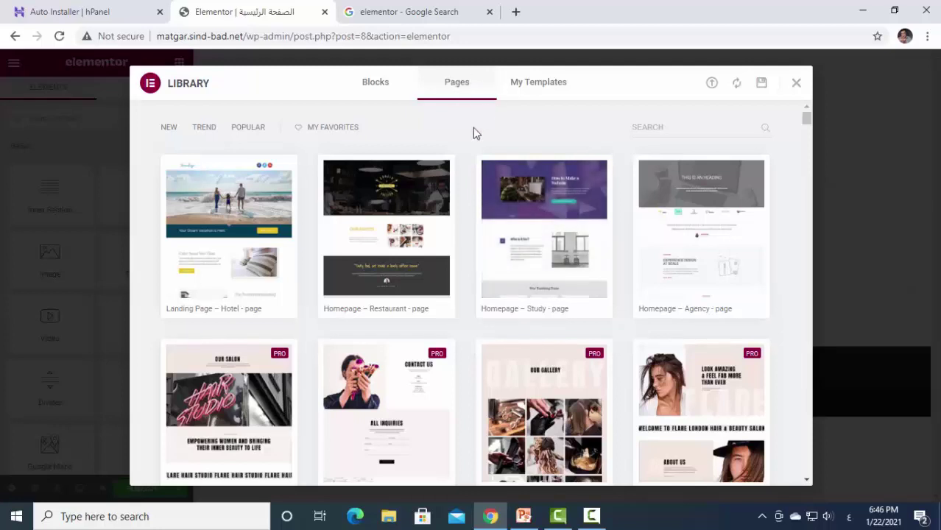
# Check the Blocks and My Templates tabs, then insert Homepage – Study from Pages.
pyautogui.click(374, 89)
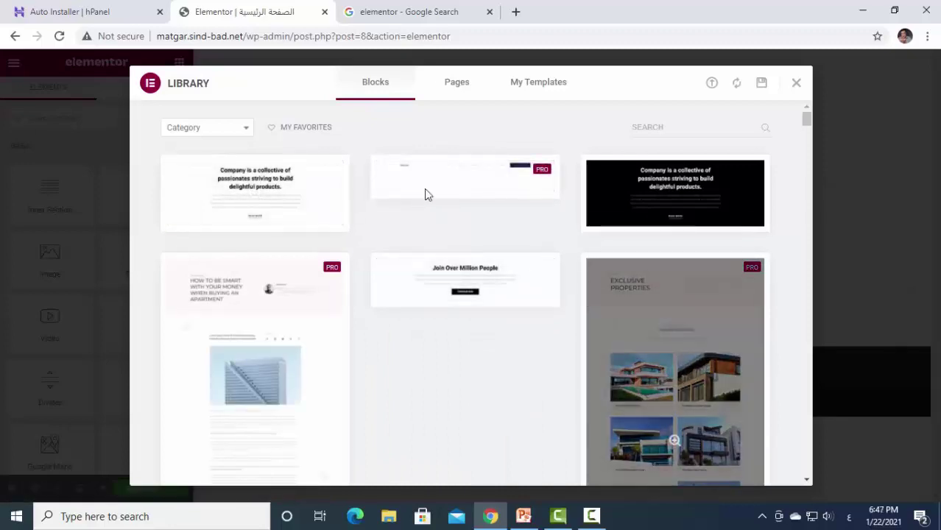
pyautogui.click(454, 83)
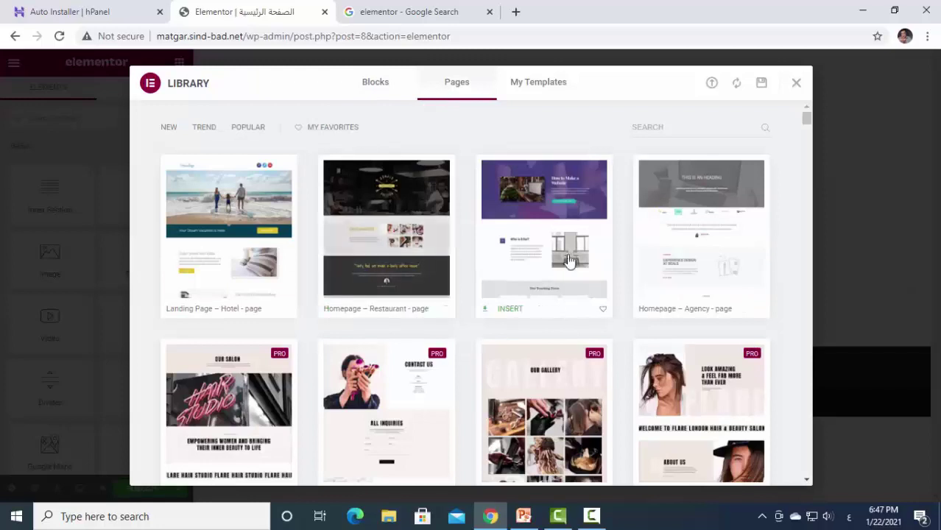
pyautogui.click(545, 86)
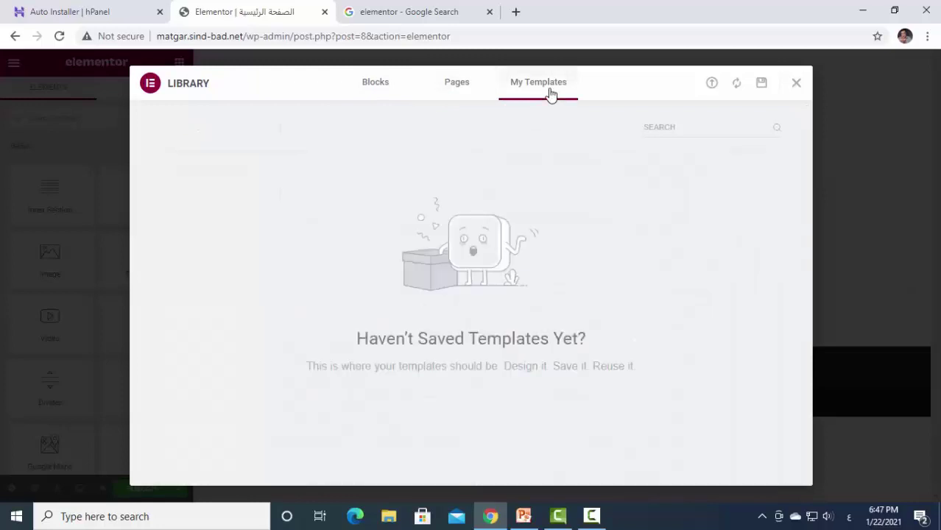
pyautogui.click(456, 85)
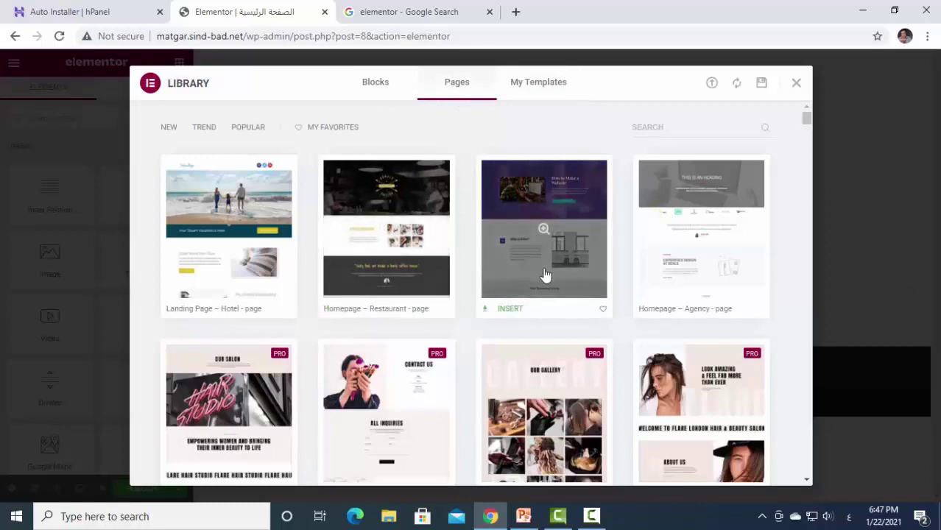
pyautogui.click(511, 310)
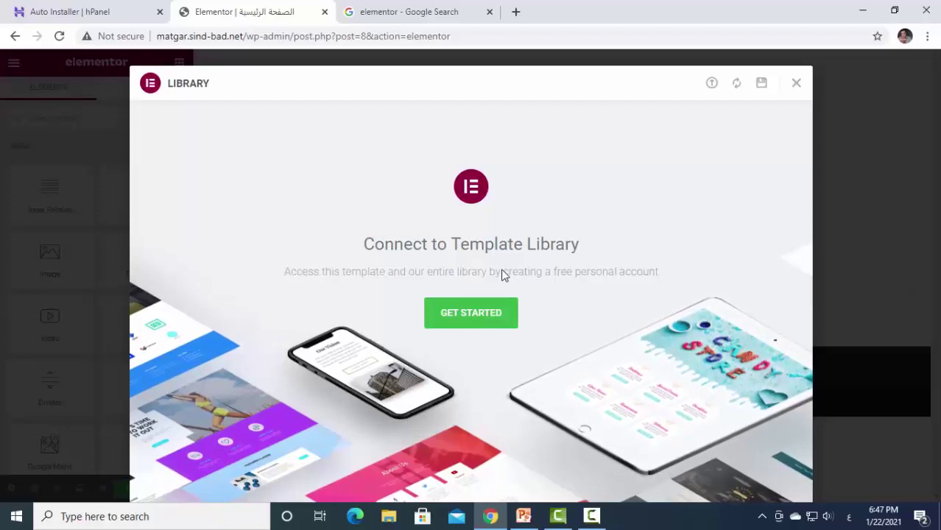
# Start the template library connection and approve it on my.elementor.com.
pyautogui.click(418, 14)
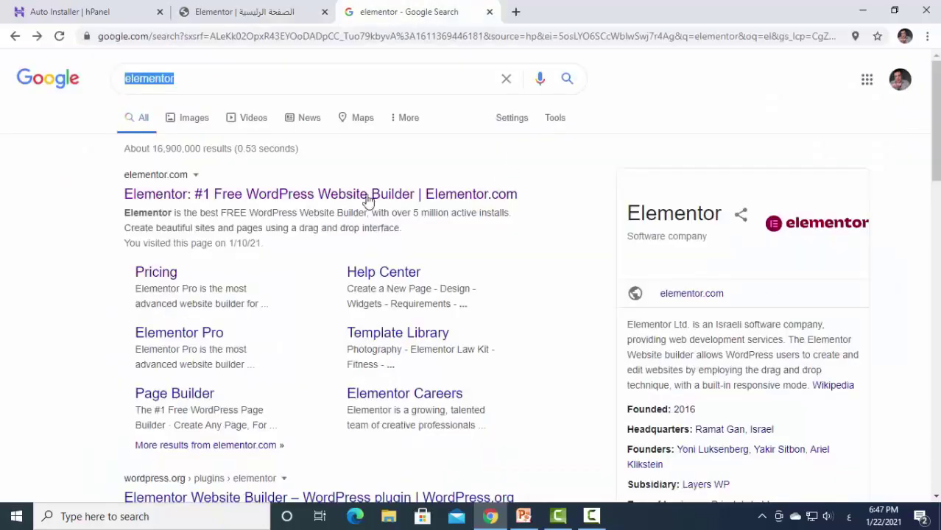
pyautogui.click(248, 13)
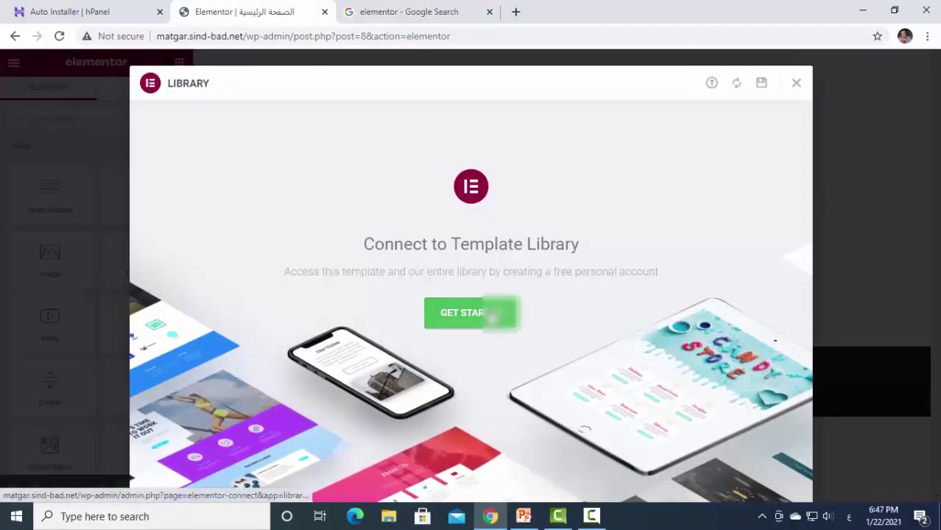
pyautogui.click(492, 315)
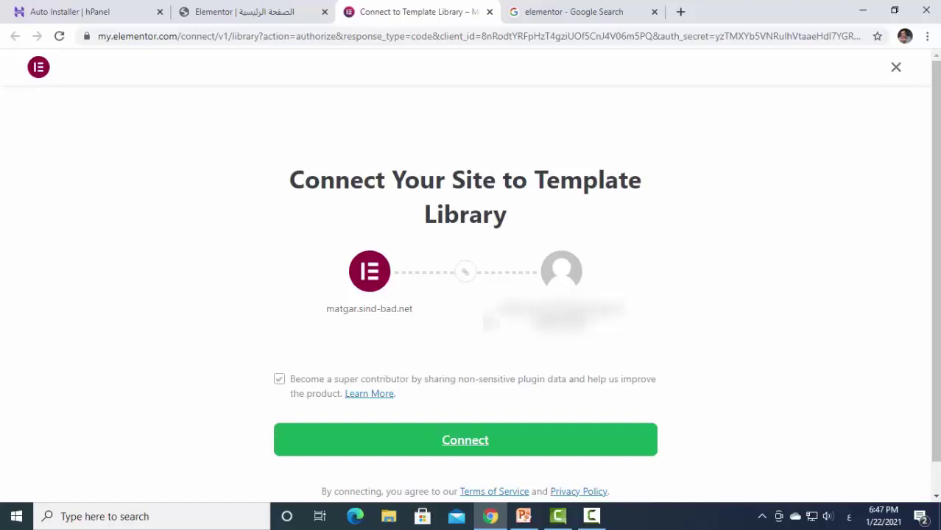
pyautogui.click(458, 446)
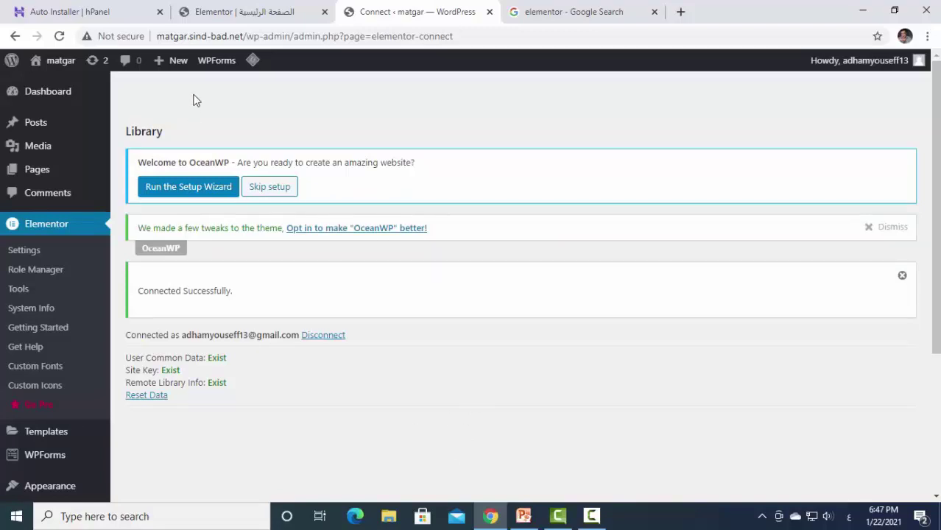
# Restart the connection, close the duplicate confirmation tab, and return to the Connect page.
pyautogui.click(249, 13)
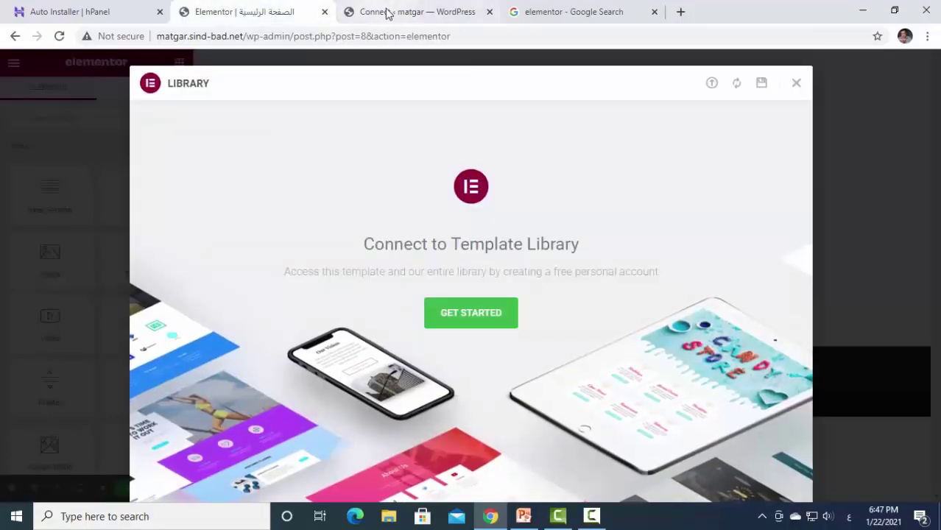
pyautogui.click(464, 315)
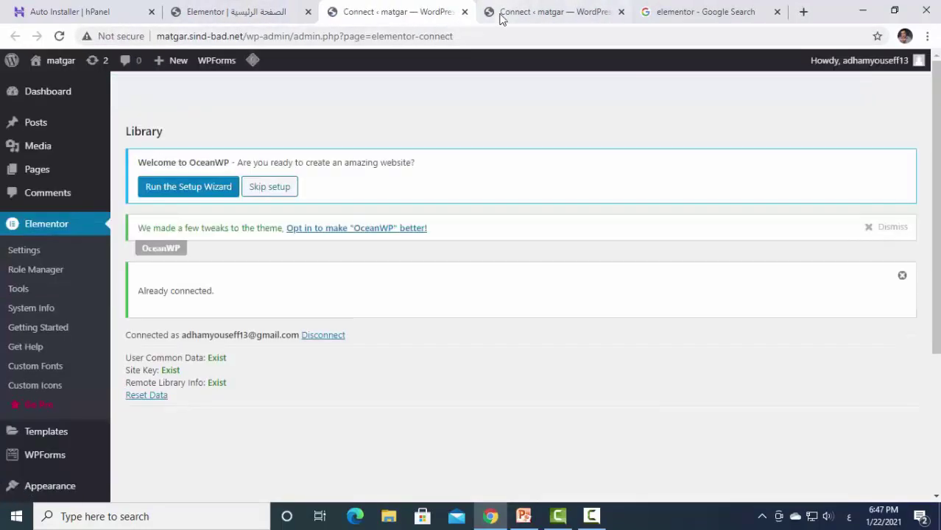
pyautogui.click(501, 18)
pyautogui.click(618, 15)
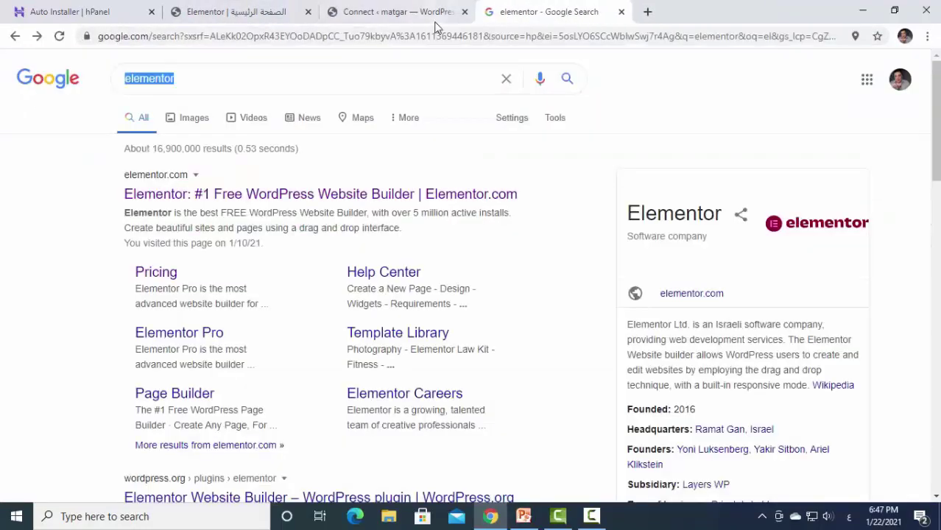
pyautogui.click(421, 15)
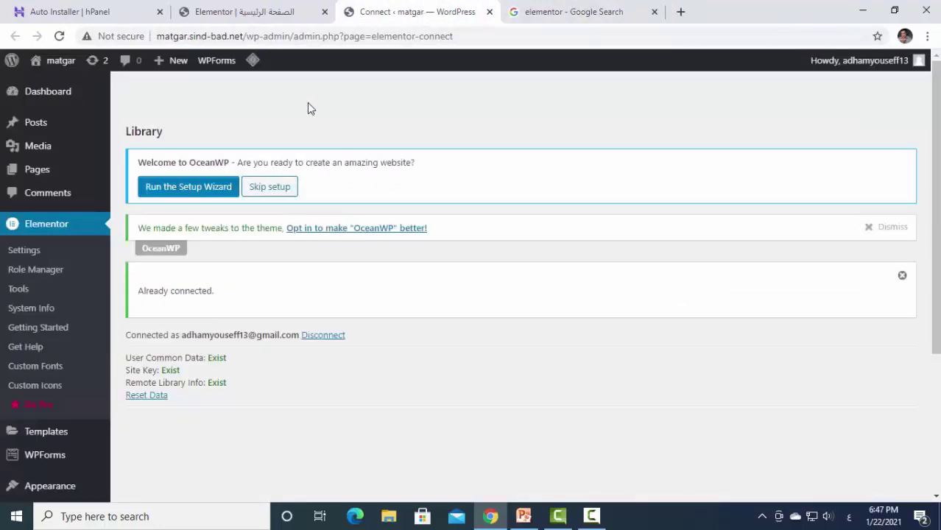
# Open the Arabic page in Elementor and insert the Homepage – Study template from the library.
pyautogui.click(37, 170)
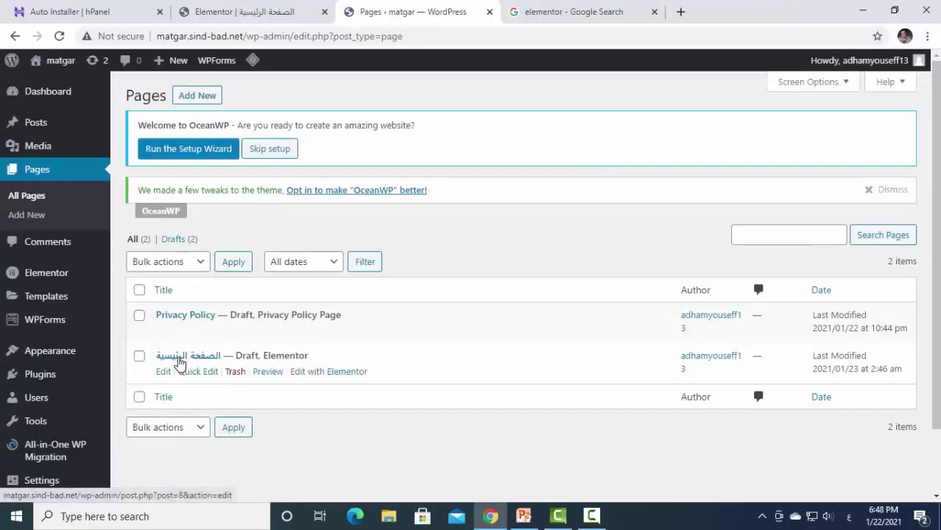
pyautogui.click(323, 373)
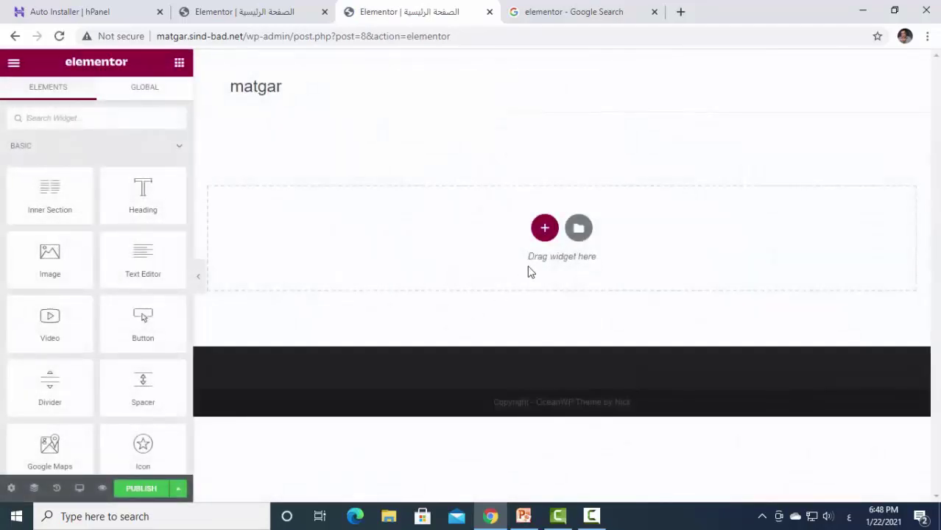
pyautogui.click(579, 230)
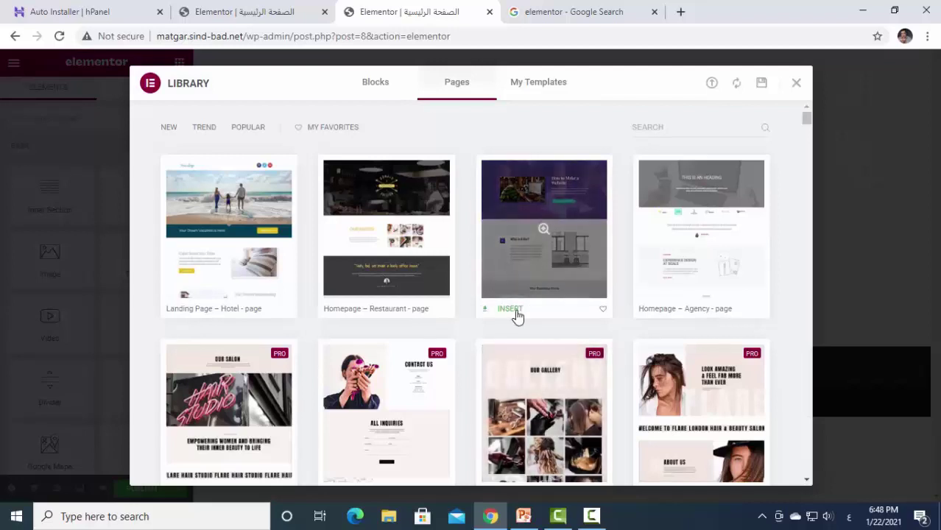
pyautogui.click(517, 315)
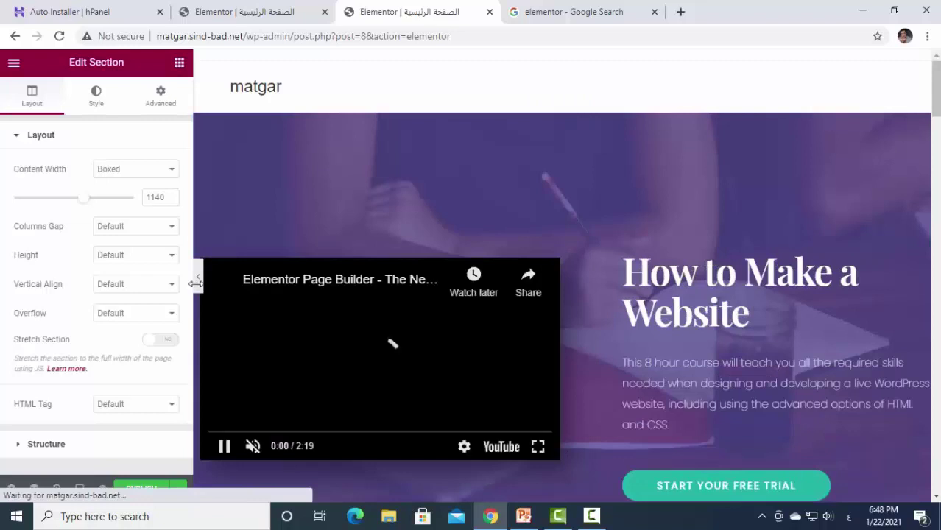
# Preview the page at full width, reviewing the 'How to Make a Website' hero and video, then restore the panel.
pyautogui.click(169, 277)
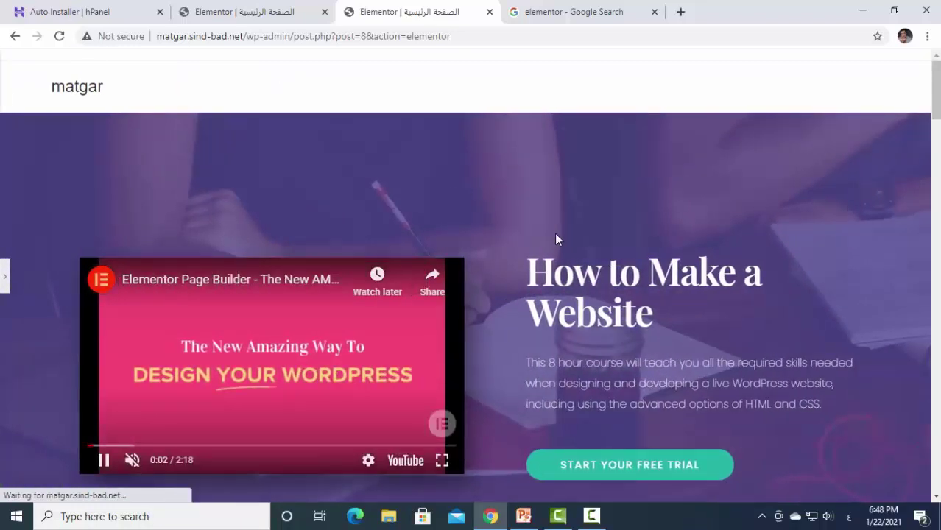
pyautogui.scroll(-2, 554, 233)
pyautogui.scroll(-20, 600, 228)
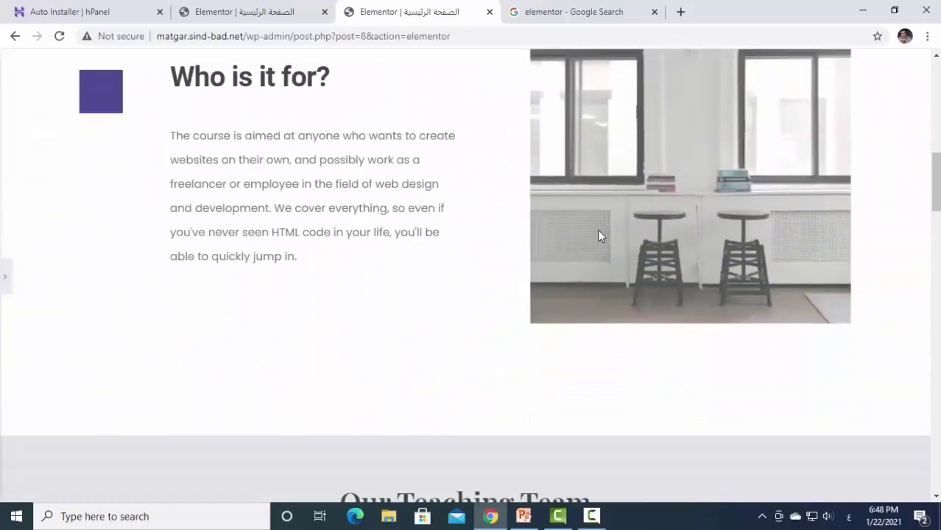
pyautogui.scroll(-20, 601, 235)
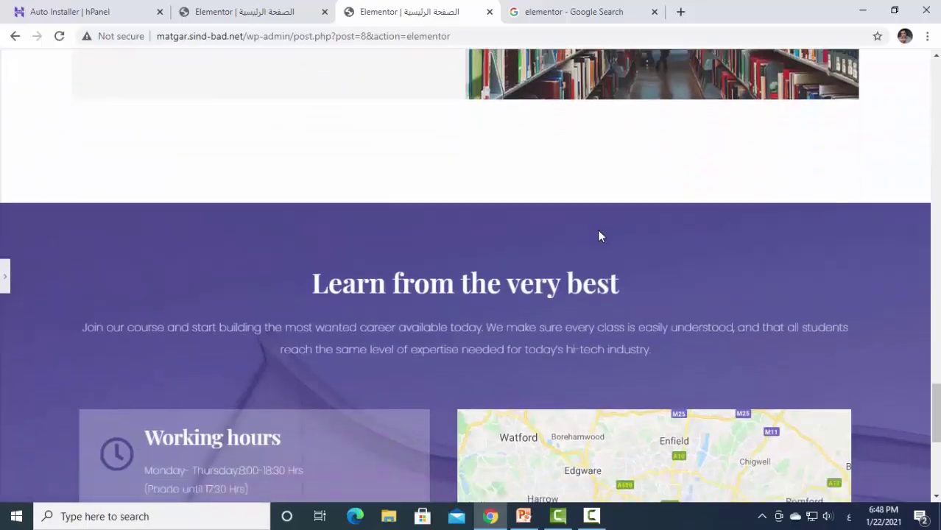
pyautogui.scroll(4, 598, 236)
pyautogui.scroll(20, 598, 235)
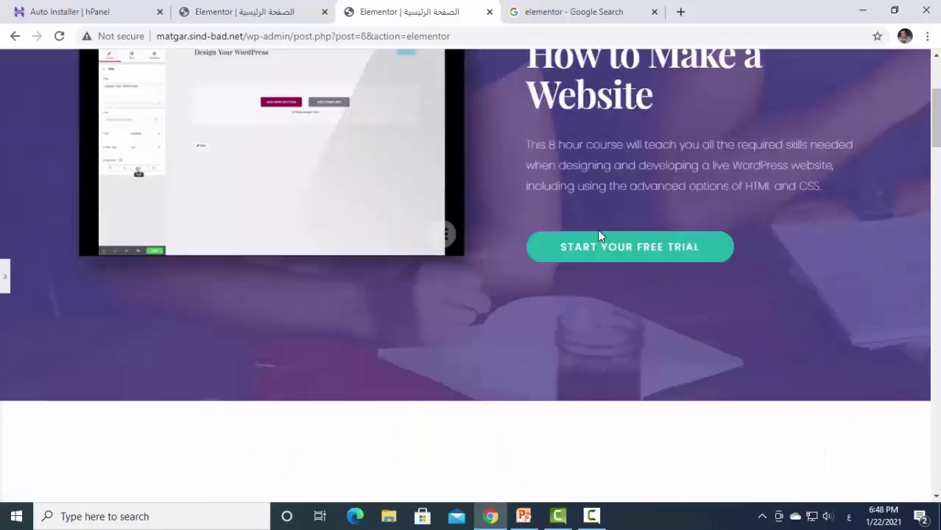
pyautogui.scroll(-1, 599, 230)
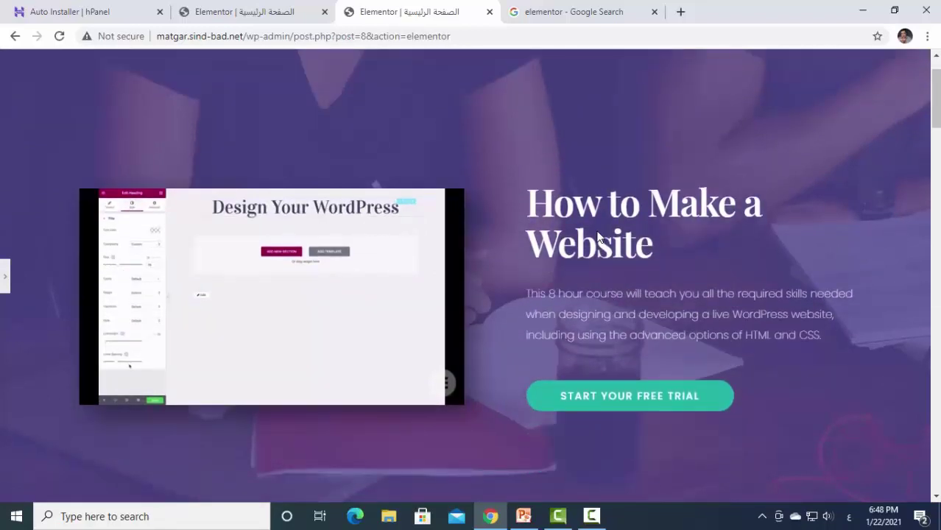
pyautogui.click(5, 279)
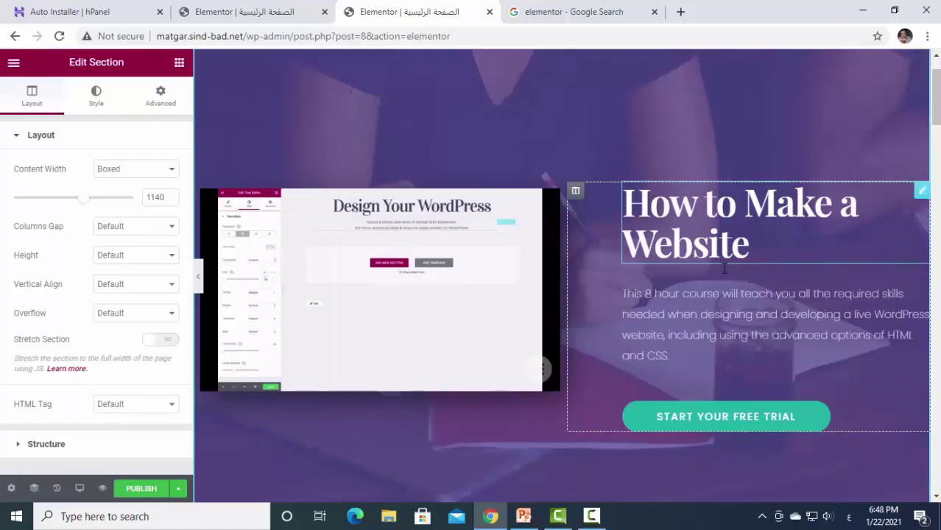
# Replace the hero heading 'How to Make a Website' with the Arabic title 'اهلا وسهلا بكم'.
pyautogui.click(922, 192)
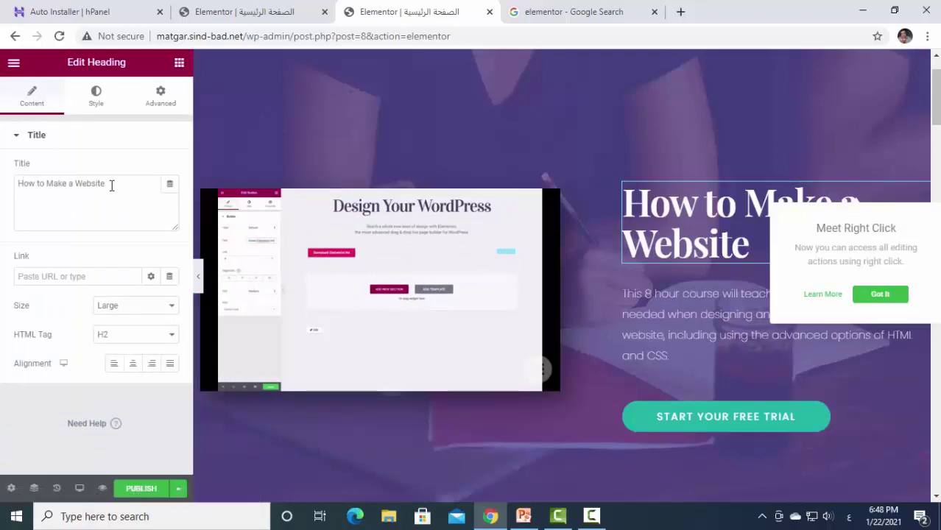
pyautogui.moveTo(111, 186); pyautogui.dragTo(12, 176)
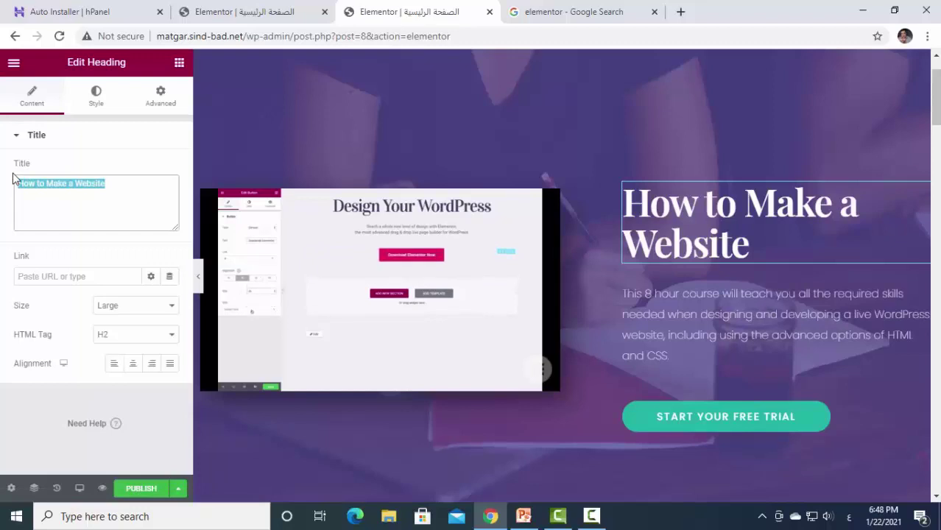
pyautogui.write('اهلا وسهلا بكم')
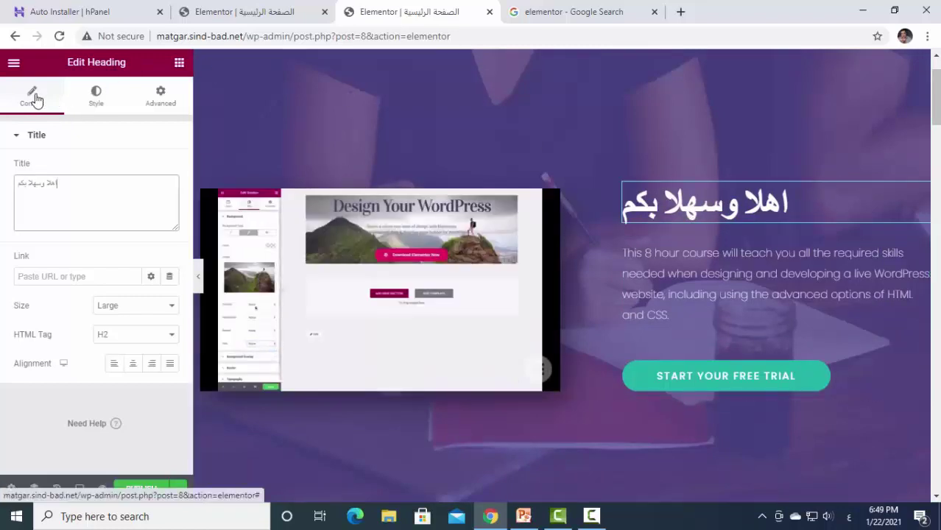
# Try a red colour on the heading, then set it back to white.
pyautogui.click(94, 98)
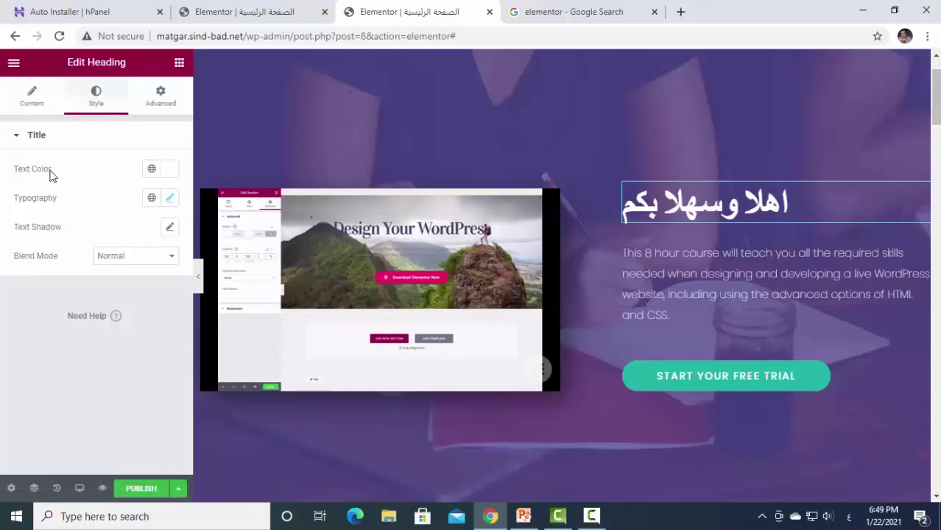
pyautogui.click(170, 171)
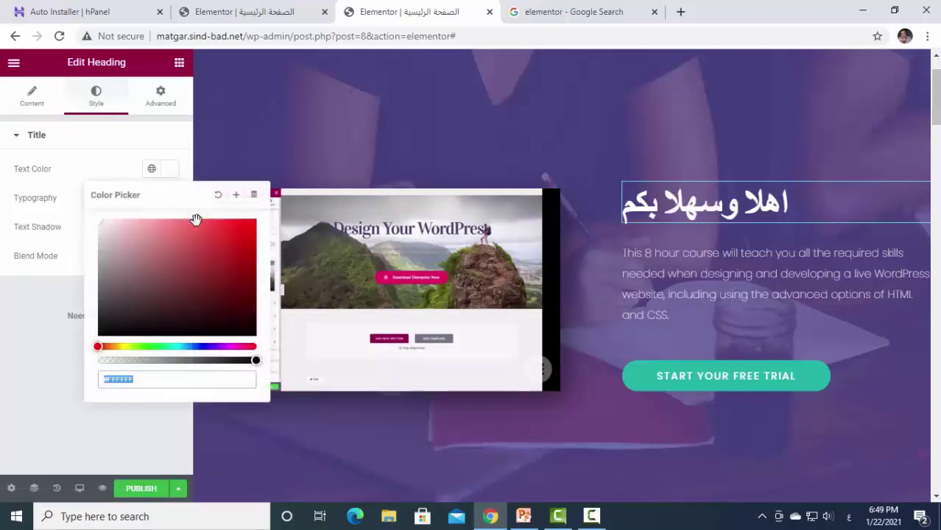
pyautogui.moveTo(238, 264)
pyautogui.mouseDown()
pyautogui.moveTo(237, 239)
pyautogui.moveTo(248, 303)
pyautogui.moveTo(233, 231)
pyautogui.moveTo(193, 284)
pyautogui.mouseUp()
pyautogui.moveTo(106, 237); pyautogui.dragTo(94, 226)
pyautogui.click(130, 140)
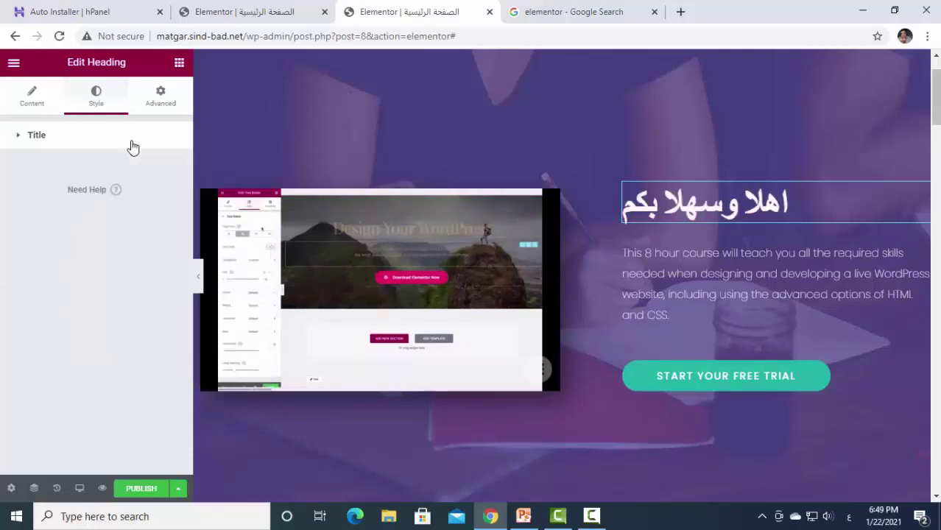
pyautogui.click(33, 135)
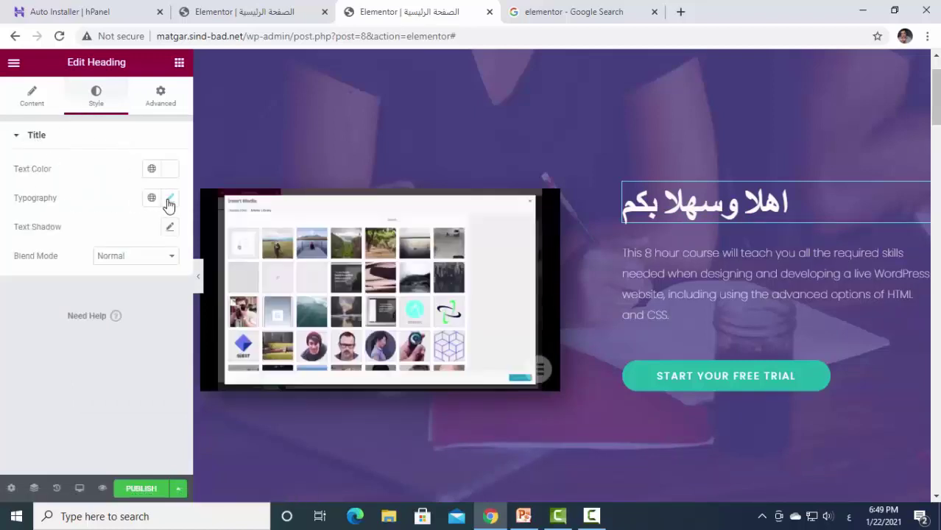
# Reduce the heading's Typography font size to 51.
pyautogui.click(169, 199)
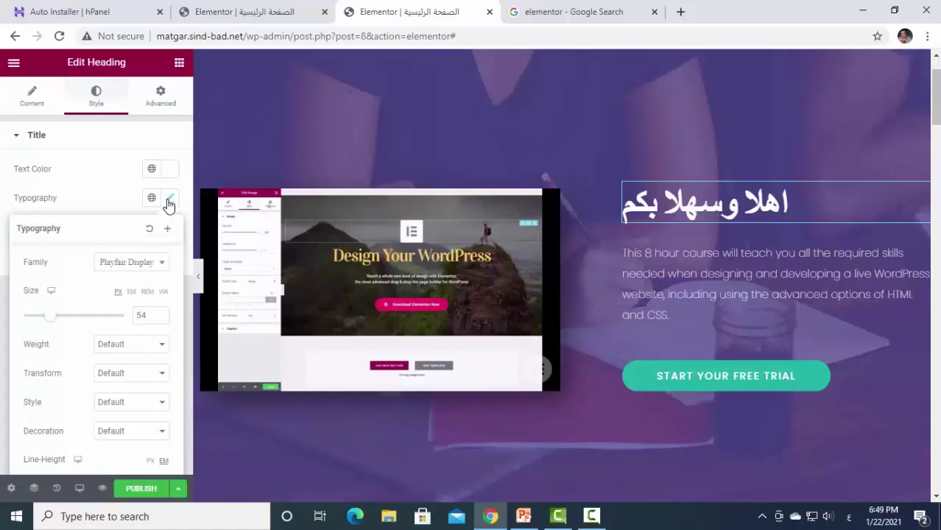
pyautogui.moveTo(49, 321)
pyautogui.mouseDown()
pyautogui.moveTo(76, 326)
pyautogui.moveTo(49, 318)
pyautogui.mouseUp()
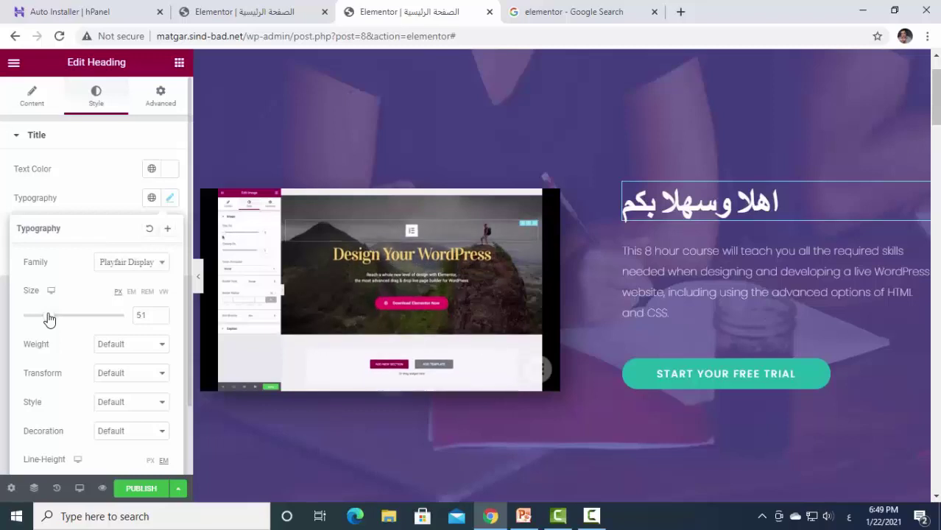
pyautogui.scroll(-1, 51, 324)
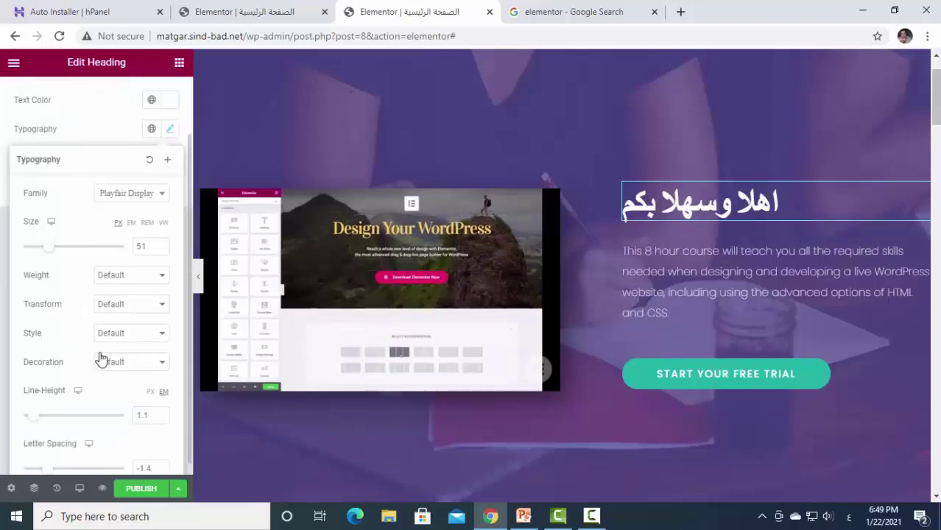
pyautogui.scroll(-1, 101, 358)
pyautogui.scroll(1, 101, 359)
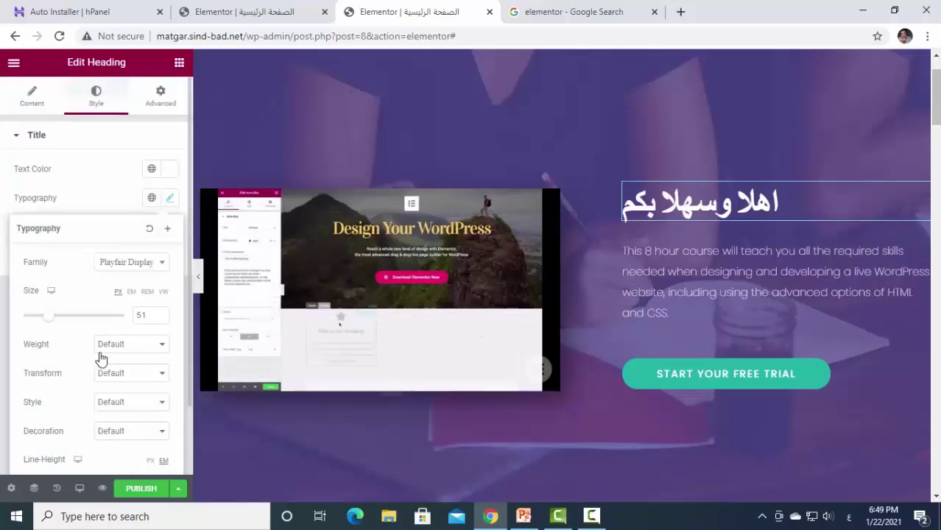
pyautogui.click(172, 199)
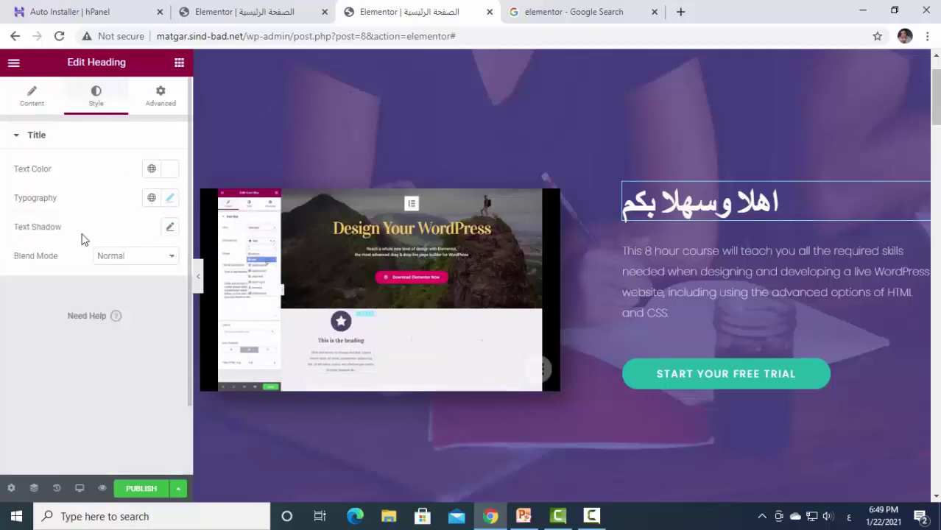
# Add the default text shadow to the heading, keeping Blend Mode at Normal.
pyautogui.click(169, 229)
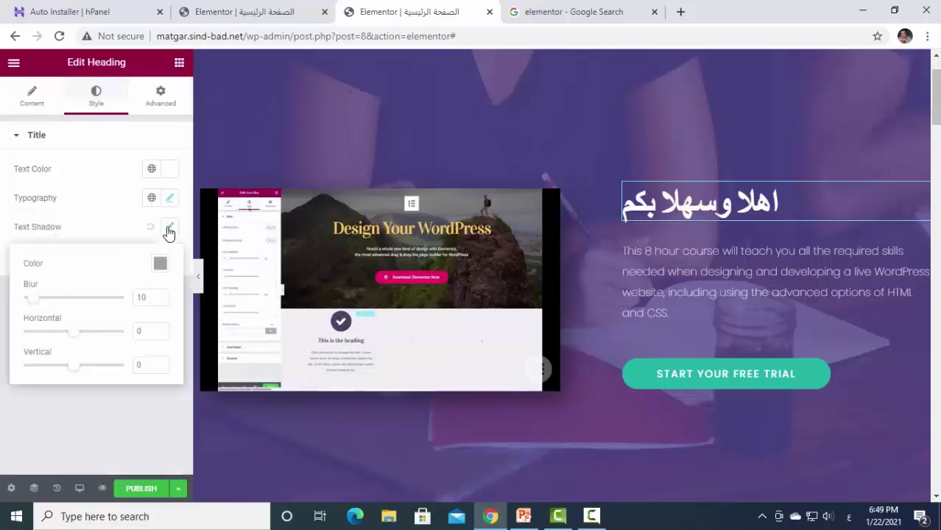
pyautogui.click(169, 231)
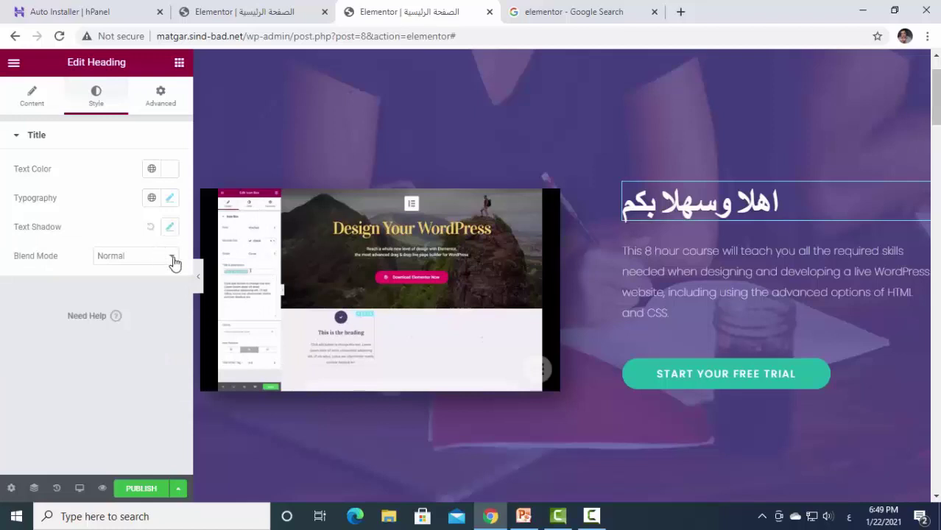
pyautogui.click(172, 260)
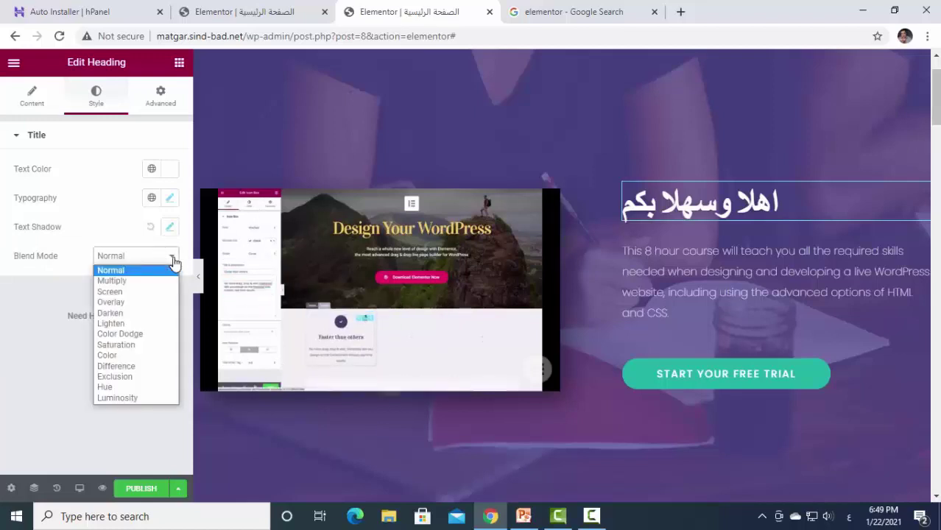
pyautogui.click(174, 262)
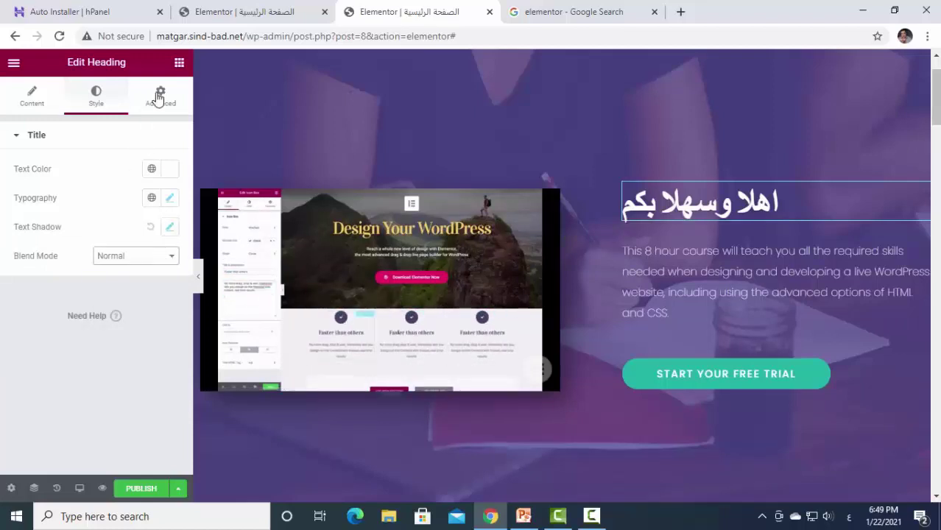
pyautogui.click(158, 96)
pyautogui.click(28, 96)
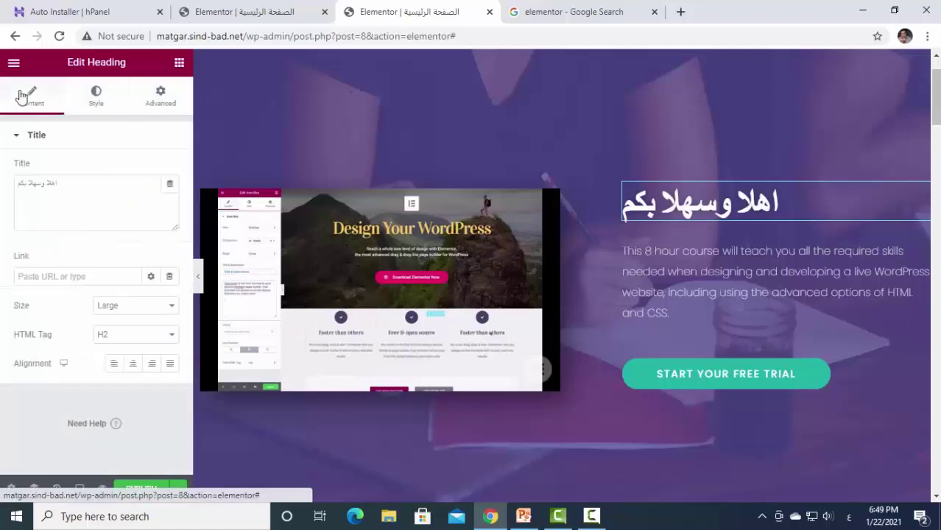
# Center-align the Arabic heading within its box.
pyautogui.click(92, 99)
pyautogui.click(33, 98)
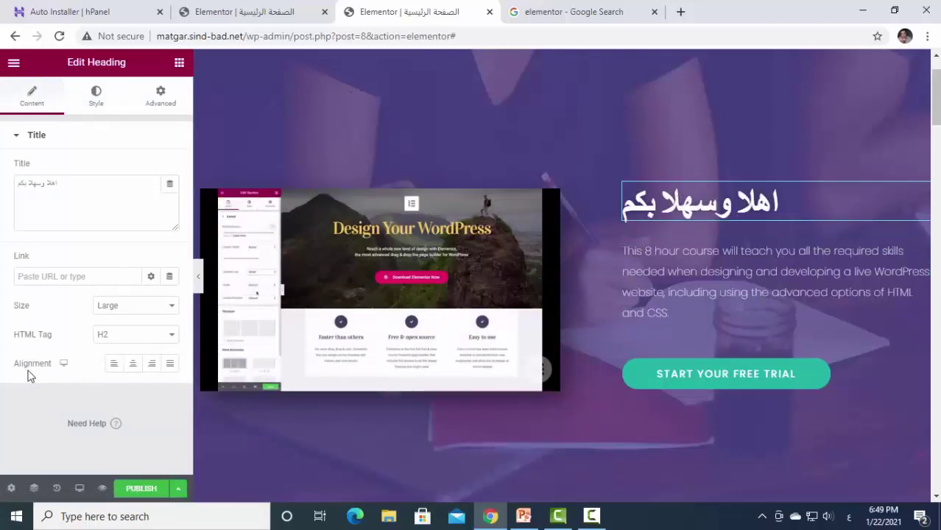
pyautogui.click(132, 368)
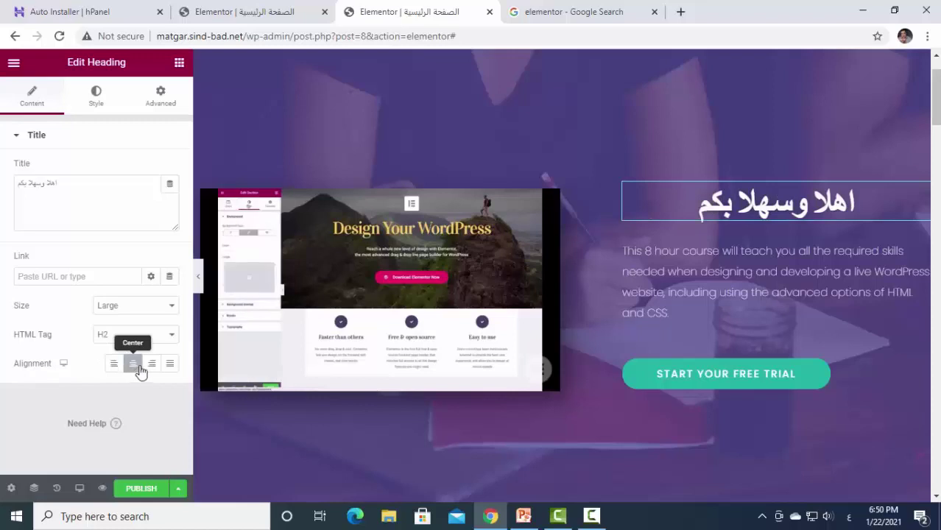
pyautogui.click(152, 367)
pyautogui.click(171, 368)
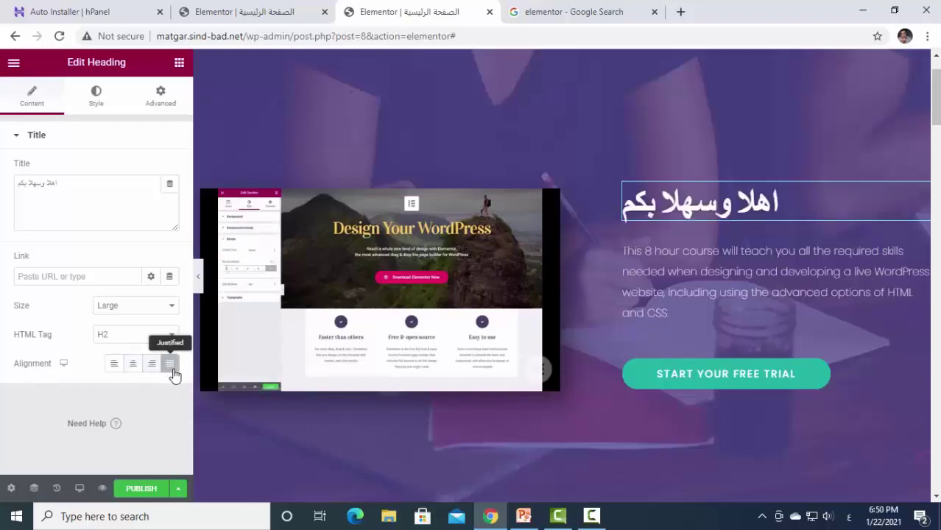
pyautogui.click(151, 368)
pyautogui.click(134, 368)
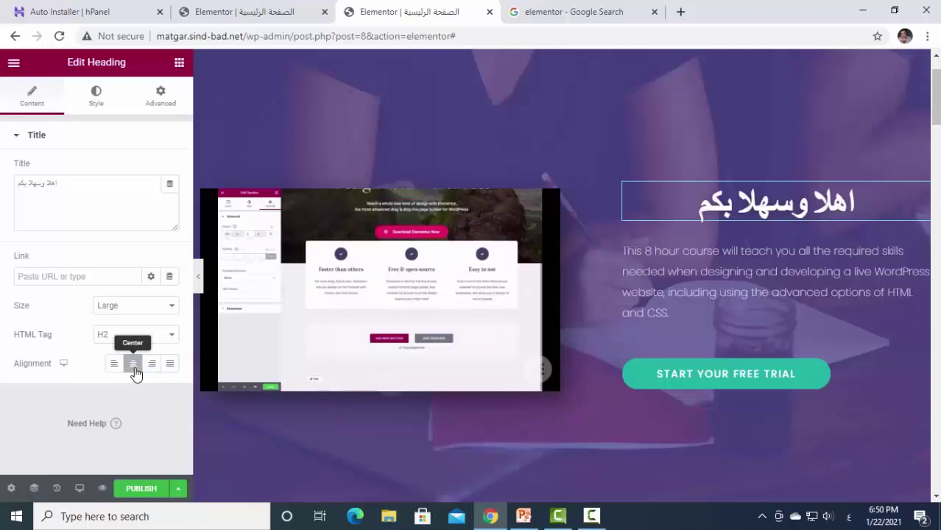
# Enlarge the Arabic heading's font size to 77.
pyautogui.click(97, 96)
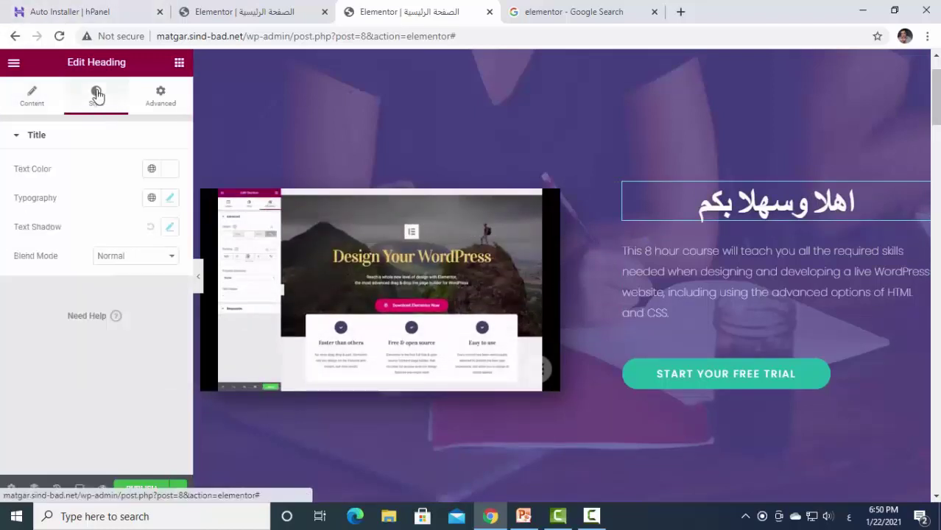
pyautogui.click(170, 199)
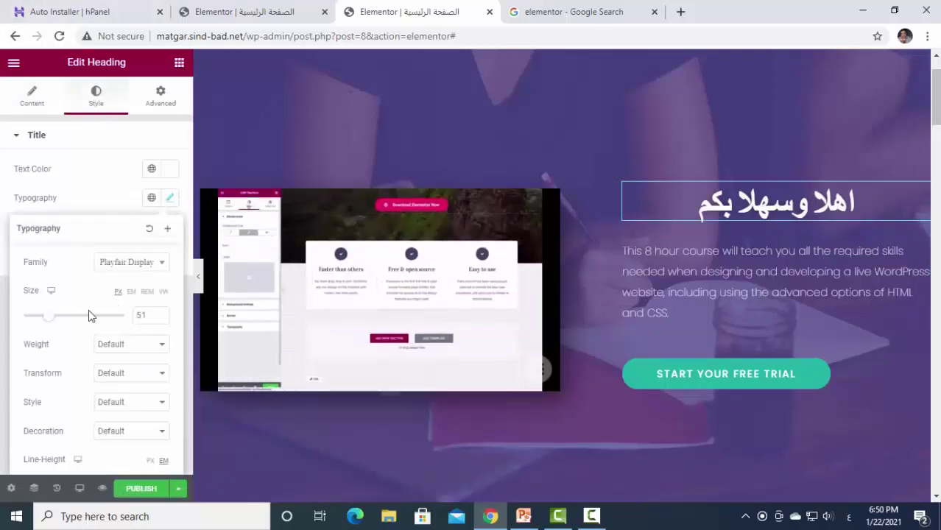
pyautogui.moveTo(49, 321)
pyautogui.mouseDown()
pyautogui.moveTo(69, 326)
pyautogui.moveTo(61, 317)
pyautogui.mouseUp()
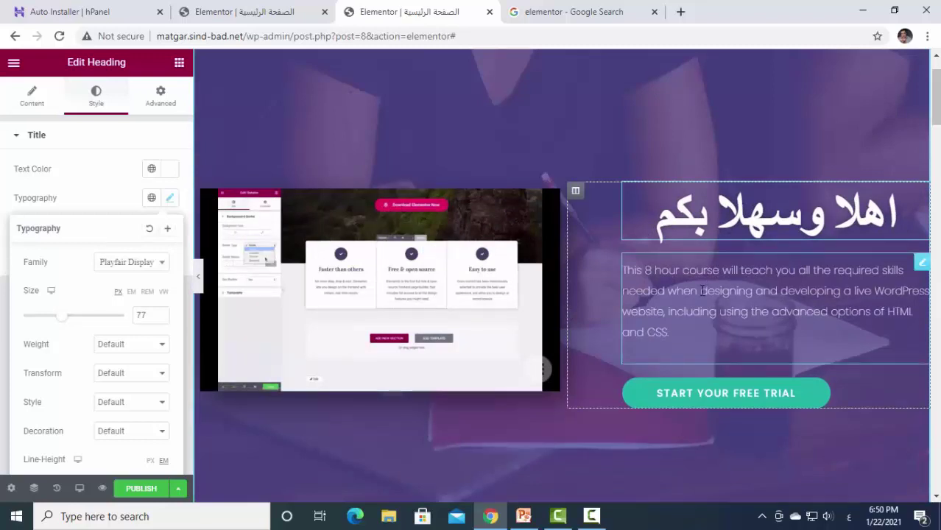
pyautogui.click(690, 323)
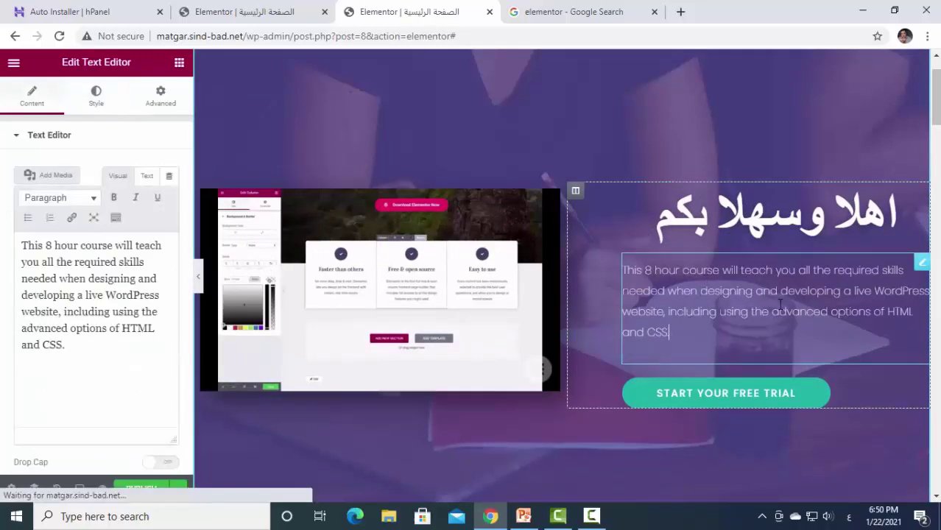
# Replace the English paragraph with 'معنا يمكنك انجاز مهامك بسرعه ودقة عالية'.
pyautogui.moveTo(926, 265)
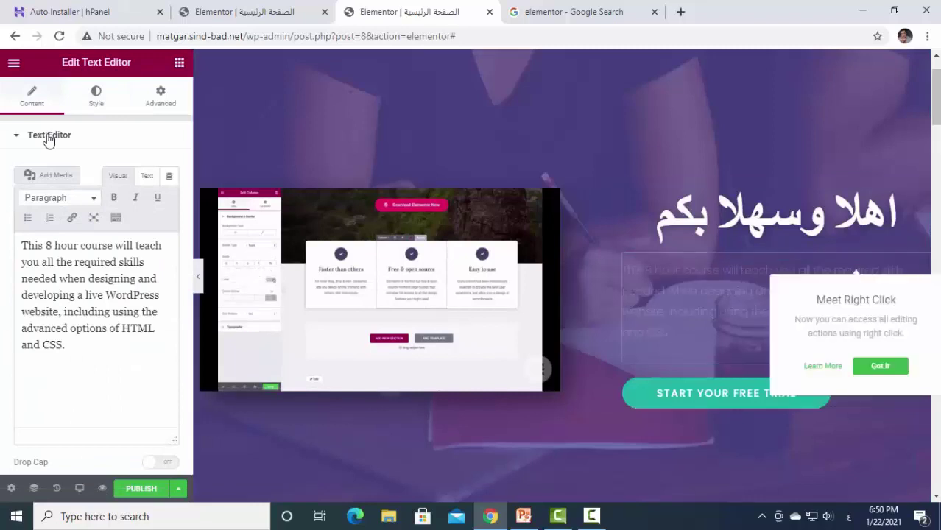
pyautogui.moveTo(84, 344); pyautogui.dragTo(2, 245)
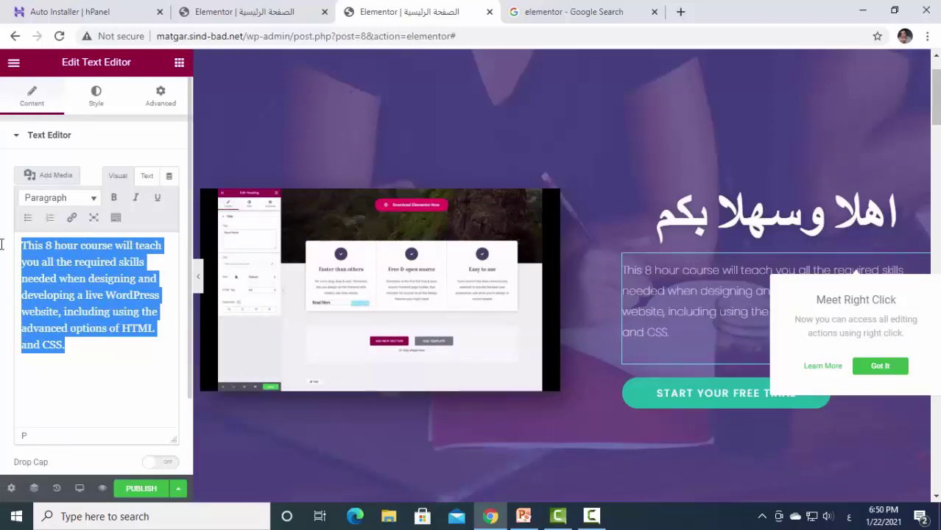
pyautogui.press('BackSpace')
pyautogui.write('مع')
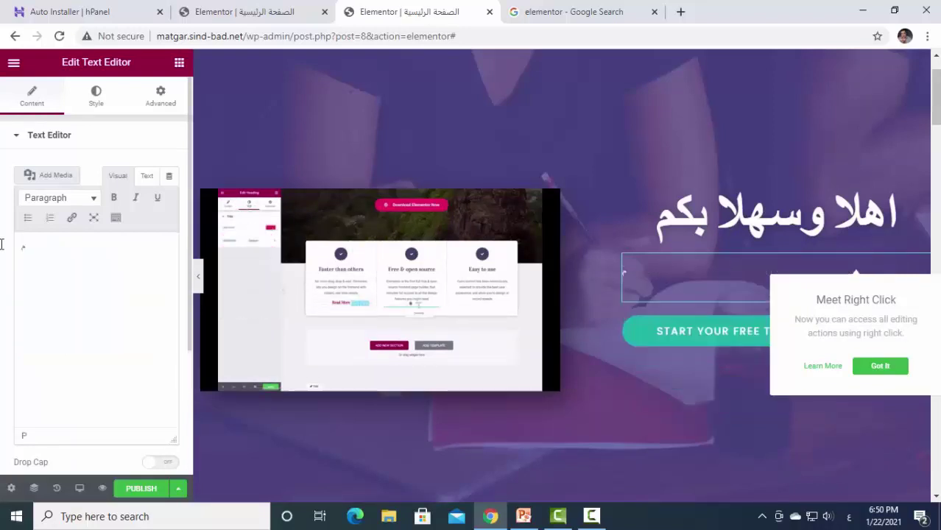
pyautogui.write('نا يمكنك')
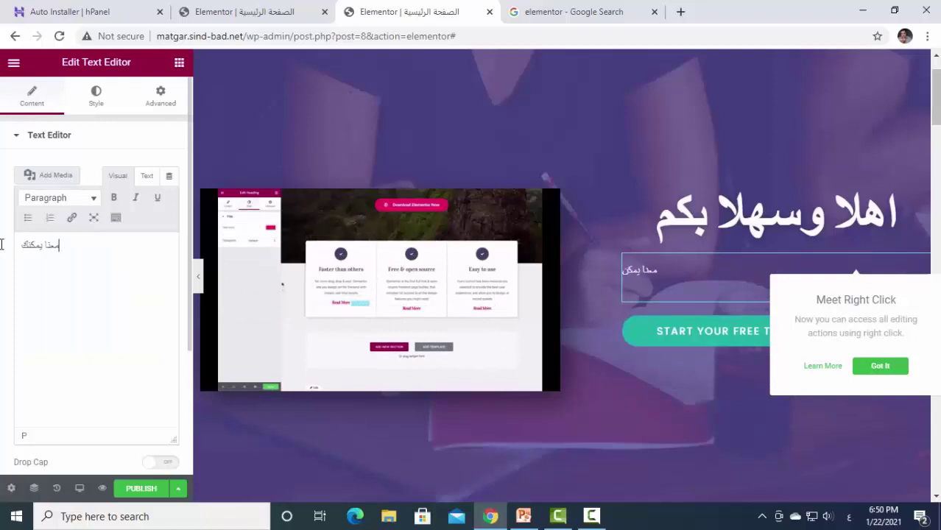
pyautogui.write('  ان')
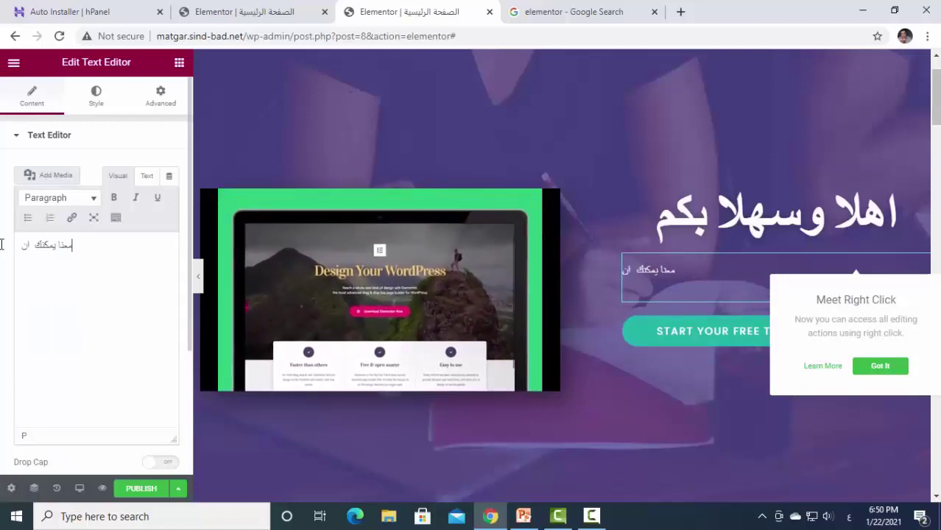
pyautogui.write('جاز مهامك ب')
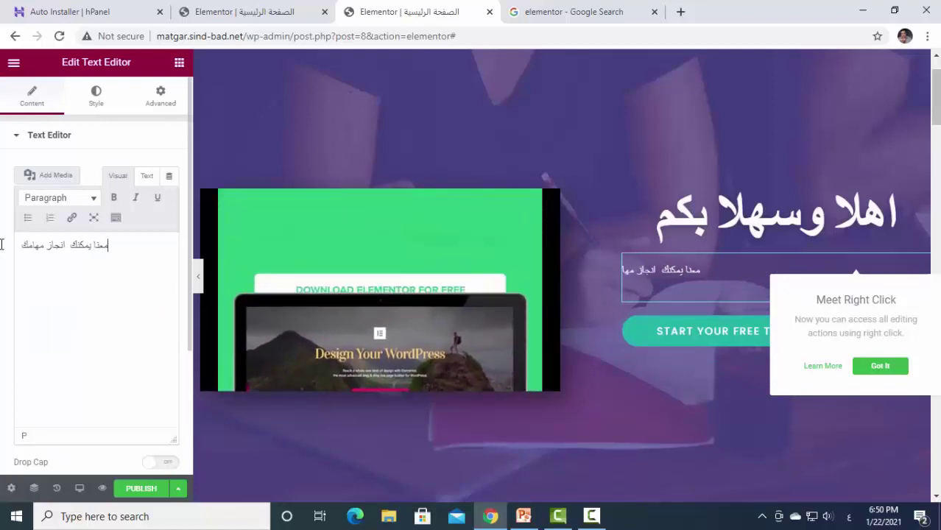
pyautogui.write('س')
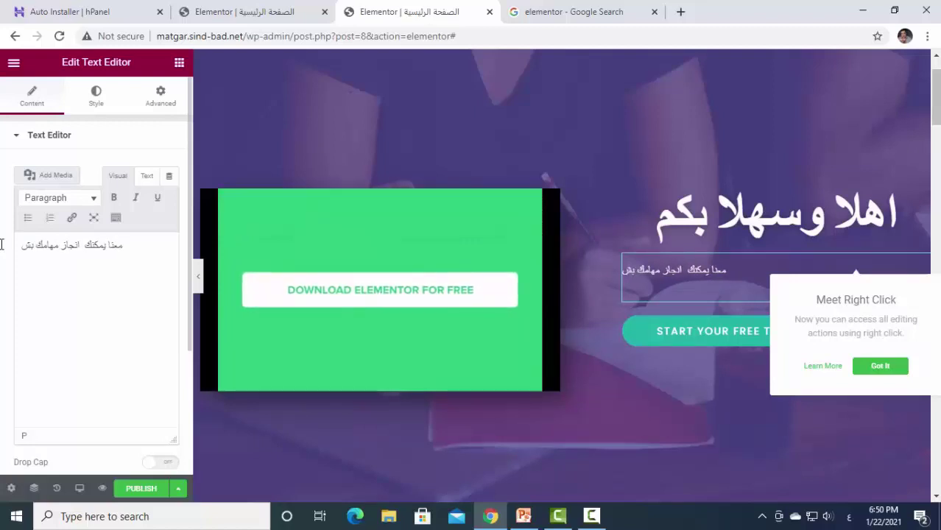
pyautogui.write('رعه و')
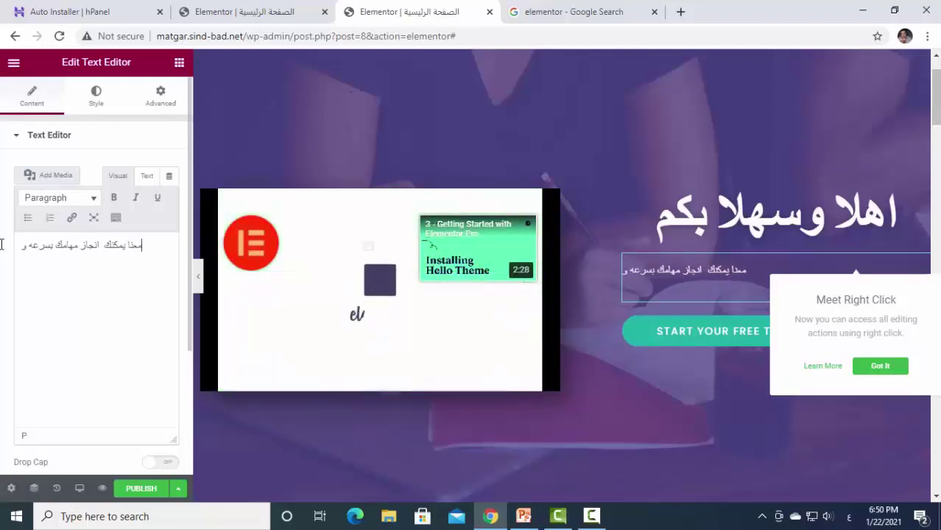
pyautogui.write('دقة عالية')
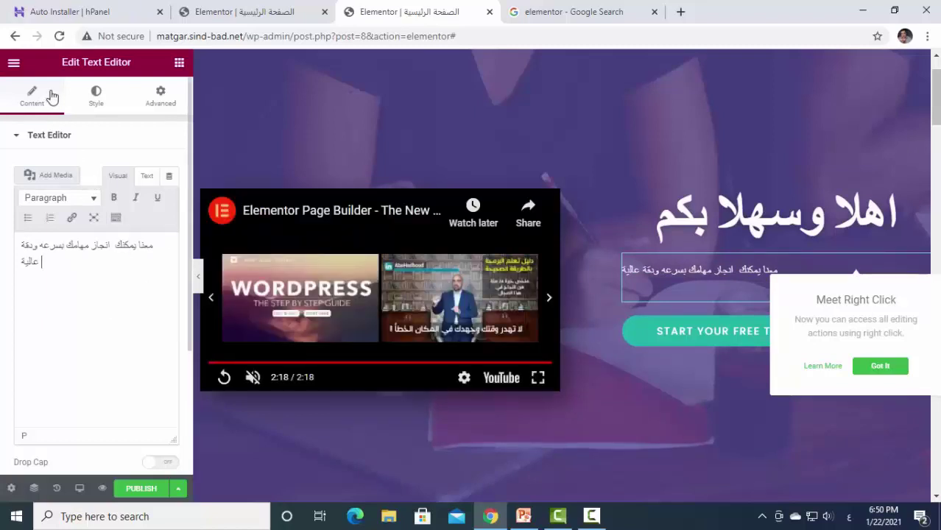
# Set the Arabic paragraph's alignment to Center.
pyautogui.click(96, 101)
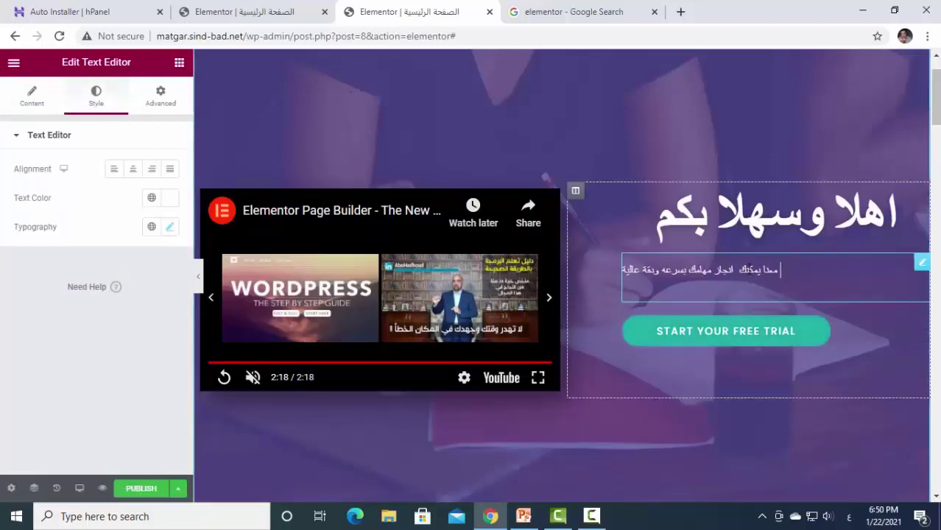
pyautogui.click(133, 175)
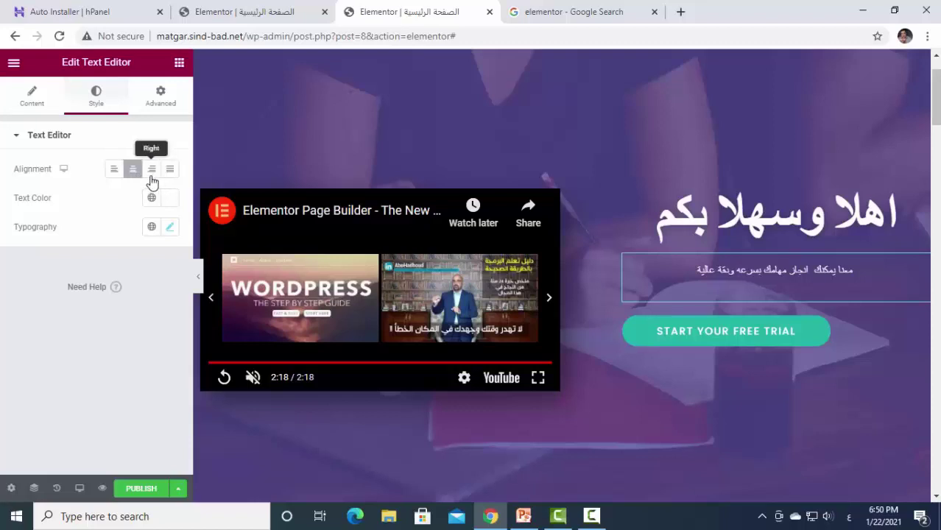
pyautogui.click(151, 175)
pyautogui.click(135, 173)
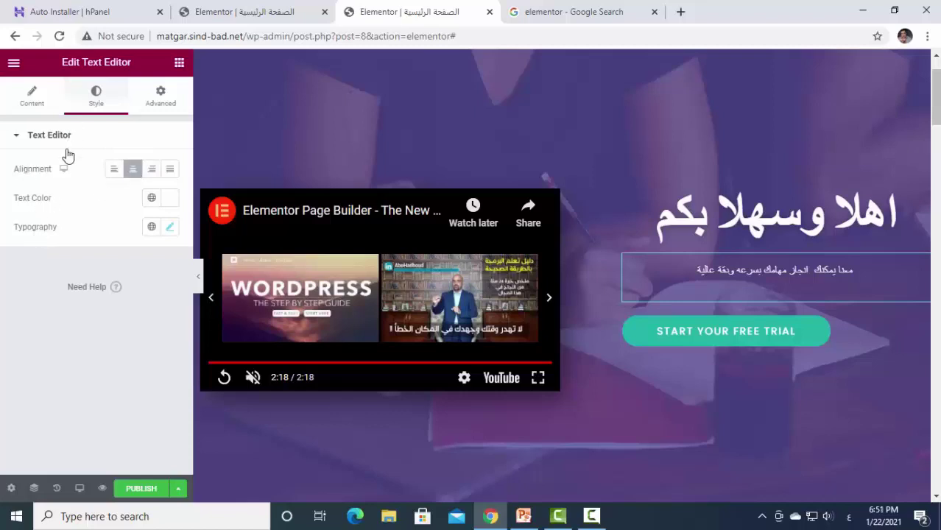
# Set the paragraph font size to 31 and its text colour to a light grey.
pyautogui.click(170, 228)
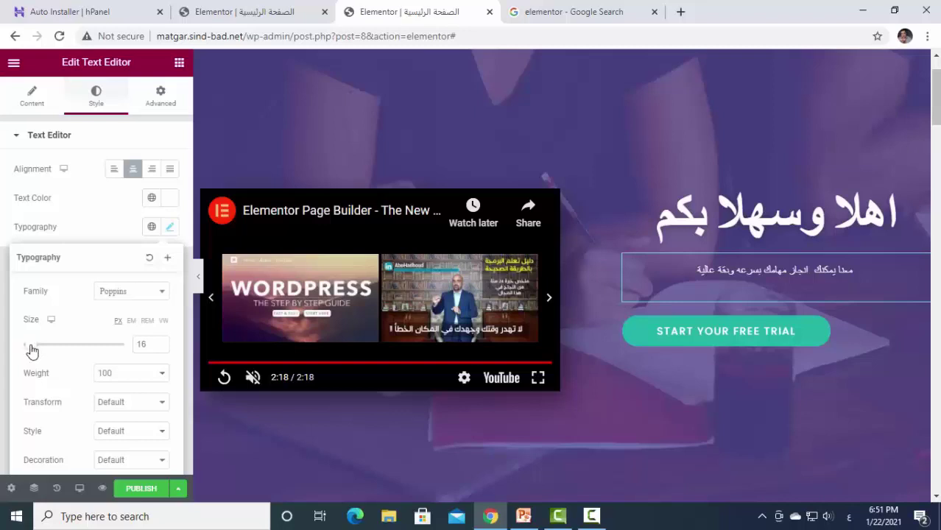
pyautogui.moveTo(30, 351); pyautogui.dragTo(41, 351)
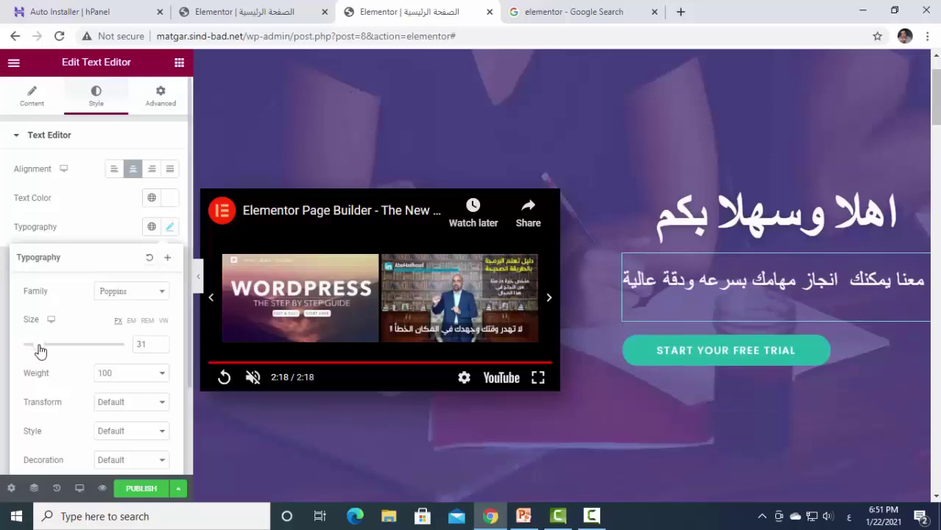
pyautogui.click(170, 231)
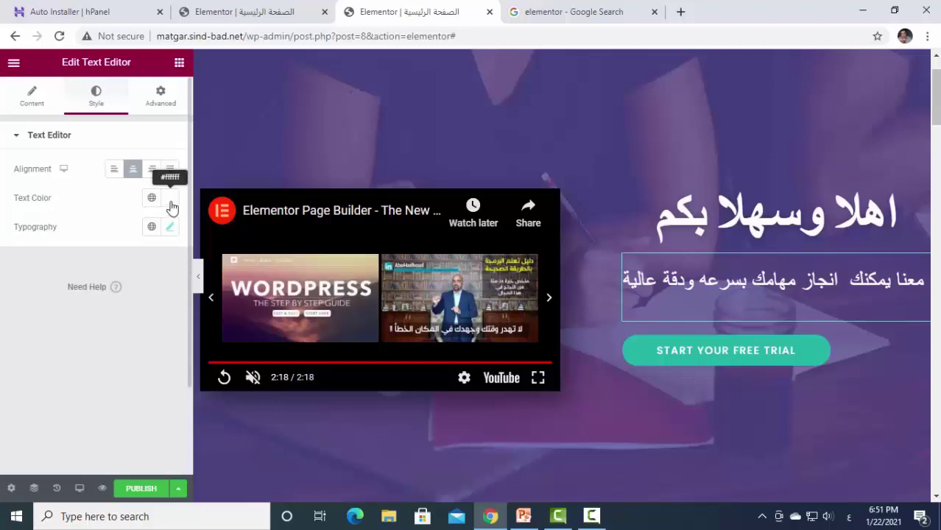
pyautogui.click(170, 200)
pyautogui.moveTo(225, 319)
pyautogui.mouseDown()
pyautogui.moveTo(248, 354)
pyautogui.moveTo(199, 375)
pyautogui.moveTo(242, 250)
pyautogui.moveTo(223, 335)
pyautogui.mouseUp()
pyautogui.click(106, 264)
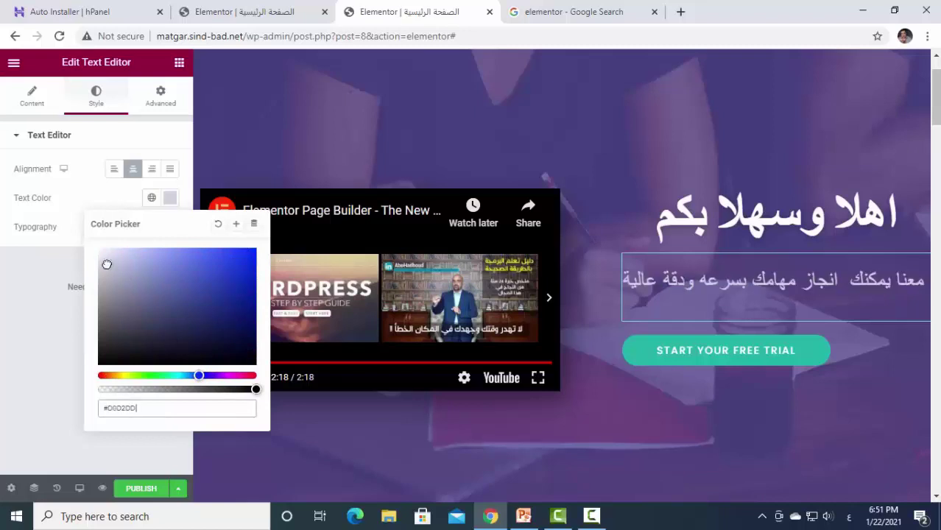
pyautogui.click(166, 137)
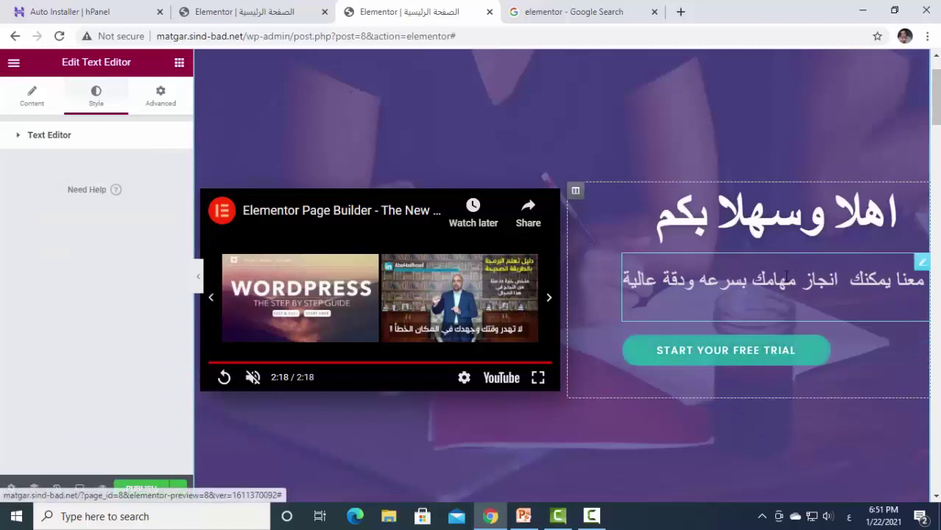
# Reselect the hero paragraph and reduce its font size to 26.
pyautogui.click(841, 283)
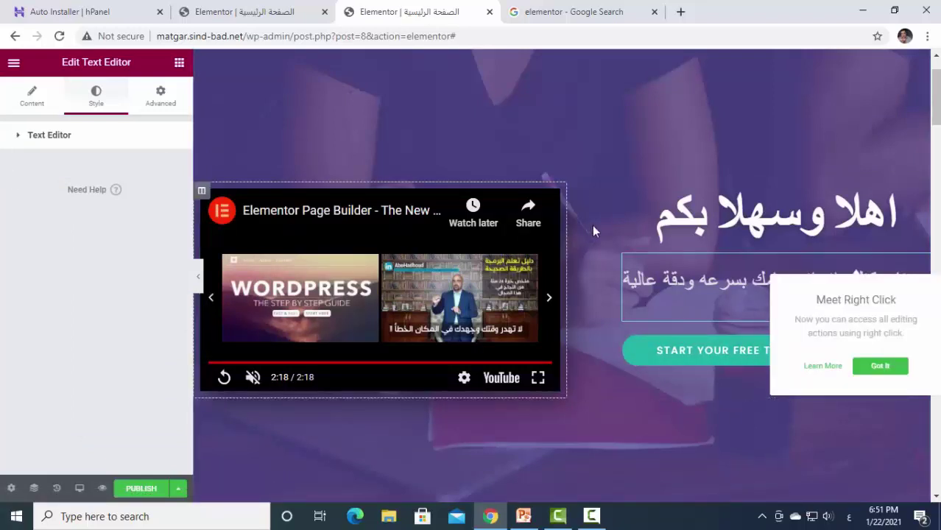
pyautogui.click(684, 216)
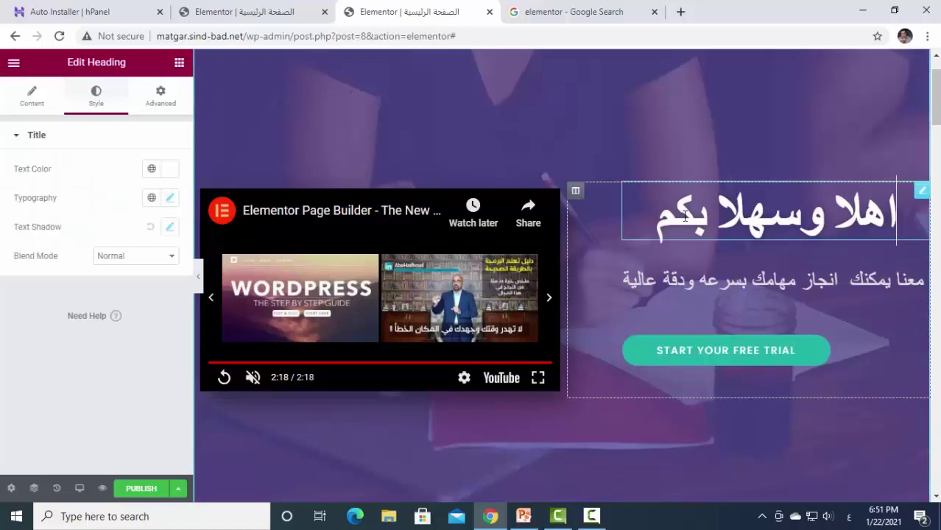
pyautogui.click(644, 275)
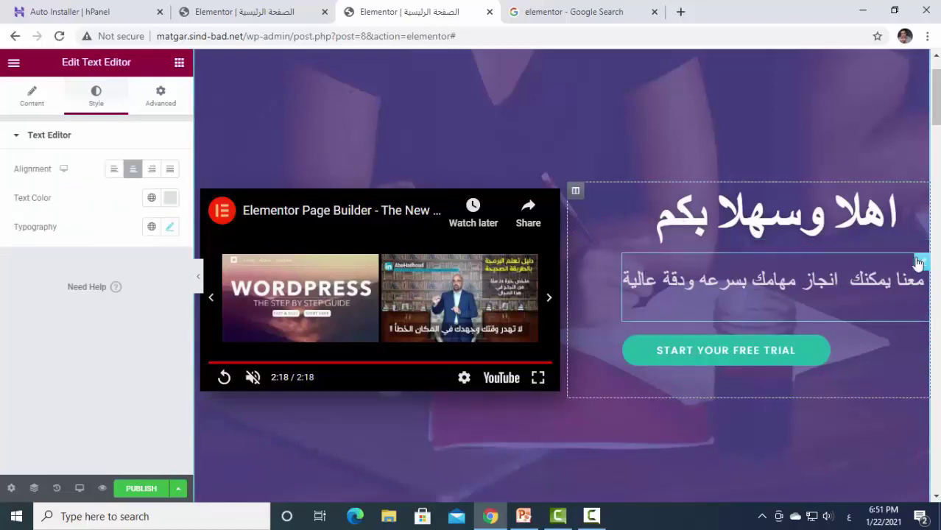
pyautogui.click(169, 229)
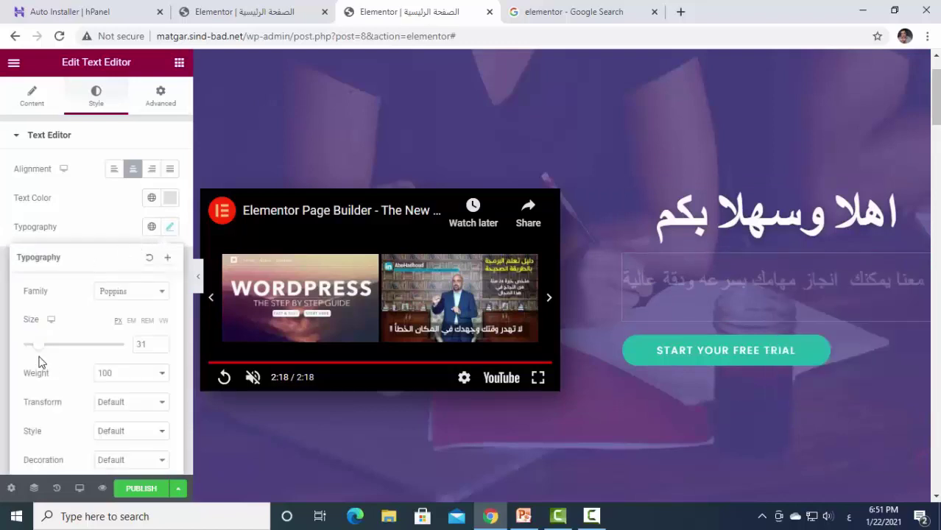
pyautogui.moveTo(38, 356); pyautogui.dragTo(37, 355)
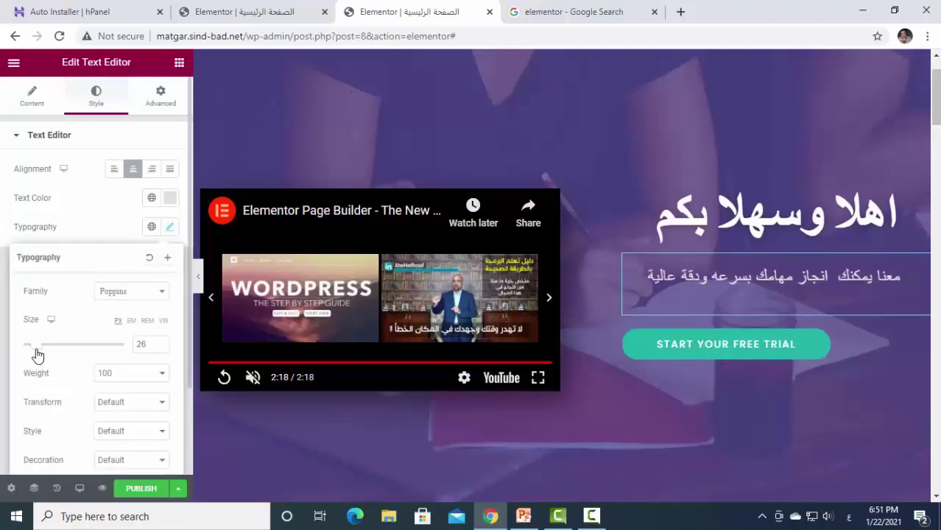
pyautogui.click(541, 67)
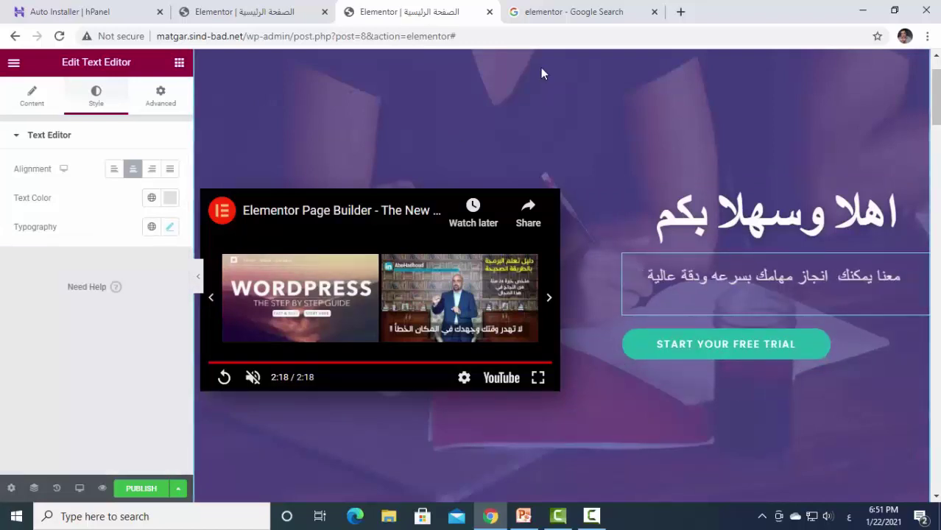
# Replace the call-to-action button's English label with the Arabic 'ابدا الان'.
pyautogui.click(708, 359)
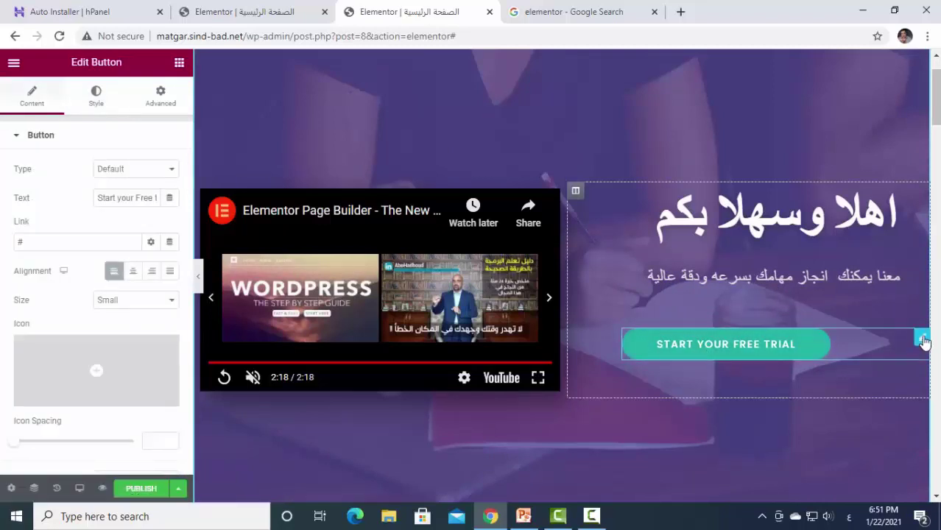
pyautogui.moveTo(923, 341)
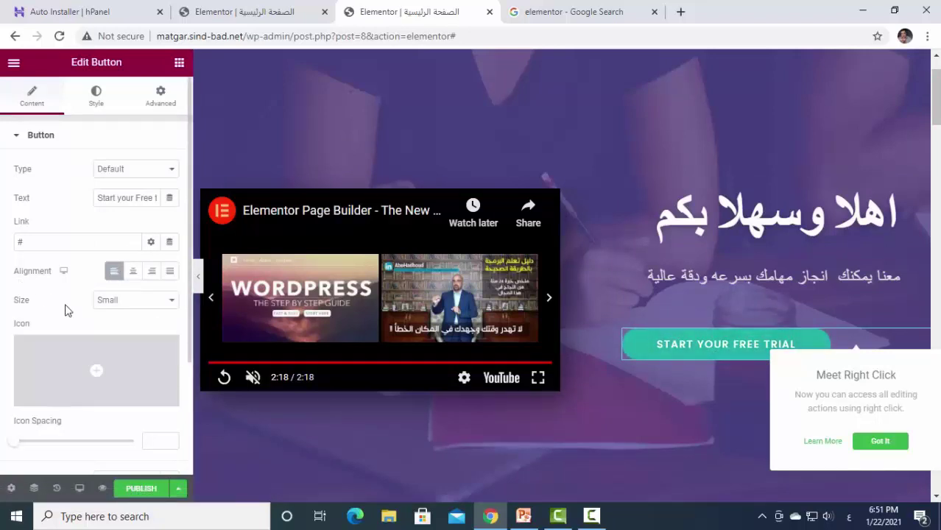
pyautogui.scroll(-2, 65, 310)
pyautogui.scroll(2, 65, 310)
pyautogui.click(22, 199)
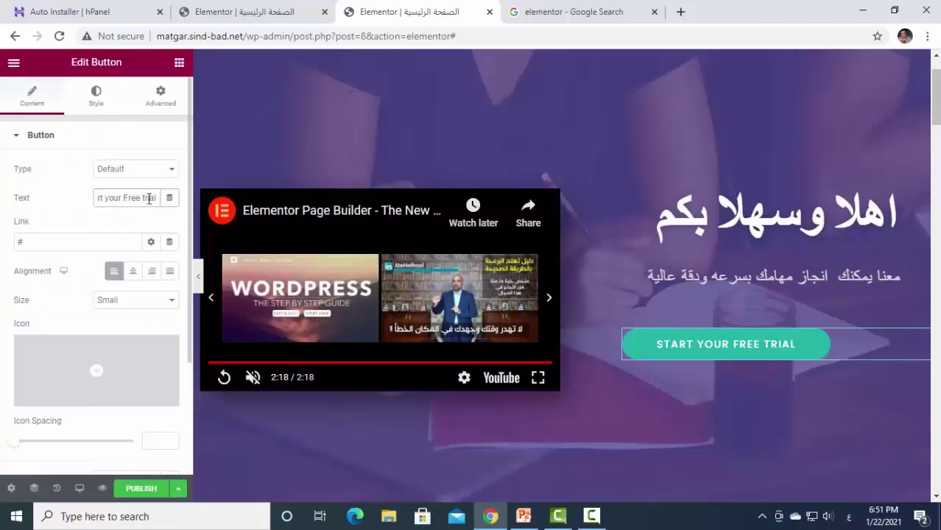
pyautogui.hotkey('ctrl', 'a')
pyautogui.press('BackSpace')
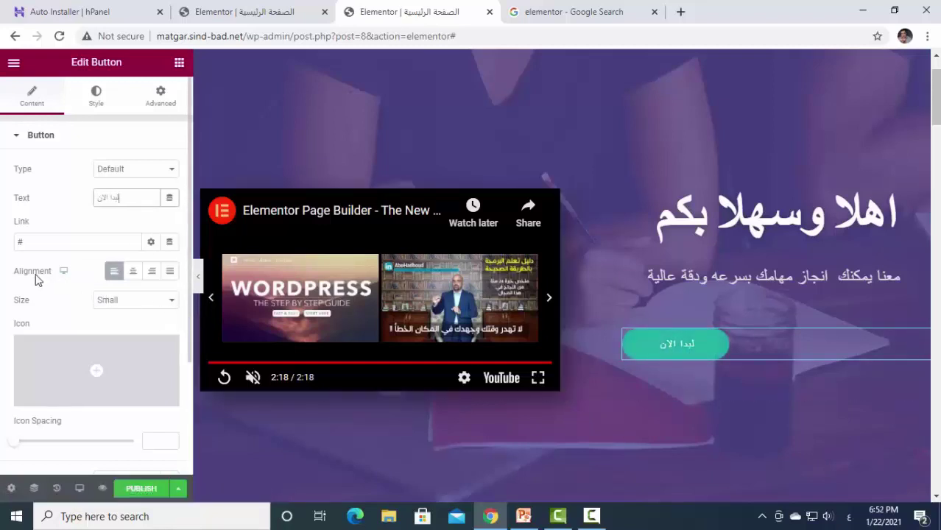
# Set the button alignment to Justified so it spans the full row.
pyautogui.click(132, 270)
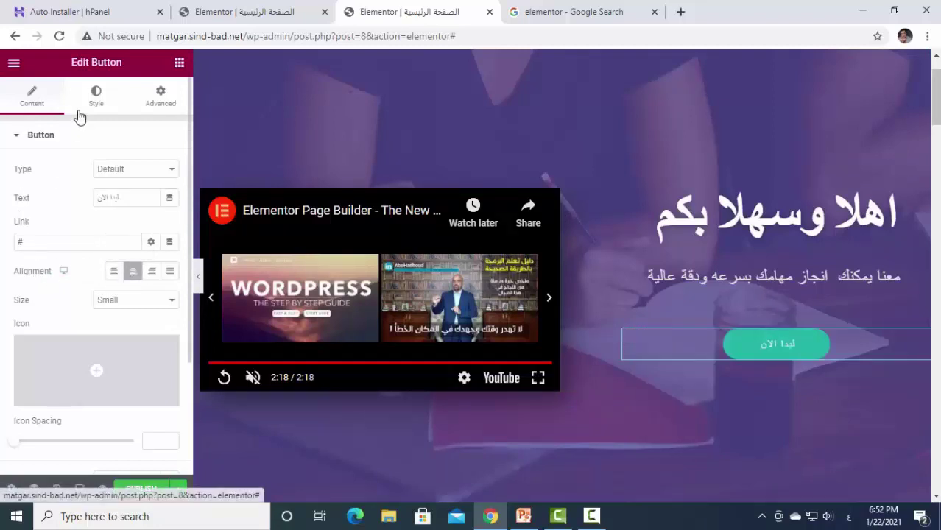
pyautogui.click(150, 270)
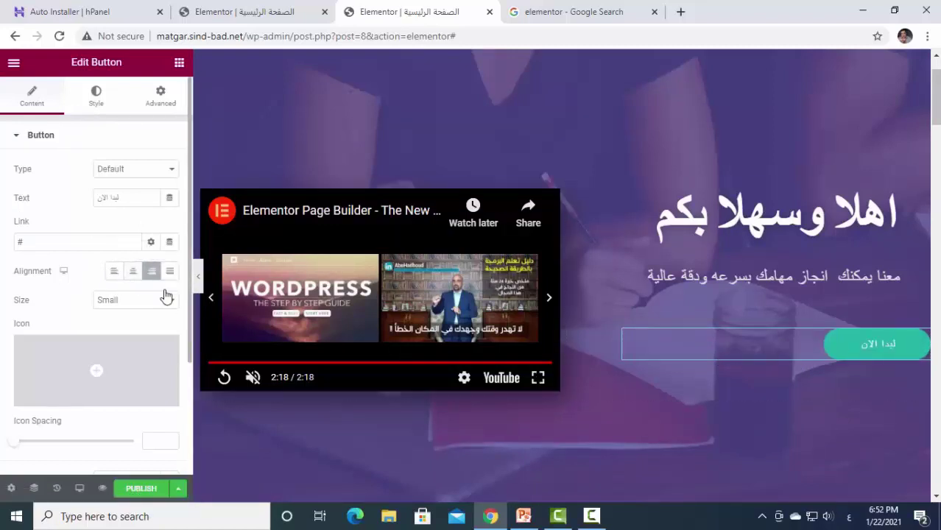
pyautogui.click(170, 272)
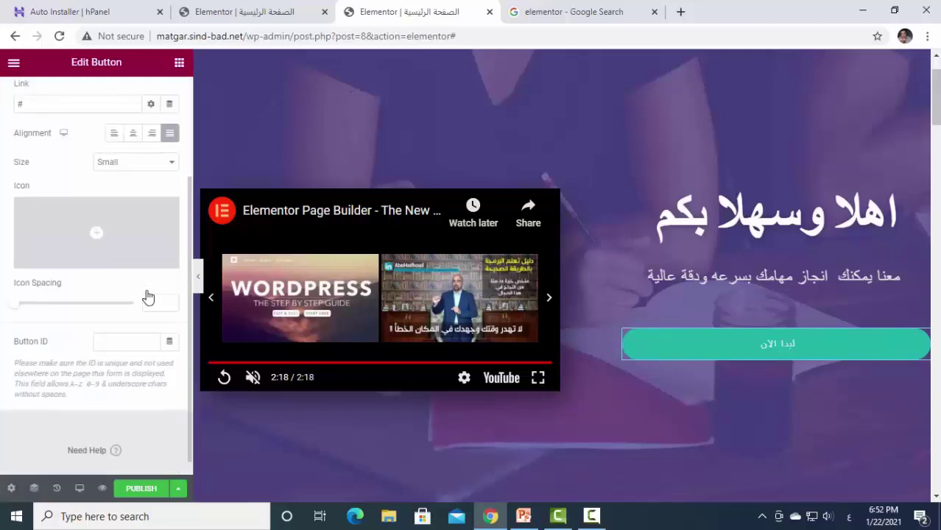
pyautogui.scroll(3, 118, 249)
# Set the button label's font size to 44 and correct its text to 'ابداء الان'.
pyautogui.click(88, 106)
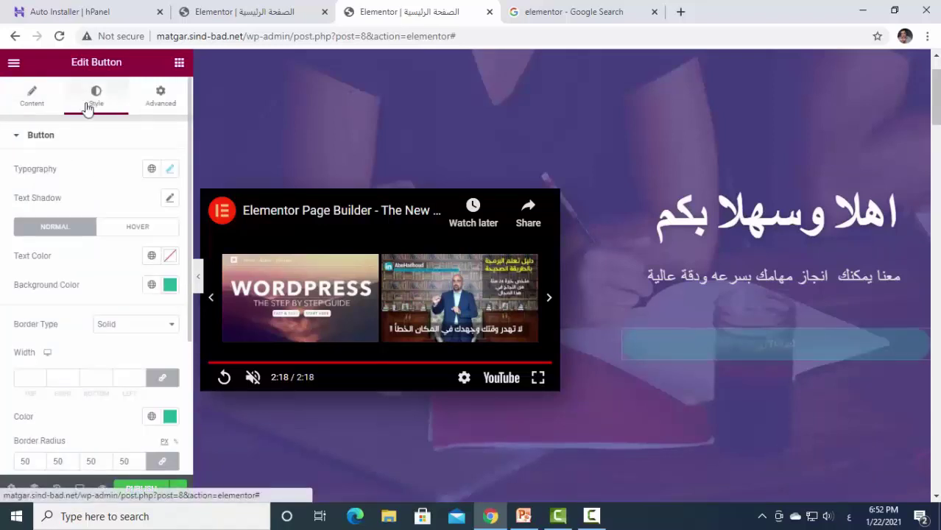
pyautogui.click(170, 171)
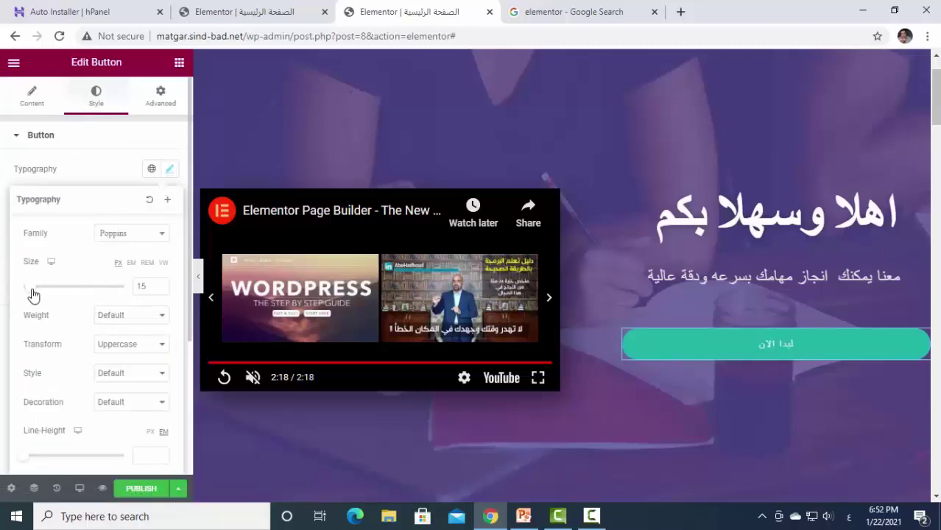
pyautogui.moveTo(33, 294); pyautogui.dragTo(53, 295)
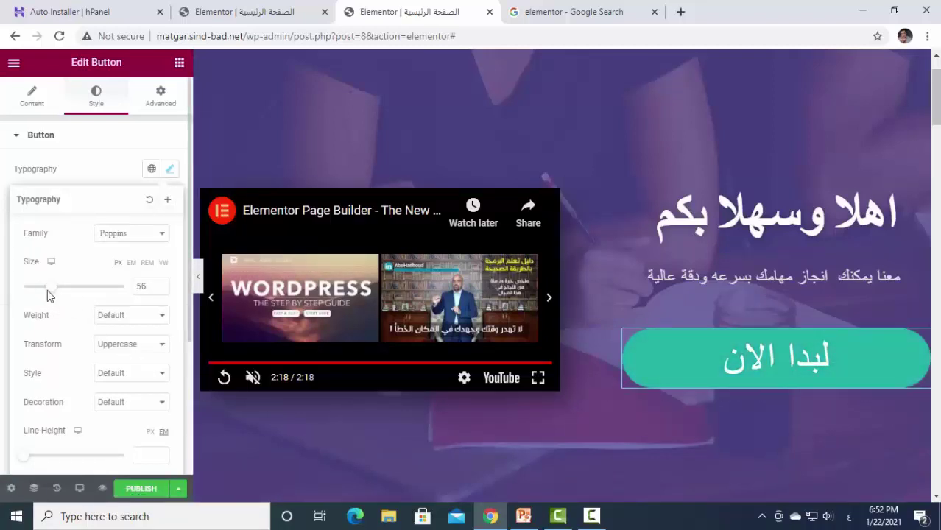
pyautogui.moveTo(53, 295)
pyautogui.mouseDown()
pyautogui.moveTo(39, 296)
pyautogui.moveTo(48, 294)
pyautogui.mouseUp()
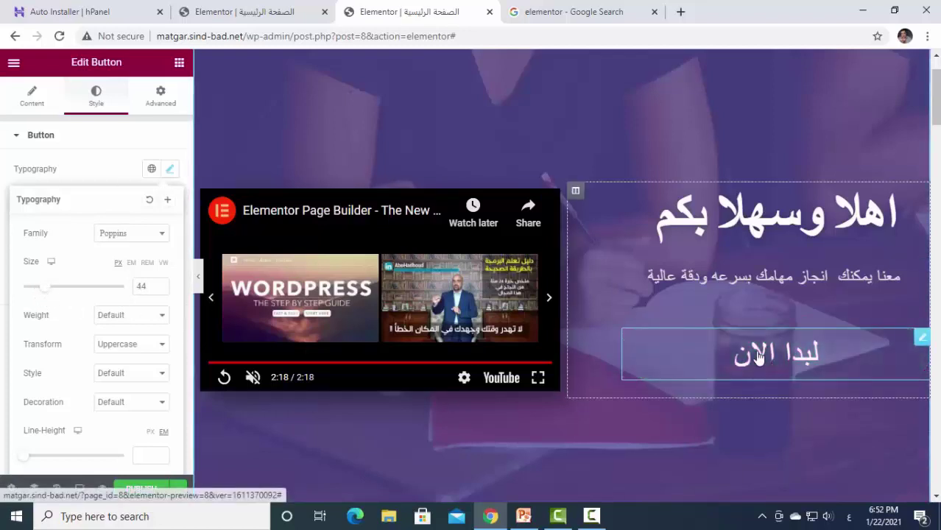
pyautogui.click(26, 103)
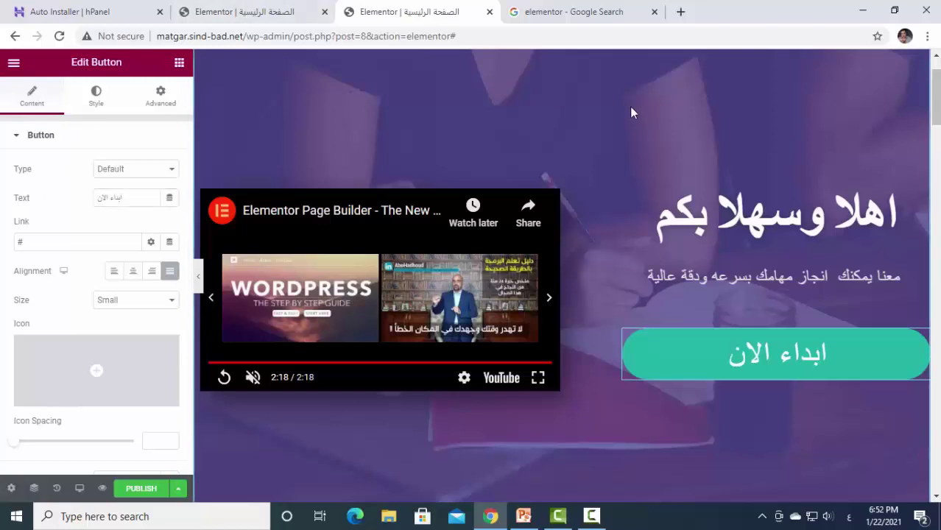
pyautogui.scroll(1, 706, 417)
pyautogui.click(518, 225)
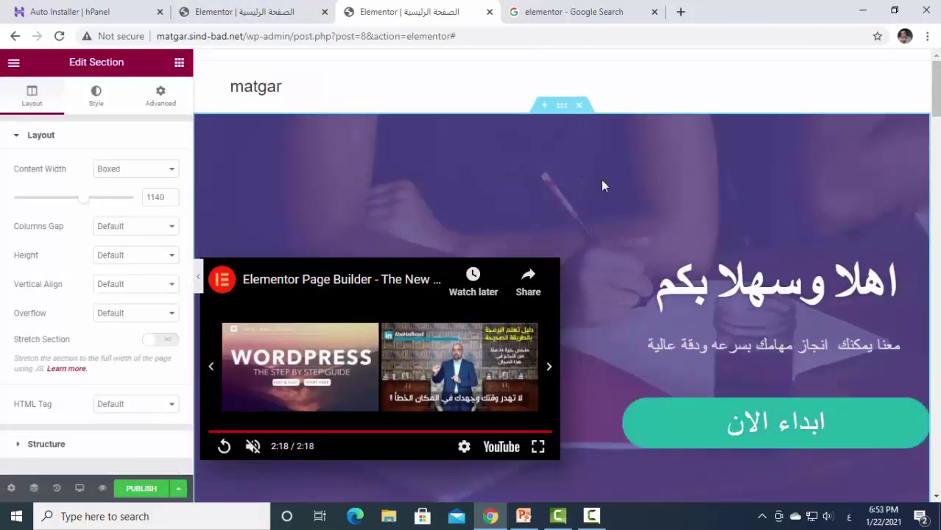
# Show the hero section's Style background settings, dismissing the right-click tip popup.
pyautogui.click(561, 108)
pyautogui.click(762, 204)
pyautogui.click(560, 108)
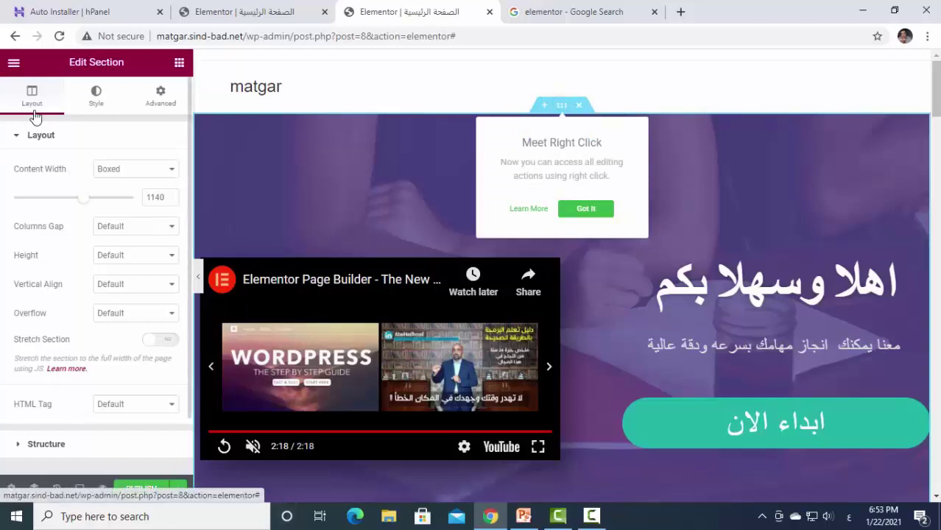
pyautogui.click(97, 97)
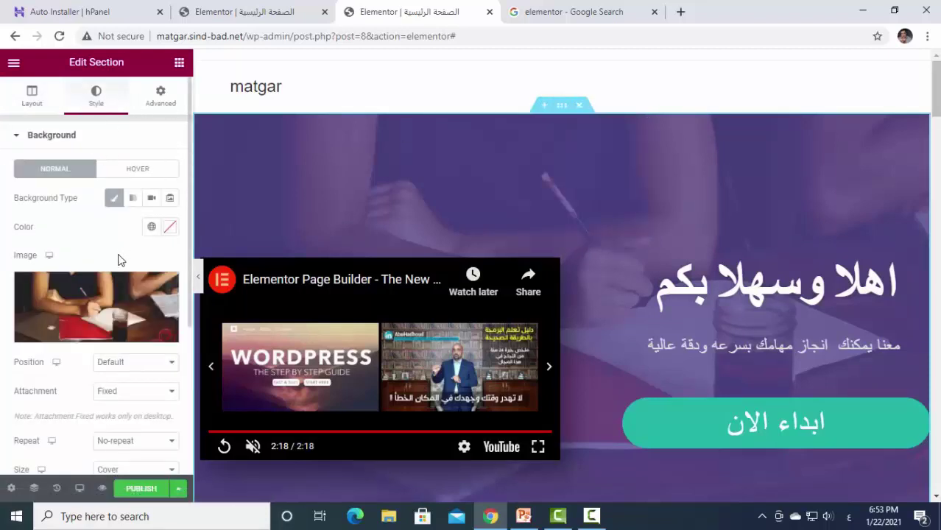
pyautogui.moveTo(108, 318)
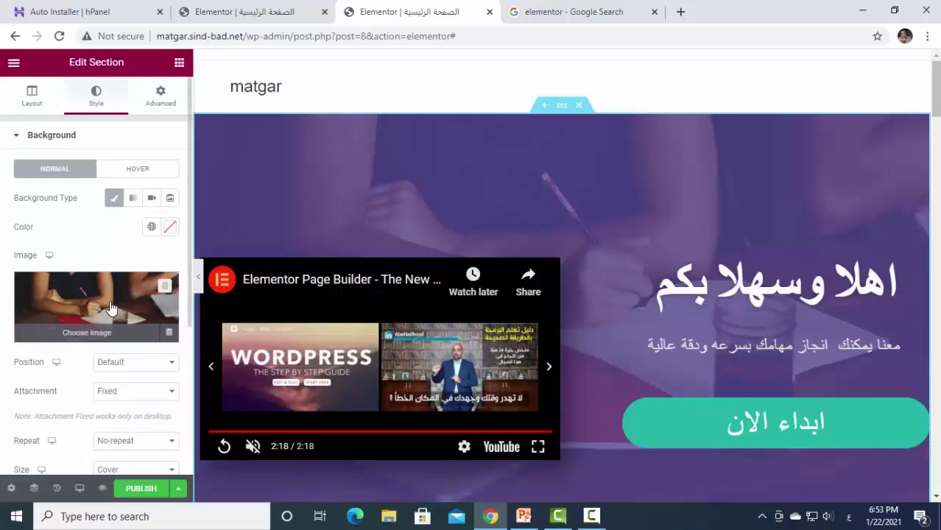
# Swap the hero background image for study-box_1.jpg, a person at computer screens.
pyautogui.click(99, 335)
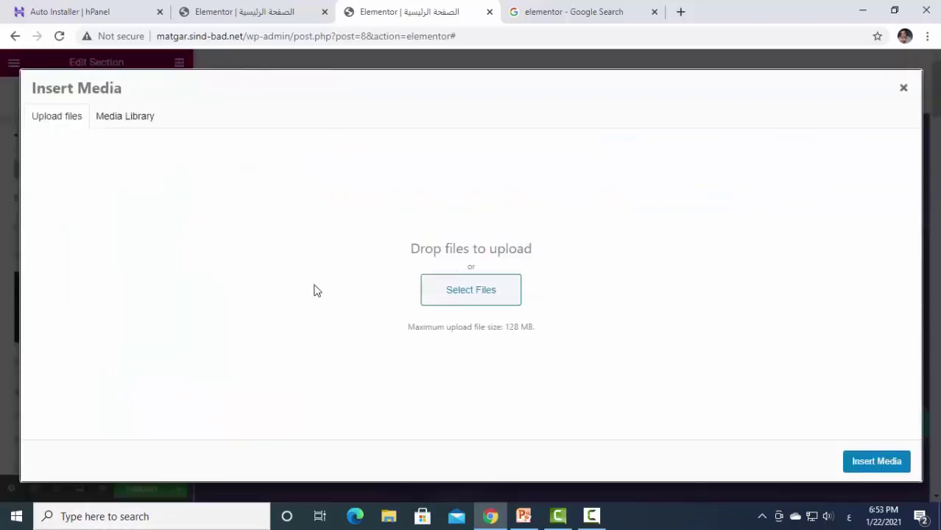
pyautogui.click(136, 122)
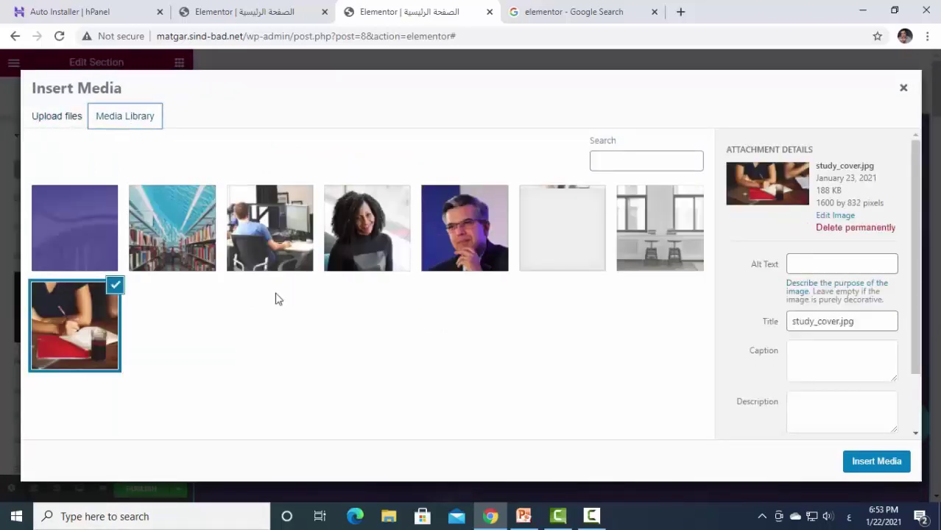
pyautogui.click(273, 238)
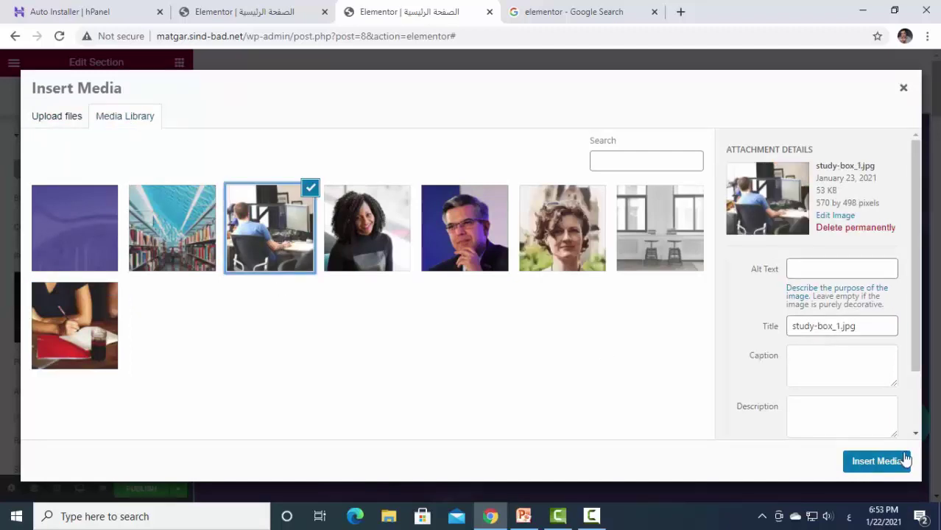
pyautogui.click(875, 461)
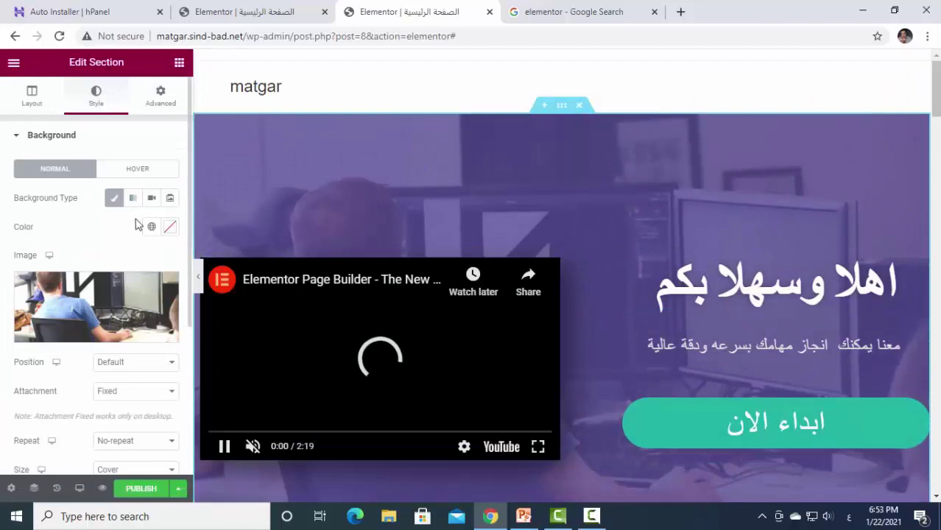
# Try a dark reddish background colour for the hero section.
pyautogui.click(170, 228)
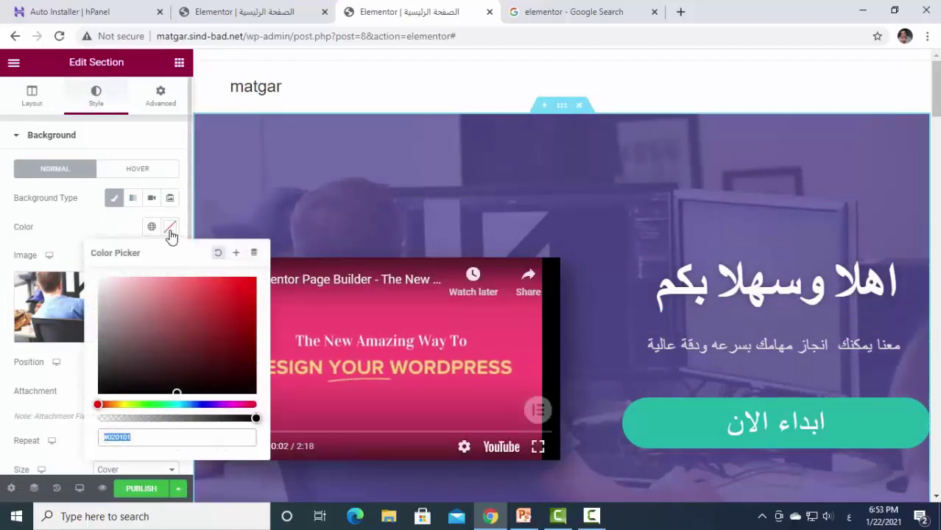
pyautogui.moveTo(150, 356); pyautogui.dragTo(141, 389)
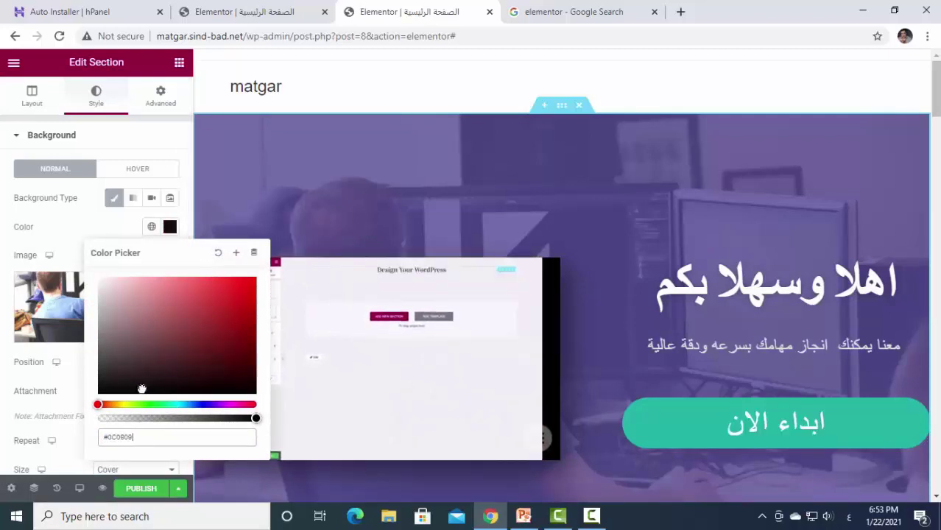
pyautogui.click(192, 140)
pyautogui.scroll(-3, 185, 129)
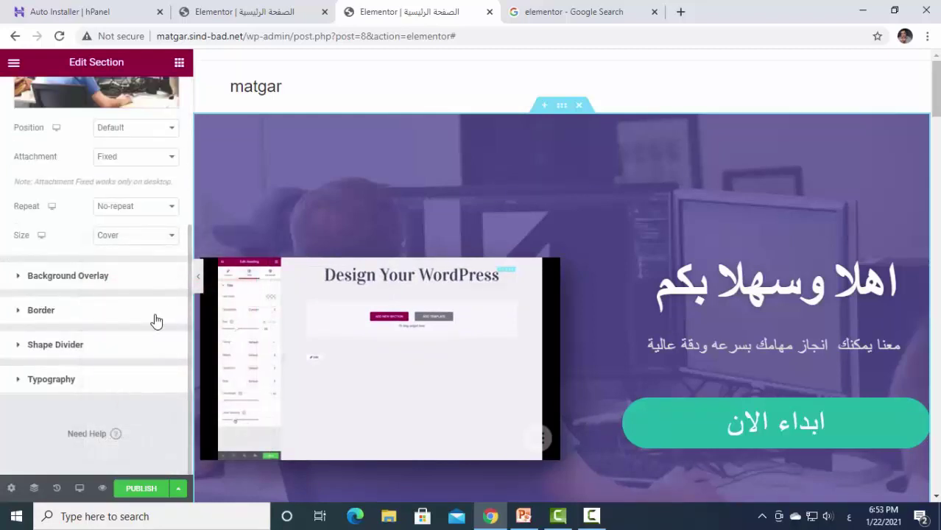
pyautogui.scroll(1, 155, 321)
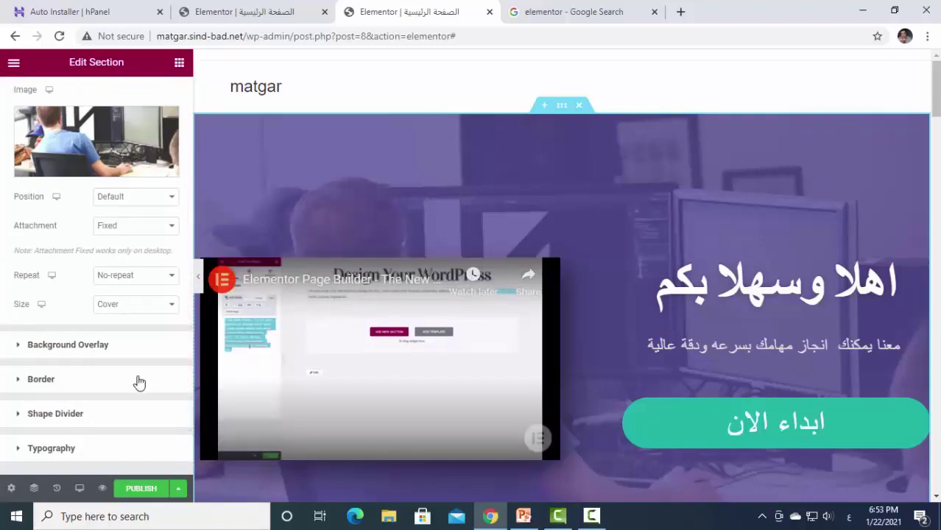
# Set the Background Overlay colour to black (#000000) after trying several hues.
pyautogui.click(81, 357)
pyautogui.scroll(-2, 126, 318)
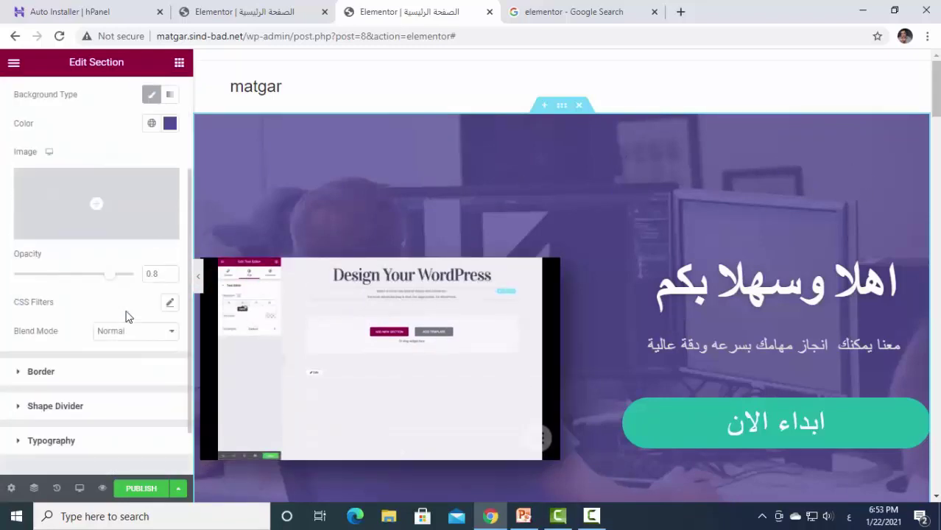
pyautogui.click(170, 124)
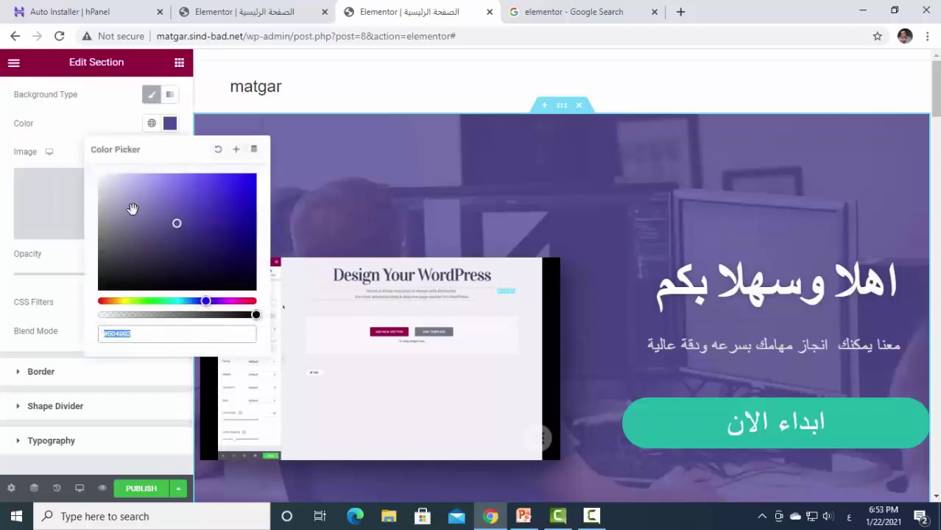
pyautogui.moveTo(133, 208); pyautogui.dragTo(104, 303)
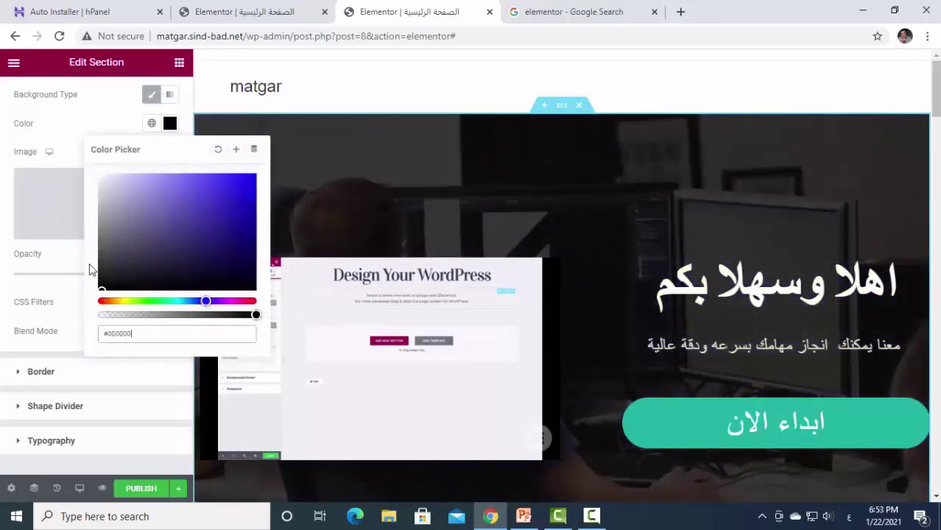
pyautogui.moveTo(92, 270)
pyautogui.mouseDown()
pyautogui.moveTo(109, 178)
pyautogui.moveTo(200, 185)
pyautogui.moveTo(229, 252)
pyautogui.mouseUp()
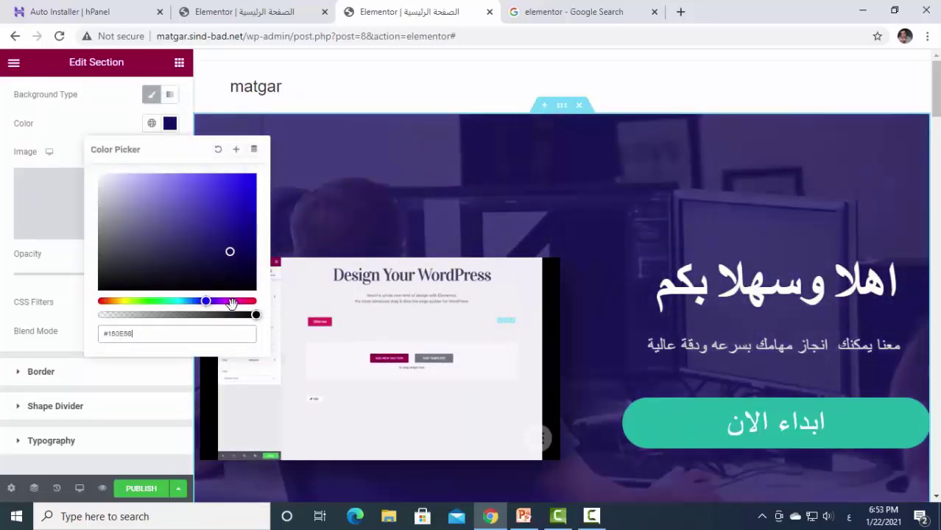
pyautogui.moveTo(234, 298); pyautogui.dragTo(250, 301)
pyautogui.moveTo(210, 216)
pyautogui.mouseDown()
pyautogui.moveTo(44, 204)
pyautogui.moveTo(61, 242)
pyautogui.mouseUp()
pyautogui.click(122, 300)
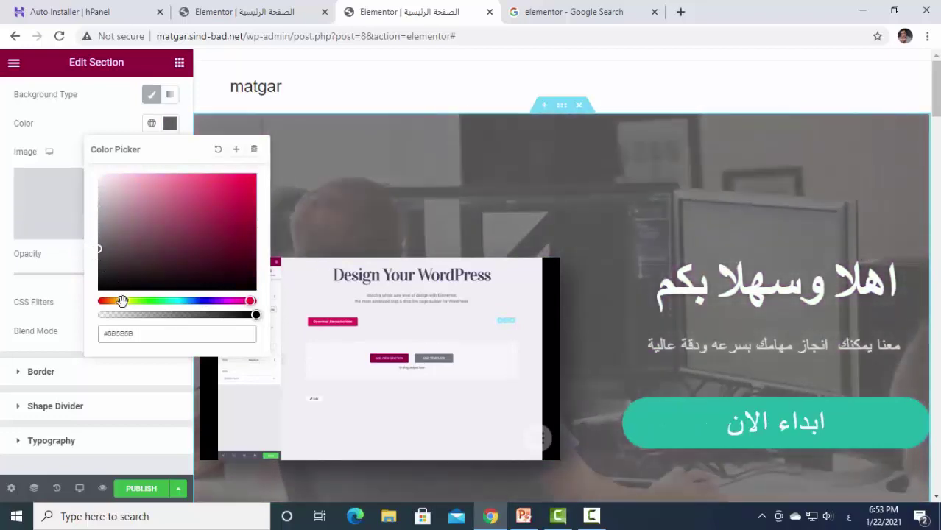
pyautogui.moveTo(135, 268)
pyautogui.mouseDown()
pyautogui.moveTo(227, 202)
pyautogui.moveTo(233, 174)
pyautogui.mouseUp()
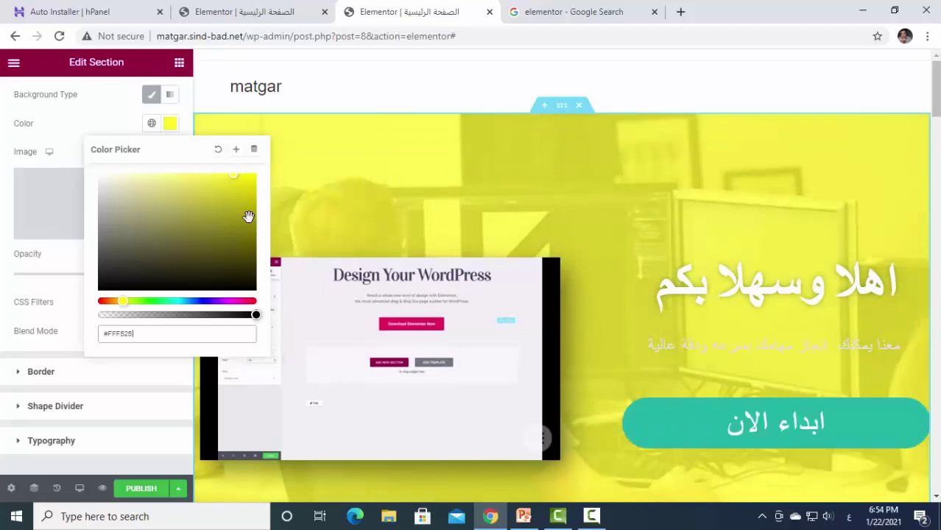
pyautogui.click(167, 300)
pyautogui.moveTo(159, 265); pyautogui.dragTo(178, 173)
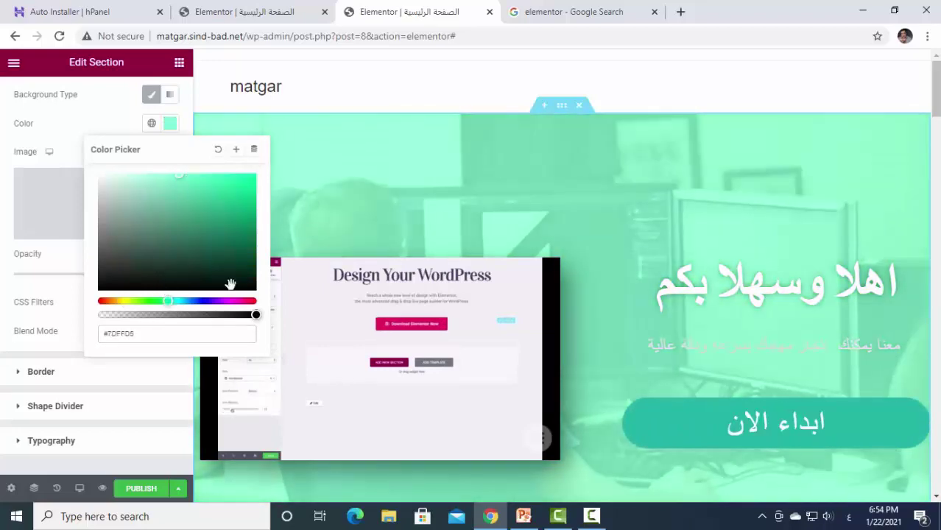
pyautogui.click(194, 300)
pyautogui.moveTo(193, 264)
pyautogui.mouseDown()
pyautogui.moveTo(206, 185)
pyautogui.moveTo(96, 142)
pyautogui.moveTo(81, 200)
pyautogui.mouseUp()
pyautogui.moveTo(101, 235)
pyautogui.mouseDown()
pyautogui.moveTo(120, 280)
pyautogui.moveTo(110, 301)
pyautogui.moveTo(115, 273)
pyautogui.moveTo(118, 294)
pyautogui.mouseUp()
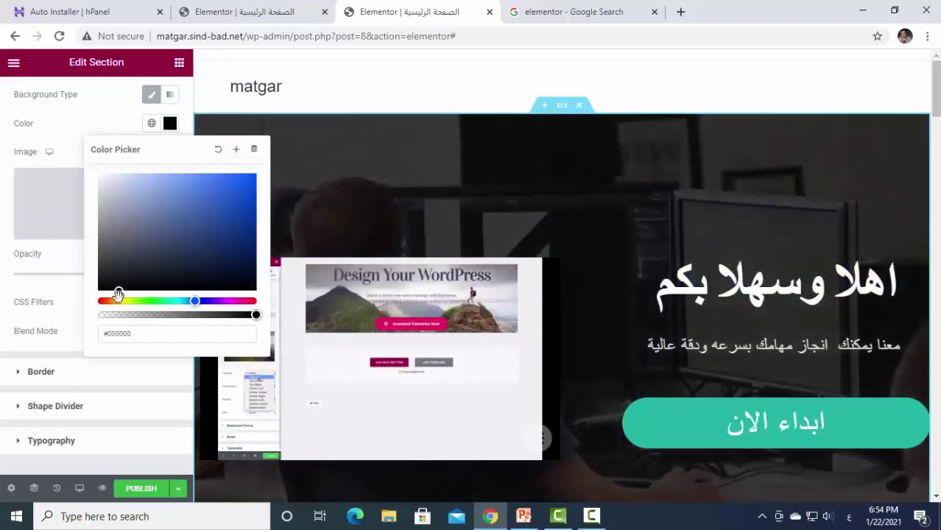
pyautogui.click(99, 115)
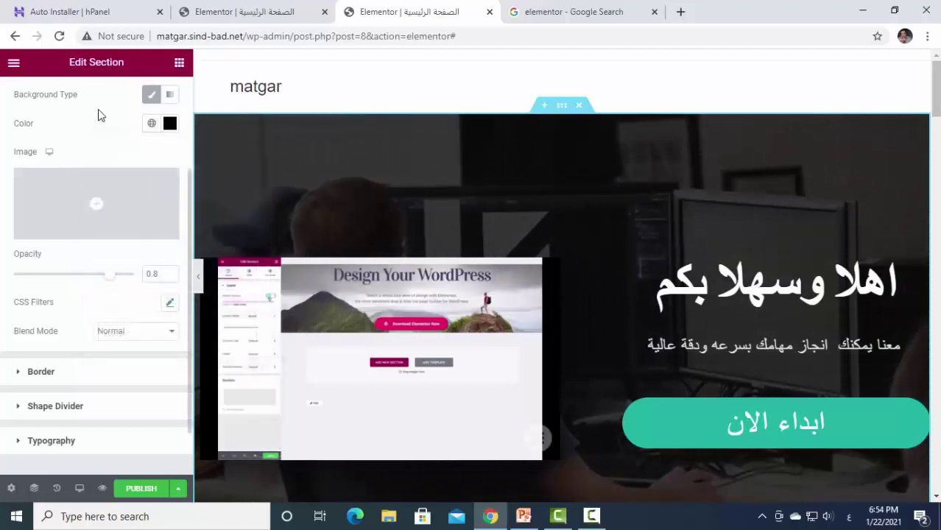
pyautogui.scroll(-2, 508, 220)
pyautogui.scroll(2, 684, 362)
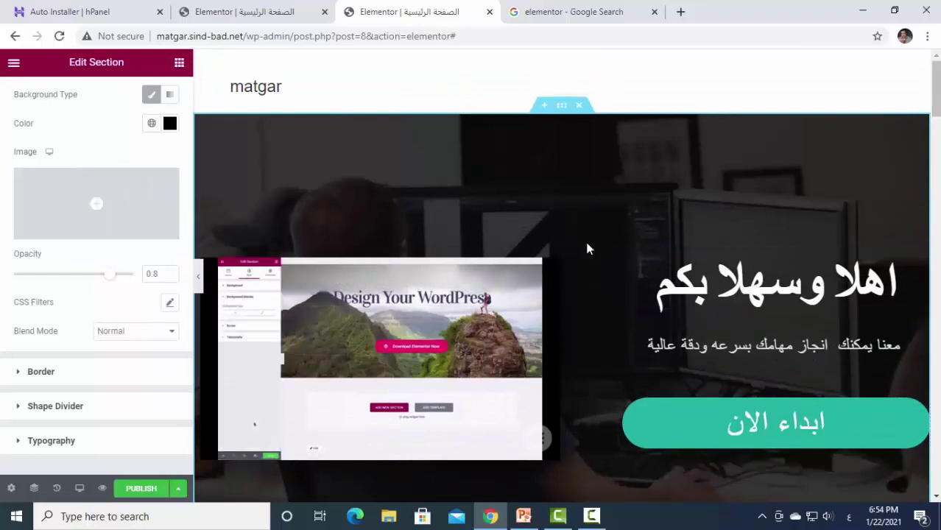
pyautogui.scroll(-1, 584, 237)
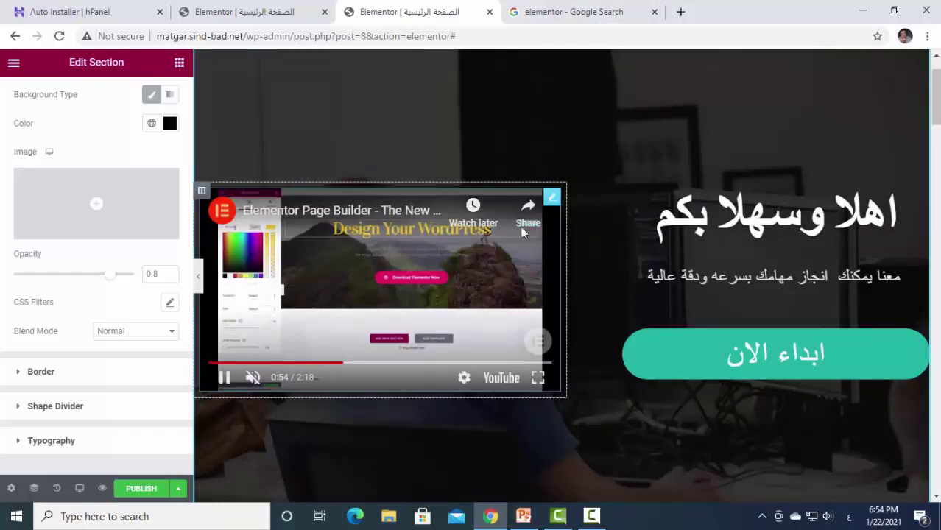
# Select the embedded video's link URL and open a new browser tab.
pyautogui.click(554, 200)
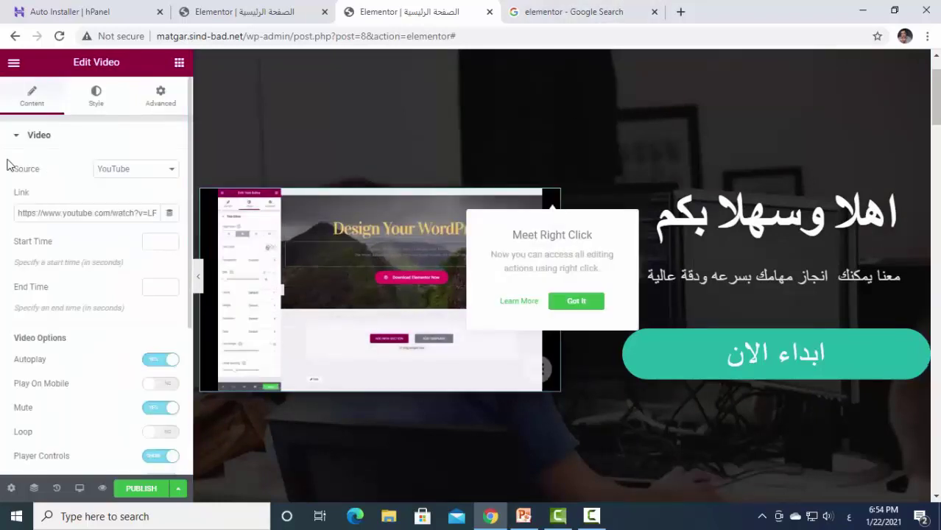
pyautogui.moveTo(135, 214); pyautogui.dragTo(4, 213)
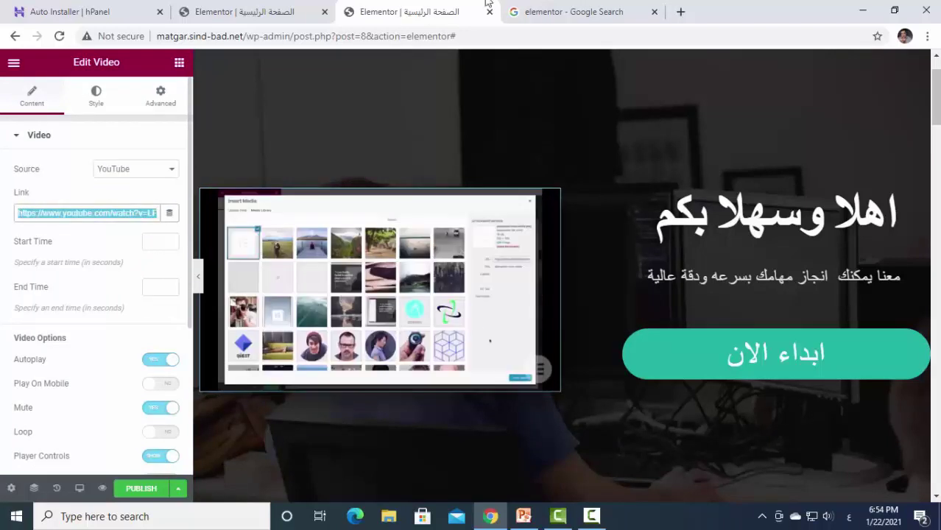
pyautogui.click(680, 12)
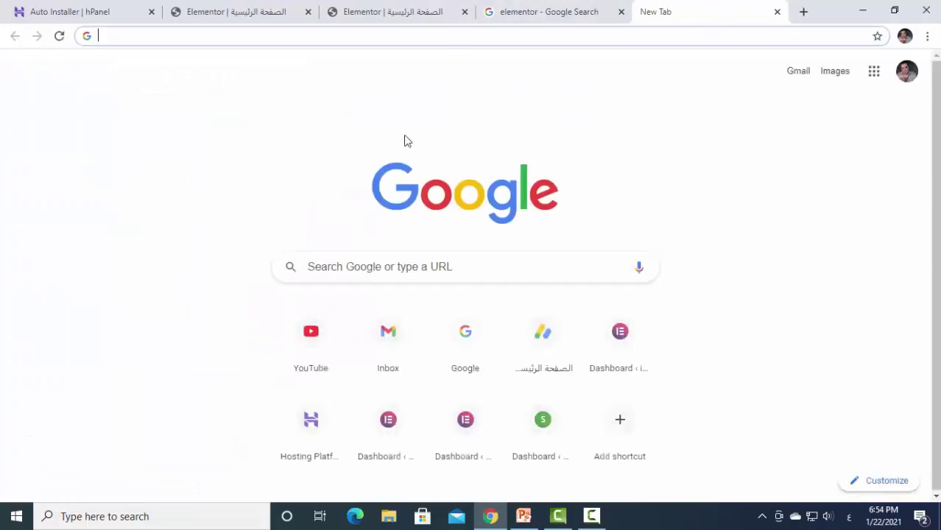
# Copy the Sourate Al Baqarah video's YouTube address and close the YouTube tab.
pyautogui.click(318, 331)
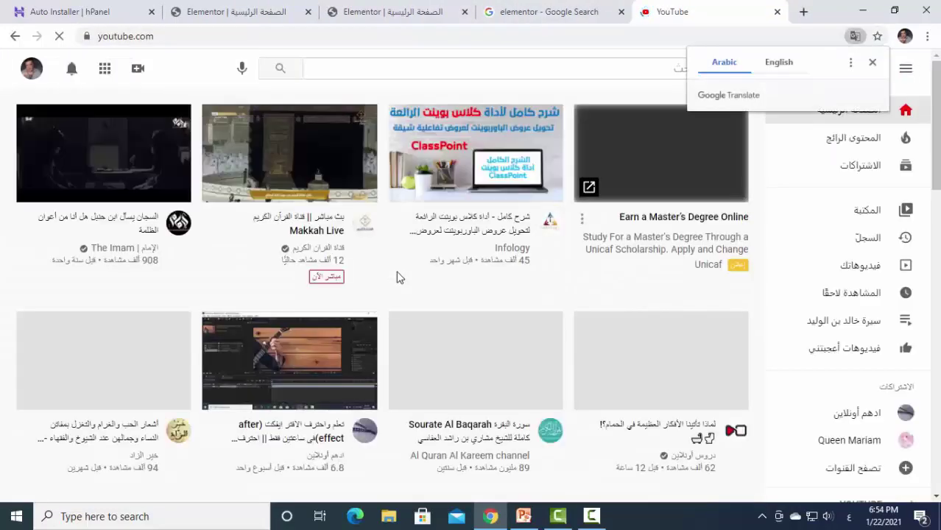
pyautogui.scroll(-3, 397, 277)
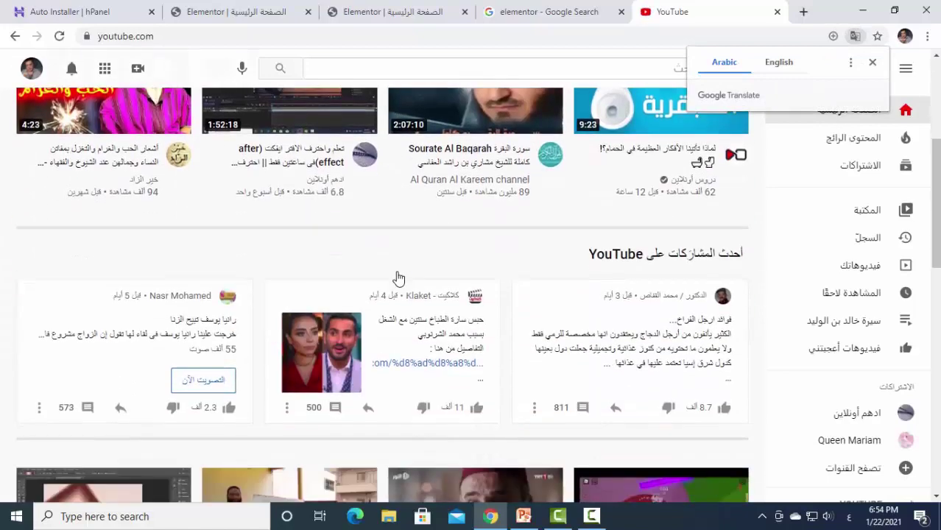
pyautogui.scroll(1, 397, 277)
pyautogui.click(442, 220)
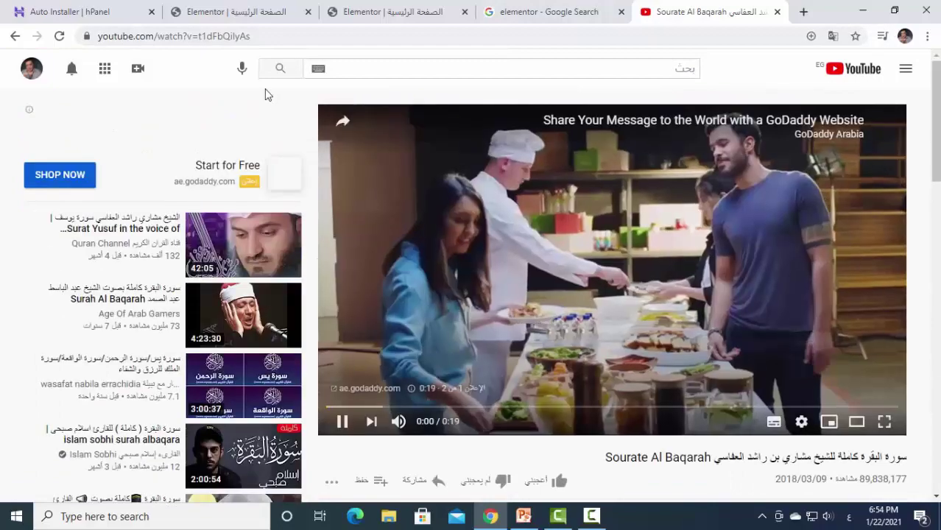
pyautogui.click(221, 36)
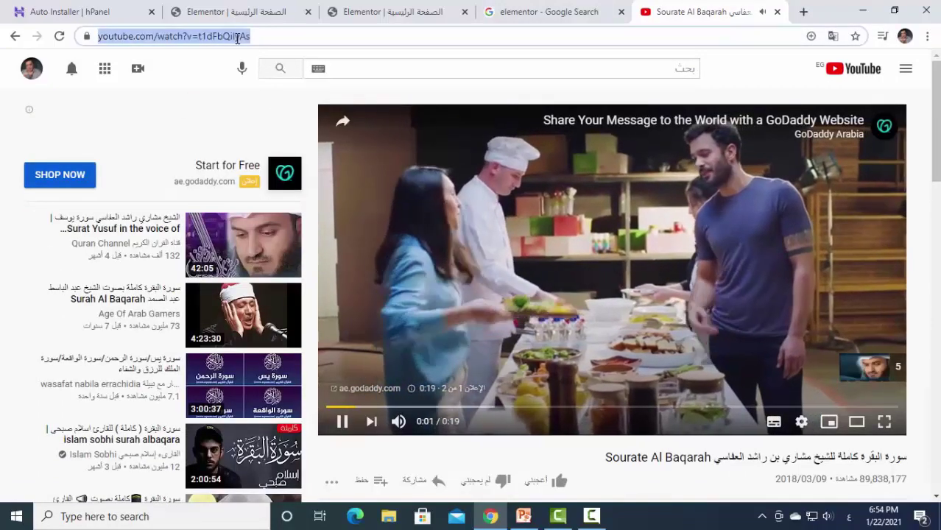
pyautogui.rightClick(237, 37)
pyautogui.click(271, 115)
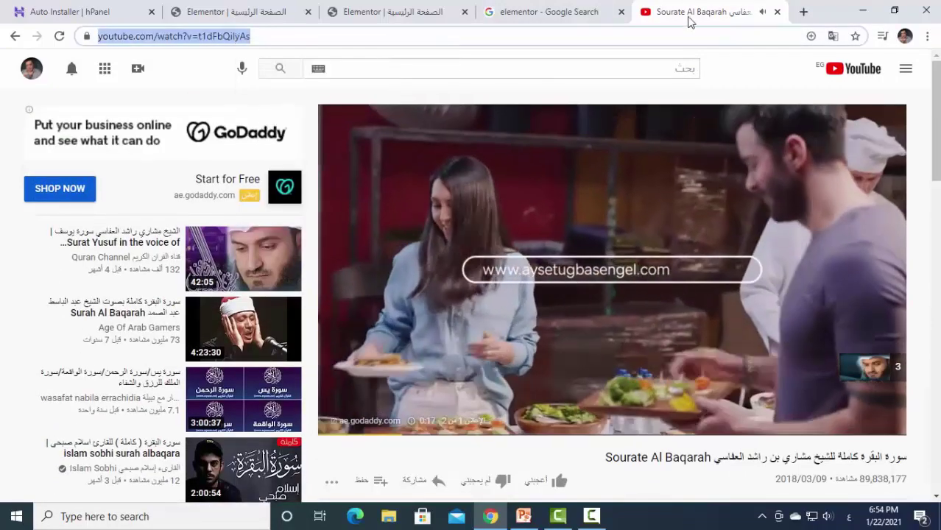
pyautogui.click(777, 11)
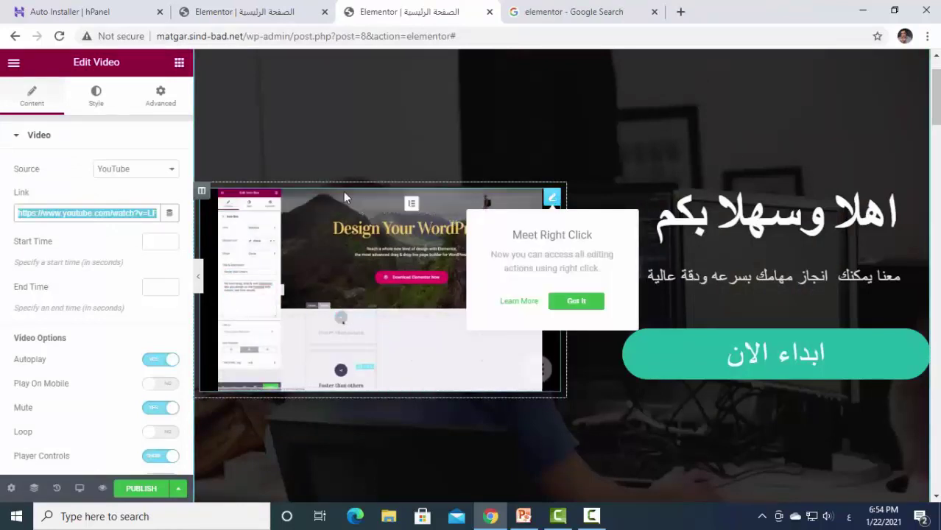
# Replace the video widget's Link field with the copied YouTube address.
pyautogui.hotkey('ctrl', 'v')
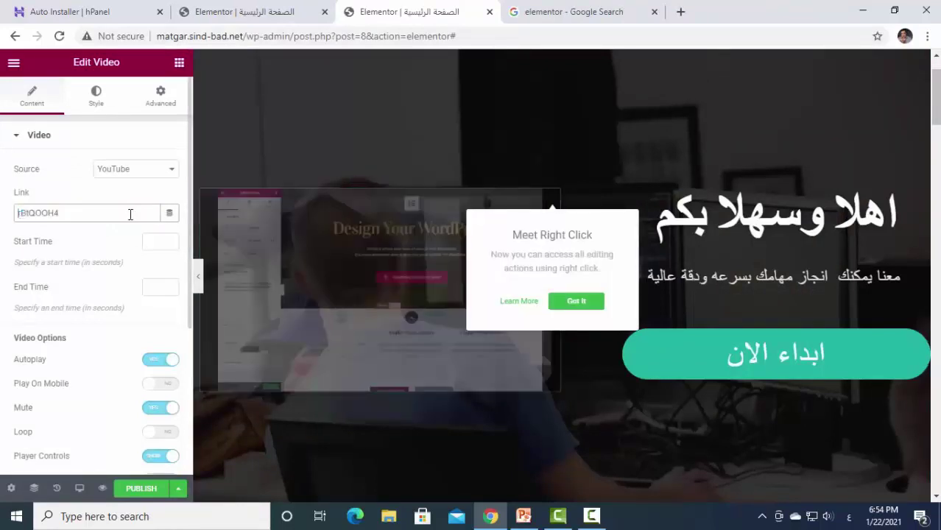
pyautogui.moveTo(76, 213); pyautogui.dragTo(3, 217)
pyautogui.press('BackSpace')
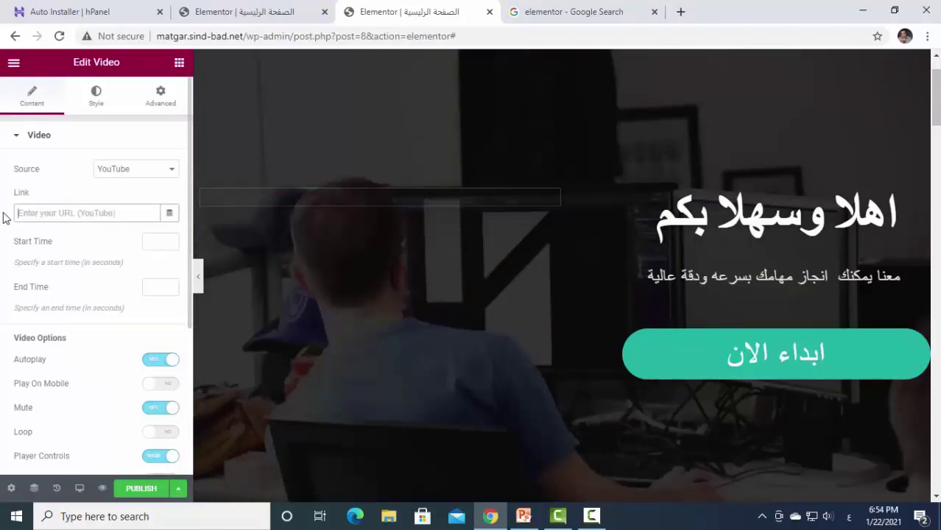
pyautogui.rightClick(37, 212)
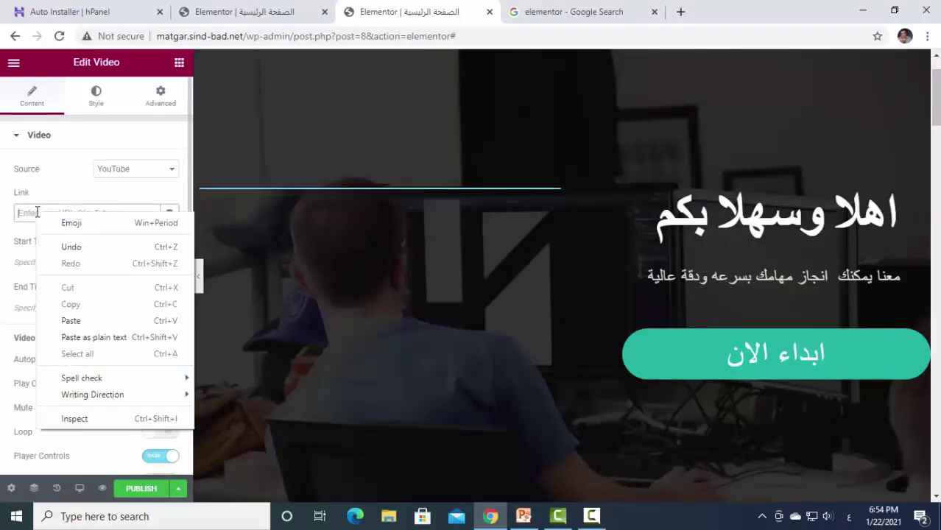
pyautogui.click(70, 316)
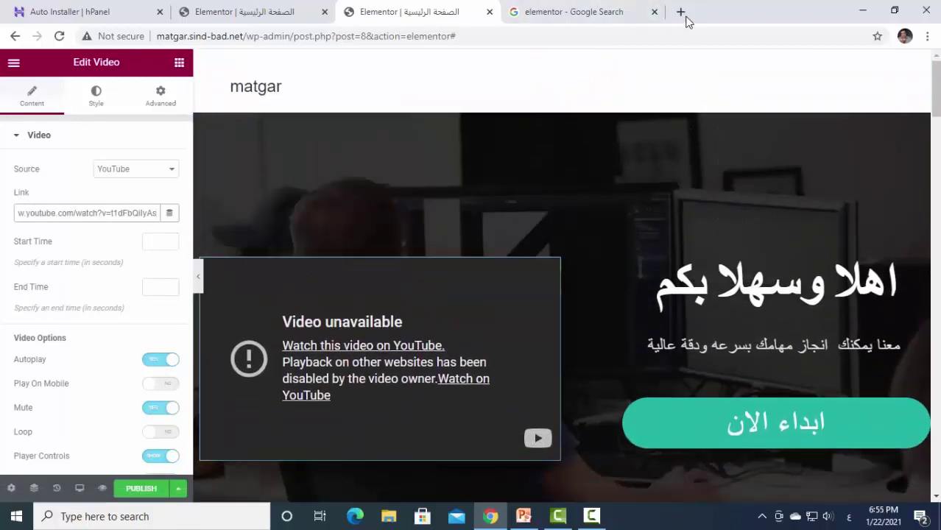
# Open the Khalid ibn al-Walid video on YouTube in a new tab.
pyautogui.click(682, 14)
pyautogui.click(311, 332)
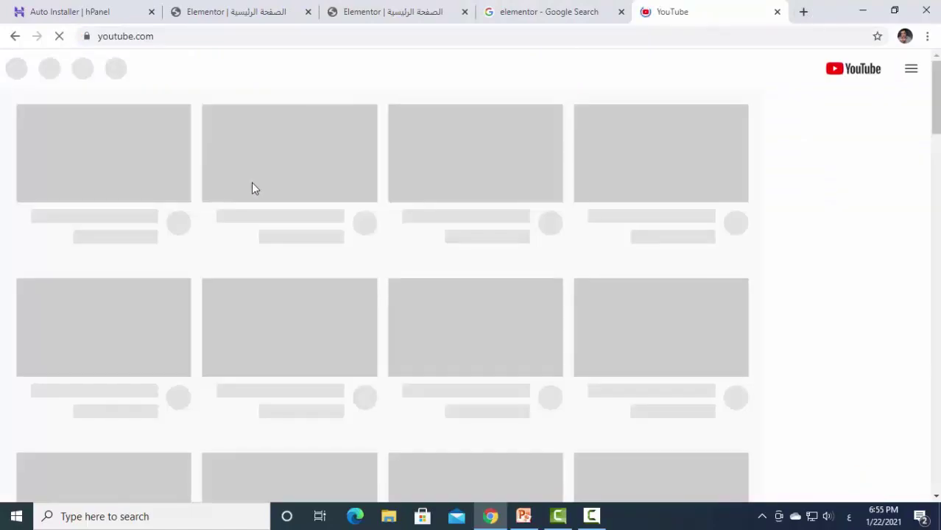
pyautogui.scroll(-1, 400, 262)
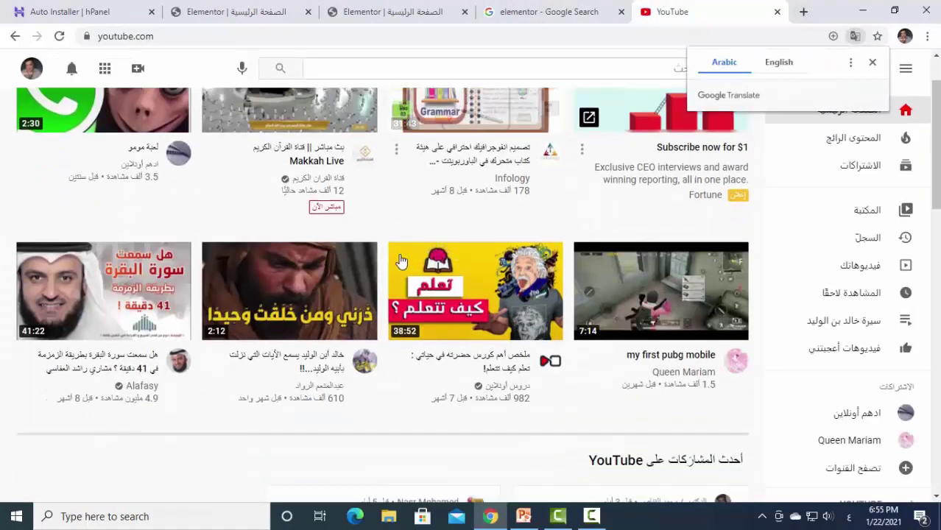
pyautogui.scroll(-4, 400, 262)
pyautogui.scroll(3, 399, 262)
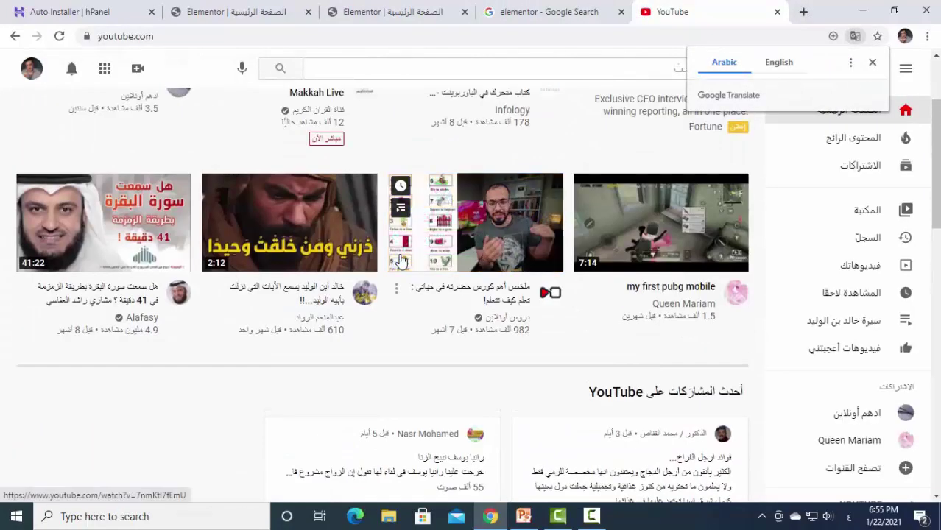
pyautogui.click(365, 221)
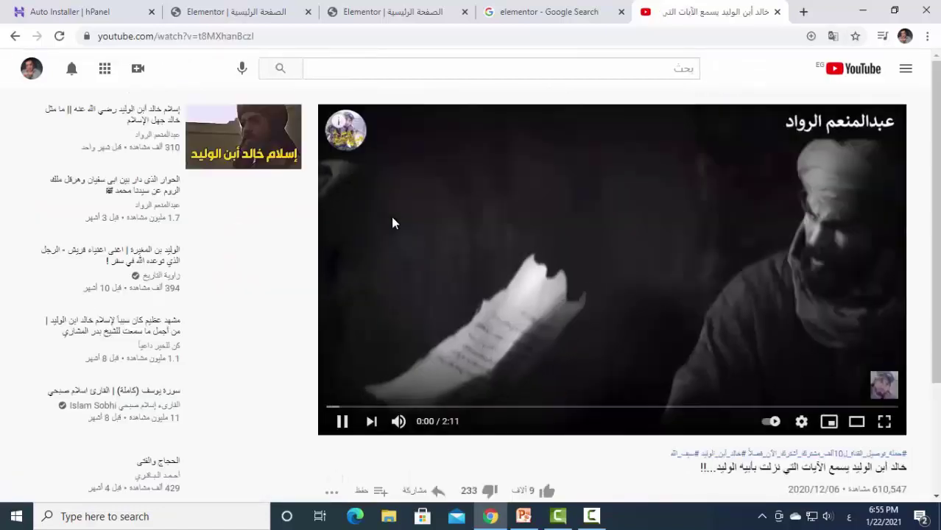
pyautogui.click(229, 35)
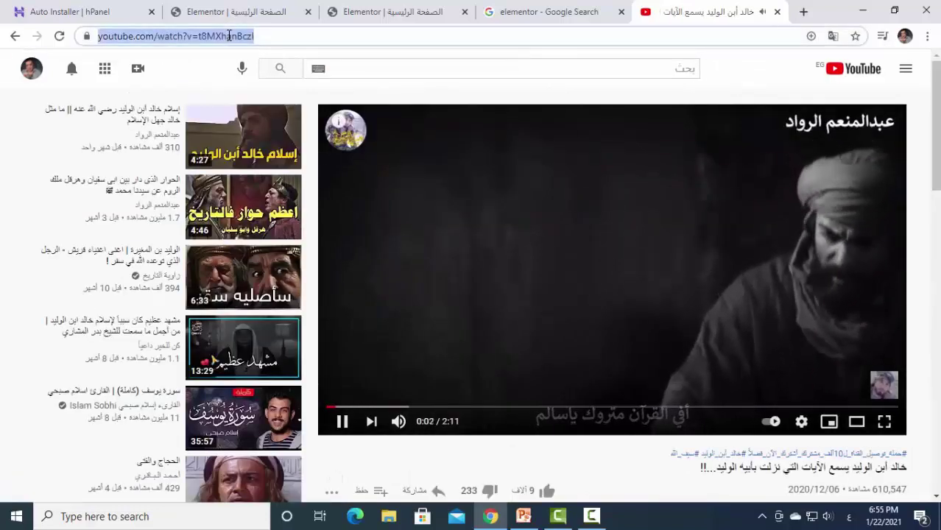
pyautogui.rightClick(229, 36)
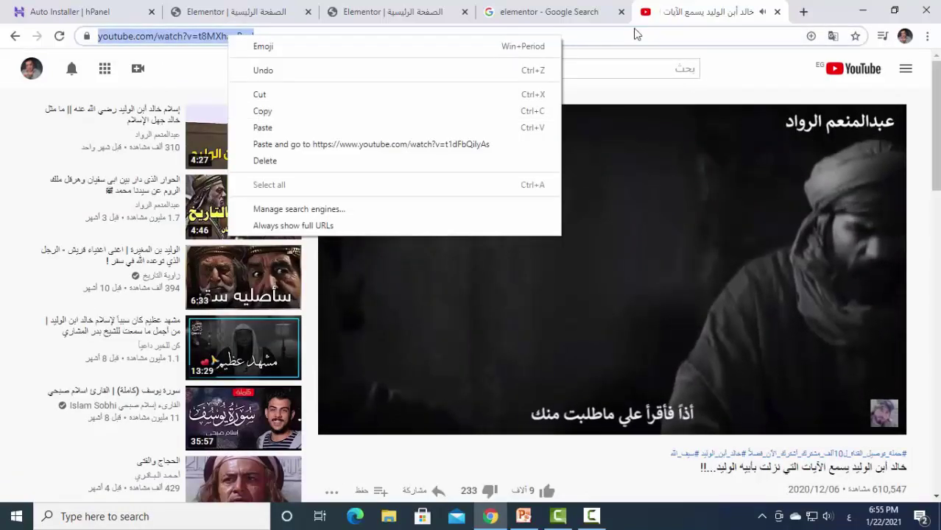
pyautogui.click(485, 35)
# Copy the video's short youtu.be share link and close the YouTube tab.
pyautogui.scroll(-1, 537, 313)
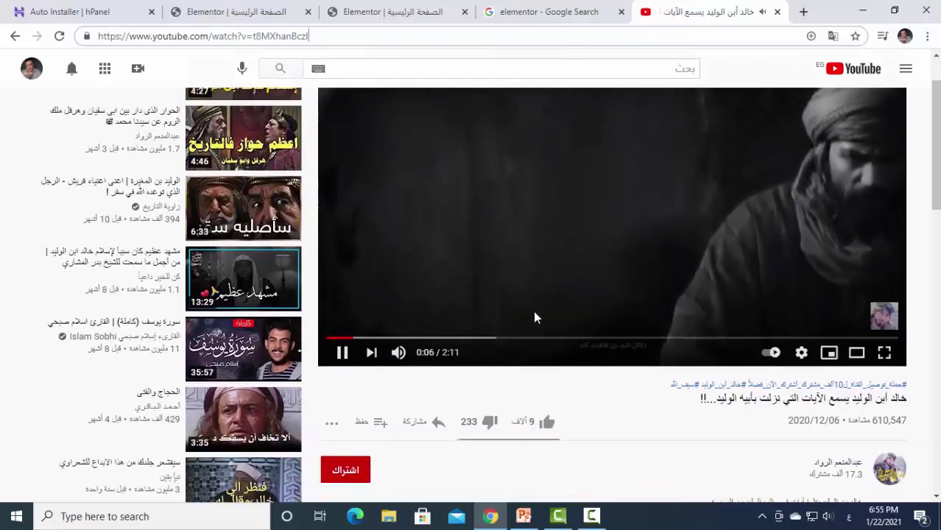
pyautogui.click(432, 423)
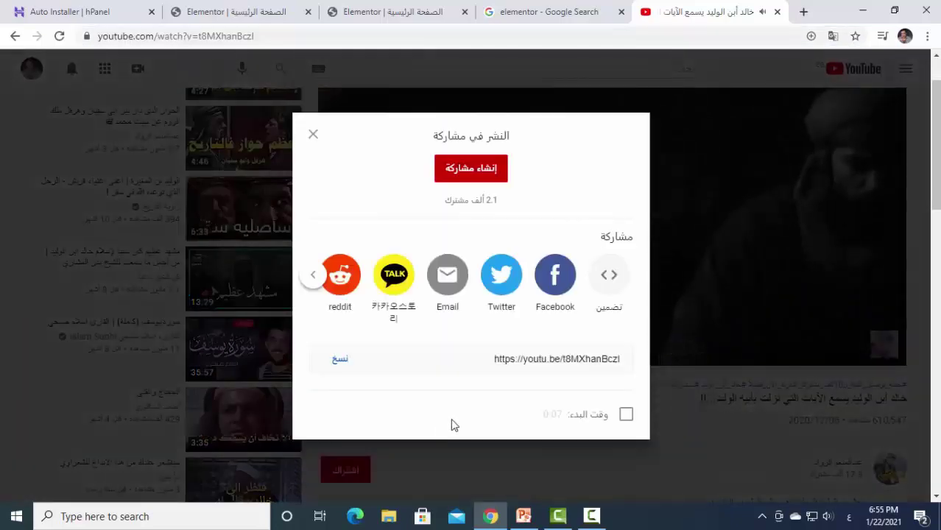
pyautogui.click(340, 359)
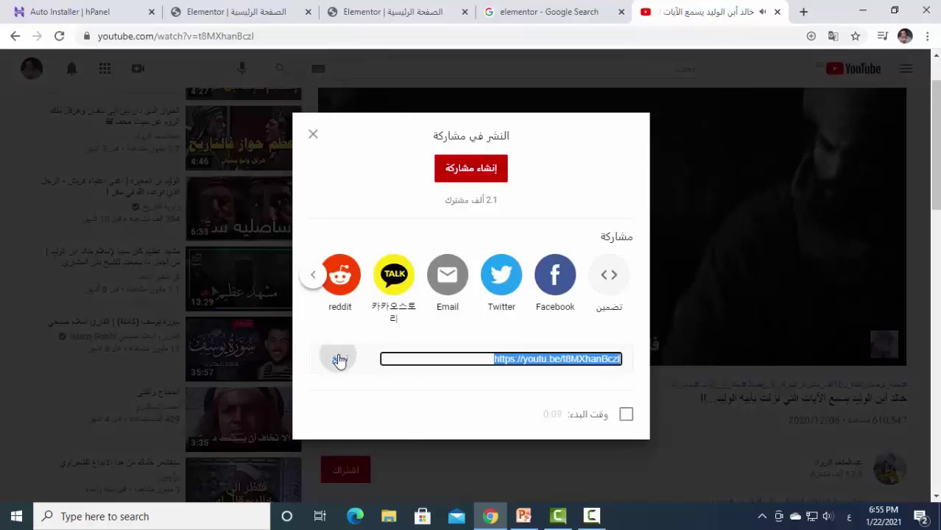
pyautogui.rightClick(507, 360)
pyautogui.click(519, 369)
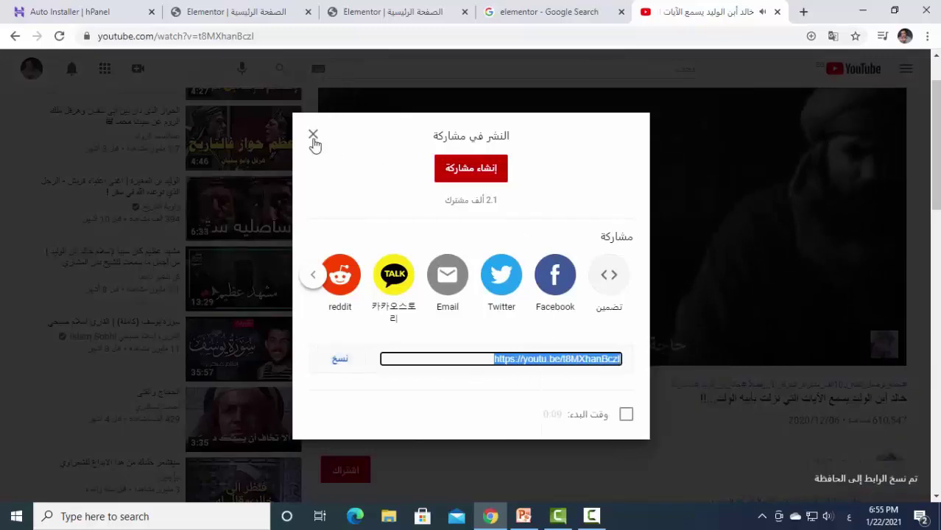
pyautogui.click(313, 134)
pyautogui.hotkey('ctrl', 'w')
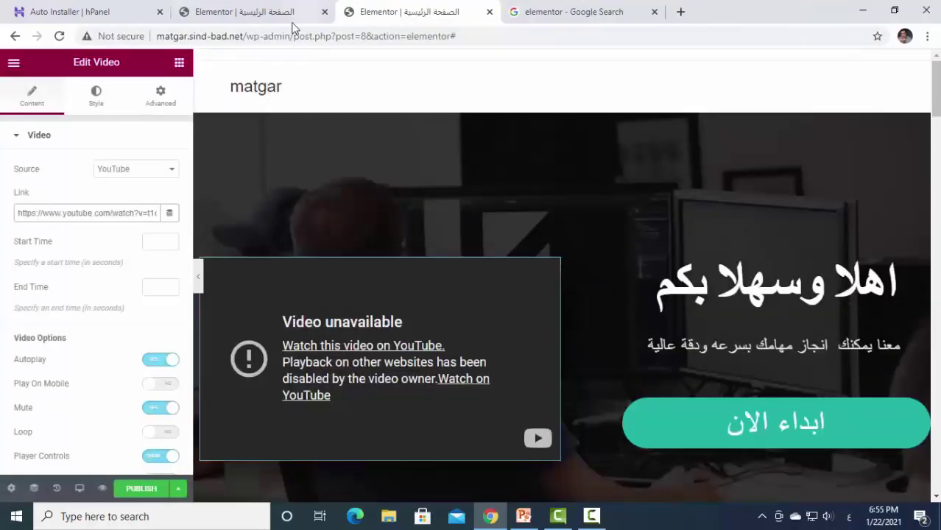
# Replace the video Link field with the copied youtu.be/t8MXhanBczl share link.
pyautogui.click(169, 217)
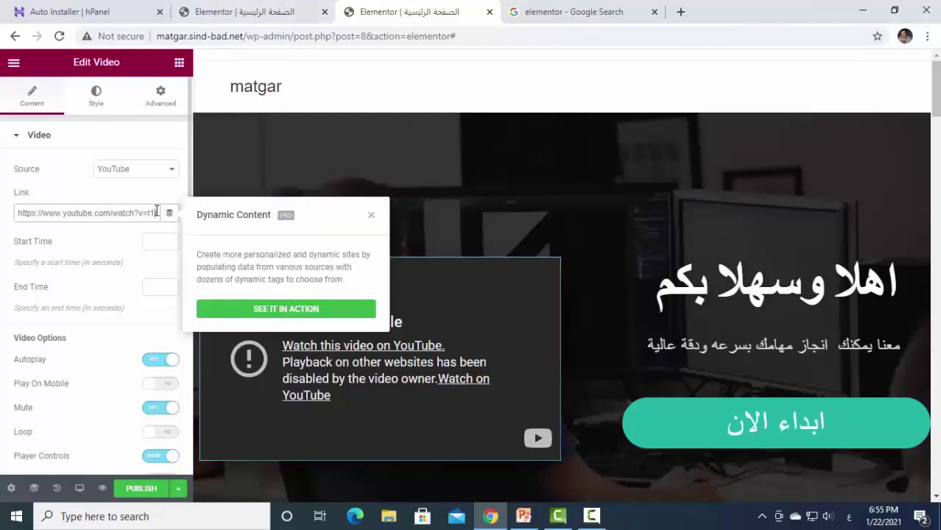
pyautogui.click(2, 212)
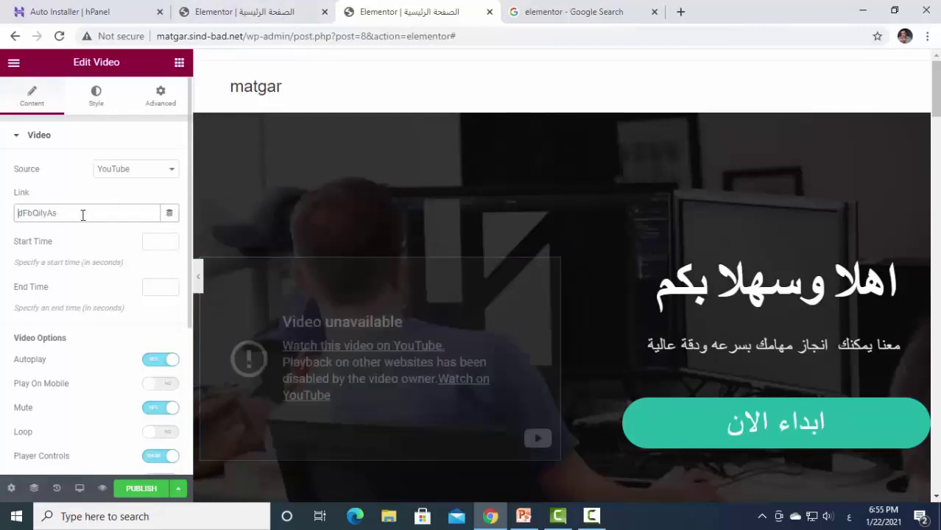
pyautogui.press('BackSpace')
pyautogui.rightClick(63, 212)
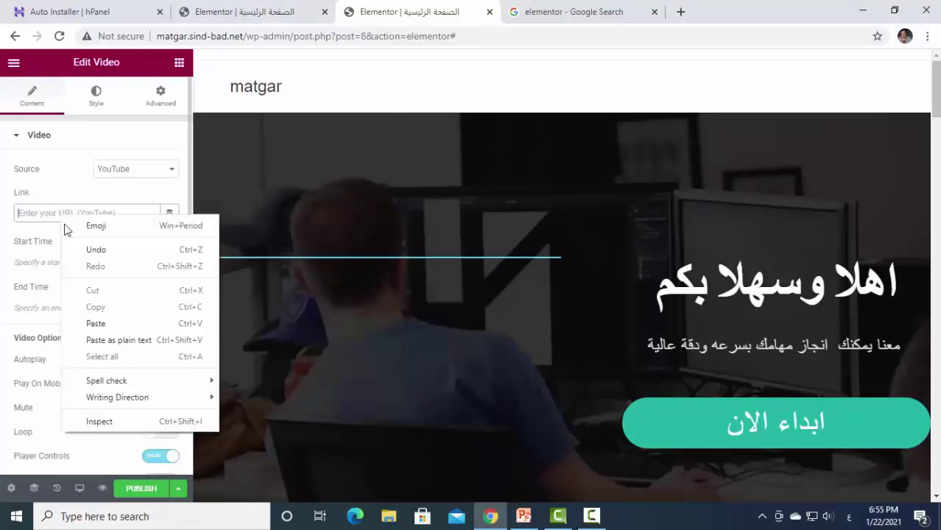
pyautogui.click(94, 324)
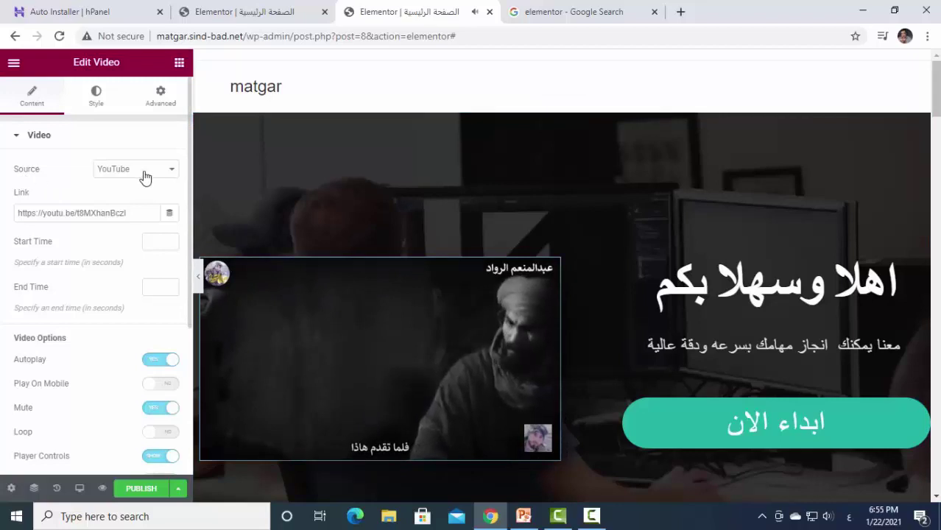
# Review the video source options and mute the embedded video.
pyautogui.click(172, 169)
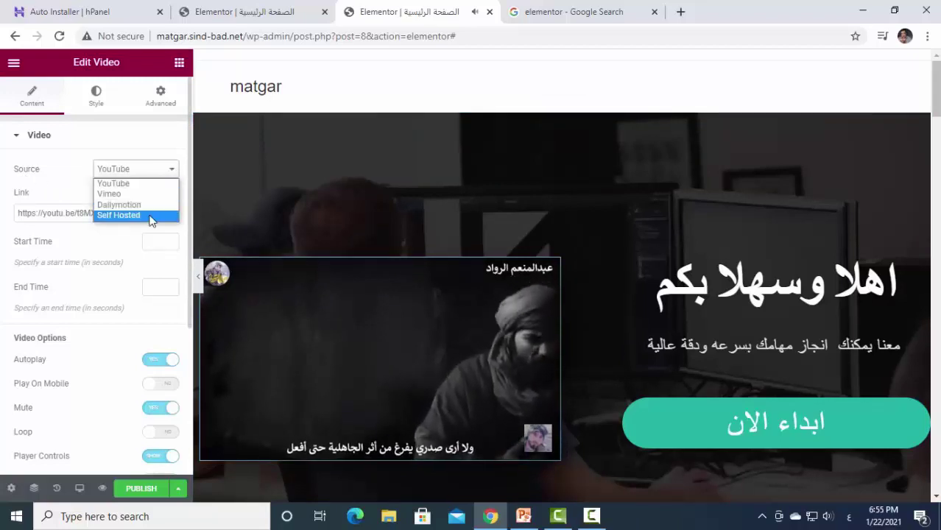
pyautogui.click(161, 148)
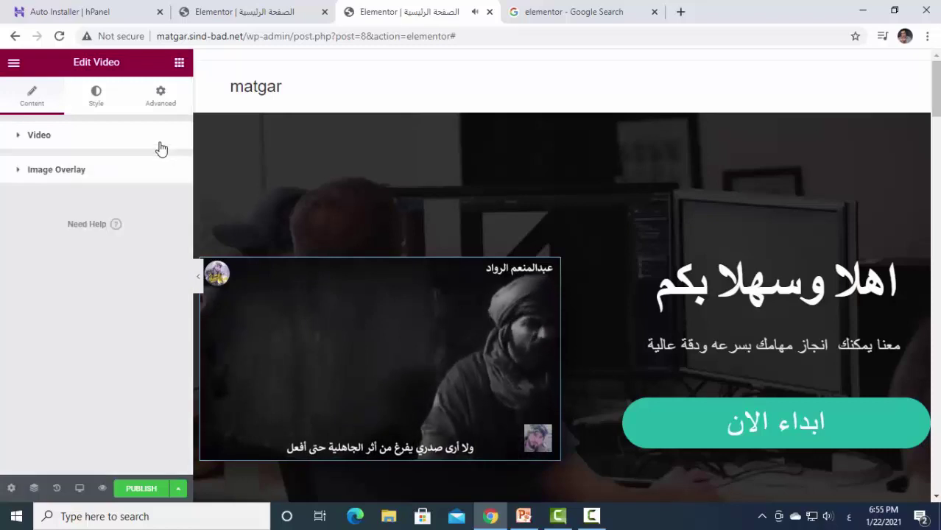
pyautogui.click(136, 141)
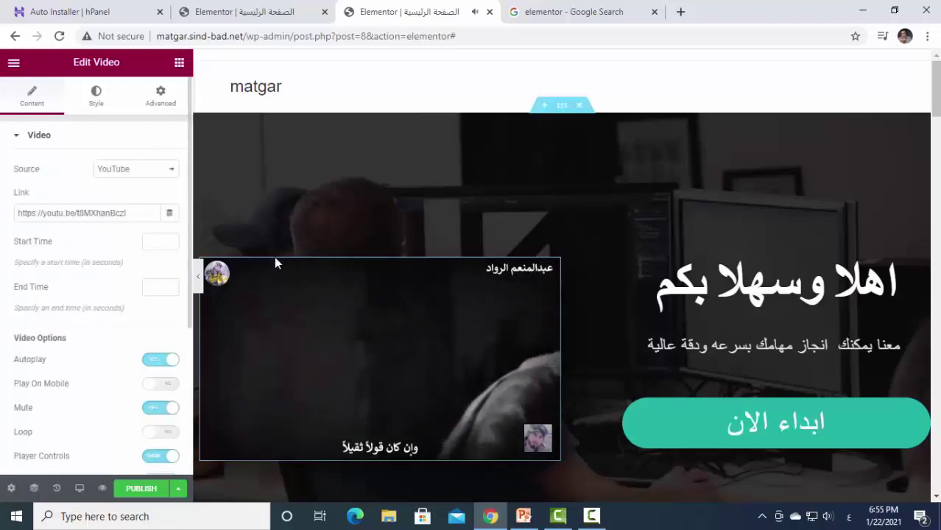
pyautogui.moveTo(253, 450)
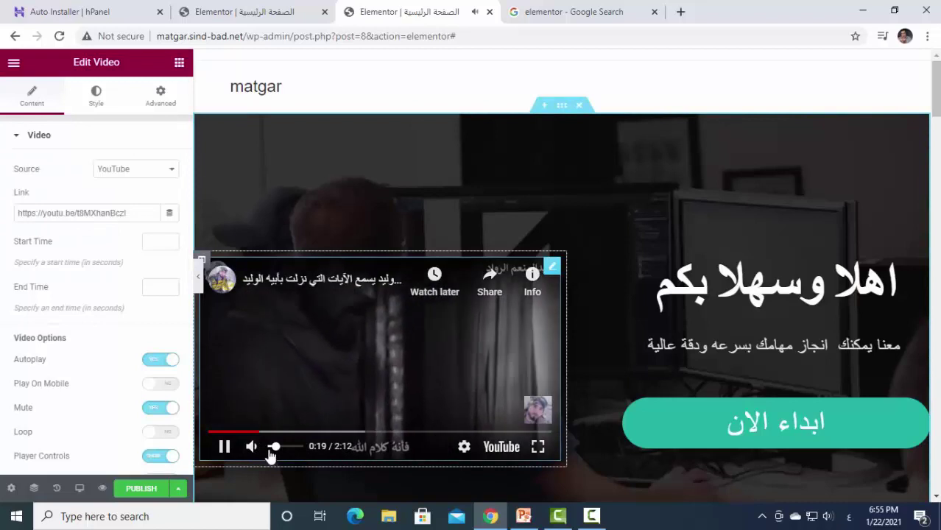
pyautogui.click(251, 446)
# Hide the side panel and scroll through the widened page preview to check the video.
pyautogui.click(696, 36)
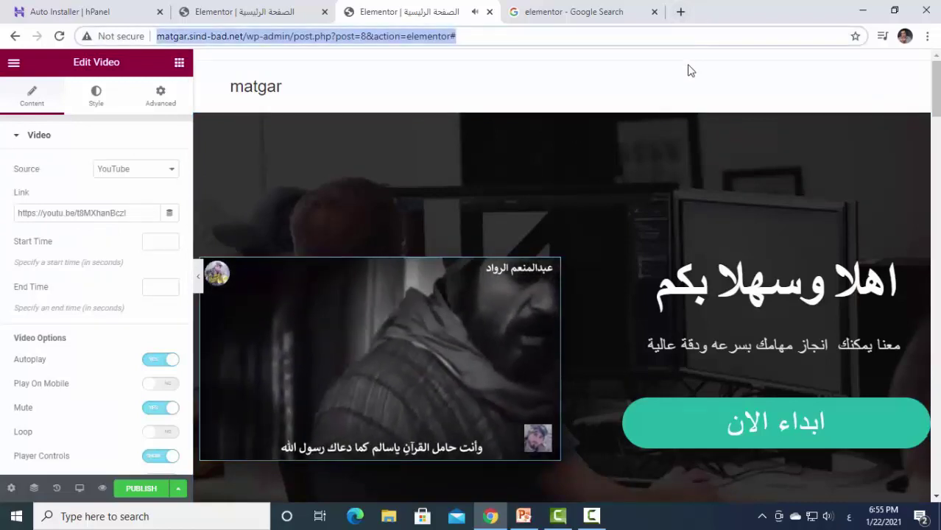
pyautogui.click(687, 70)
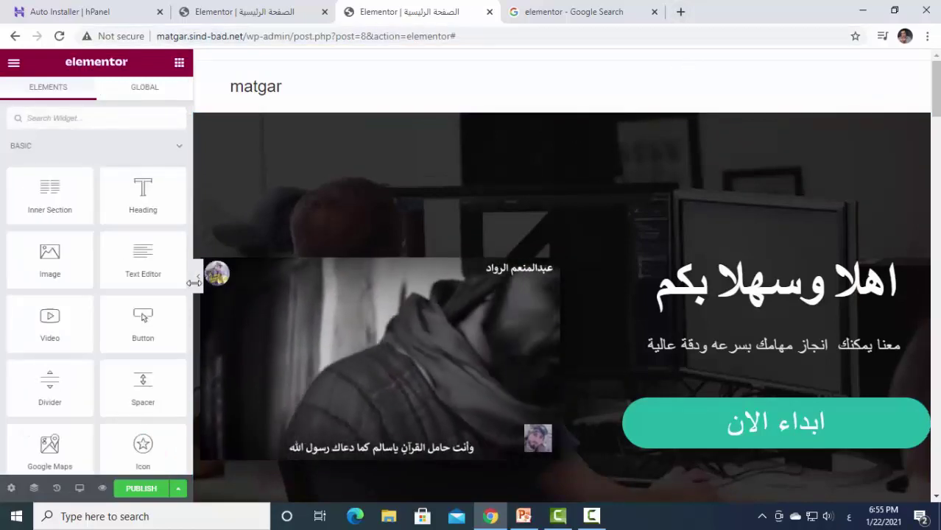
pyautogui.click(198, 289)
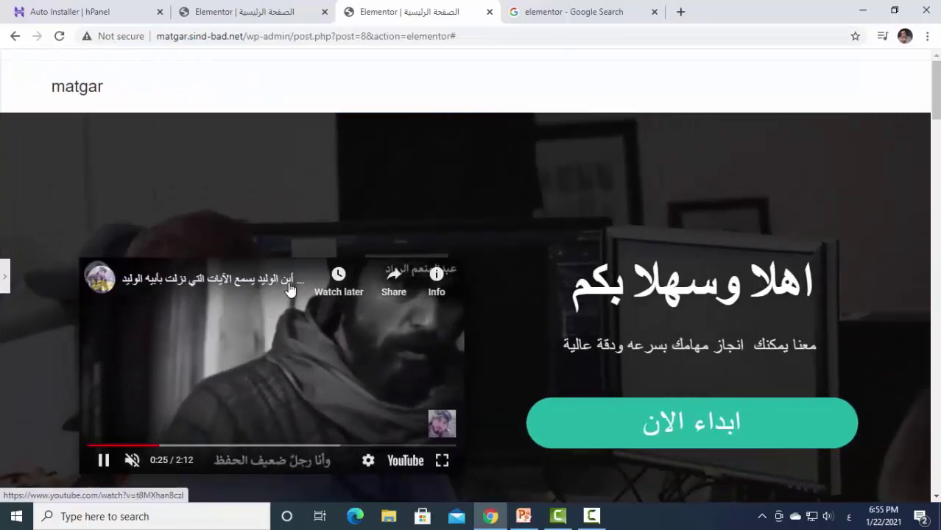
pyautogui.scroll(-2, 505, 248)
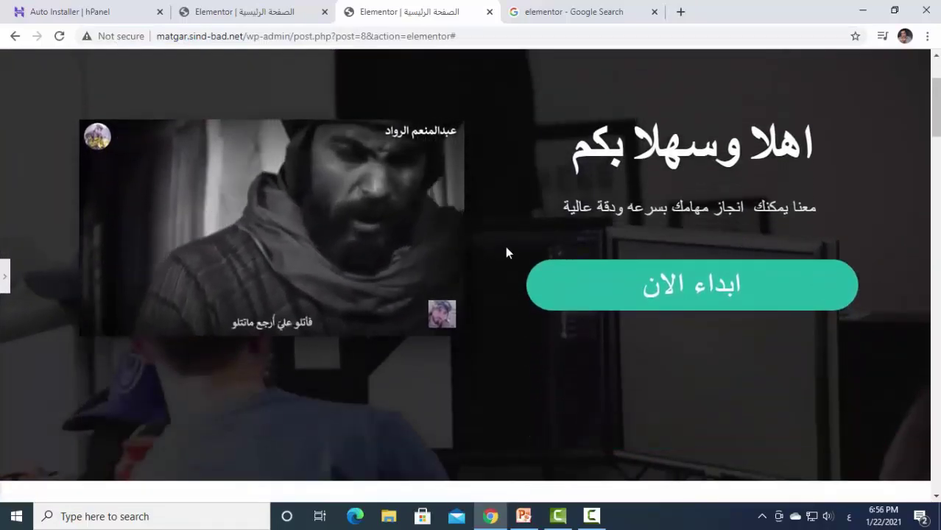
pyautogui.scroll(-1, 506, 250)
pyautogui.scroll(2, 506, 250)
pyautogui.scroll(1, 506, 249)
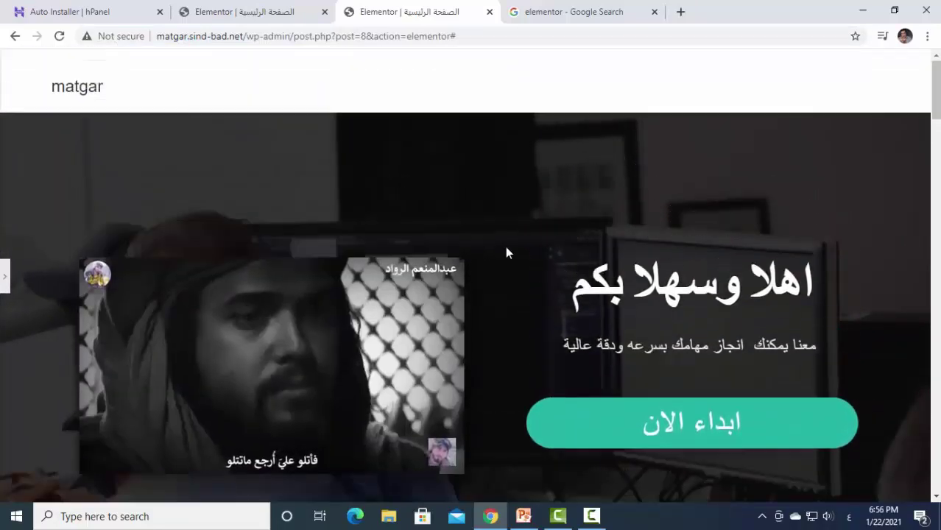
pyautogui.scroll(-9, 554, 302)
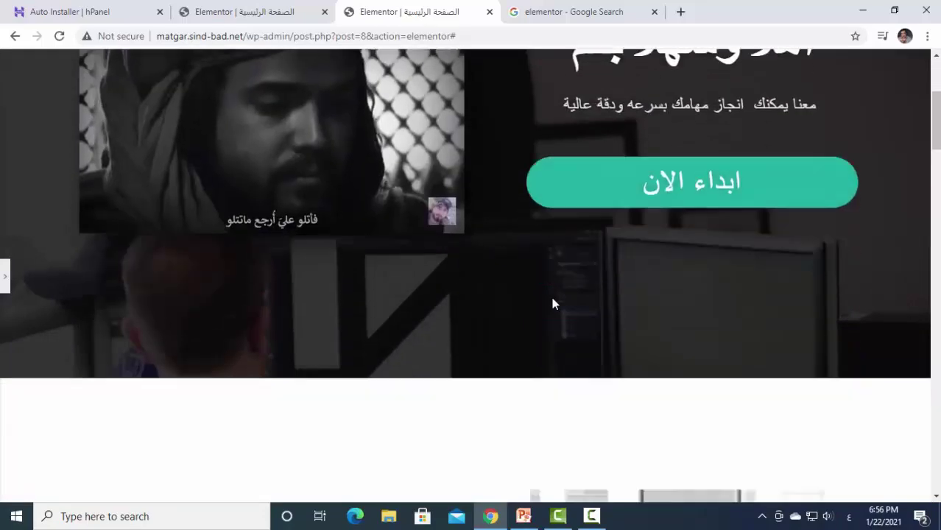
pyautogui.scroll(-4, 551, 297)
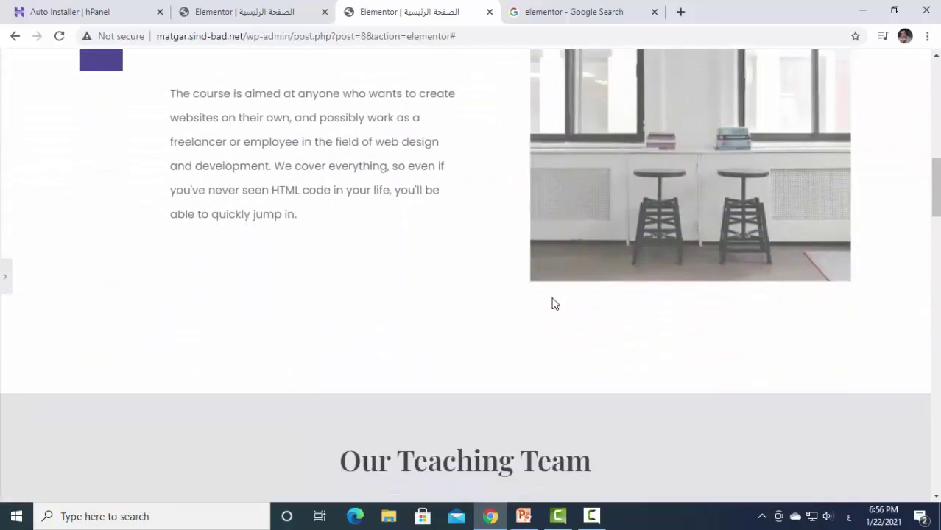
pyautogui.scroll(13, 552, 297)
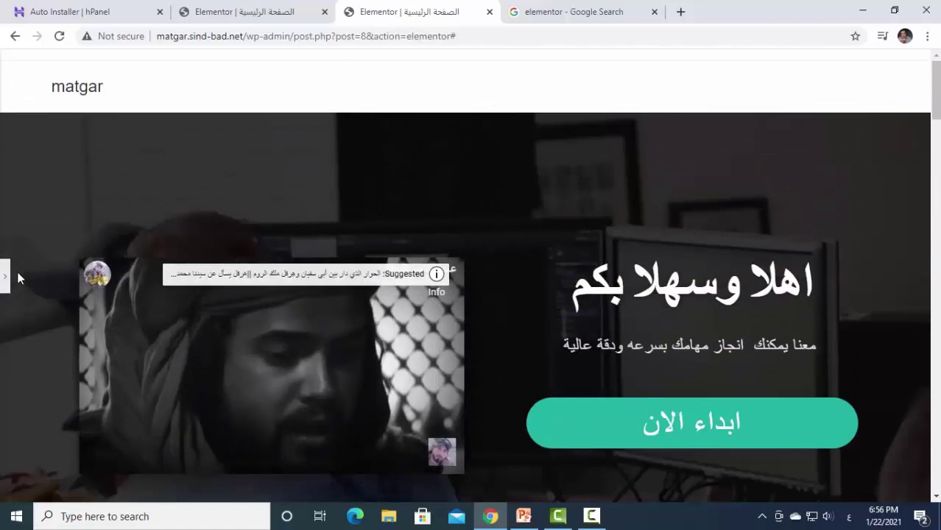
# Reopen the side panel and preview the page in a new tab.
pyautogui.click(4, 274)
pyautogui.scroll(-1, 69, 371)
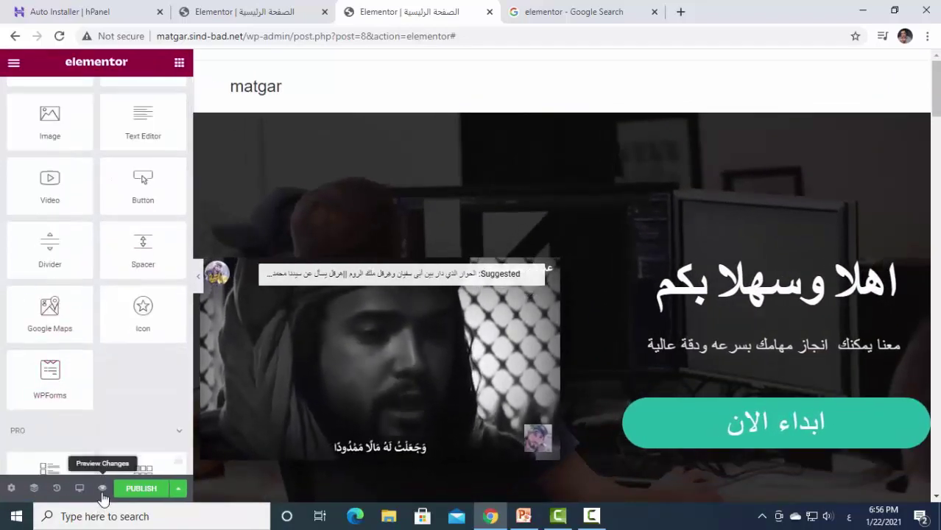
pyautogui.moveTo(306, 391)
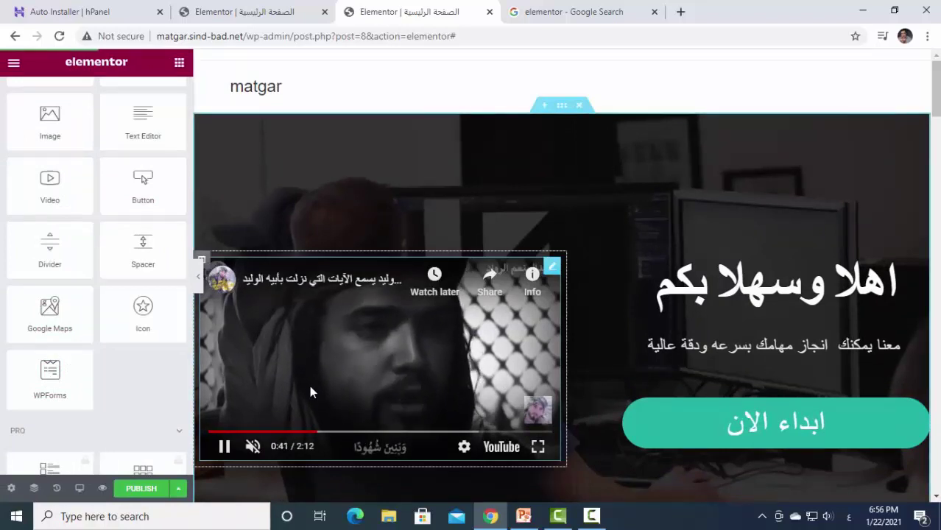
pyautogui.click(102, 490)
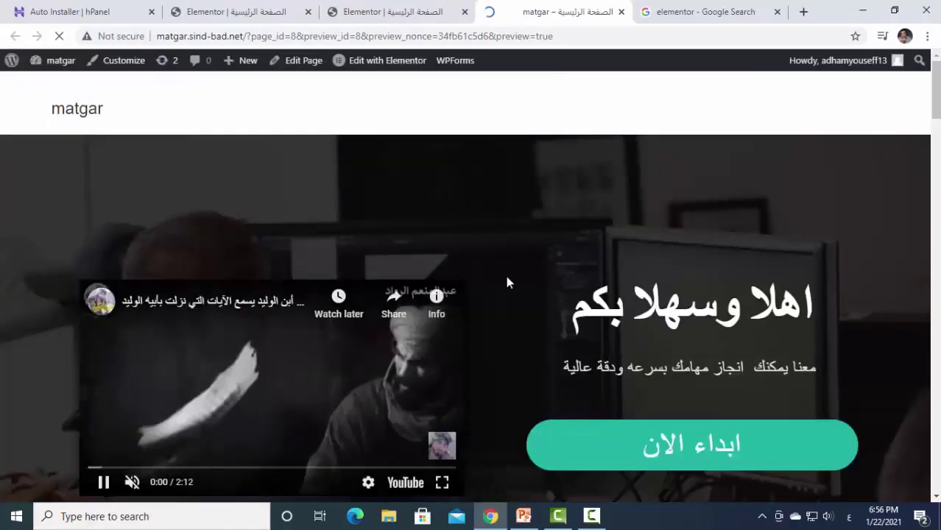
# Close the page preview, pause the embedded YouTube video, and scroll to 'Who is it for?'.
pyautogui.scroll(-3, 506, 273)
pyautogui.scroll(-4, 508, 280)
pyautogui.scroll(6, 574, 287)
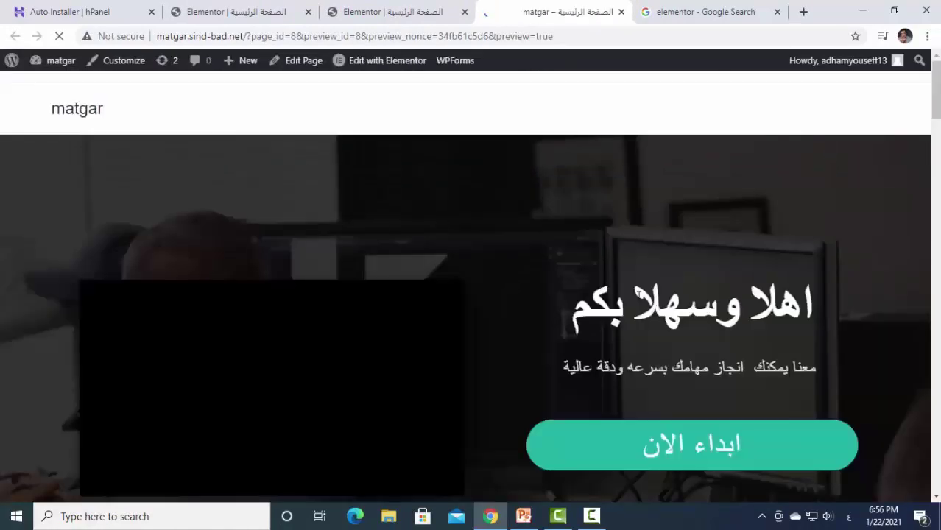
pyautogui.scroll(-2, 670, 293)
pyautogui.scroll(-1, 671, 293)
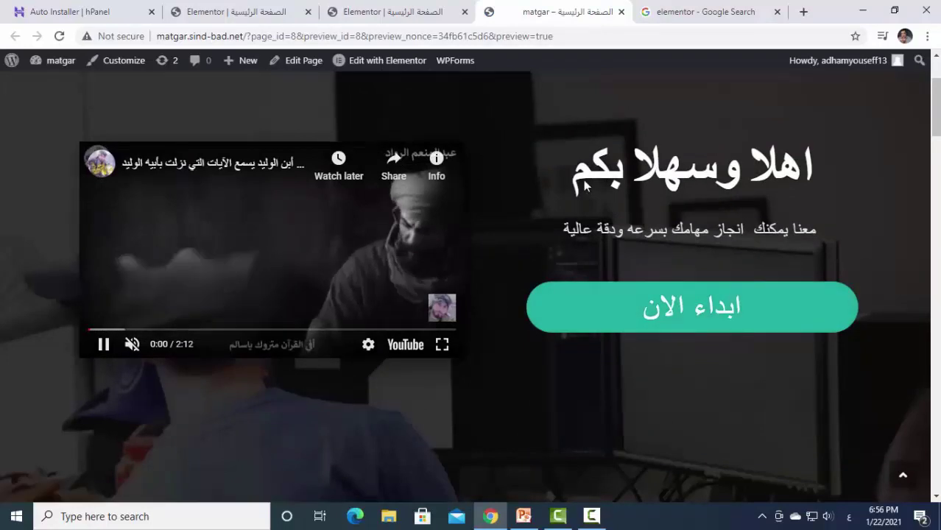
pyautogui.click(622, 11)
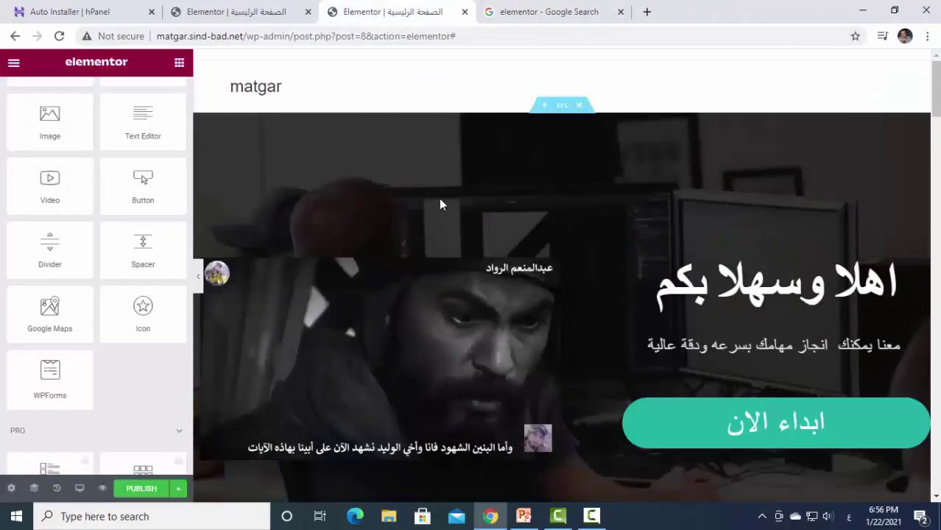
pyautogui.click(225, 447)
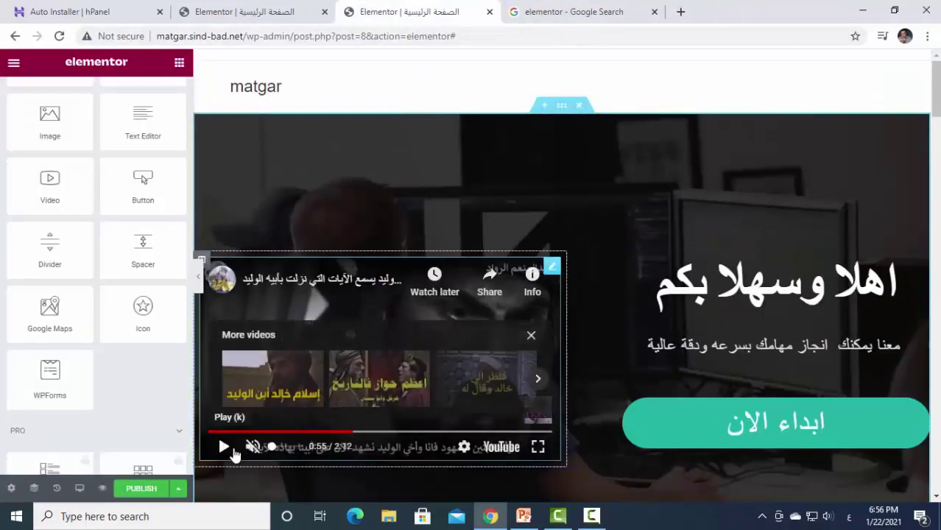
pyautogui.scroll(-7, 670, 321)
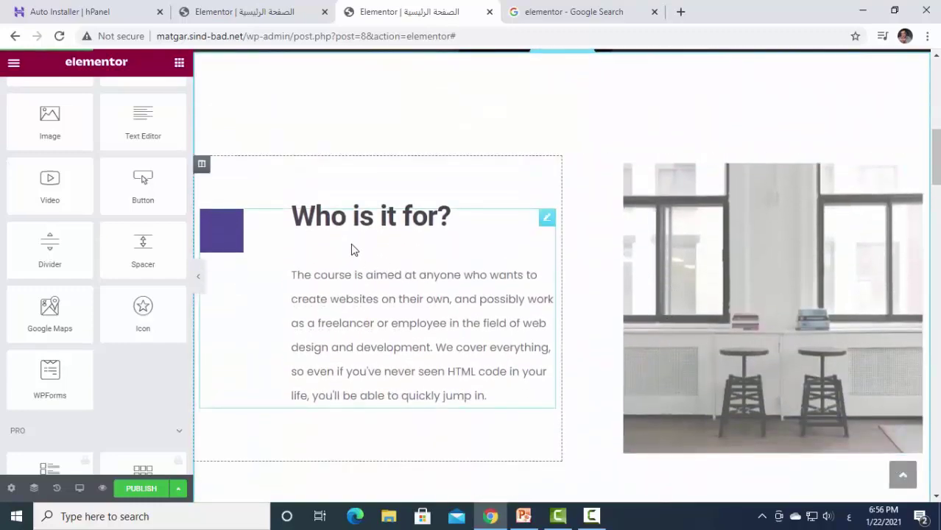
# Retitle the 'Who is it for?' icon box to 'لمن هذة الخدمة'.
pyautogui.click(439, 223)
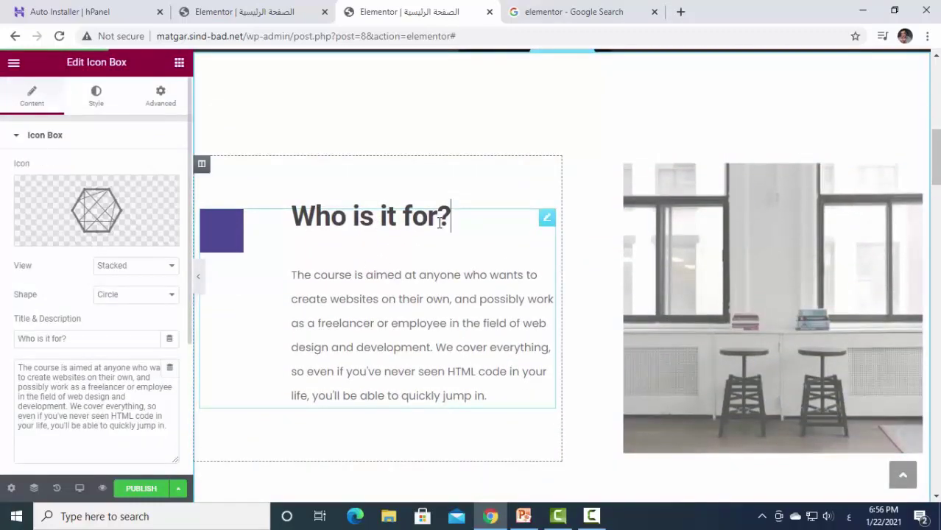
pyautogui.click(546, 217)
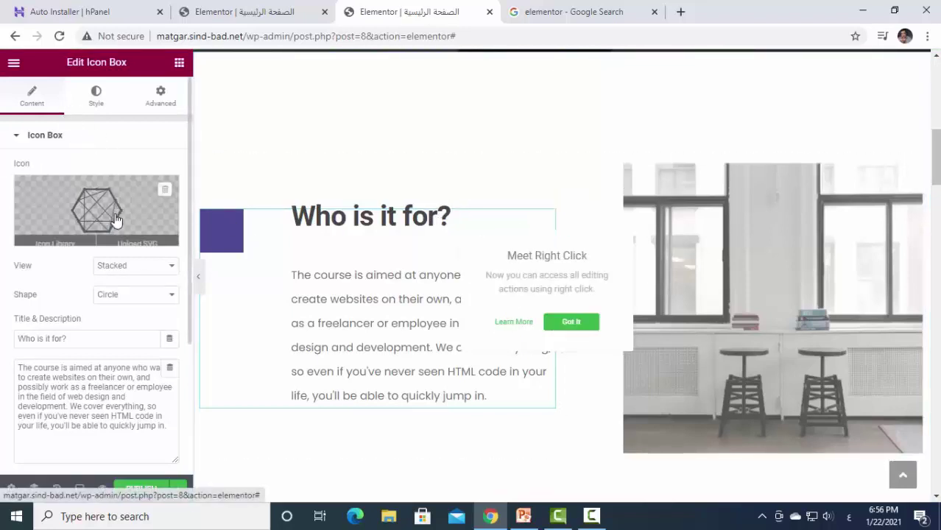
pyautogui.moveTo(84, 338); pyautogui.dragTo(1, 346)
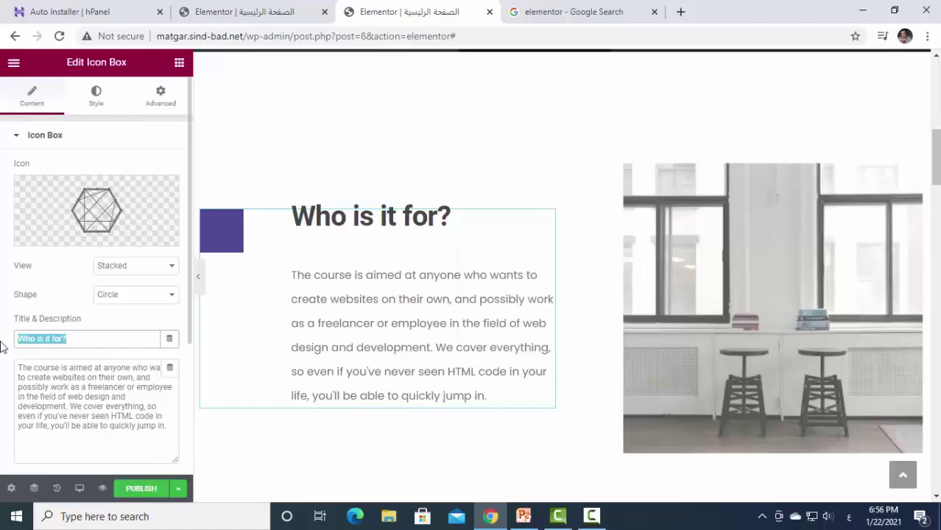
pyautogui.write('لمن')
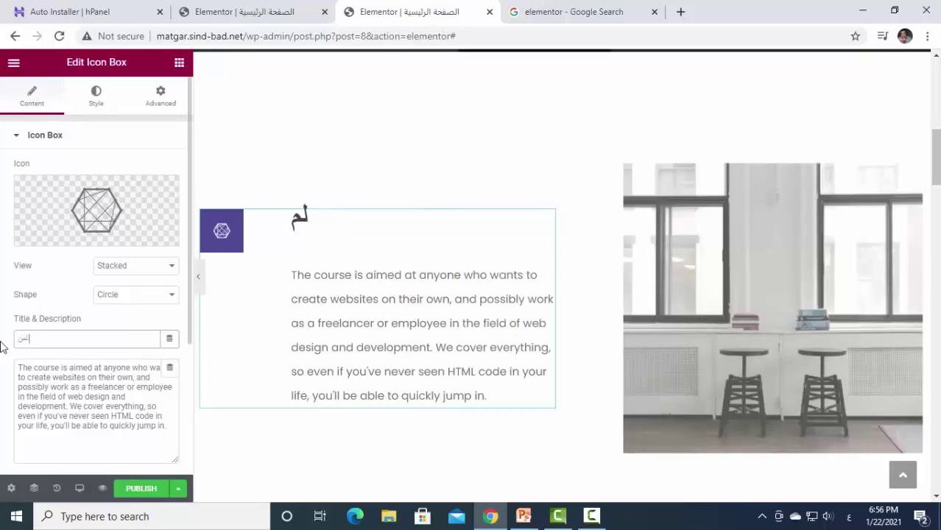
pyautogui.write(' هذة')
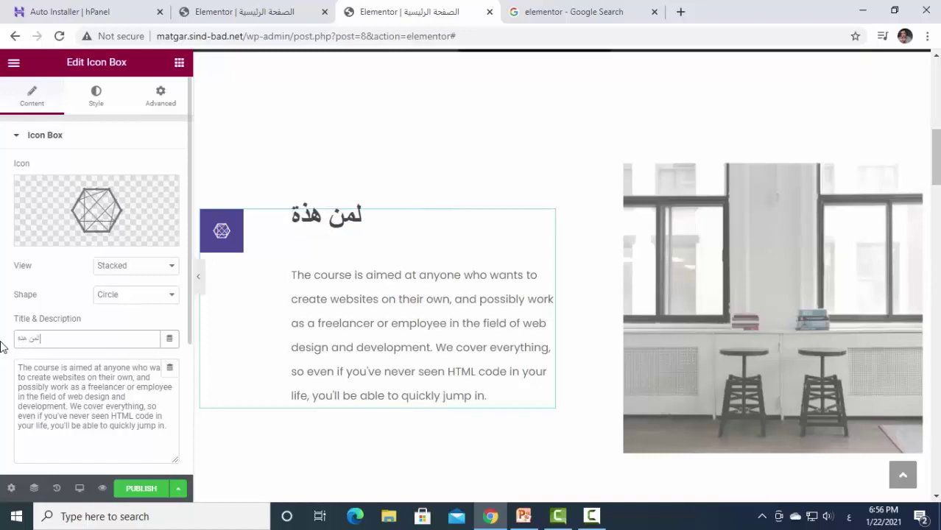
pyautogui.write(' الخدمة')
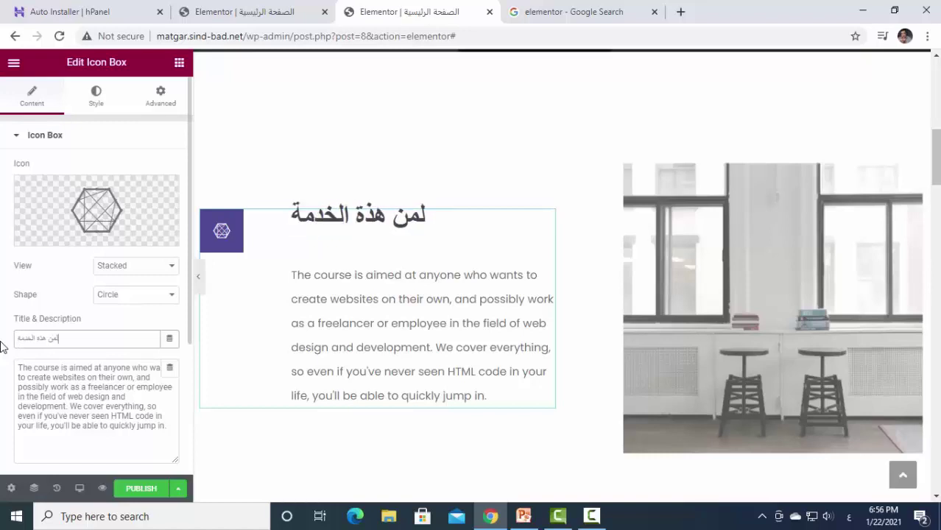
pyautogui.click(478, 388)
# Replace the icon box description with 'ققدم هذة الخدمة لكل رواد الاعمال المهتمين بزيادة دخولهم وتنويع مصادر الدخول لديهم'.
pyautogui.scroll(-2, 59, 370)
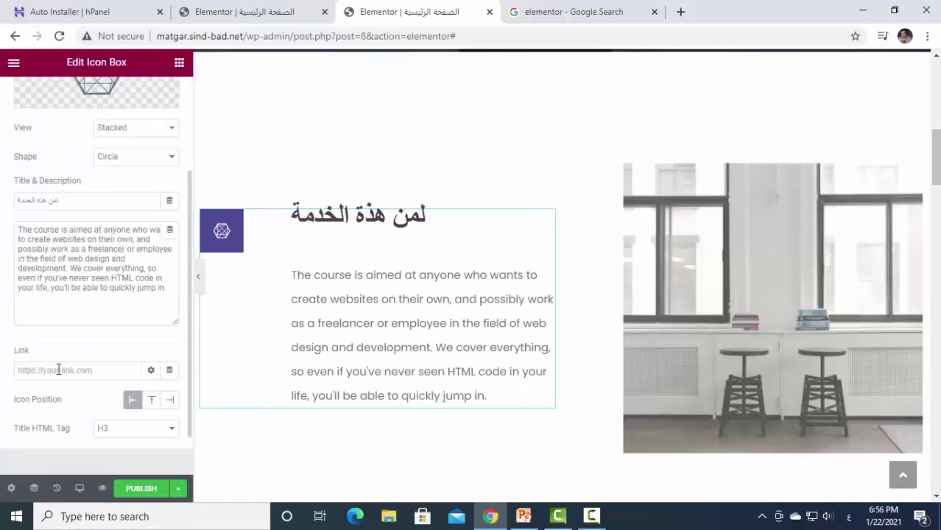
pyautogui.moveTo(171, 288); pyautogui.dragTo(3, 231)
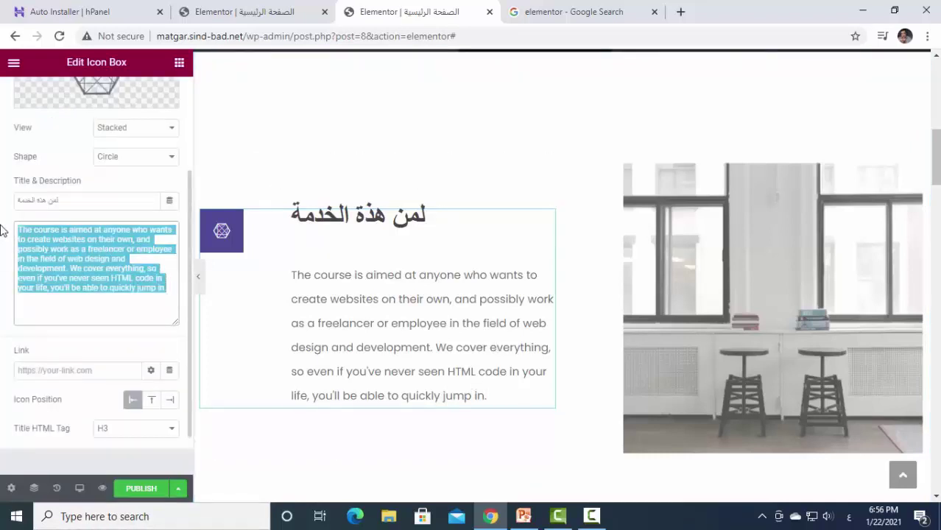
pyautogui.write('قد')
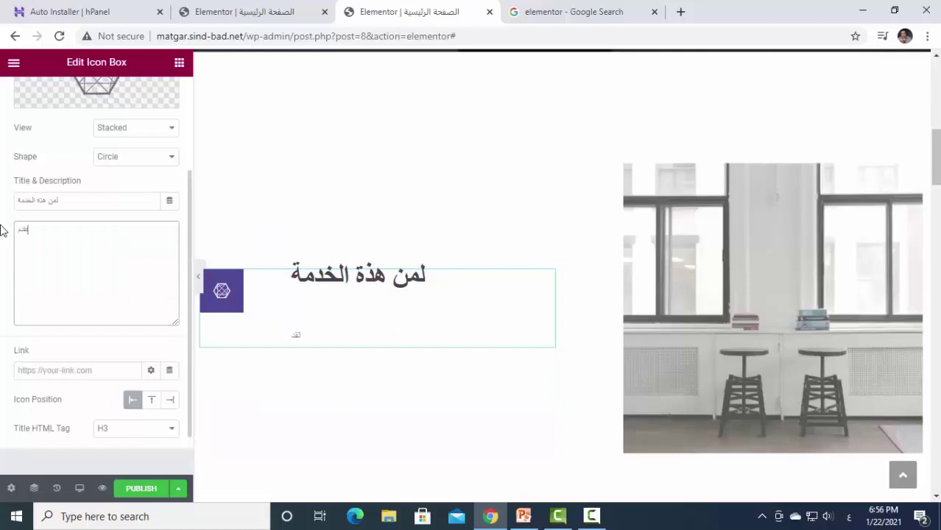
pyautogui.write('قدم هذة الخدمة لكل ر')
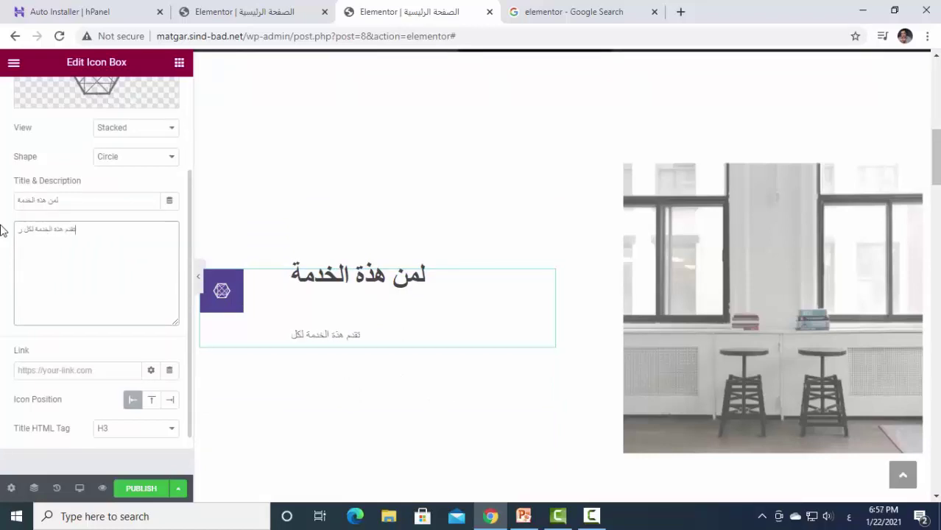
pyautogui.write('واد الاعما')
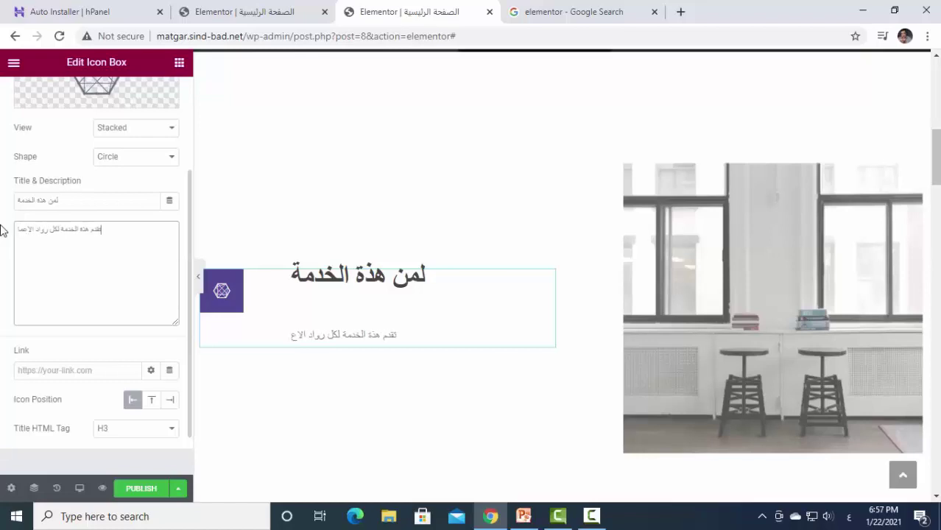
pyautogui.write('ل المهت')
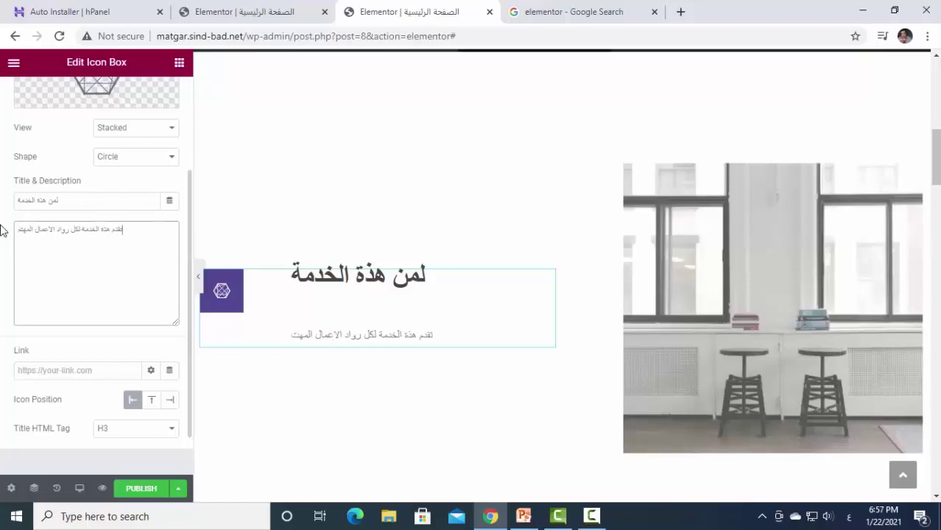
pyautogui.write('مين بزيا')
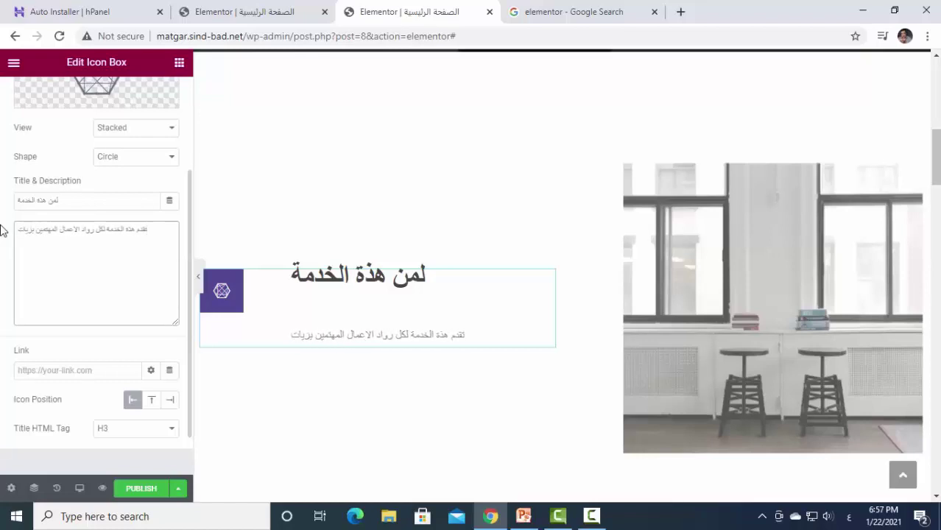
pyautogui.write('دة')
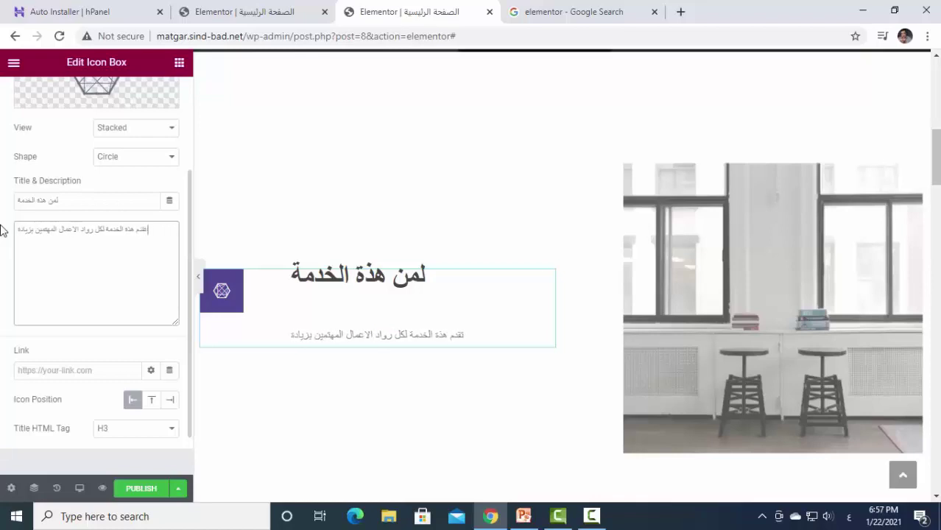
pyautogui.write(' دخولهم')
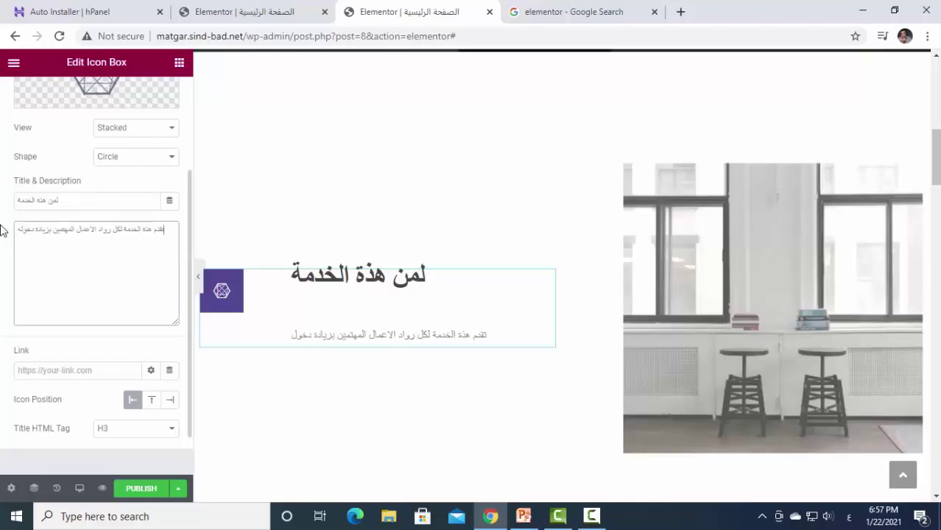
pyautogui.write(' وتنوي')
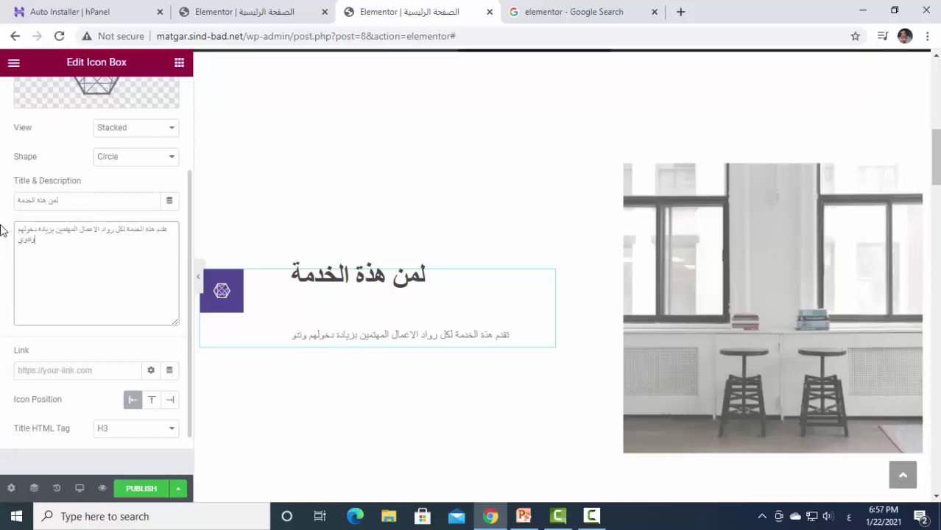
pyautogui.write('ع مصادر')
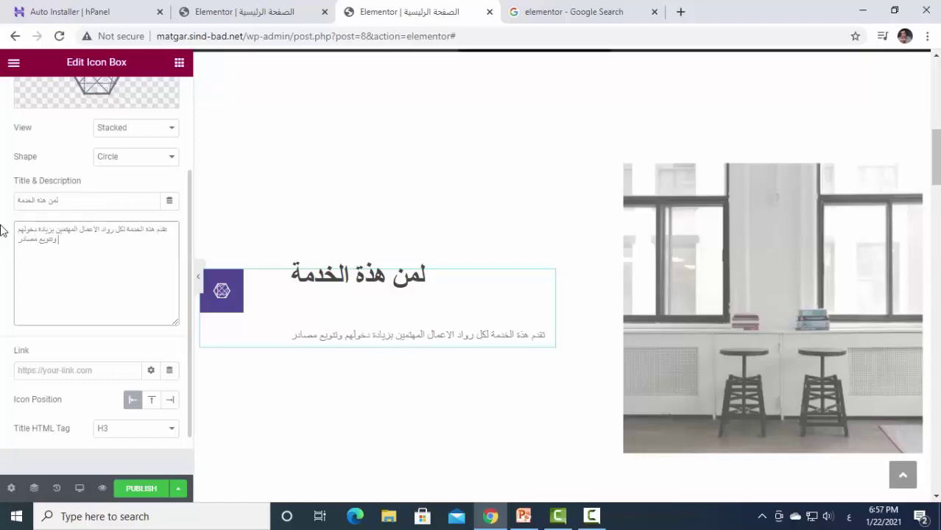
pyautogui.write(' الدخول')
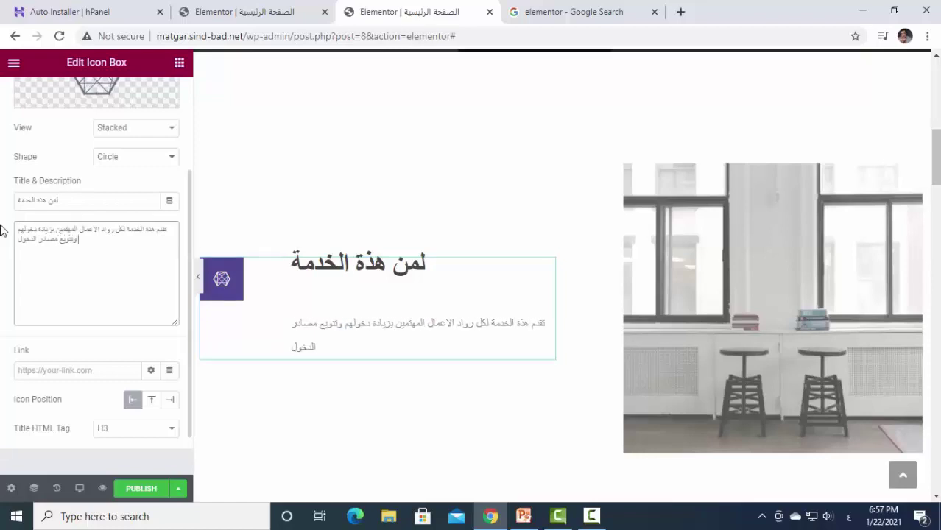
pyautogui.write(' لديهم')
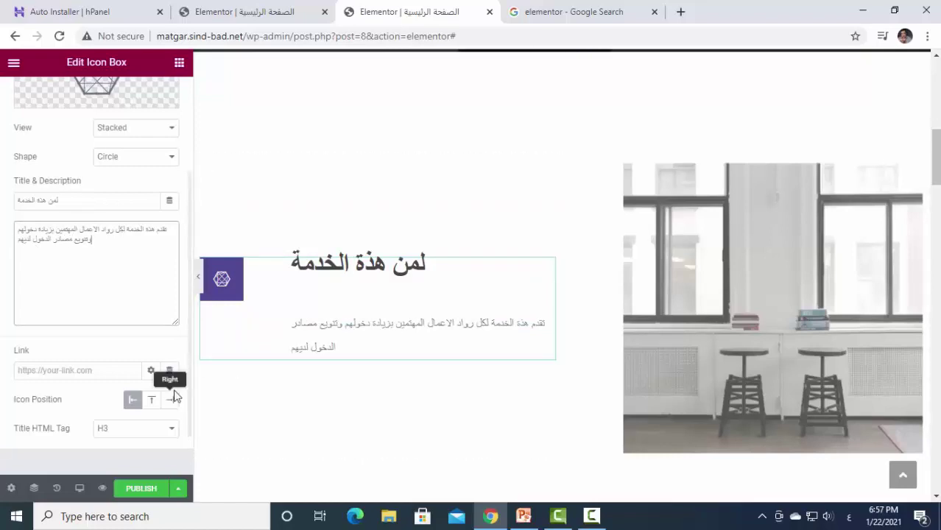
pyautogui.scroll(-1, 174, 390)
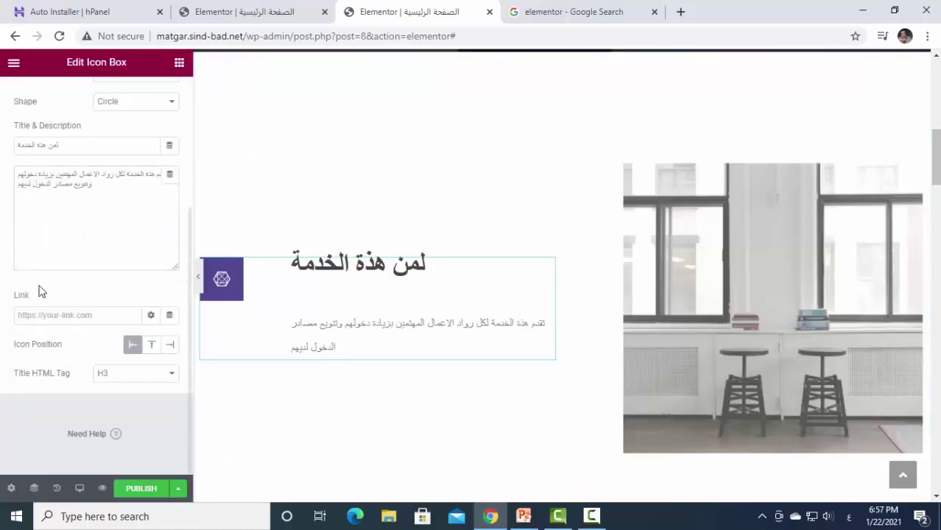
pyautogui.scroll(3, 38, 290)
pyautogui.click(88, 105)
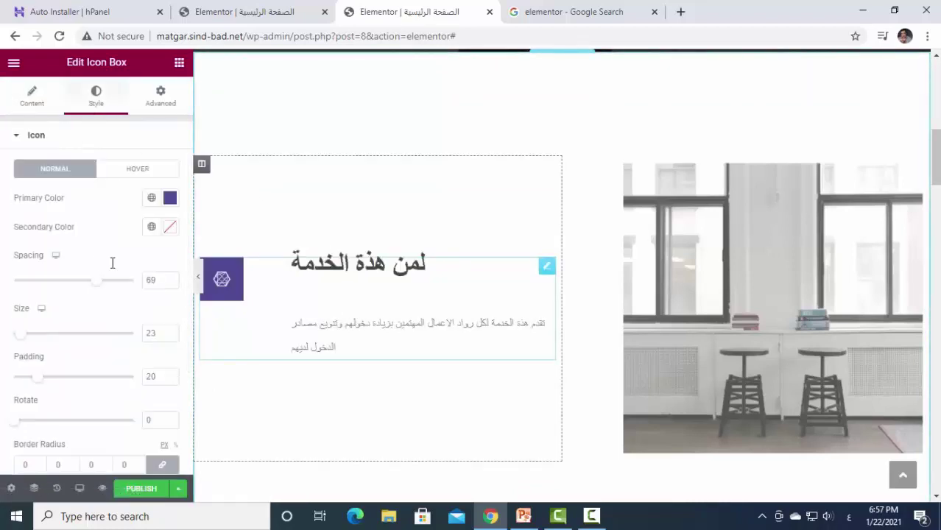
# Expand the Style tab's Content section showing alignment, title and description styling.
pyautogui.scroll(-3, 90, 257)
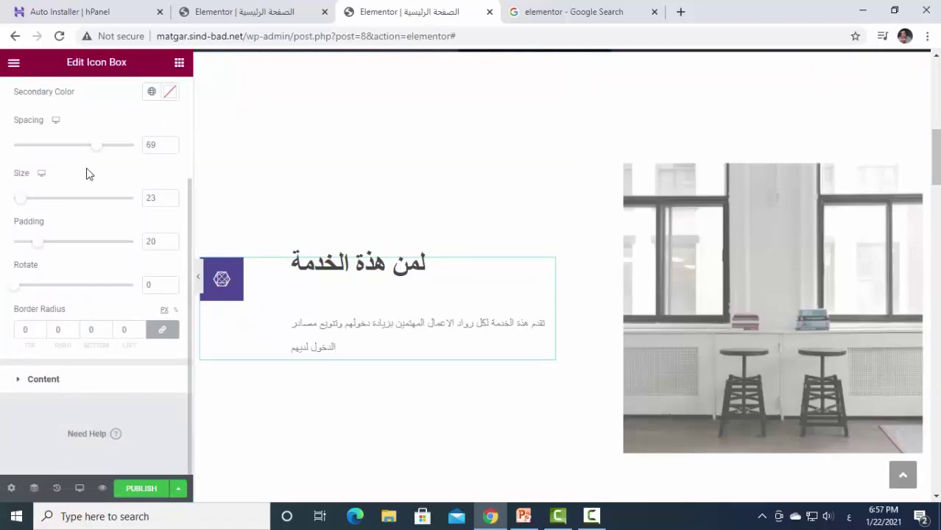
pyautogui.click(41, 380)
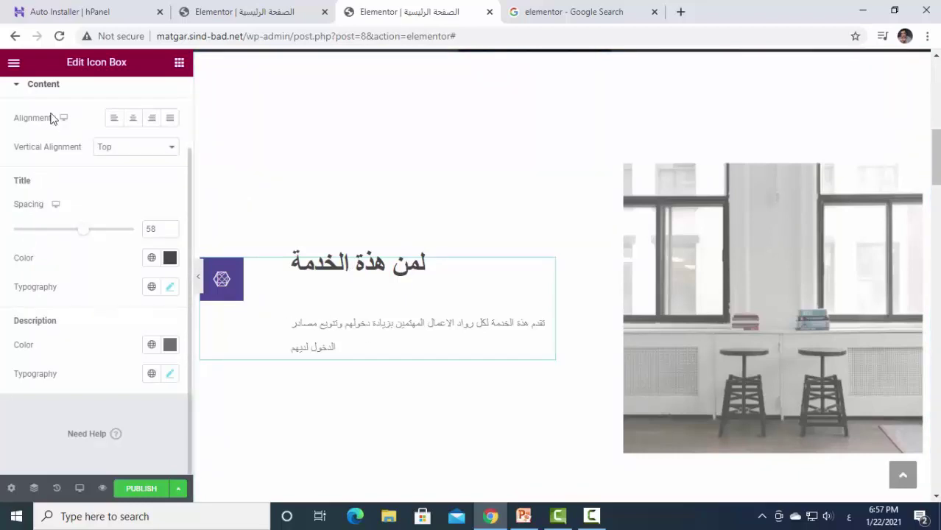
# Make the icon box title colour bright red, #D70F0F.
pyautogui.click(38, 87)
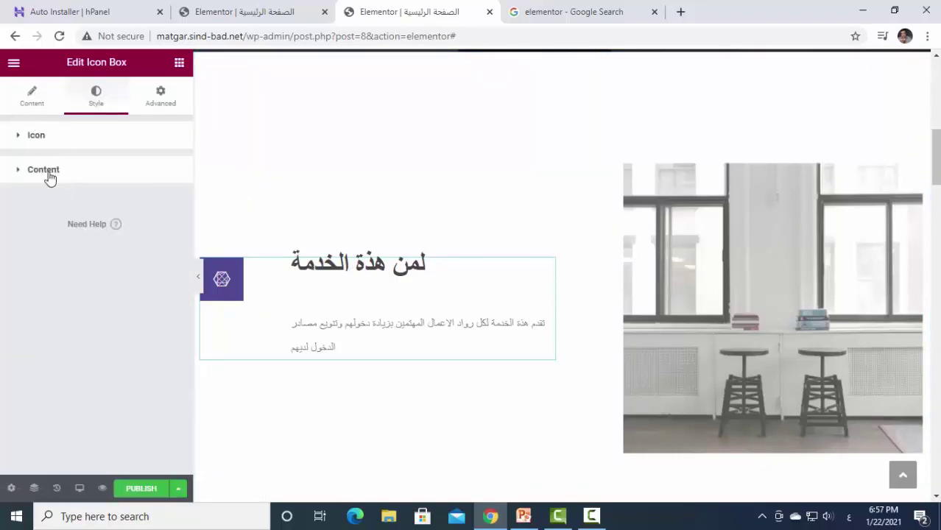
pyautogui.click(44, 170)
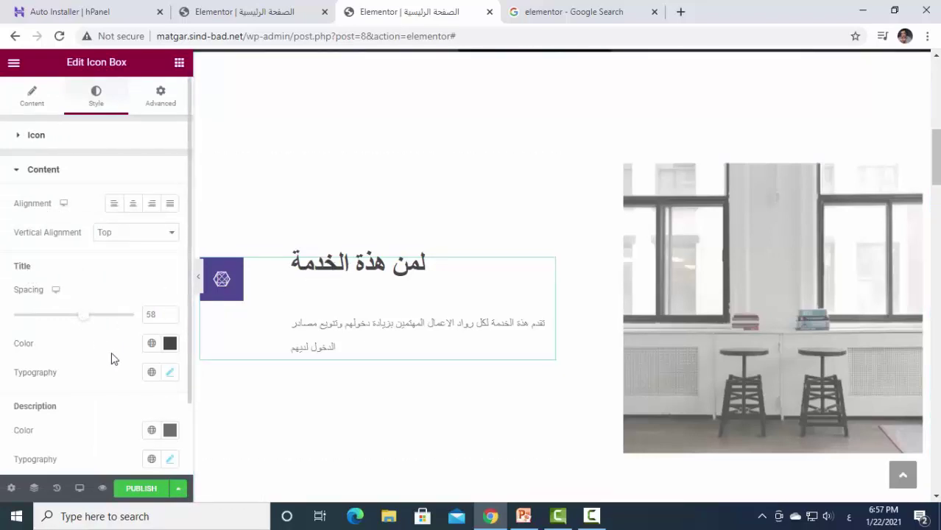
pyautogui.click(170, 343)
pyautogui.click(242, 180)
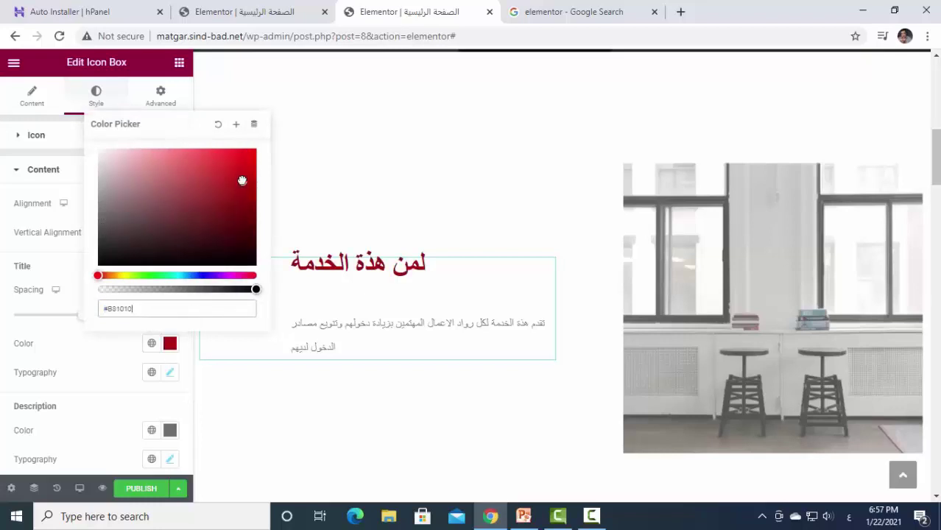
pyautogui.moveTo(243, 181); pyautogui.dragTo(245, 166)
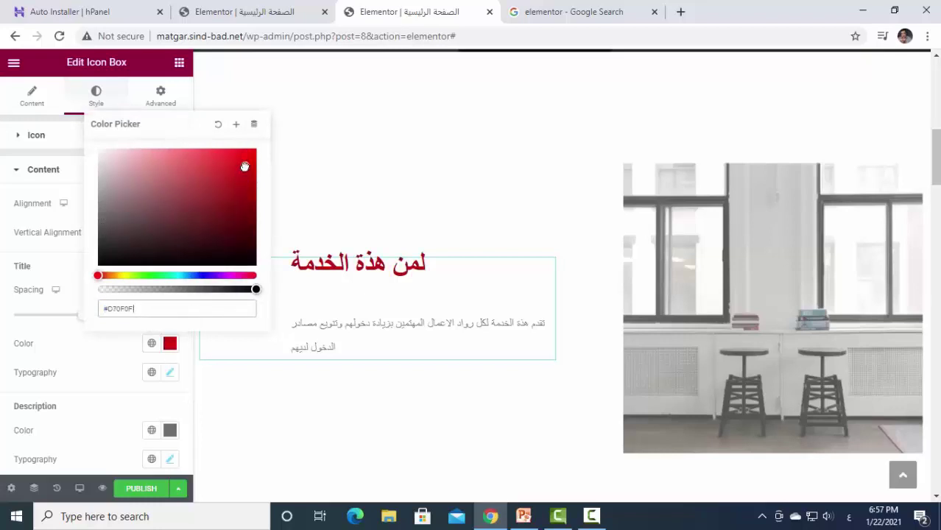
pyautogui.click(72, 272)
# Enlarge the icon box title font size to 68.
pyautogui.click(169, 374)
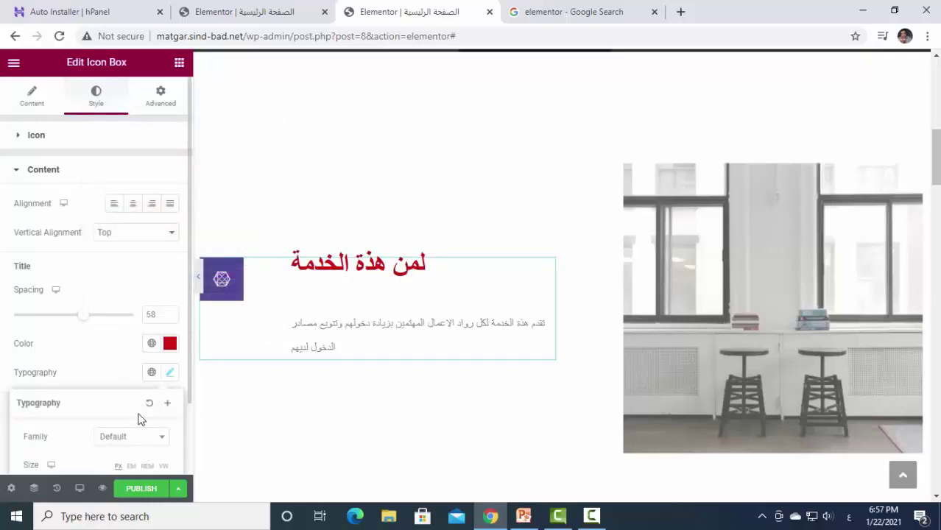
pyautogui.scroll(-2, 94, 343)
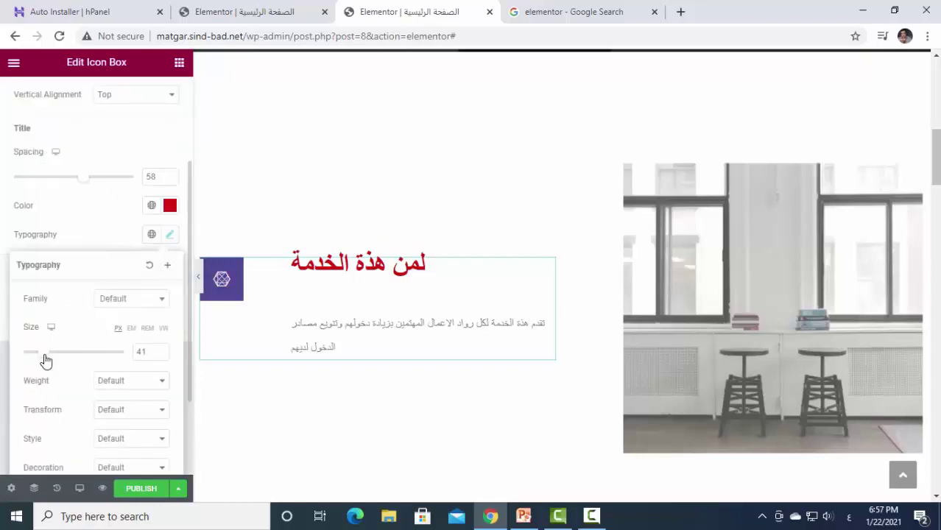
pyautogui.moveTo(44, 360); pyautogui.dragTo(60, 360)
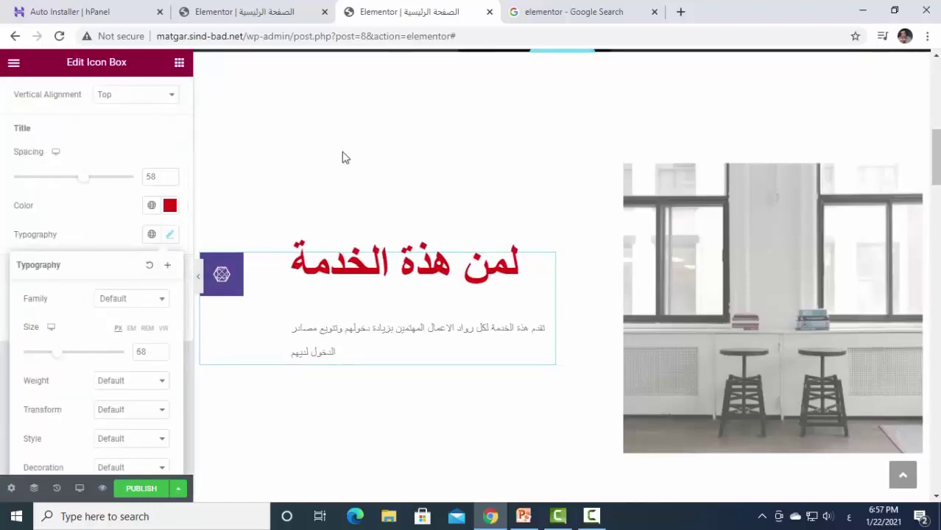
pyautogui.click(348, 357)
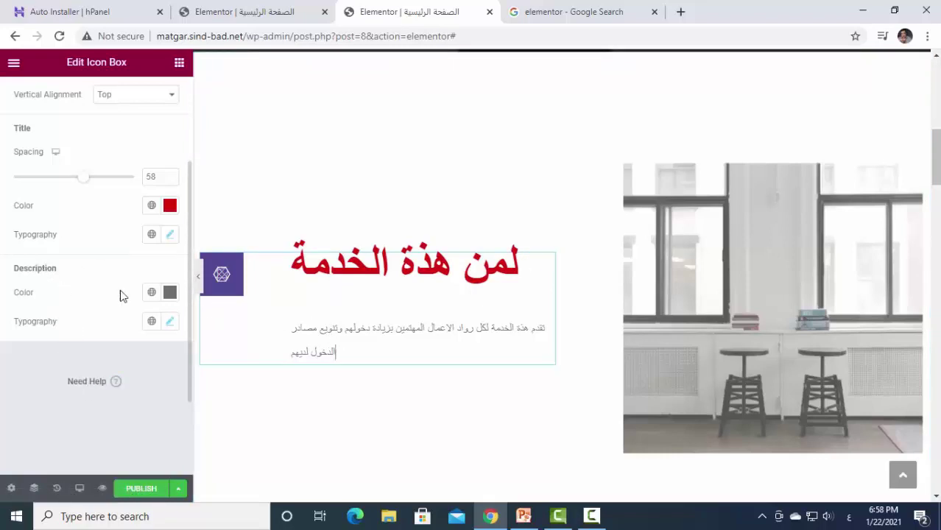
# Make the icon box description colour dark blue, #0C07B8.
pyautogui.click(169, 293)
pyautogui.click(206, 225)
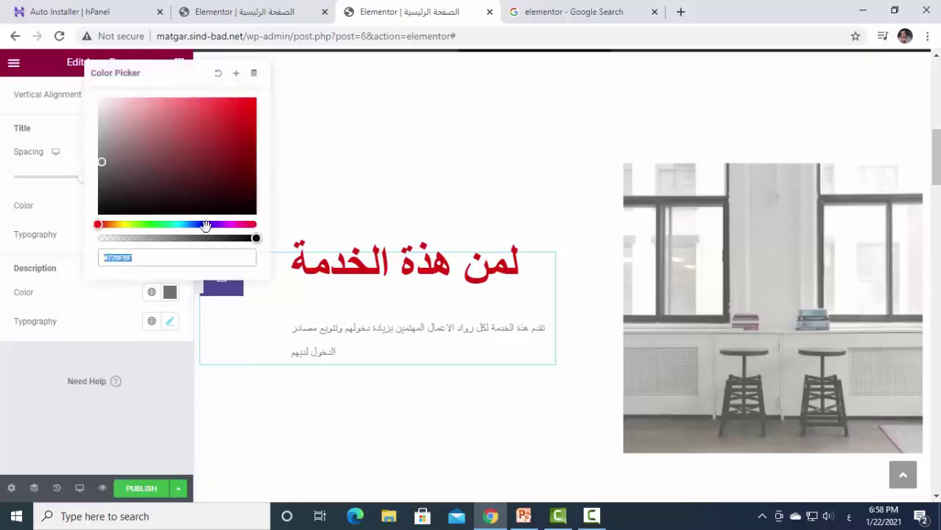
pyautogui.scroll(1, 201, 197)
pyautogui.moveTo(201, 197)
pyautogui.mouseDown()
pyautogui.moveTo(231, 162)
pyautogui.moveTo(246, 159)
pyautogui.moveTo(250, 181)
pyautogui.mouseUp()
# Enlarge the description font size to 27.
pyautogui.click(170, 374)
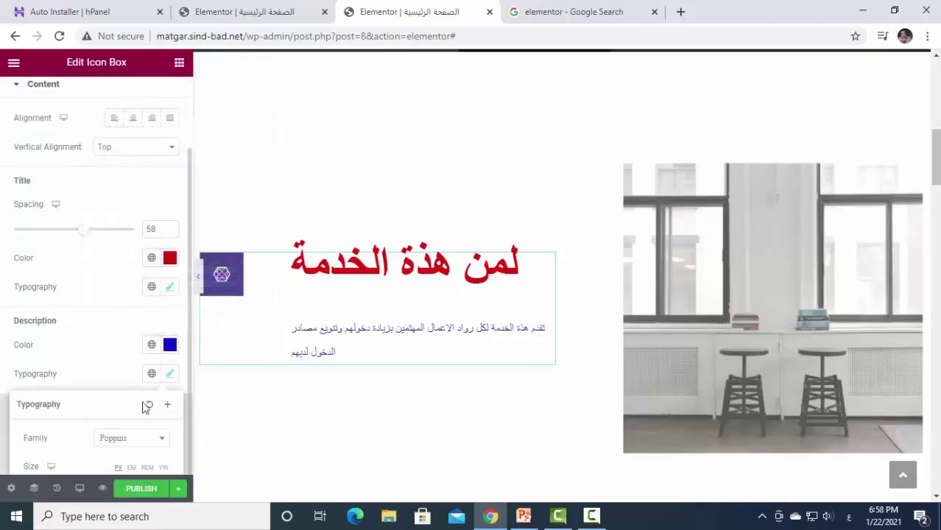
pyautogui.scroll(-3, 74, 425)
pyautogui.moveTo(33, 293); pyautogui.dragTo(39, 292)
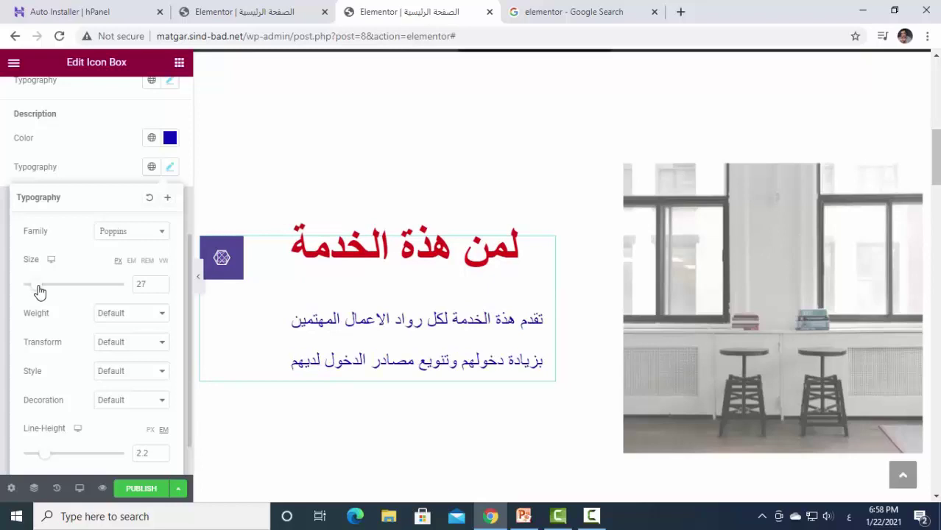
pyautogui.scroll(-1, 72, 277)
pyautogui.scroll(3, 72, 277)
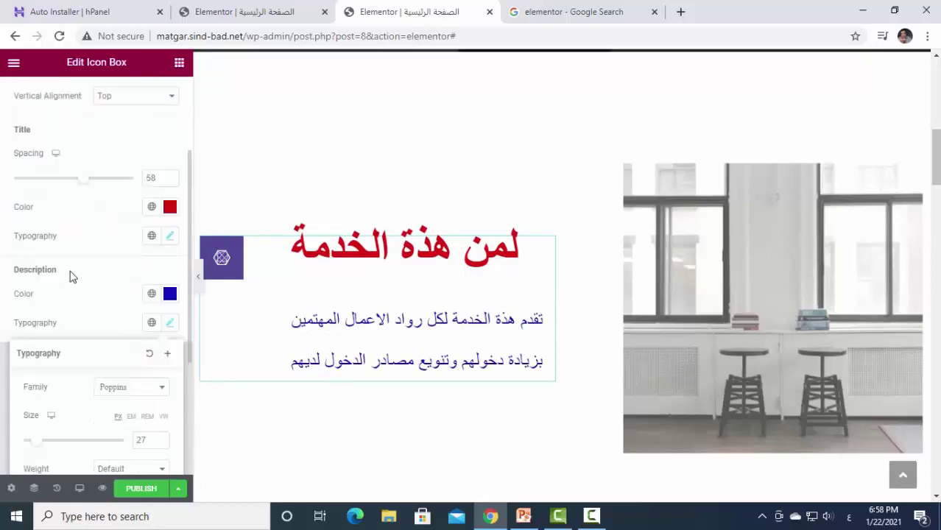
pyautogui.click(46, 329)
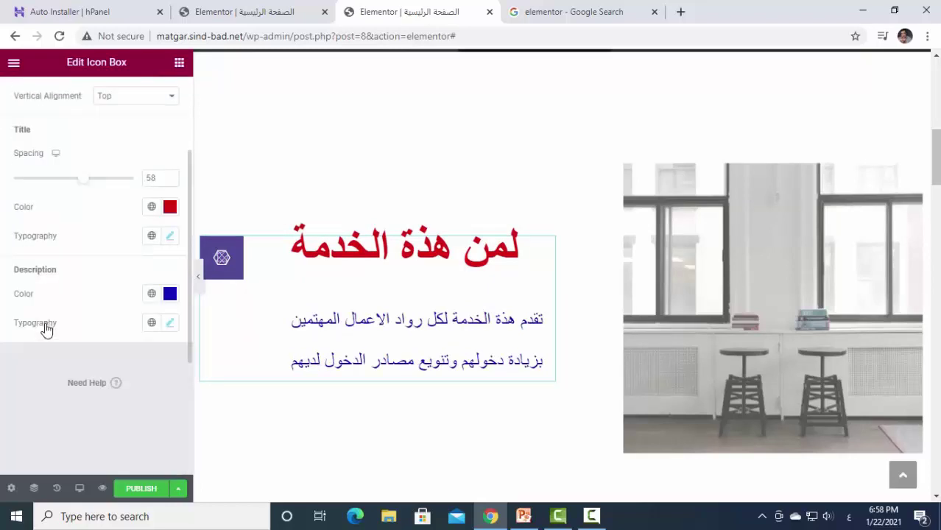
pyautogui.scroll(2, 116, 279)
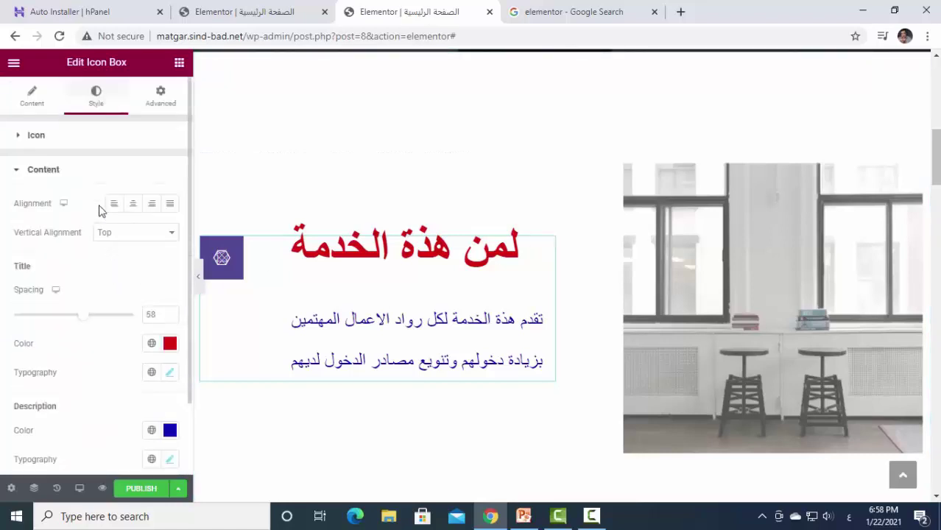
# Try H2 and H4 for the icon box Title HTML Tag, then return it to H3.
pyautogui.click(37, 97)
pyautogui.scroll(-2, 115, 384)
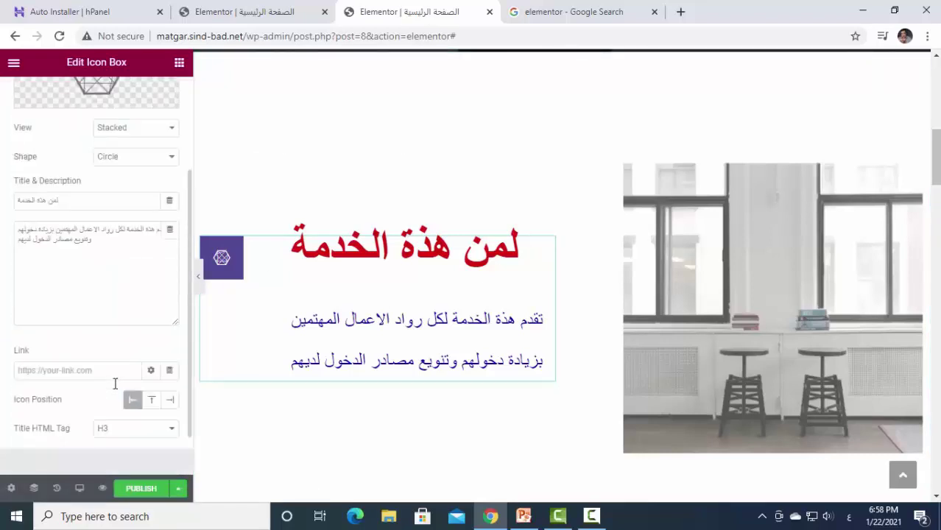
pyautogui.scroll(-1, 130, 350)
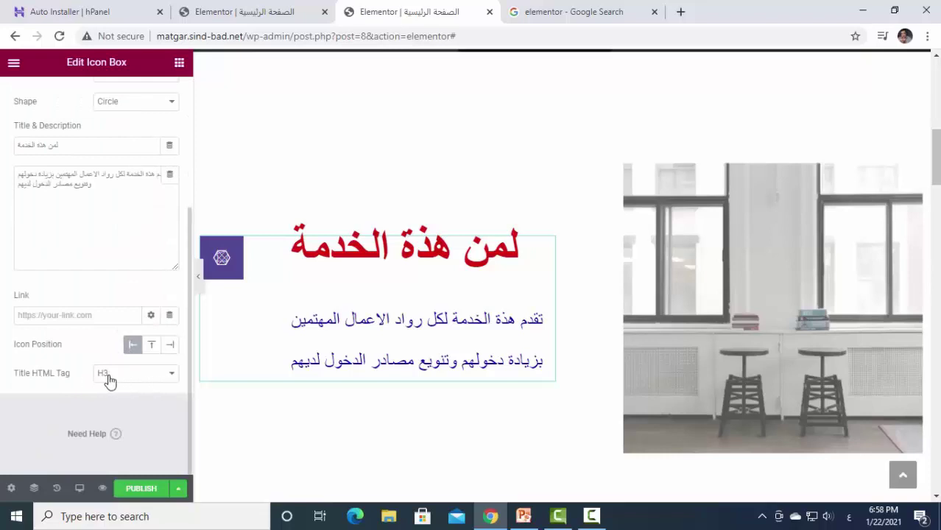
pyautogui.click(170, 375)
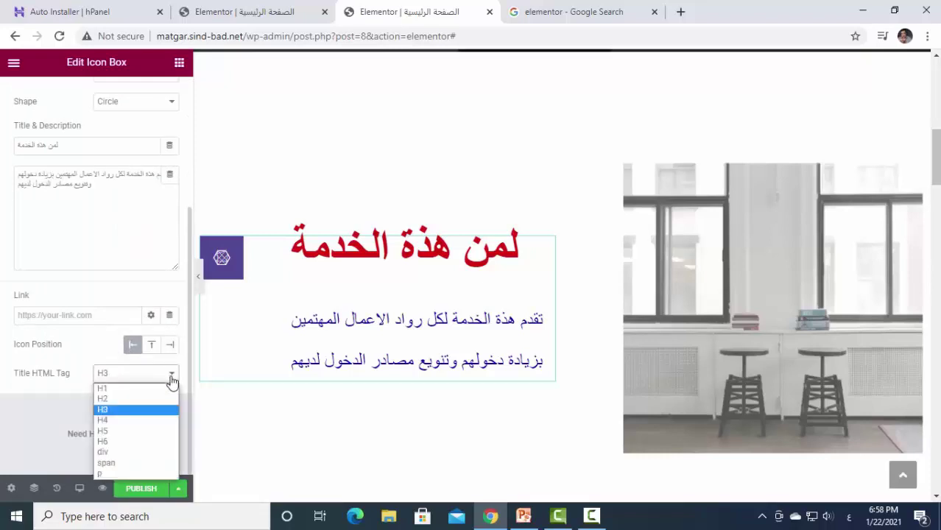
pyautogui.click(154, 398)
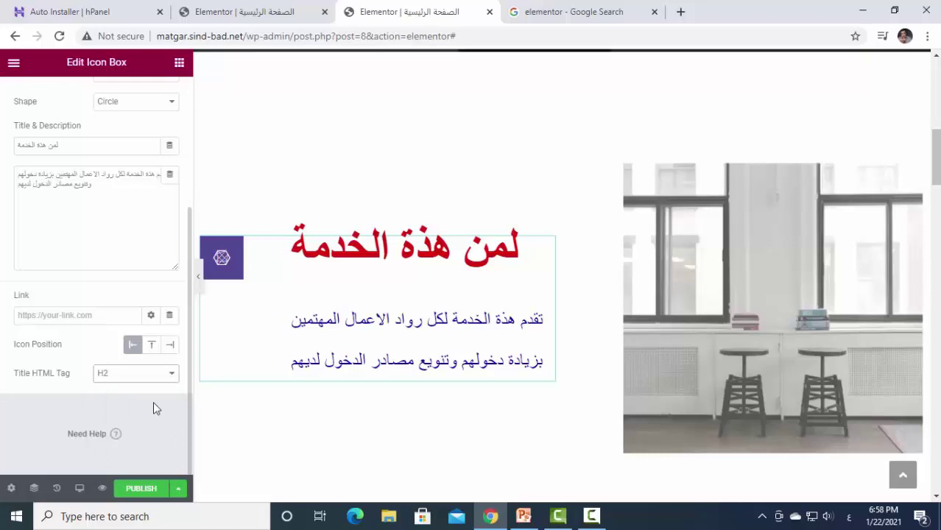
pyautogui.click(170, 377)
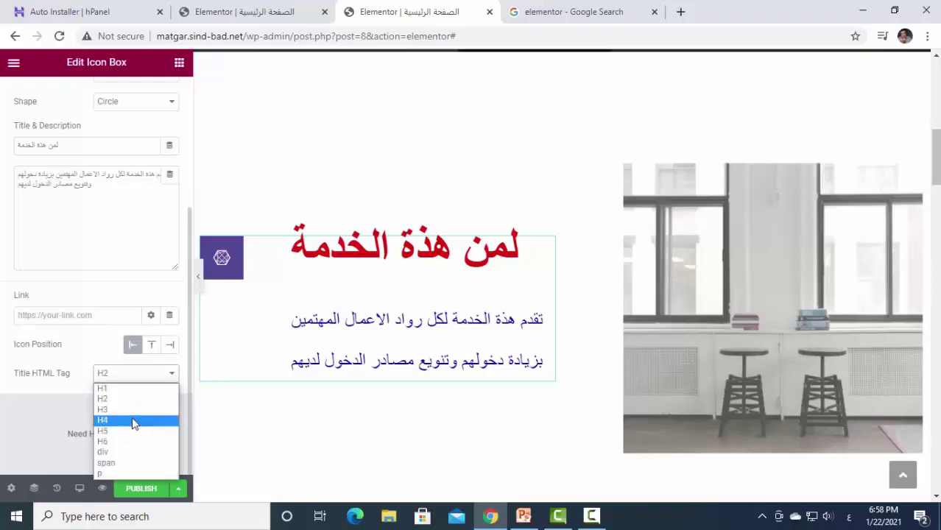
pyautogui.click(134, 417)
pyautogui.click(172, 375)
pyautogui.click(141, 412)
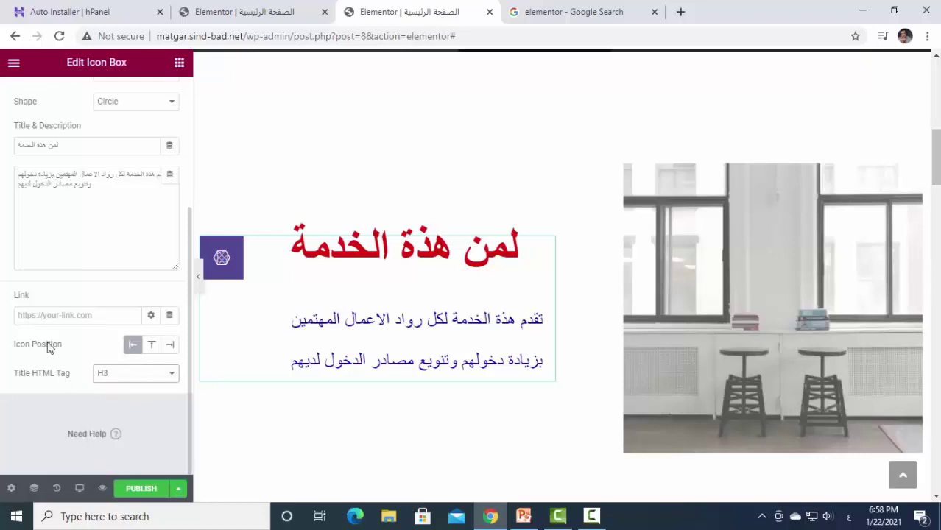
pyautogui.scroll(3, 46, 317)
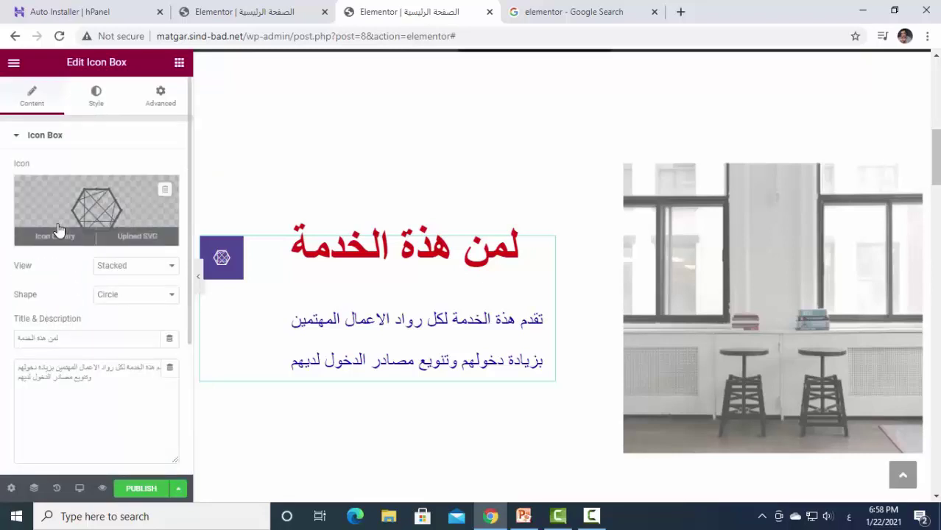
# Shrink the icon box icon to size 6.
pyautogui.click(93, 103)
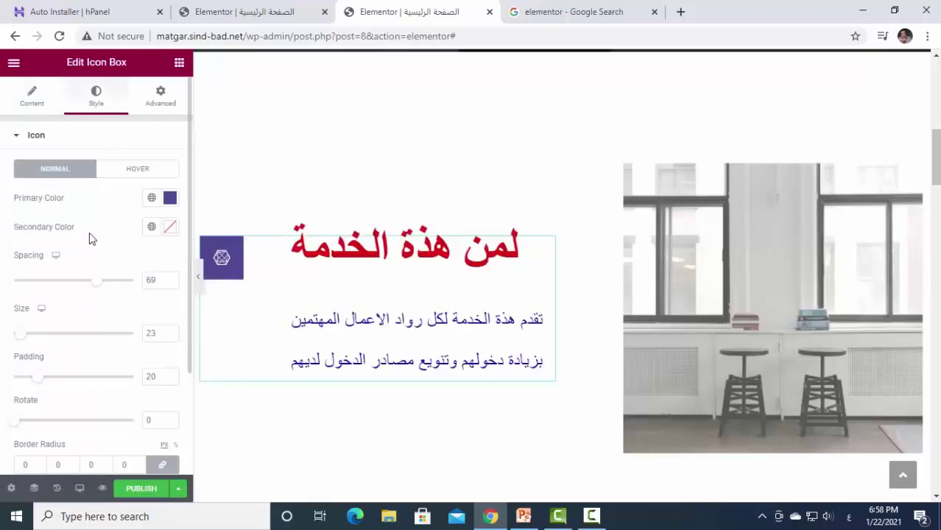
pyautogui.scroll(-1, 103, 258)
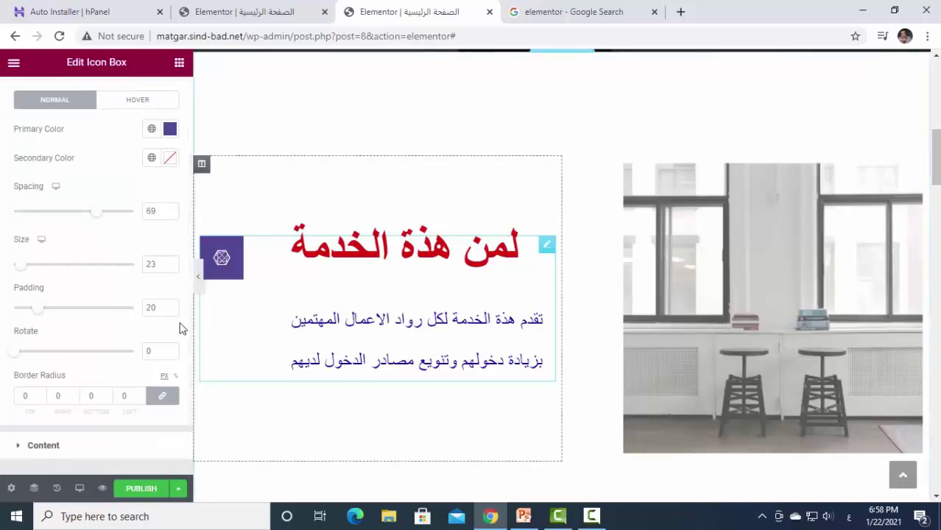
pyautogui.moveTo(22, 271)
pyautogui.mouseDown()
pyautogui.moveTo(37, 270)
pyautogui.moveTo(16, 268)
pyautogui.mouseUp()
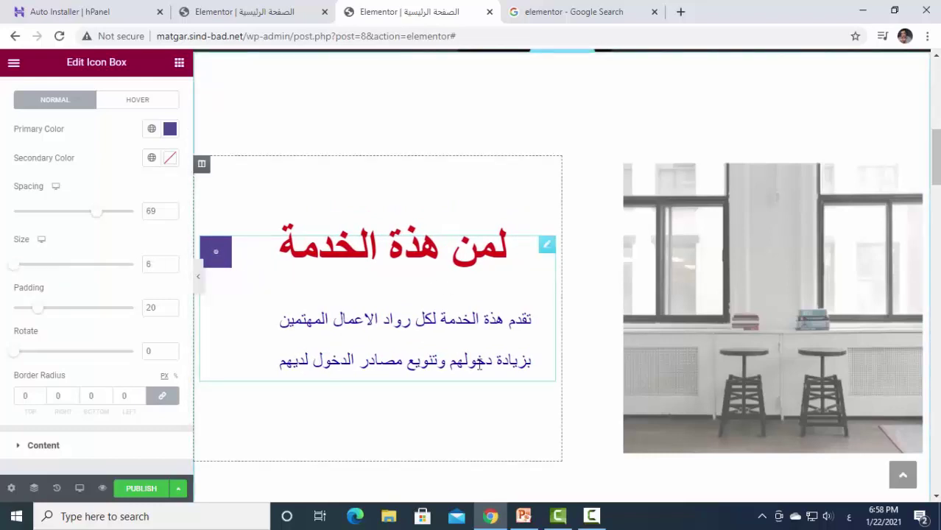
pyautogui.scroll(-2, 137, 277)
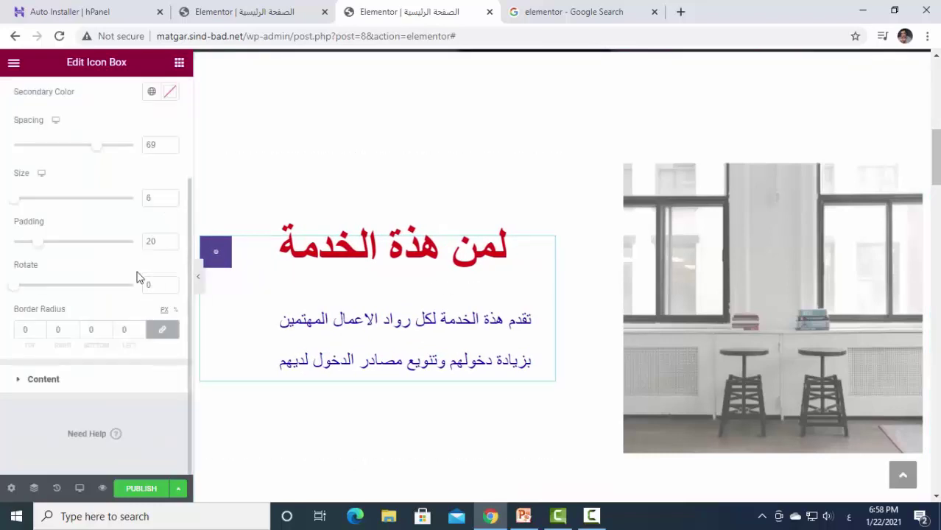
# Set the icon box description font family to Poppins.
pyautogui.click(59, 380)
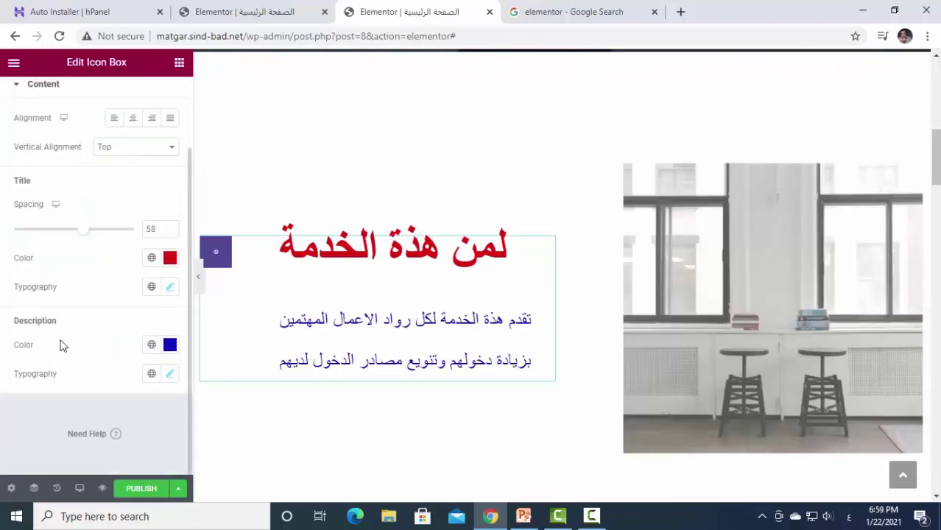
pyautogui.click(169, 373)
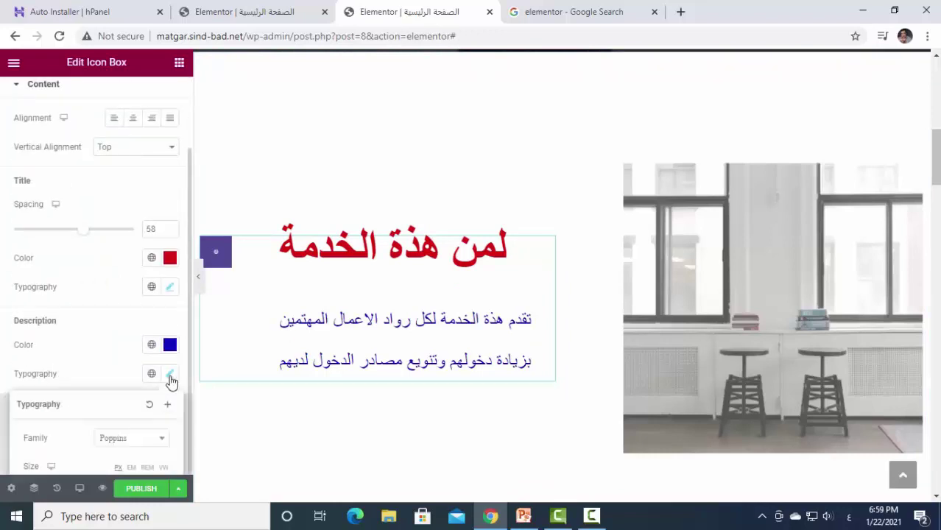
pyautogui.scroll(-4, 147, 363)
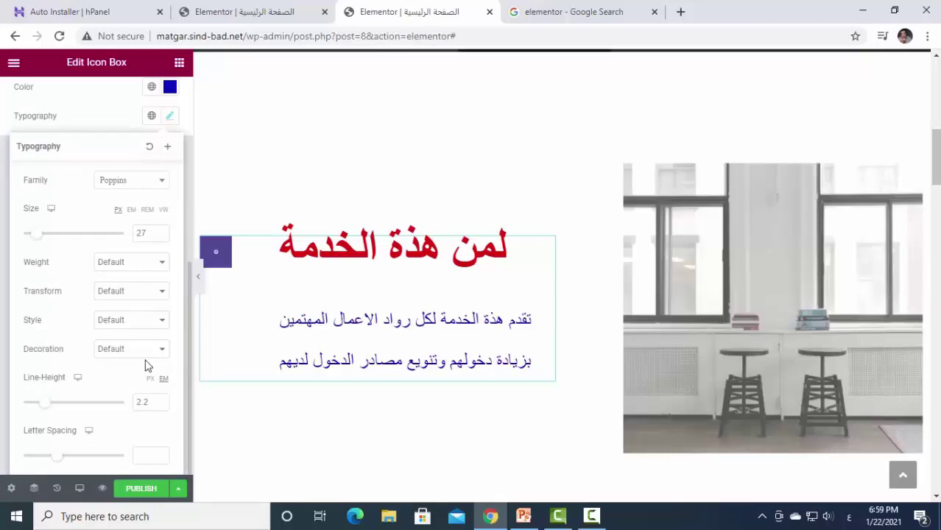
pyautogui.scroll(2, 145, 365)
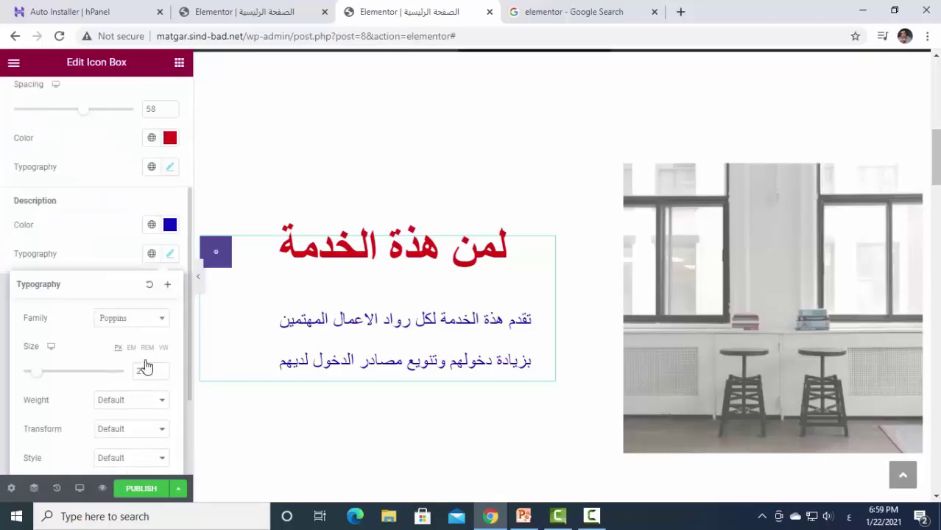
pyautogui.click(161, 324)
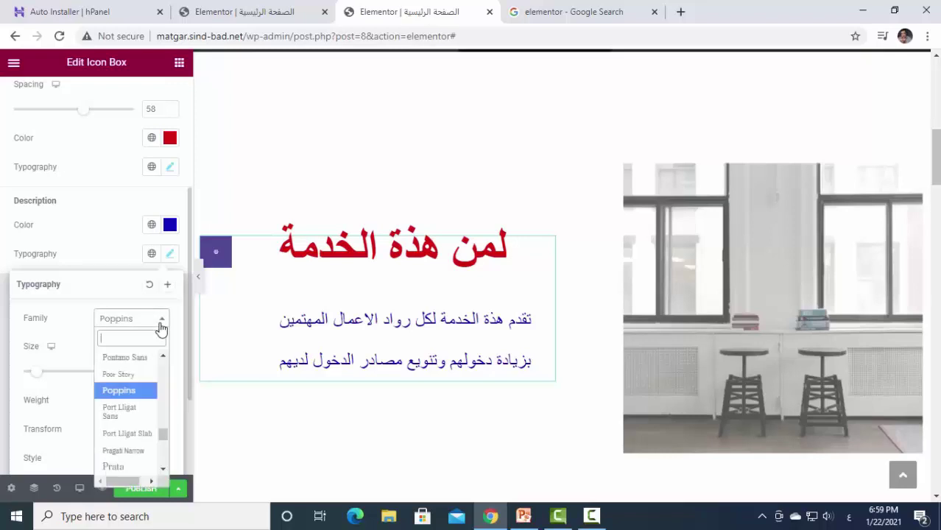
pyautogui.click(161, 325)
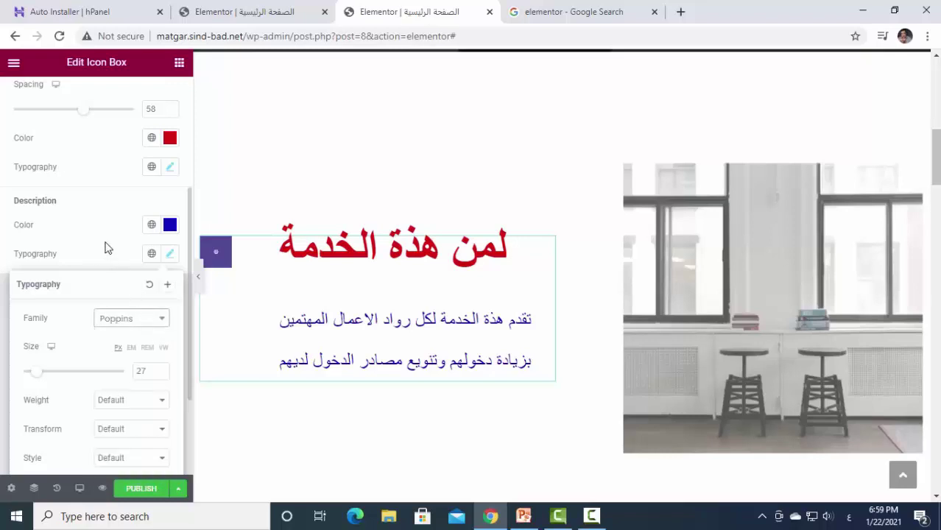
pyautogui.click(171, 254)
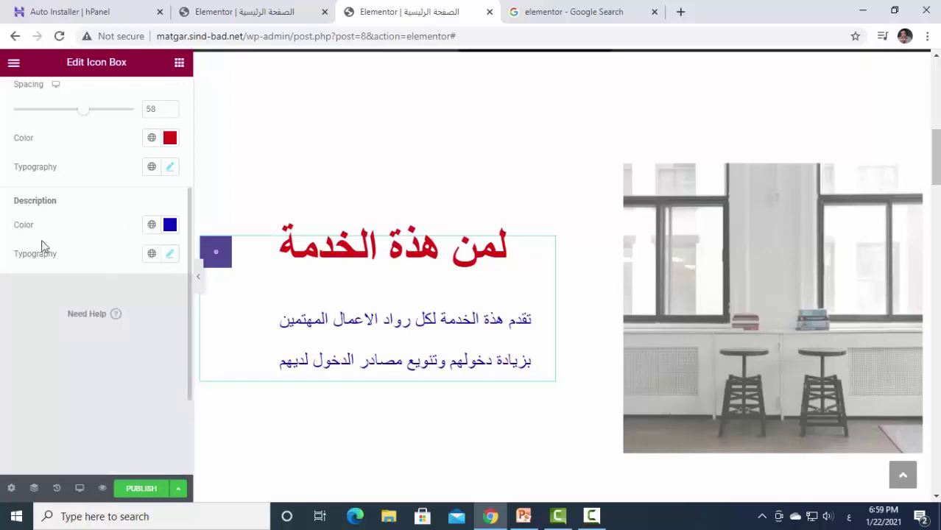
pyautogui.scroll(1, 44, 239)
pyautogui.scroll(2, 63, 228)
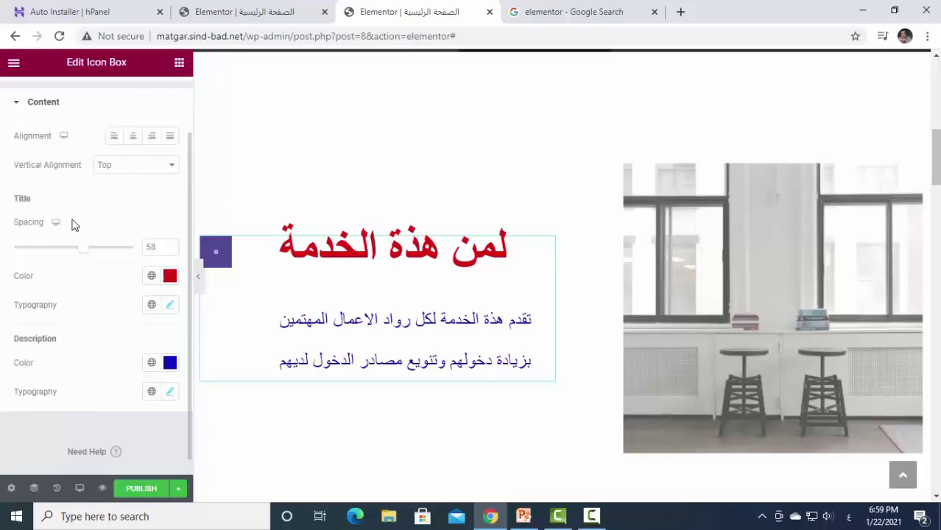
# Review the icon box's Advanced positioning and margin/padding options, then go back to Content.
pyautogui.click(153, 105)
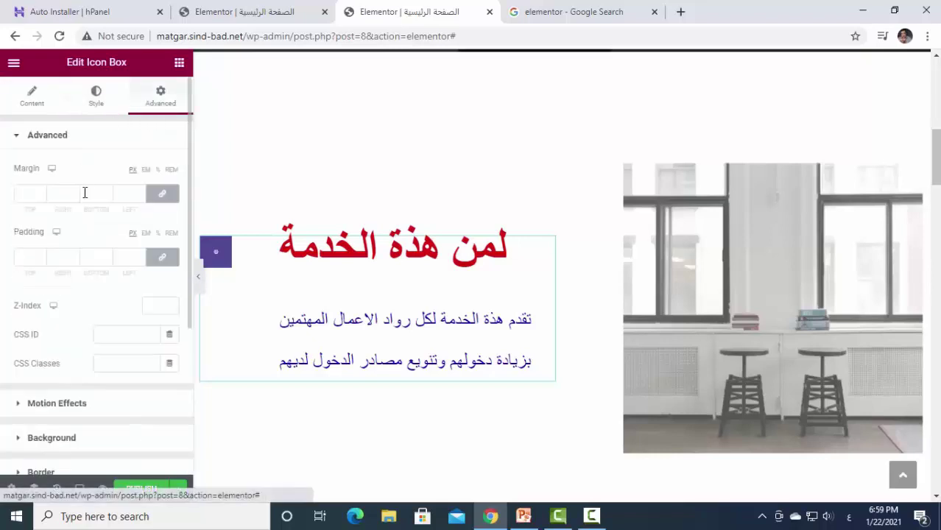
pyautogui.scroll(-2, 90, 227)
pyautogui.scroll(-1, 91, 229)
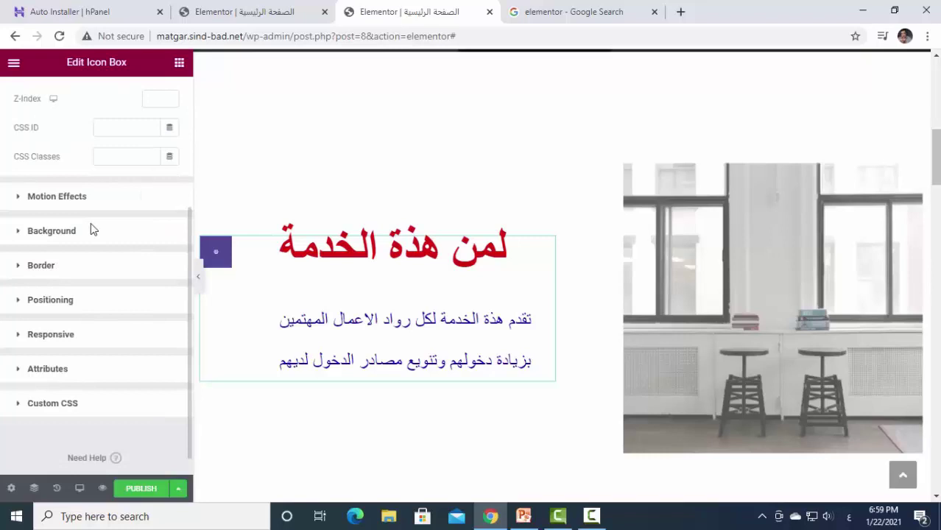
pyautogui.click(51, 299)
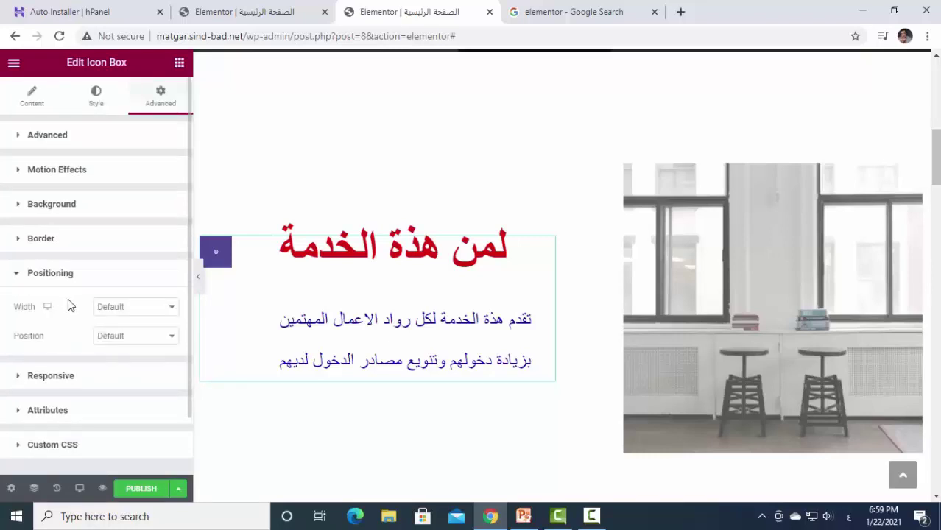
pyautogui.scroll(-1, 82, 364)
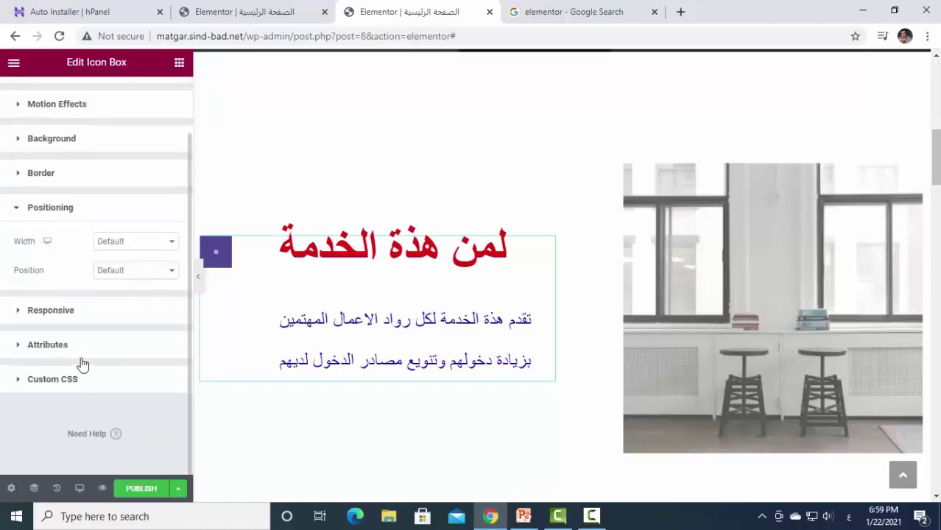
pyautogui.scroll(1, 82, 363)
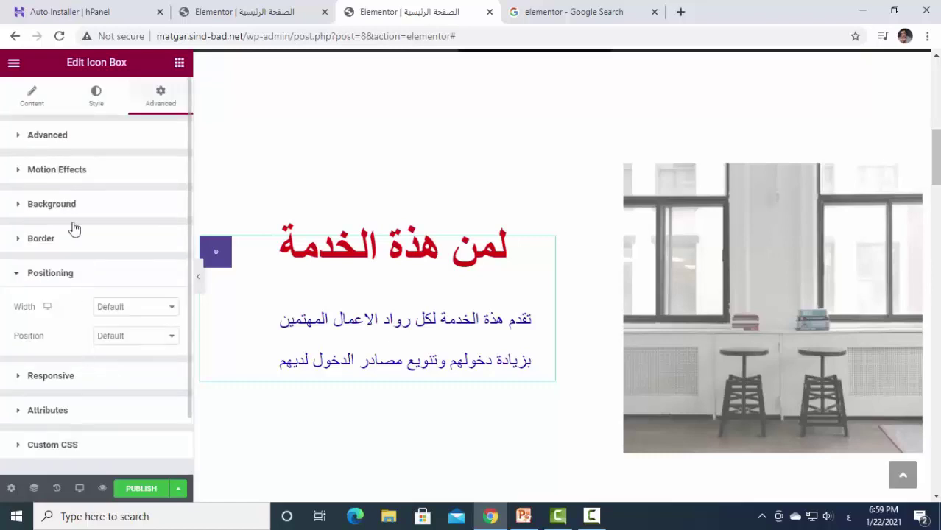
pyautogui.click(40, 141)
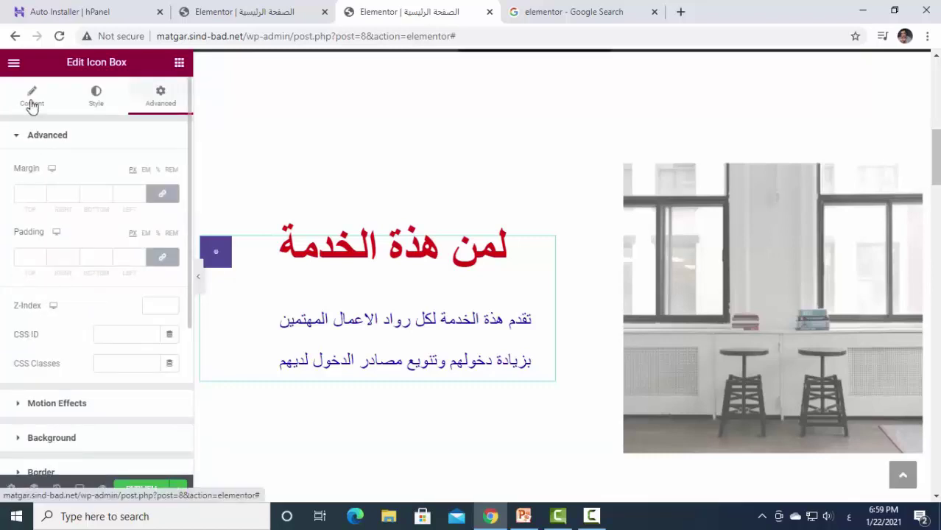
pyautogui.click(32, 105)
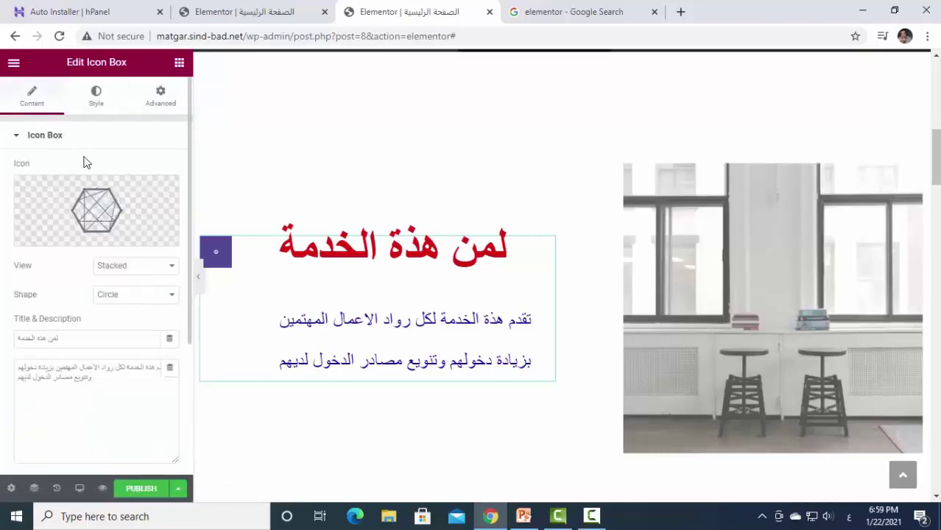
pyautogui.scroll(-3, 43, 313)
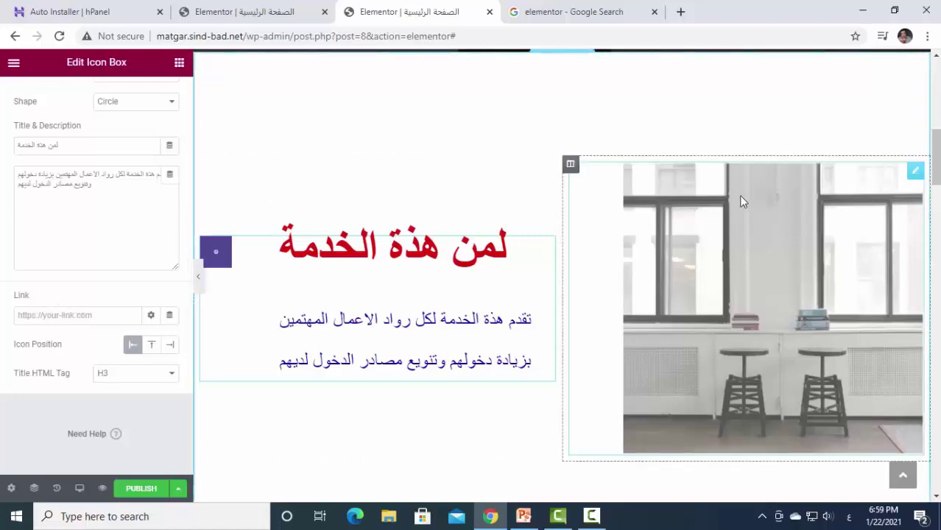
# Swap the service section photo for study_cover.jpg from the Media Library.
pyautogui.click(747, 234)
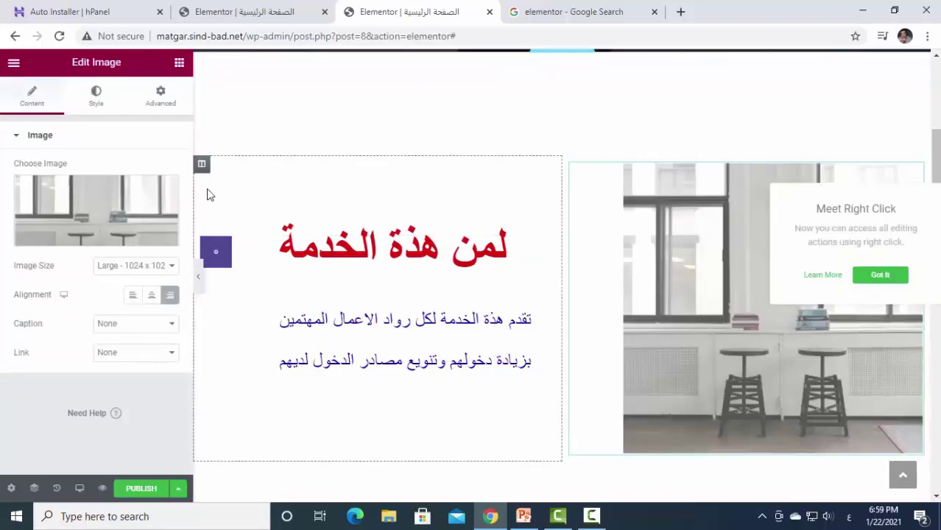
pyautogui.click(87, 237)
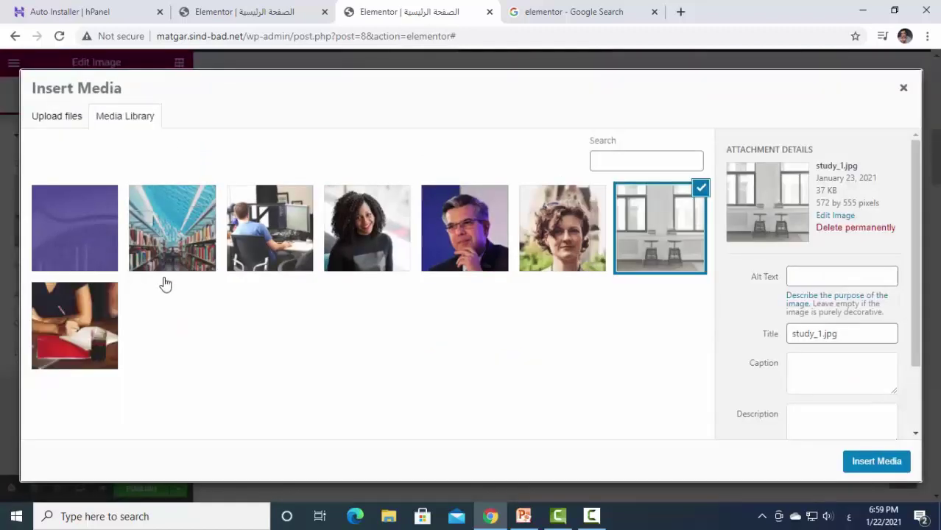
pyautogui.click(110, 335)
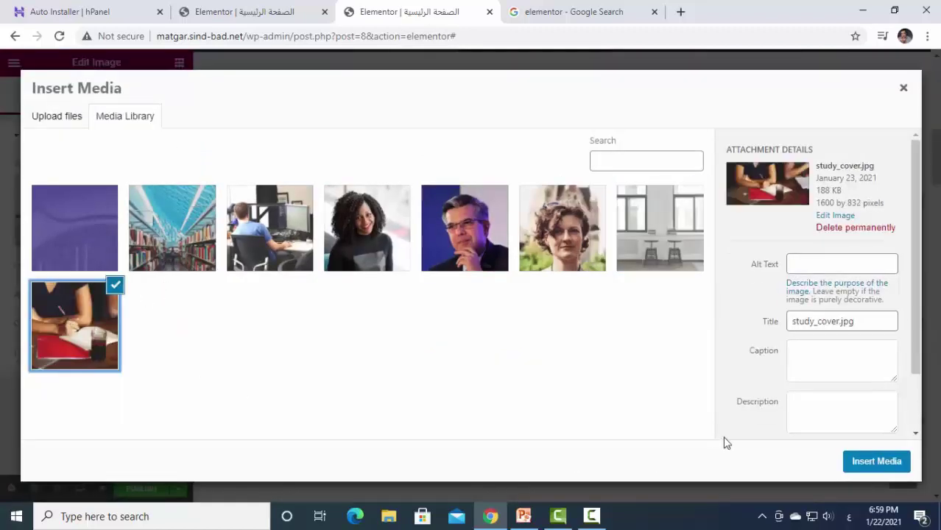
pyautogui.click(883, 465)
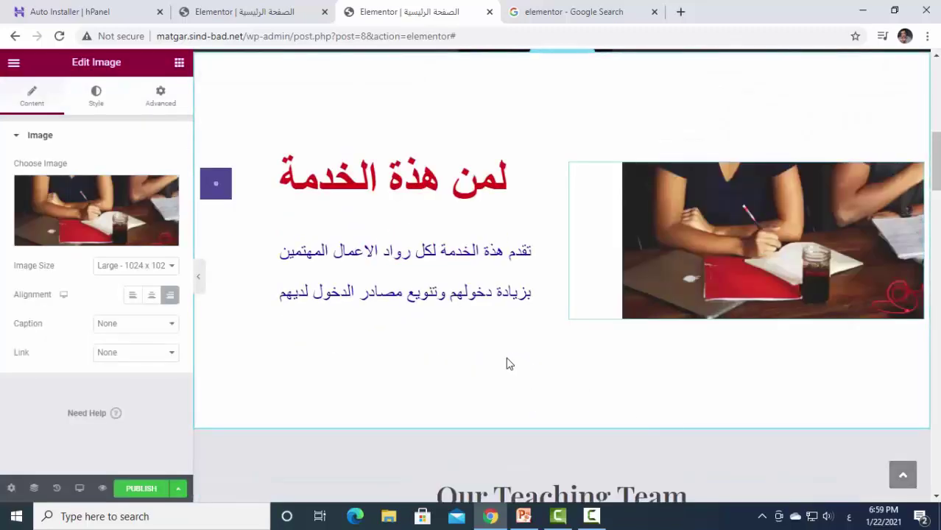
# Open the Our Teaching Team heading for editing.
pyautogui.scroll(6, 691, 375)
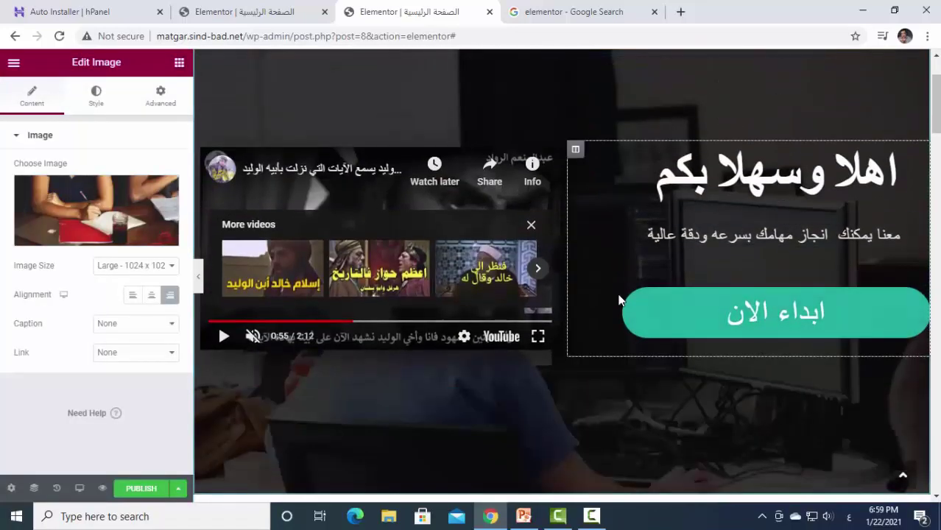
pyautogui.scroll(2, 618, 299)
pyautogui.scroll(-5, 554, 219)
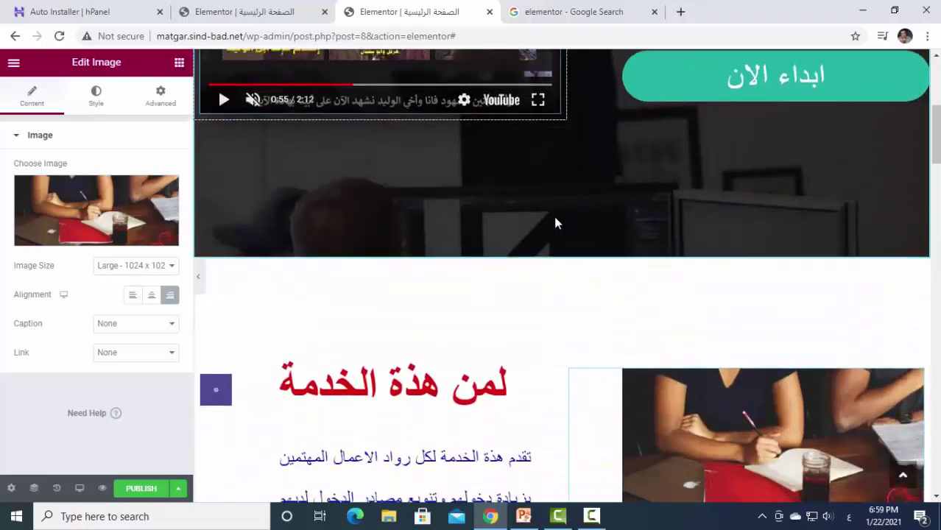
pyautogui.scroll(-9, 555, 223)
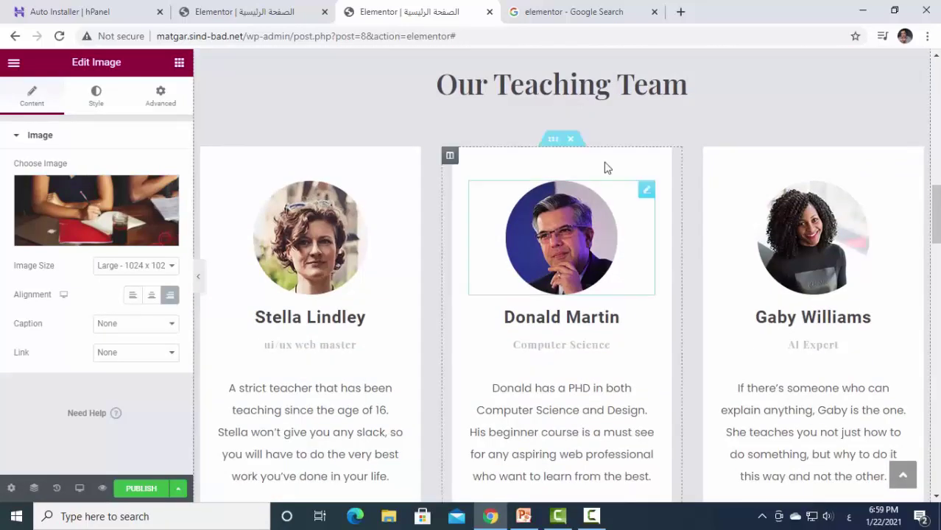
pyautogui.scroll(3, 578, 303)
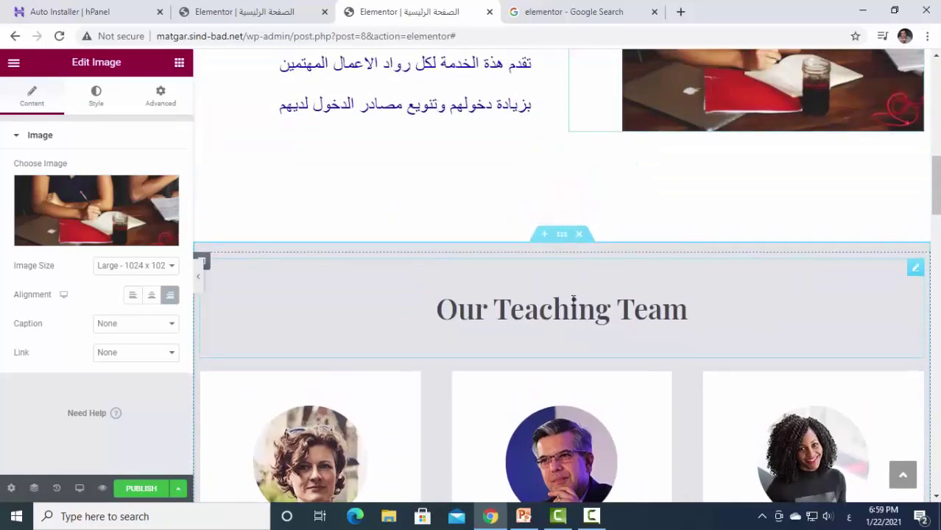
pyautogui.click(914, 268)
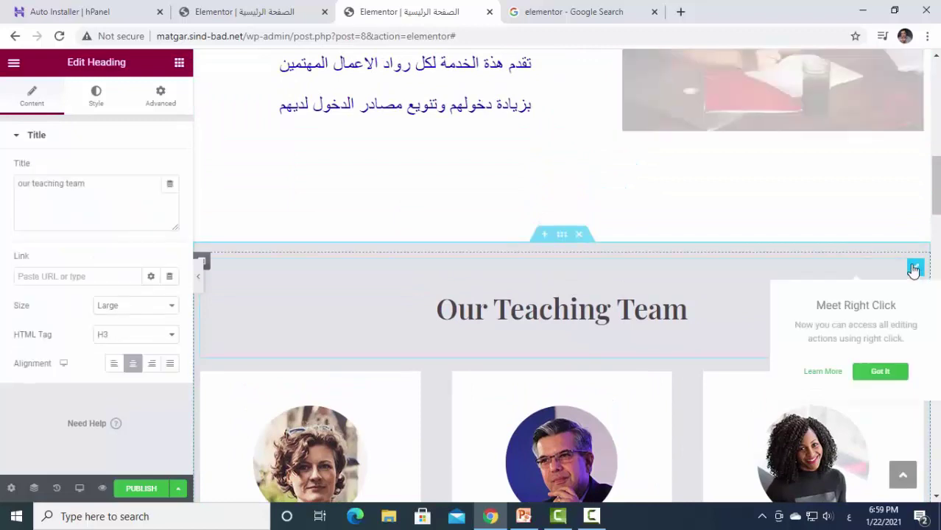
pyautogui.click(628, 317)
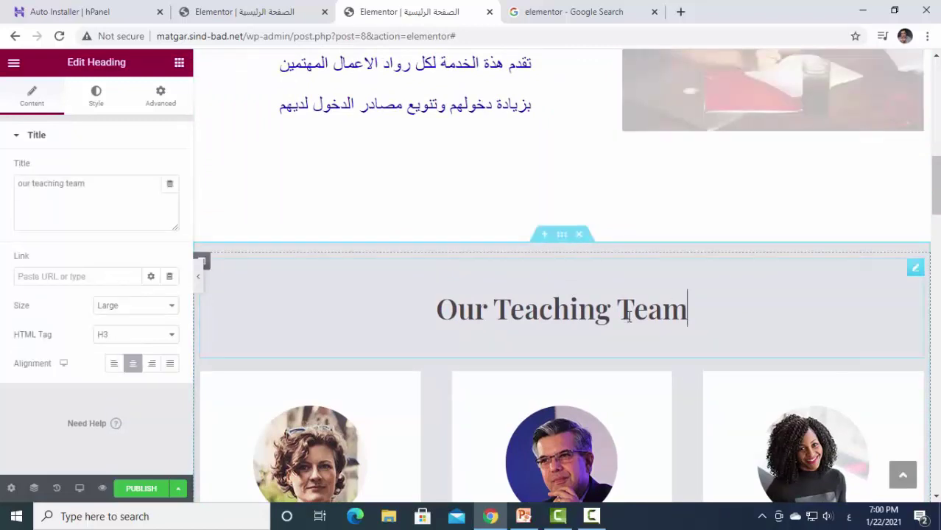
pyautogui.click(915, 267)
pyautogui.click(615, 324)
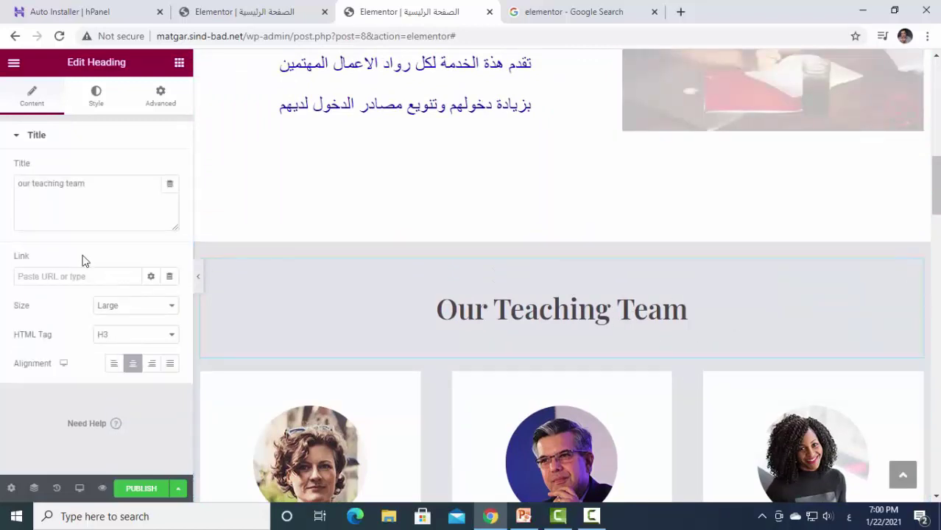
# Replace the heading title with the Arabic text فريق العمل.
pyautogui.click(99, 277)
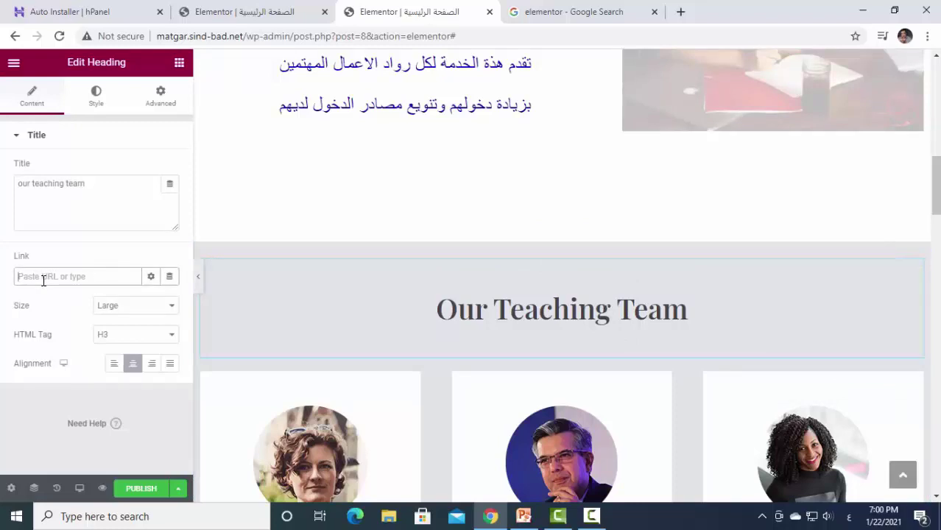
pyautogui.moveTo(95, 185); pyautogui.dragTo(0, 162)
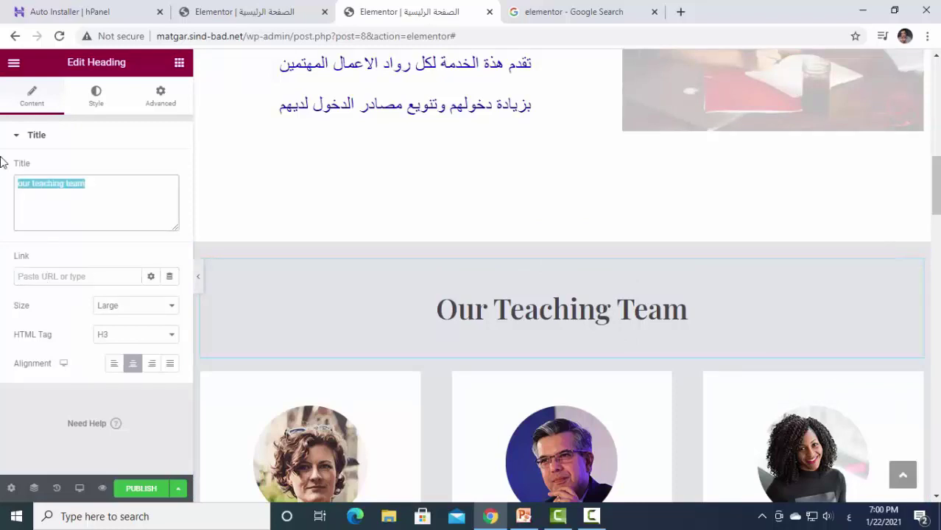
pyautogui.write('فريق الع')
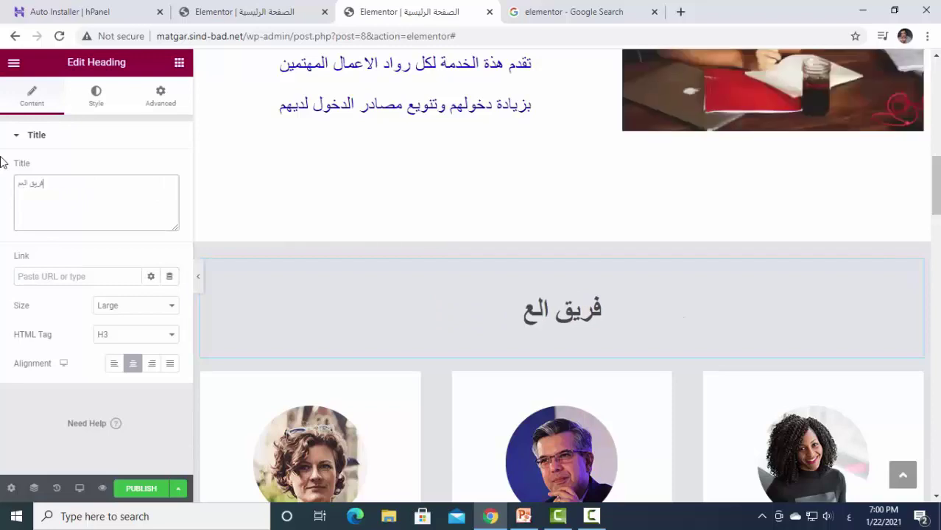
pyautogui.write('مل')
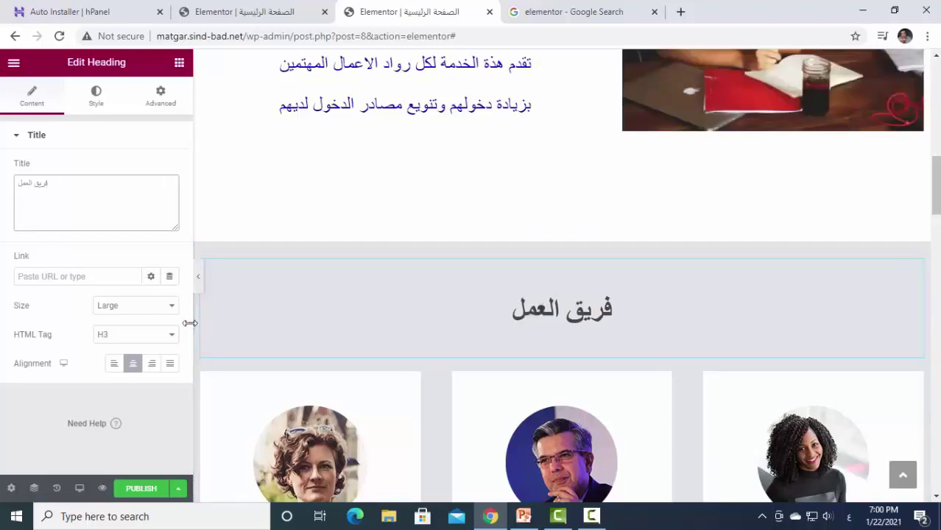
# Enlarge the فريق العمل heading font to size 79.
pyautogui.click(87, 107)
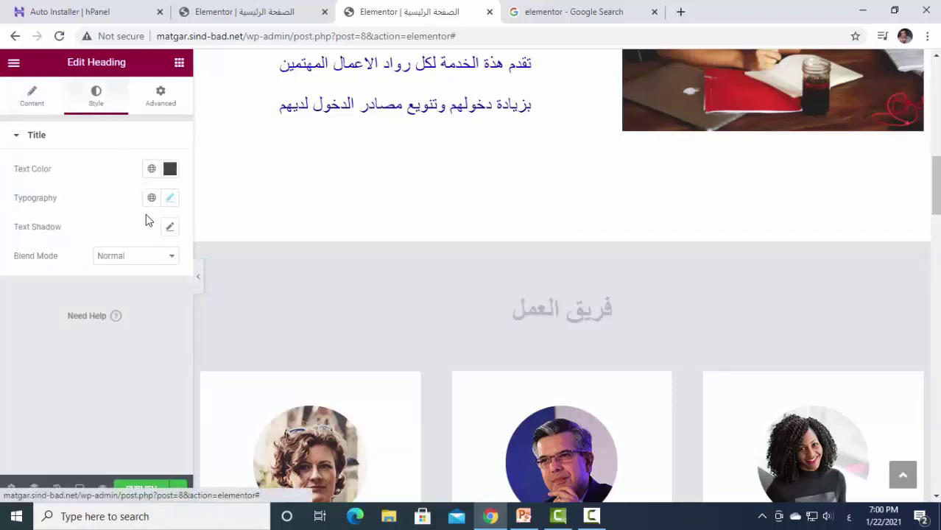
pyautogui.click(170, 201)
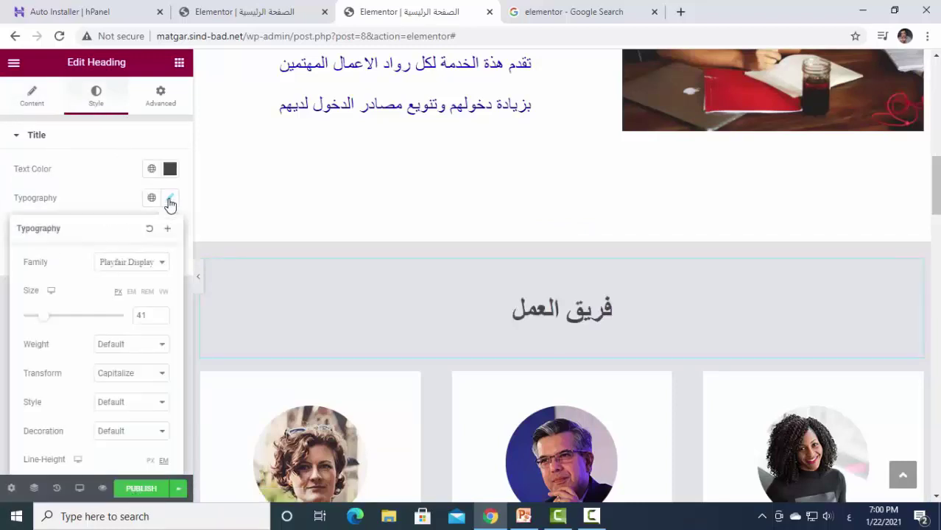
pyautogui.moveTo(47, 321); pyautogui.dragTo(67, 321)
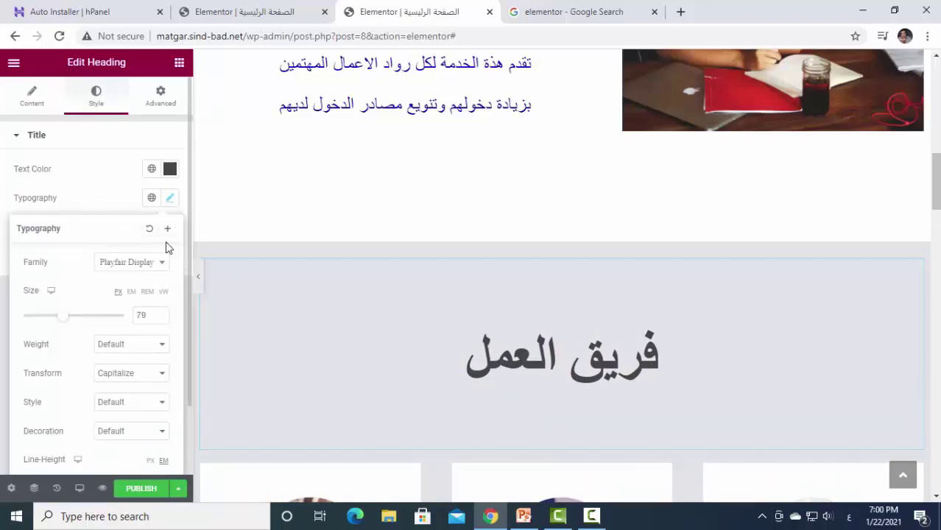
pyautogui.click(170, 202)
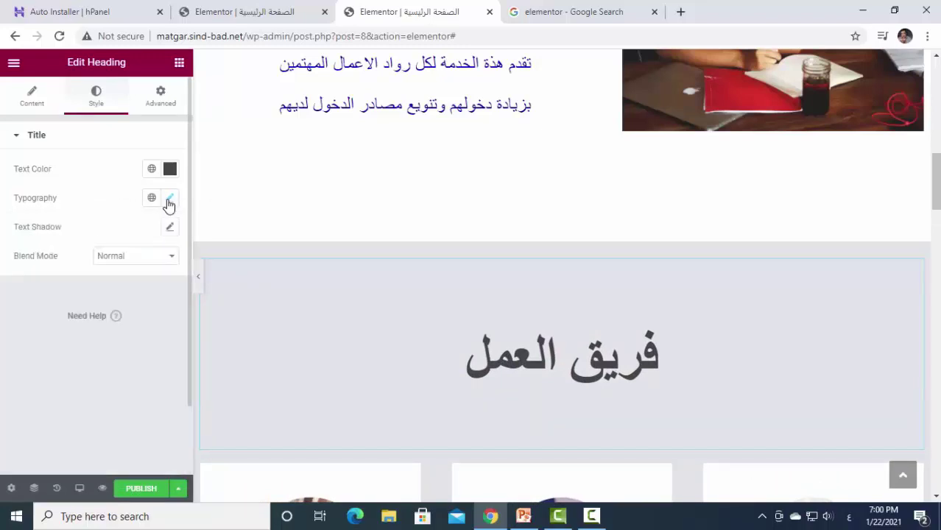
# Change the heading text colour to dark red, #AA1111.
pyautogui.click(171, 170)
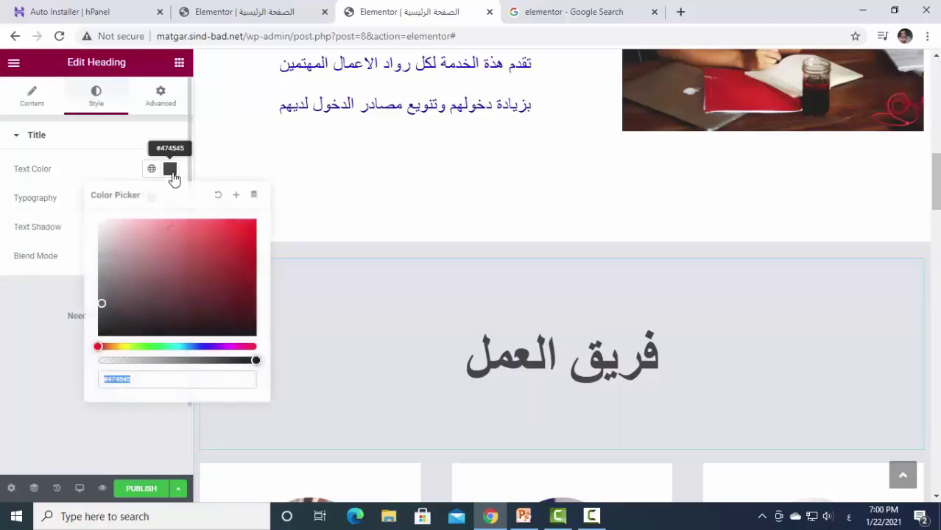
pyautogui.click(239, 257)
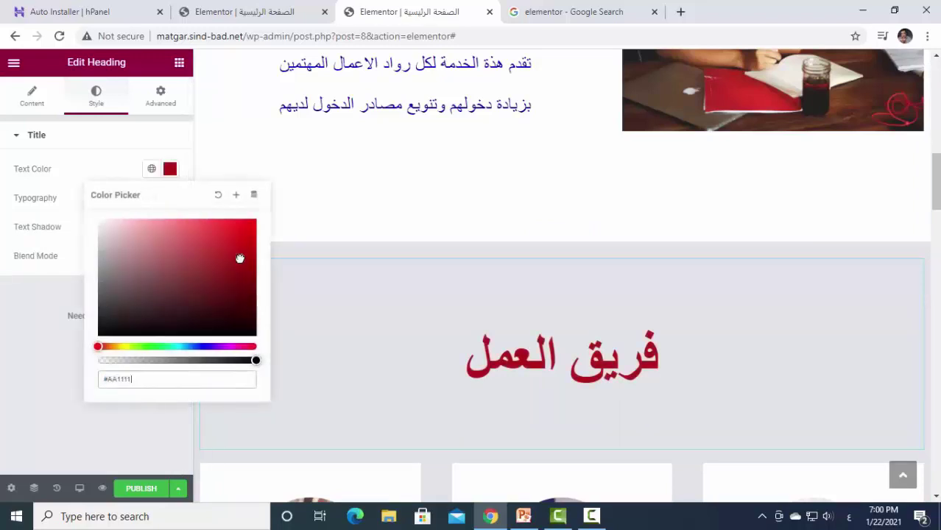
pyautogui.click(184, 139)
pyautogui.scroll(-2, 525, 401)
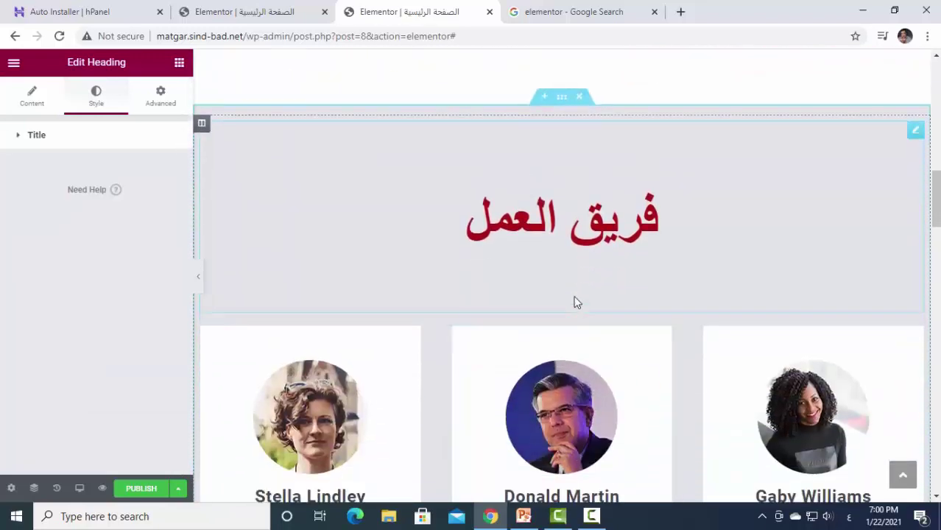
# Select the team section and show its Style settings.
pyautogui.click(561, 97)
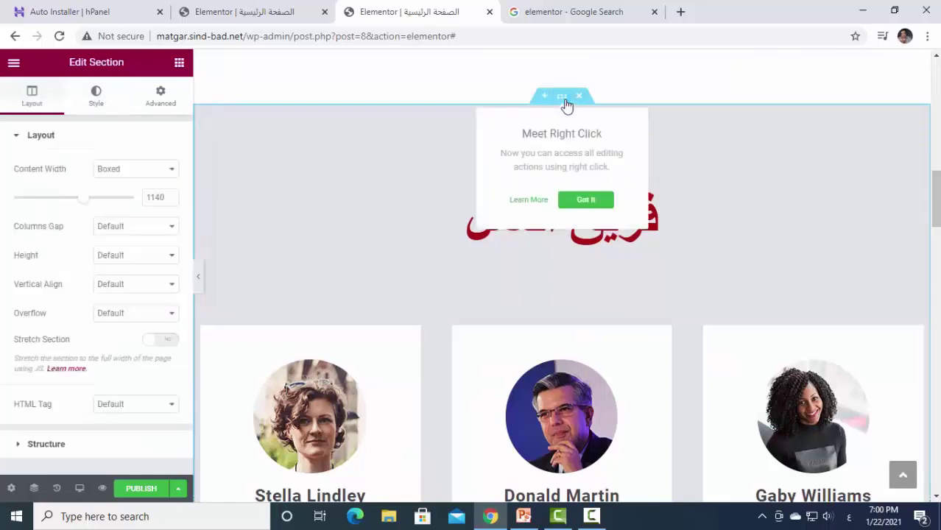
pyautogui.click(95, 98)
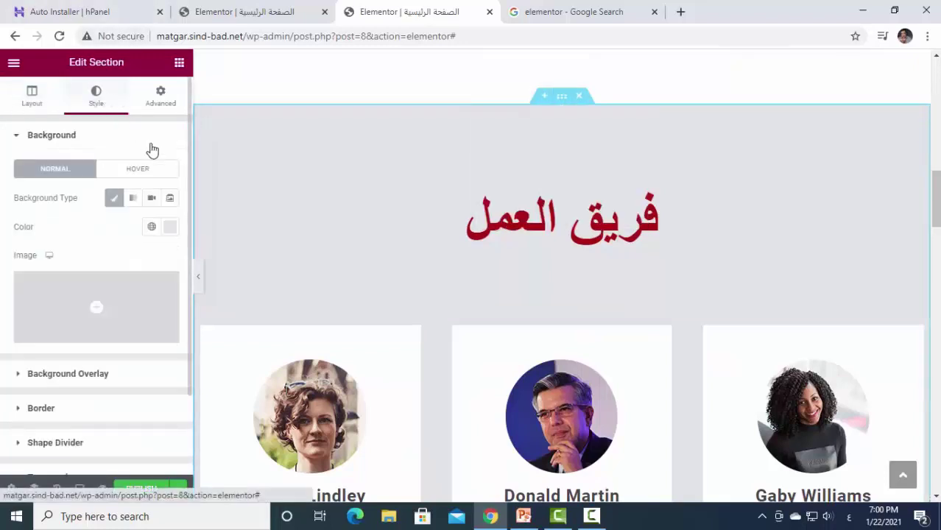
pyautogui.click(170, 230)
pyautogui.click(170, 233)
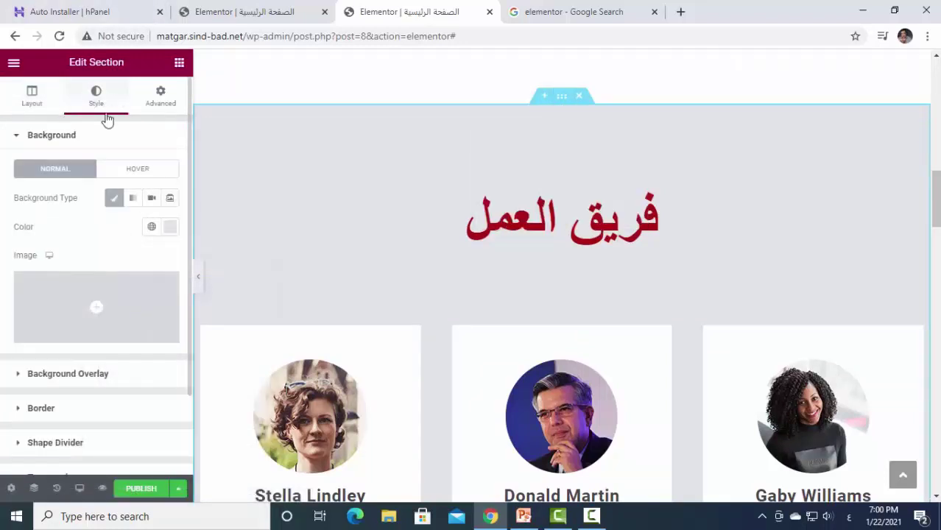
pyautogui.click(491, 216)
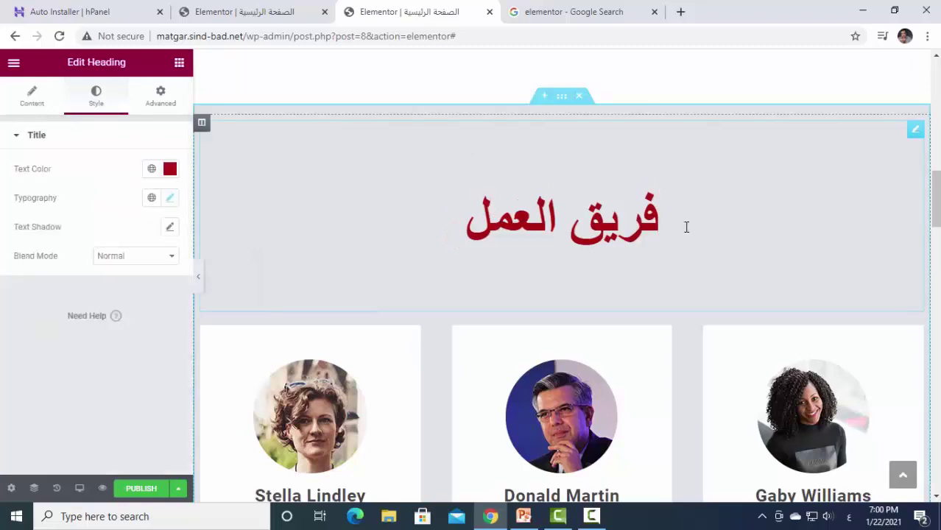
pyautogui.click(916, 131)
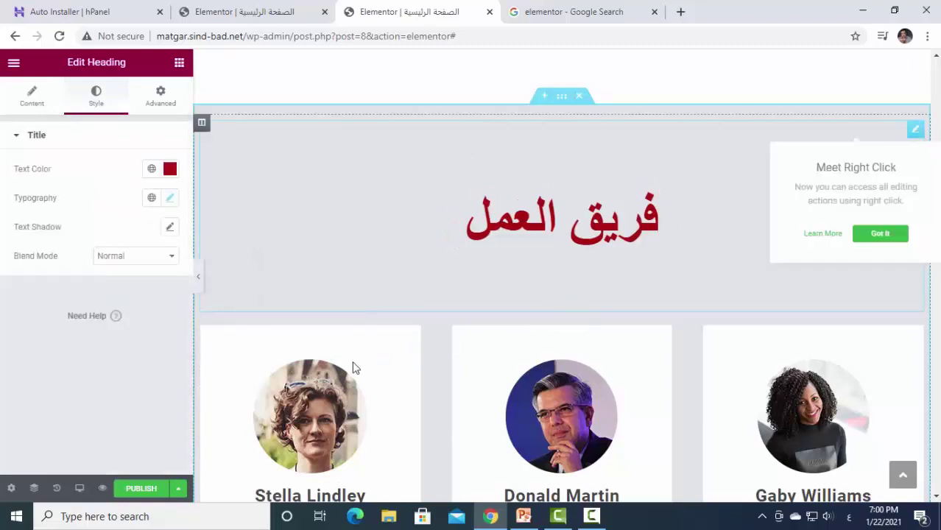
pyautogui.click(562, 100)
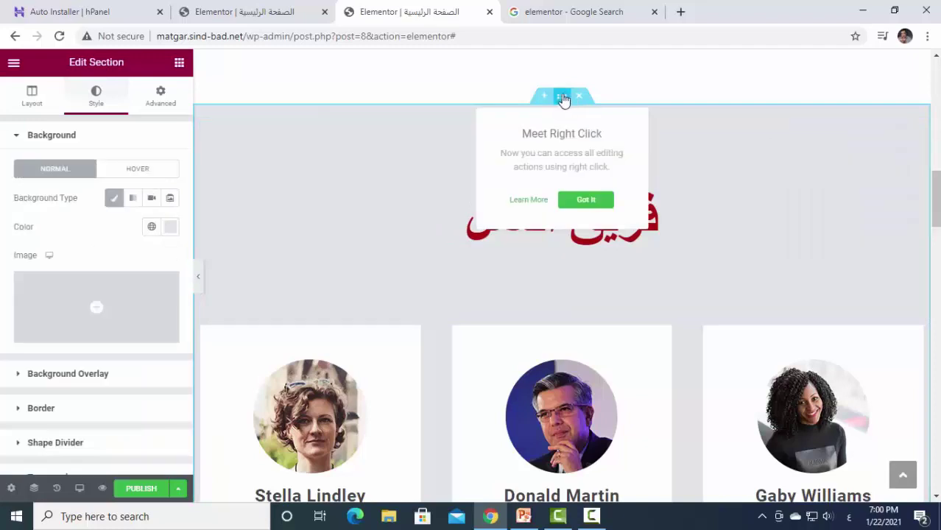
pyautogui.click(169, 240)
# Try several background colours, settling on dark slate blue #293342 for the section.
pyautogui.click(170, 226)
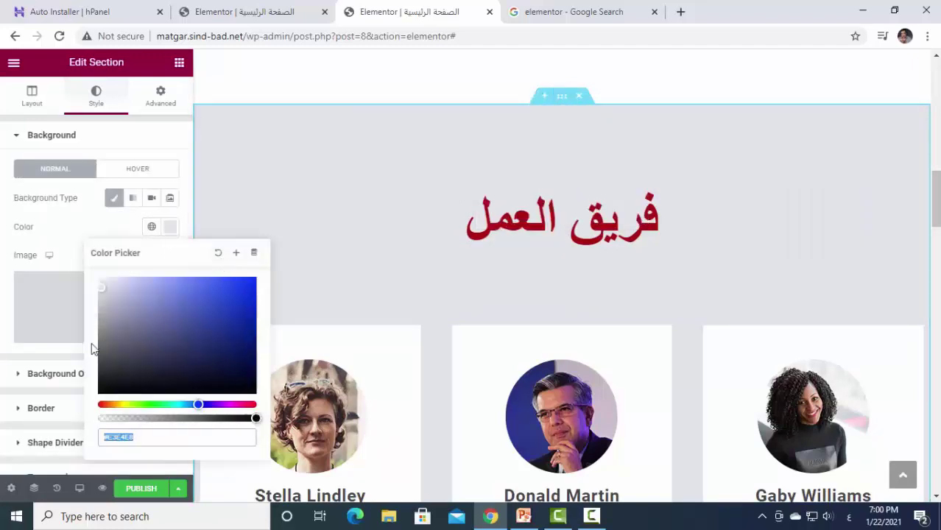
pyautogui.moveTo(138, 324); pyautogui.dragTo(202, 370)
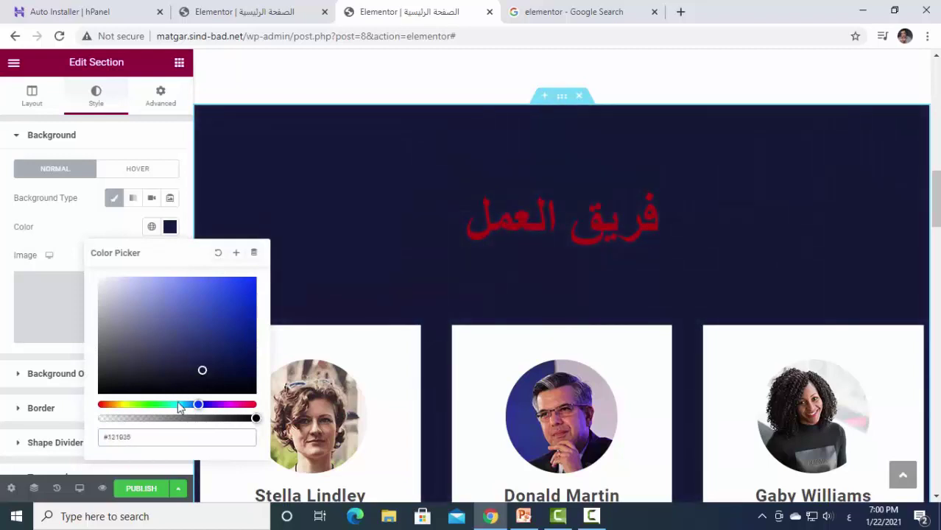
pyautogui.moveTo(181, 405); pyautogui.dragTo(231, 405)
pyautogui.moveTo(223, 358); pyautogui.dragTo(103, 286)
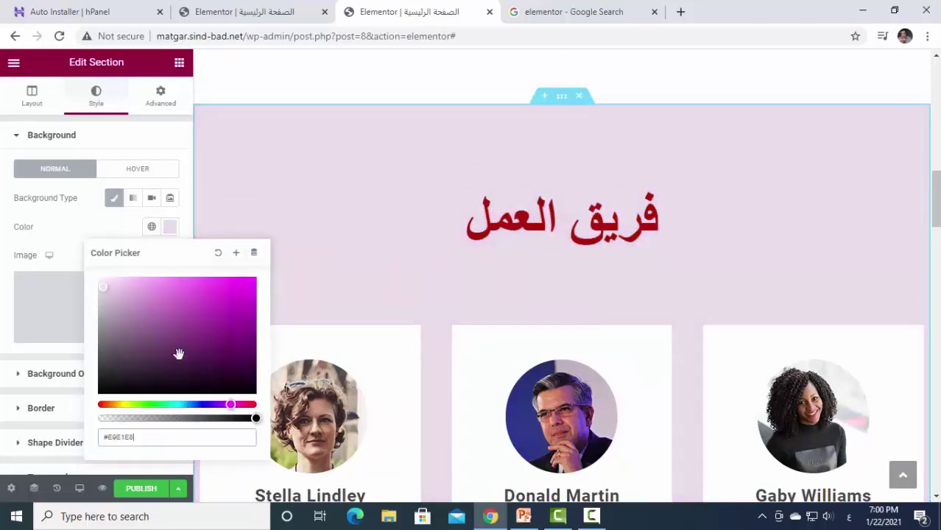
pyautogui.moveTo(115, 405); pyautogui.dragTo(109, 406)
pyautogui.moveTo(143, 330); pyautogui.dragTo(151, 288)
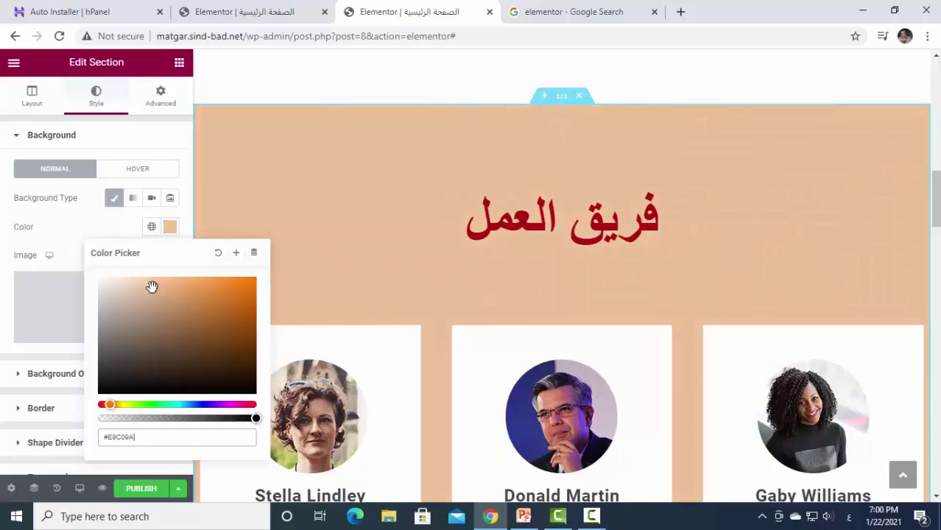
pyautogui.moveTo(156, 404); pyautogui.dragTo(249, 404)
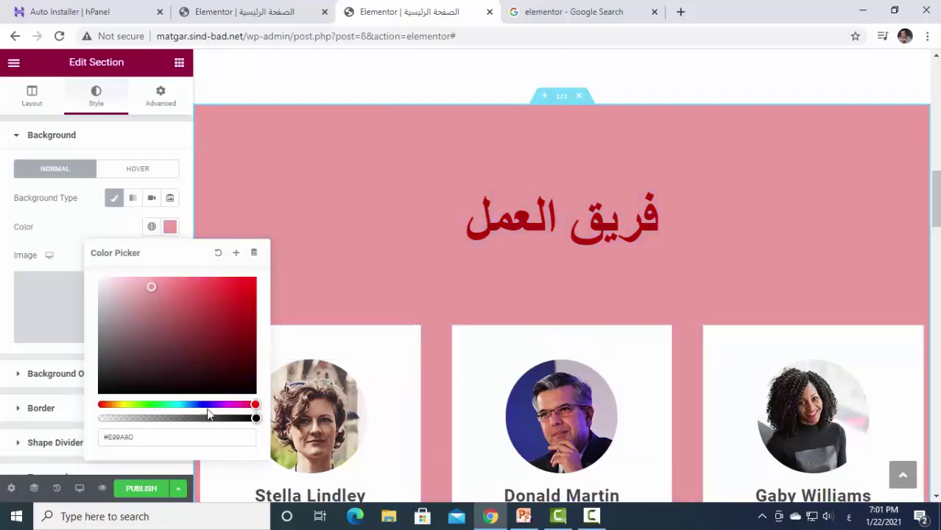
pyautogui.click(163, 404)
pyautogui.moveTo(153, 406); pyautogui.dragTo(92, 406)
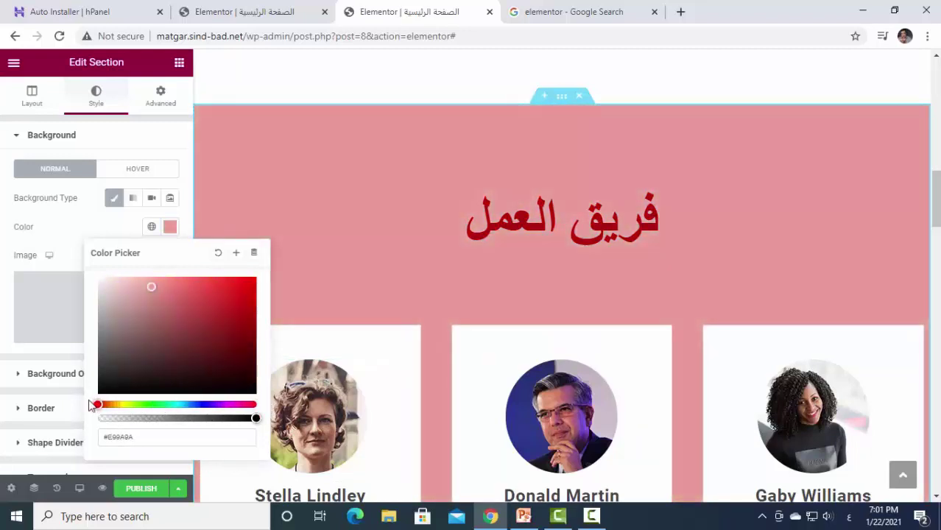
pyautogui.click(206, 404)
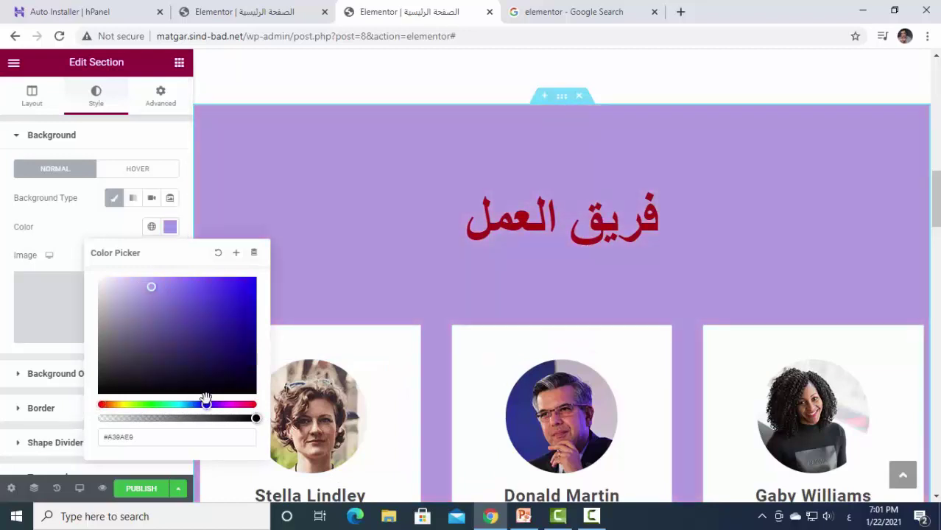
pyautogui.moveTo(150, 325); pyautogui.dragTo(188, 310)
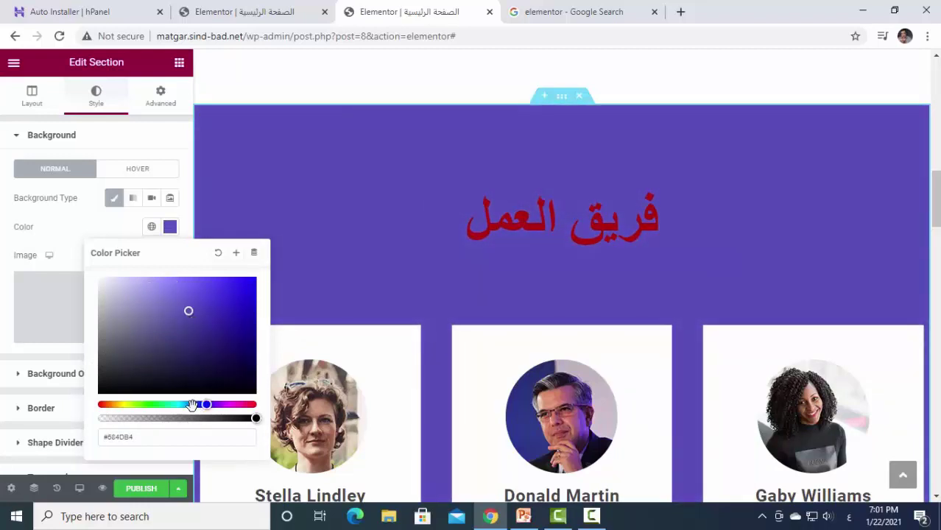
pyautogui.click(191, 405)
pyautogui.moveTo(195, 368); pyautogui.dragTo(158, 363)
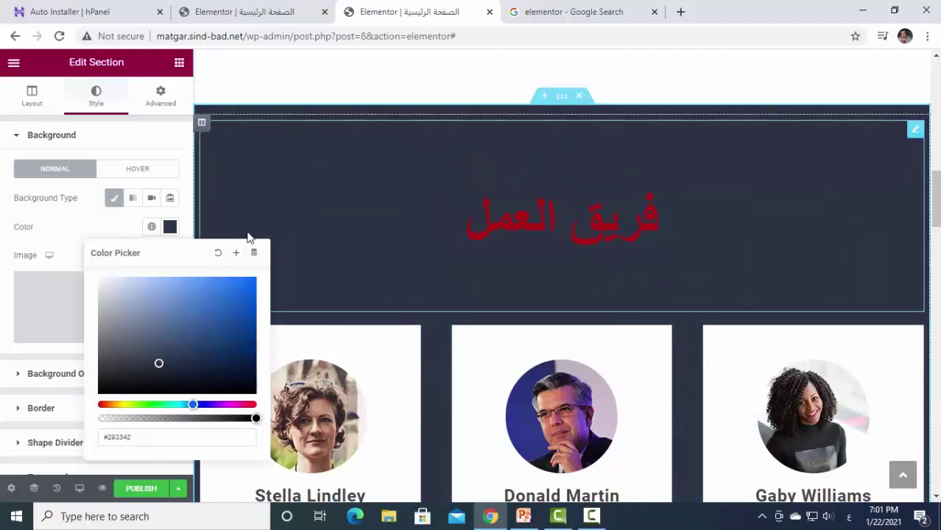
pyautogui.click(160, 140)
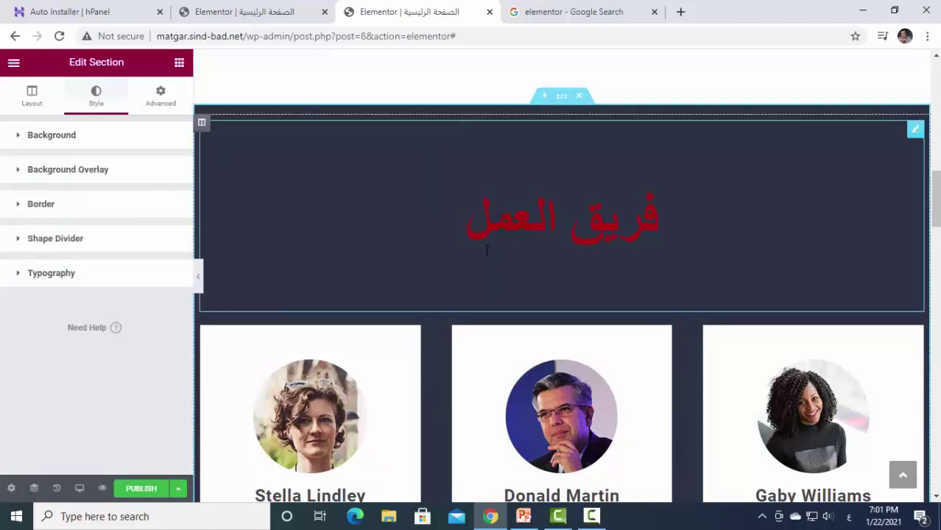
# Recolour the فريق العمل heading text to light grey, #DADADA.
pyautogui.click(487, 226)
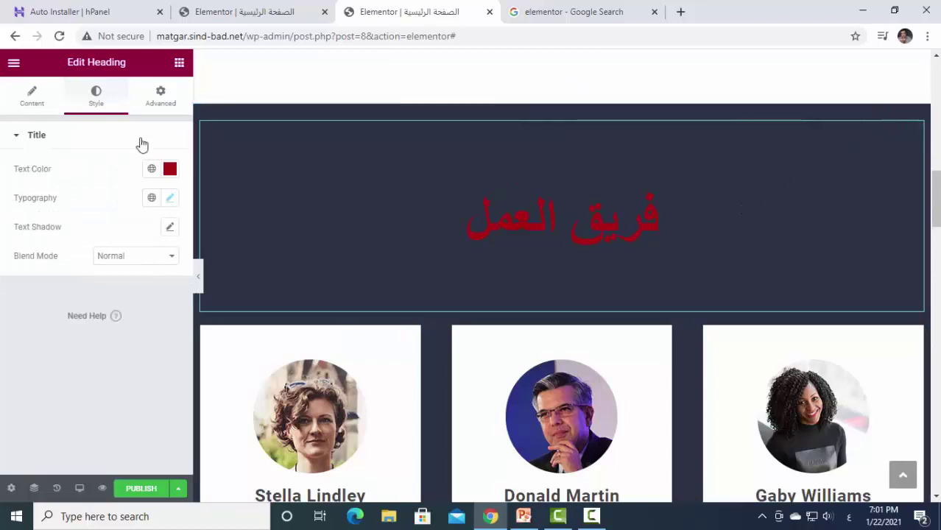
pyautogui.click(170, 171)
pyautogui.moveTo(135, 279)
pyautogui.mouseDown()
pyautogui.moveTo(122, 311)
pyautogui.moveTo(109, 248)
pyautogui.moveTo(93, 235)
pyautogui.mouseUp()
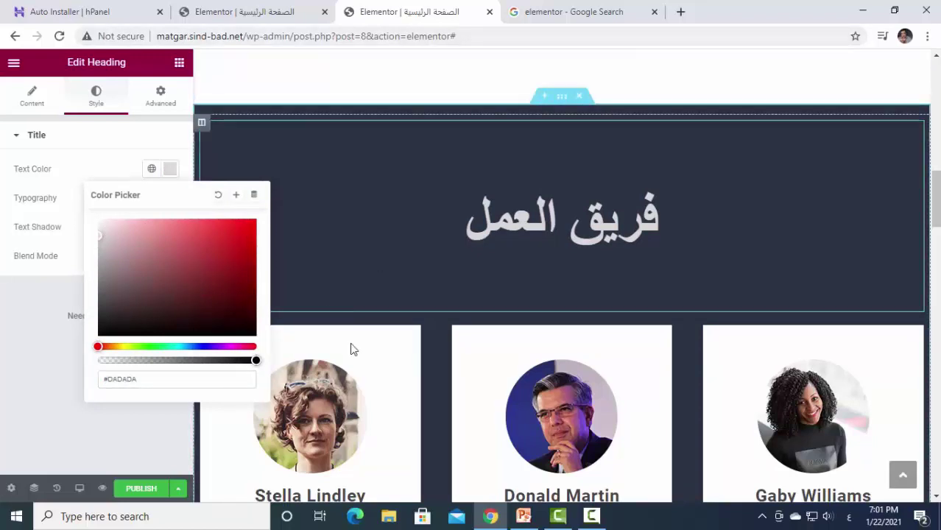
pyautogui.click(144, 72)
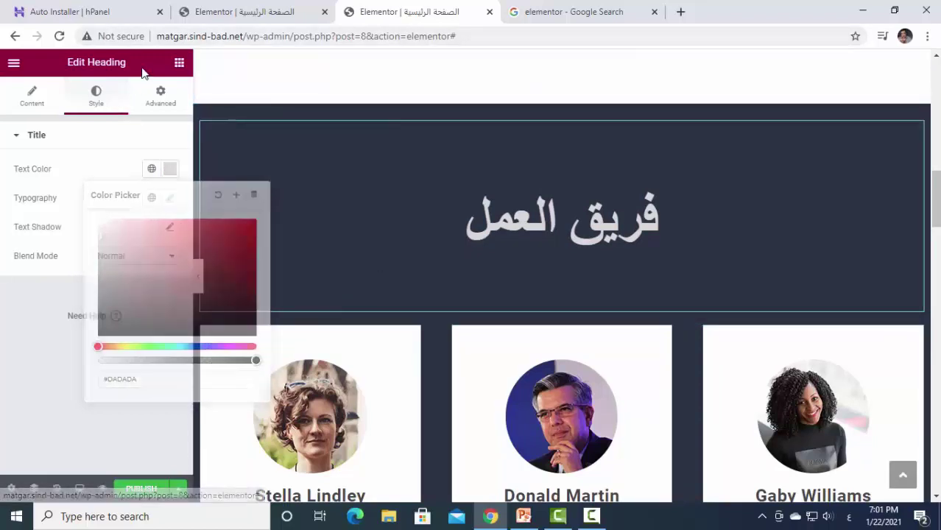
pyautogui.scroll(-2, 749, 234)
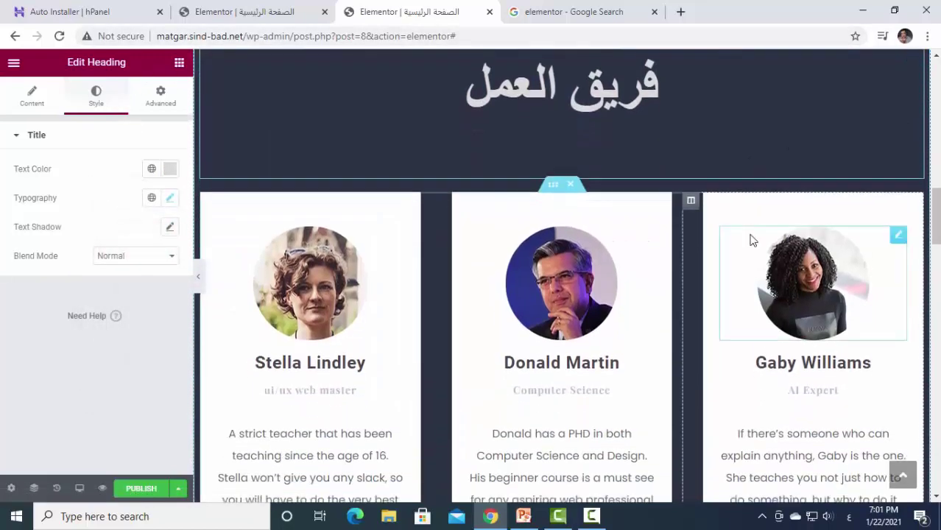
pyautogui.scroll(-2, 373, 311)
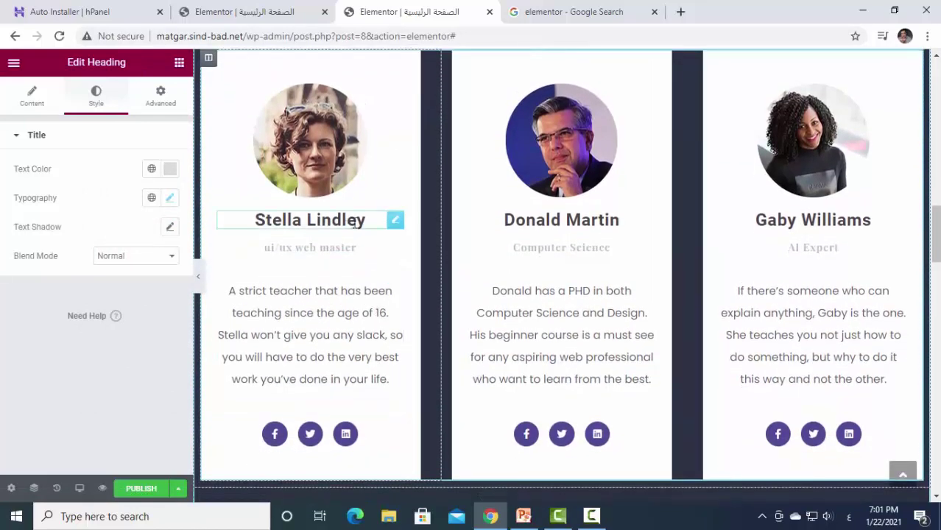
# Replace the first team card's name heading with an Arabic member name.
pyautogui.click(395, 220)
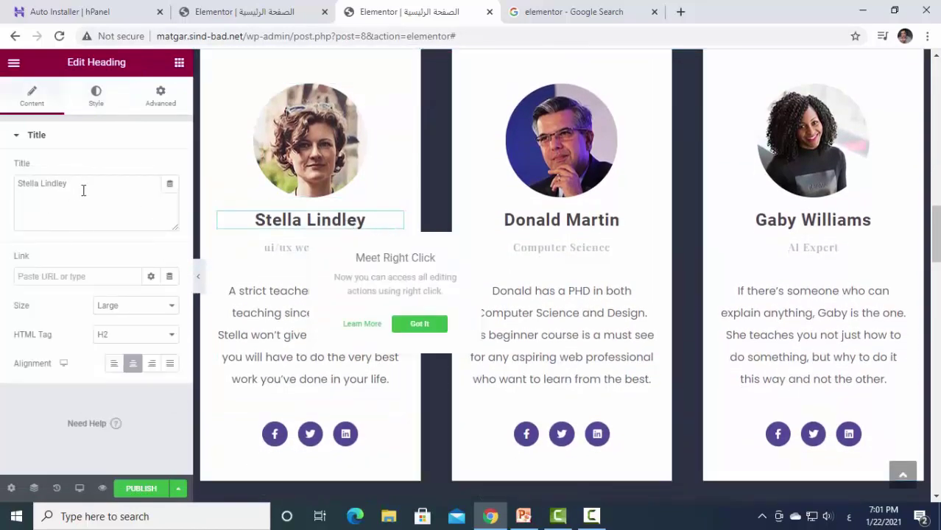
pyautogui.moveTo(84, 186); pyautogui.dragTo(3, 193)
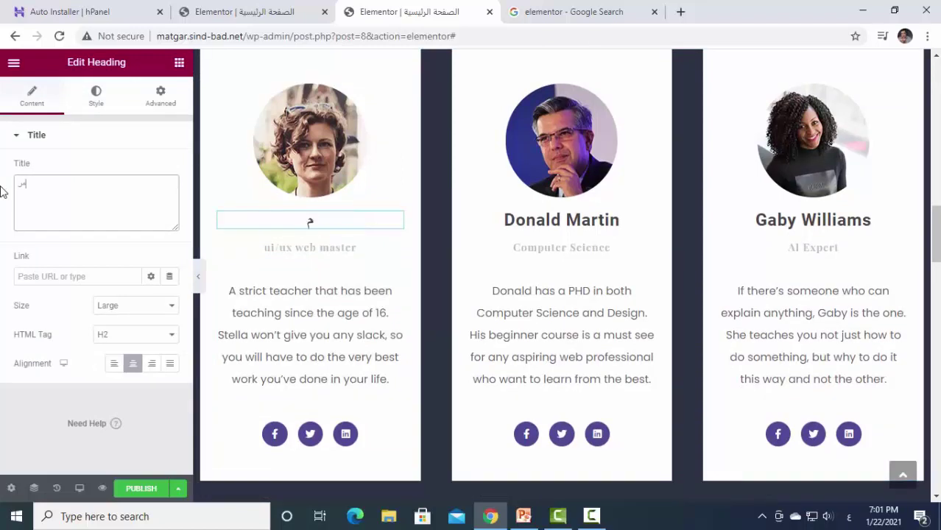
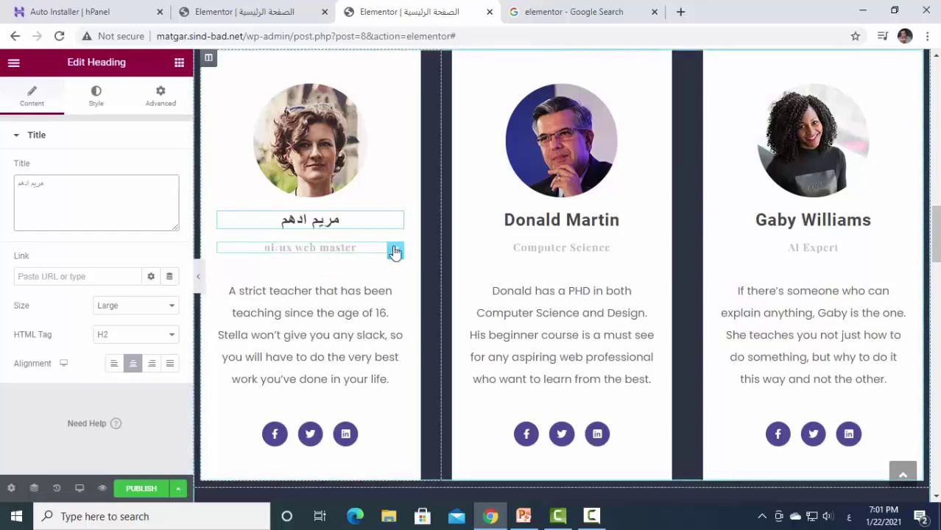
# Change the first card's job title to the Arabic 'المدير المسؤل'.
pyautogui.click(396, 250)
pyautogui.moveTo(95, 181); pyautogui.dragTo(1, 171)
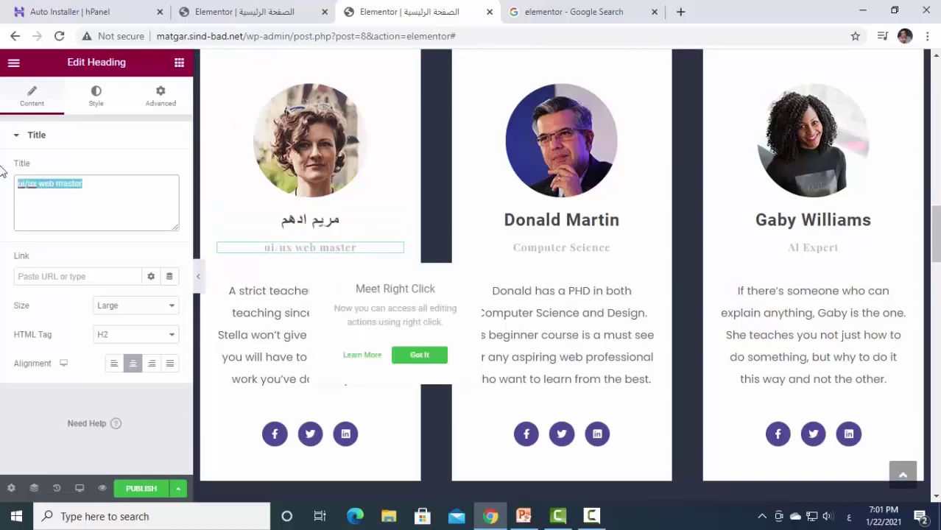
pyautogui.write('قشش')
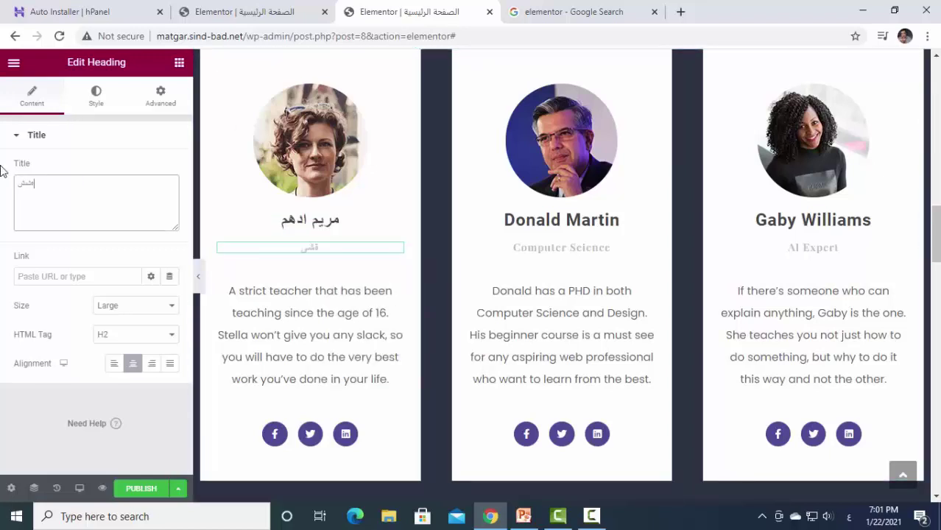
pyautogui.write('لق')
pyautogui.press('BackSpace')
pyautogui.press('BackSpace')
pyautogui.press('BackSpace')
pyautogui.write('المدير المسؤل')
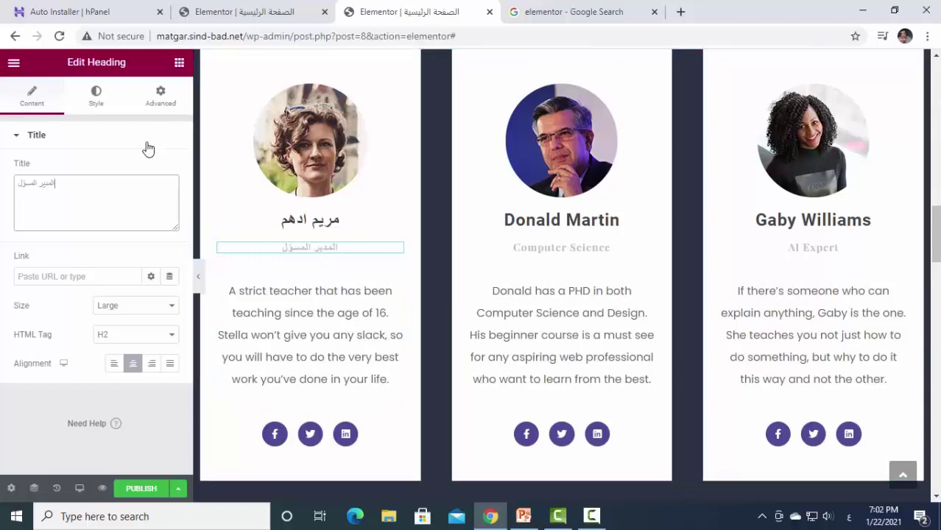
pyautogui.click(99, 98)
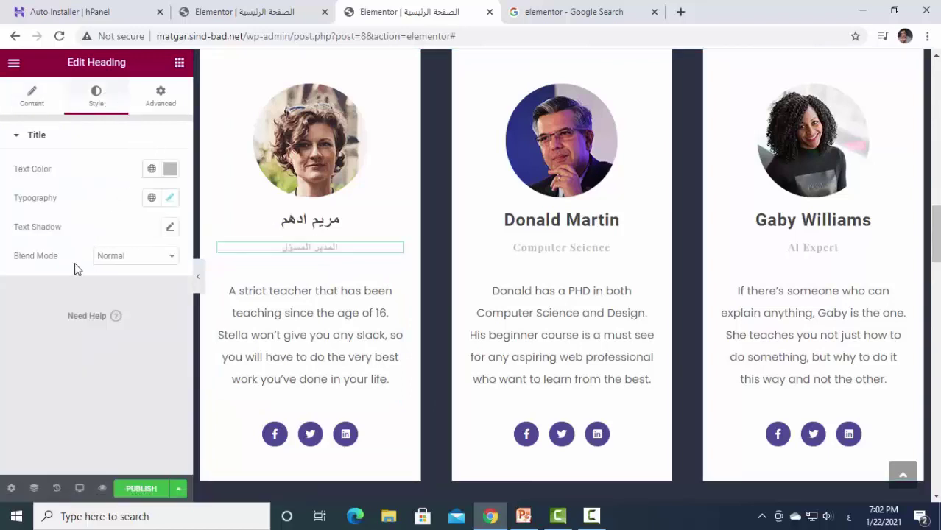
# Set the first card's job title to size 35 and colour it red (#FF081F).
pyautogui.click(170, 199)
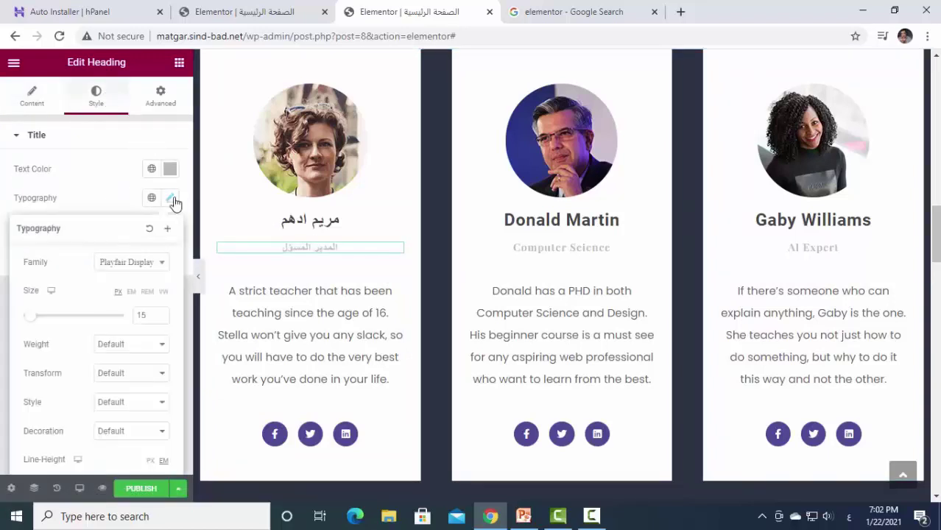
pyautogui.moveTo(41, 324); pyautogui.dragTo(47, 323)
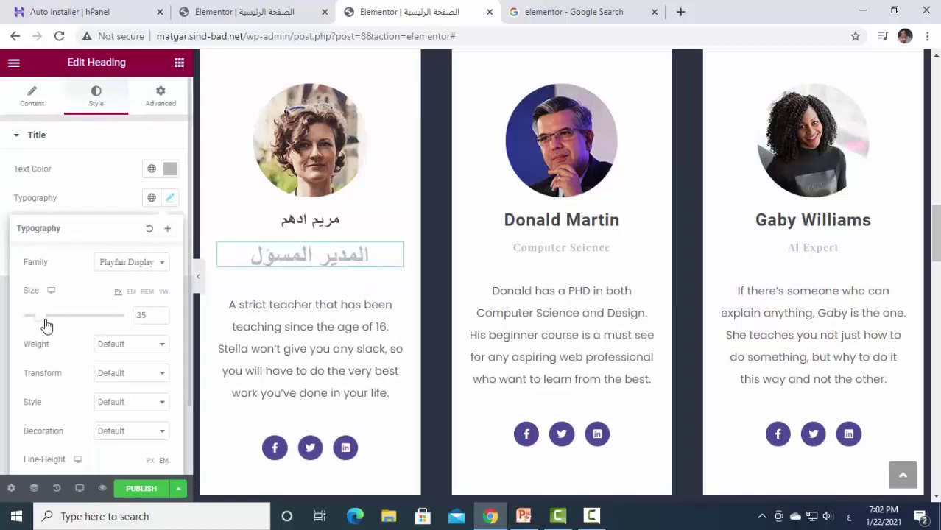
pyautogui.click(170, 199)
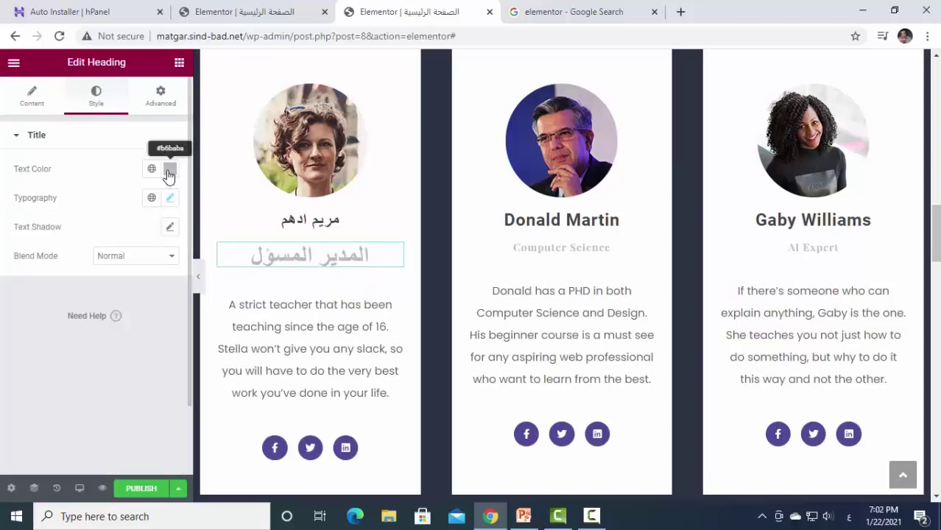
pyautogui.click(170, 171)
pyautogui.moveTo(198, 273); pyautogui.dragTo(252, 346)
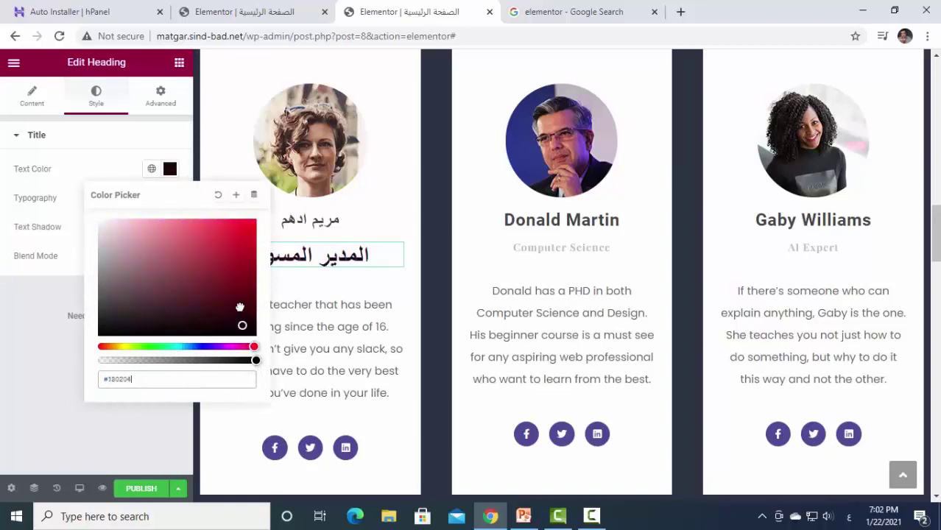
pyautogui.moveTo(239, 307); pyautogui.dragTo(262, 210)
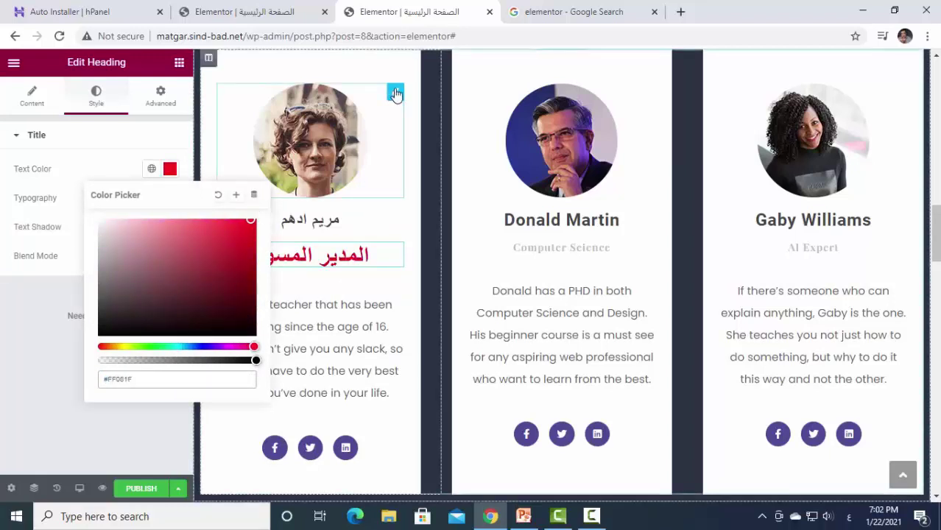
pyautogui.click(374, 347)
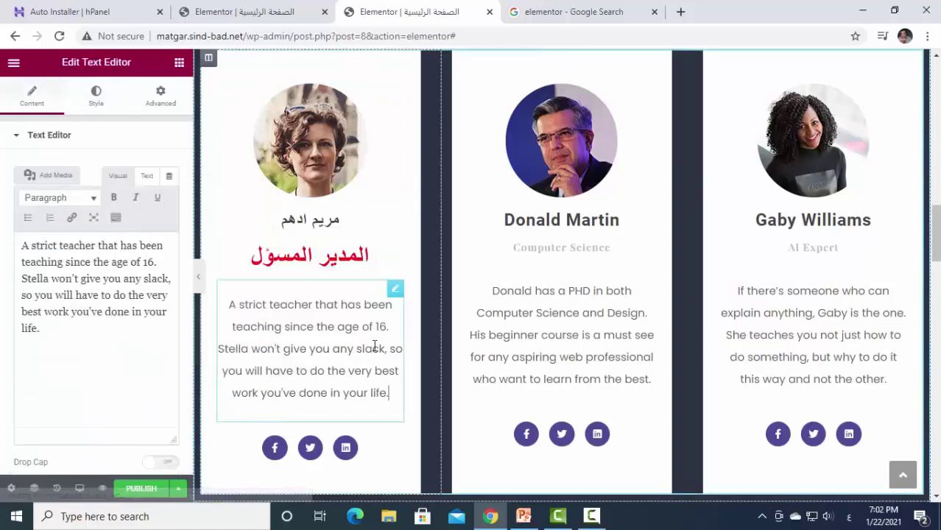
# Overwrite the first card's English description paragraph with the Arabic line 'خبرة عملية واستشارى دولى'.
pyautogui.moveTo(44, 329); pyautogui.dragTo(3, 249)
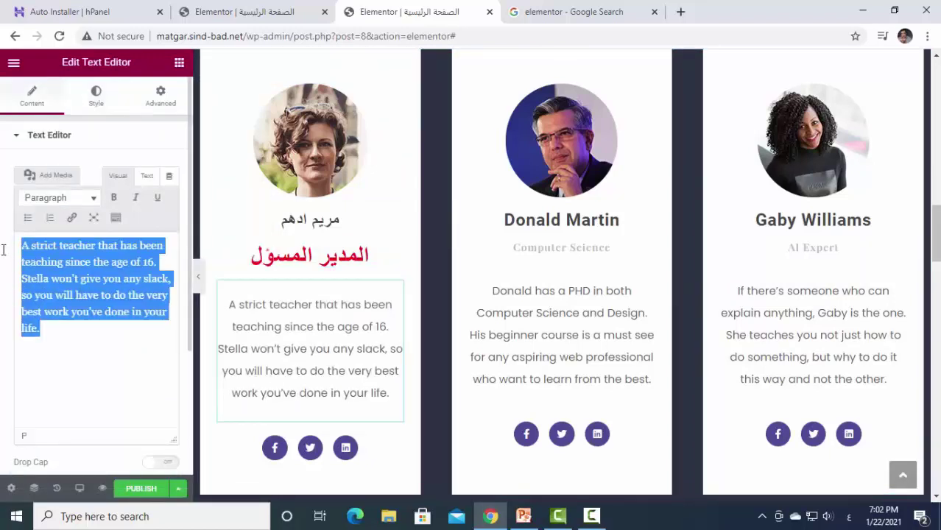
pyautogui.write('اخرى')
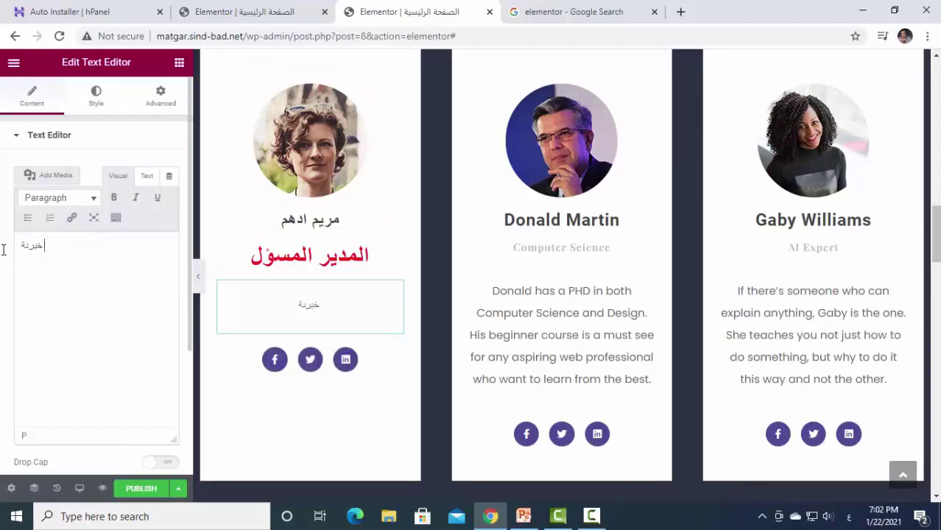
pyautogui.write(' عملية')
pyautogui.write('و')
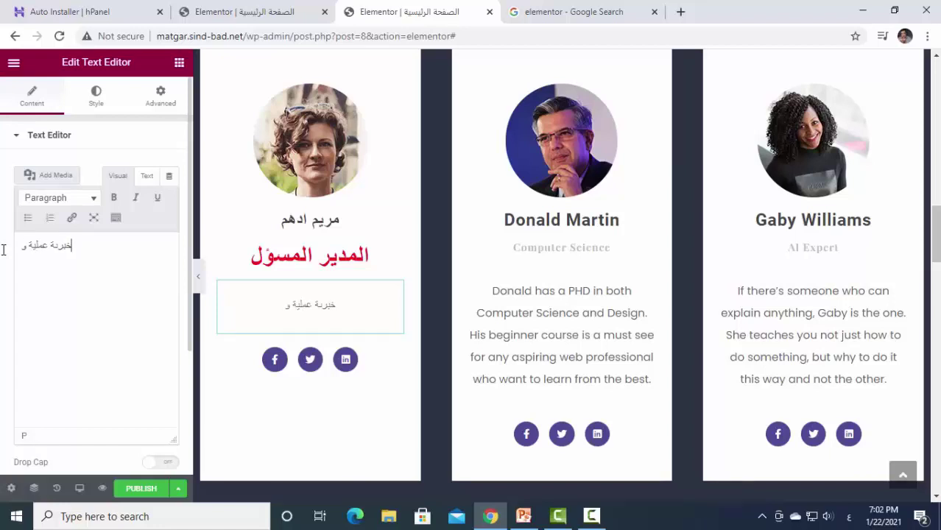
pyautogui.write('استثنار')
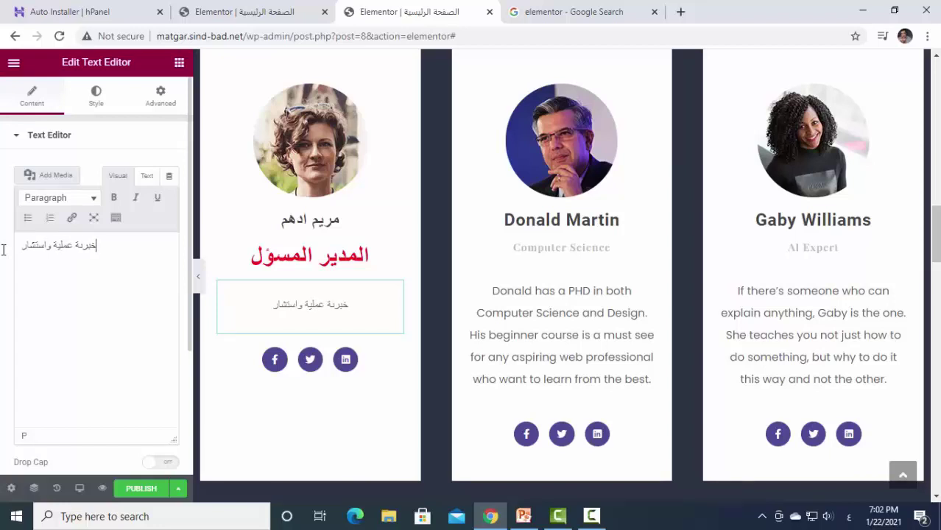
pyautogui.write('ى دولى')
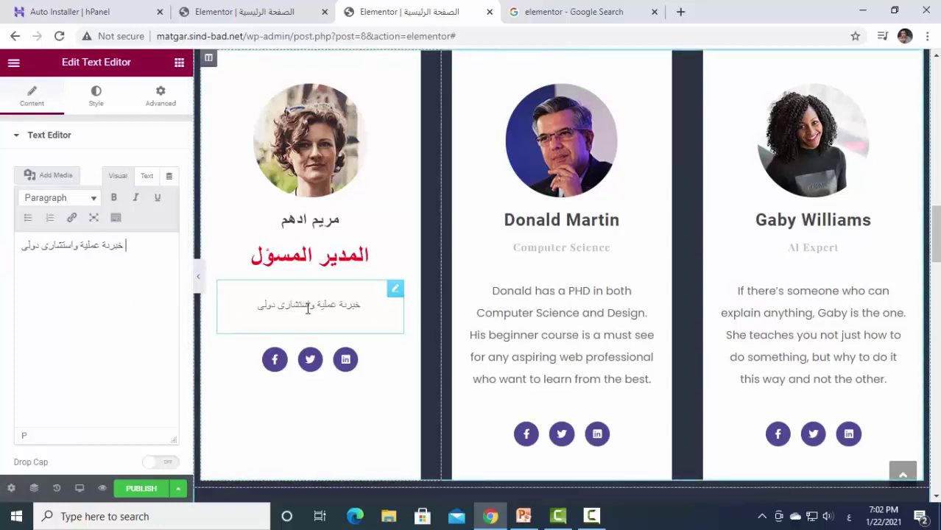
# Enlarge the first card's Arabic description to a font size of about 43.
pyautogui.click(93, 101)
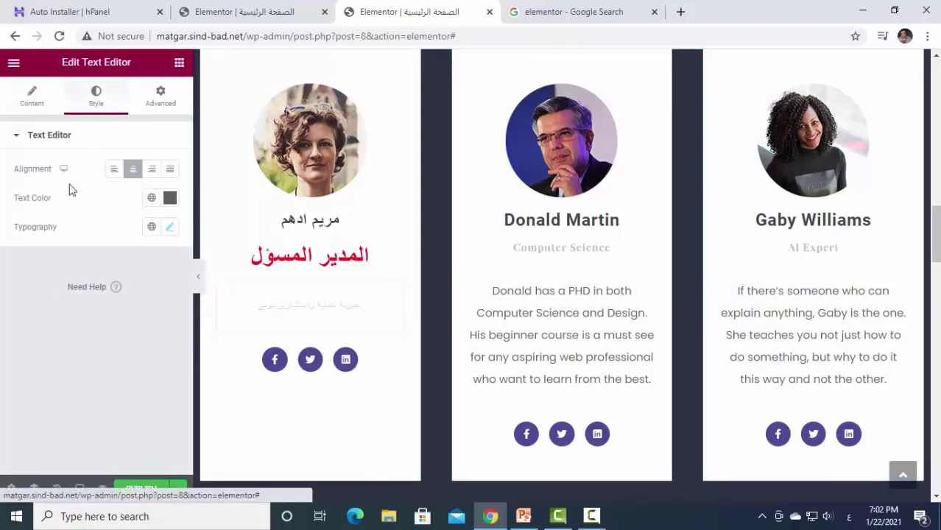
pyautogui.click(169, 229)
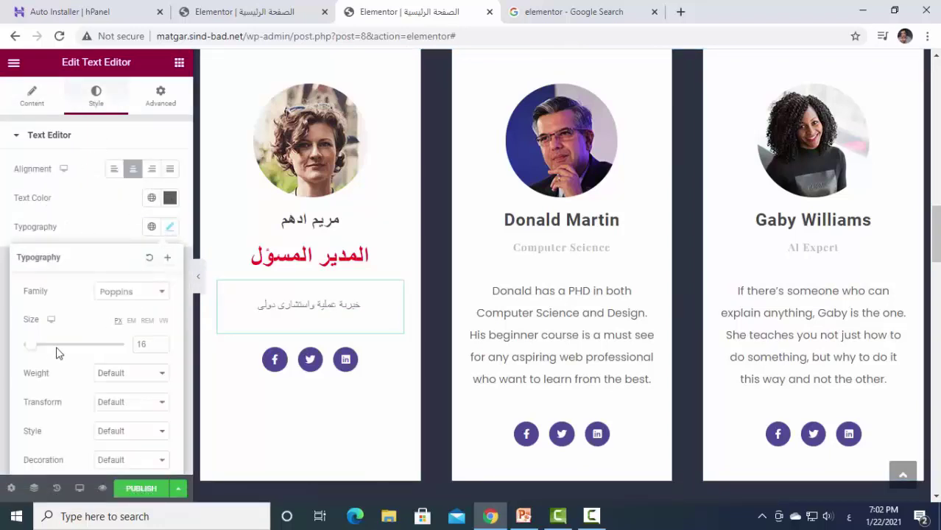
pyautogui.moveTo(32, 354); pyautogui.dragTo(46, 353)
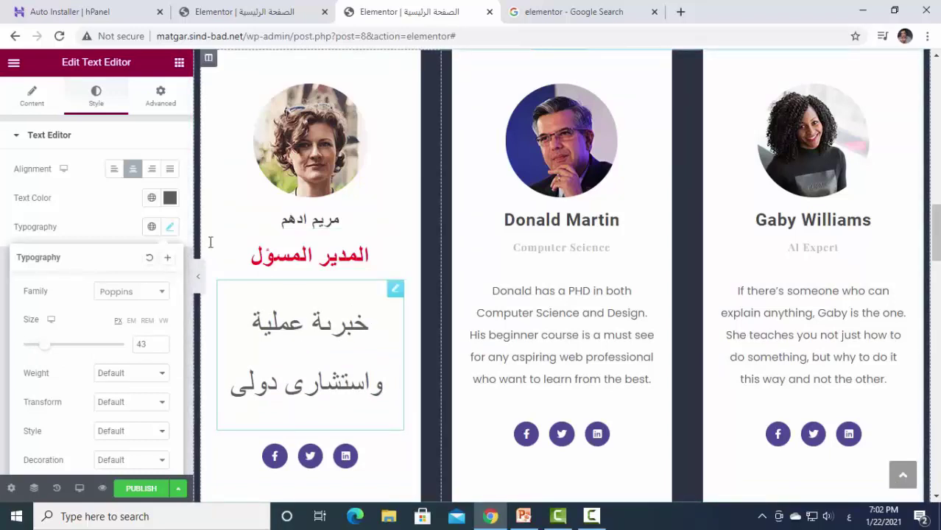
pyautogui.click(169, 233)
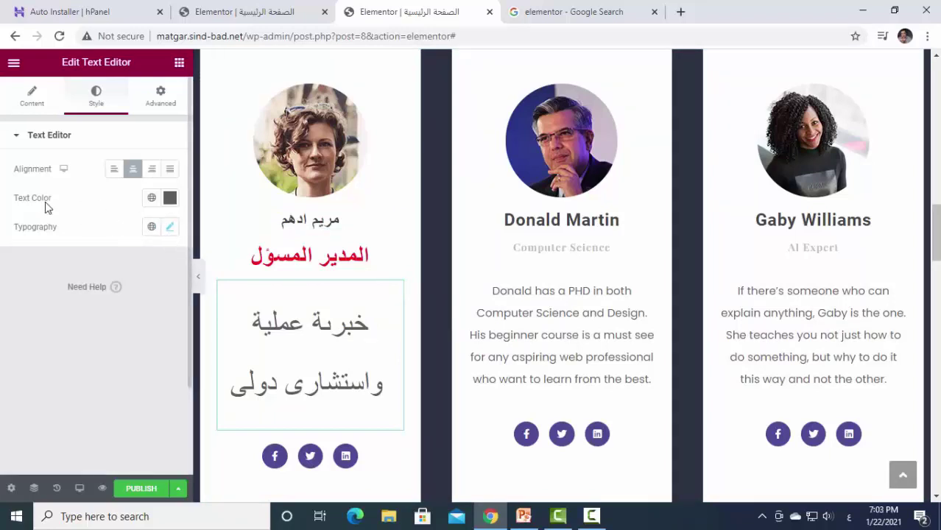
# Colour the description blue (#2328FF) and delete the stray character in its first word.
pyautogui.click(169, 197)
pyautogui.click(199, 273)
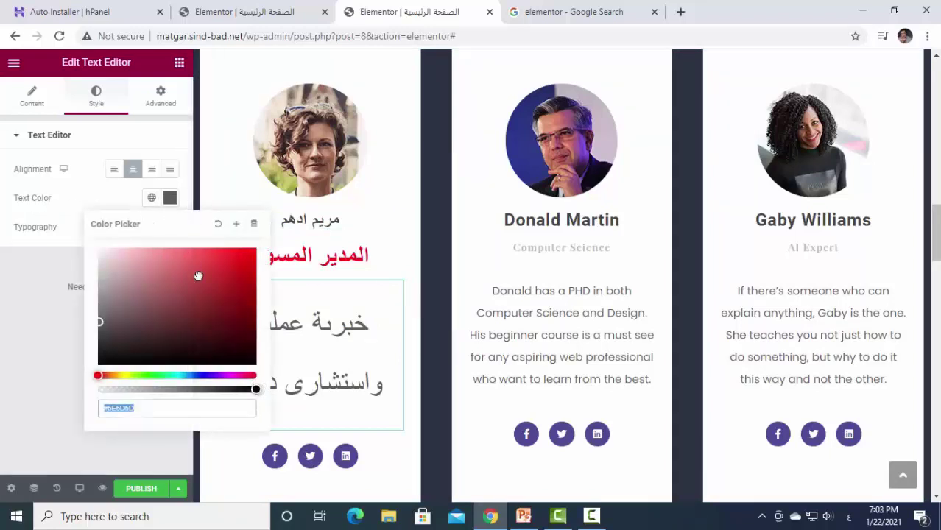
pyautogui.moveTo(200, 273)
pyautogui.mouseDown()
pyautogui.moveTo(232, 358)
pyautogui.moveTo(202, 377)
pyautogui.moveTo(237, 318)
pyautogui.moveTo(233, 251)
pyautogui.mouseUp()
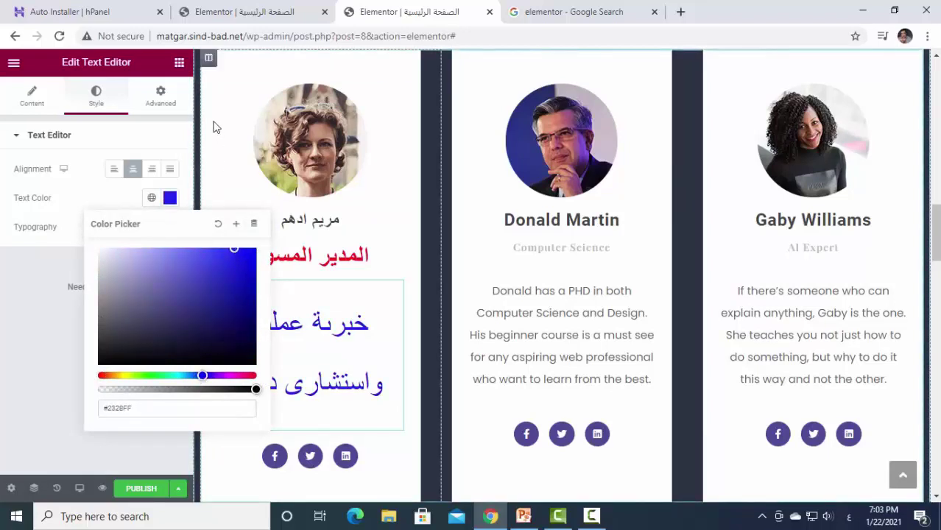
pyautogui.click(347, 362)
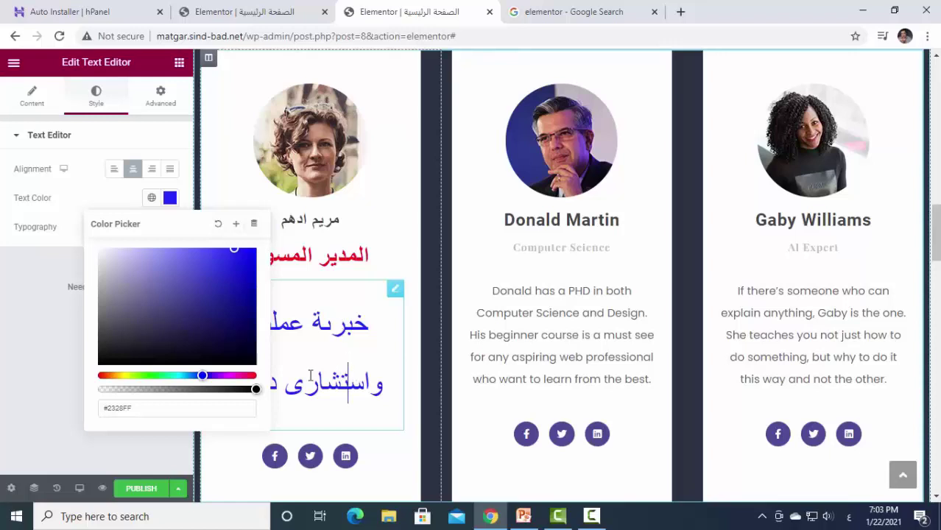
pyautogui.click(33, 329)
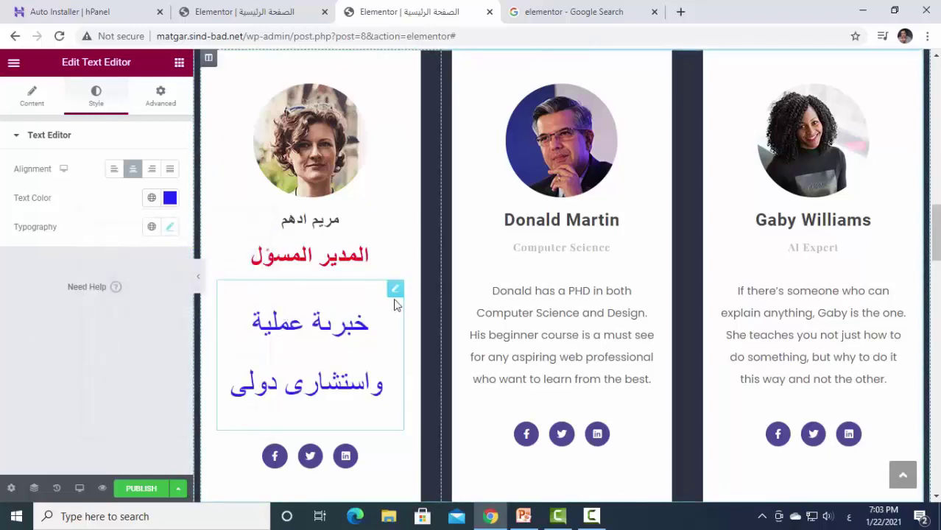
pyautogui.moveTo(395, 300)
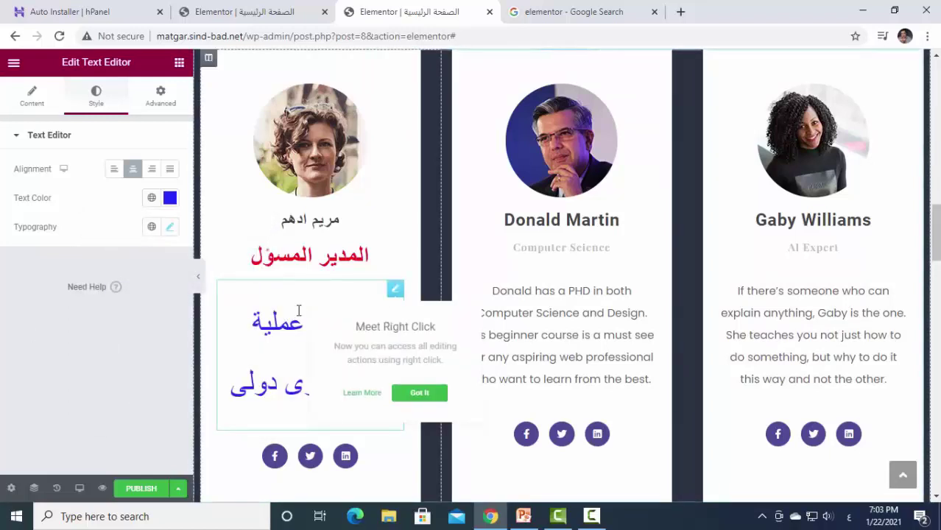
pyautogui.click(31, 96)
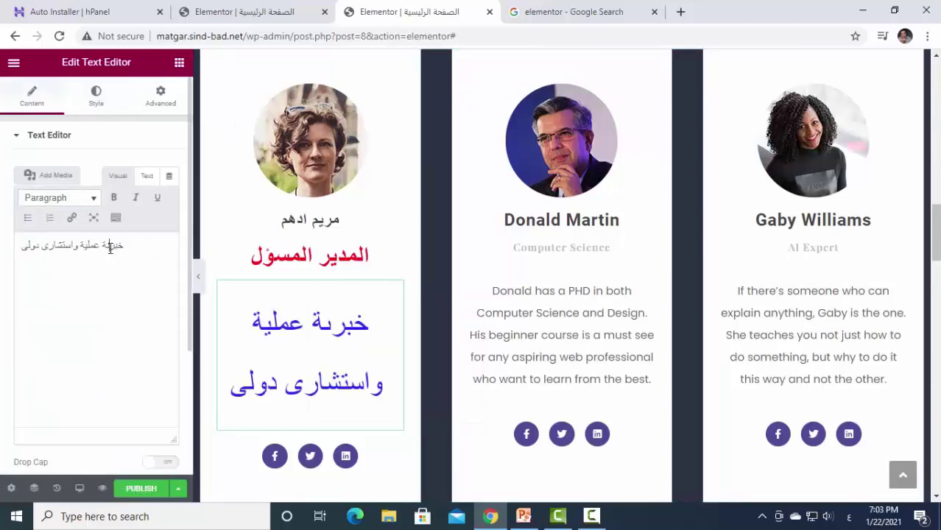
pyautogui.press('BackSpace')
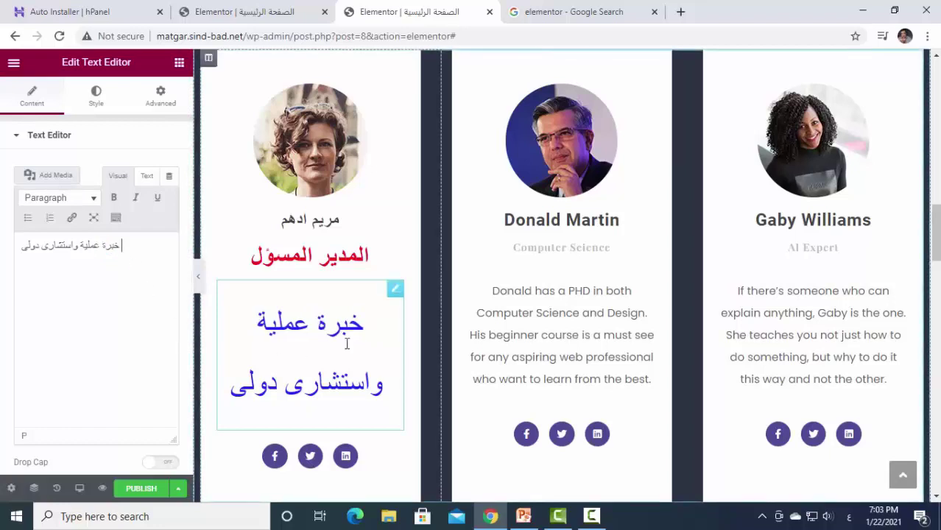
# Scroll the page and open the first card's social icons settings.
pyautogui.scroll(-2, 347, 340)
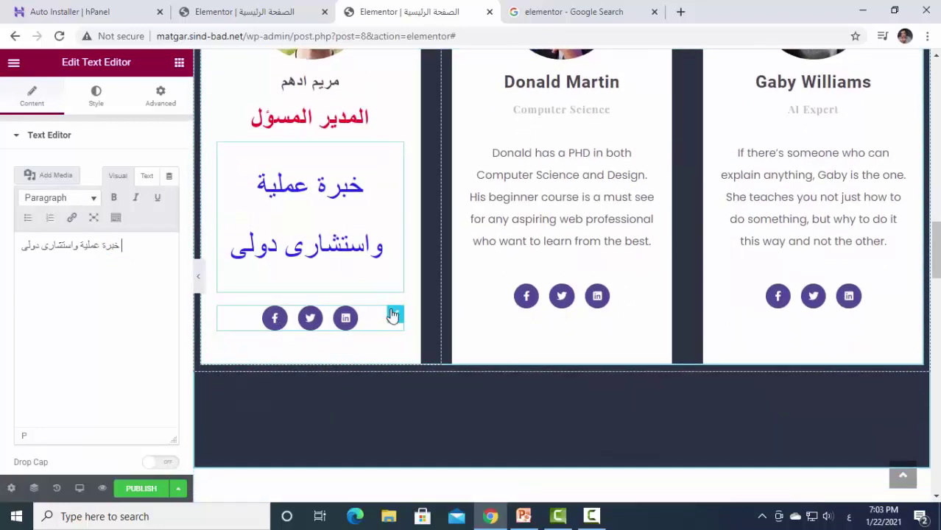
pyautogui.click(393, 315)
pyautogui.scroll(3, 410, 221)
pyautogui.scroll(-5, 346, 216)
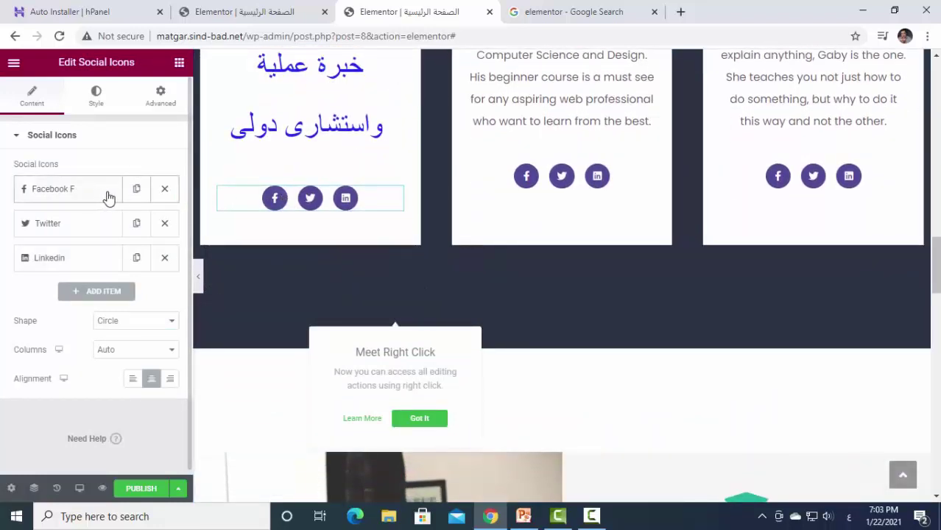
pyautogui.scroll(3, 482, 242)
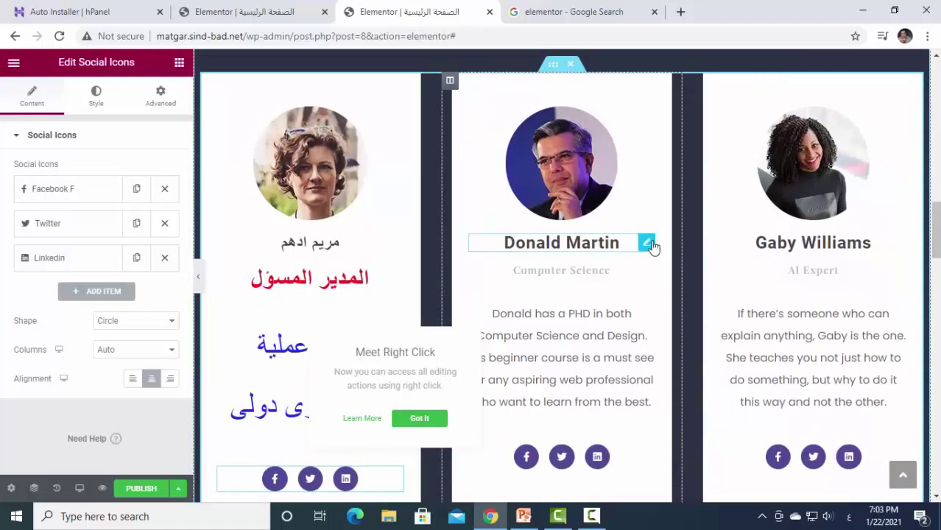
# Overwrite the second card's English name heading with an Arabic member name.
pyautogui.click(646, 243)
pyautogui.moveTo(608, 242); pyautogui.dragTo(462, 236)
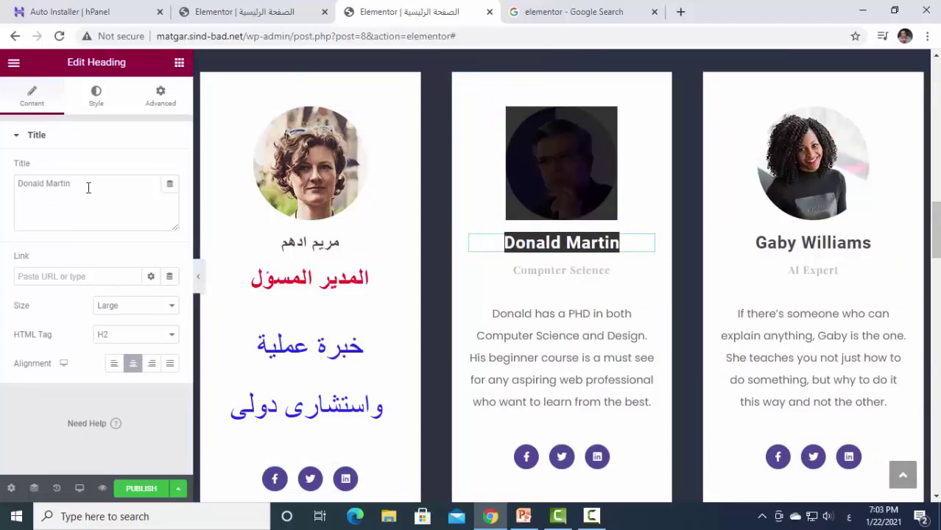
pyautogui.moveTo(87, 185); pyautogui.dragTo(3, 190)
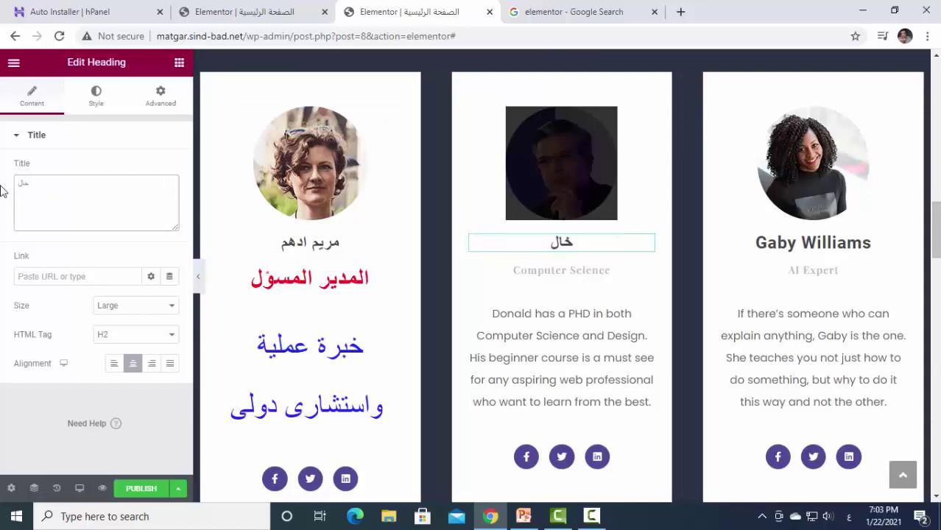
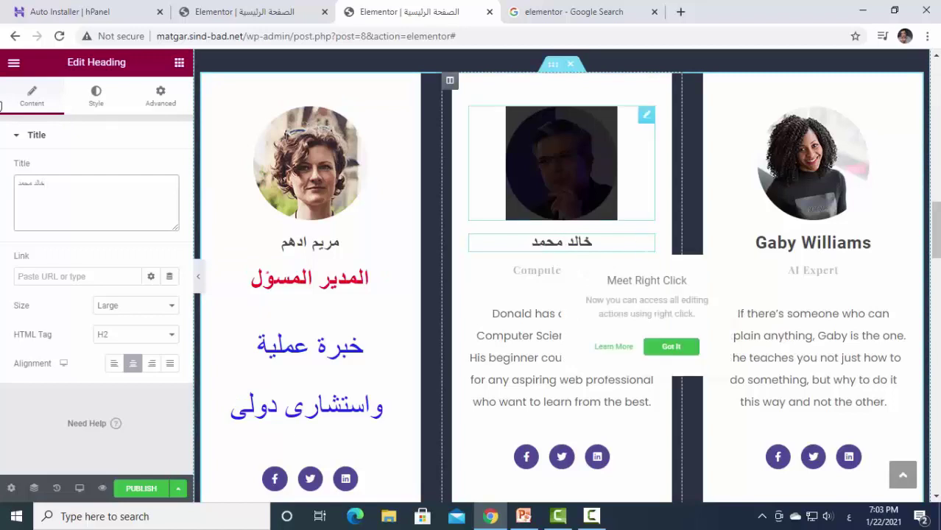
# Colour the middle card's name heading bright blue (#0B10FF).
pyautogui.click(85, 102)
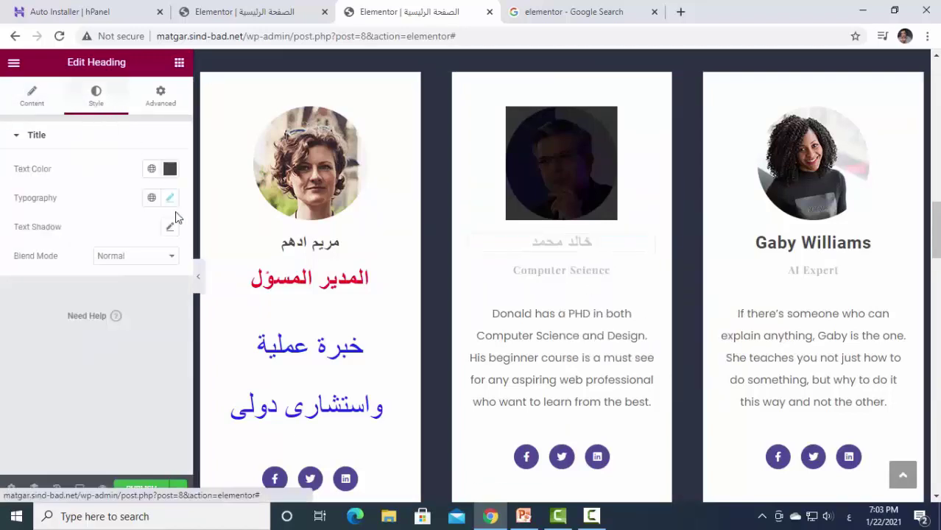
pyautogui.click(170, 169)
pyautogui.click(212, 333)
pyautogui.click(206, 346)
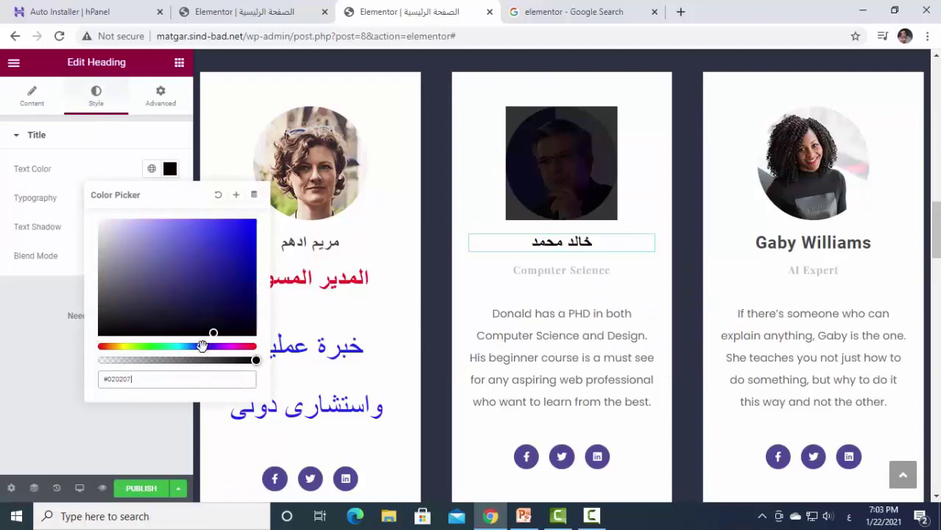
pyautogui.moveTo(213, 333); pyautogui.dragTo(250, 215)
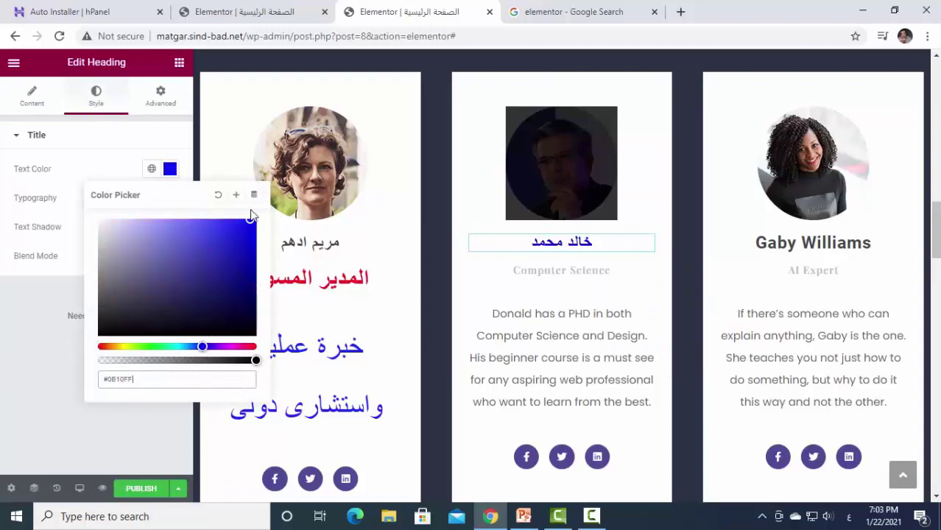
pyautogui.click(175, 130)
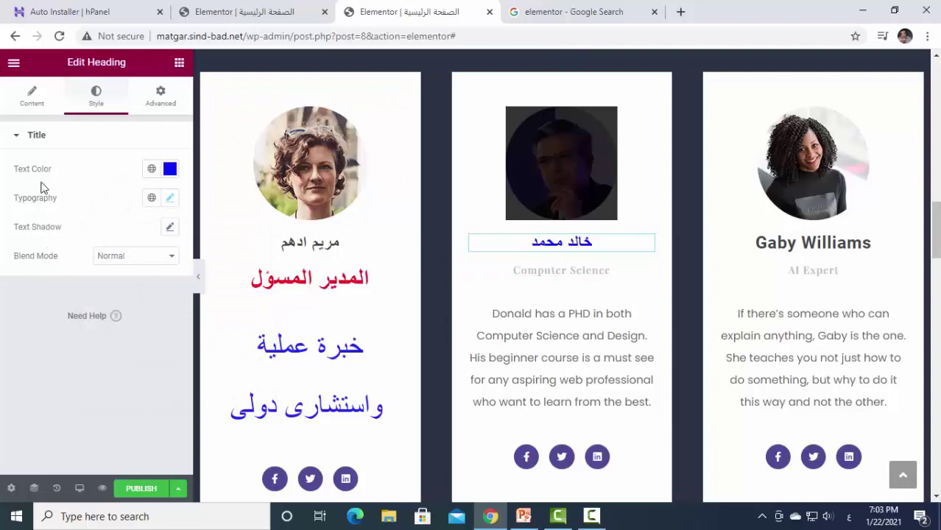
# Enlarge the middle card's name heading to size 47.
pyautogui.click(170, 198)
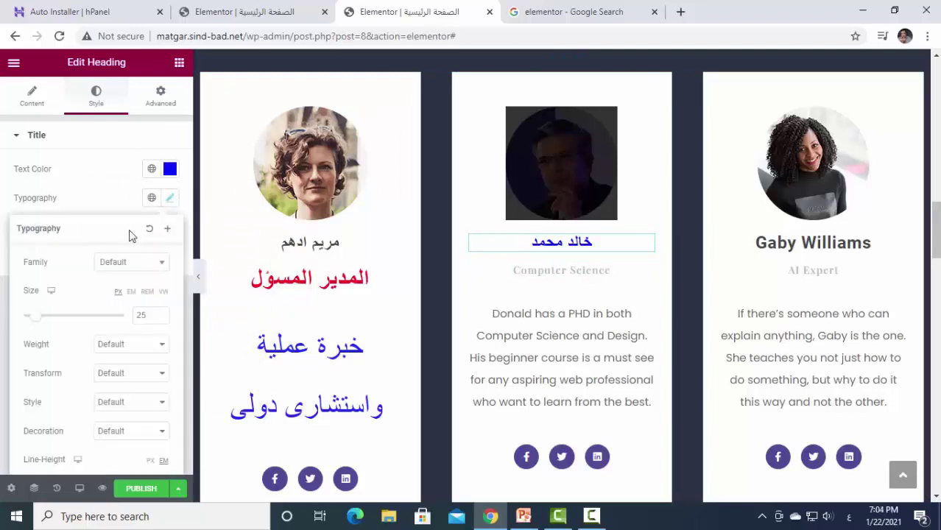
pyautogui.moveTo(38, 321); pyautogui.dragTo(48, 320)
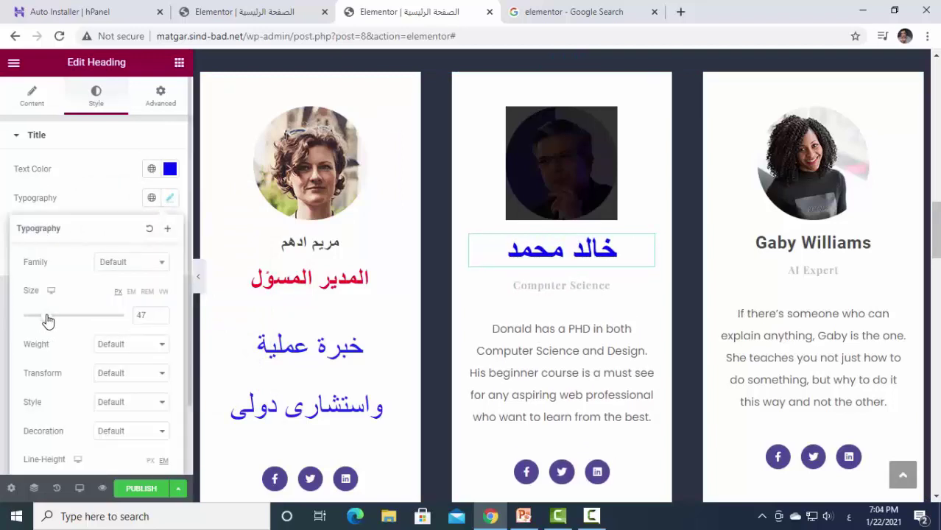
pyautogui.click(539, 413)
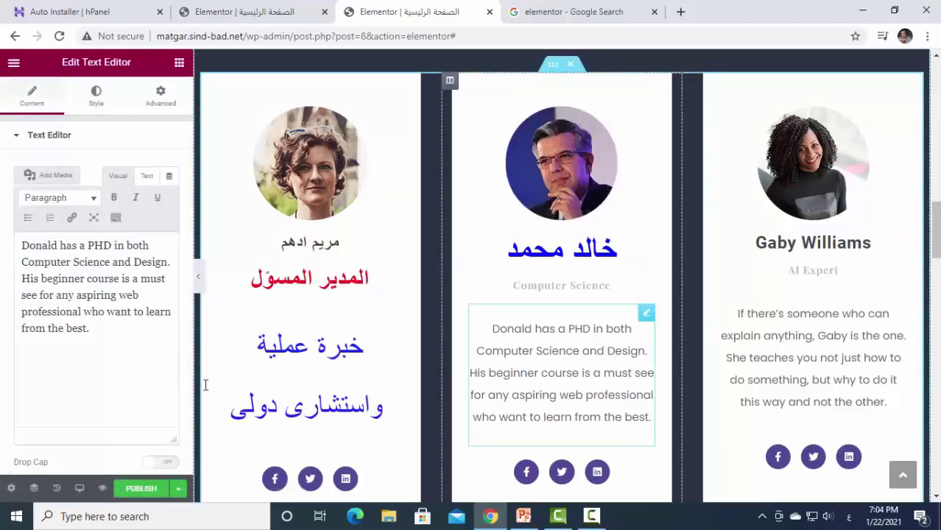
# Retype the middle card's Computer Science subtitle as 'مبرمج جافا سكربت'.
pyautogui.moveTo(92, 331); pyautogui.dragTo(2, 233)
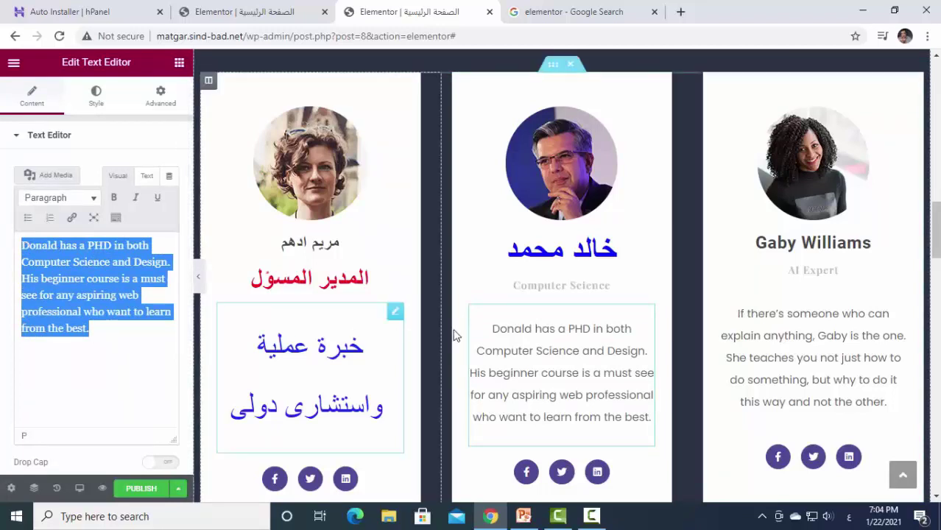
pyautogui.click(554, 286)
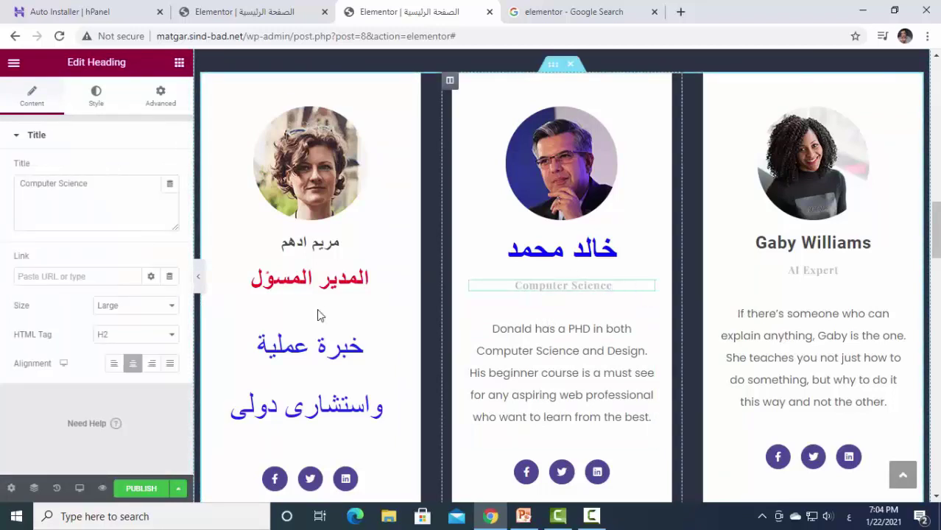
pyautogui.moveTo(105, 189); pyautogui.dragTo(2, 163)
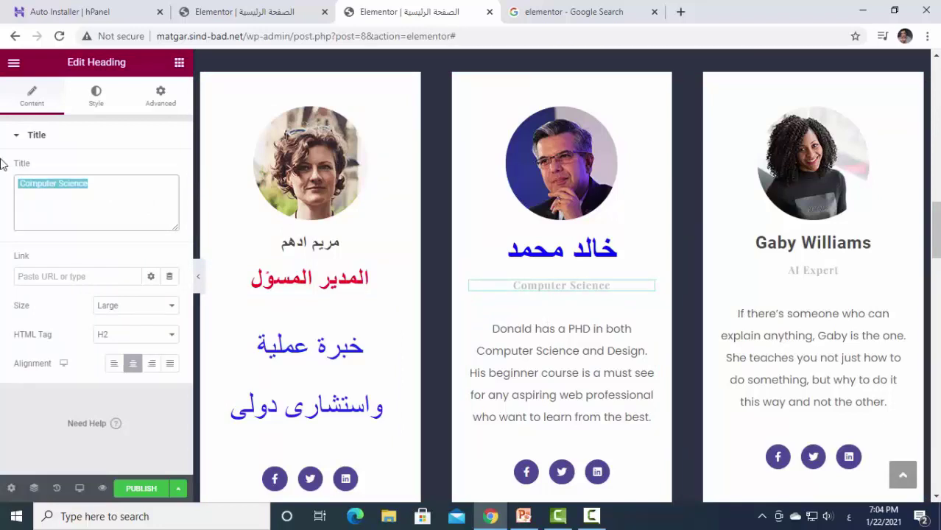
pyautogui.write('برمج')
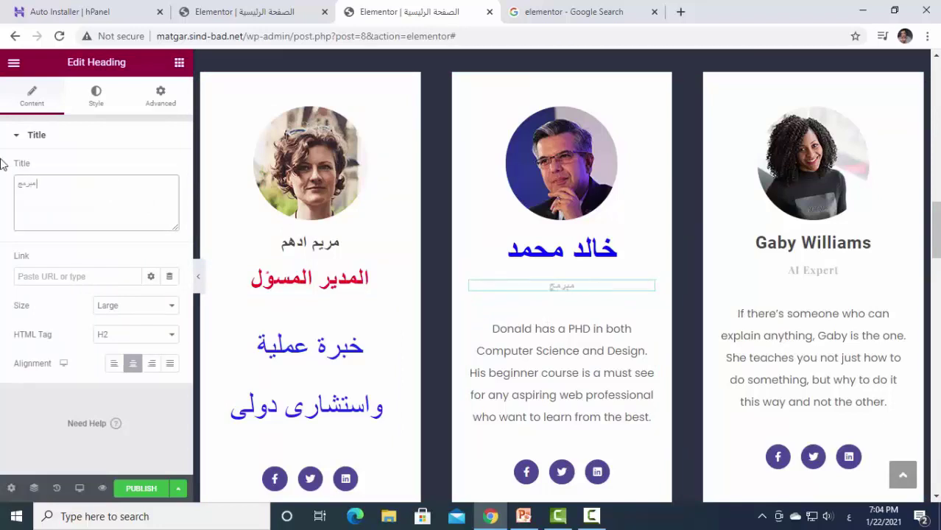
pyautogui.write(' جافا سكريبت')
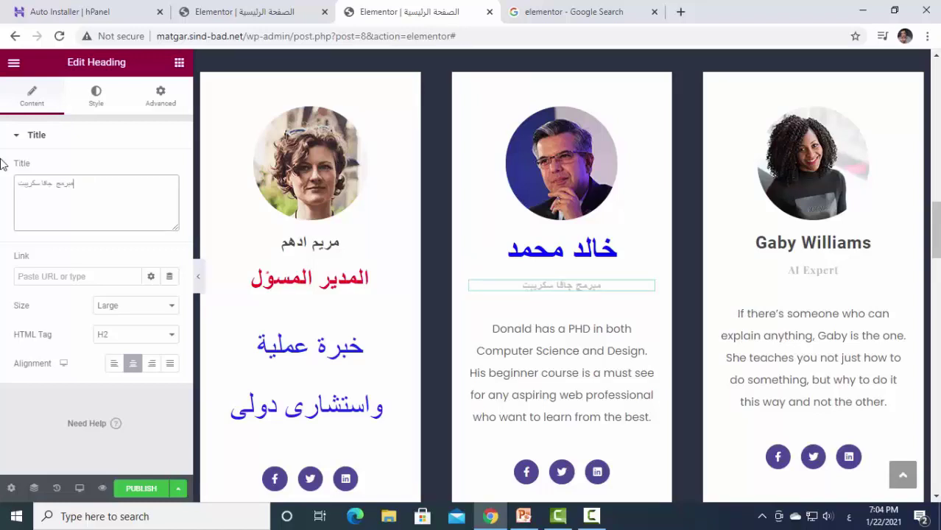
pyautogui.press('BackSpace')
pyautogui.press('BackSpace')
pyautogui.press('BackSpace')
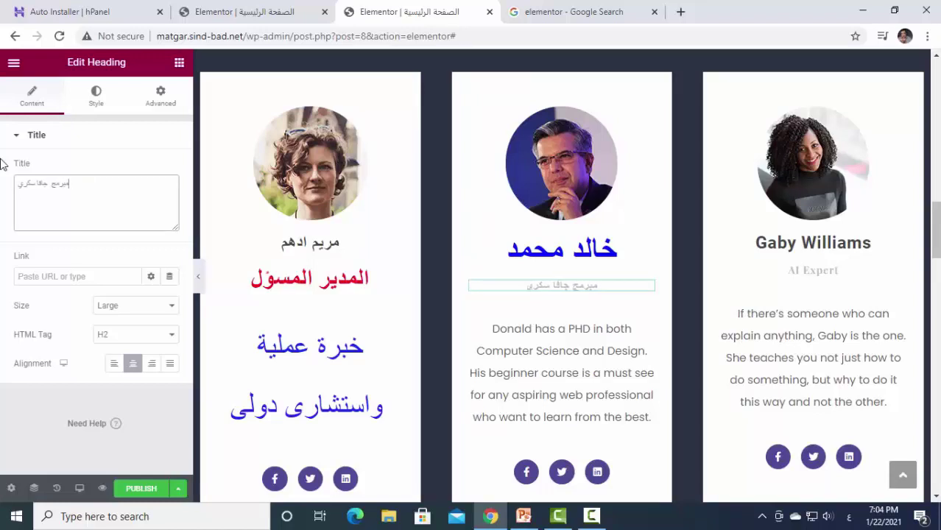
pyautogui.write('بت')
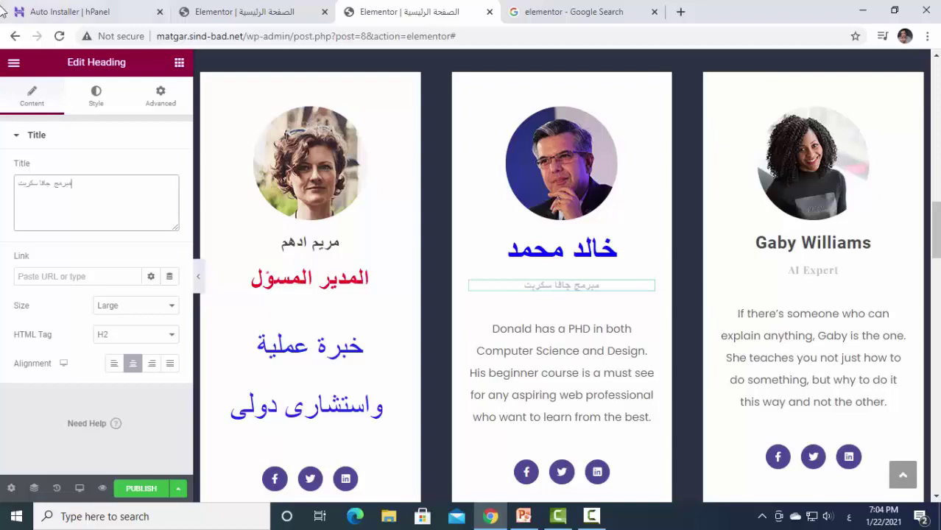
# Colour the Arabic subtitle pink (#F45384).
pyautogui.click(93, 96)
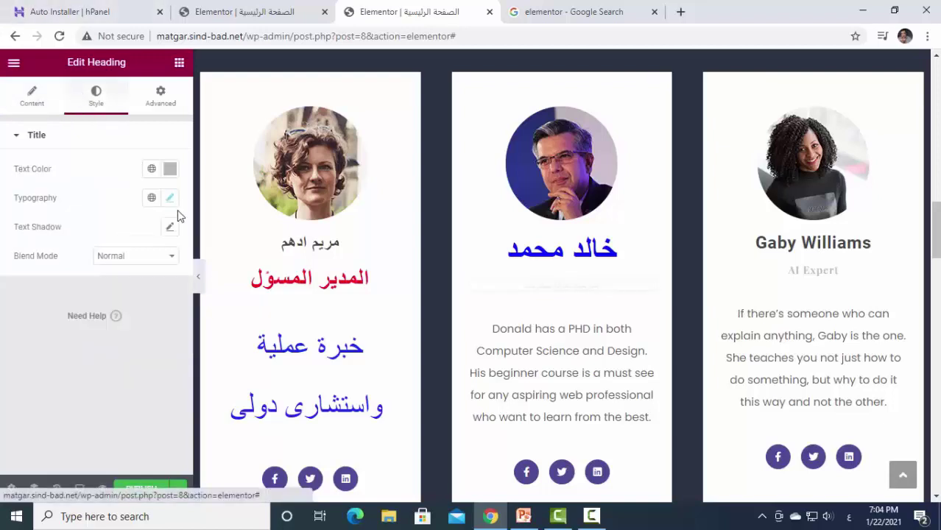
pyautogui.click(170, 169)
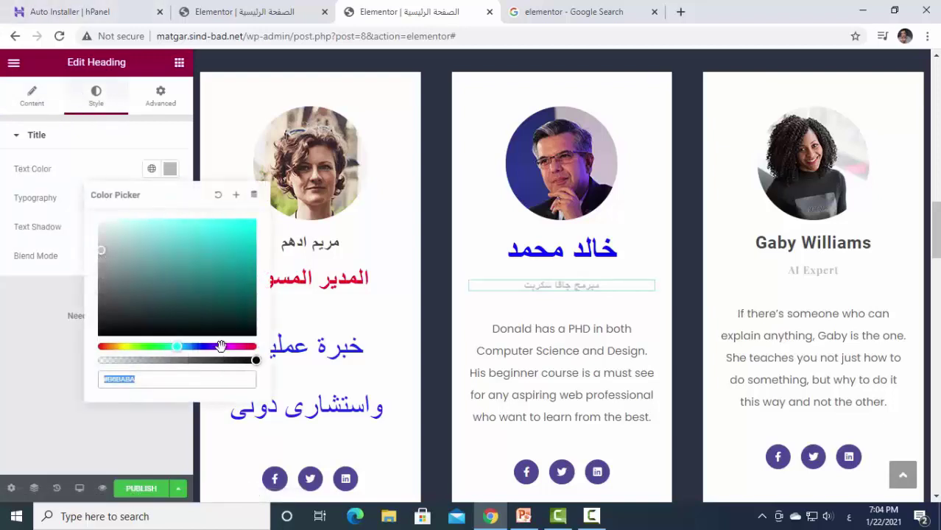
pyautogui.moveTo(221, 346); pyautogui.dragTo(193, 346)
pyautogui.click(247, 346)
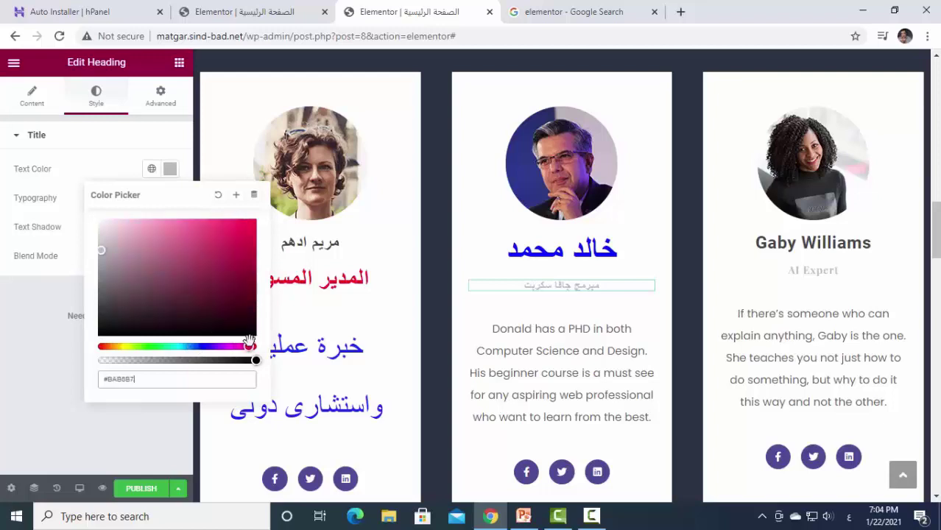
pyautogui.moveTo(232, 239); pyautogui.dragTo(202, 223)
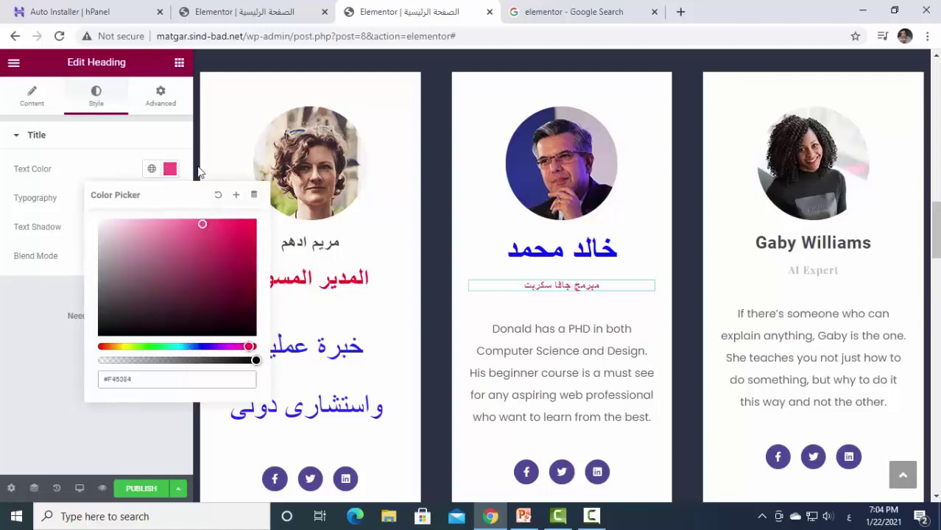
pyautogui.click(170, 170)
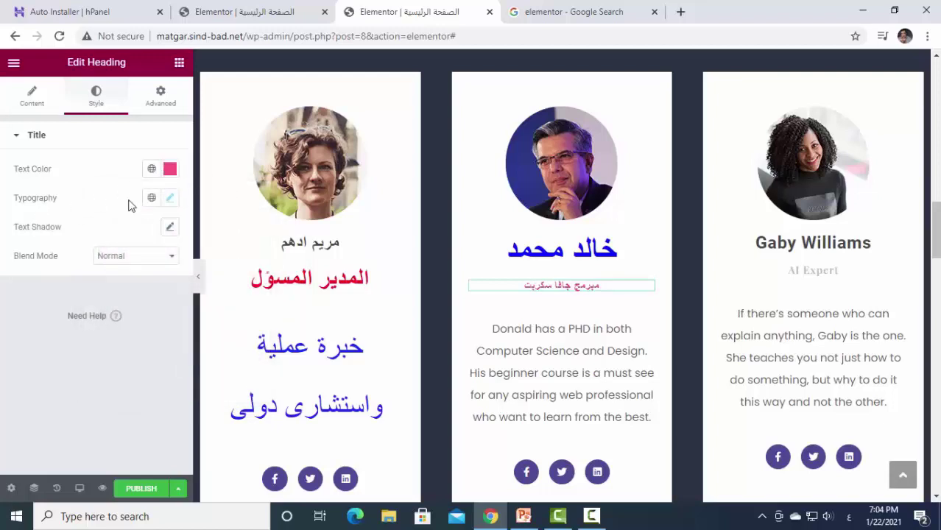
# Enlarge the subtitle's font to size 30.
pyautogui.click(170, 202)
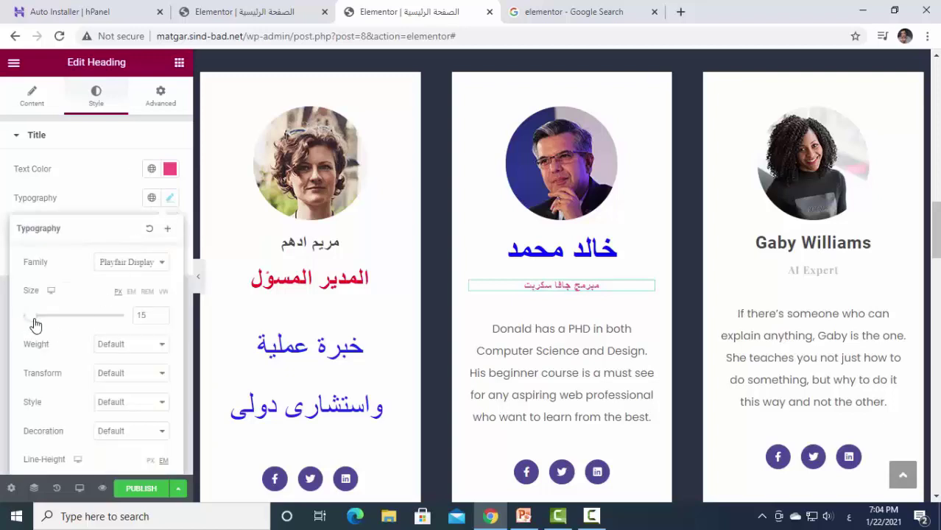
pyautogui.moveTo(35, 324)
pyautogui.mouseDown()
pyautogui.moveTo(52, 326)
pyautogui.moveTo(42, 324)
pyautogui.mouseUp()
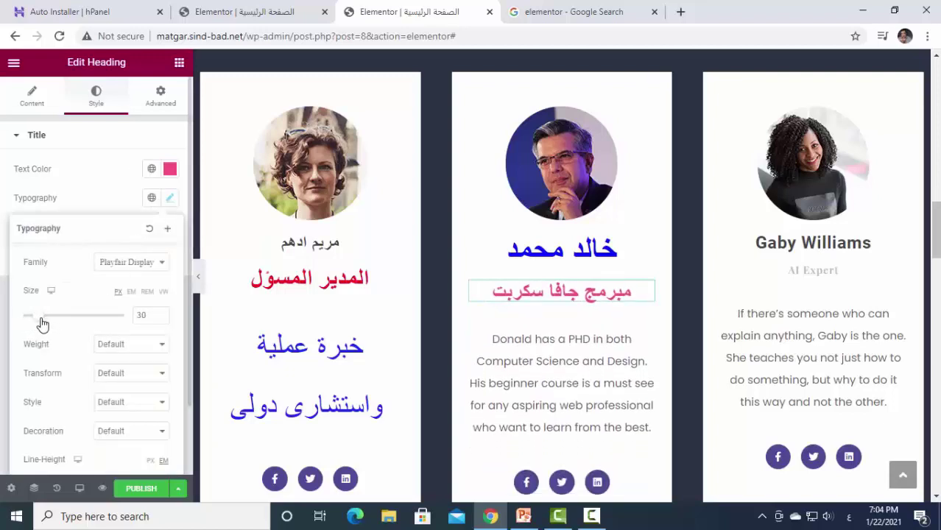
pyautogui.click(528, 443)
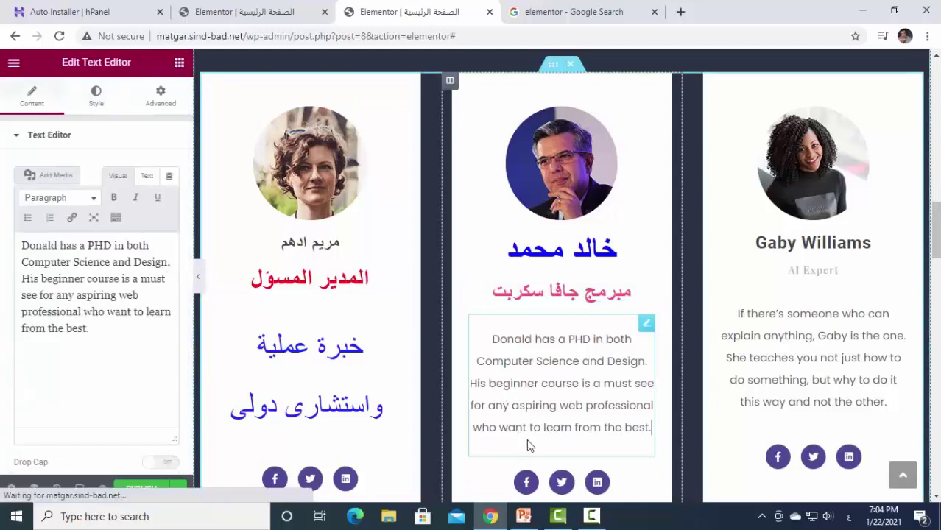
# Overwrite the middle card's description with 'خبرة خمس سنوات فى برمجة الجافا سكريبت'.
pyautogui.moveTo(650, 428); pyautogui.dragTo(543, 406)
pyautogui.moveTo(512, 370); pyautogui.dragTo(475, 325)
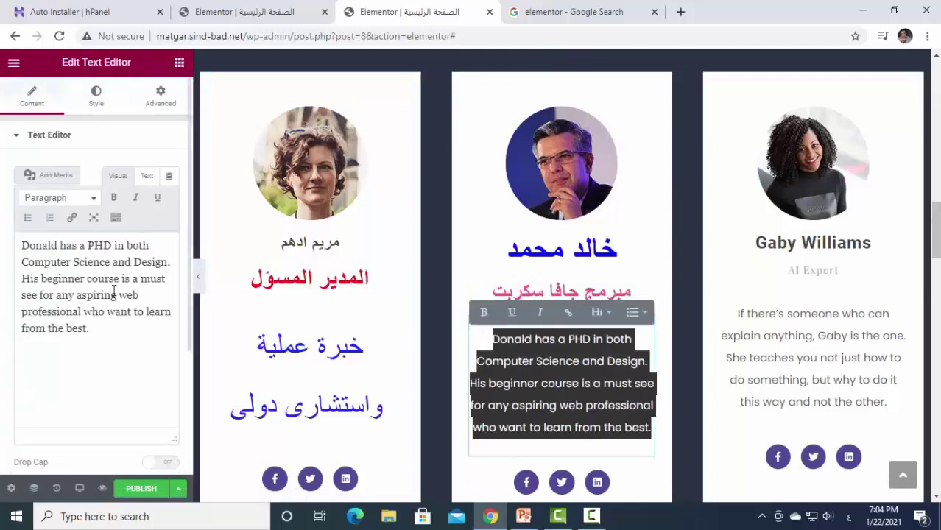
pyautogui.moveTo(92, 329); pyautogui.dragTo(2, 240)
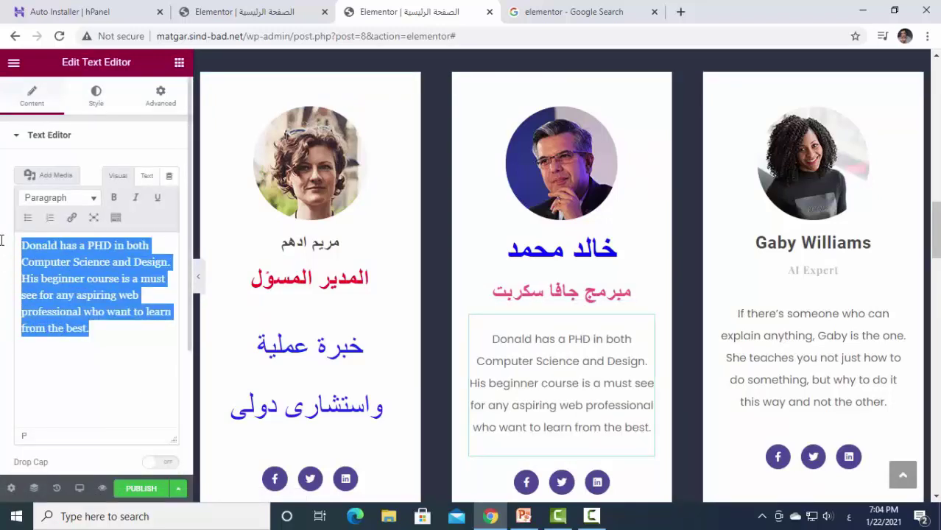
pyautogui.write('خبر')
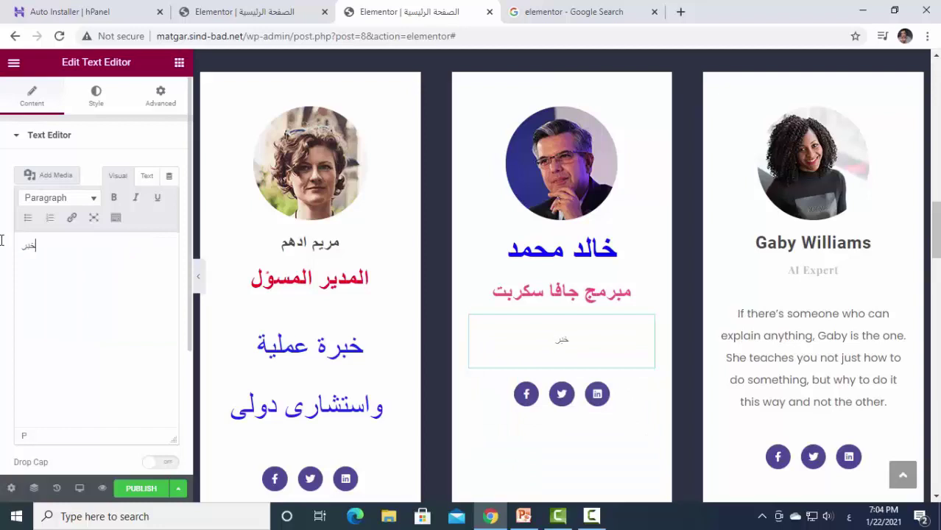
pyautogui.write('ة خمس سنوات فى برمج')
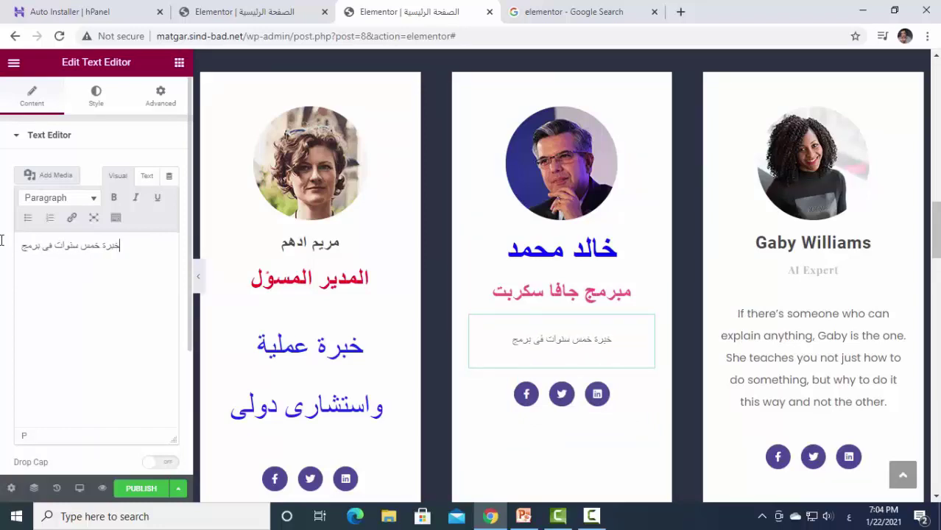
pyautogui.write('ة الجافا')
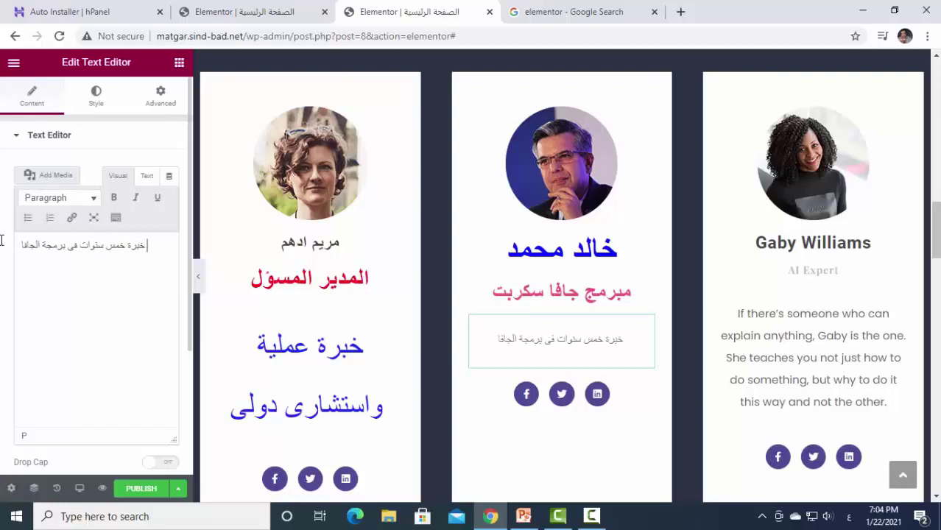
pyautogui.write(' سكريبت')
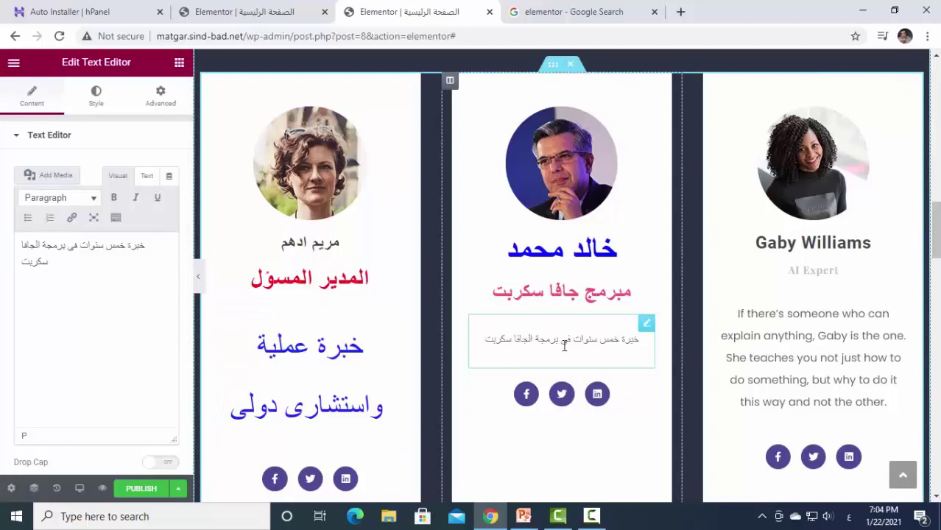
pyautogui.click(95, 99)
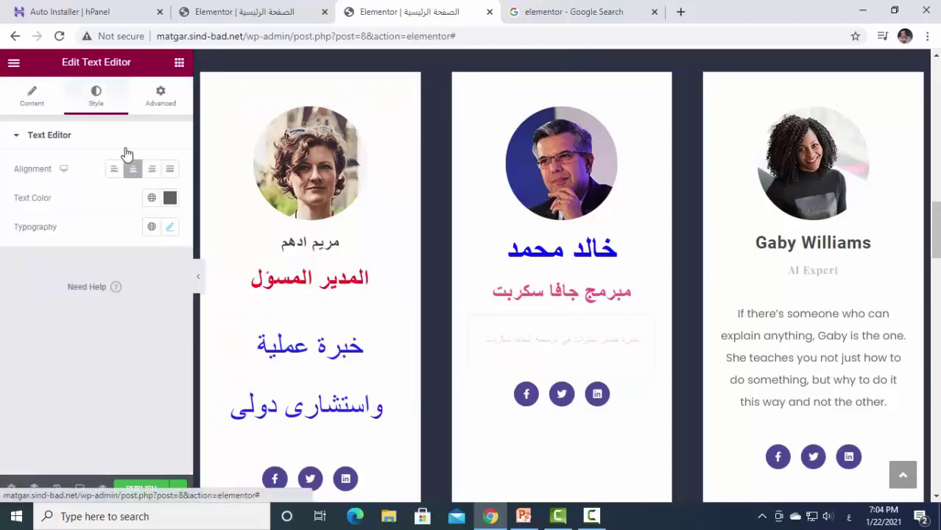
# Give the middle card's description a blue text colour.
pyautogui.click(170, 199)
pyautogui.moveTo(199, 318); pyautogui.dragTo(214, 334)
pyautogui.click(202, 375)
pyautogui.moveTo(214, 284); pyautogui.dragTo(237, 263)
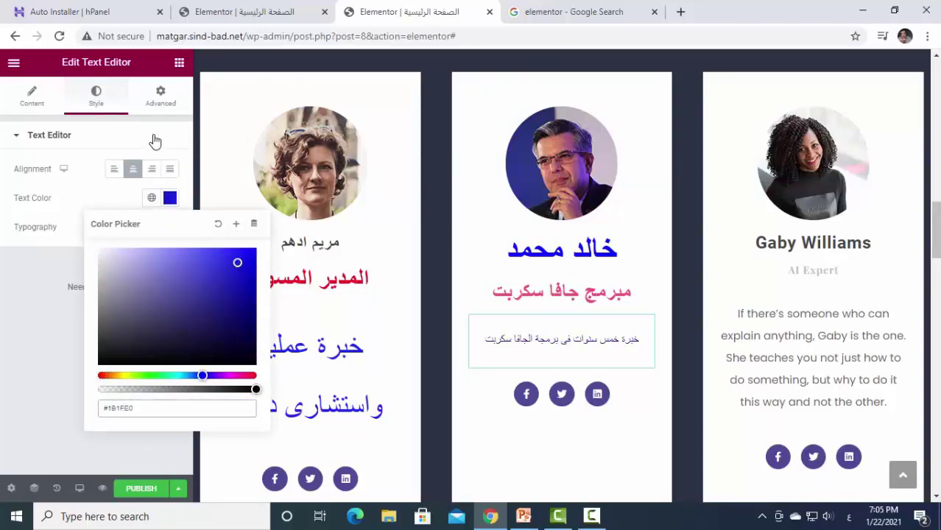
pyautogui.click(150, 137)
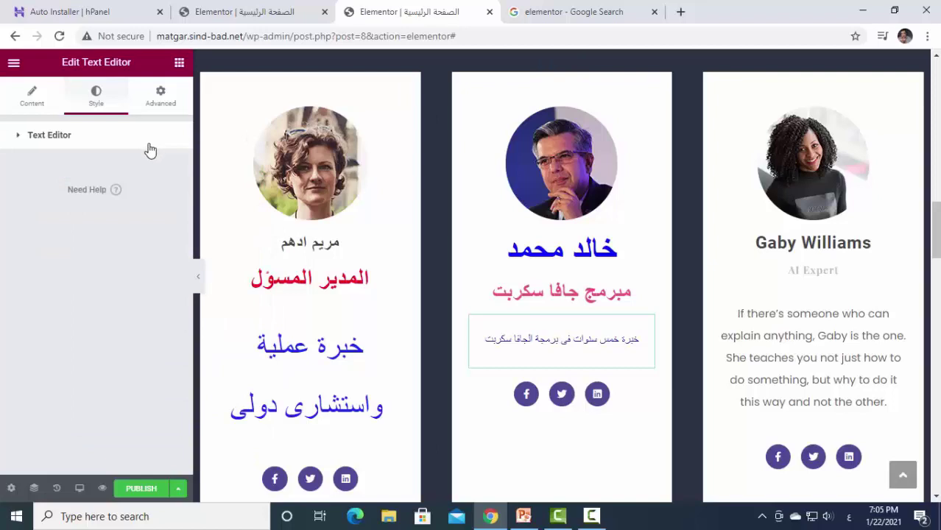
pyautogui.click(50, 136)
# Increase the description's font size from 16 to 26.
pyautogui.click(169, 228)
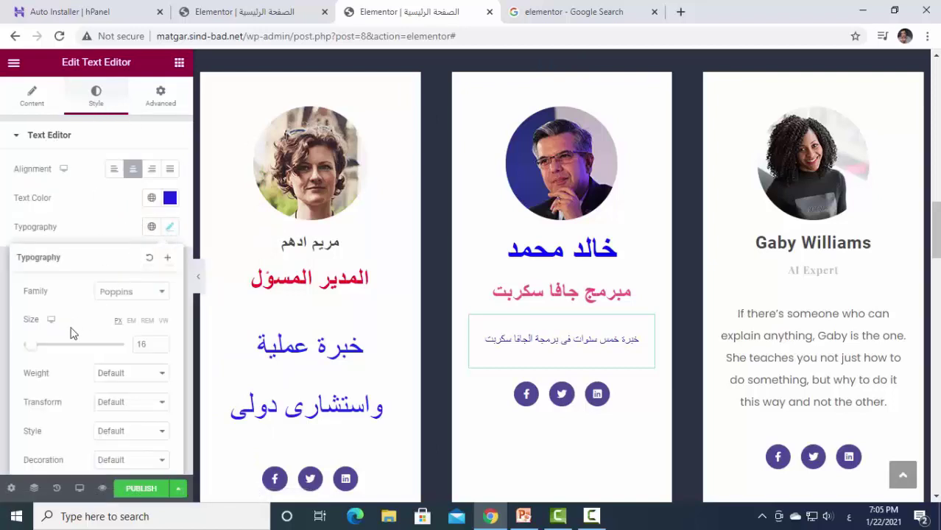
pyautogui.moveTo(33, 355); pyautogui.dragTo(39, 355)
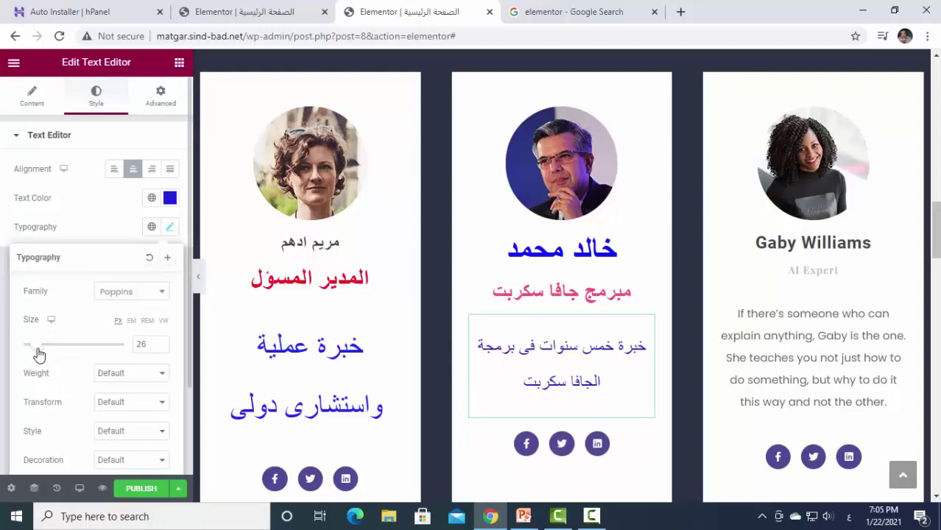
pyautogui.click(605, 324)
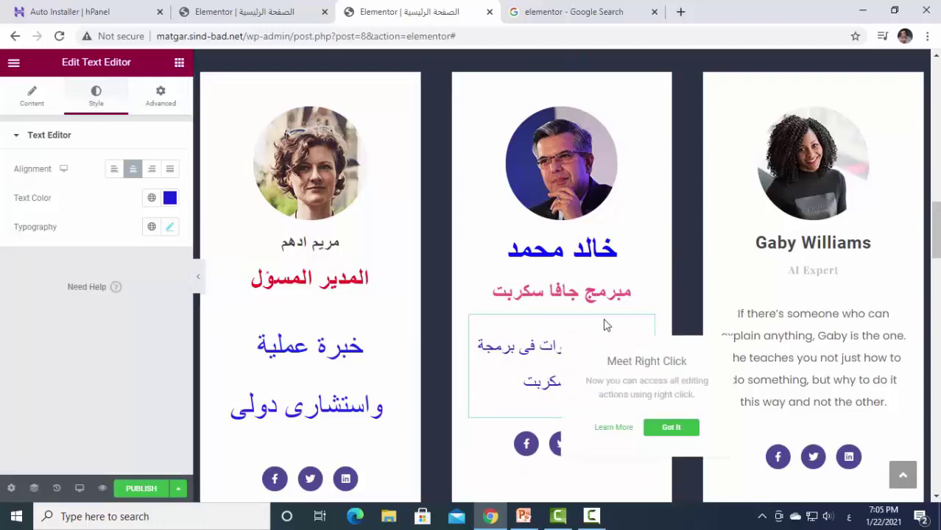
# Refine the description colour to a bright blue (#100FE7).
pyautogui.click(169, 199)
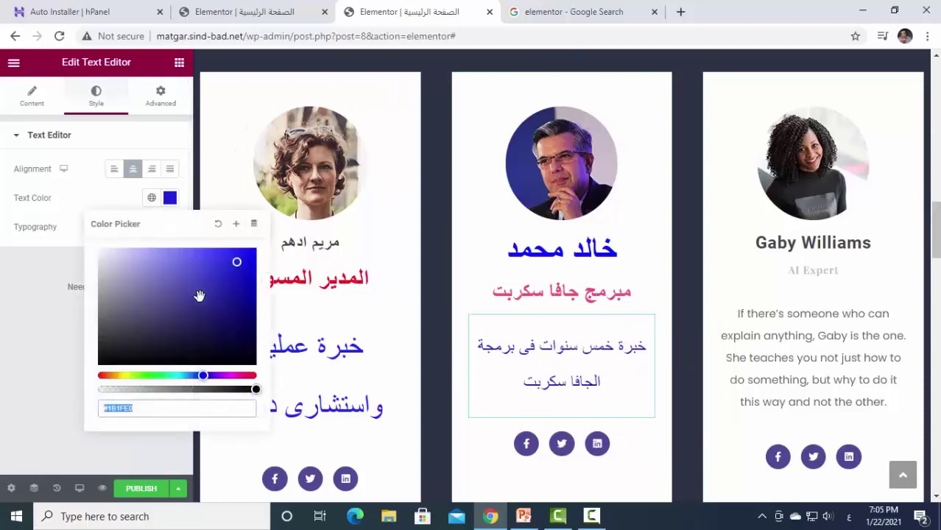
pyautogui.moveTo(199, 296); pyautogui.dragTo(241, 298)
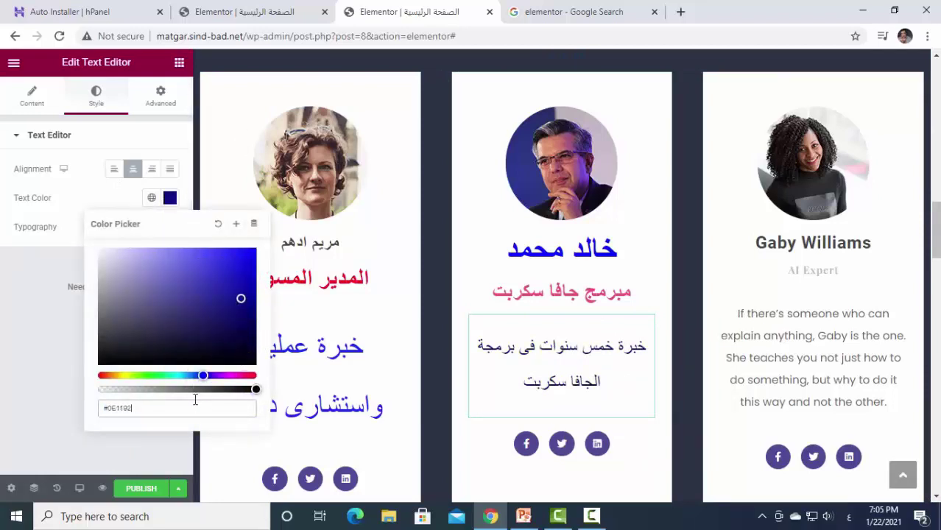
pyautogui.moveTo(207, 376); pyautogui.dragTo(213, 376)
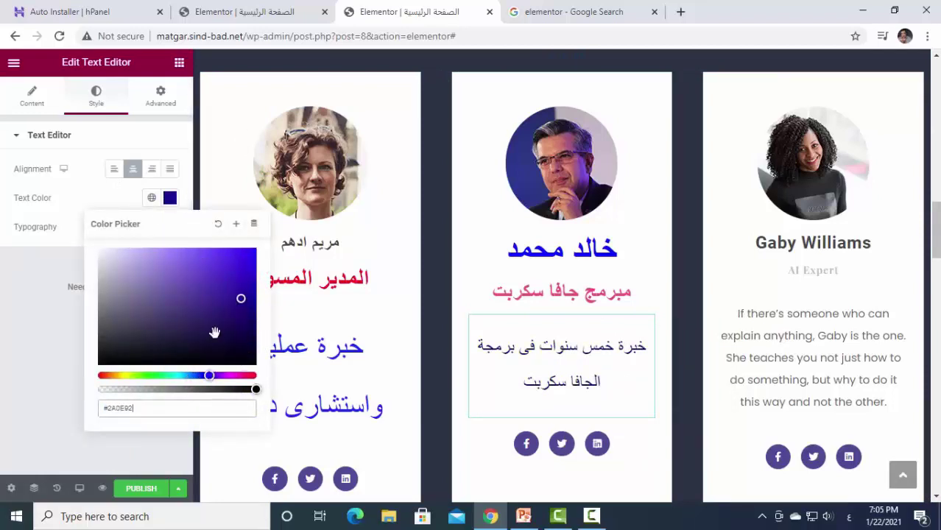
pyautogui.moveTo(215, 276); pyautogui.dragTo(253, 286)
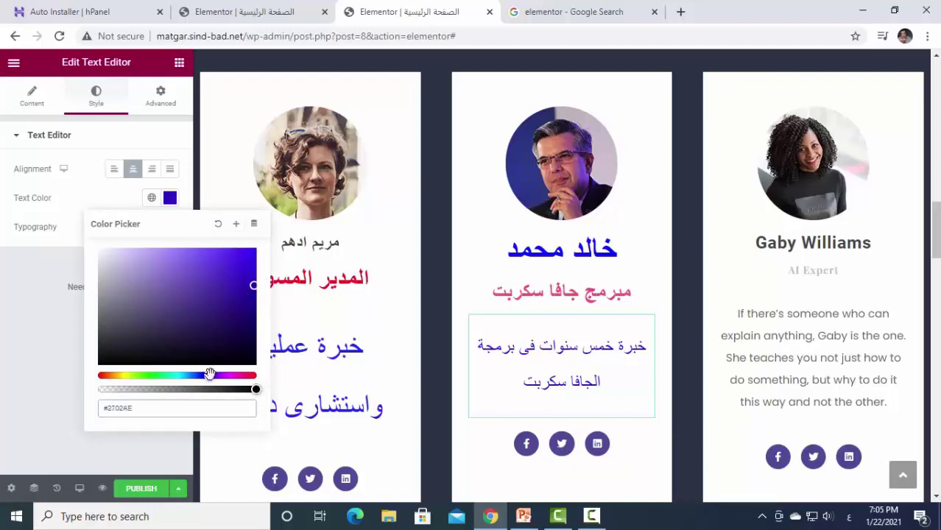
pyautogui.moveTo(206, 376); pyautogui.dragTo(203, 376)
pyautogui.moveTo(225, 256); pyautogui.dragTo(246, 259)
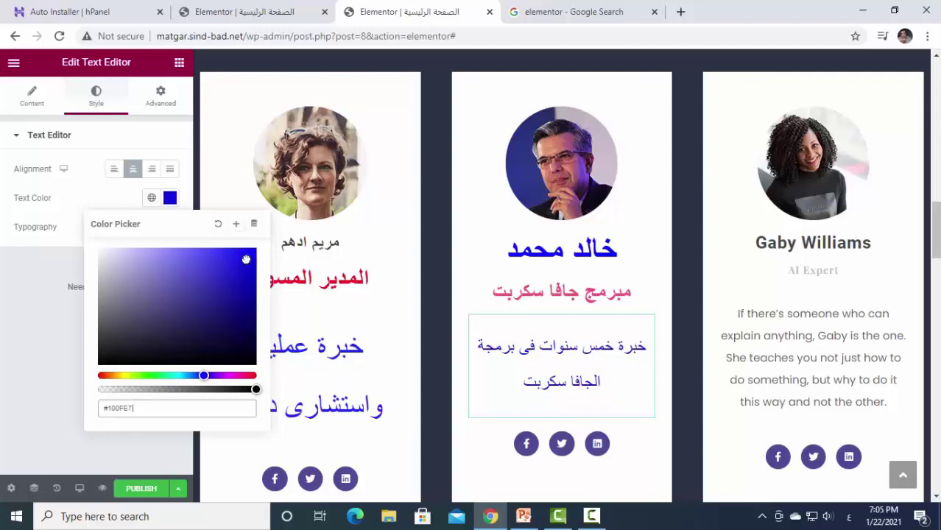
pyautogui.click(163, 137)
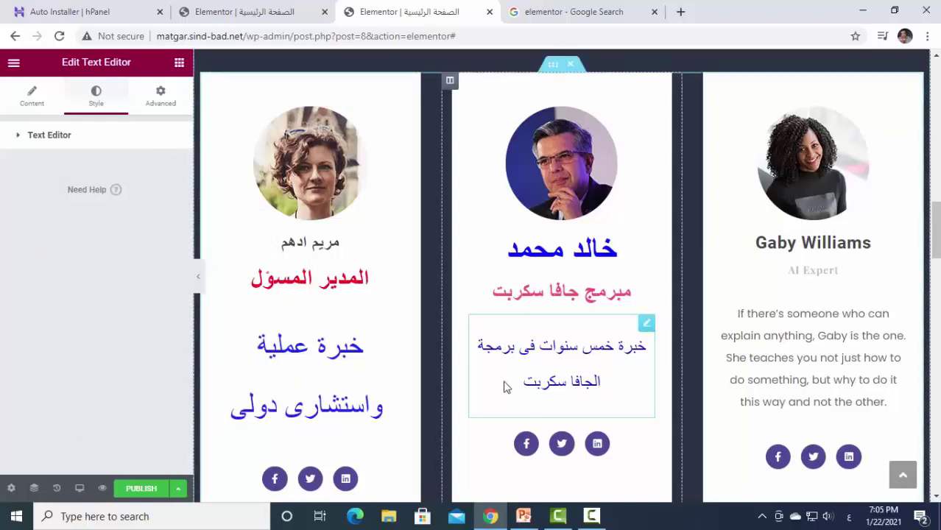
# Highlight the third card's English name inline and type an Arabic member name over it.
pyautogui.scroll(-2, 441, 397)
pyautogui.scroll(3, 642, 379)
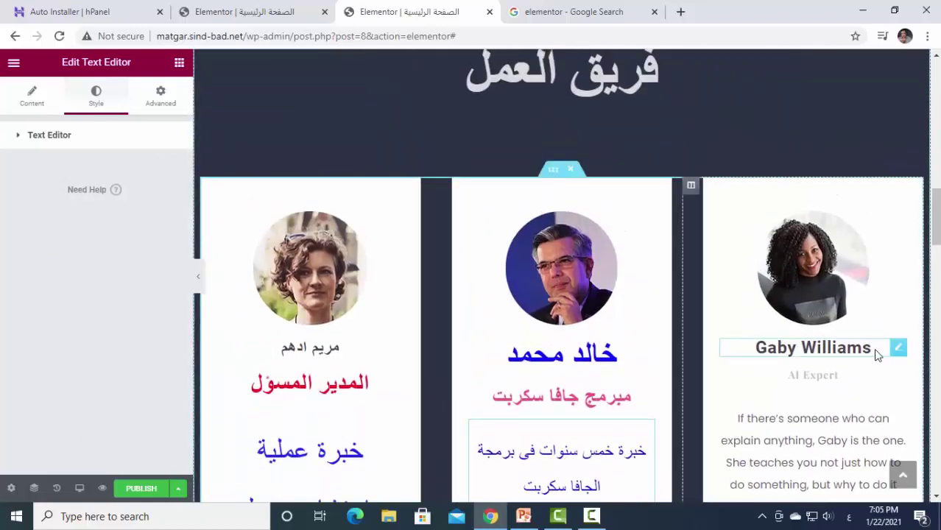
pyautogui.moveTo(869, 349); pyautogui.dragTo(679, 344)
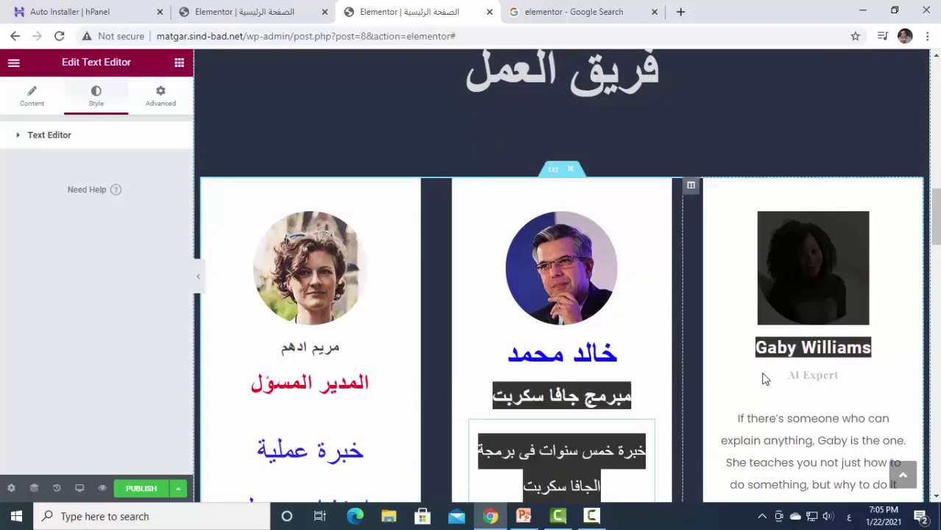
pyautogui.click(766, 356)
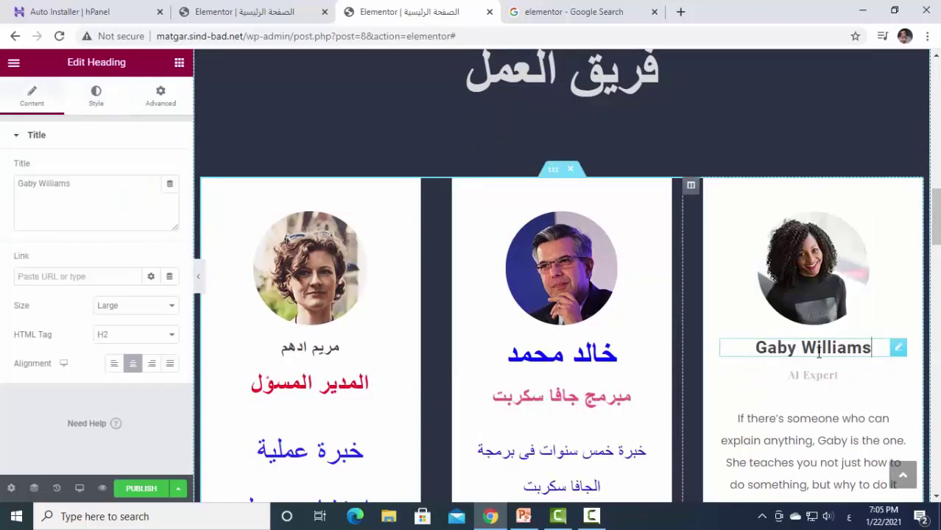
pyautogui.moveTo(819, 352); pyautogui.dragTo(756, 350)
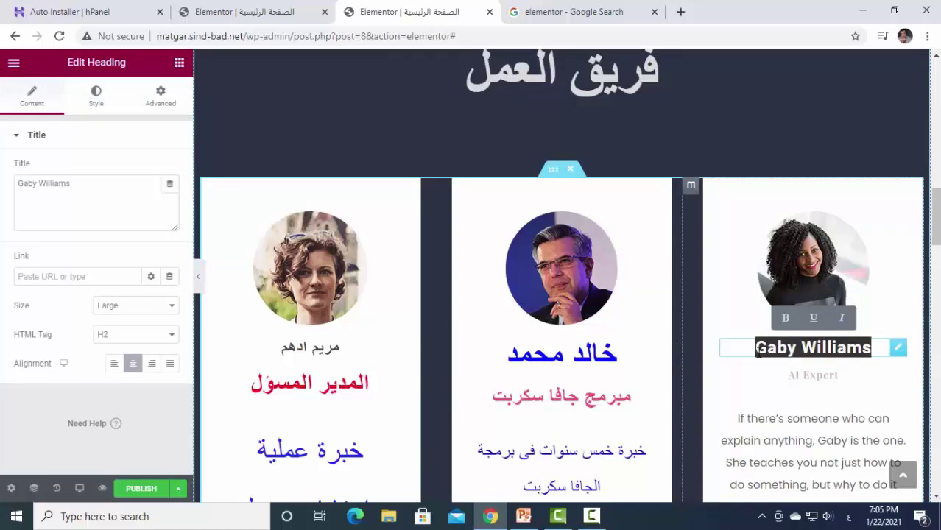
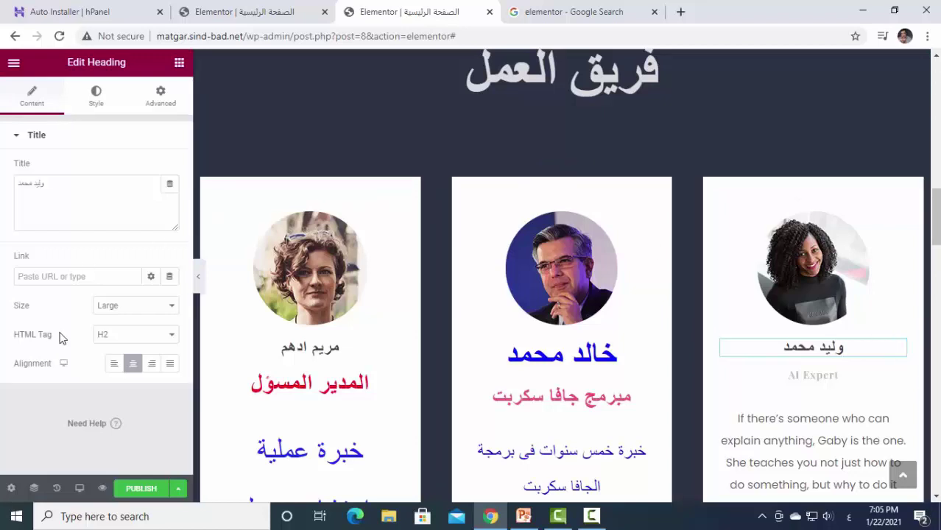
pyautogui.click(92, 96)
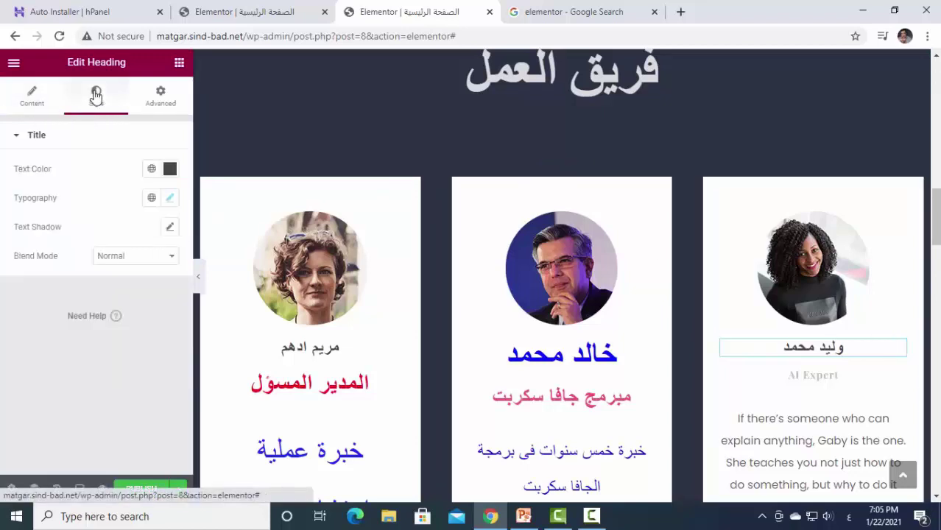
# Set the third card's name heading text colour to blue (#172CE4).
pyautogui.click(170, 168)
pyautogui.click(142, 304)
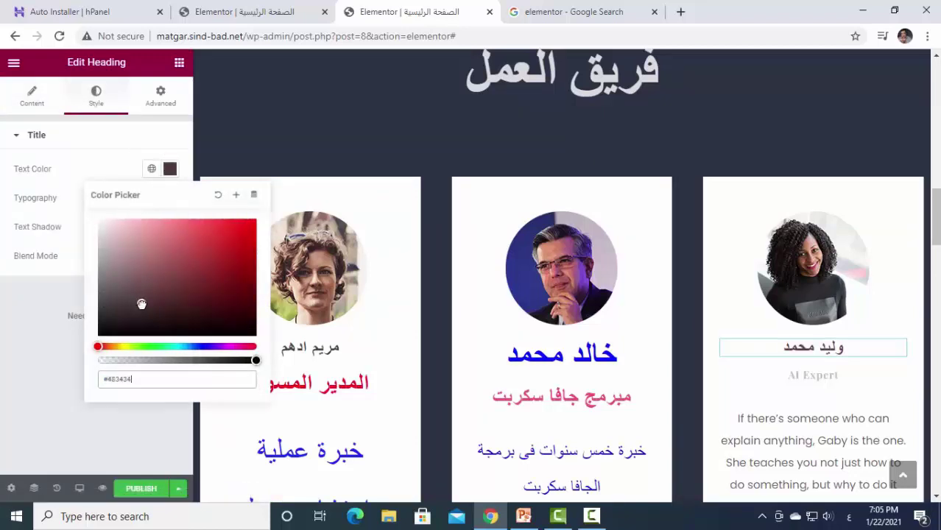
pyautogui.click(200, 347)
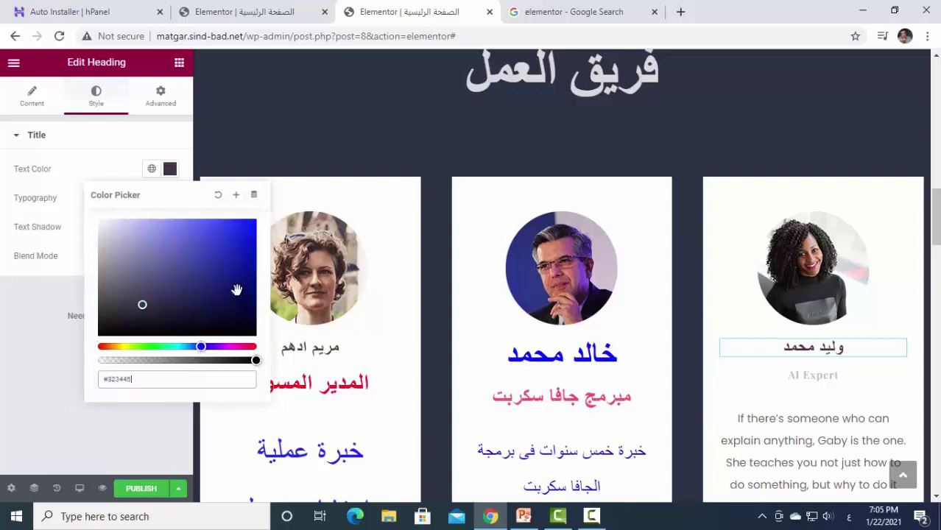
pyautogui.click(242, 237)
pyautogui.click(240, 232)
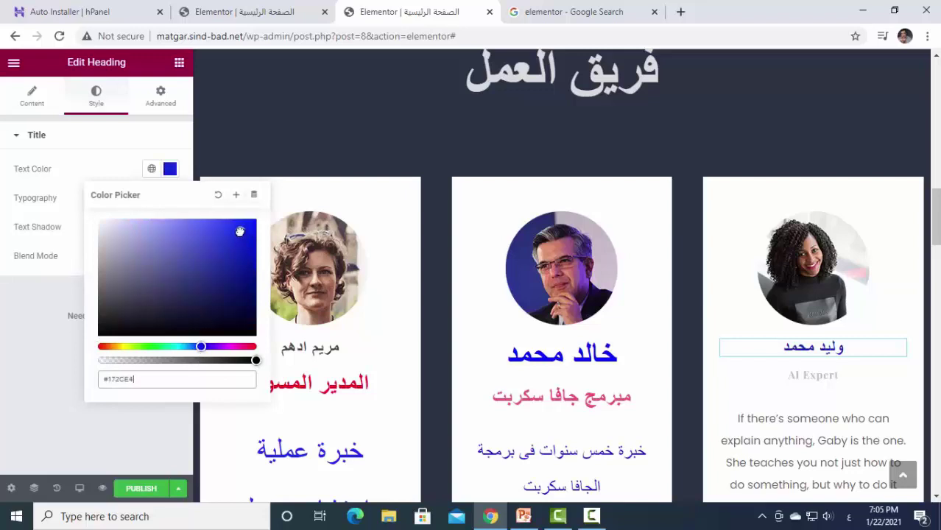
pyautogui.click(145, 137)
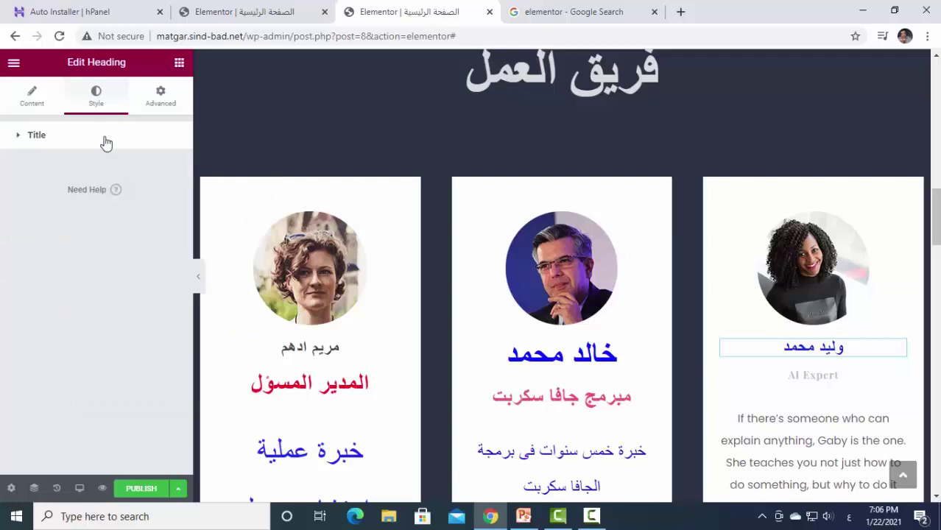
# Enlarge the name heading's typography size from 25 to 52 px.
pyautogui.click(48, 134)
pyautogui.click(54, 137)
pyautogui.click(45, 139)
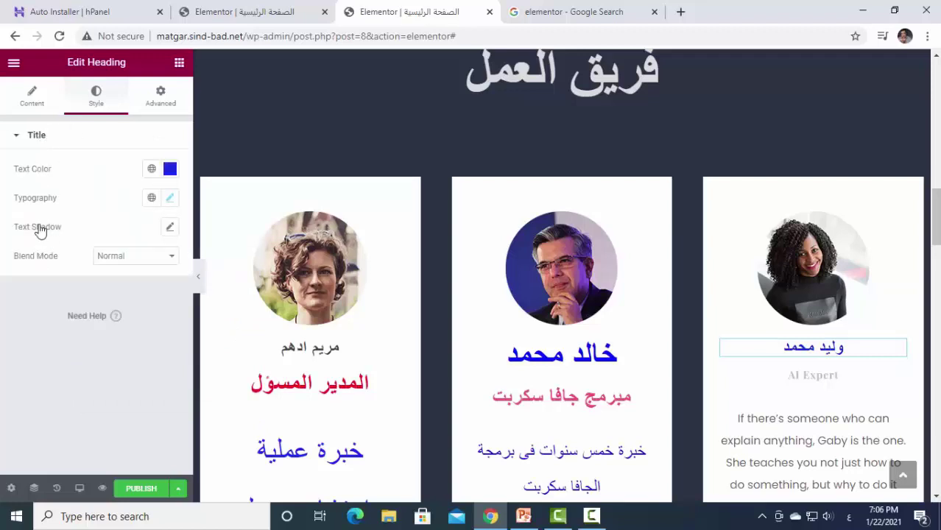
pyautogui.click(169, 199)
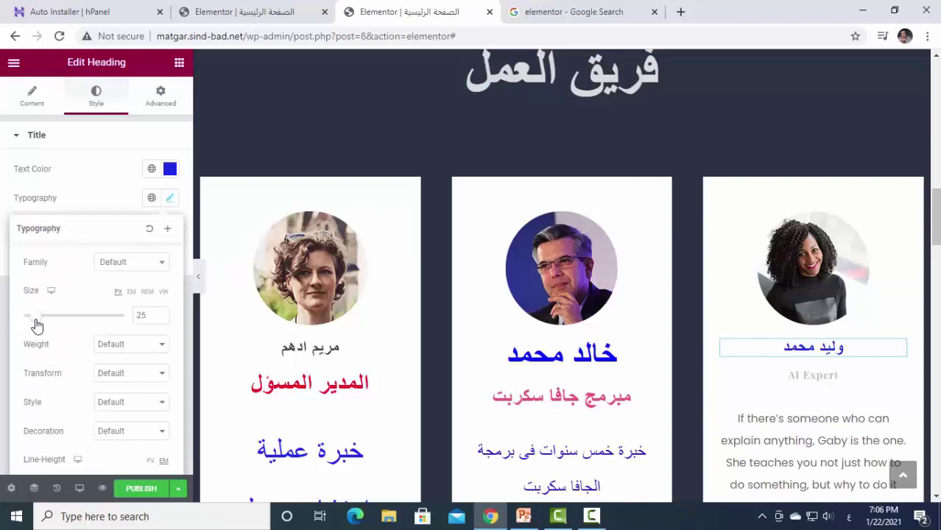
pyautogui.moveTo(37, 326); pyautogui.dragTo(51, 326)
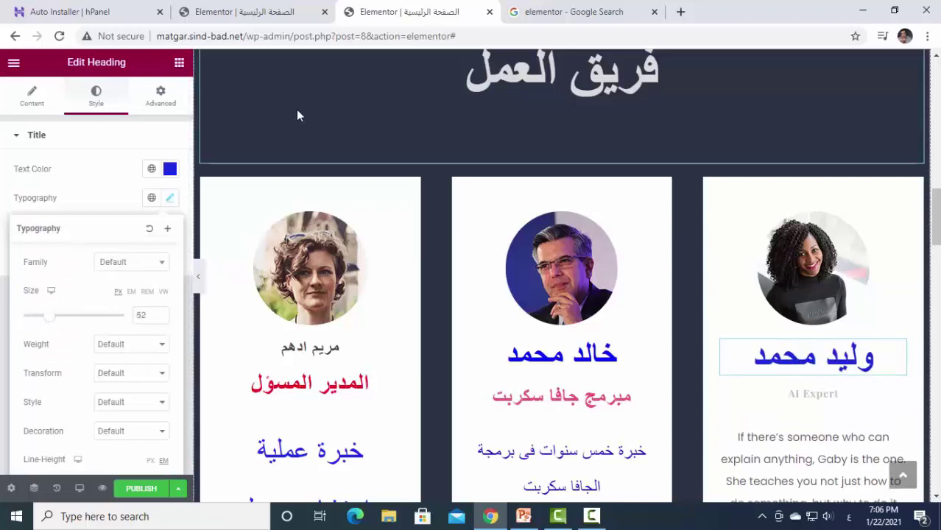
pyautogui.click(852, 460)
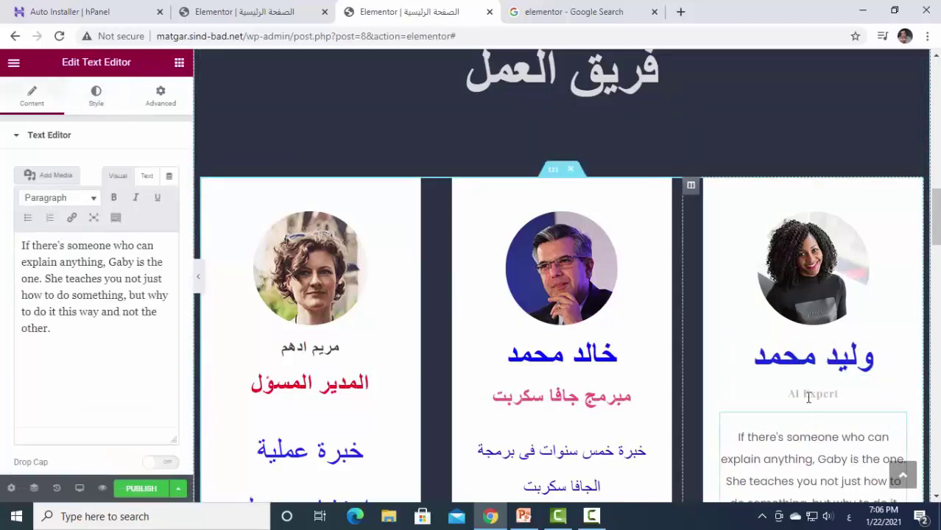
# Replace the third card's AI Expert job title with ويب ديزاين.
pyautogui.click(834, 394)
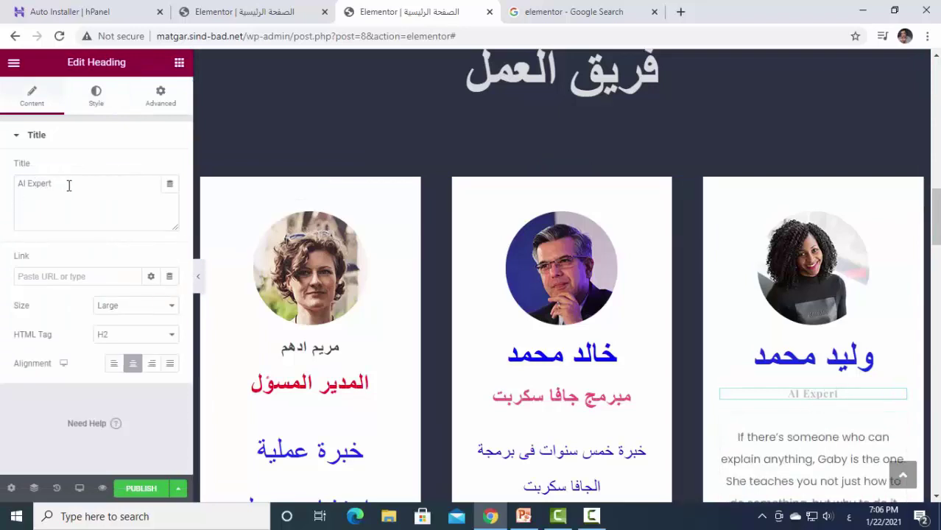
pyautogui.moveTo(69, 185); pyautogui.dragTo(3, 182)
pyautogui.write('بي')
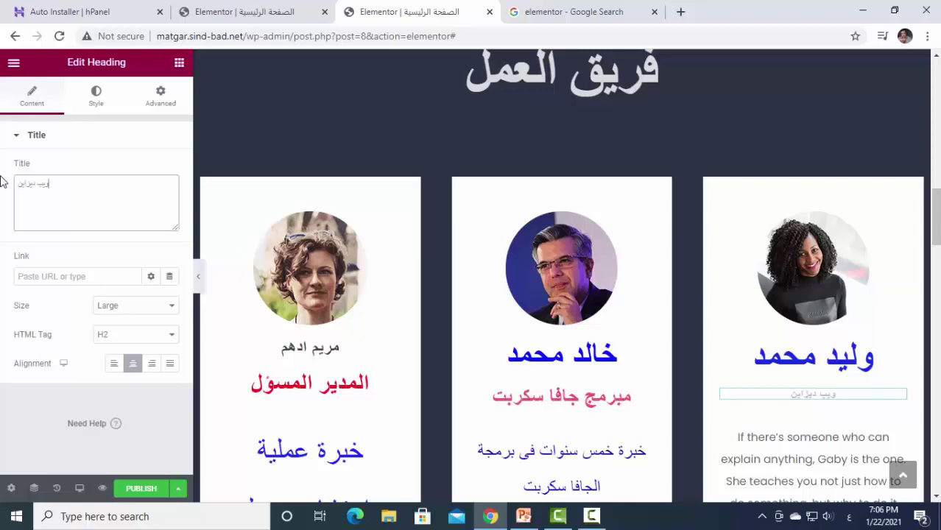
# Enlarge the job title from 15 to 40 px and colour it dark blue.
pyautogui.click(97, 97)
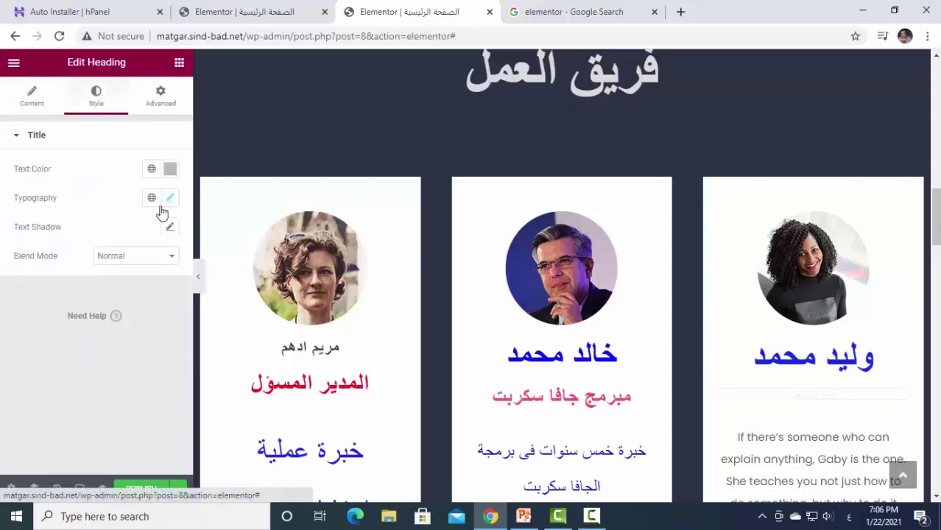
pyautogui.click(169, 199)
pyautogui.moveTo(32, 319); pyautogui.dragTo(45, 318)
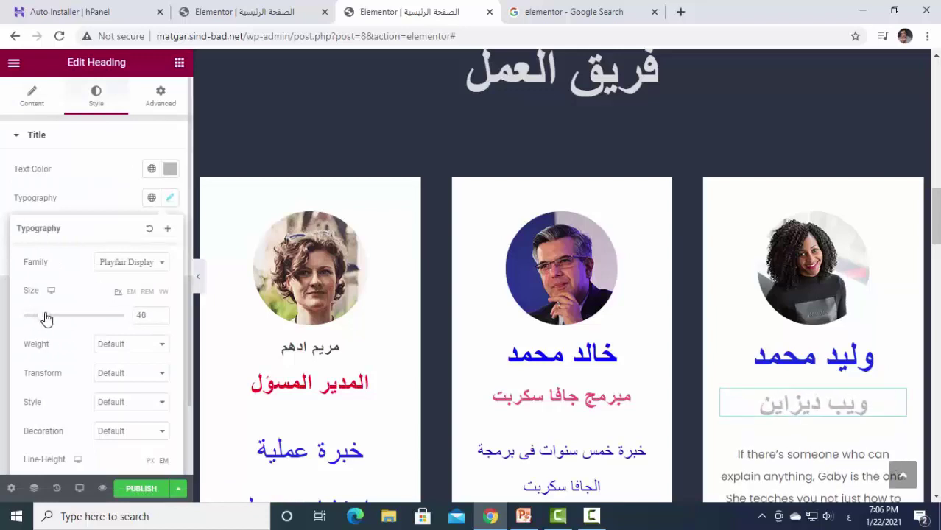
pyautogui.click(169, 199)
pyautogui.click(170, 169)
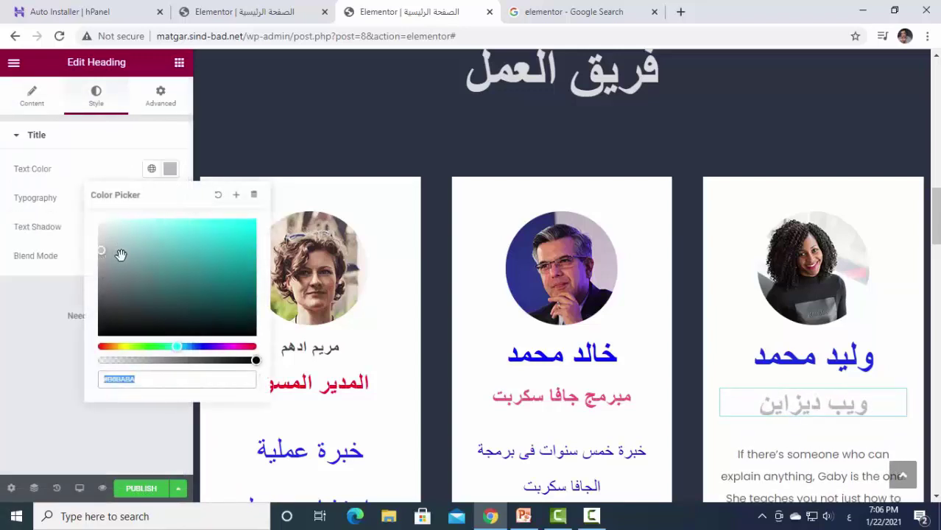
pyautogui.click(201, 347)
pyautogui.click(241, 273)
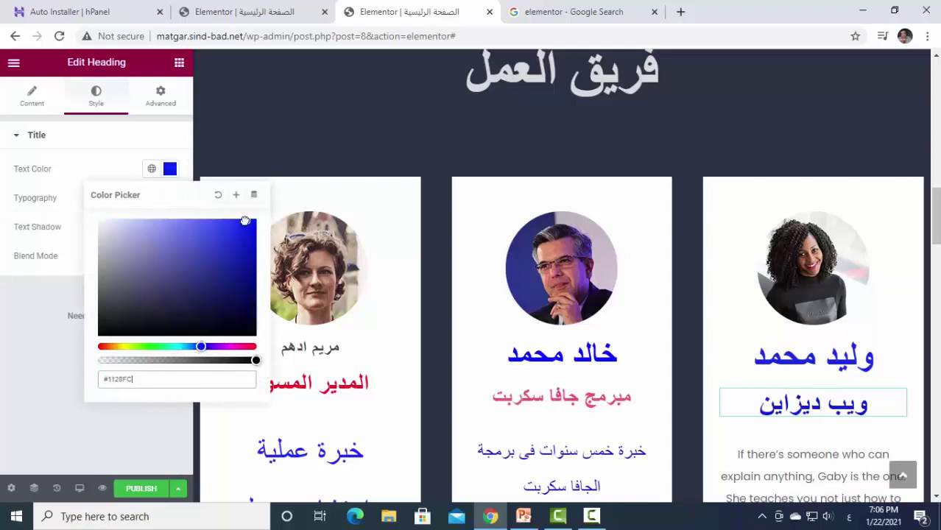
# Recolour the ويب ديزاين subtitle red (#F43C48) and select the right card's description paragraph.
pyautogui.moveTo(240, 256); pyautogui.dragTo(230, 220)
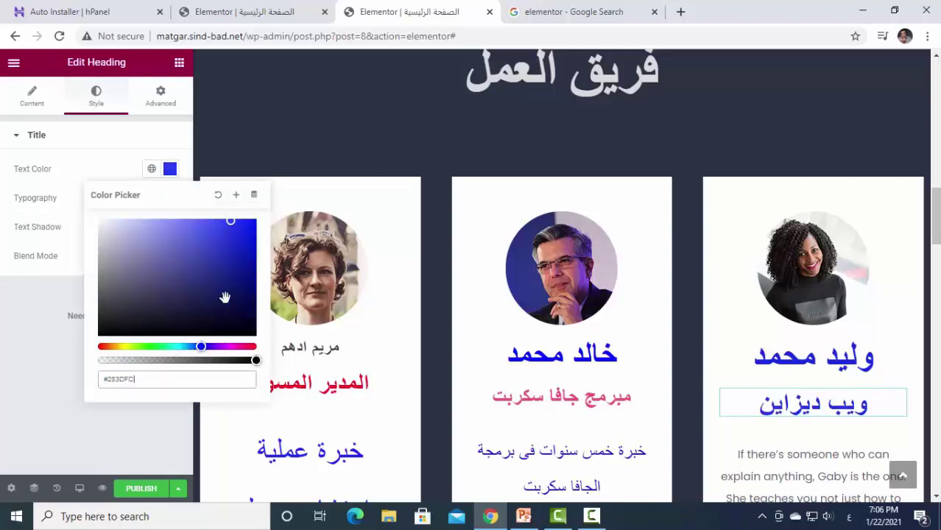
pyautogui.click(253, 346)
pyautogui.moveTo(208, 259); pyautogui.dragTo(206, 233)
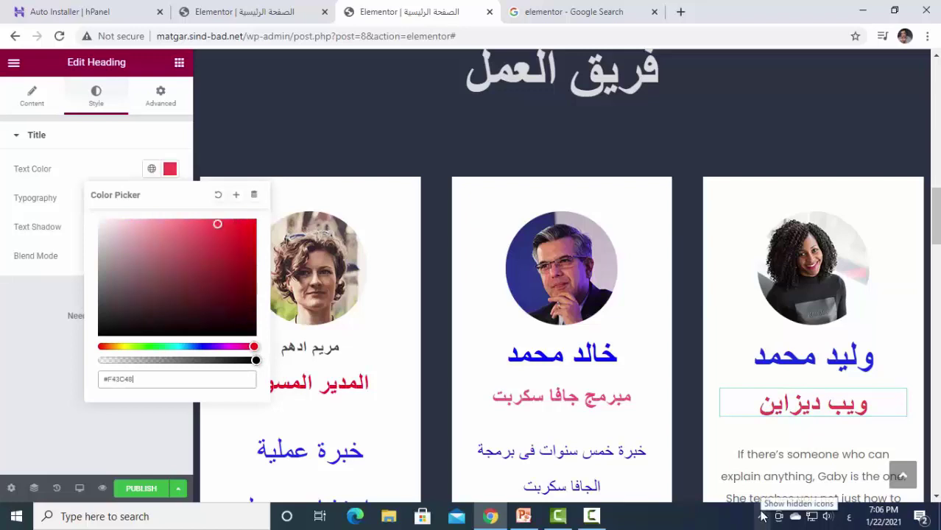
pyautogui.click(760, 462)
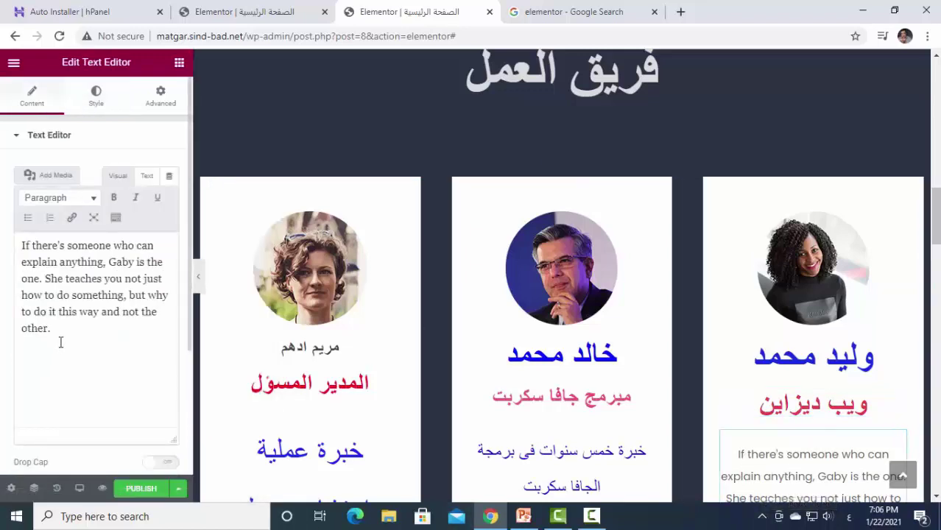
# Rewrite the description as 'خبرة خمس سنوات فى الديزاين', blue (#1021F4), 26 px.
pyautogui.moveTo(61, 340); pyautogui.dragTo(1, 233)
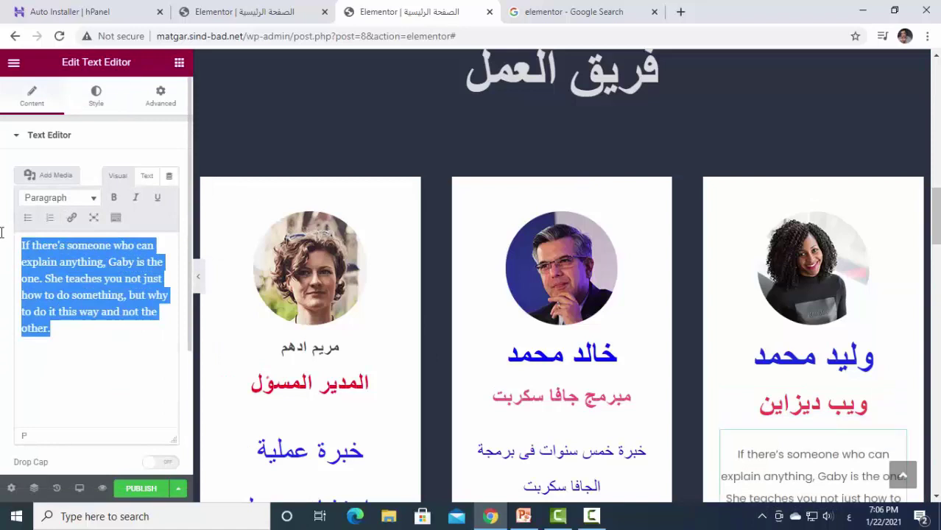
pyautogui.write('خبرة')
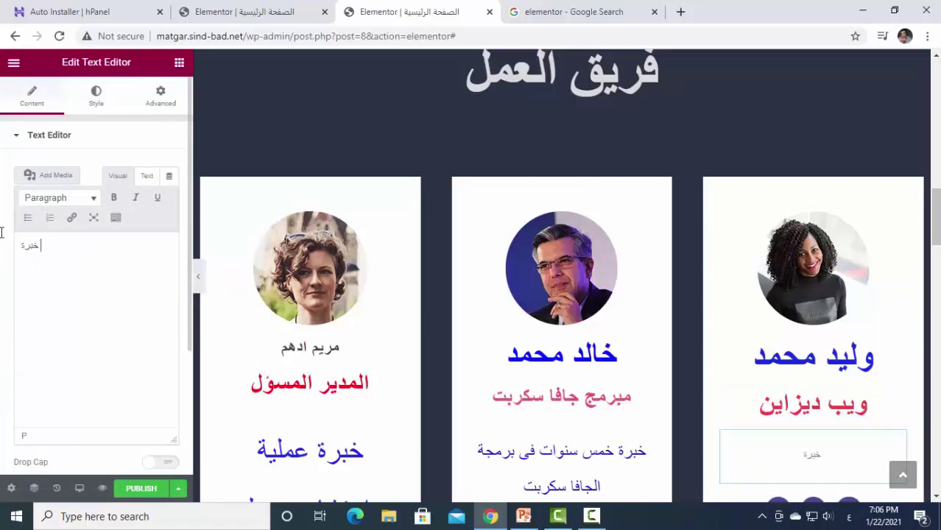
pyautogui.write(' خمس سنوات')
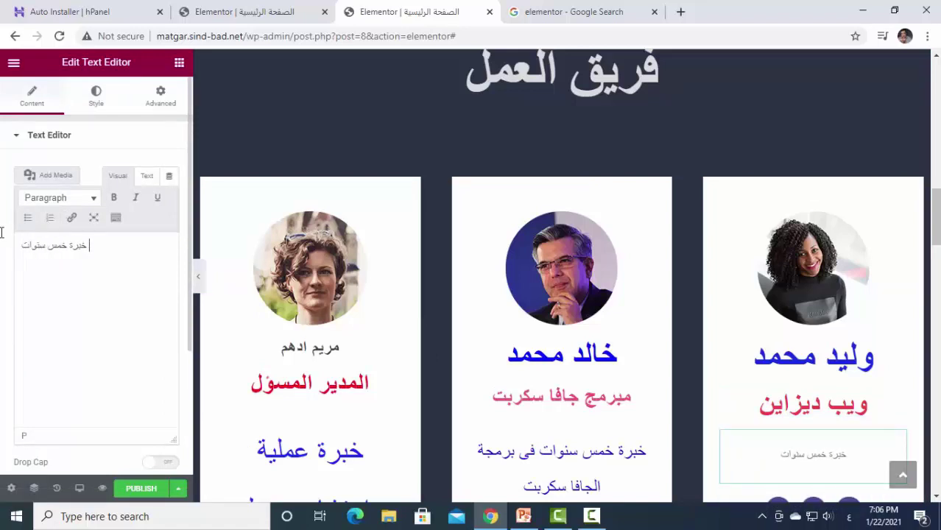
pyautogui.write(' فى ال')
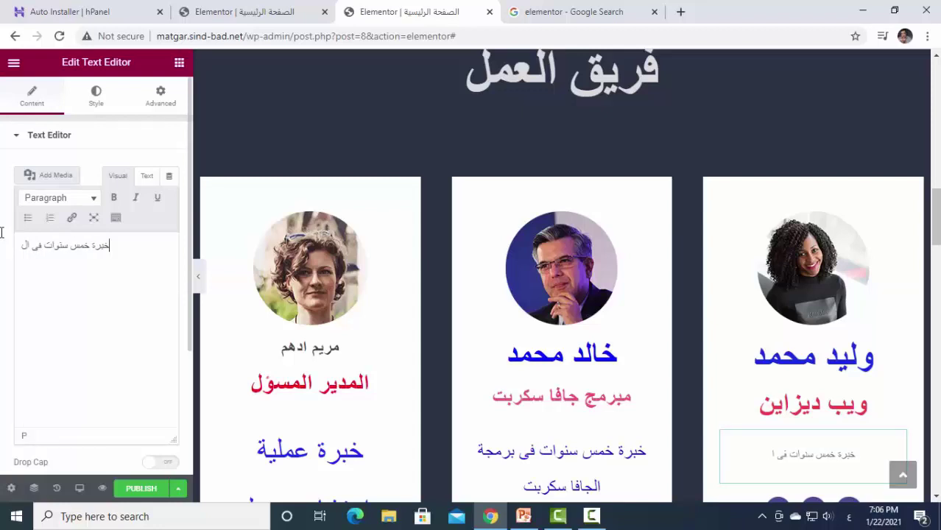
pyautogui.write('ديزاين')
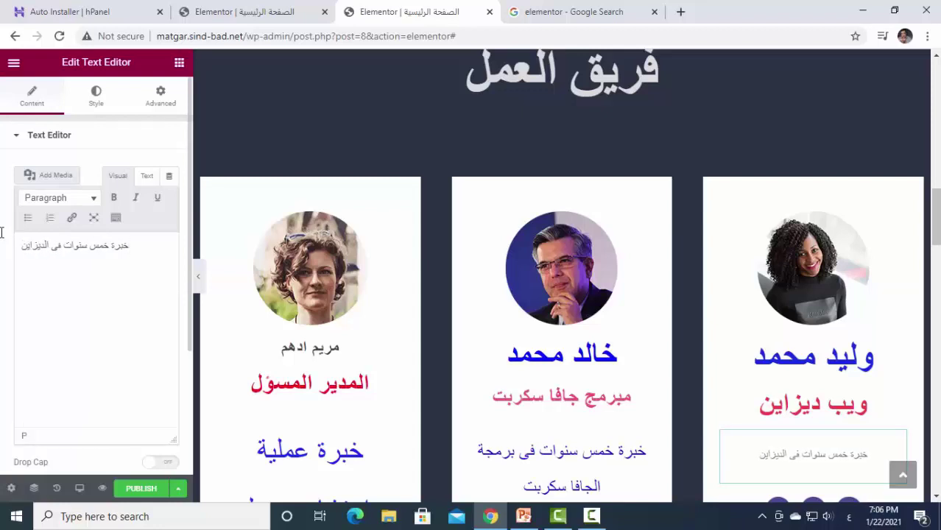
pyautogui.click(94, 100)
pyautogui.click(170, 197)
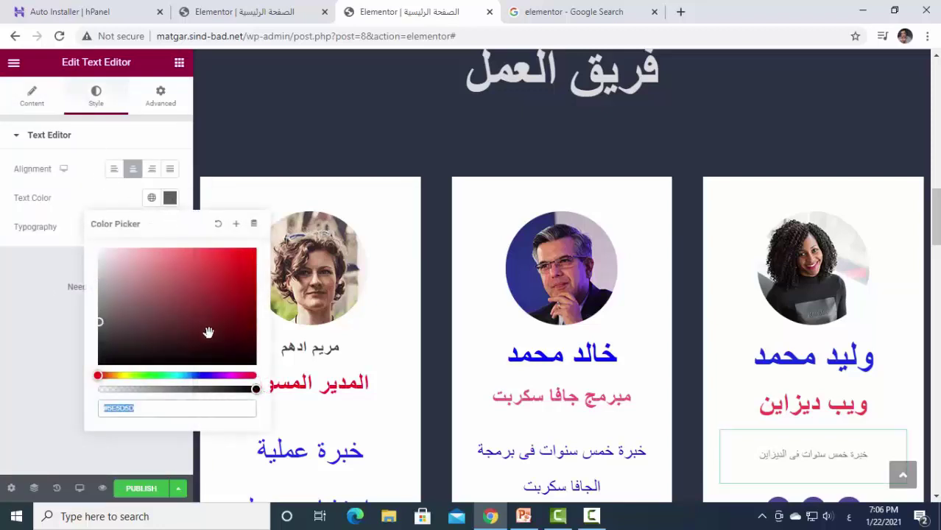
pyautogui.click(200, 375)
pyautogui.moveTo(237, 281); pyautogui.dragTo(248, 255)
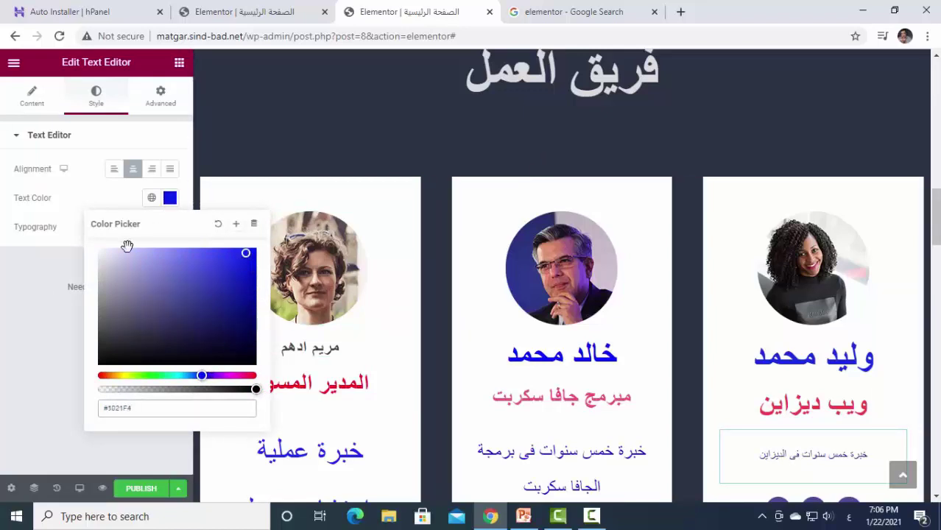
pyautogui.click(85, 208)
pyautogui.click(169, 229)
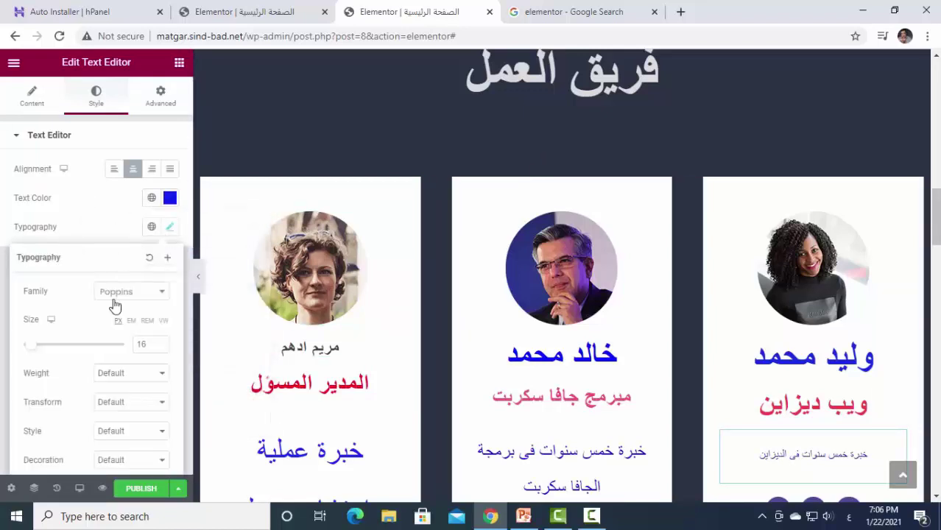
pyautogui.moveTo(37, 349); pyautogui.dragTo(54, 346)
# Replace the left team card's photo with teacher3.jpg.
pyautogui.click(266, 147)
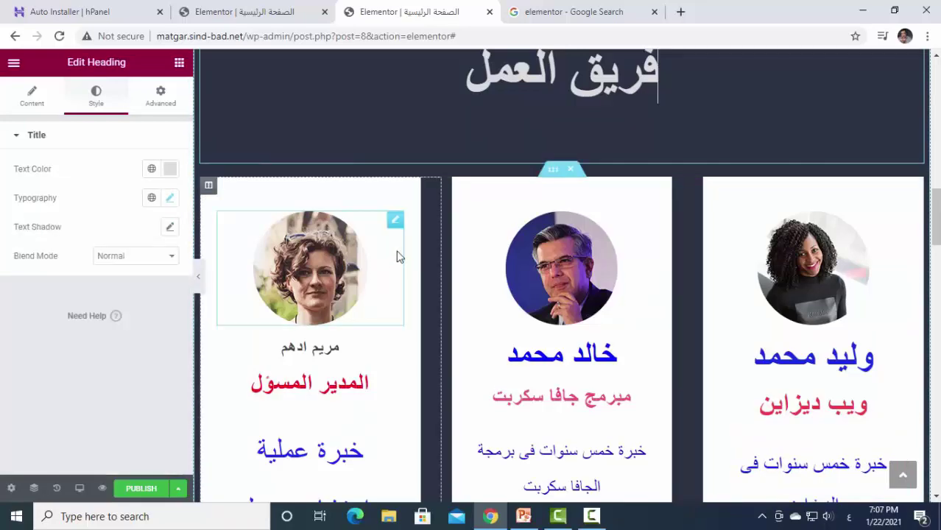
pyautogui.scroll(-4, 397, 259)
pyautogui.scroll(2, 710, 326)
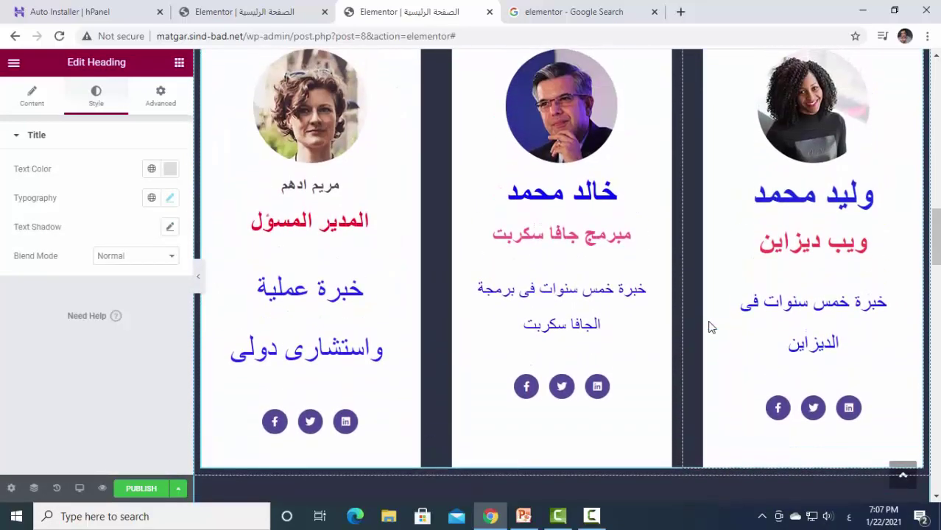
pyautogui.scroll(1, 710, 326)
pyautogui.click(335, 193)
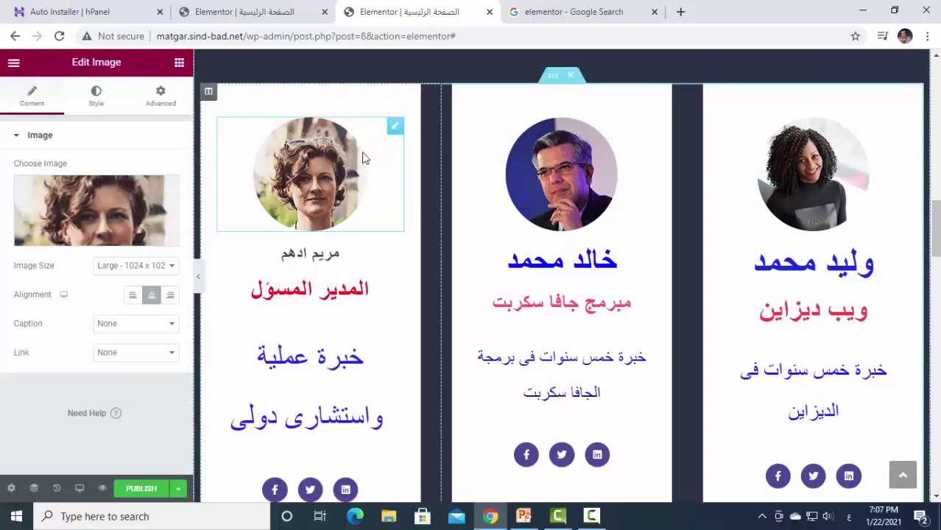
pyautogui.click(393, 129)
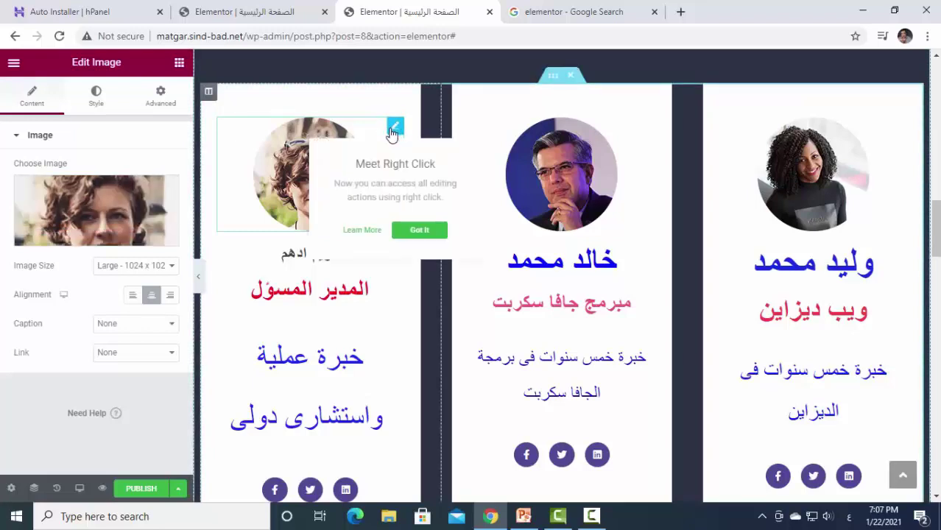
pyautogui.click(90, 235)
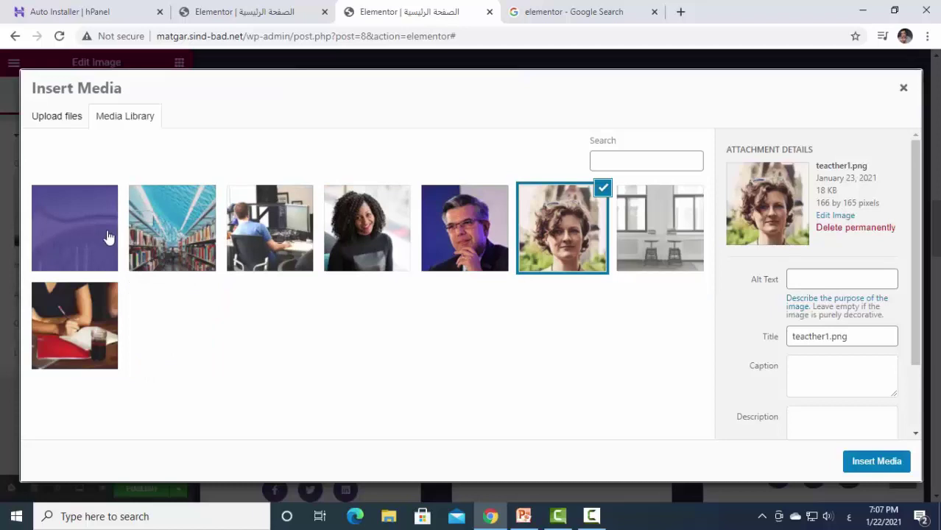
pyautogui.click(351, 237)
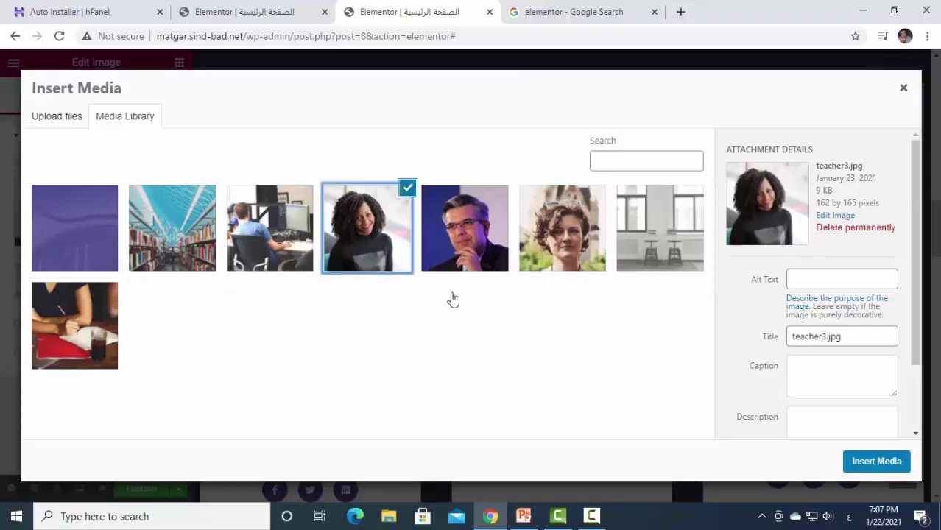
pyautogui.click(867, 465)
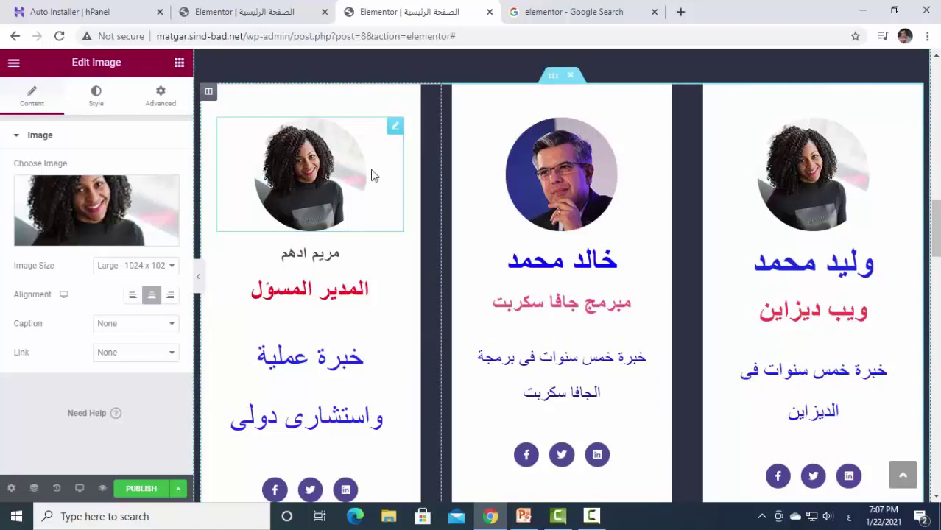
# Replace the middle team card's photo with study-box_1.jpg.
pyautogui.click(648, 127)
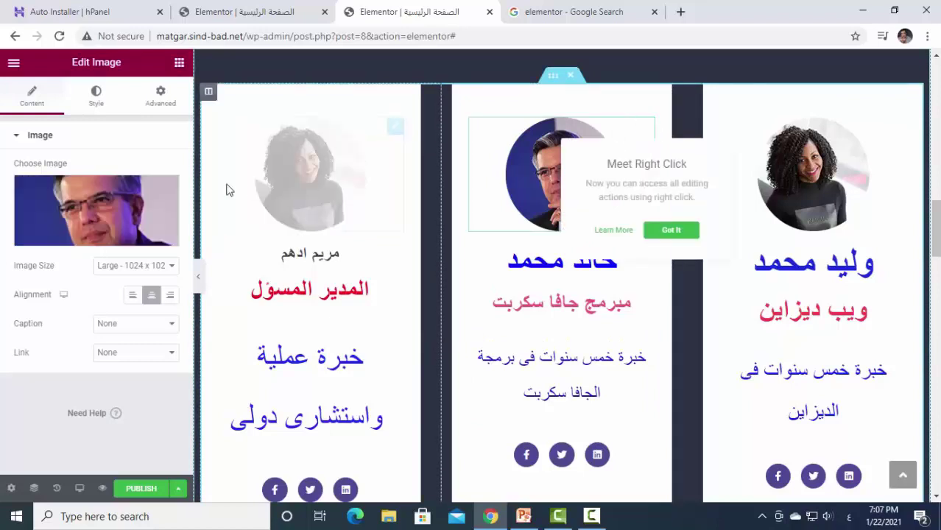
pyautogui.click(83, 237)
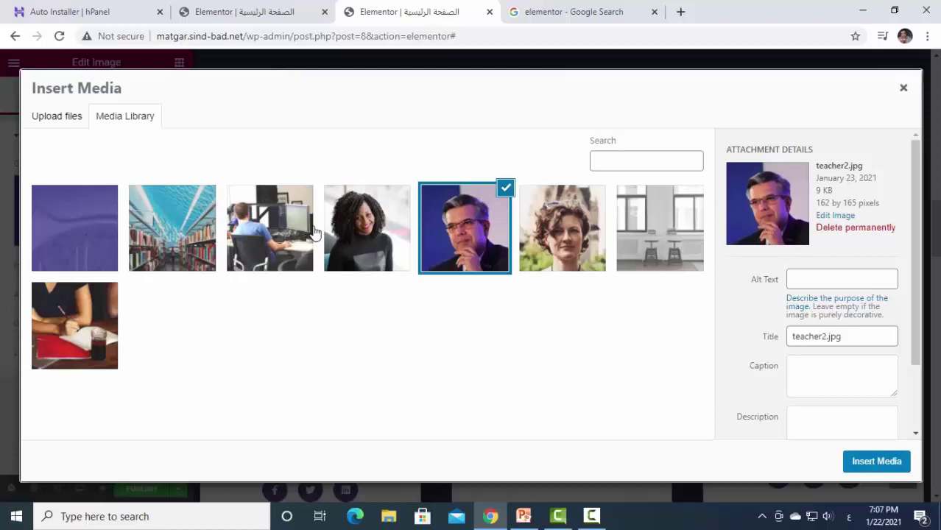
pyautogui.click(280, 232)
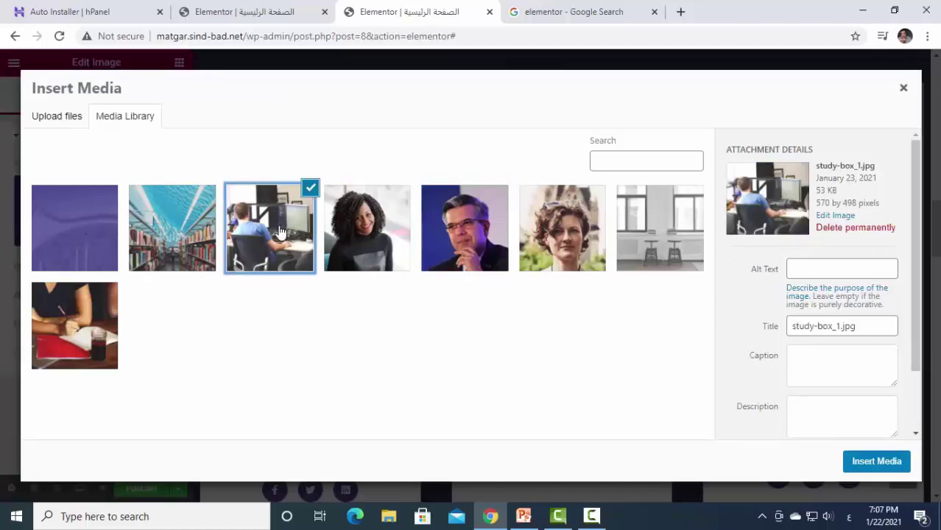
pyautogui.click(877, 462)
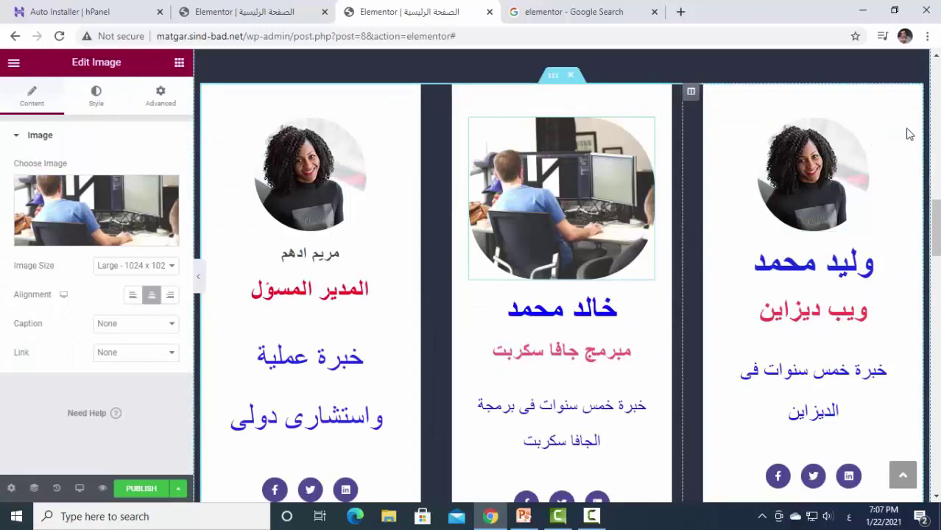
# Replace the right team card's photo with teacther1.png.
pyautogui.click(839, 169)
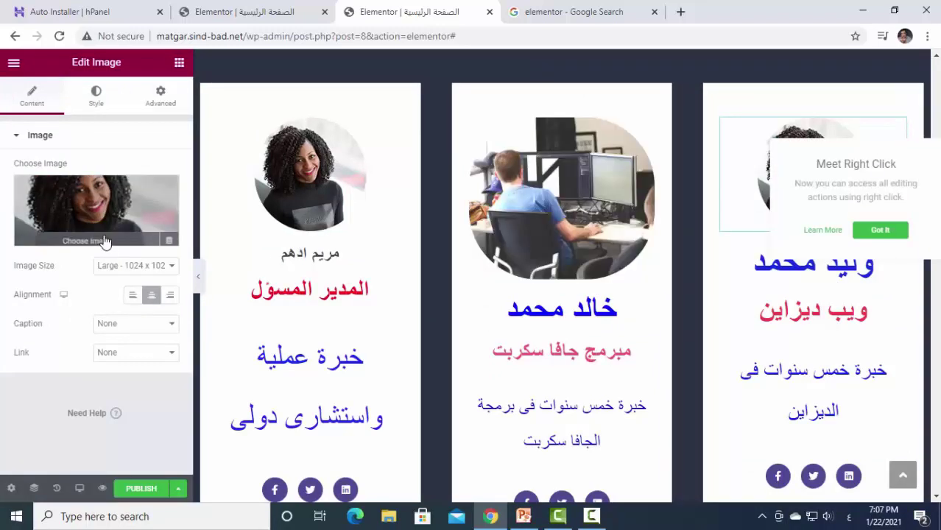
pyautogui.click(102, 239)
pyautogui.click(563, 242)
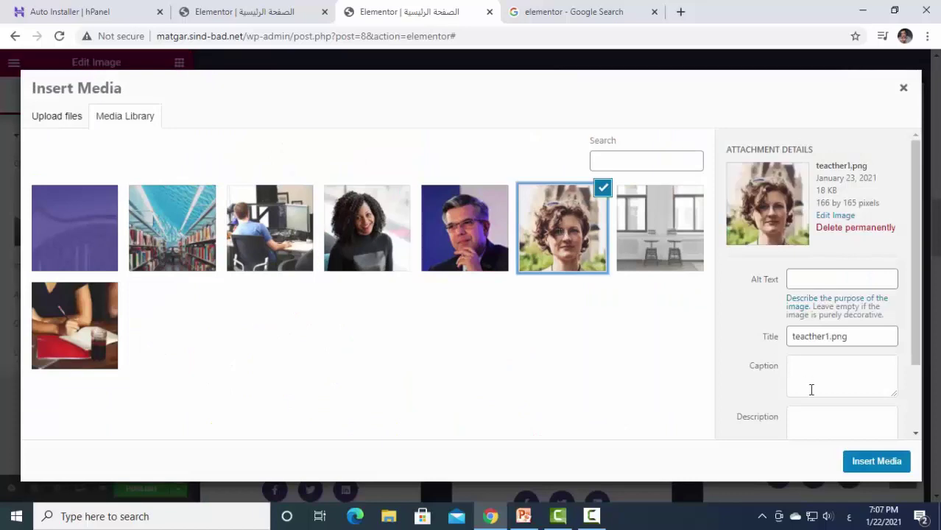
pyautogui.click(865, 466)
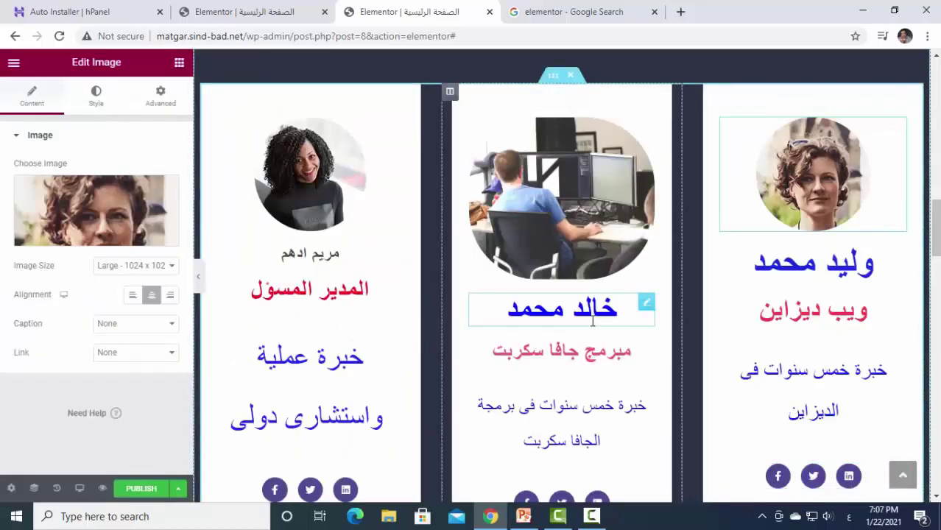
pyautogui.scroll(15, 589, 309)
pyautogui.scroll(-6, 243, 411)
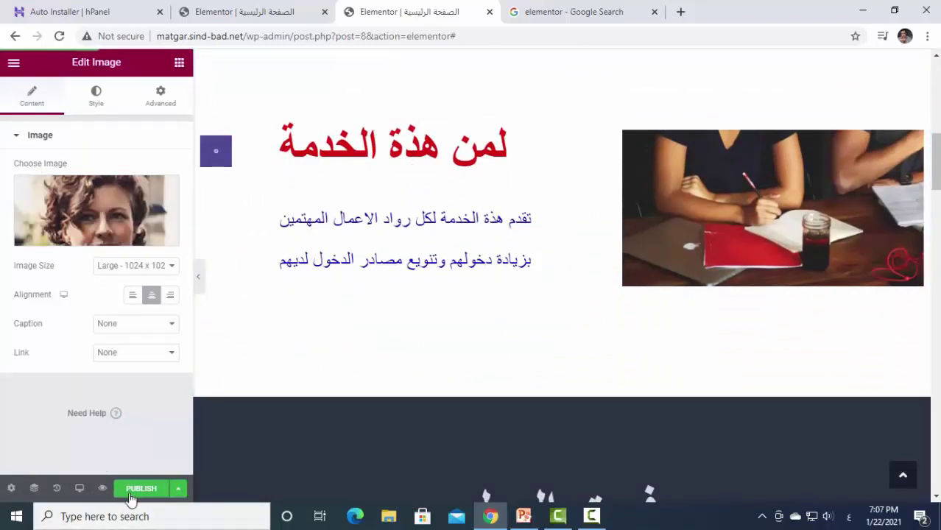
# Preview the page changes, reload the preview and scroll down from the video hero.
pyautogui.click(103, 489)
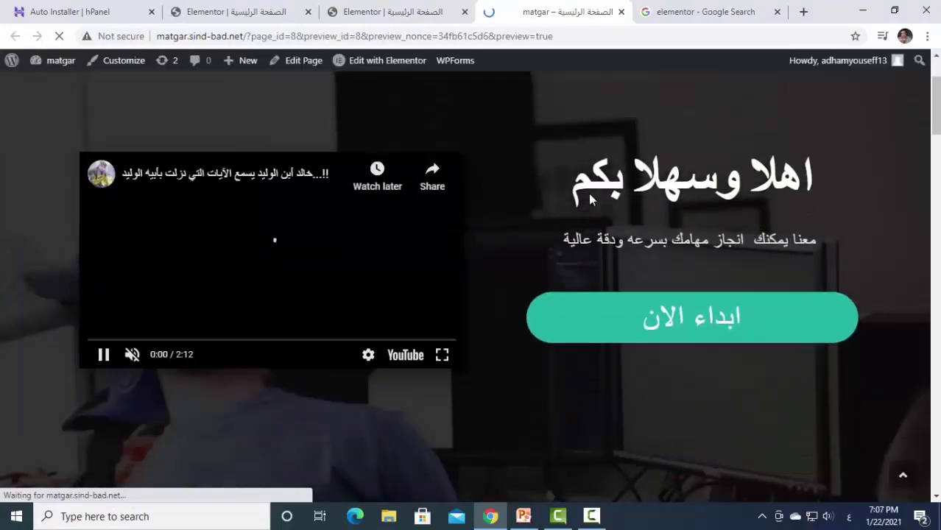
pyautogui.scroll(-3, 563, 279)
pyautogui.scroll(-3, 563, 279)
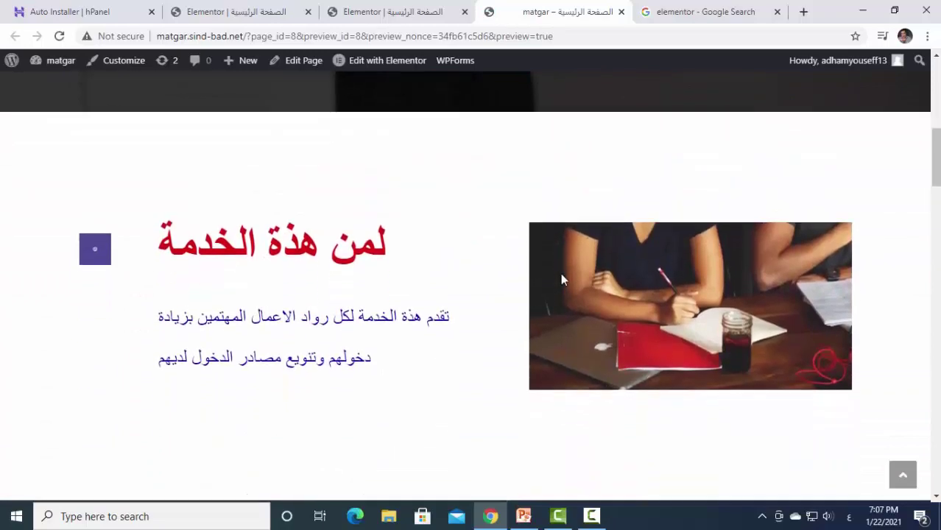
pyautogui.scroll(-8, 684, 265)
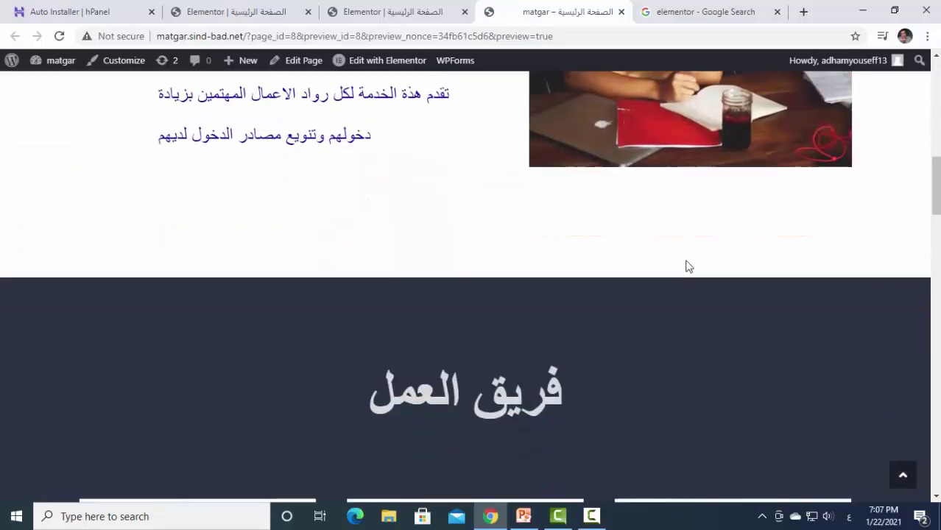
pyautogui.press('F5')
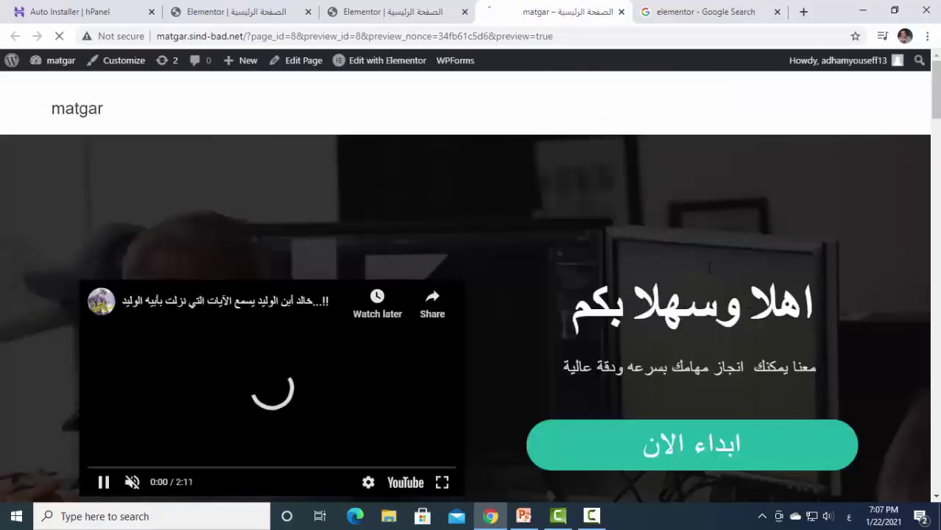
pyautogui.scroll(-10, 707, 269)
pyautogui.scroll(-10, 708, 274)
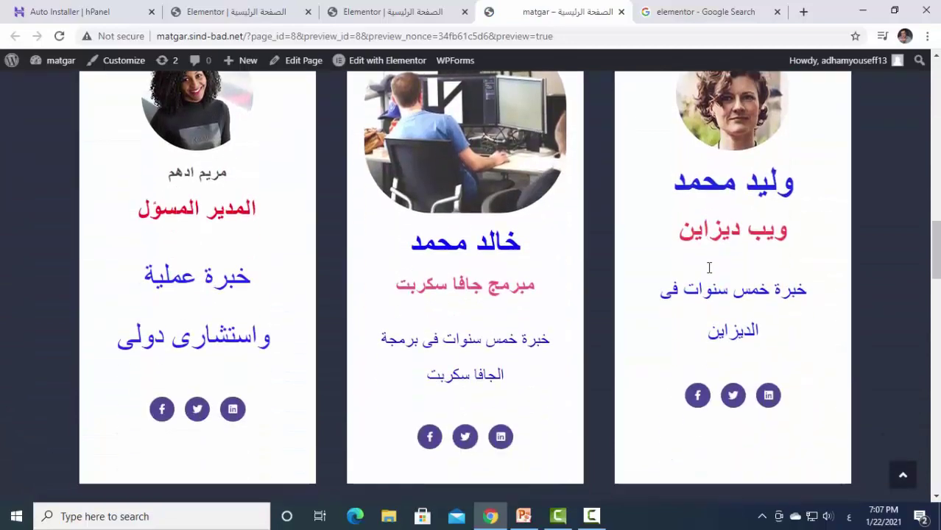
pyautogui.scroll(-12, 708, 273)
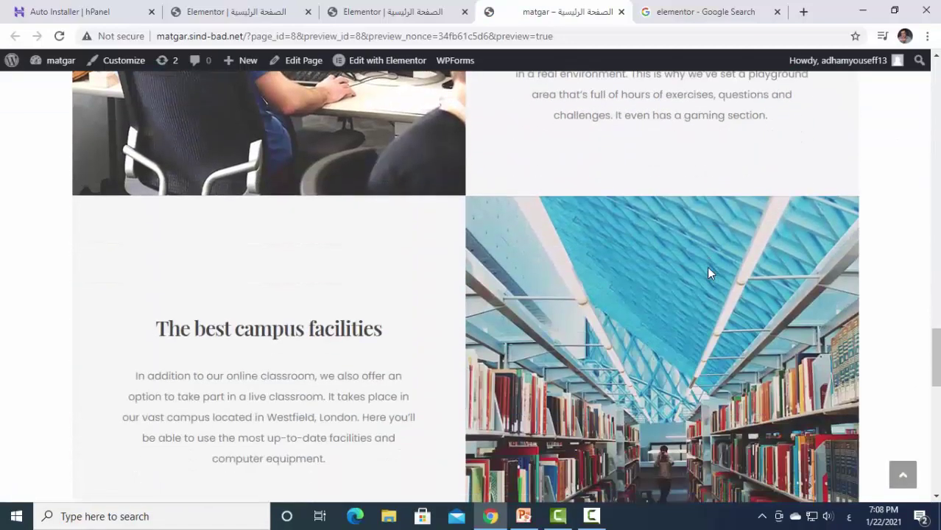
# Scroll back through the previewed sections, then close the preview tab.
pyautogui.scroll(20, 708, 273)
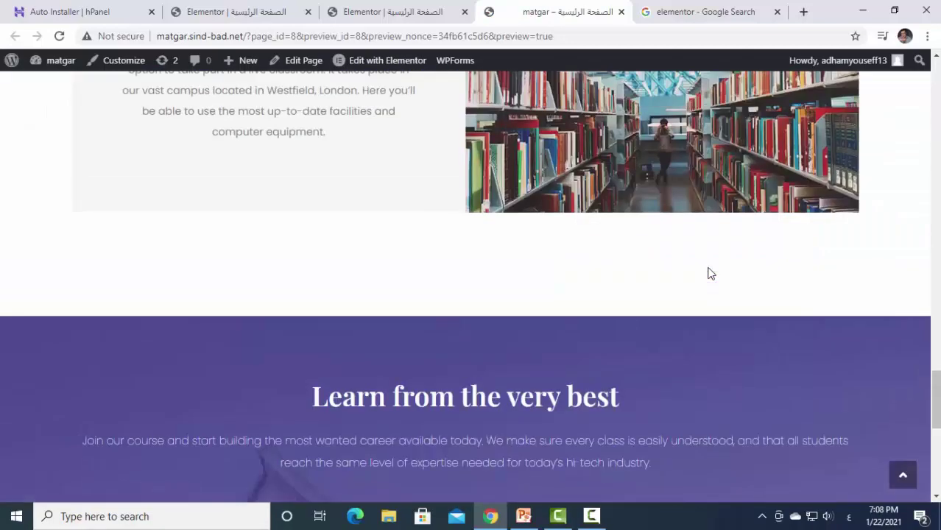
pyautogui.scroll(-12, 708, 274)
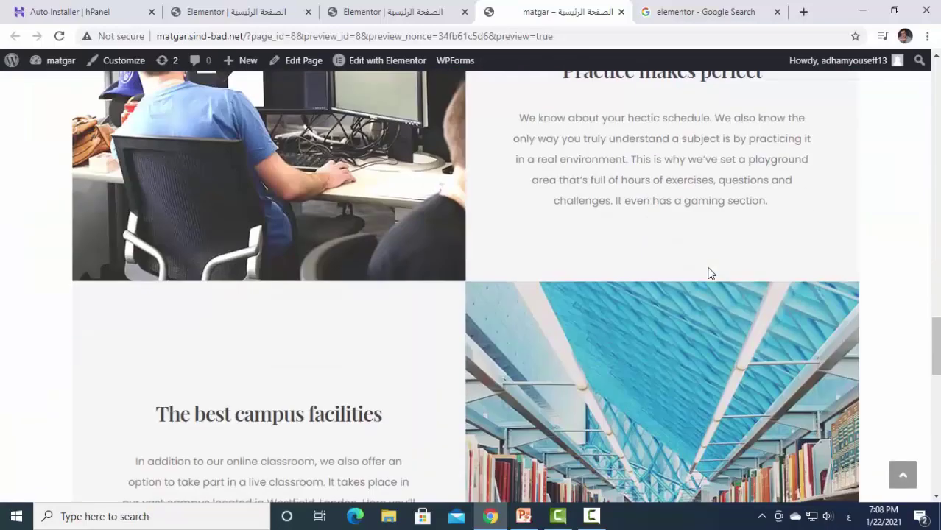
pyautogui.scroll(3, 708, 273)
pyautogui.scroll(10, 708, 274)
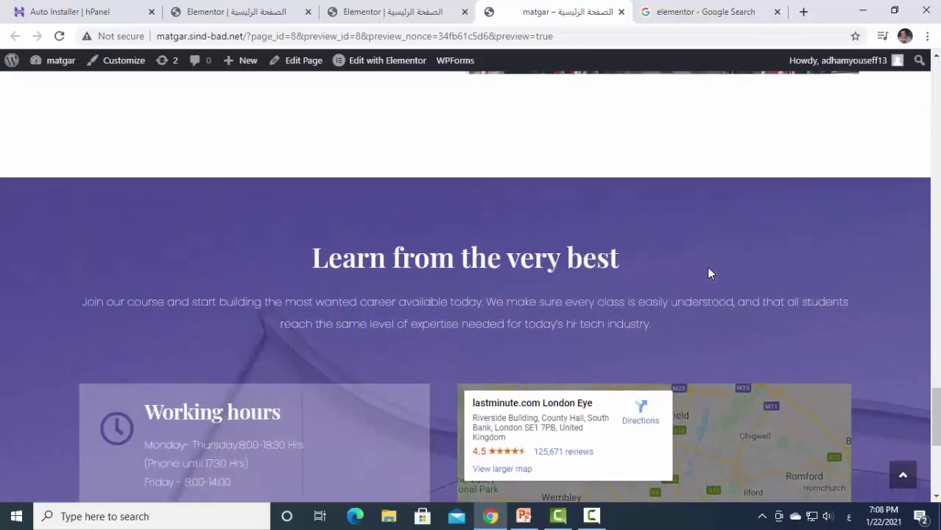
pyautogui.scroll(5, 708, 273)
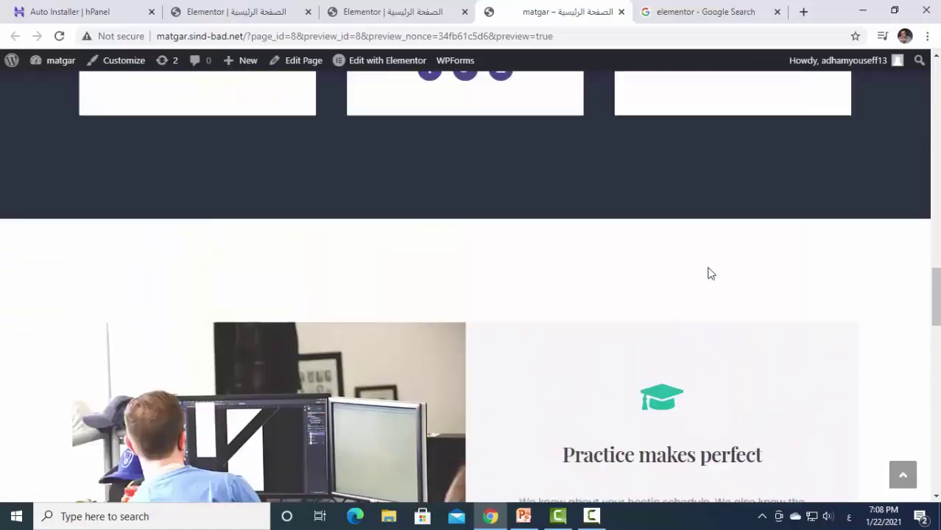
pyautogui.scroll(-3, 594, 418)
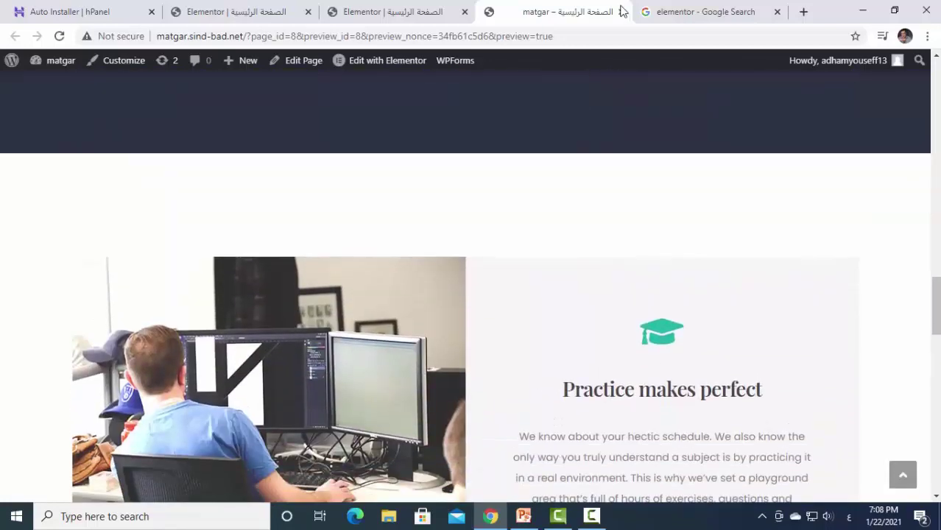
pyautogui.click(622, 12)
# Delete the Practice makes perfect section.
pyautogui.scroll(-6, 501, 368)
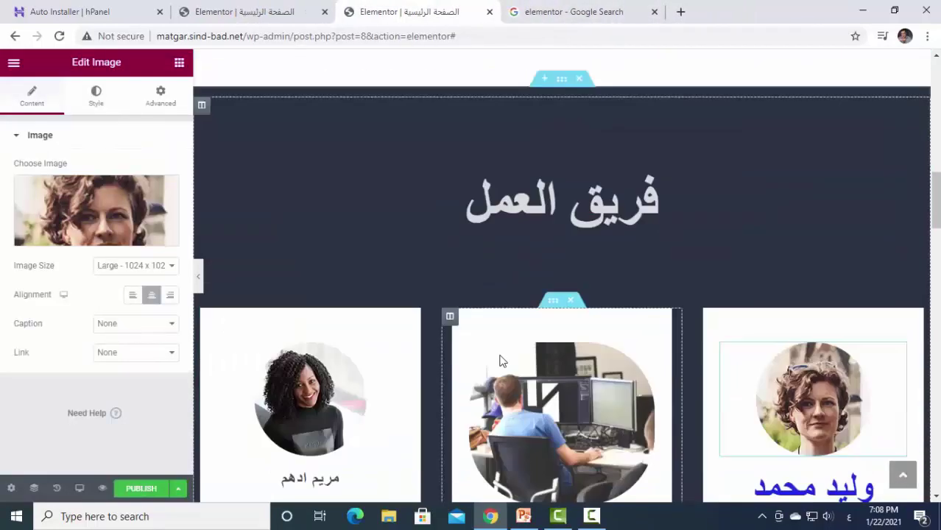
pyautogui.scroll(-8, 500, 351)
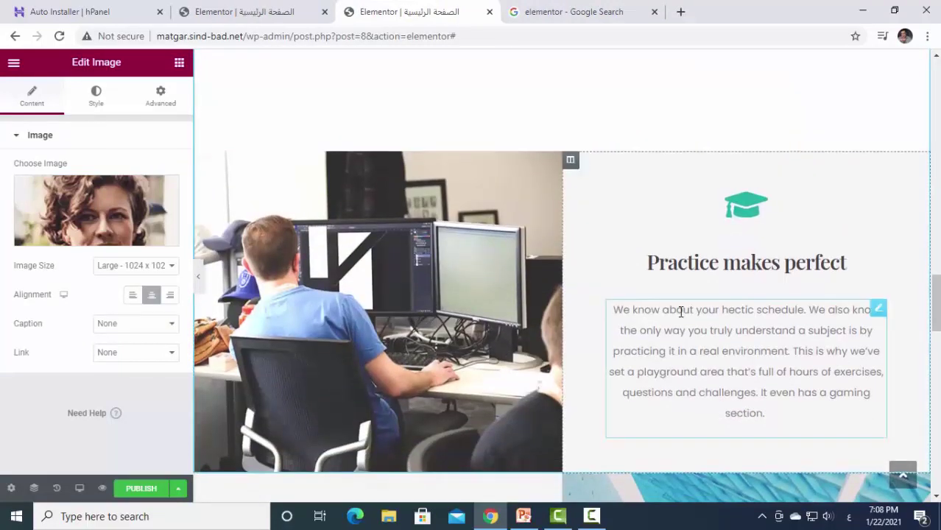
pyautogui.scroll(2, 578, 241)
pyautogui.click(558, 182)
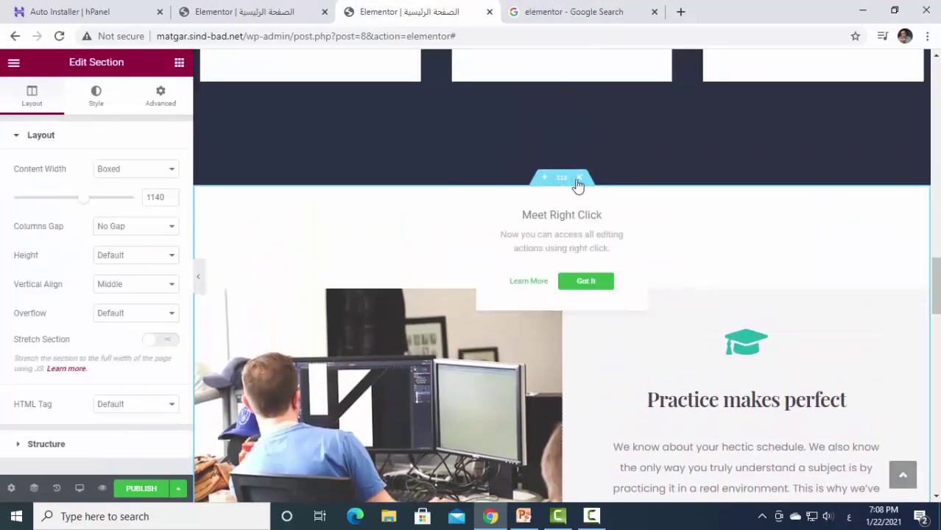
pyautogui.click(579, 180)
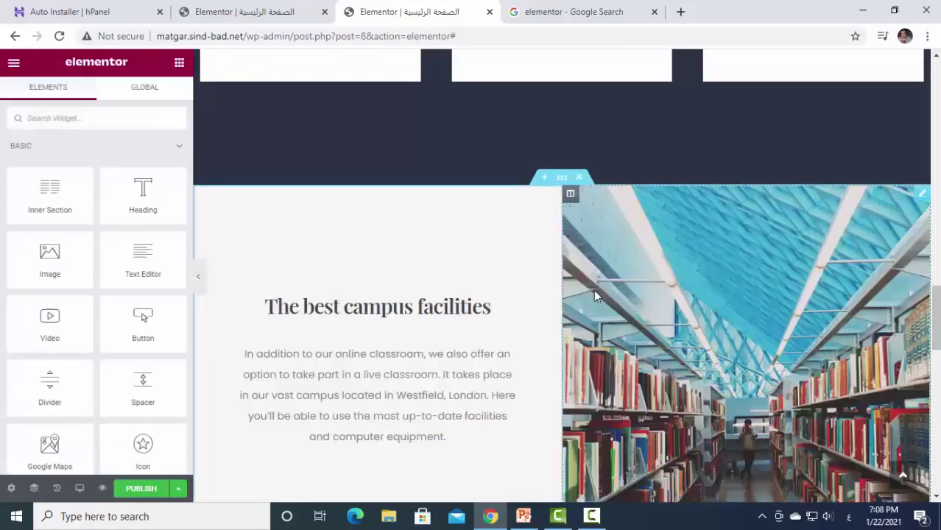
# Delete The best campus facilities section.
pyautogui.scroll(5, 593, 289)
pyautogui.scroll(-5, 593, 277)
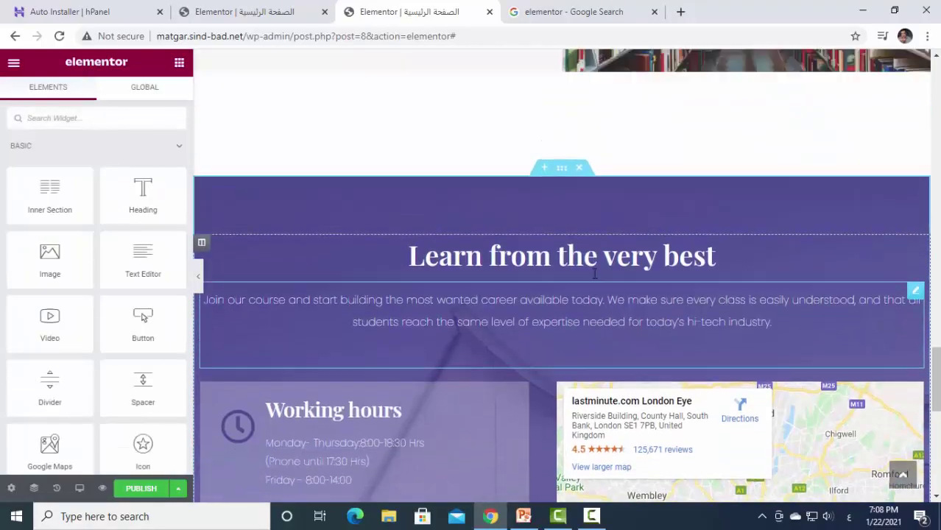
pyautogui.scroll(4, 595, 278)
pyautogui.scroll(-3, 586, 301)
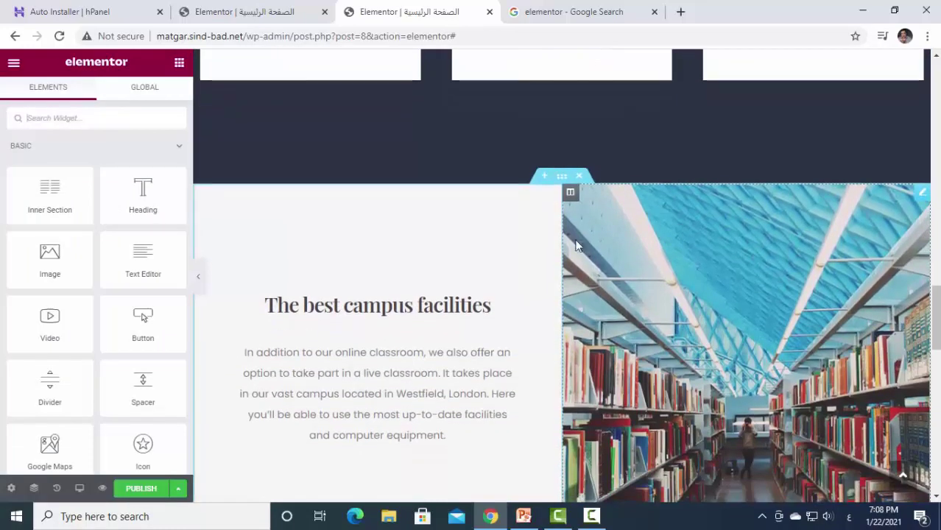
pyautogui.click(578, 175)
pyautogui.scroll(-4, 602, 265)
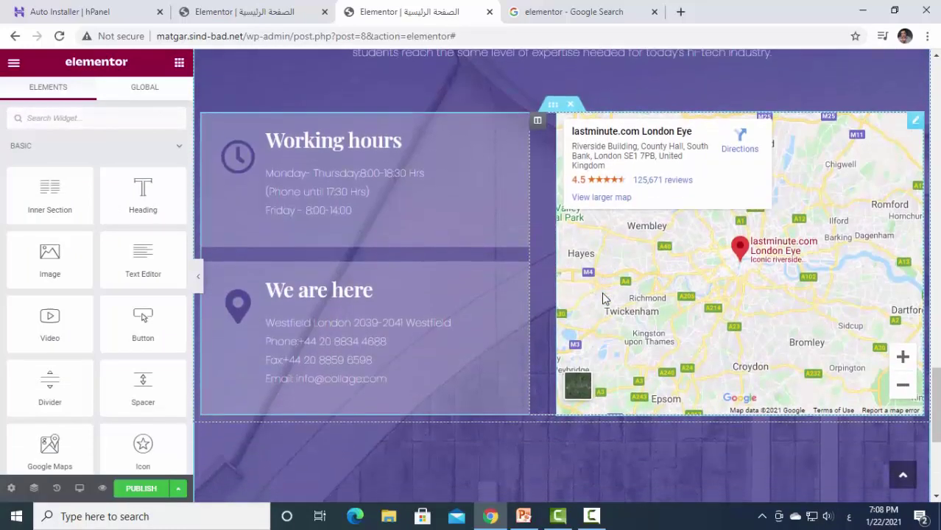
pyautogui.scroll(6, 581, 294)
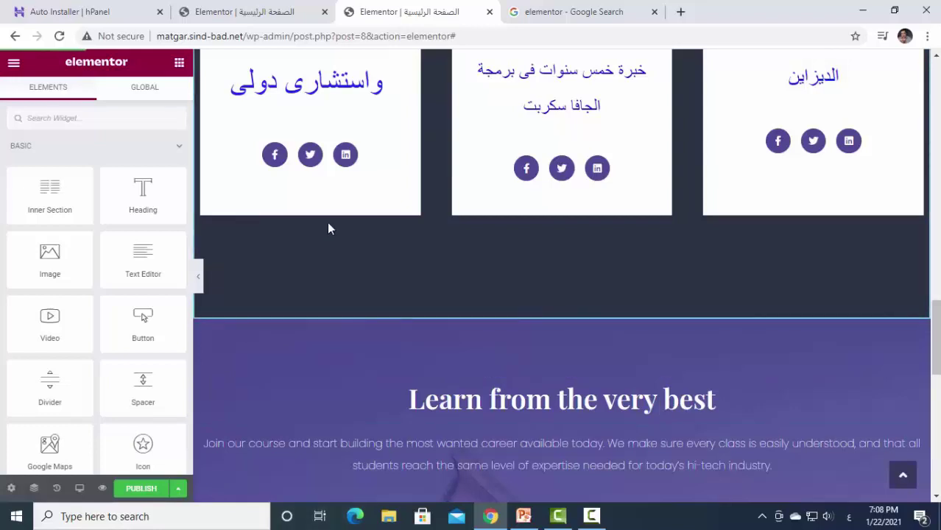
# Preview the updated page and confirm 'Learn from the very best' now follows the team cards.
pyautogui.click(102, 491)
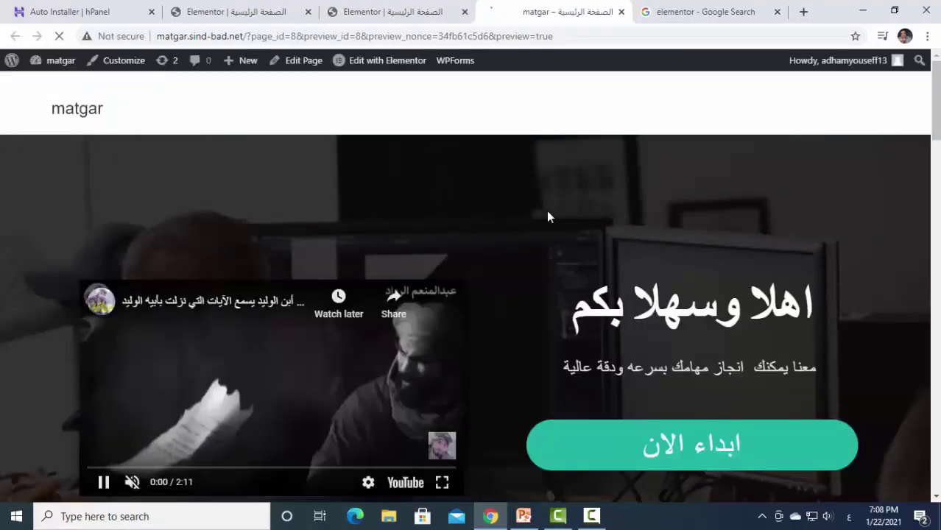
pyautogui.scroll(-2, 647, 232)
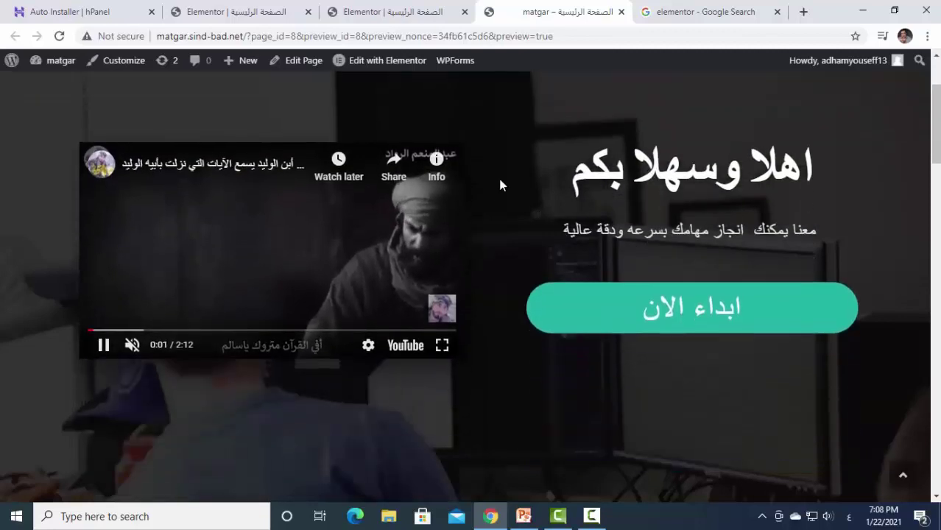
pyautogui.scroll(-5, 530, 196)
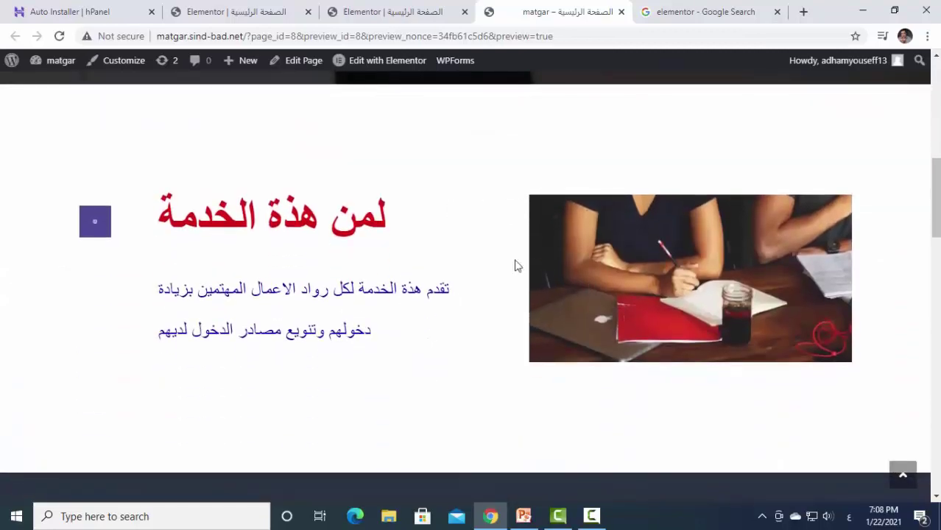
pyautogui.scroll(-9, 613, 267)
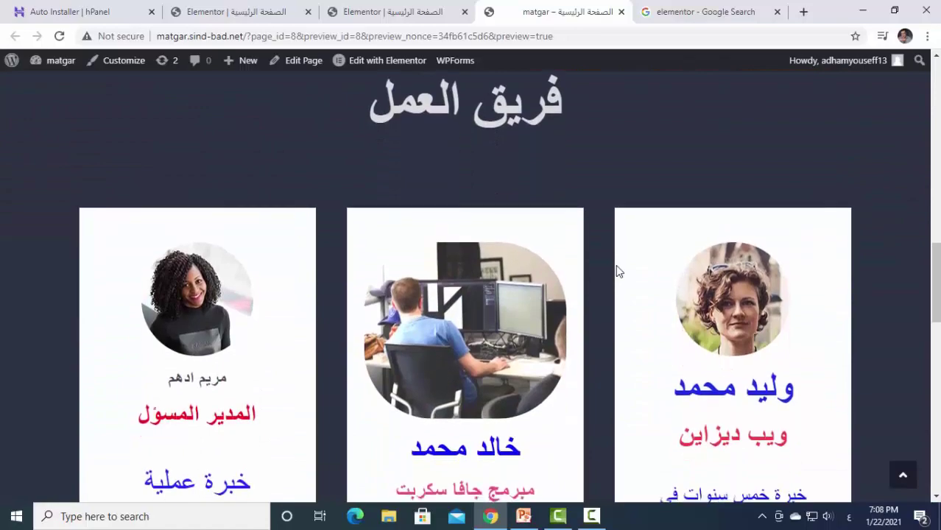
pyautogui.scroll(-11, 617, 271)
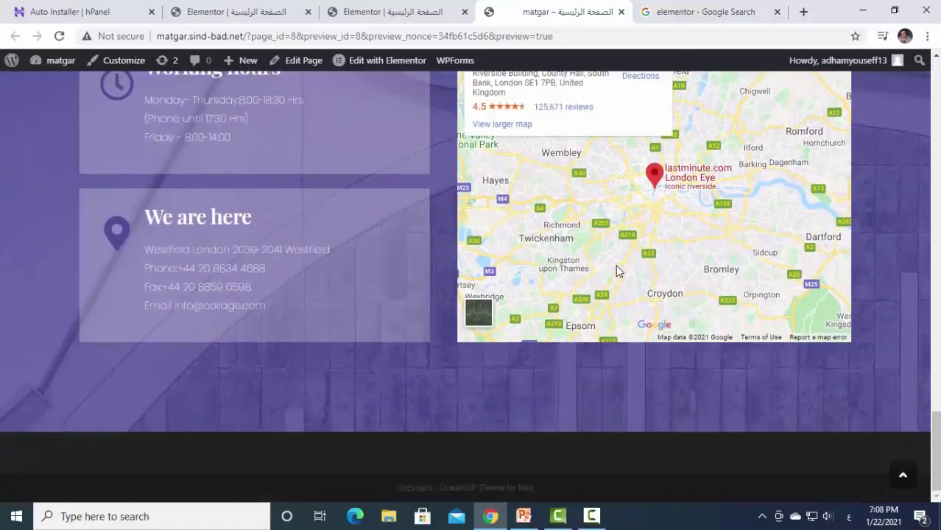
pyautogui.scroll(2, 617, 271)
pyautogui.scroll(18, 617, 271)
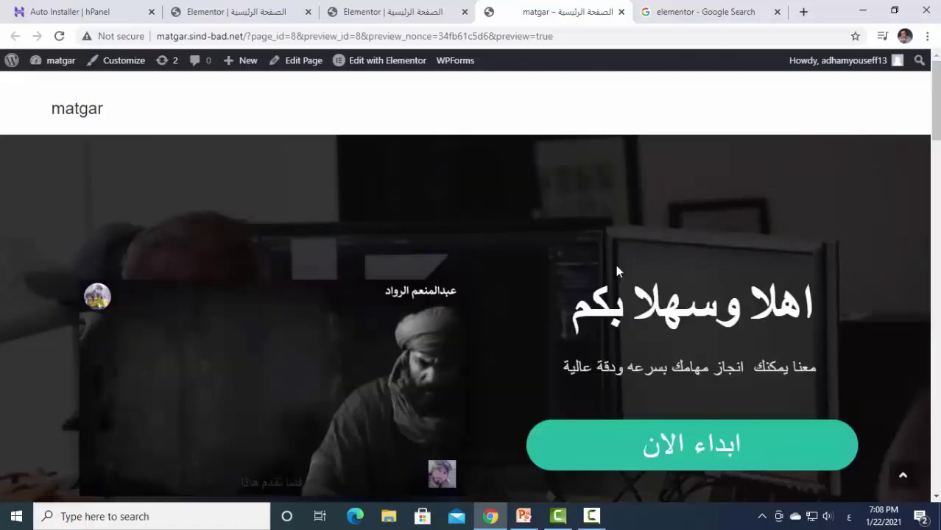
pyautogui.scroll(-5, 616, 266)
pyautogui.scroll(-10, 617, 271)
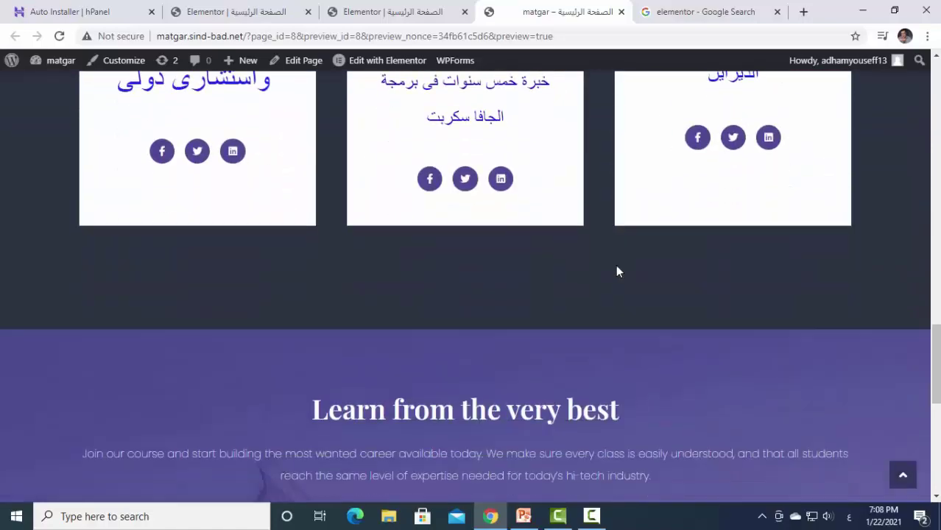
pyautogui.scroll(8, 616, 271)
pyautogui.scroll(-3, 617, 271)
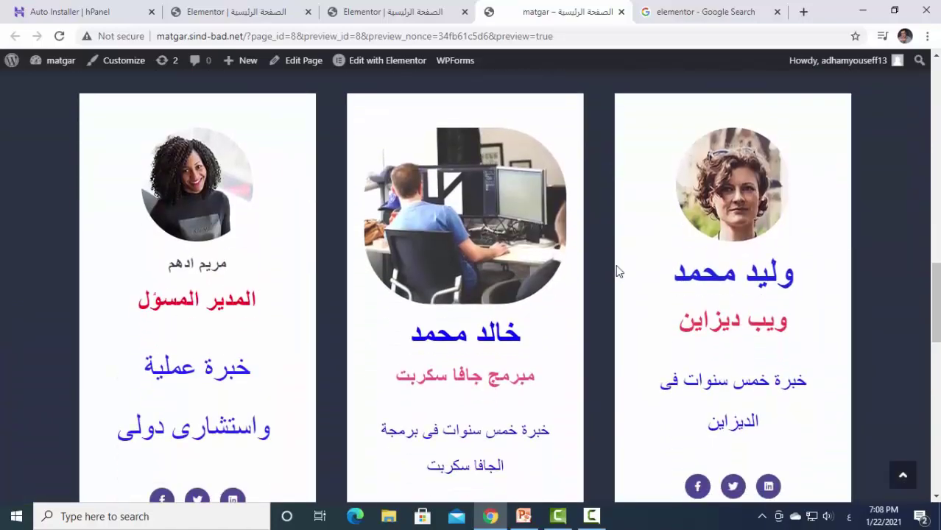
pyautogui.scroll(-3, 617, 270)
pyautogui.scroll(20, 615, 269)
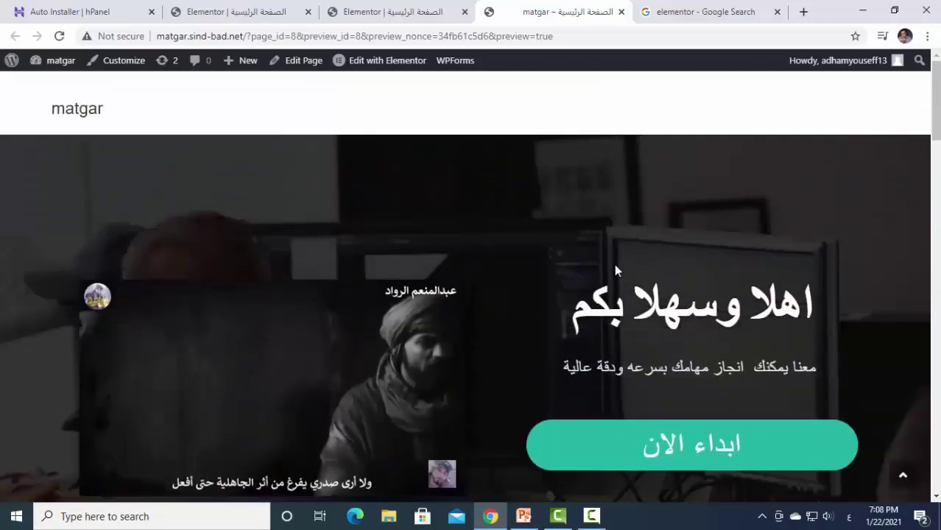
pyautogui.click(409, 13)
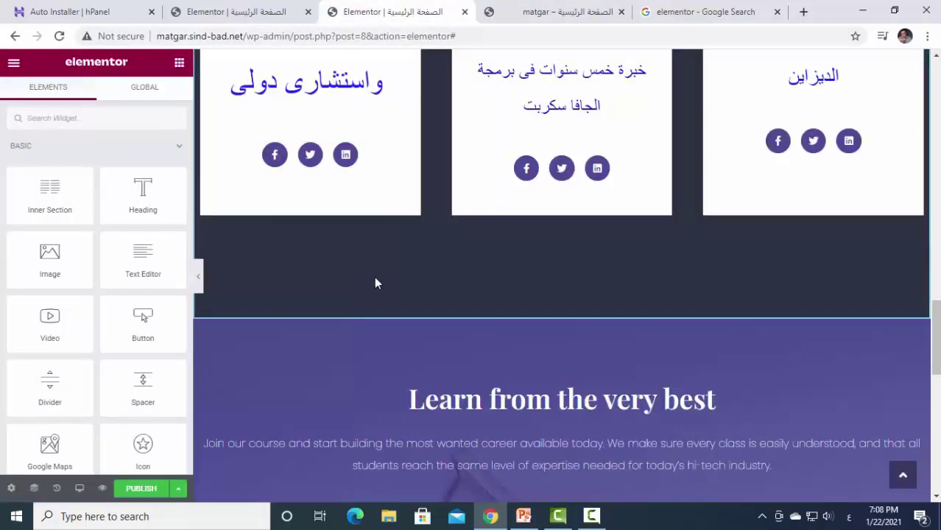
pyautogui.scroll(10, 376, 283)
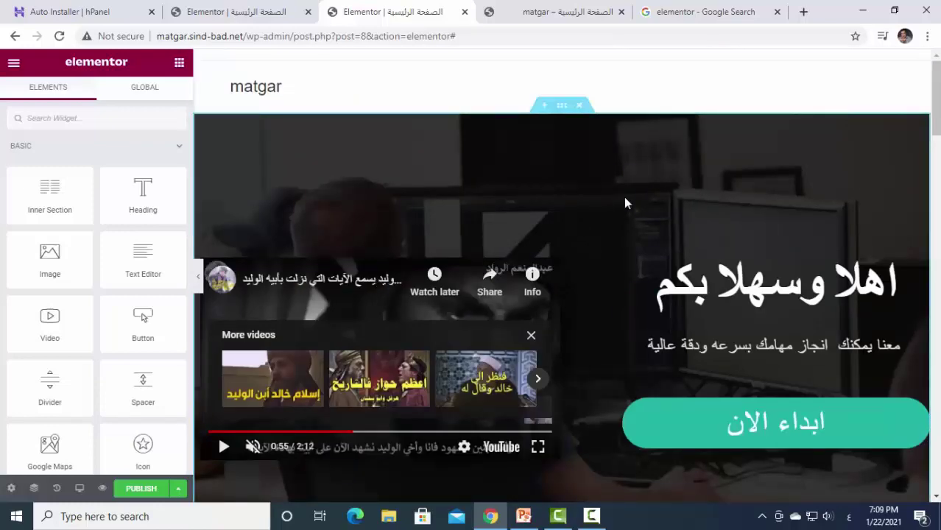
pyautogui.click(199, 280)
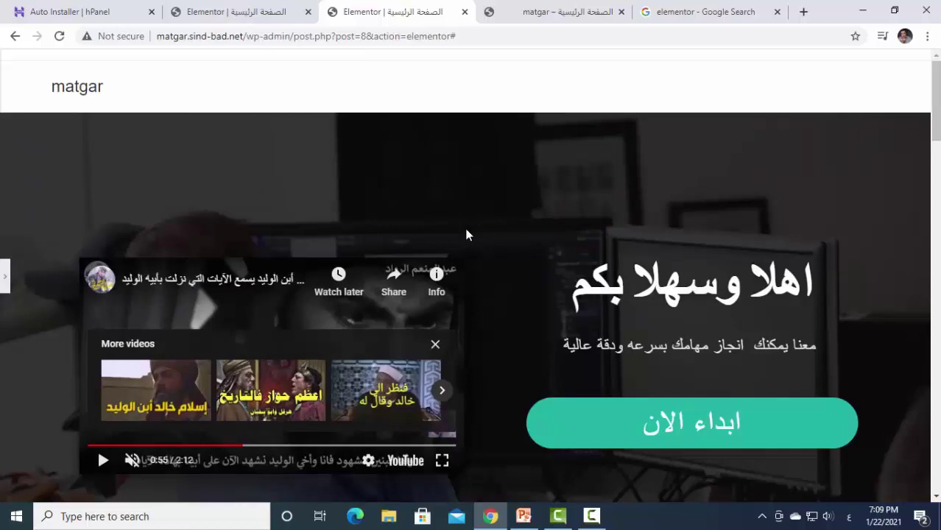
pyautogui.scroll(-7, 466, 234)
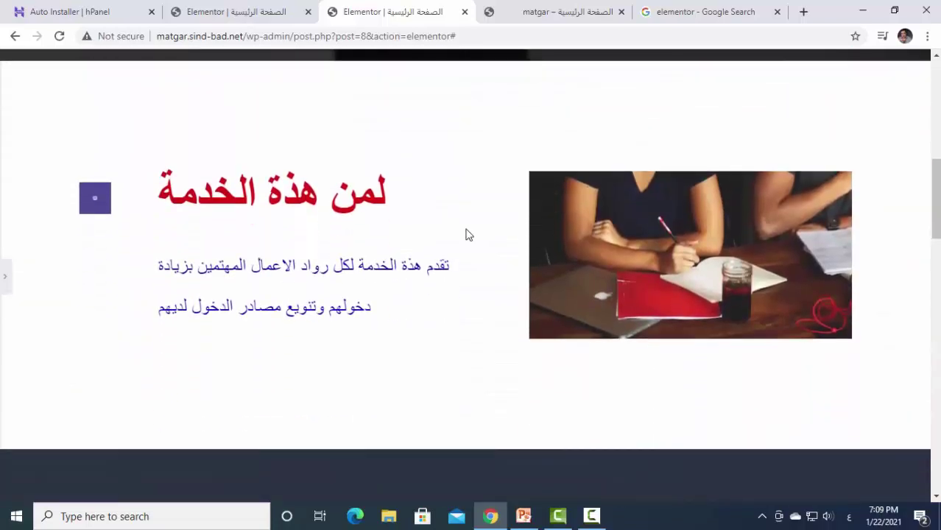
pyautogui.scroll(-1, 466, 235)
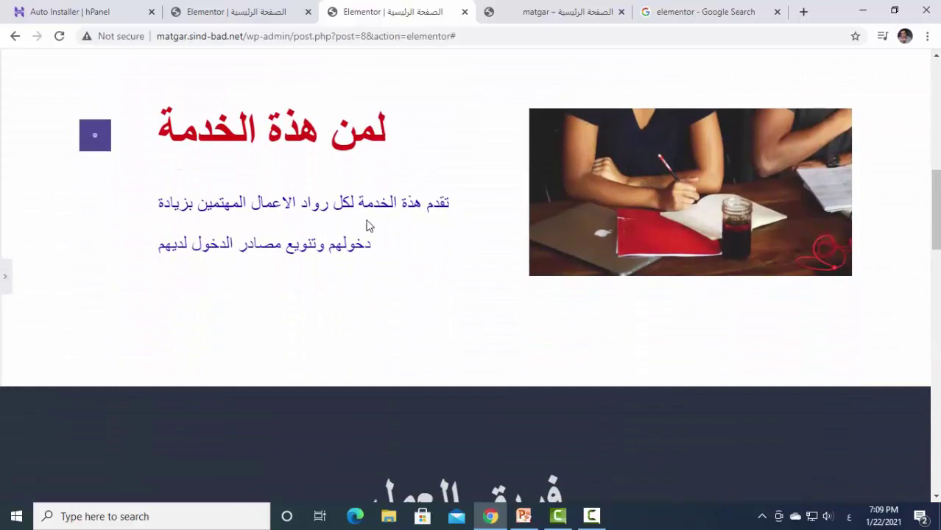
pyautogui.scroll(-8, 369, 226)
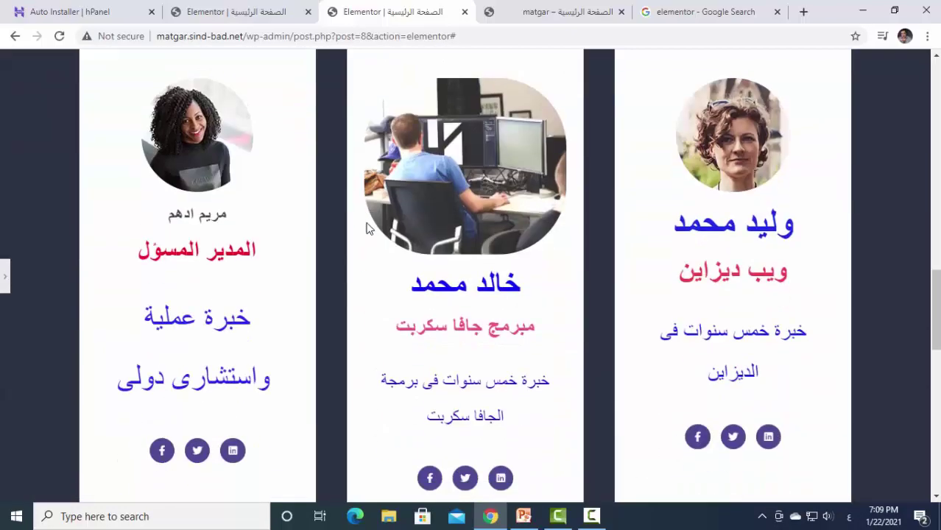
pyautogui.scroll(-1, 369, 228)
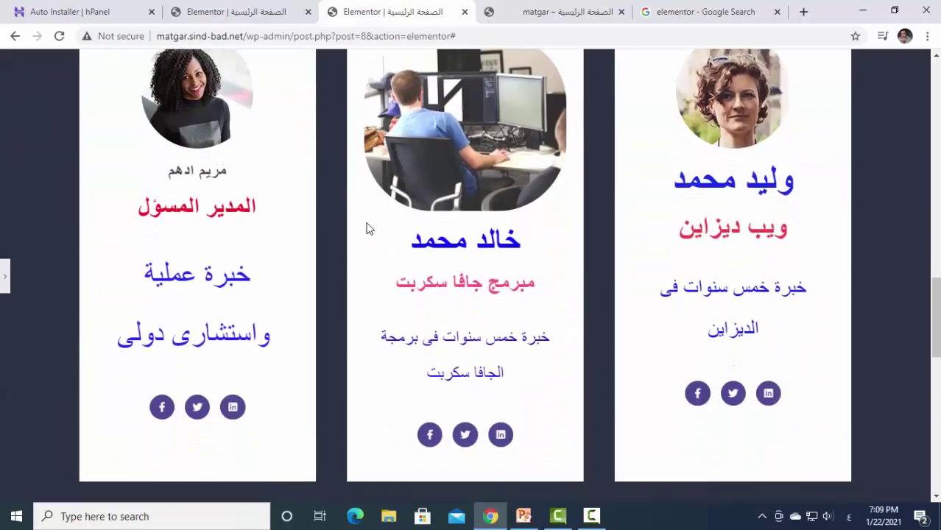
pyautogui.scroll(-10, 368, 229)
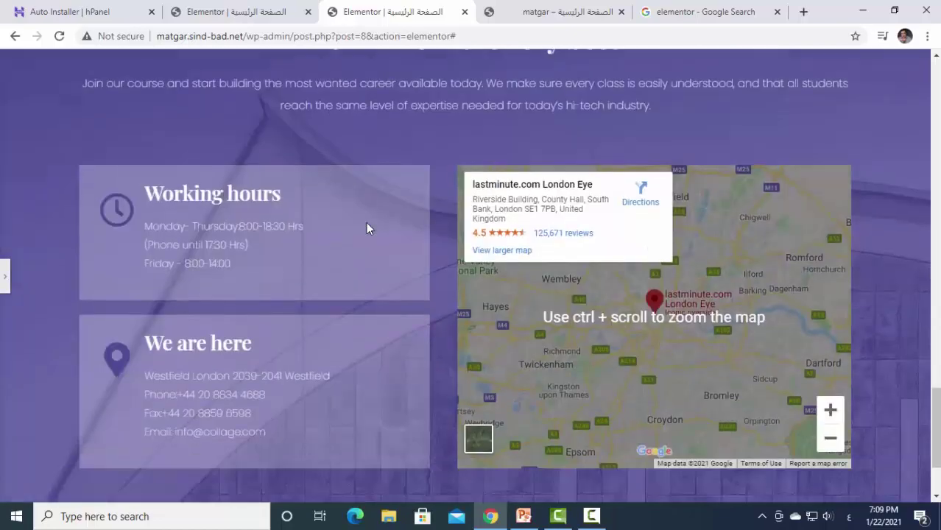
pyautogui.scroll(12, 368, 228)
pyautogui.scroll(12, 366, 222)
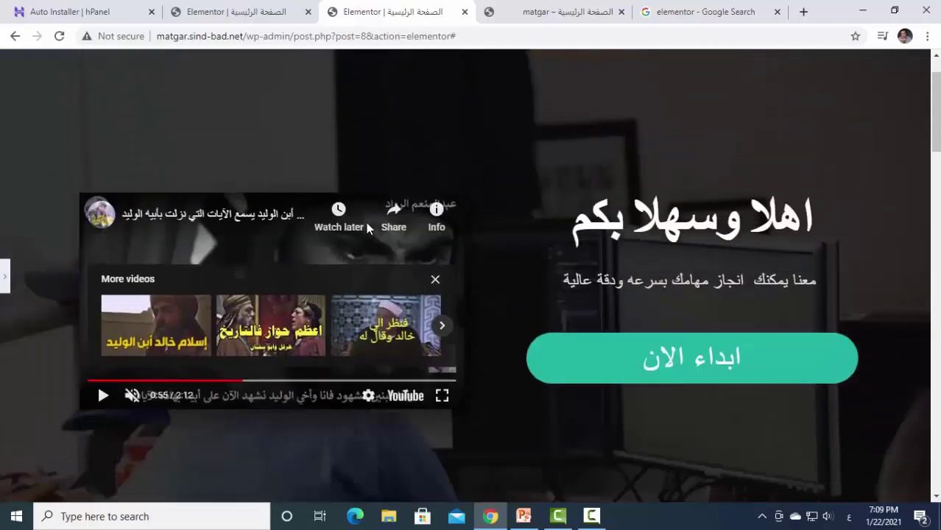
# Save the Arabic landing page as a draft from the PUBLISH save options.
pyautogui.click(5, 276)
pyautogui.scroll(-4, 93, 278)
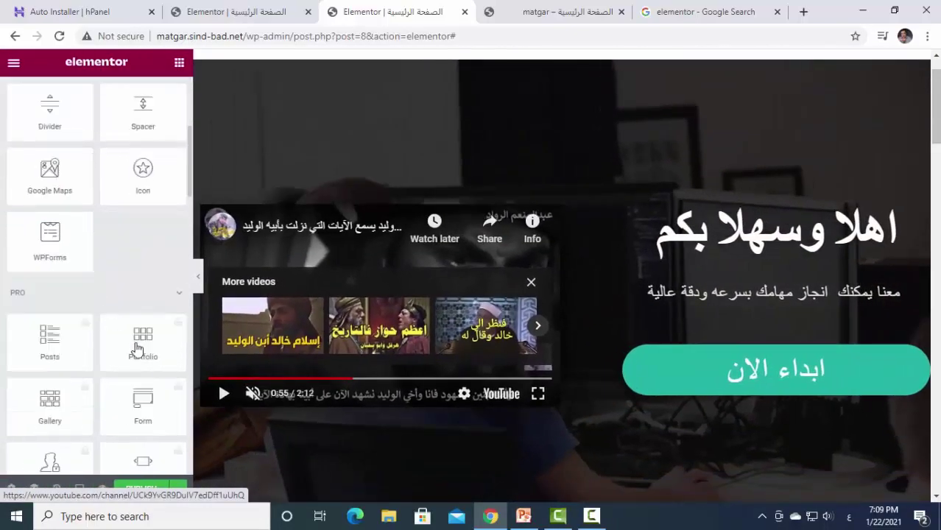
pyautogui.scroll(-2, 269, 299)
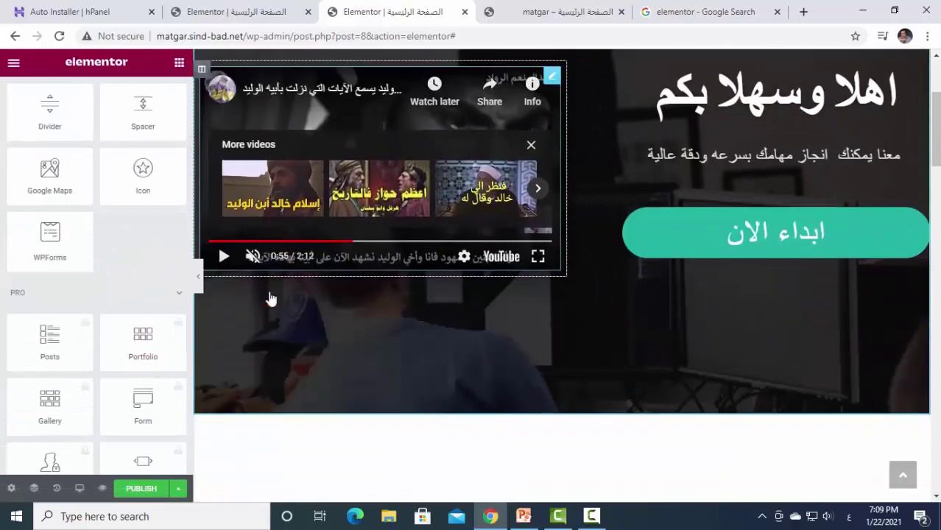
pyautogui.click(137, 491)
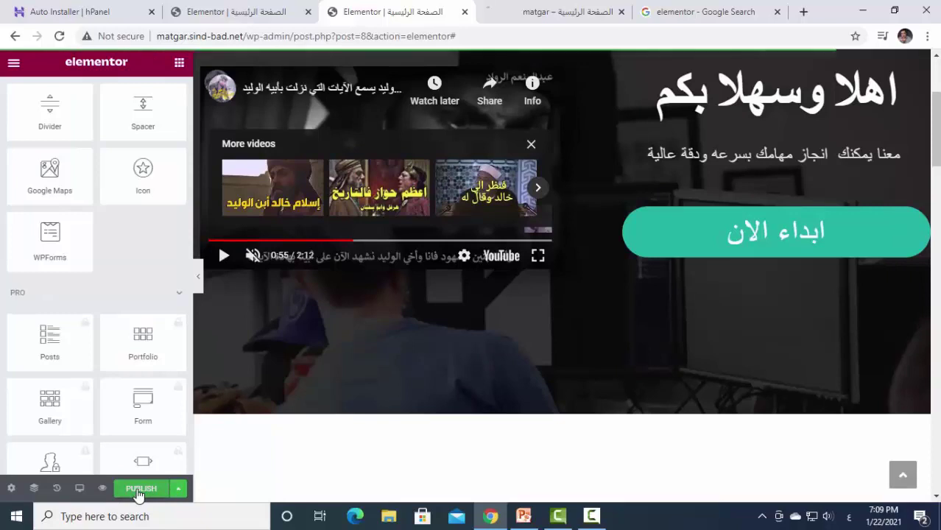
pyautogui.click(178, 491)
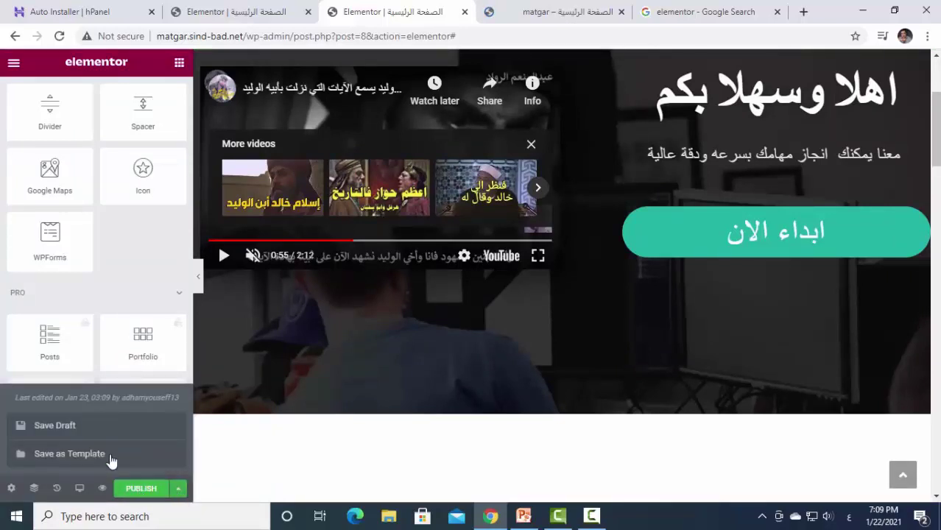
pyautogui.click(55, 425)
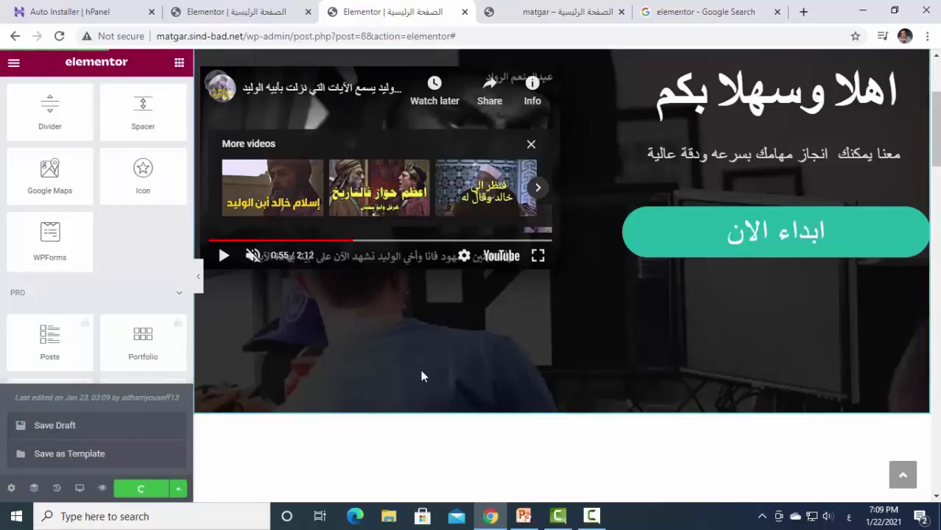
pyautogui.click(221, 11)
# Close the template library, view and reload the live site, then return to Pages.
pyautogui.click(795, 83)
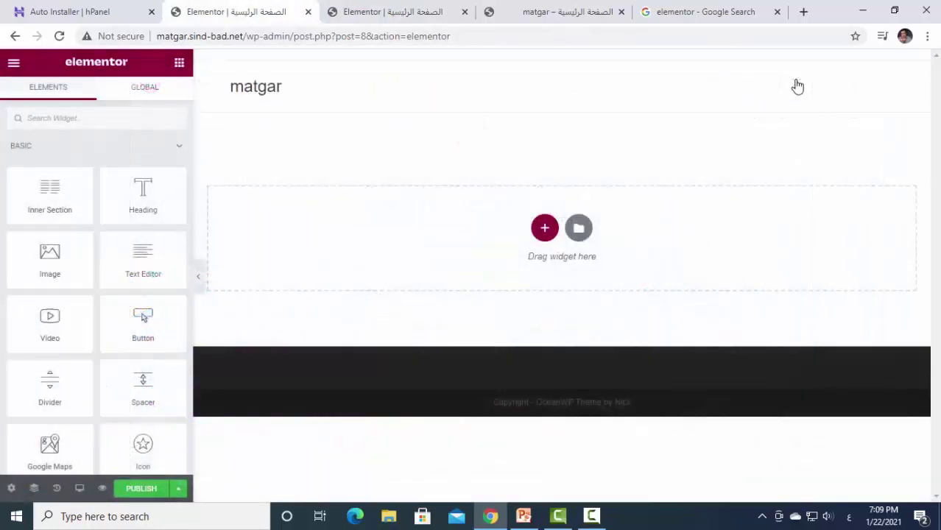
pyautogui.click(13, 37)
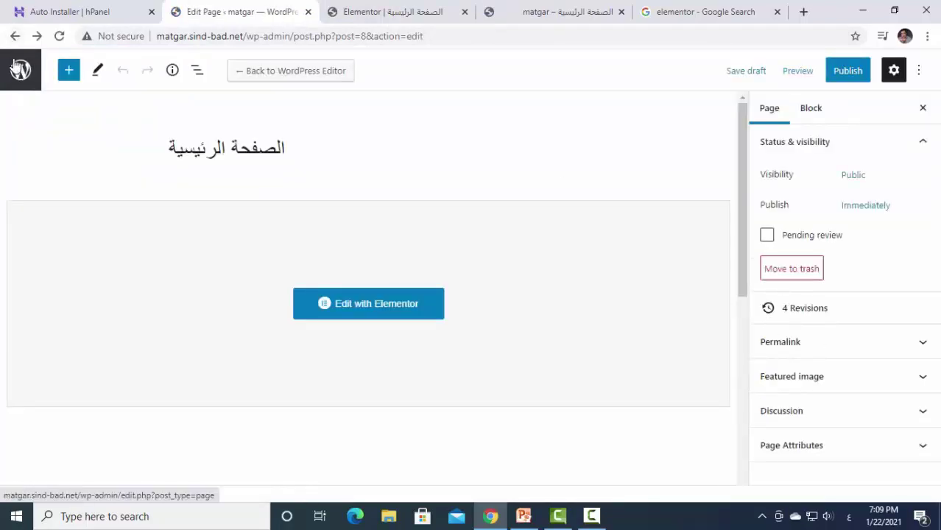
pyautogui.click(19, 35)
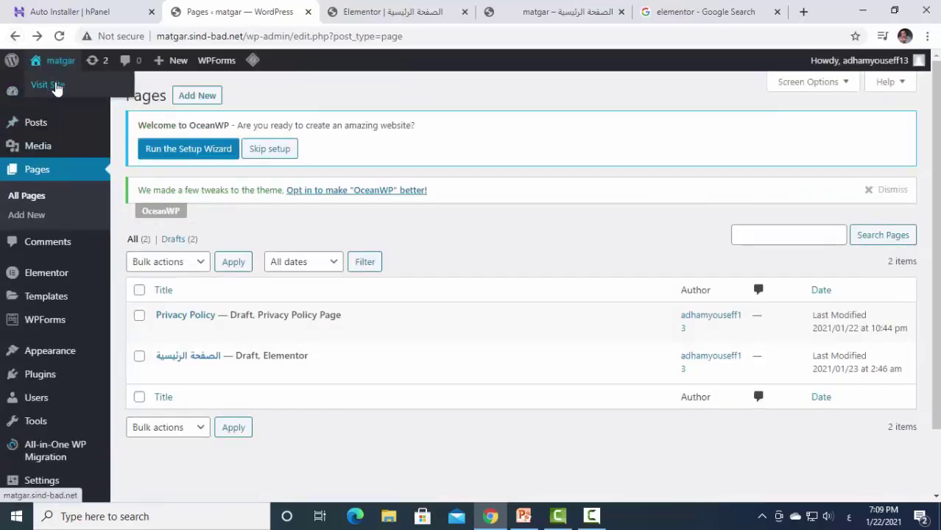
pyautogui.click(56, 86)
pyautogui.click(61, 36)
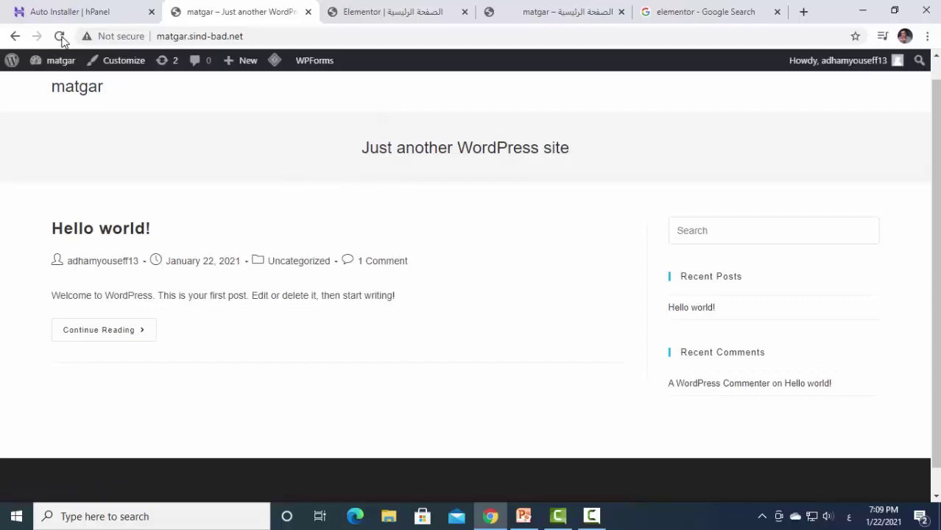
pyautogui.click(14, 37)
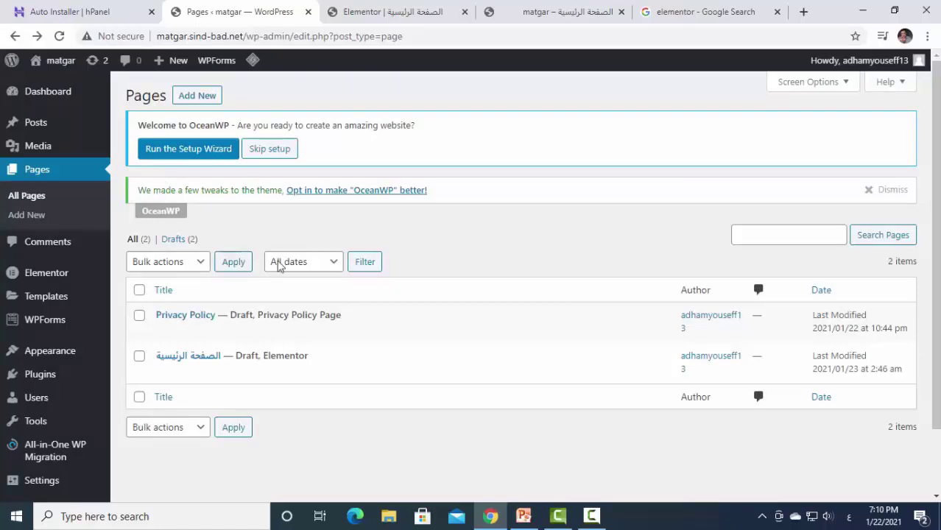
# Return to the Elementor editor showing the الصفحة الرئيسية landing page.
pyautogui.click(404, 11)
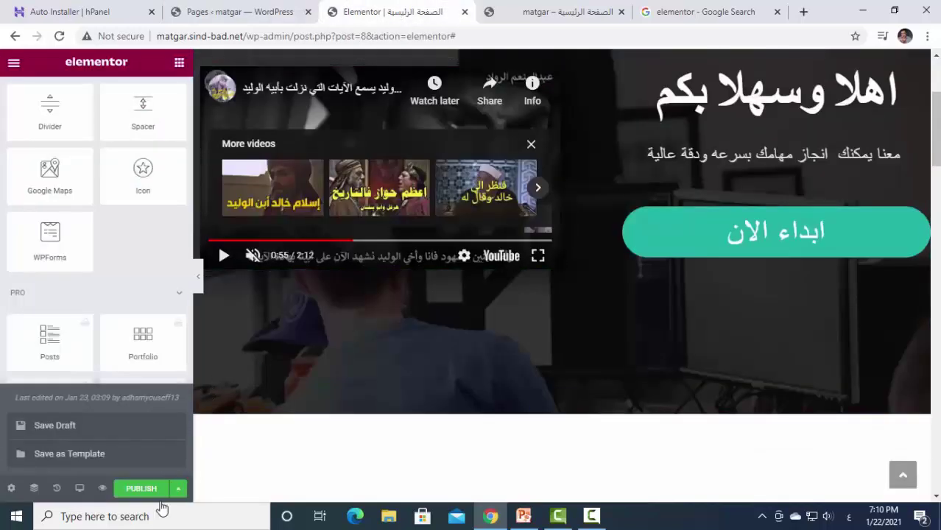
pyautogui.scroll(-5, 470, 322)
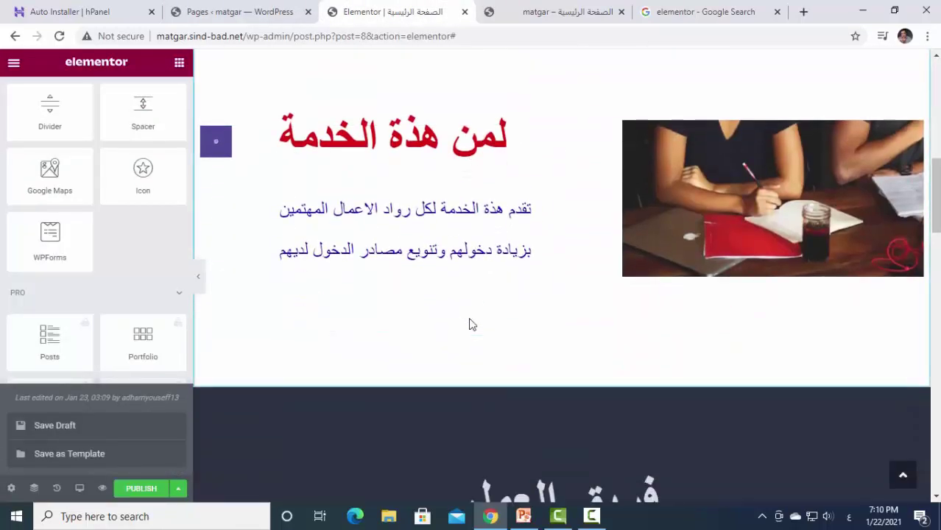
pyautogui.scroll(5, 471, 324)
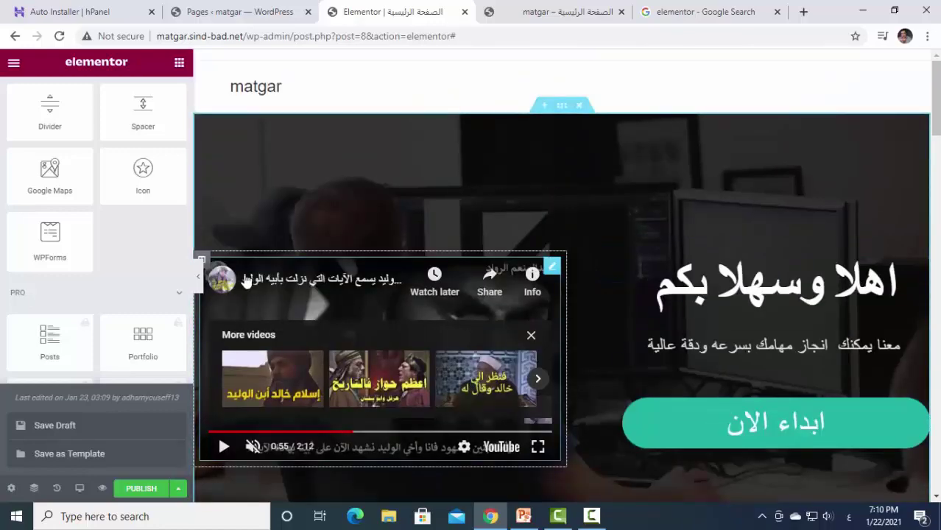
# Collapse the side panel and scroll through the full-width landing page preview.
pyautogui.click(197, 276)
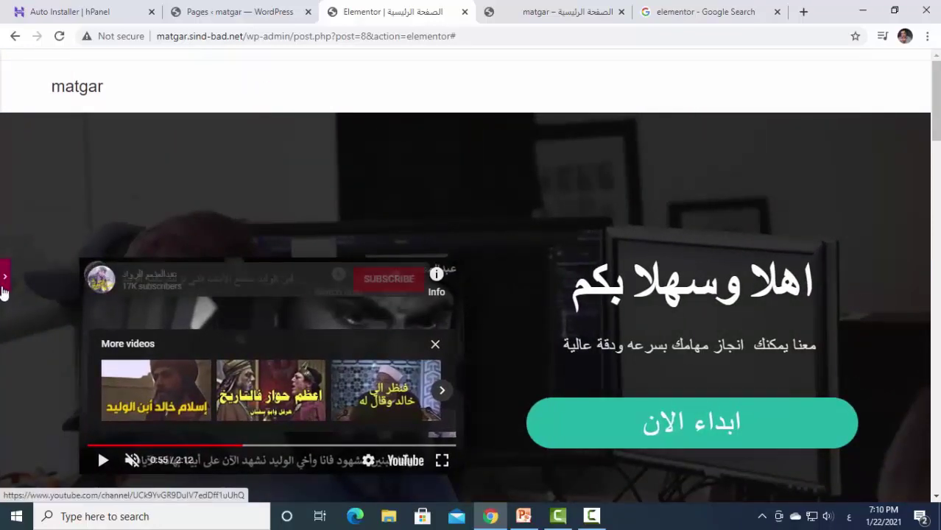
pyautogui.click(4, 283)
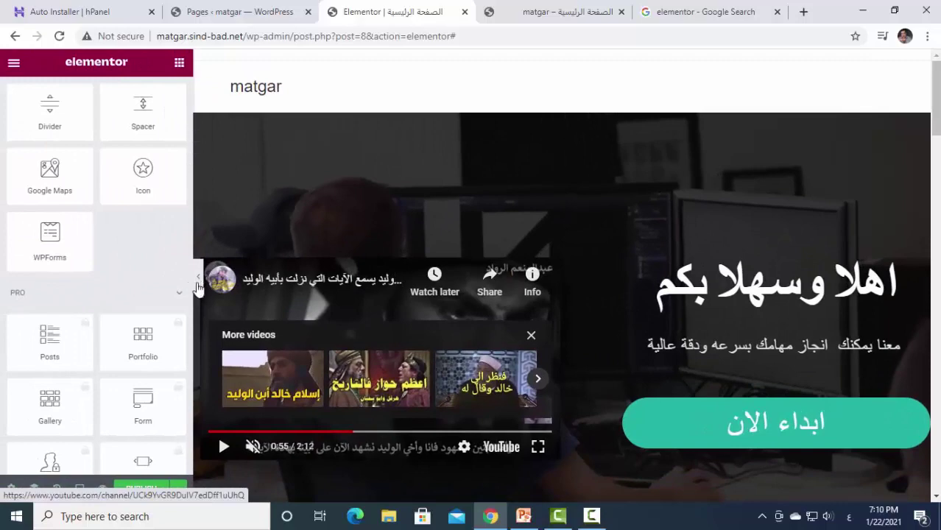
pyautogui.click(197, 283)
pyautogui.scroll(-4, 530, 258)
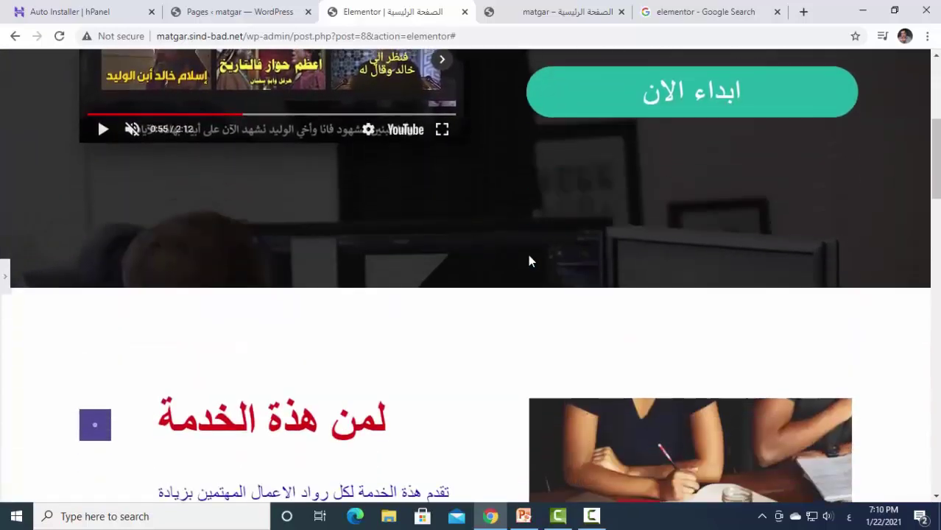
pyautogui.scroll(-5, 528, 260)
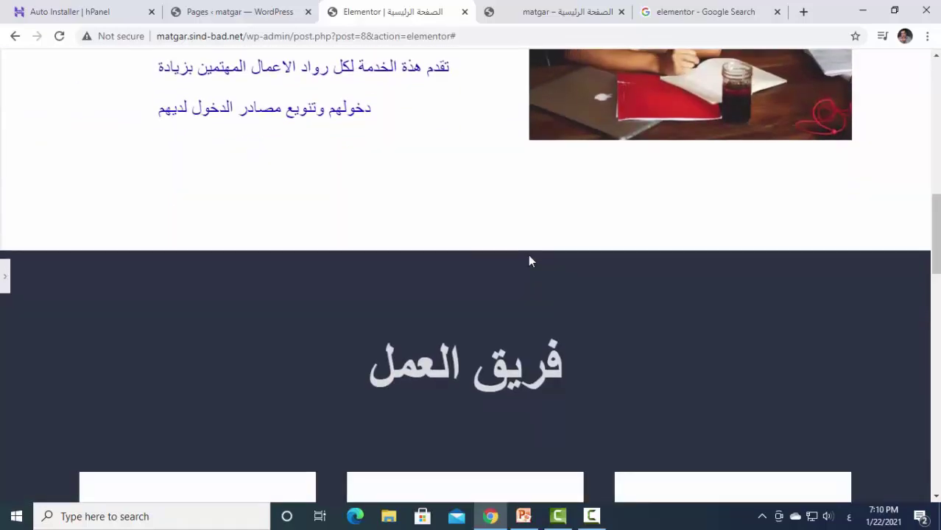
pyautogui.scroll(-6, 528, 257)
pyautogui.scroll(-3, 528, 258)
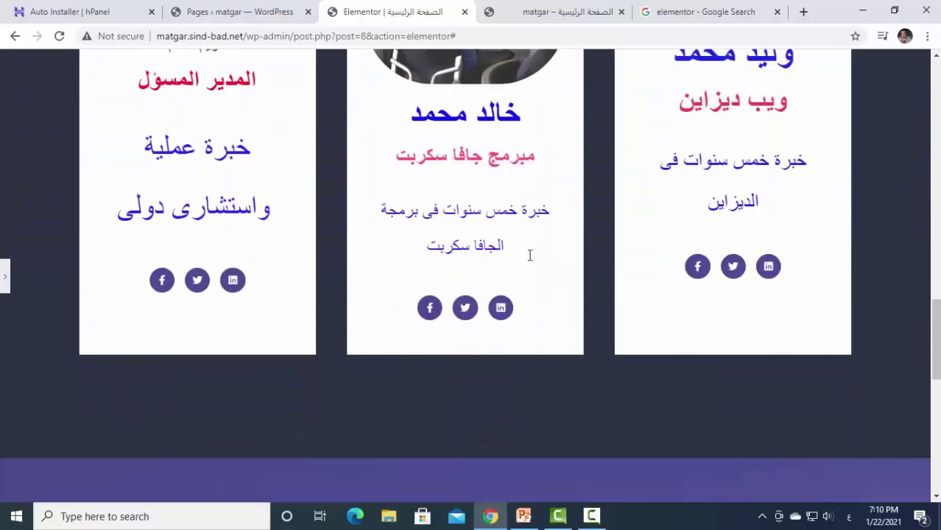
pyautogui.scroll(3, 529, 261)
pyautogui.scroll(-6, 574, 277)
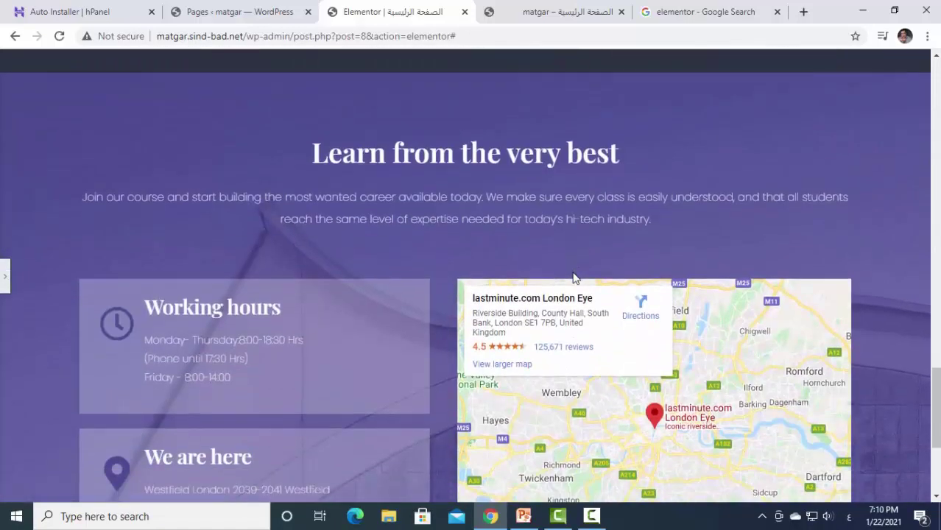
pyautogui.scroll(20, 574, 277)
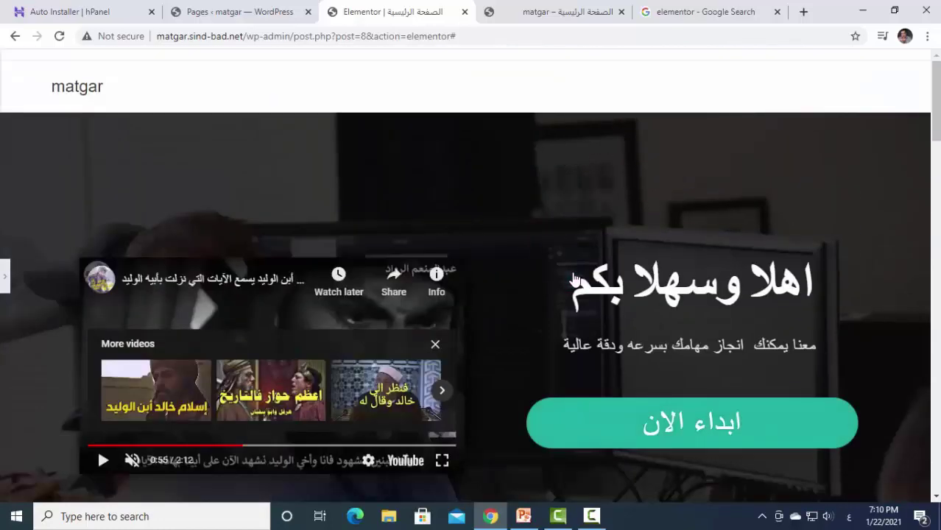
pyautogui.scroll(-2, 445, 228)
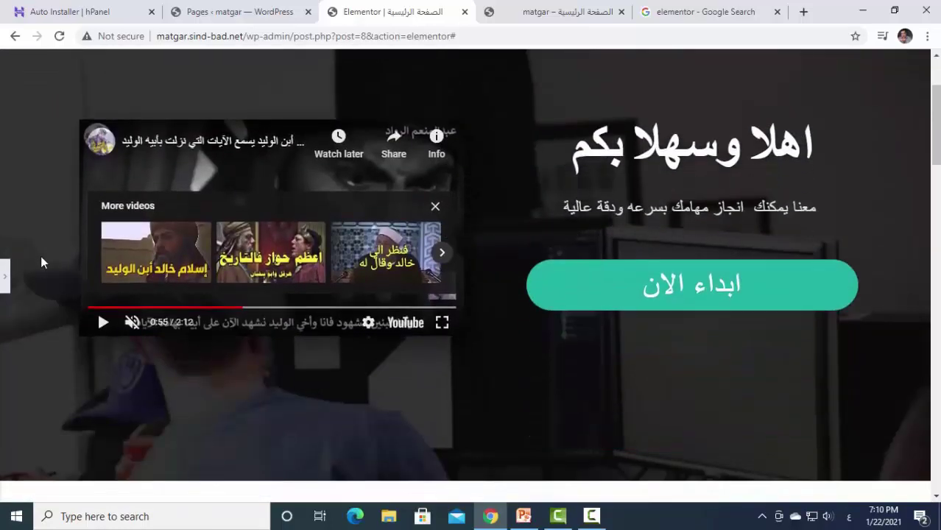